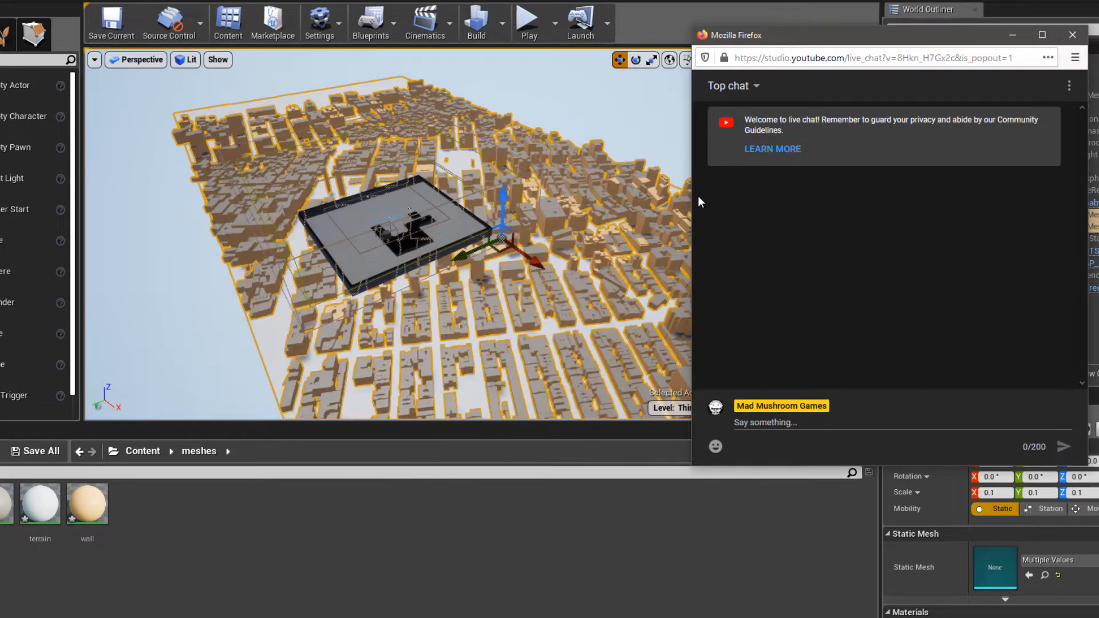
- Make the live chat window narrower and taller, and send the message "hello" in it
left_click_drag(692, 195, 822, 195)
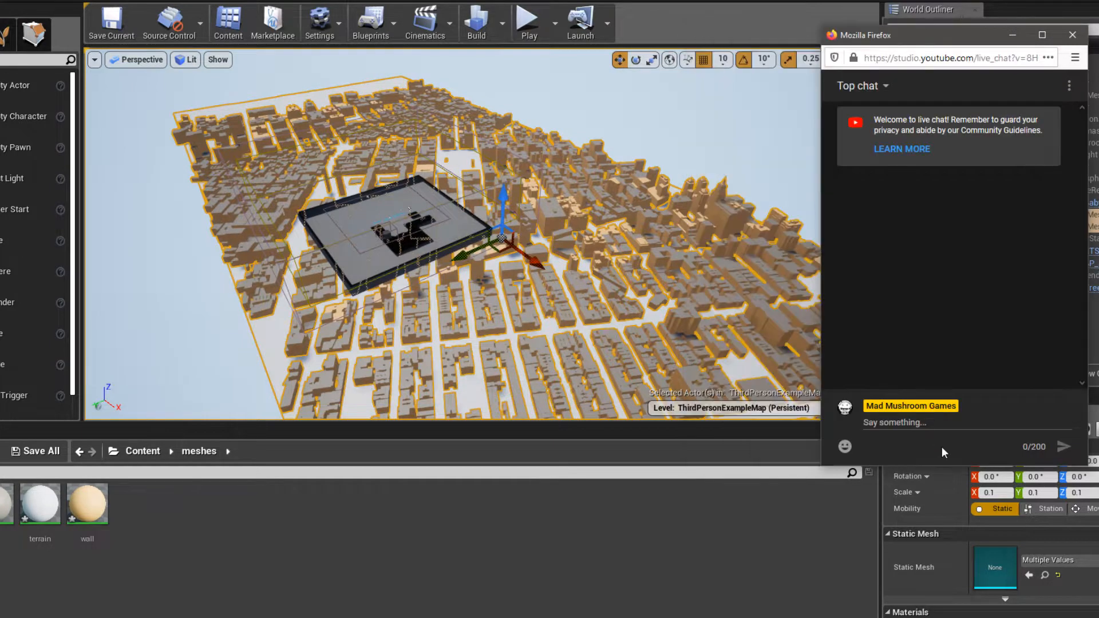
left_click_drag(944, 467, 973, 584)
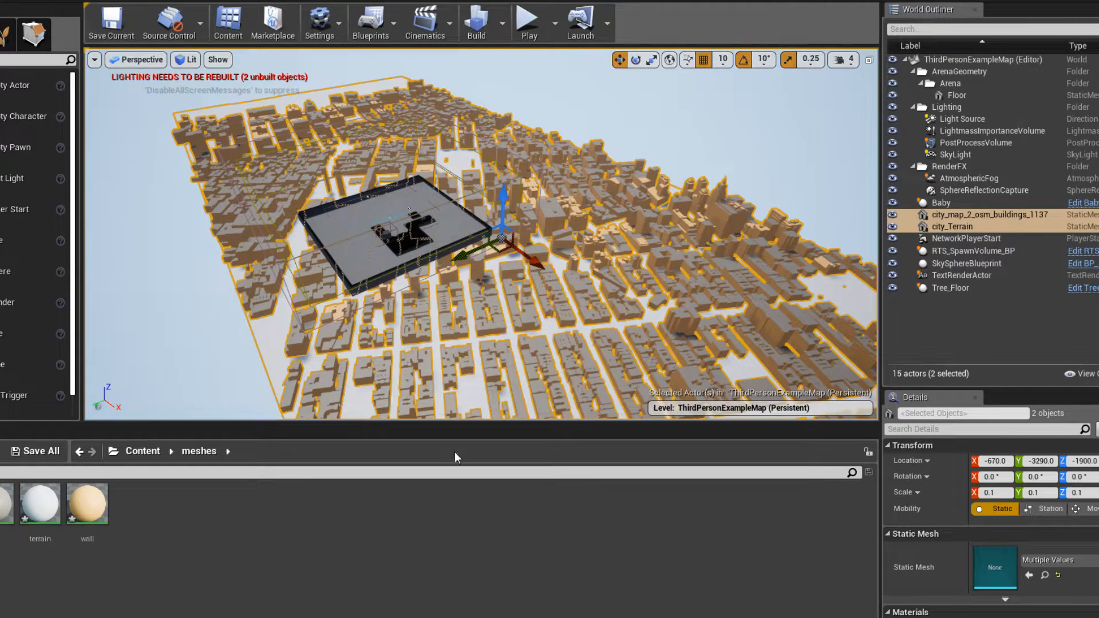
mouse_move(21, 617)
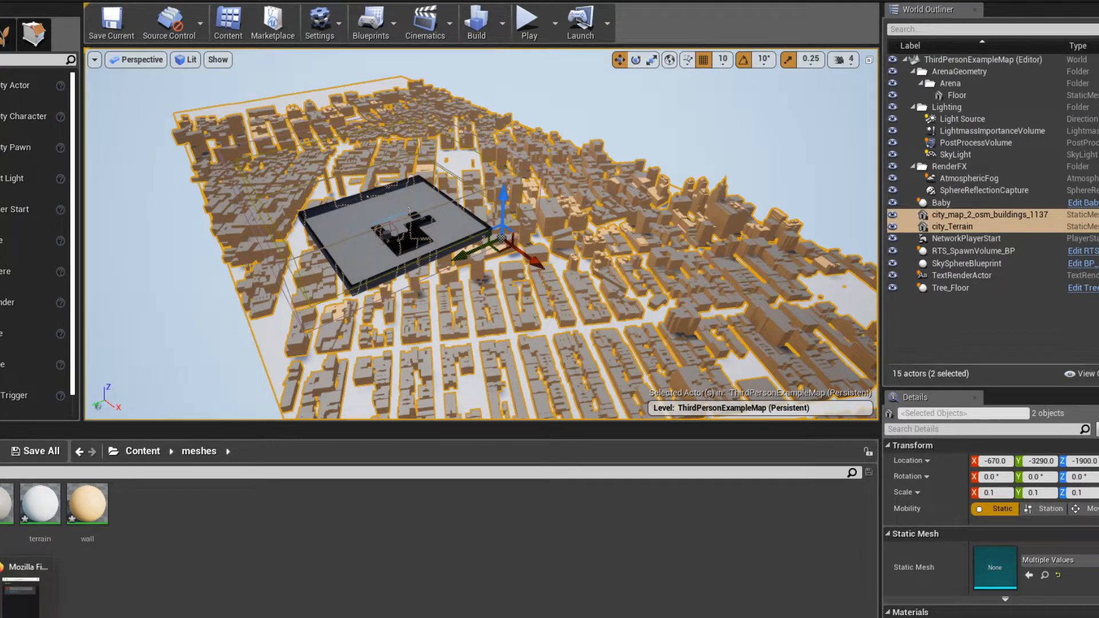
left_click(21, 595)
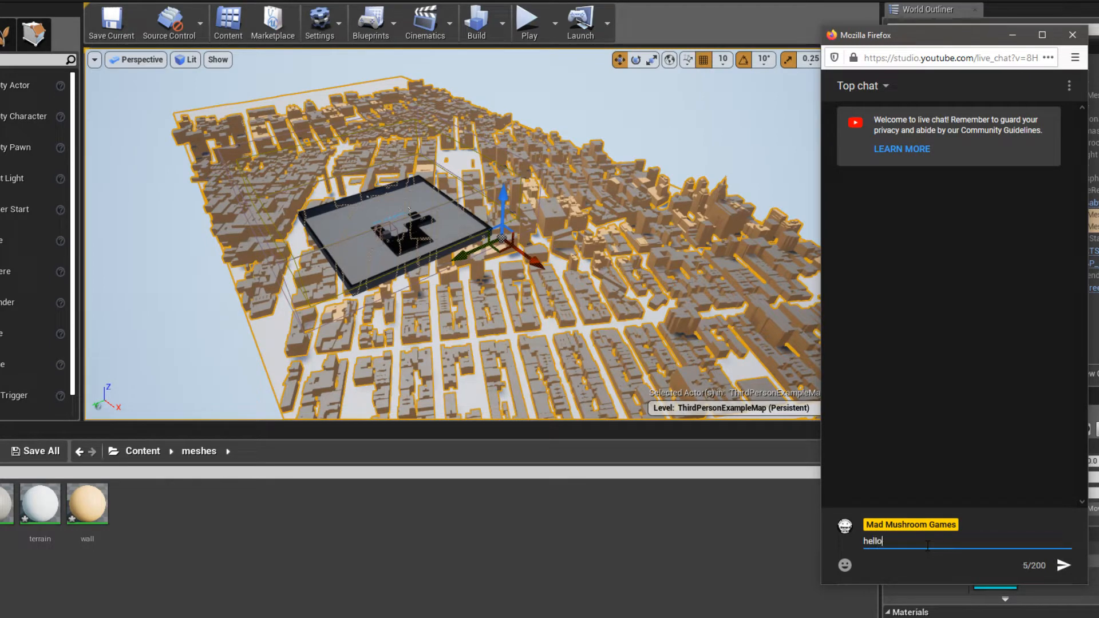
key("Return")
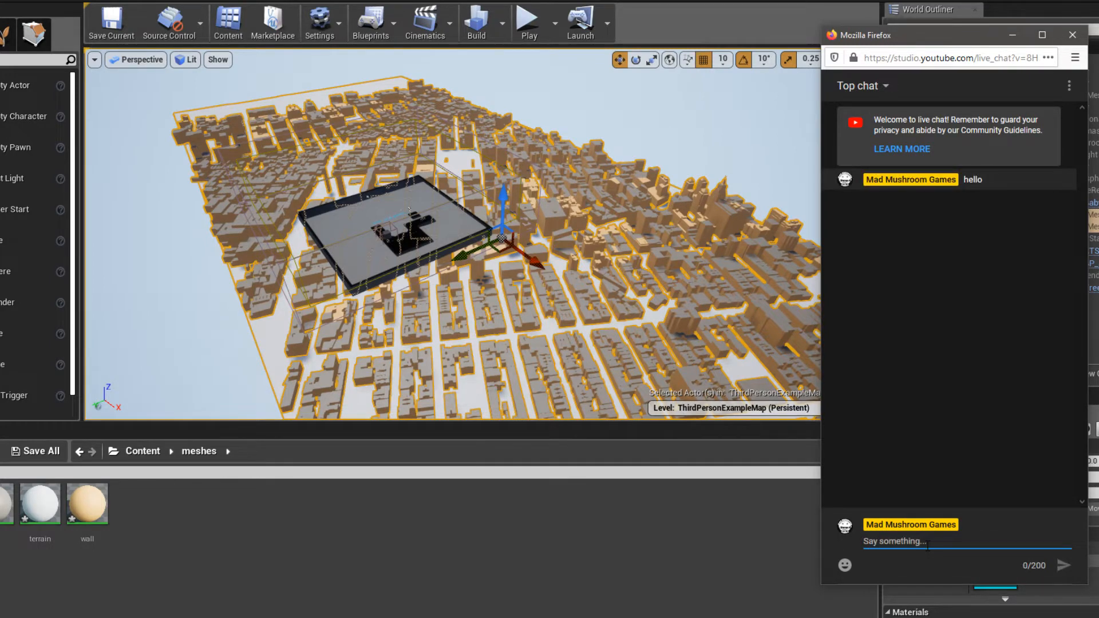
- Look over the city model in the level viewport and check the live chat for new messages and its message filter options
mouse_move(573, 302)
right_mouse_down()
mouse_move(564, 286)
mouse_move(574, 302)
right_mouse_up()
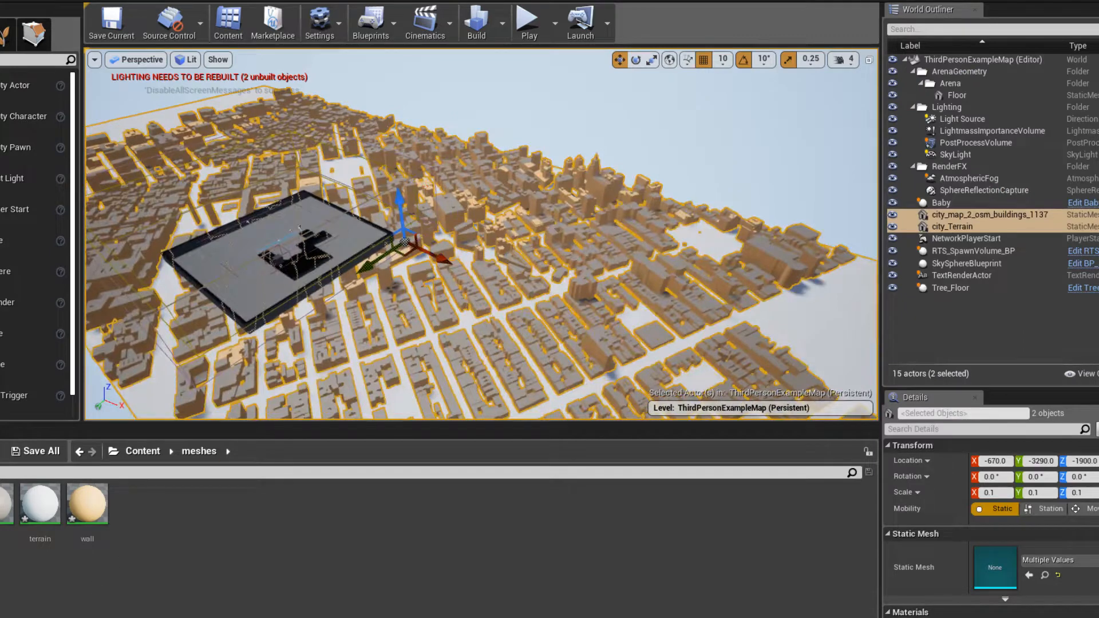
left_click(21, 595)
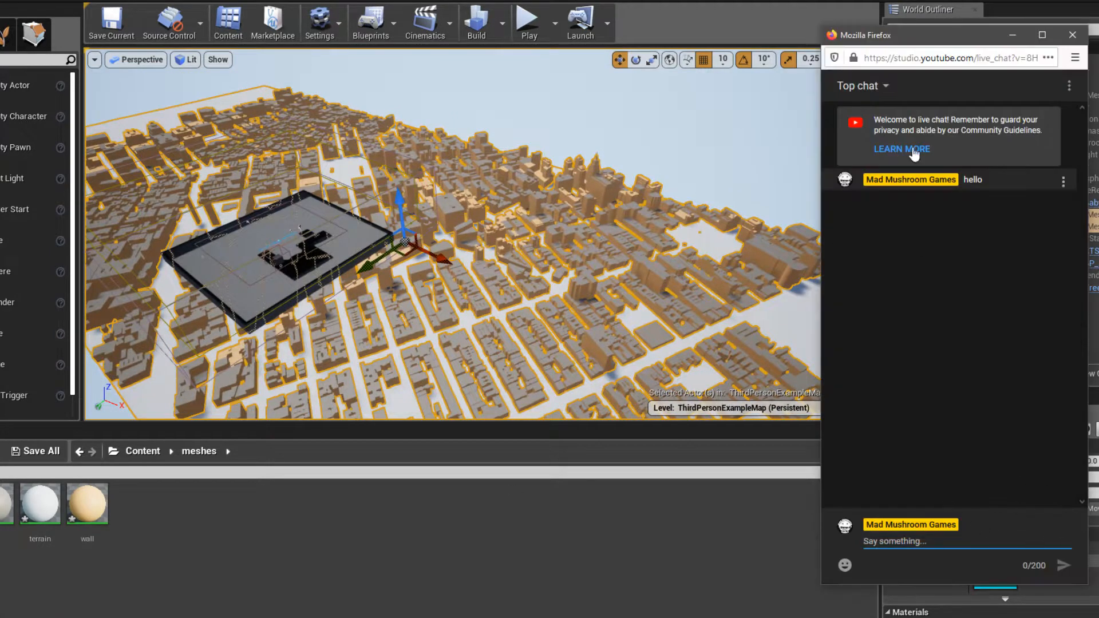
key("alt+Tab")
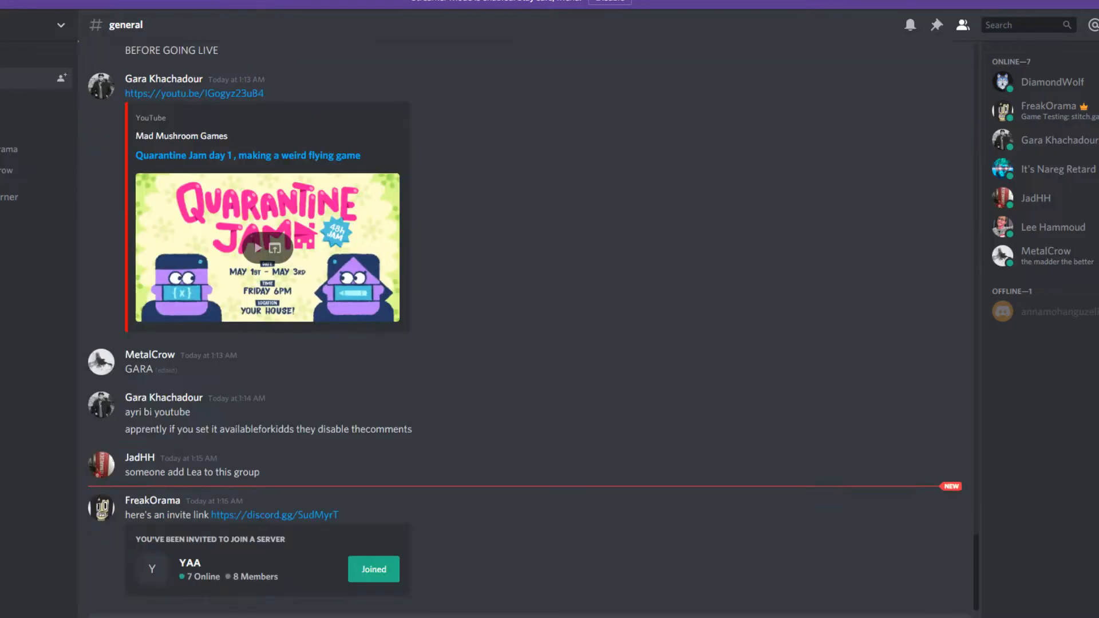
key("alt+Tab")
key("alt+Tab")
key("alt+Tab")
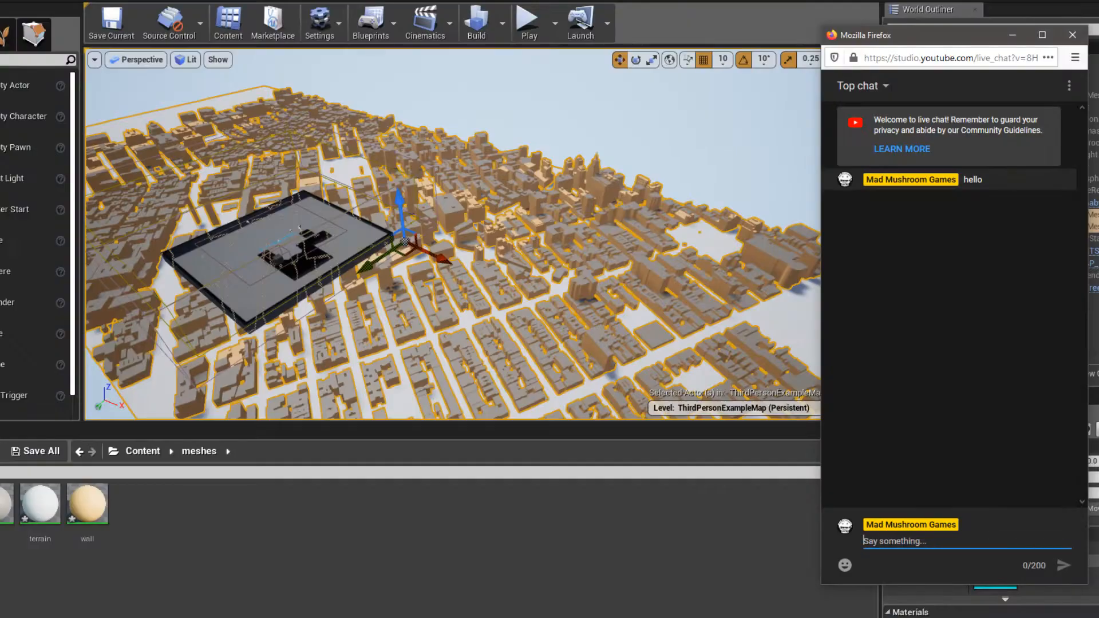
right_click_drag(514, 358, 359, 306)
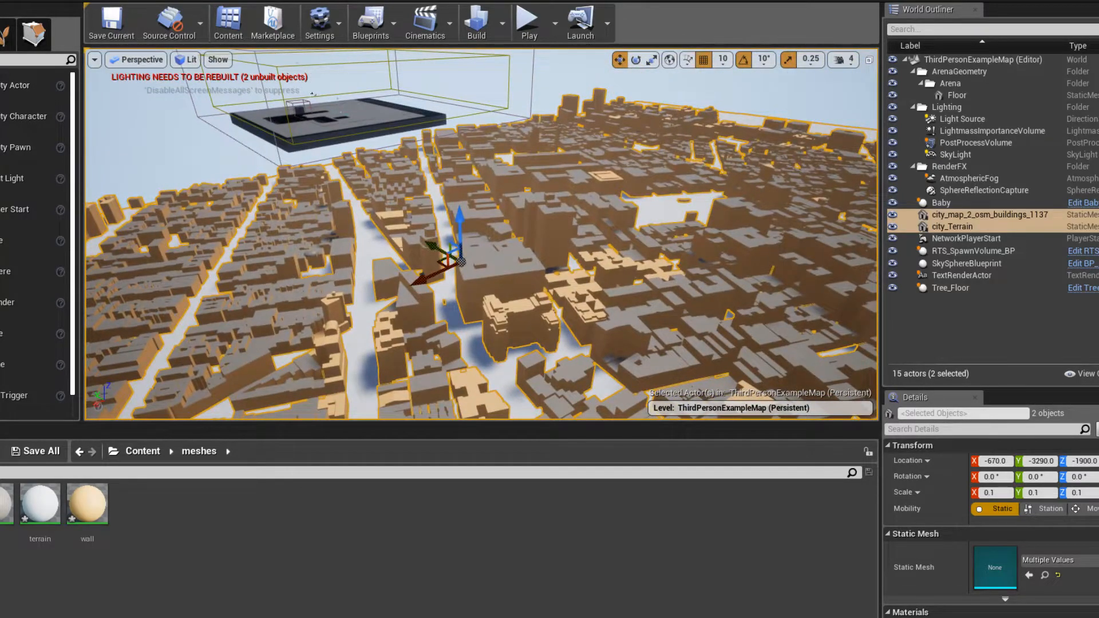
key("alt+Tab")
left_click(948, 430)
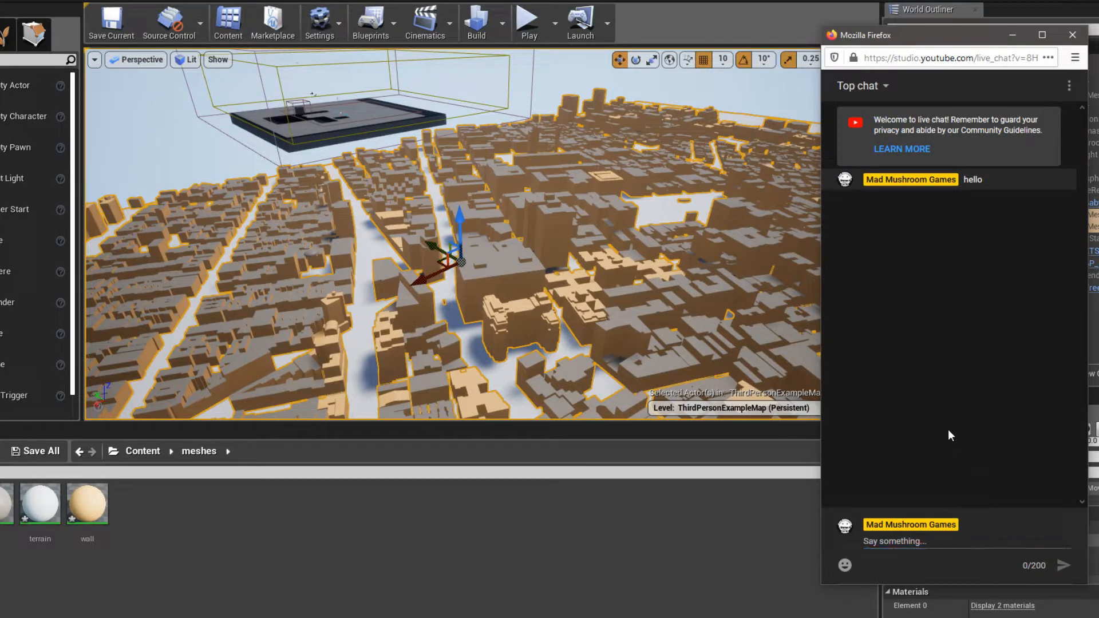
left_click(953, 543)
key("alt+Tab")
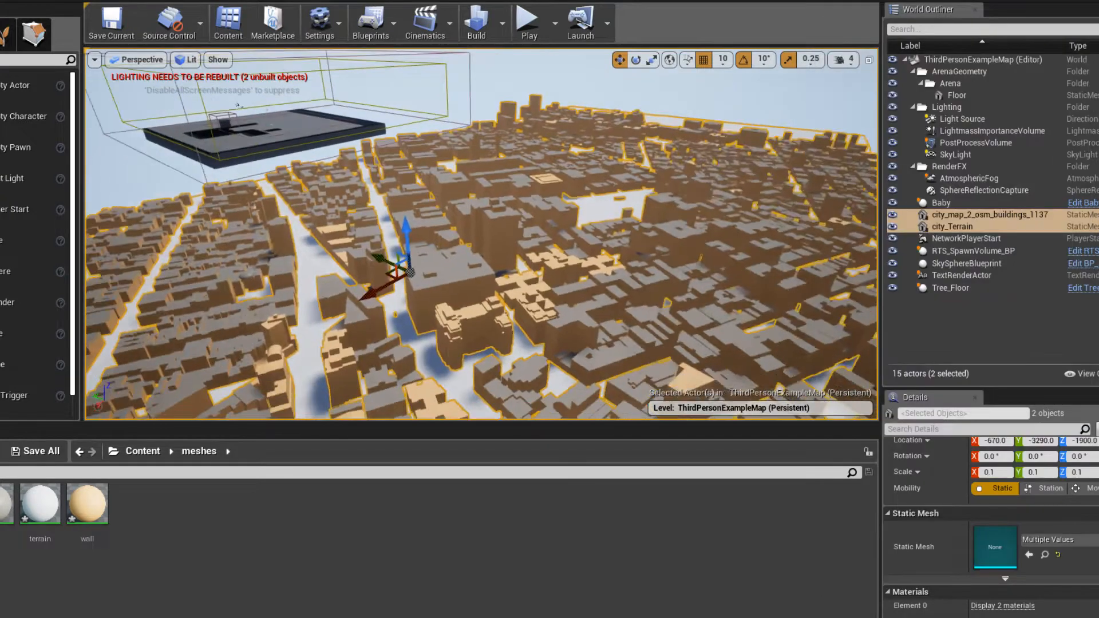
key("alt+Tab")
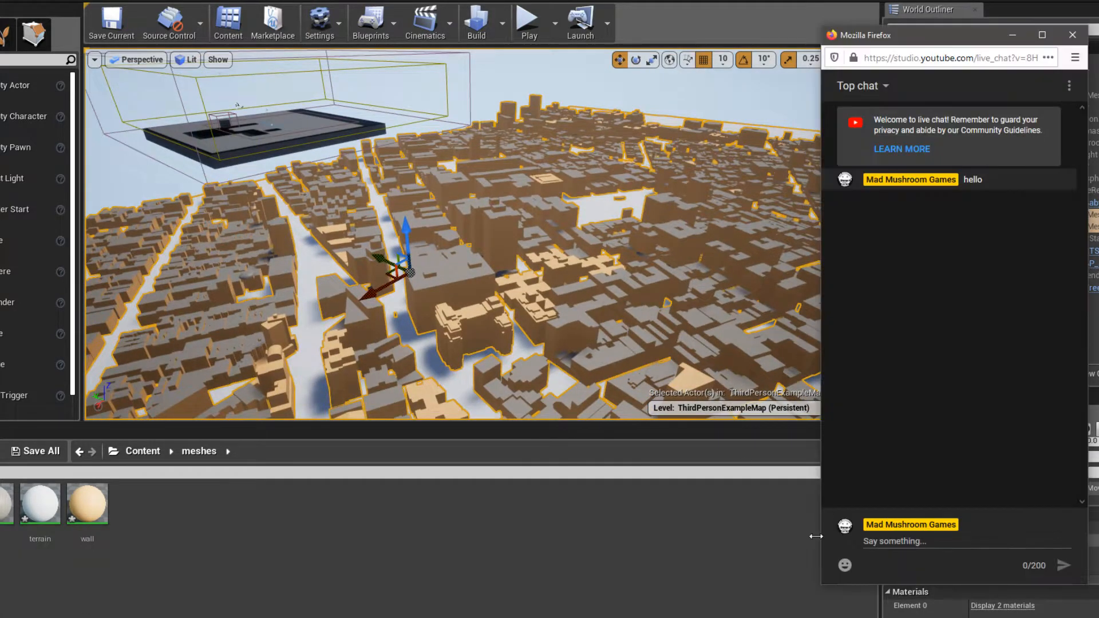
left_click(885, 85)
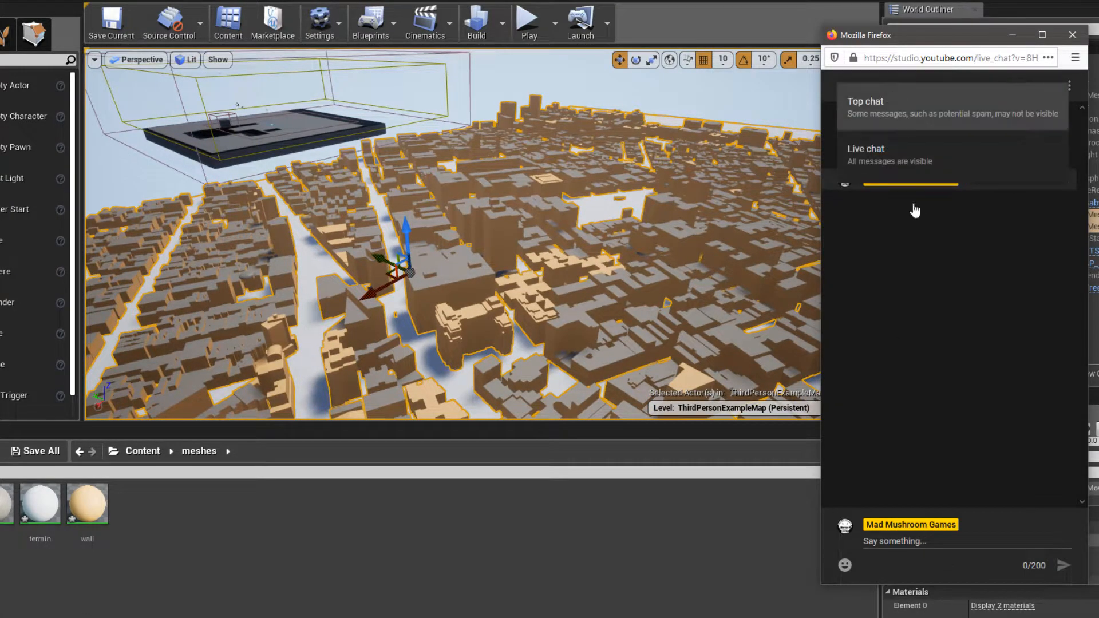
left_click(922, 401)
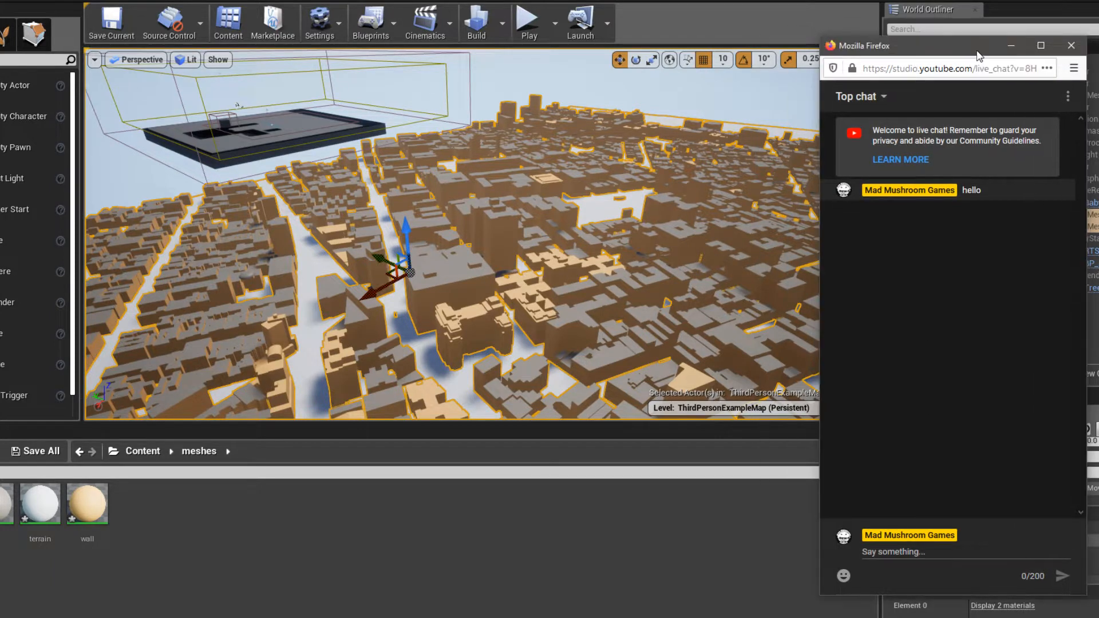
key("alt+Tab")
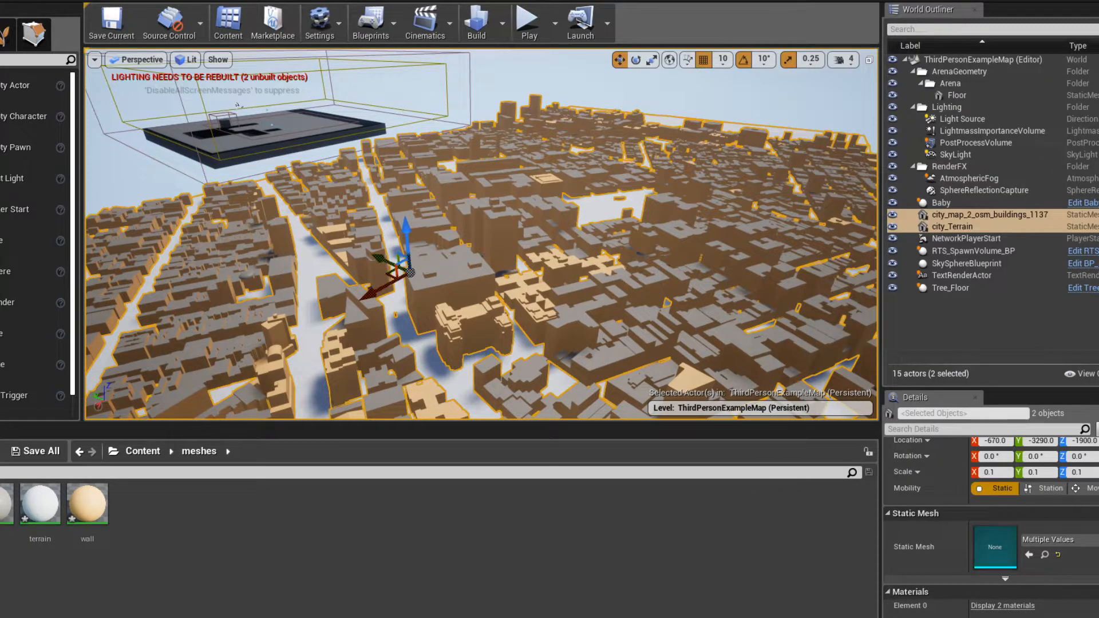
- Check the live stream's status on the YouTube Studio dashboard
left_click(20, 600)
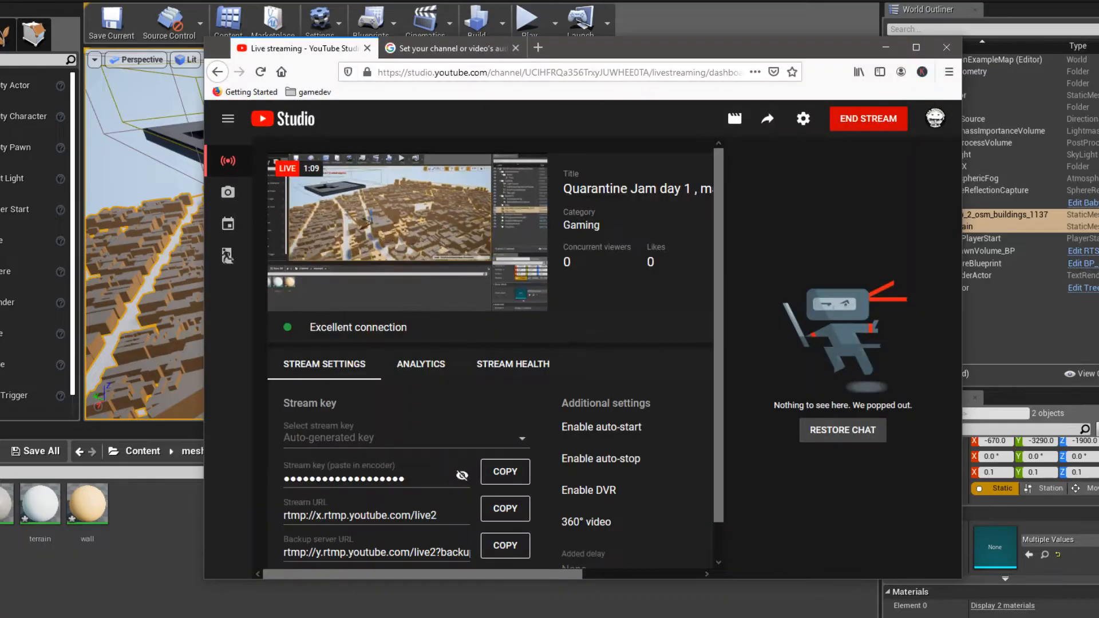
left_click(889, 50)
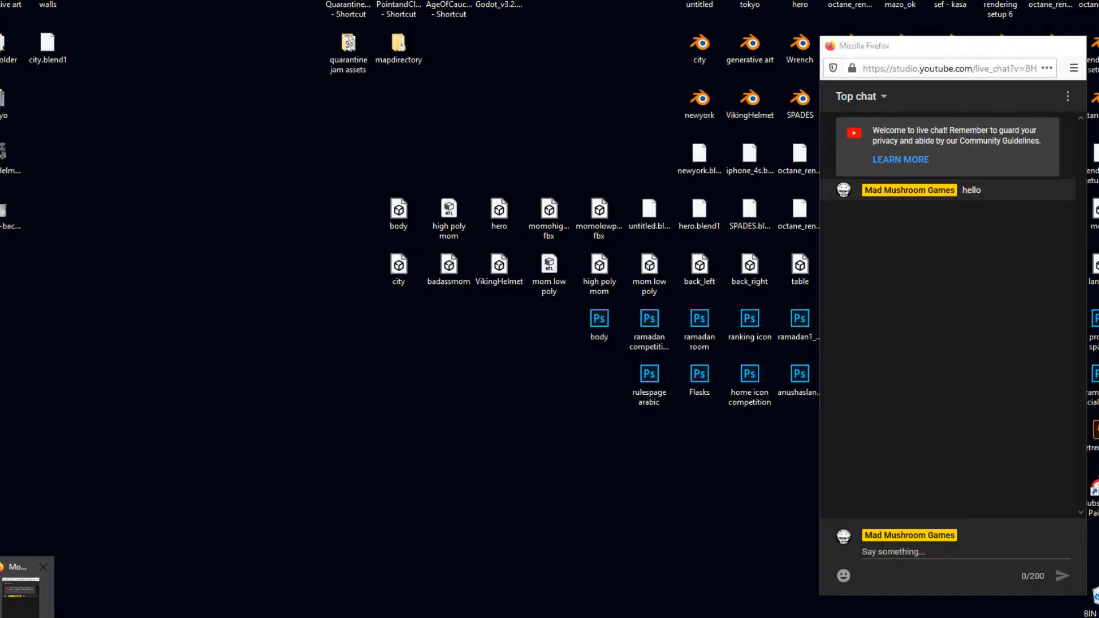
left_click(20, 598)
- Switch to Discord and send "yo join", "onoyuutbe", "someone type" and "in chat" as separate messages in the general channel
key("alt+Tab")
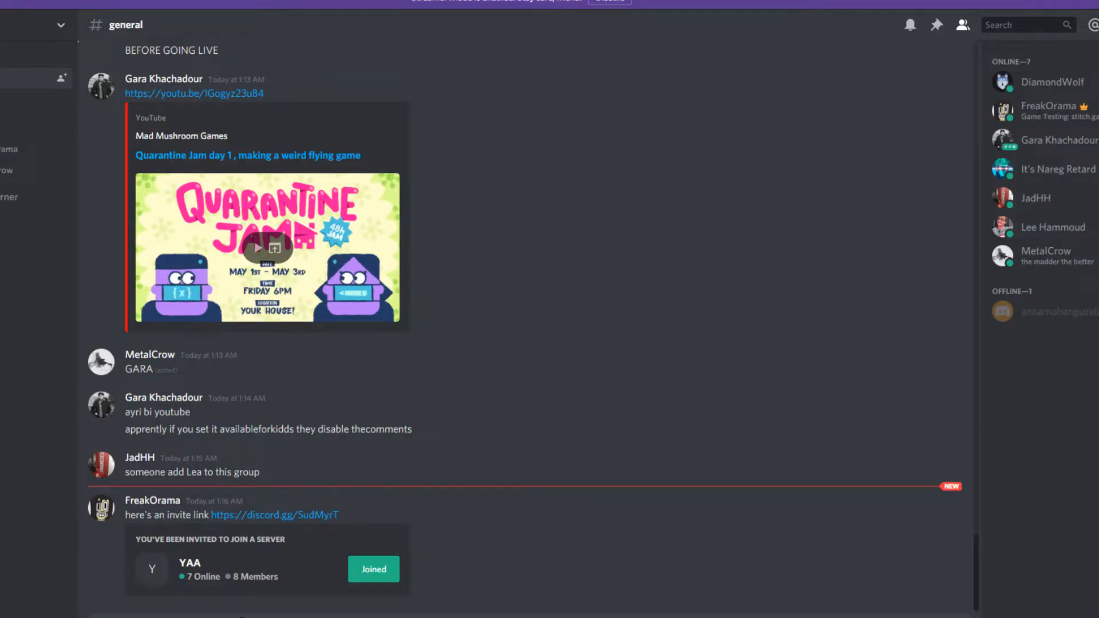
key("Return")
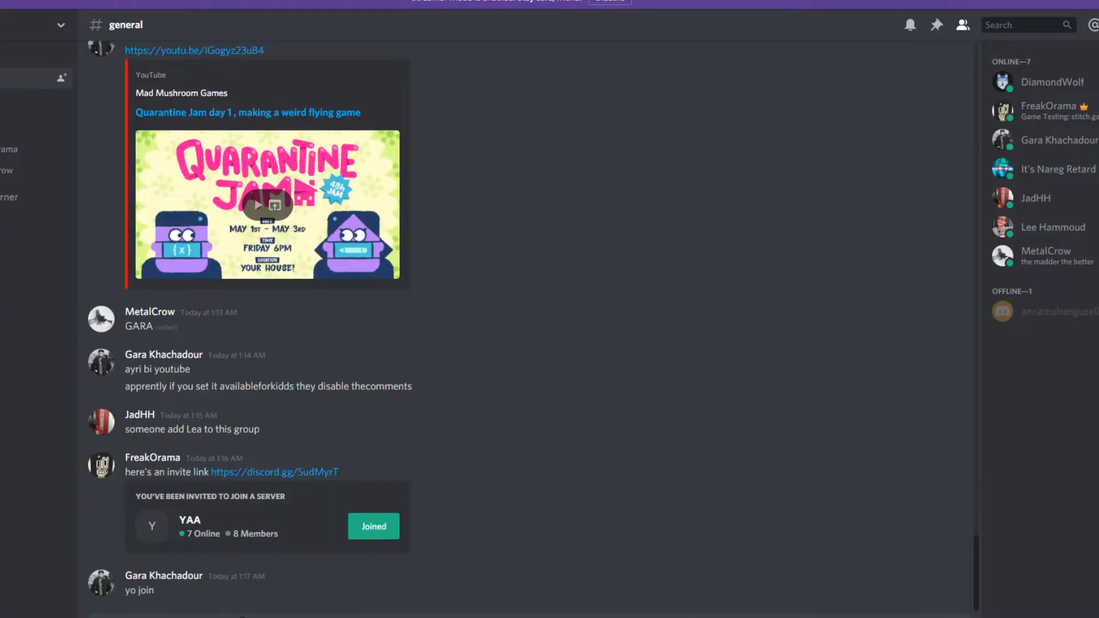
key("Return")
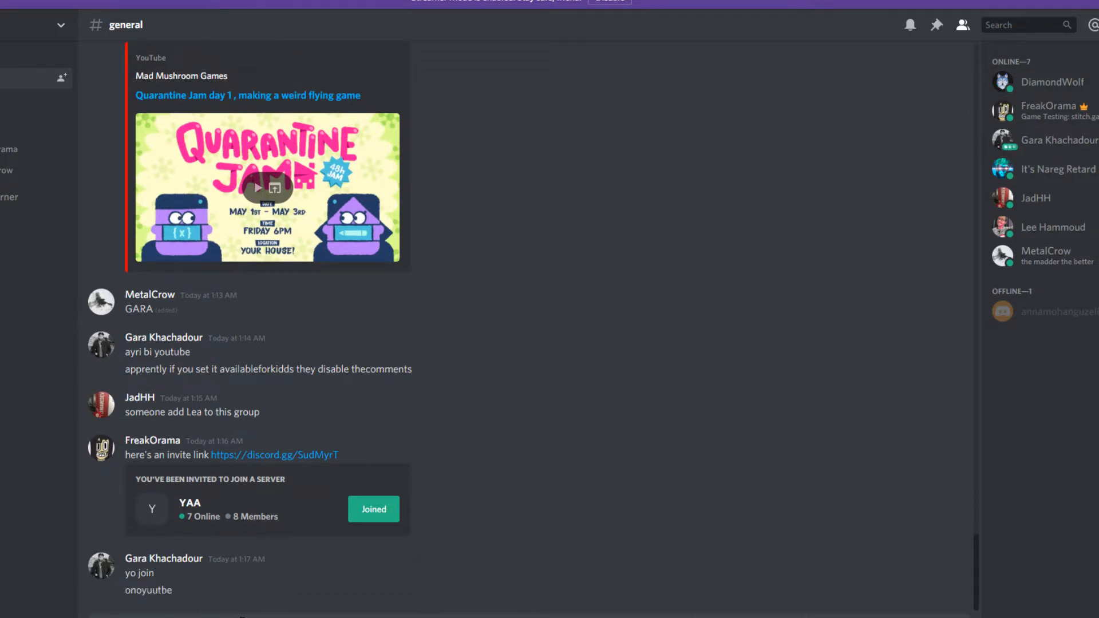
key("Return")
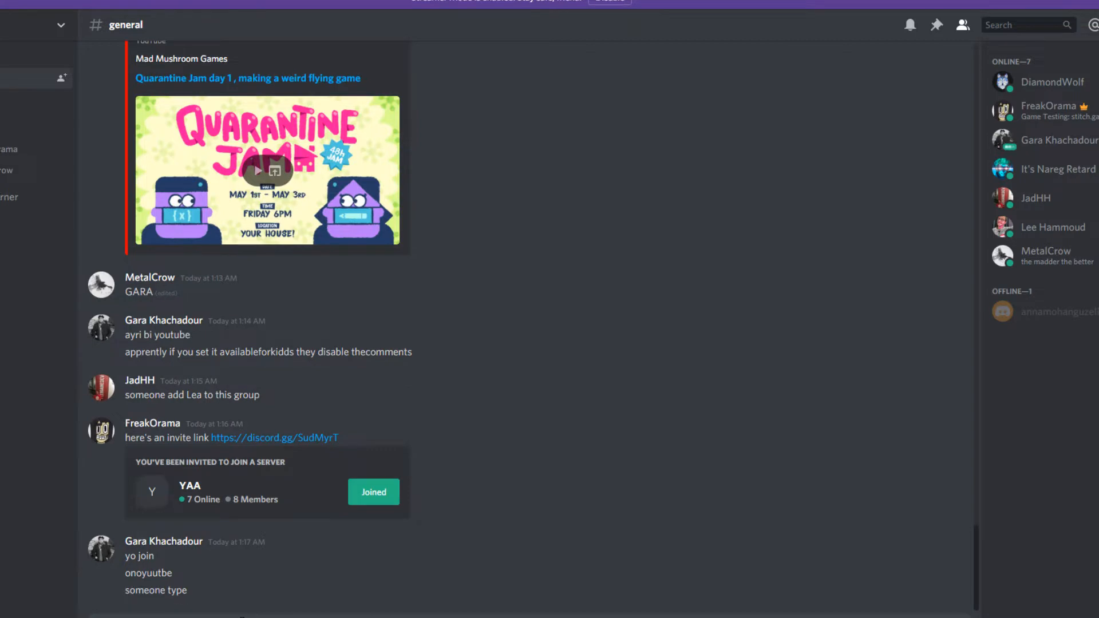
key("Return")
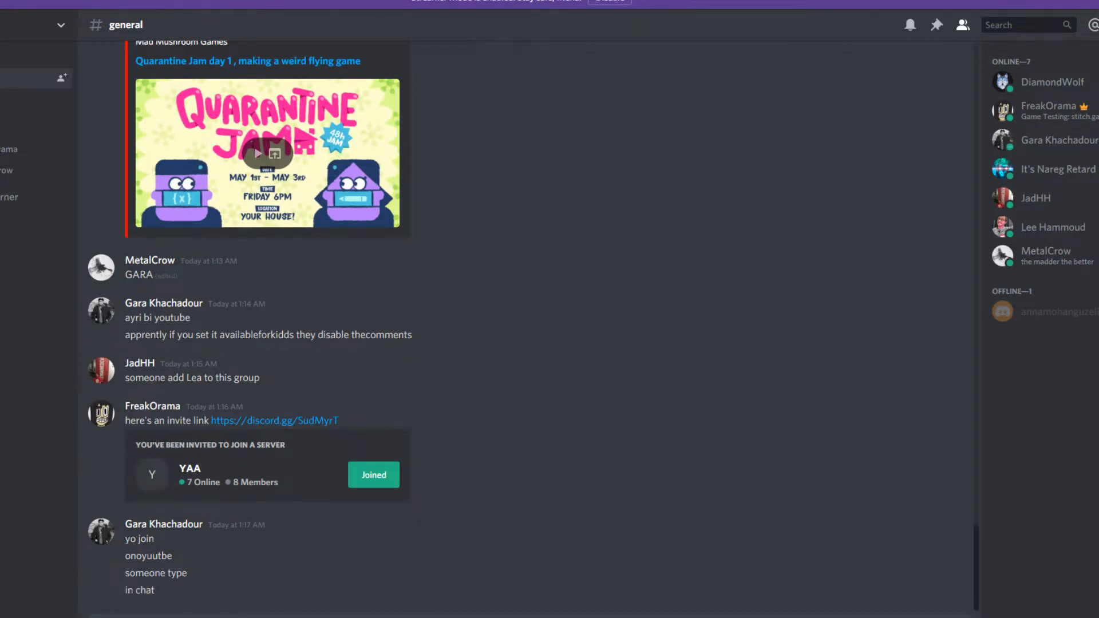
- Examine the concurrent viewers and stream settings on the YouTube Studio dashboard, and minimise its browser window
key("alt+Tab")
right_click_drag(578, 288, 618, 201)
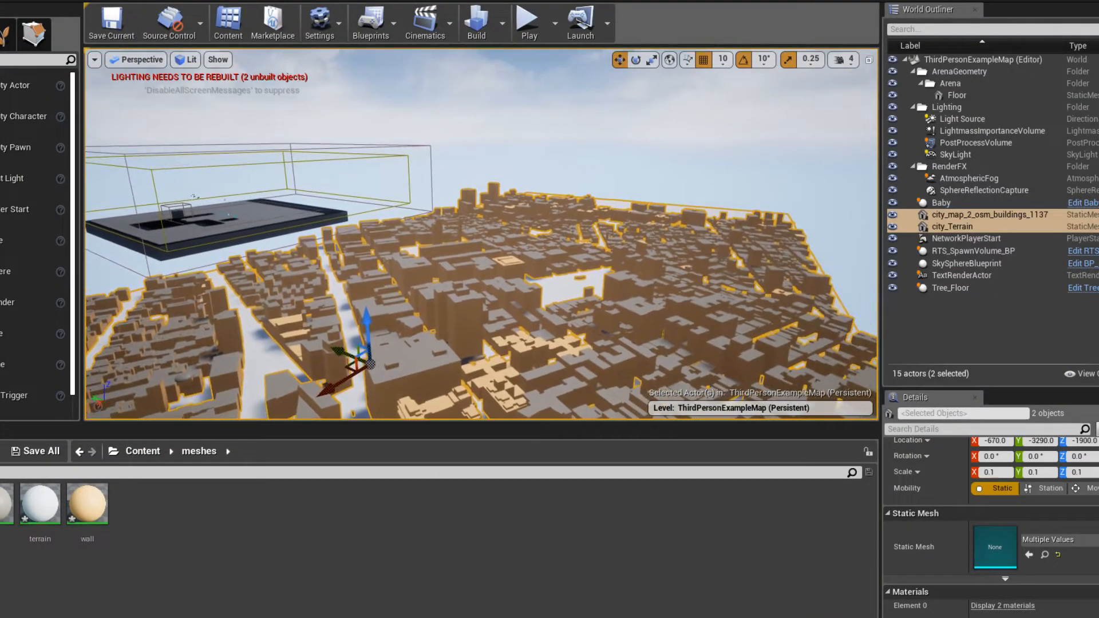
key("alt+Tab")
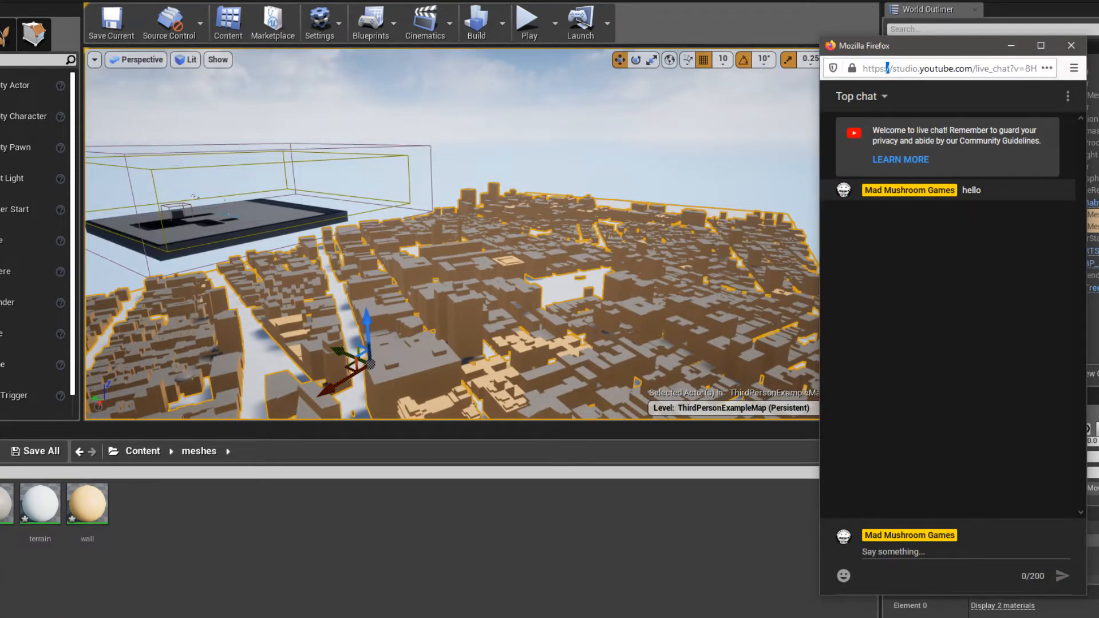
left_click(1092, 457)
left_click(1, 597)
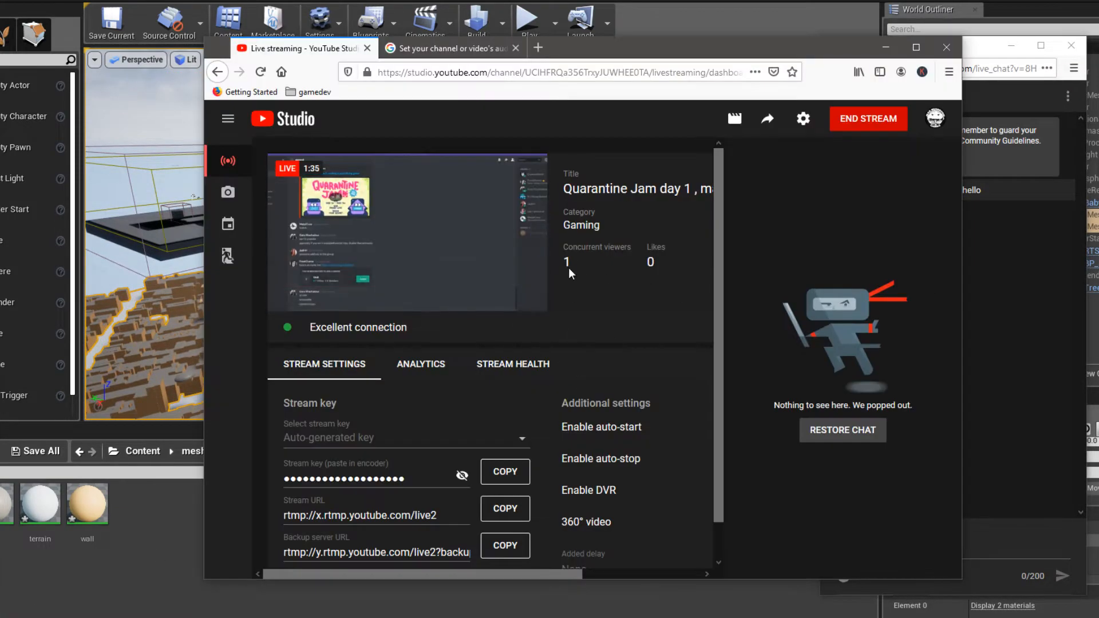
scroll(572, 481, "down", 1)
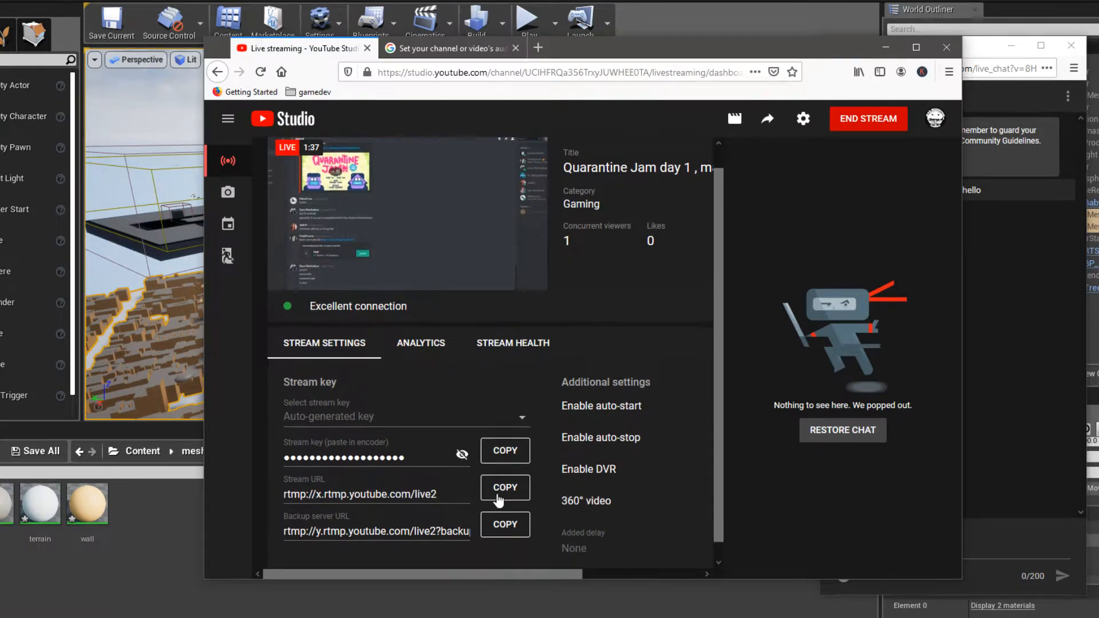
scroll(575, 562, "down", 3)
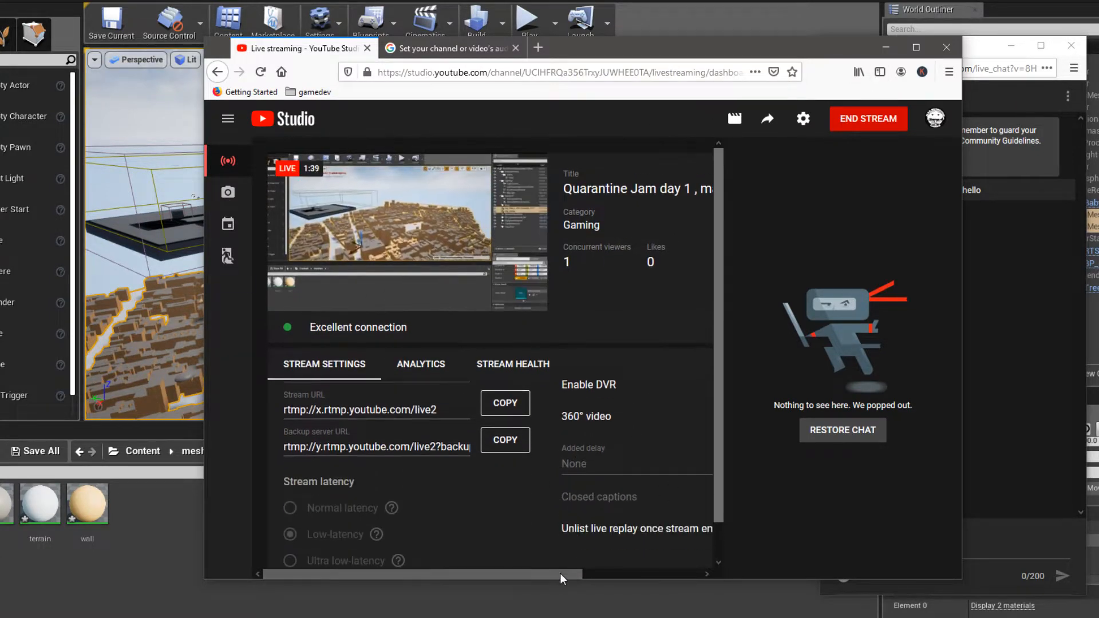
left_click_drag(559, 572, 605, 572)
scroll(582, 503, "up", 3)
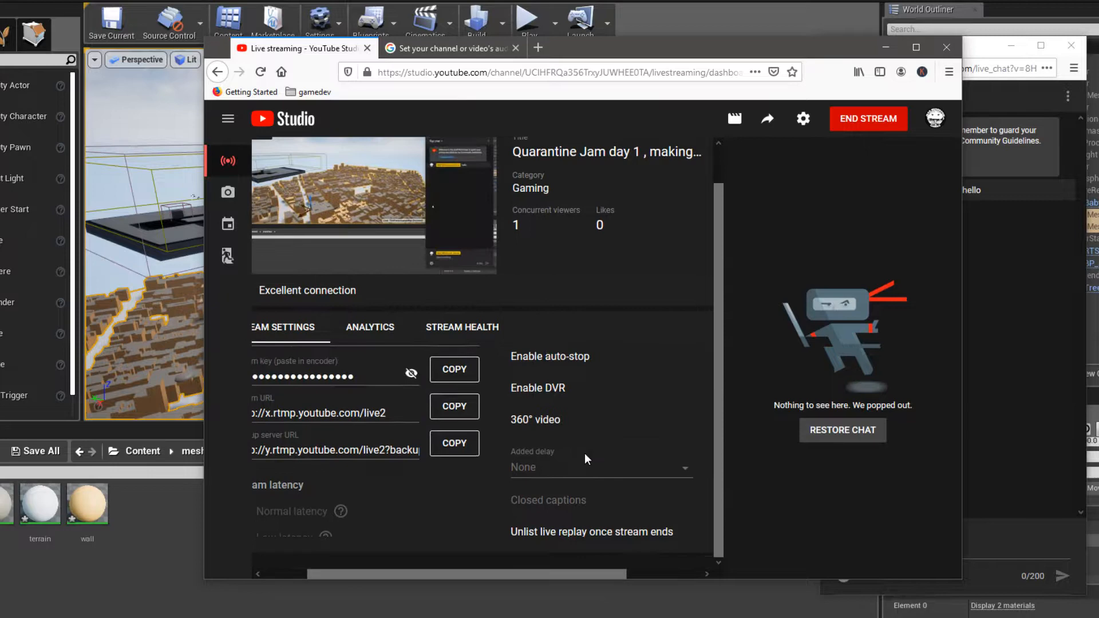
left_click(886, 48)
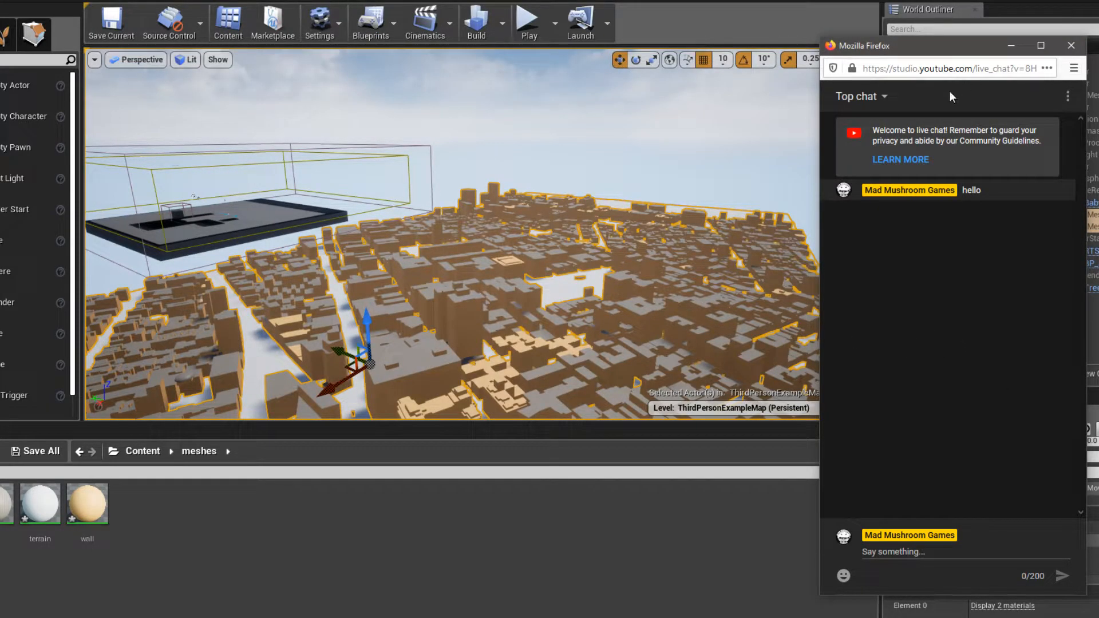
- Send a live chat reply saying "hello" followed by the viewer's username
left_click(912, 556)
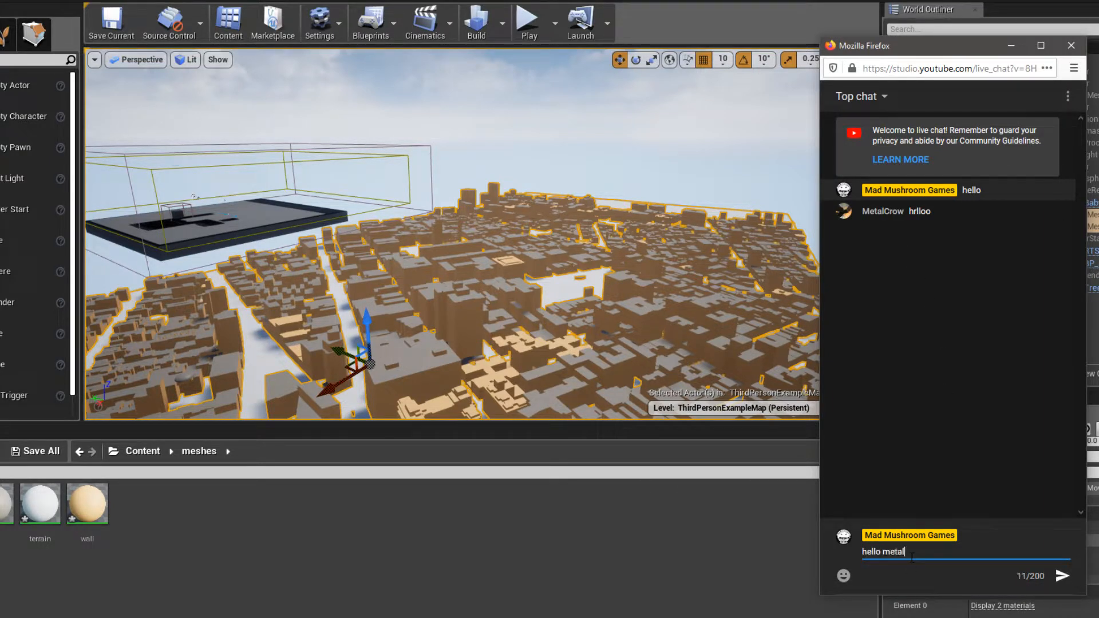
type("hello metal crow")
key("Return")
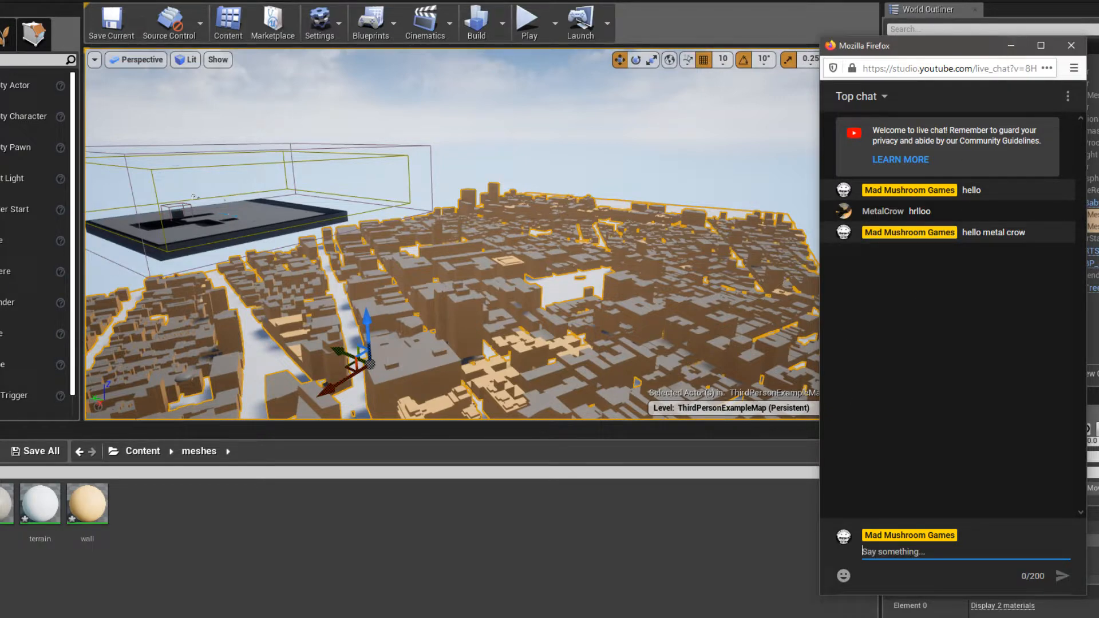
- Play-test the level by jumping and flying the character around over the city, and stop the play session
mouse_move(510, 221)
right_mouse_down()
mouse_move(497, 261)
mouse_move(478, 236)
mouse_move(506, 233)
mouse_move(558, 194)
mouse_move(510, 203)
right_mouse_up()
scroll(552, 252, "up", 4)
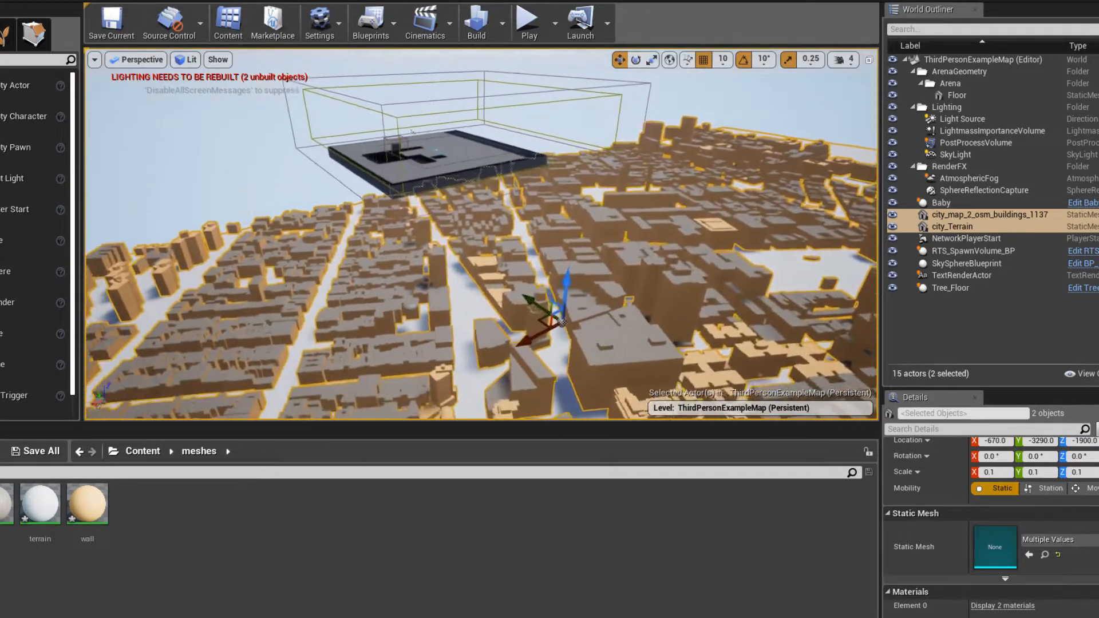
left_click(528, 26)
key("space")
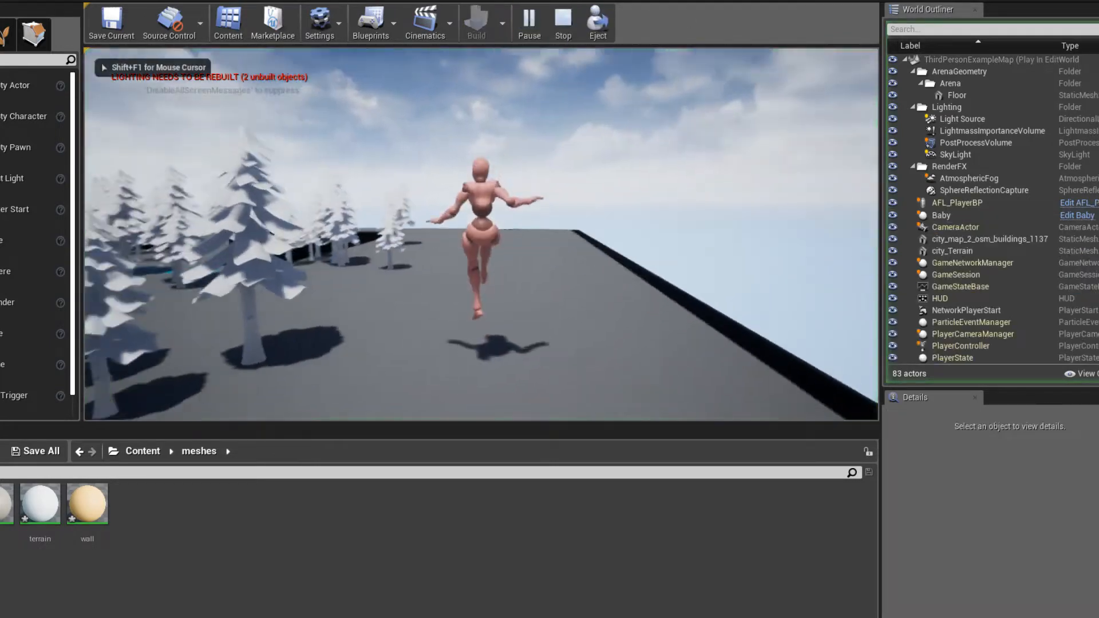
key("w")
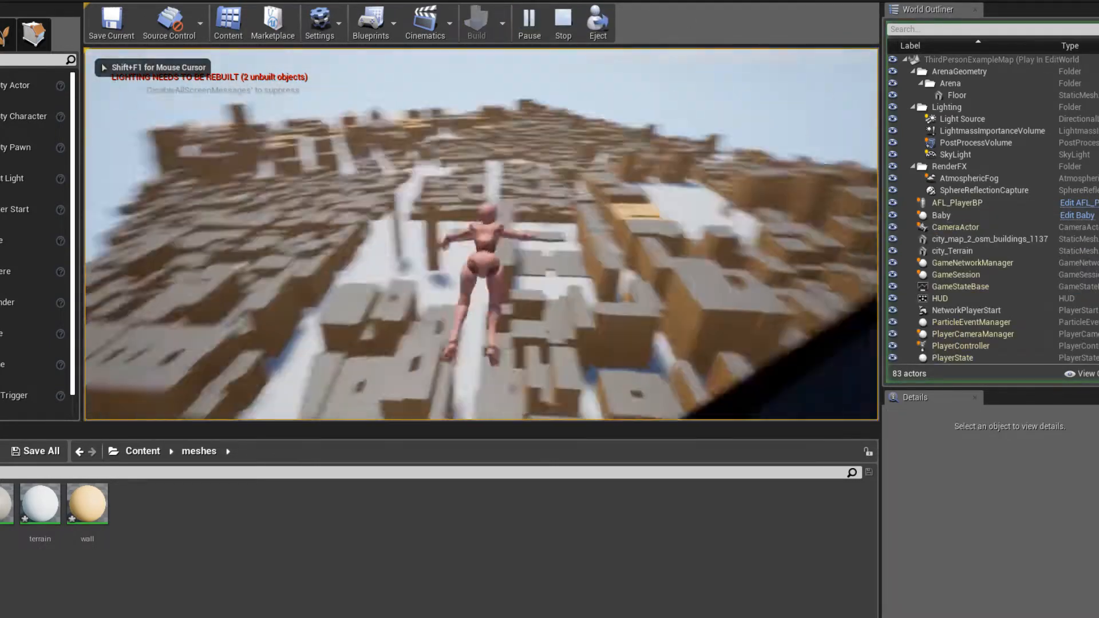
key("w")
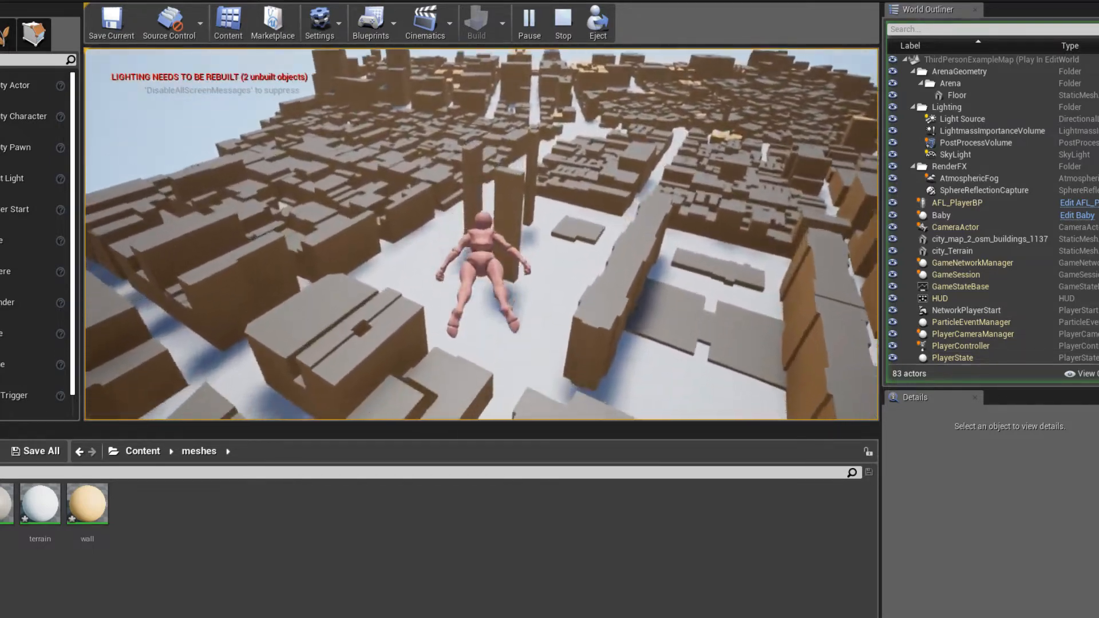
key("w")
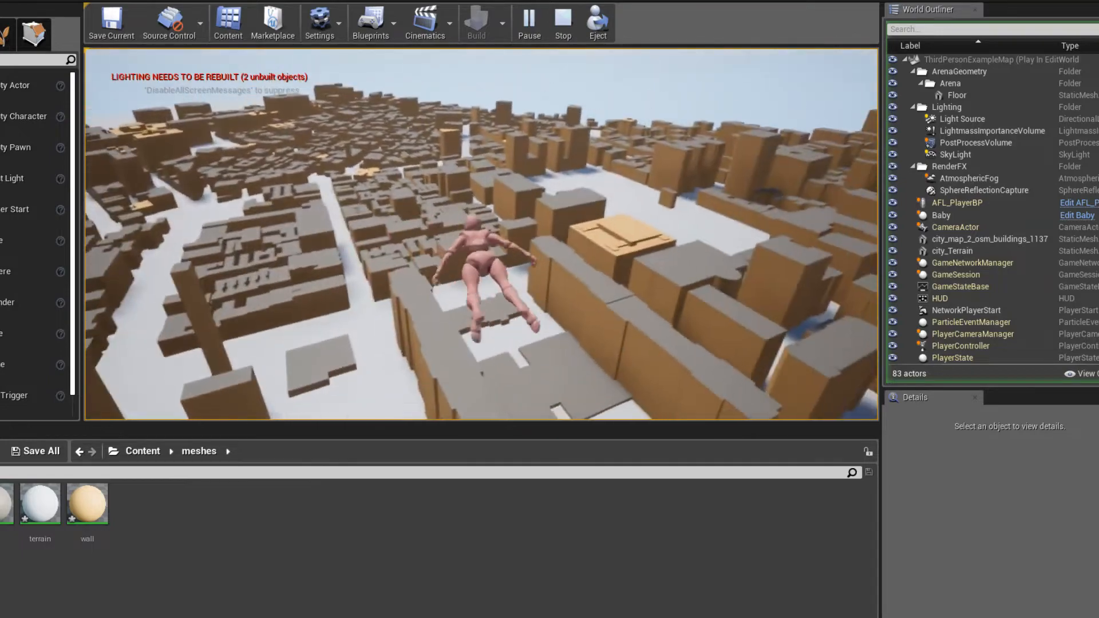
key("w")
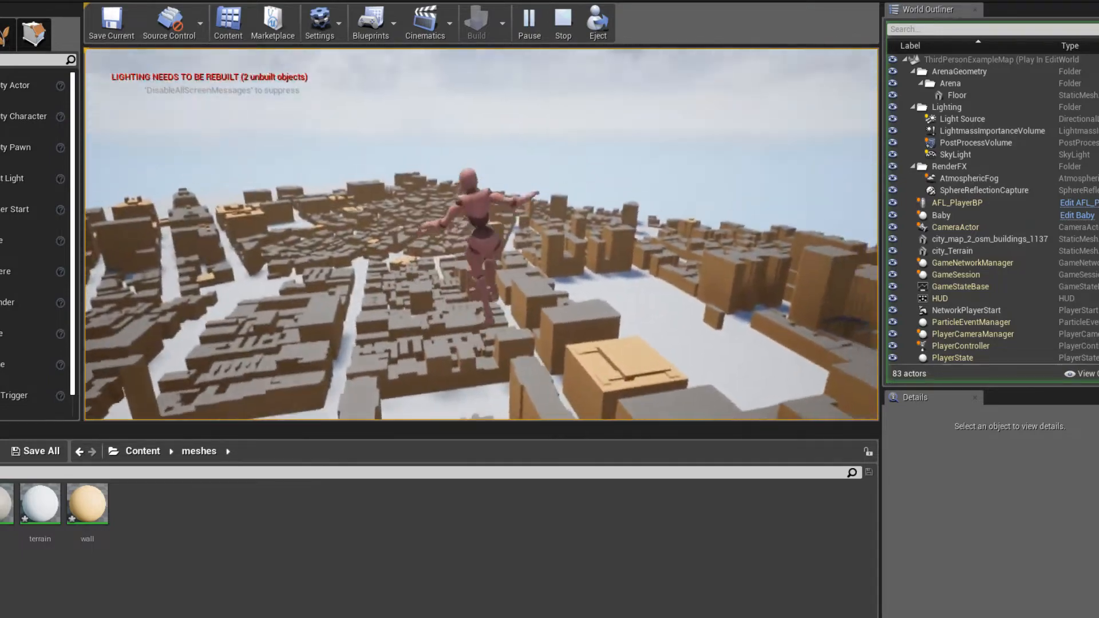
key("w")
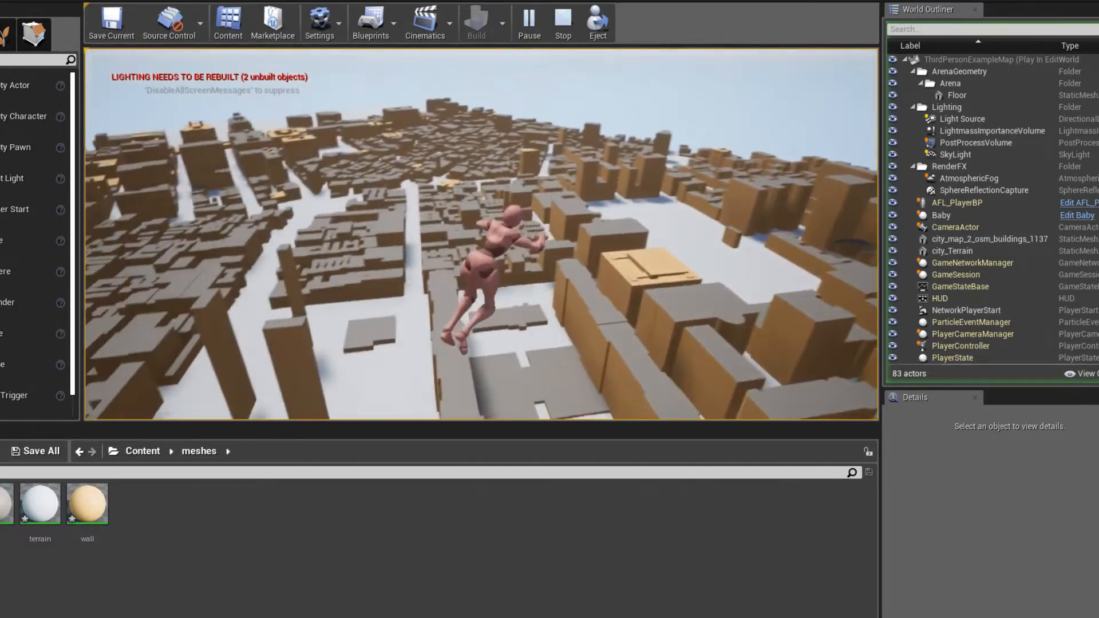
key("w")
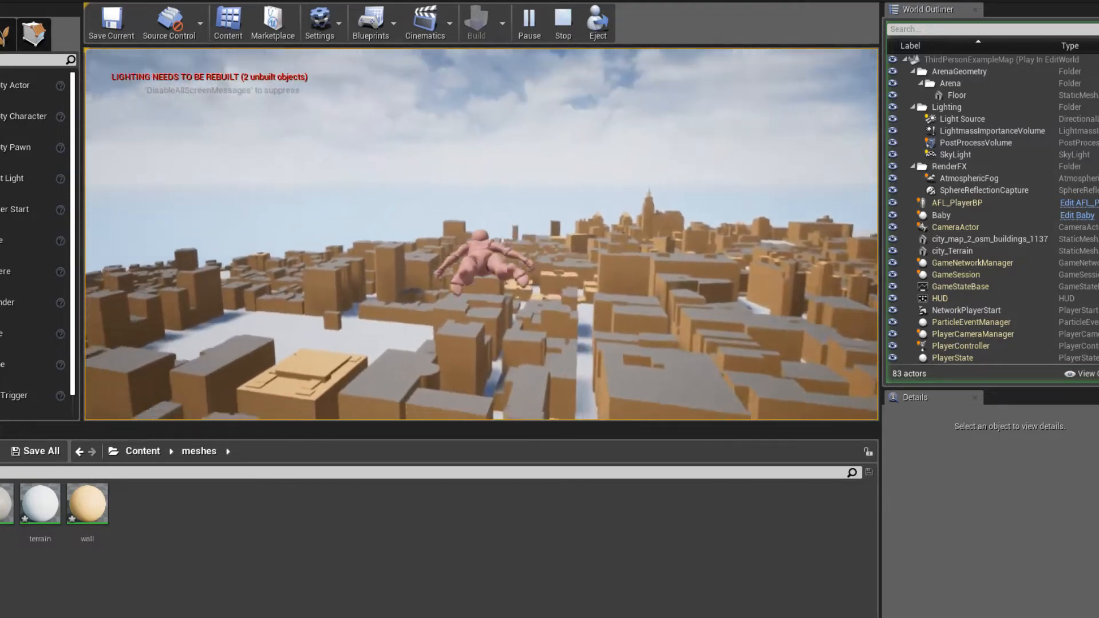
key("w")
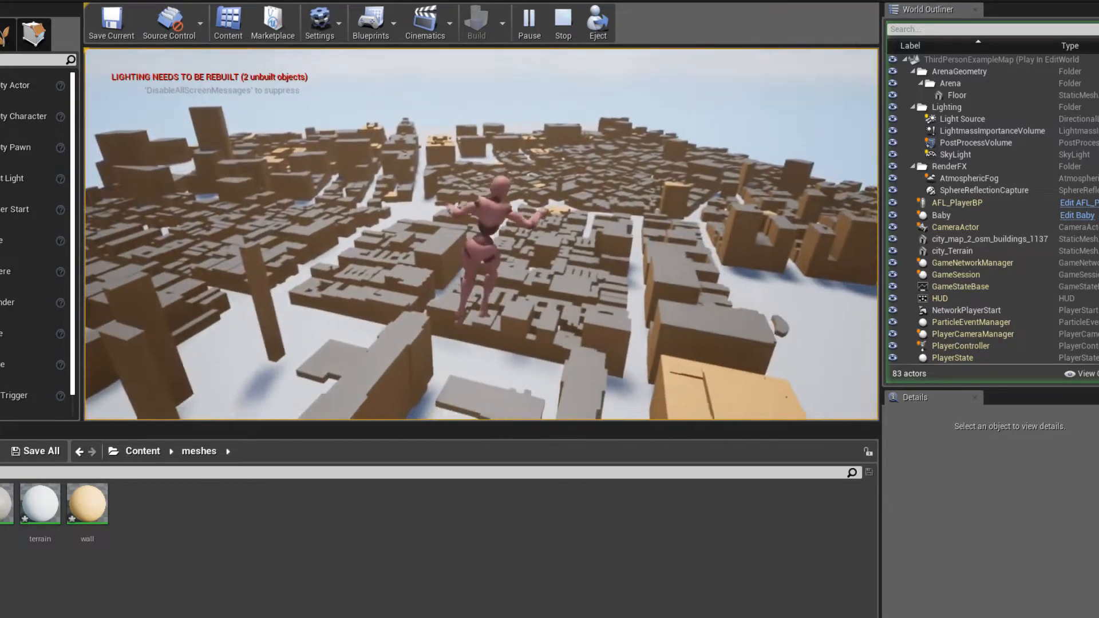
key("w")
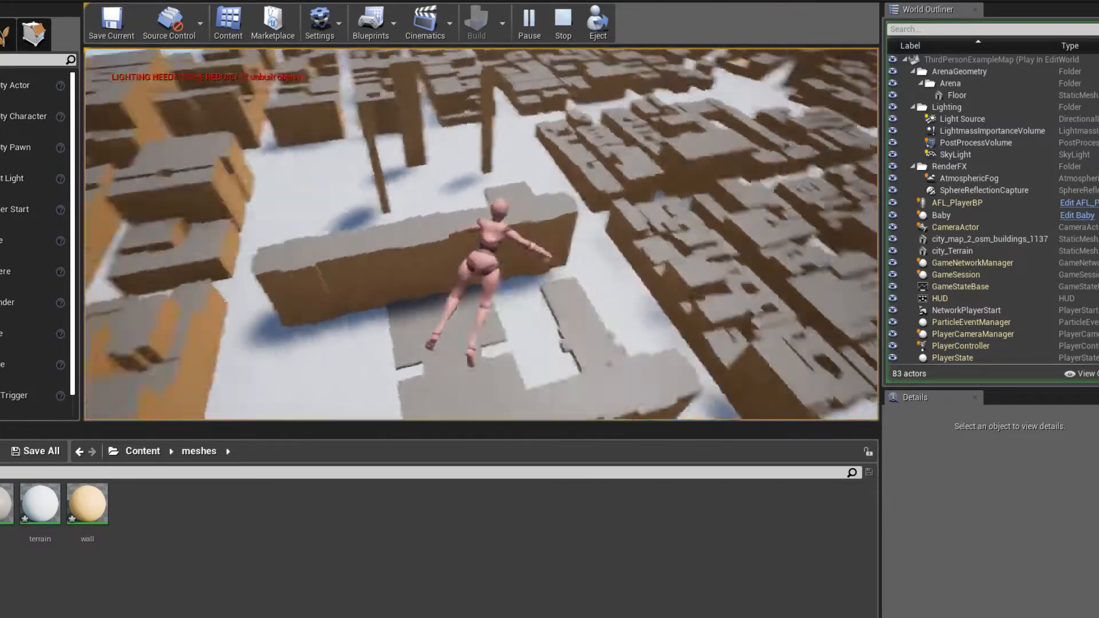
key("w")
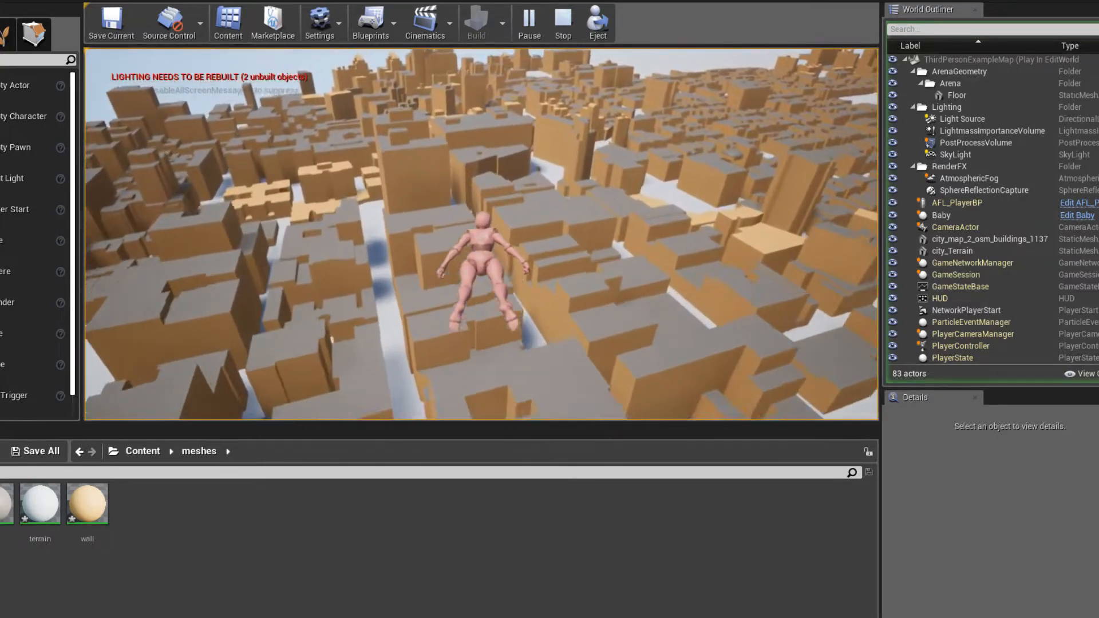
key("w")
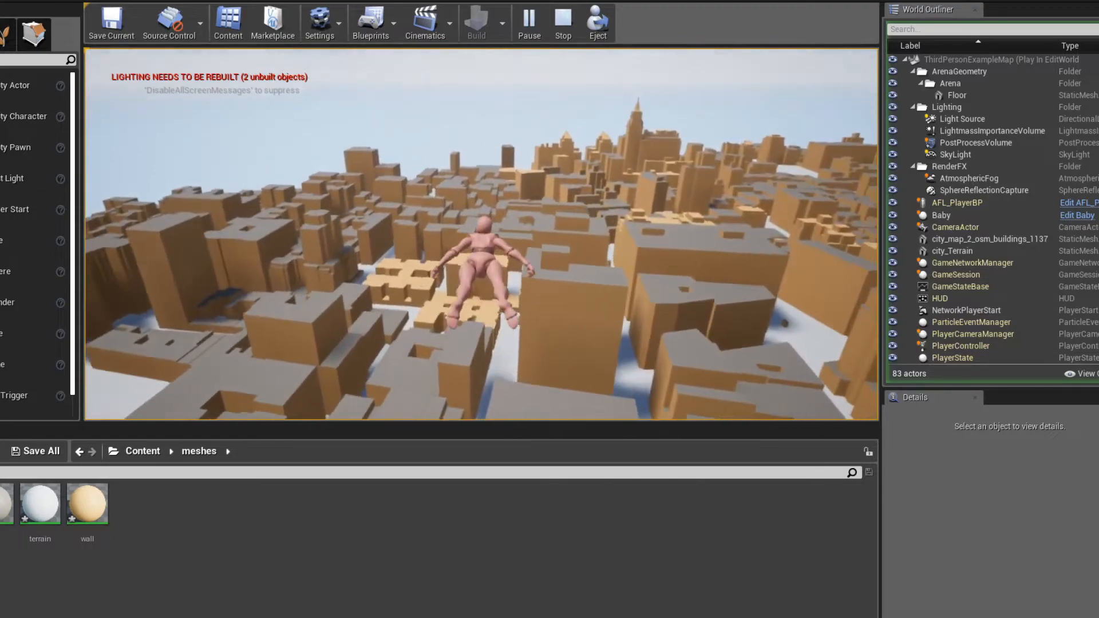
key("w")
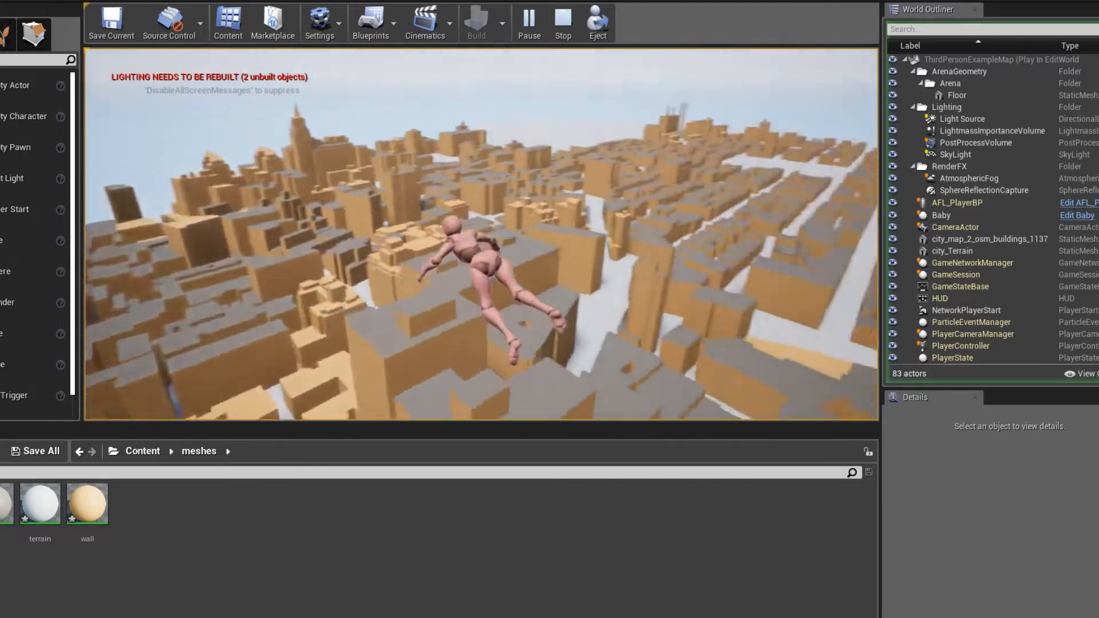
key("w")
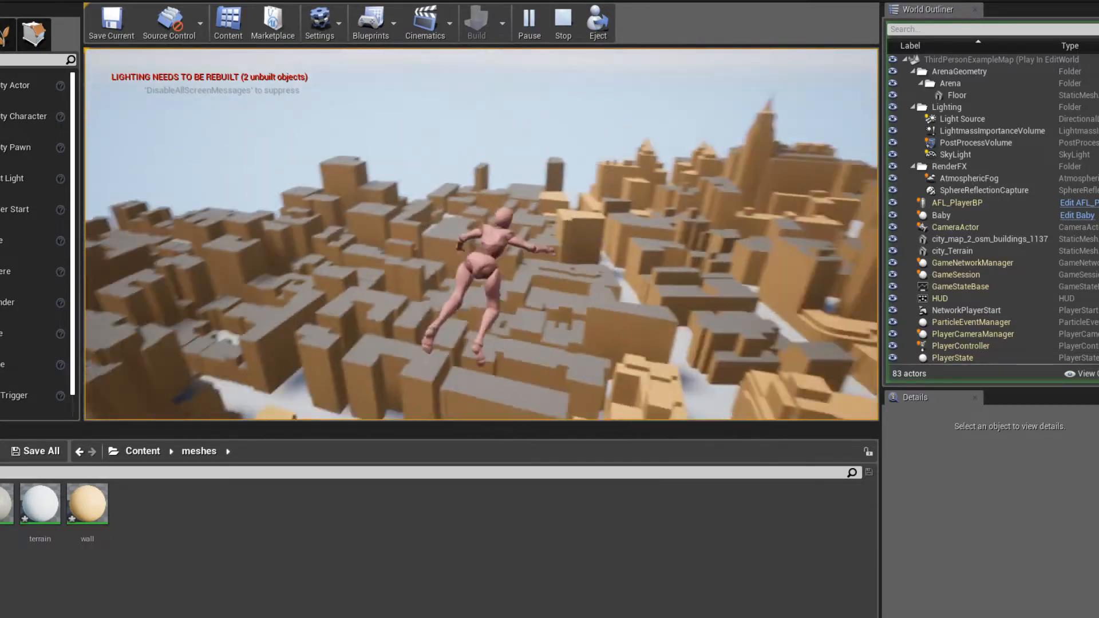
key("w")
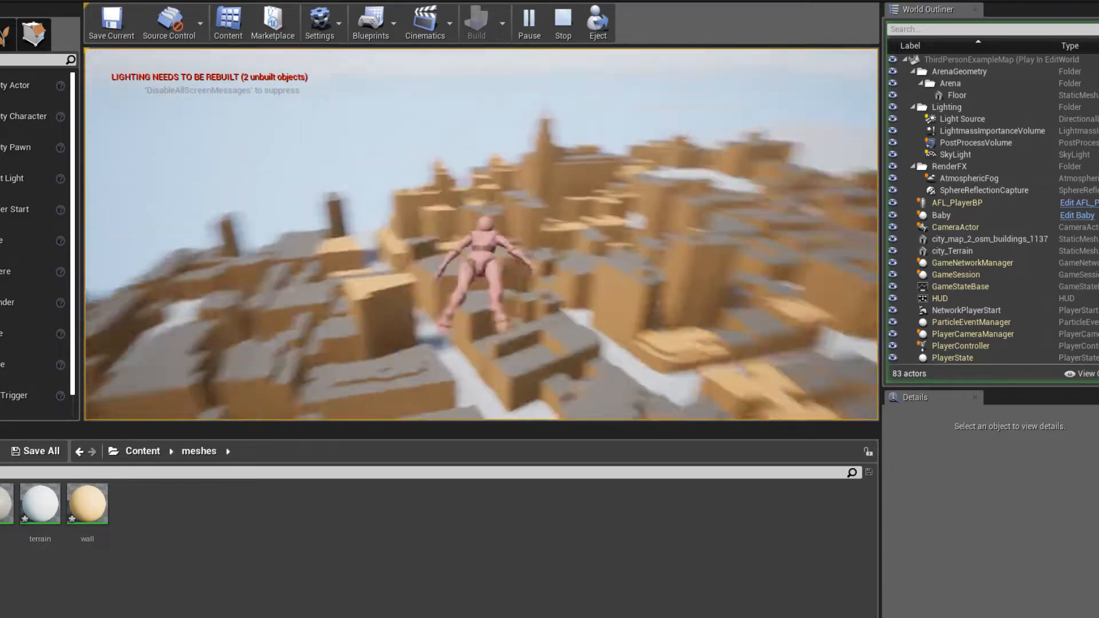
key("w")
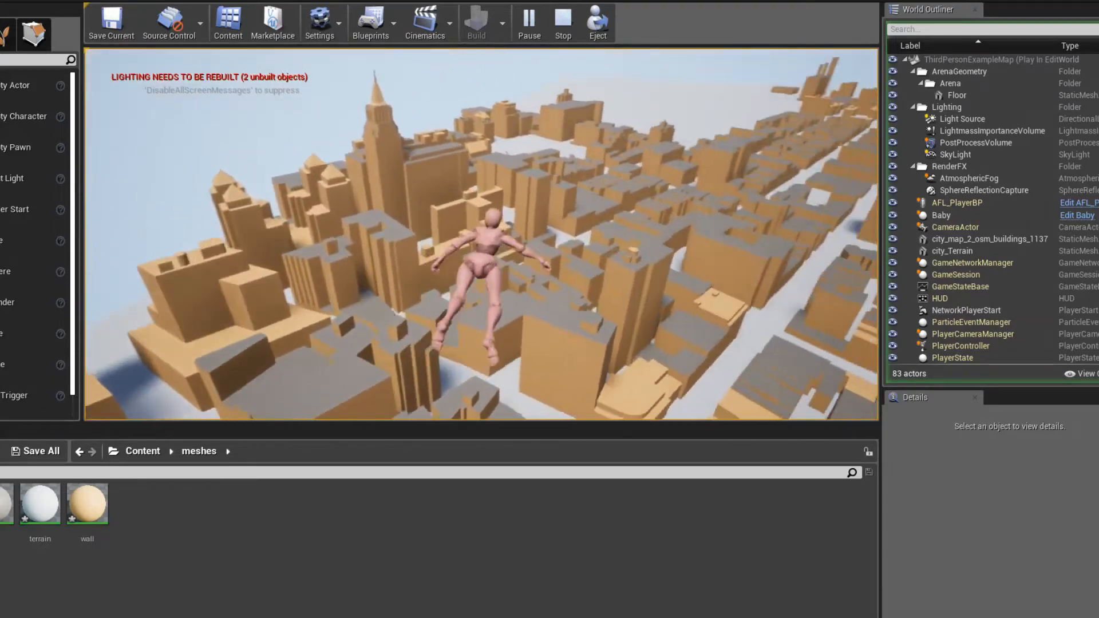
key("w")
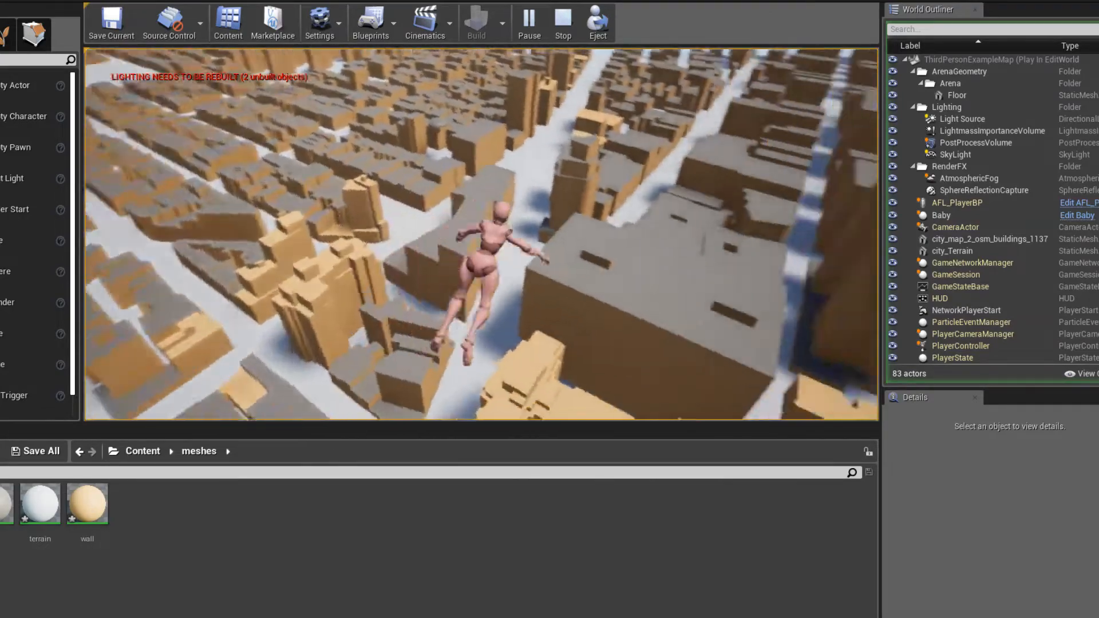
key("w")
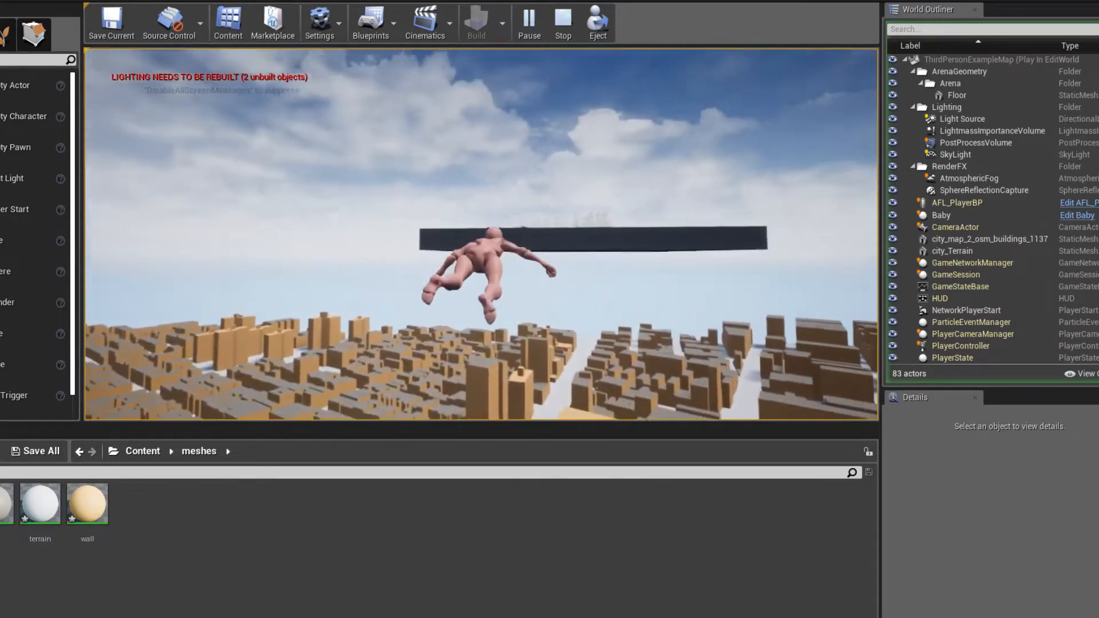
key("w")
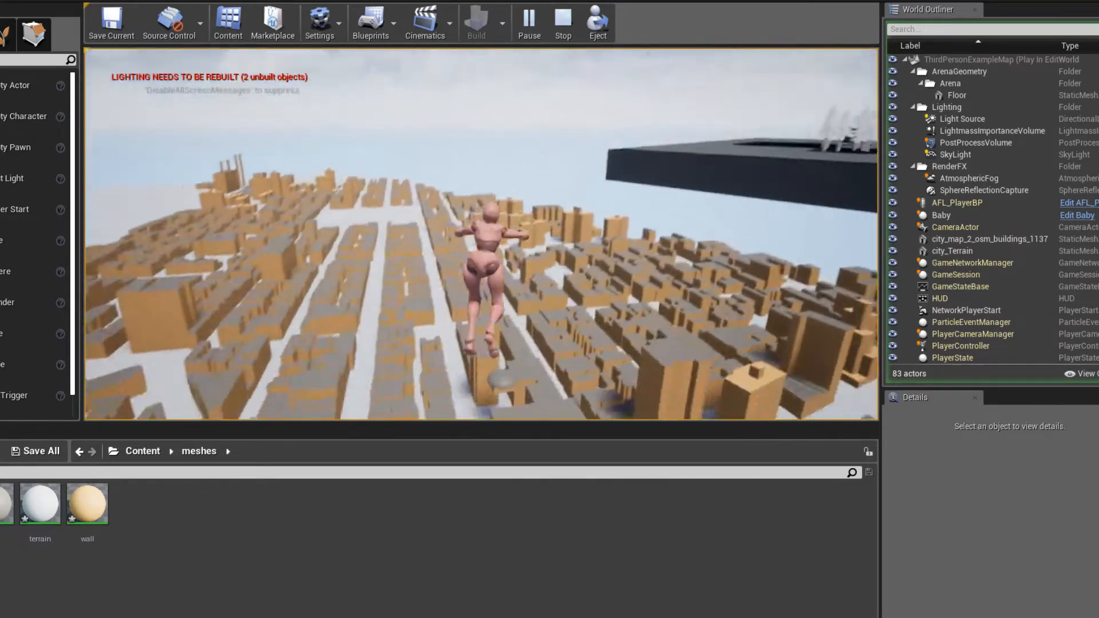
key("Escape")
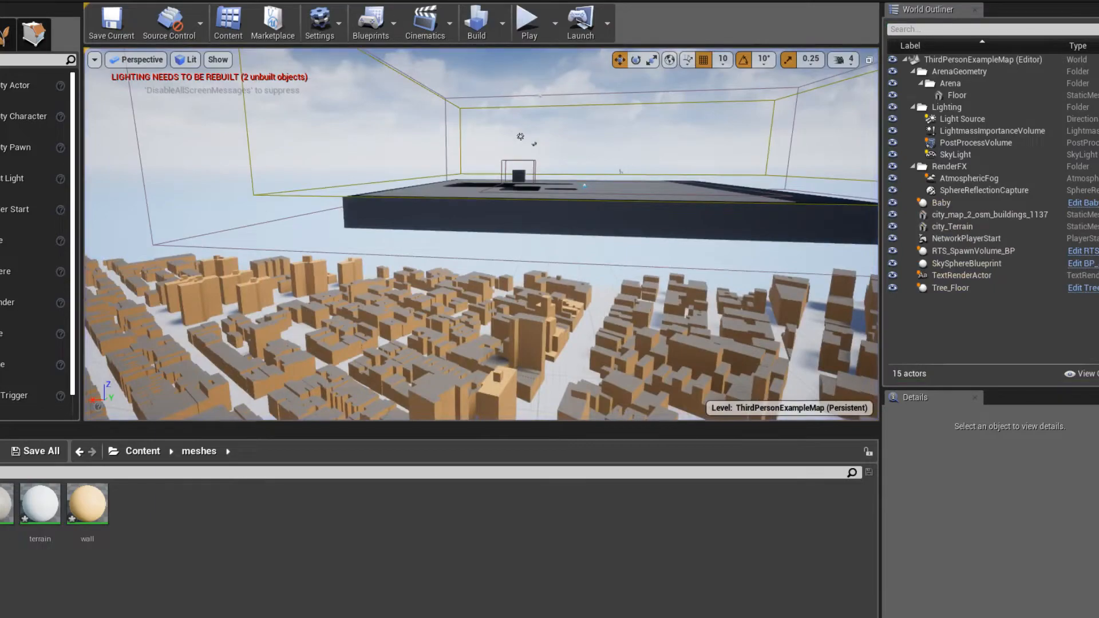
- Check the Discord general channel and the YouTube live chat for new messages, and minimise the chat window
left_click(228, 617)
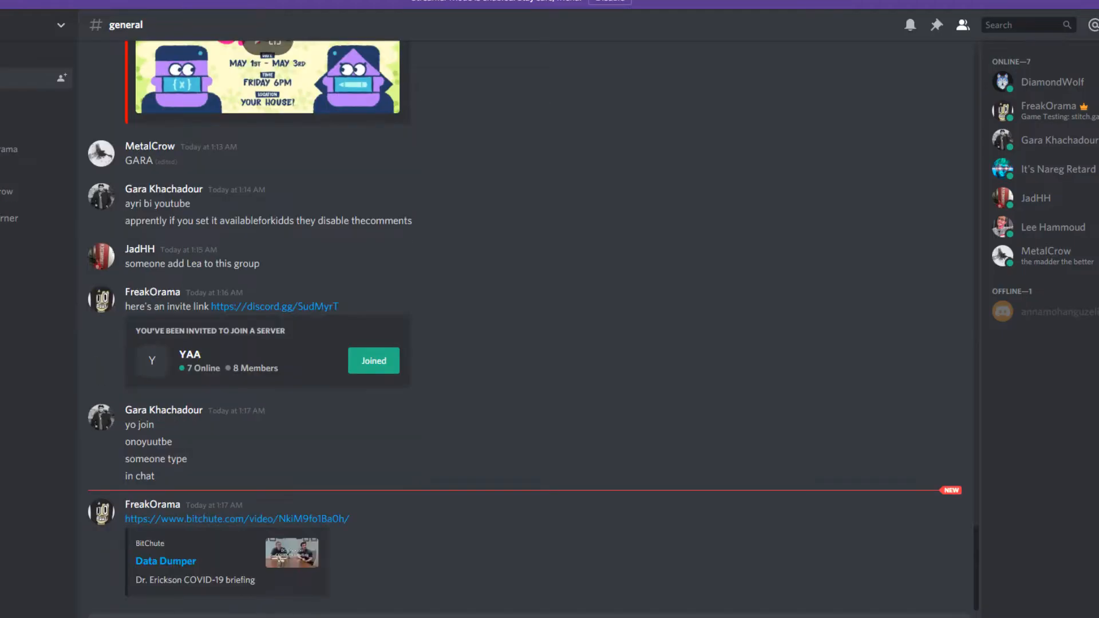
key("alt+Tab")
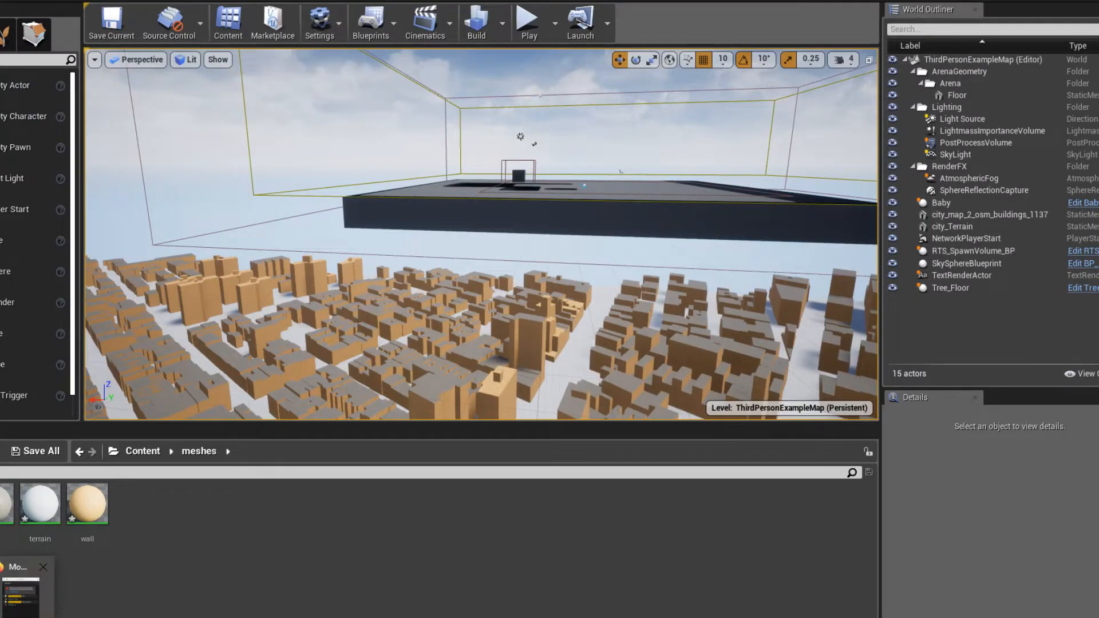
left_click(26, 601)
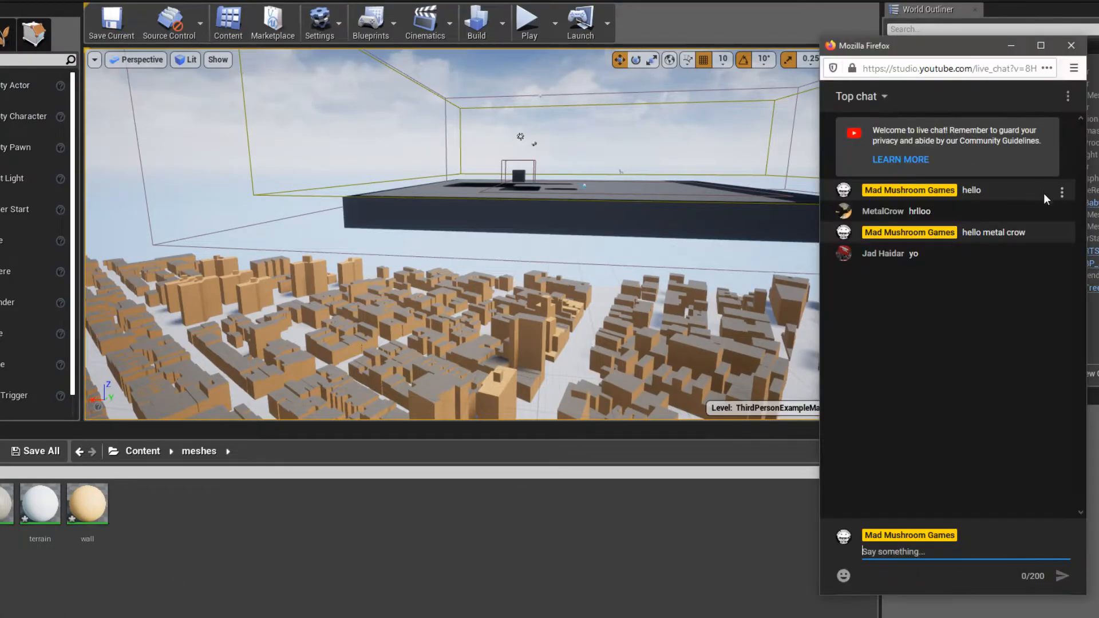
left_click(1013, 46)
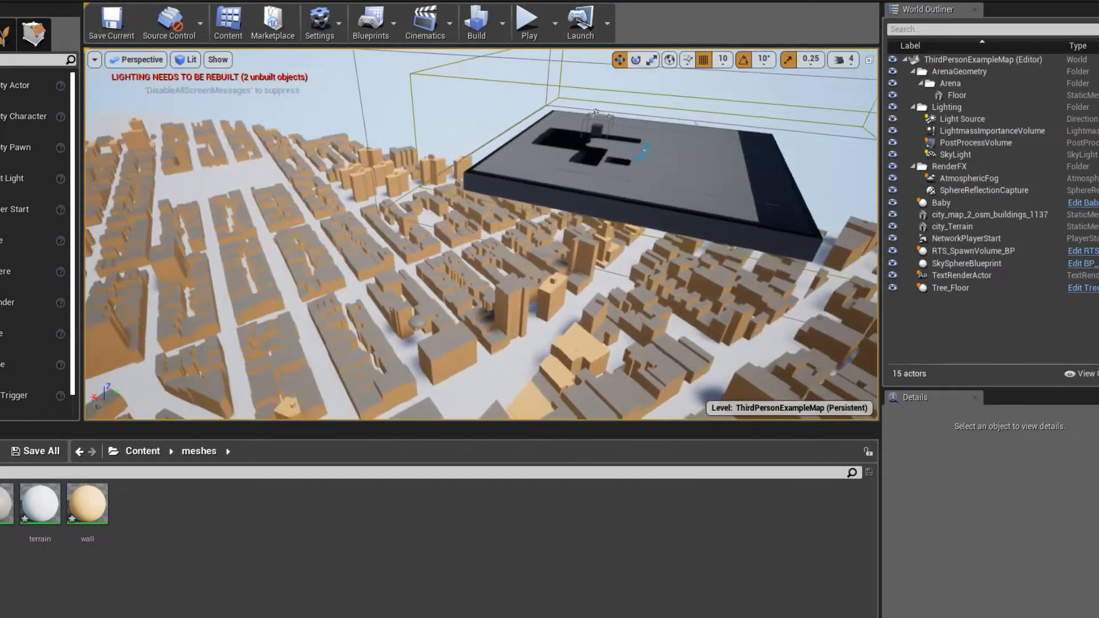
- Delete the arena's Floor platform hovering above the city
right_click_drag(569, 172, 456, 144)
key("w")
left_click(570, 187)
key("Delete")
- Select the Baby cube above the city and hide it in the editor
key("w")
key("d")
key("s")
left_click(569, 227)
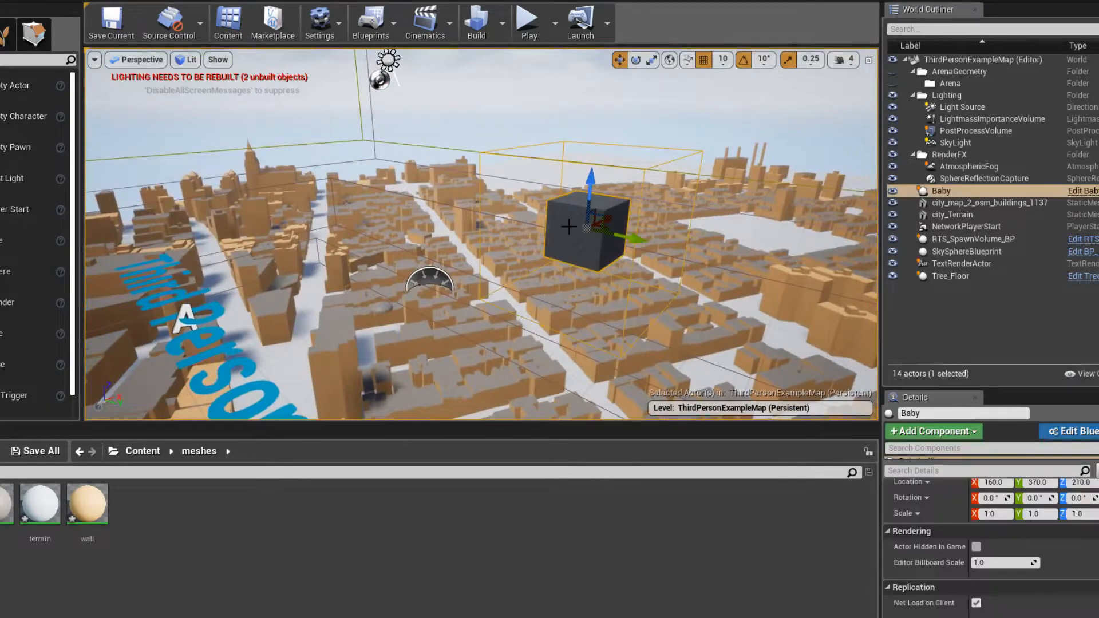
right_click_drag(555, 206, 572, 201)
key("s")
left_click(893, 191)
- Delete the "Third Person" TextRenderActor floating above the city
key("a")
right_click_drag(618, 172, 586, 186)
left_click(619, 205)
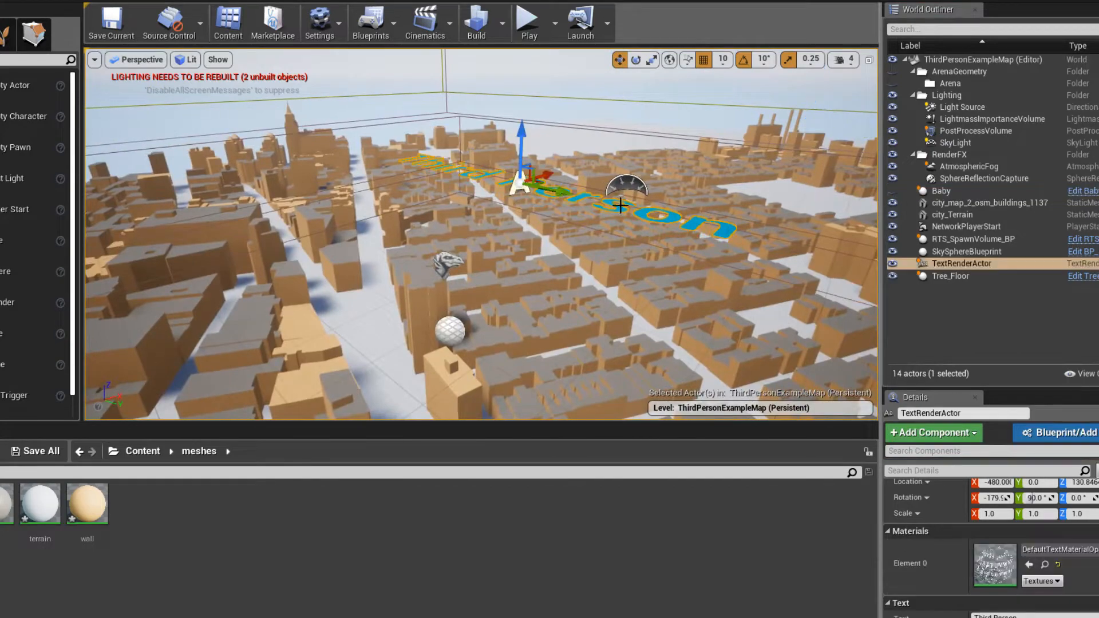
key("Delete")
- Lower the RTS_SpawnVolume_BP actor towards the city ground, to a Z location of about -3180
right_click_drag(439, 233, 455, 205)
left_click(455, 237)
right_click_drag(506, 230, 496, 202)
left_click_drag(524, 381, 524, 403)
mouse_move(524, 403)
right_mouse_down()
mouse_move(523, 440)
mouse_move(515, 416)
right_mouse_up()
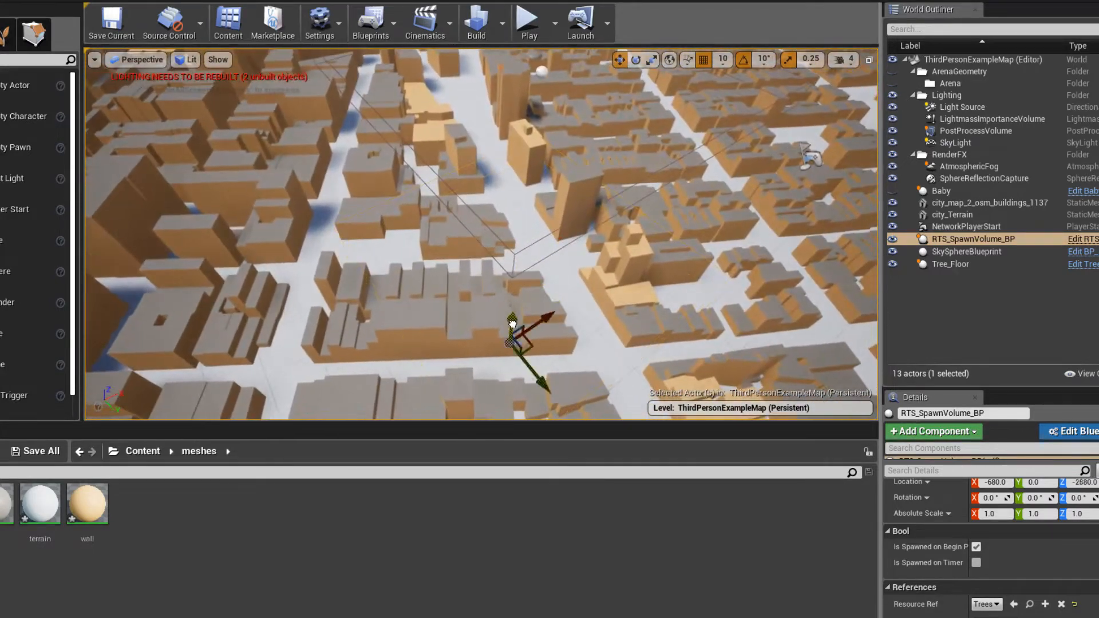
left_click_drag(512, 324, 512, 338)
mouse_move(512, 338)
right_mouse_down()
mouse_move(493, 361)
mouse_move(530, 318)
mouse_move(527, 372)
mouse_move(512, 338)
right_mouse_up()
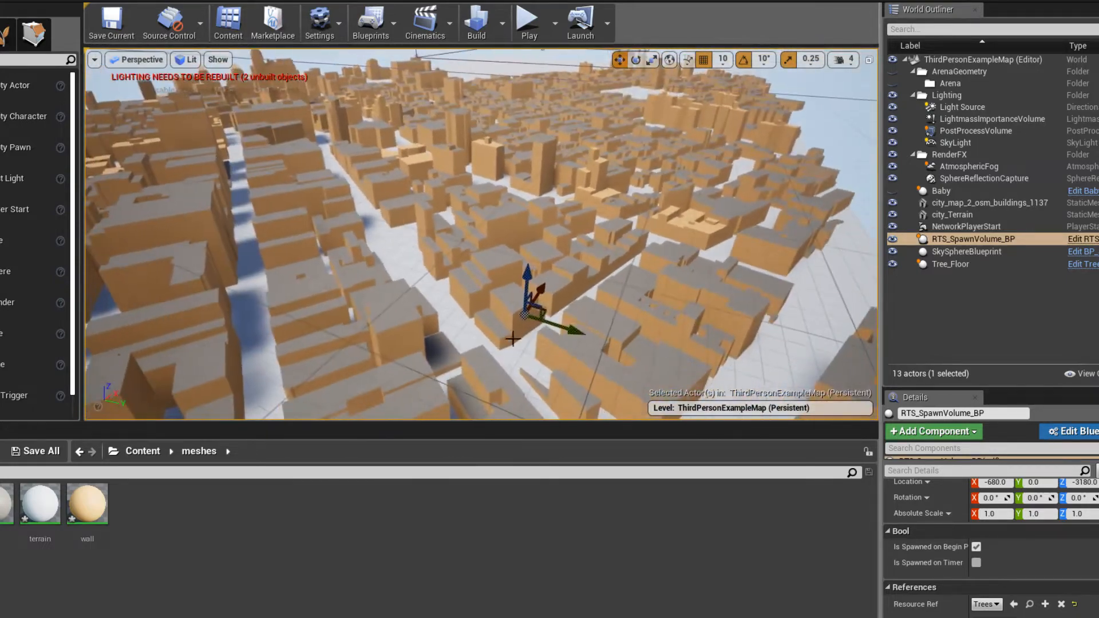
left_click_drag(539, 307, 540, 304)
right_click_drag(540, 304, 542, 338)
- Switch the perspective viewport to the top wireframe view and bring the city map into view
left_click(526, 313)
left_click(137, 59)
left_click(139, 112)
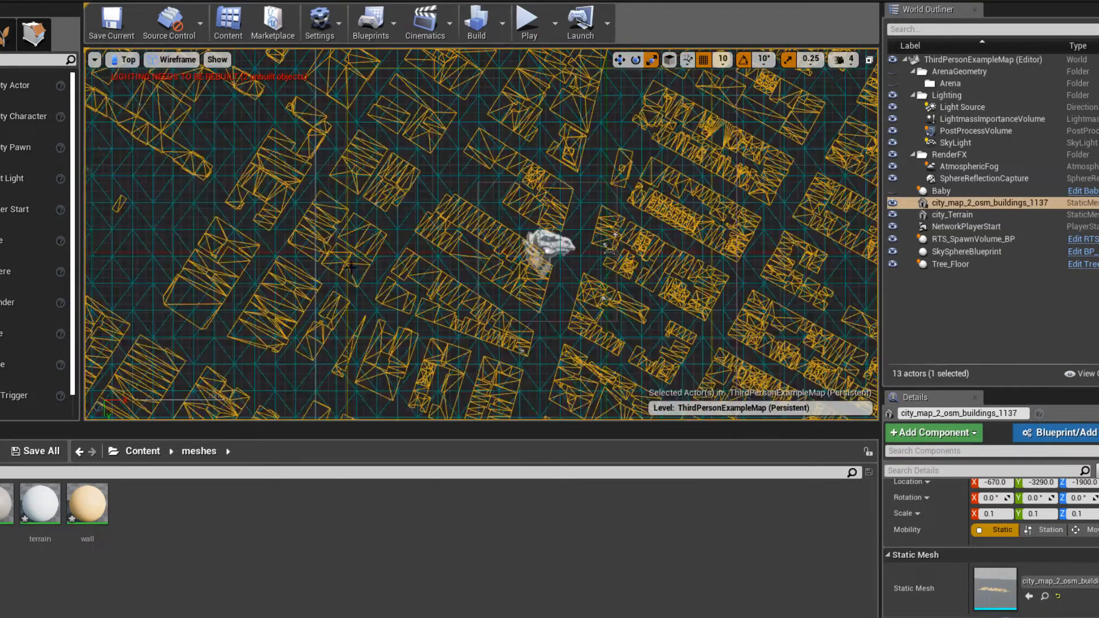
scroll(475, 367, "down", 5)
right_click_drag(476, 415, 475, 362)
- Scale NetworkPlayerStart to about 19.25 in X and 5.75 in Y, and move it along X to about -820
left_click(970, 204)
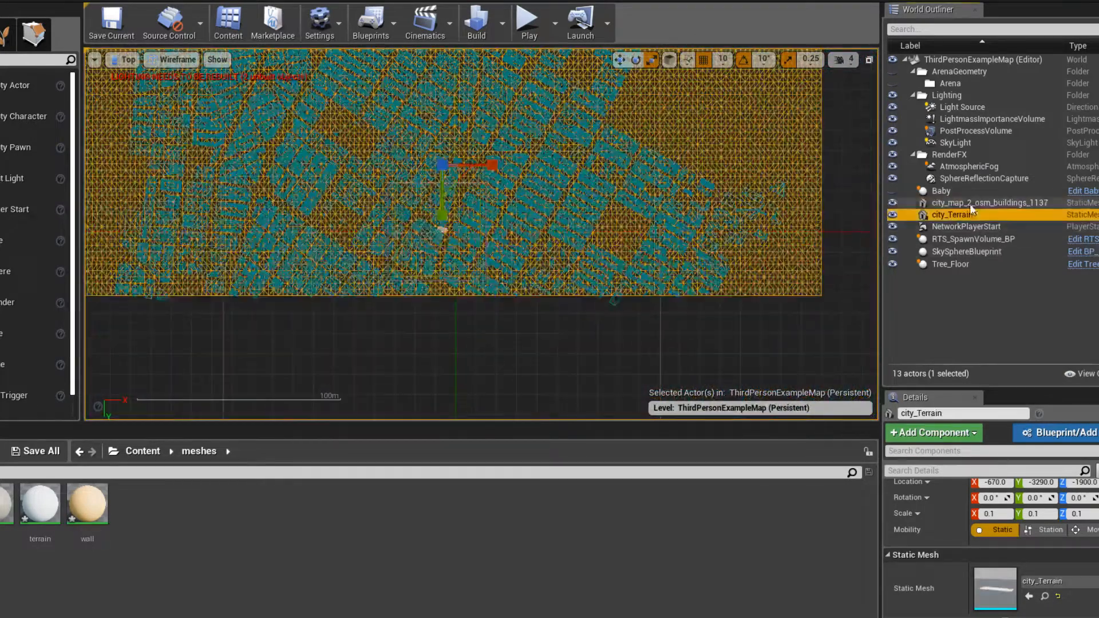
left_click(945, 191)
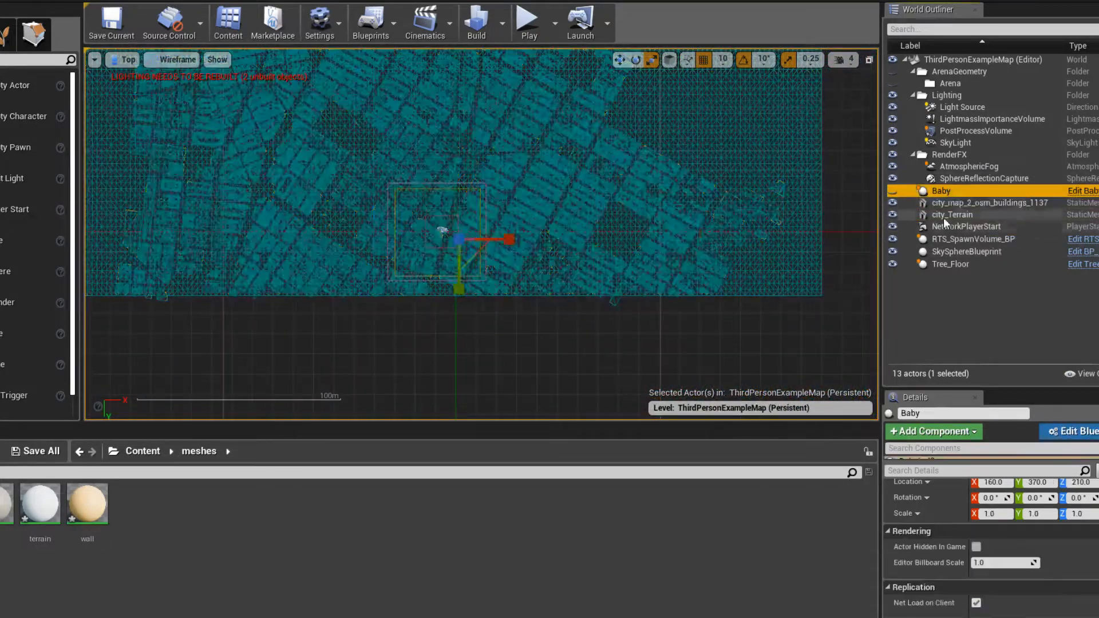
left_click(950, 228)
scroll(375, 232, "down", 1)
right_click_drag(551, 246, 574, 269)
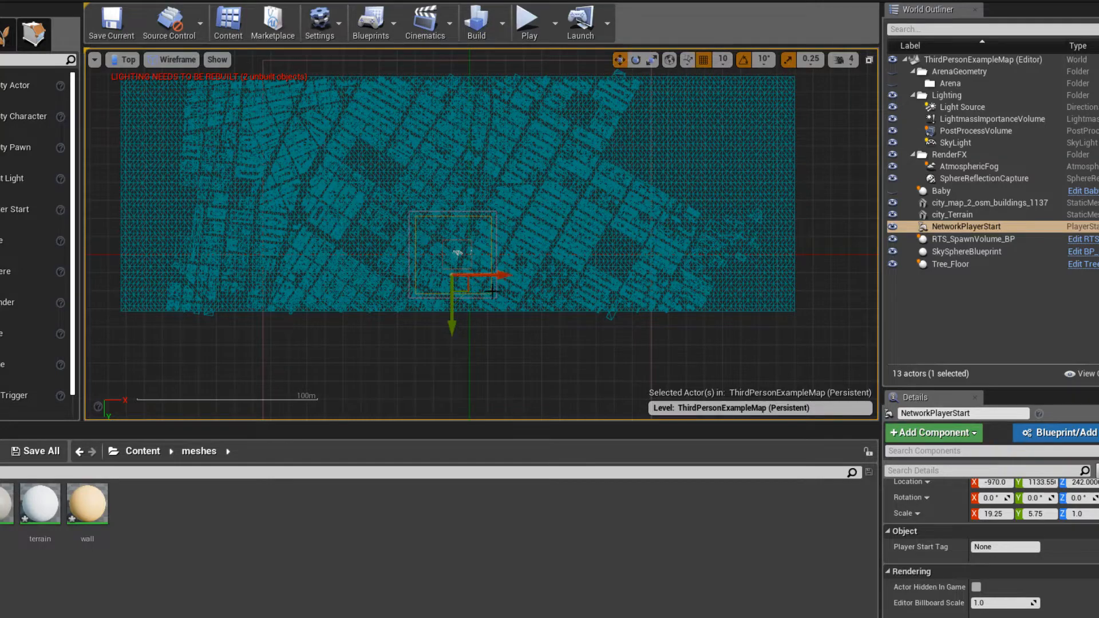
key("e")
key("r")
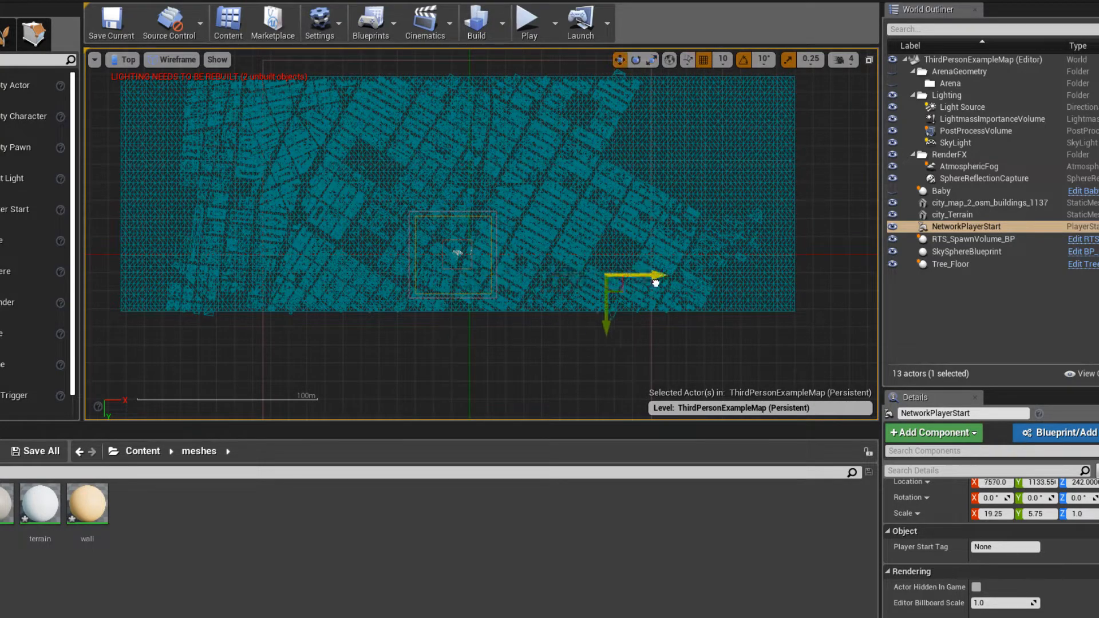
left_click_drag(506, 273, 499, 273)
scroll(499, 273, "up", 3)
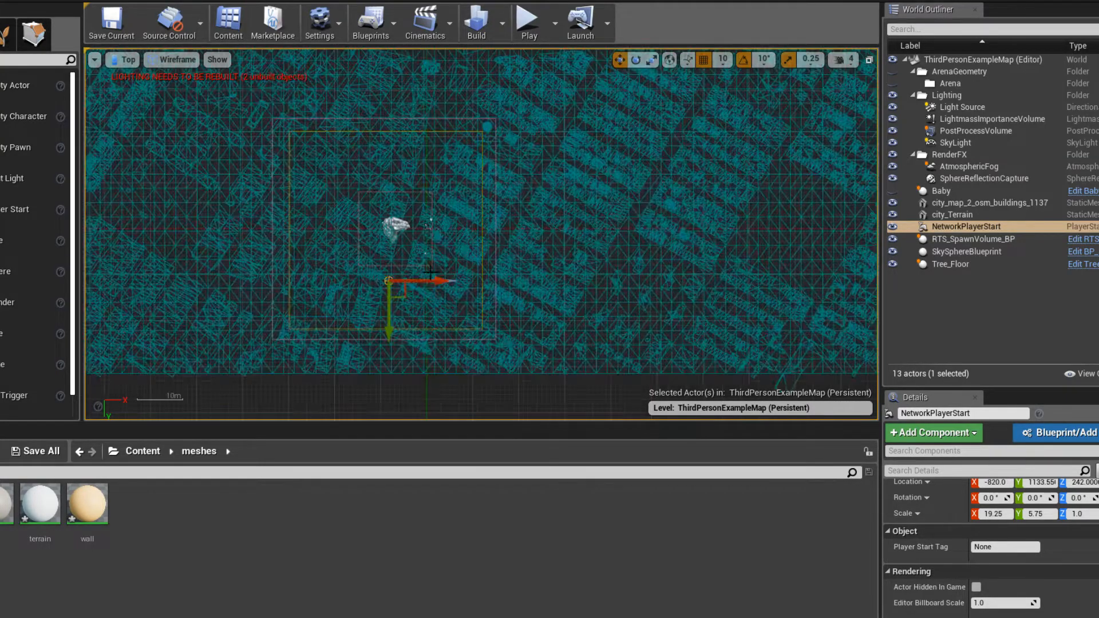
- Scale RTS_SpawnVolume_BP to about 18.75 in X and 6.75 in Y, and move it to Y about -3320 to cover the city
left_click(391, 223)
scroll(462, 262, "down", 2)
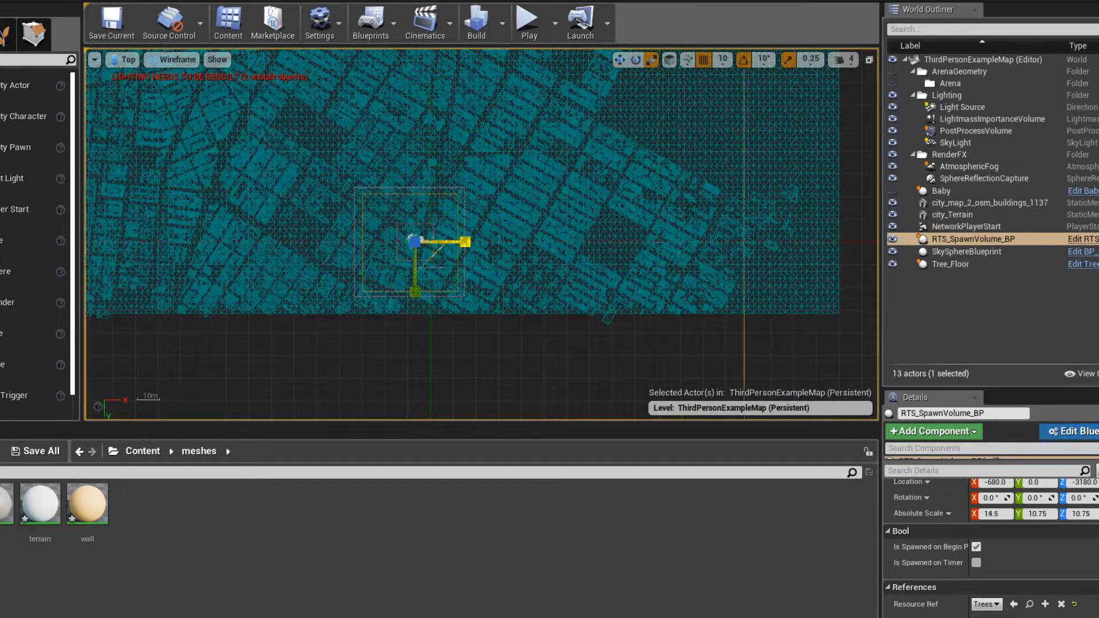
scroll(463, 261, "down", 2)
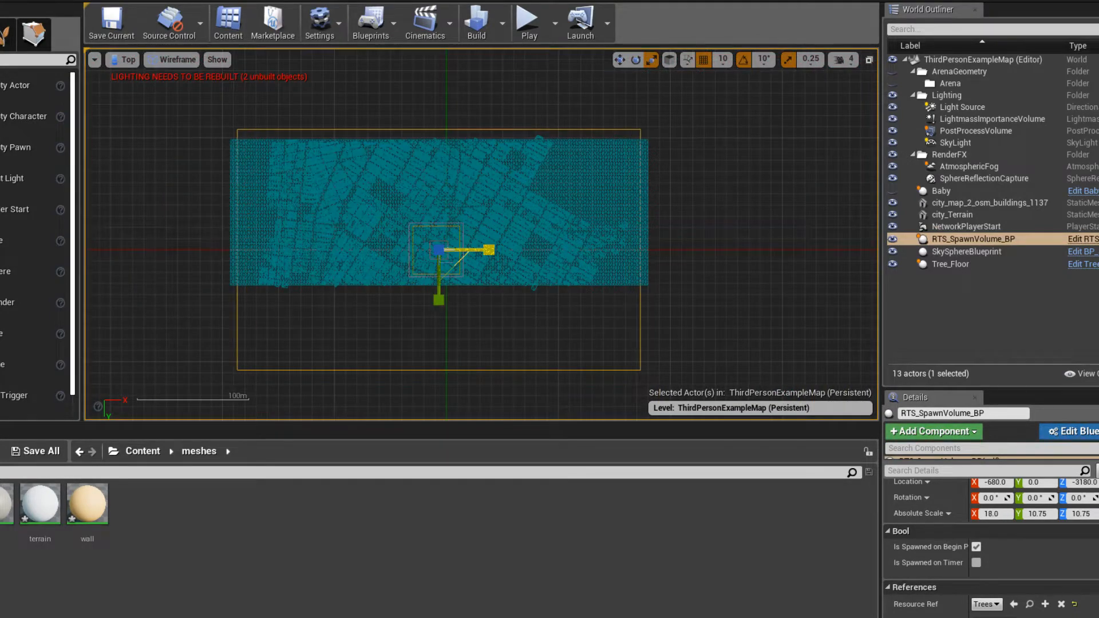
left_click_drag(439, 299, 439, 262)
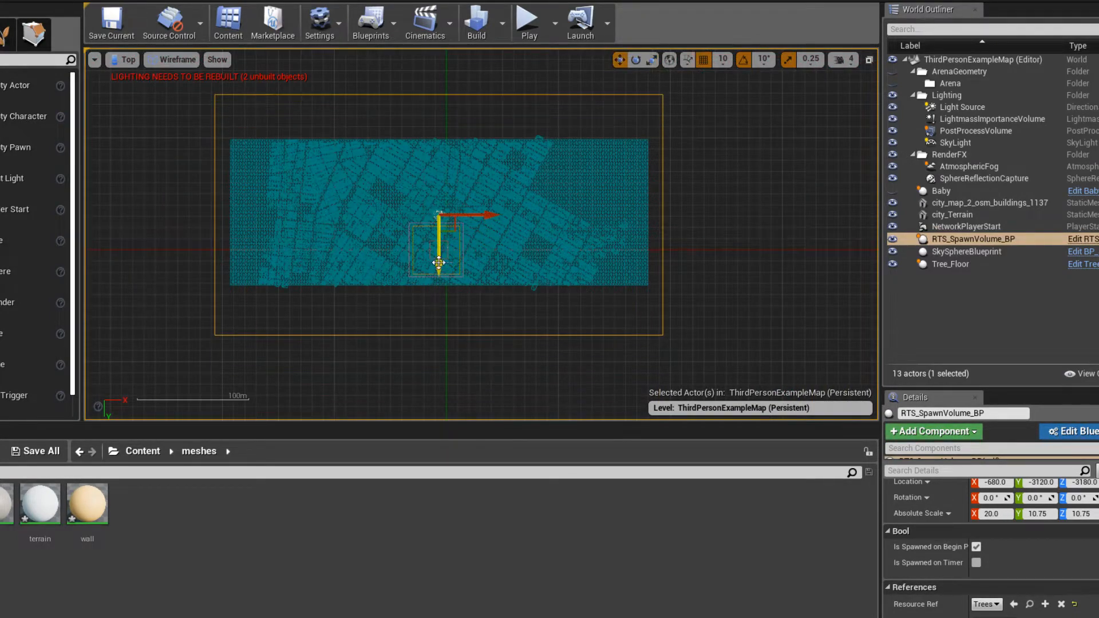
key("e")
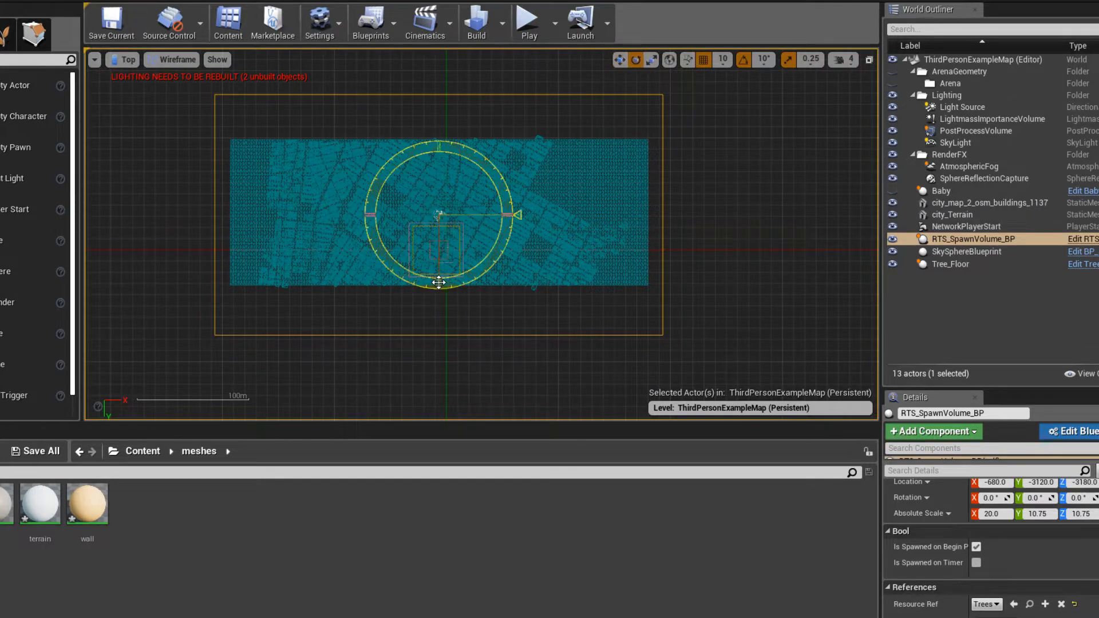
key("r")
left_click_drag(439, 265, 438, 237)
scroll(495, 224, "up", 1)
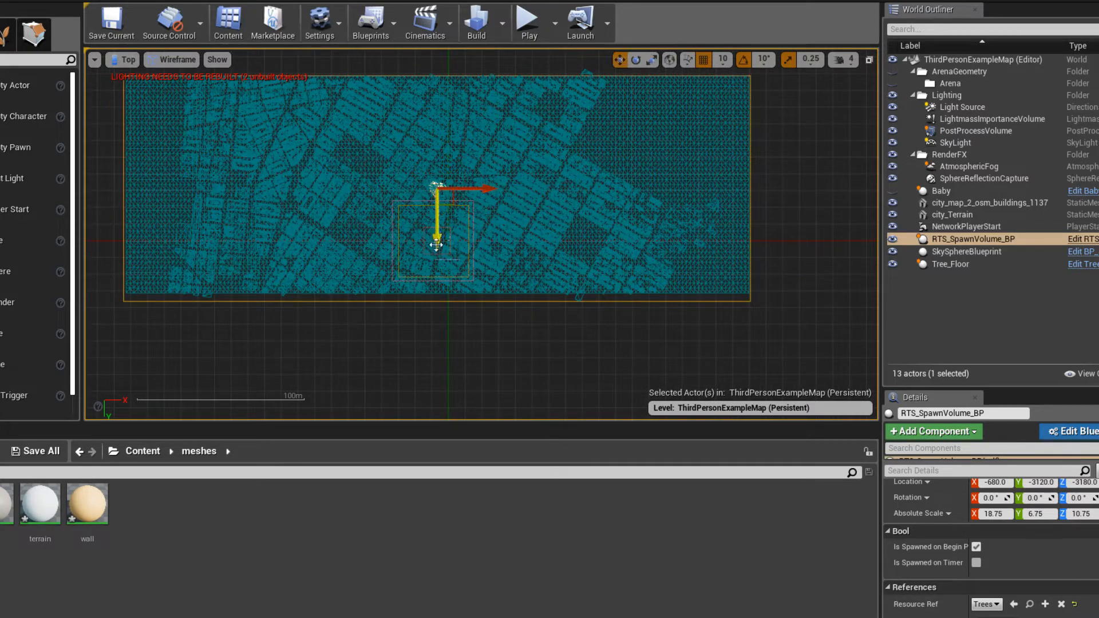
left_click_drag(436, 245, 436, 242)
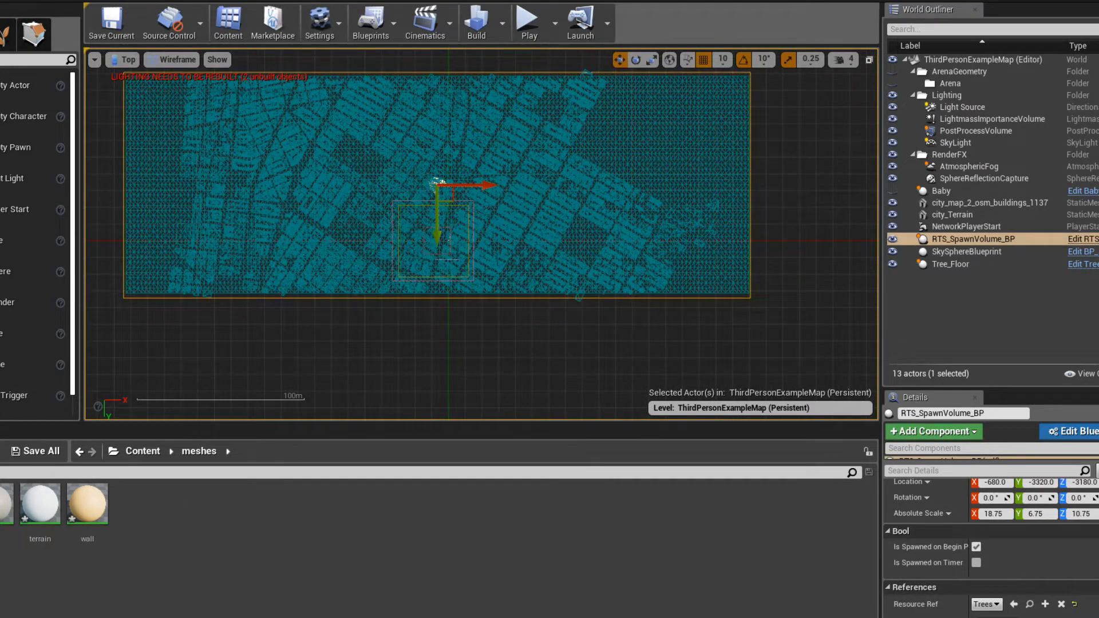
- Check the YouTube live chat window and minimise it to return to the level
left_click(21, 598)
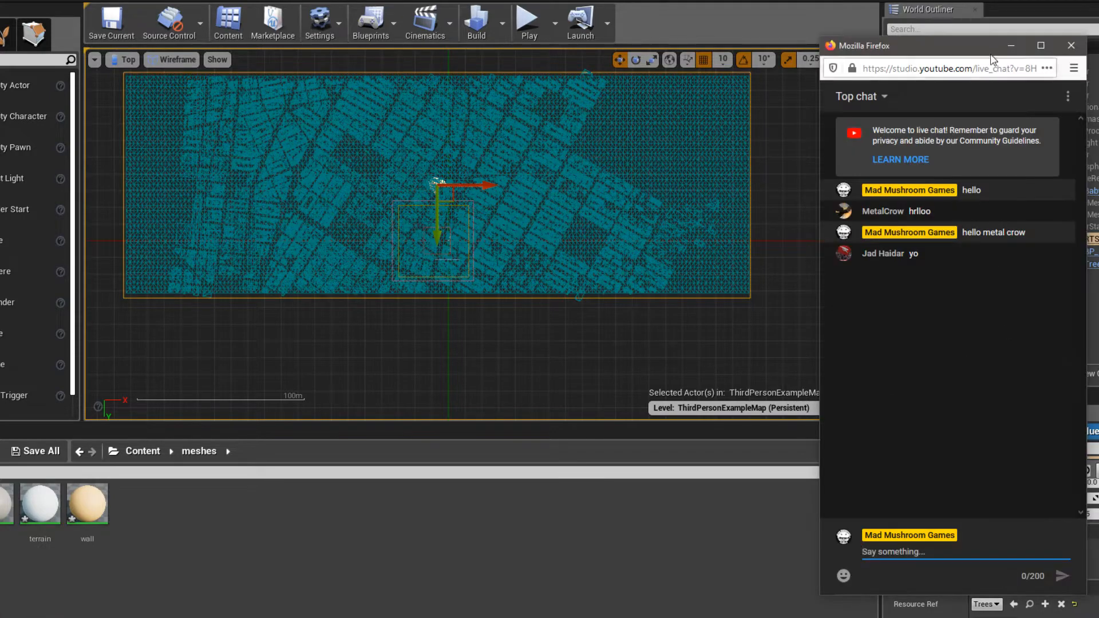
left_click(1010, 44)
right_click_drag(624, 220, 671, 237)
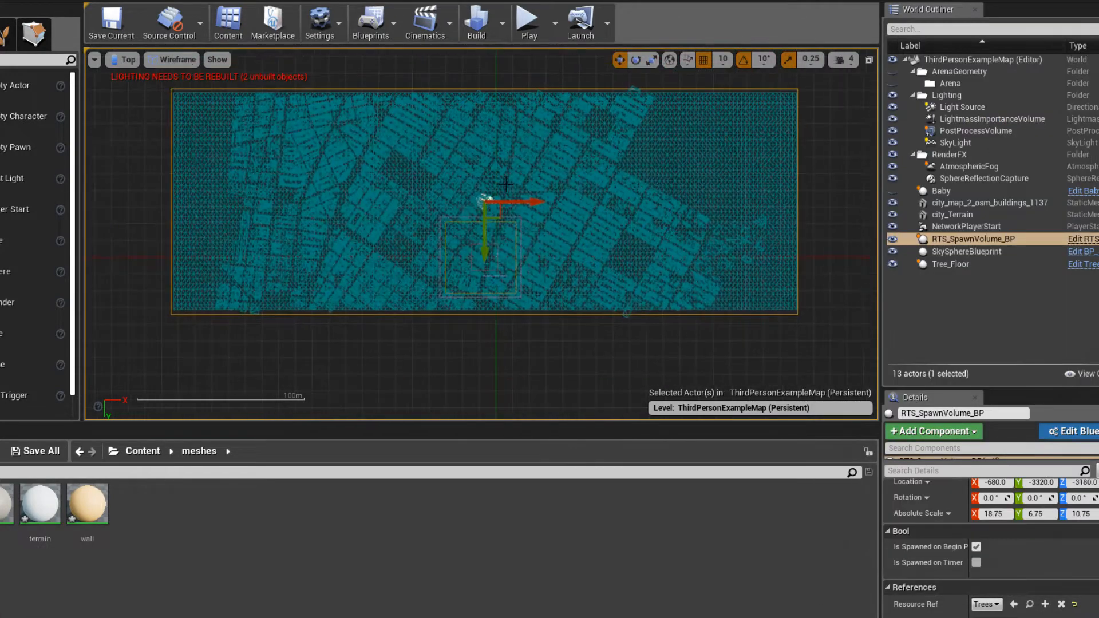
- Return to the perspective view and raise RTS_SpawnVolume_BP to a Z location of about -1350 above the city streets
left_click(125, 60)
left_click(130, 75)
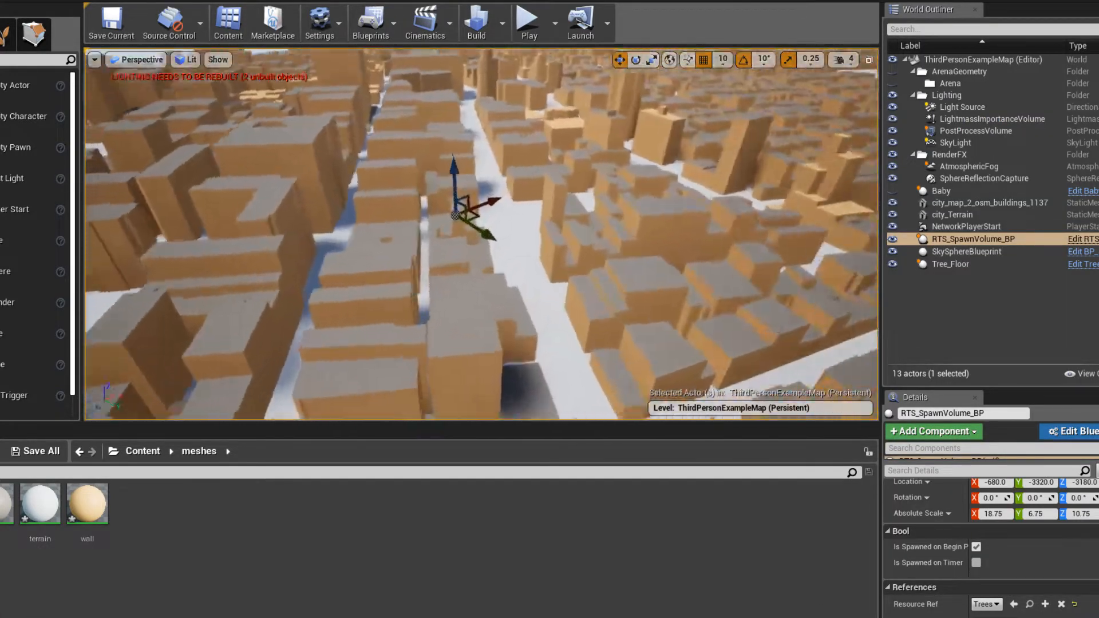
key("w")
right_click_drag(481, 235, 488, 171)
key("s")
right_click_drag(479, 209, 474, 226)
key("w")
scroll(465, 59, "down", 3)
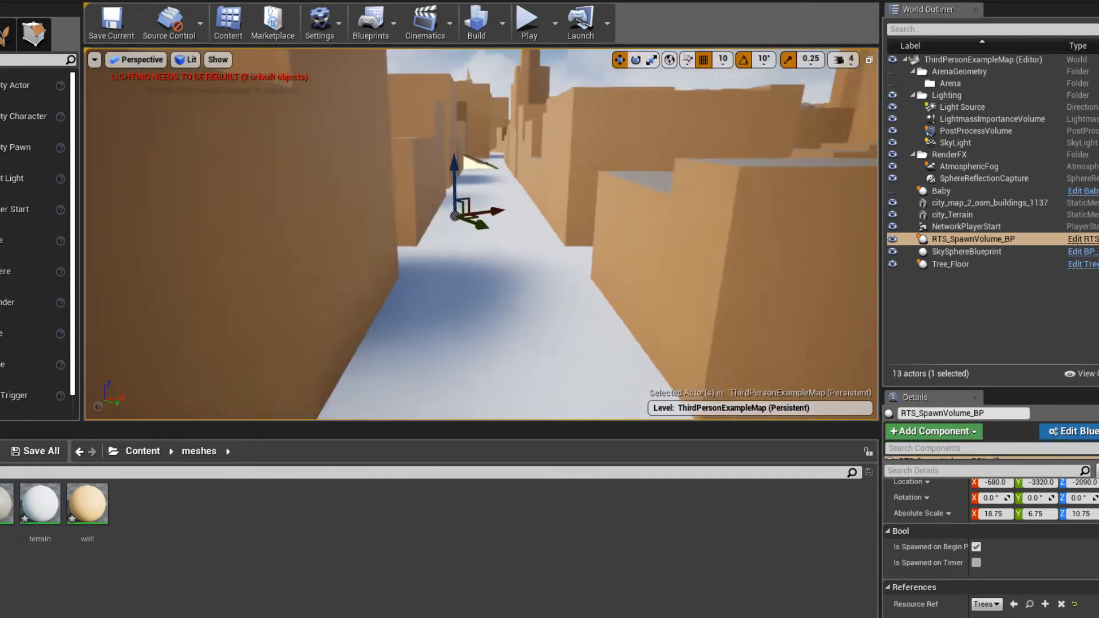
left_click_drag(461, 172, 461, 73)
right_click_drag(461, 72, 515, 112)
key("s")
- Play-test the flight over the city, stop it, and bring RTS_SpawnVolume_BP into view
left_click(530, 22)
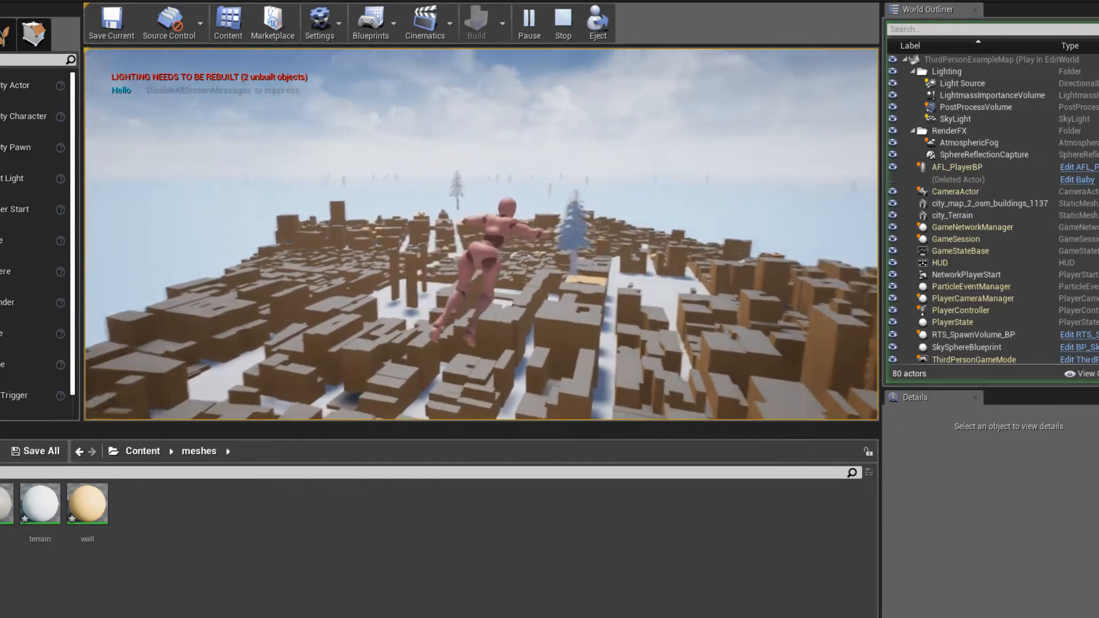
key("Escape")
right_click_drag(469, 262, 595, 276)
left_click(298, 322)
right_click_drag(298, 322, 492, 355)
key("f")
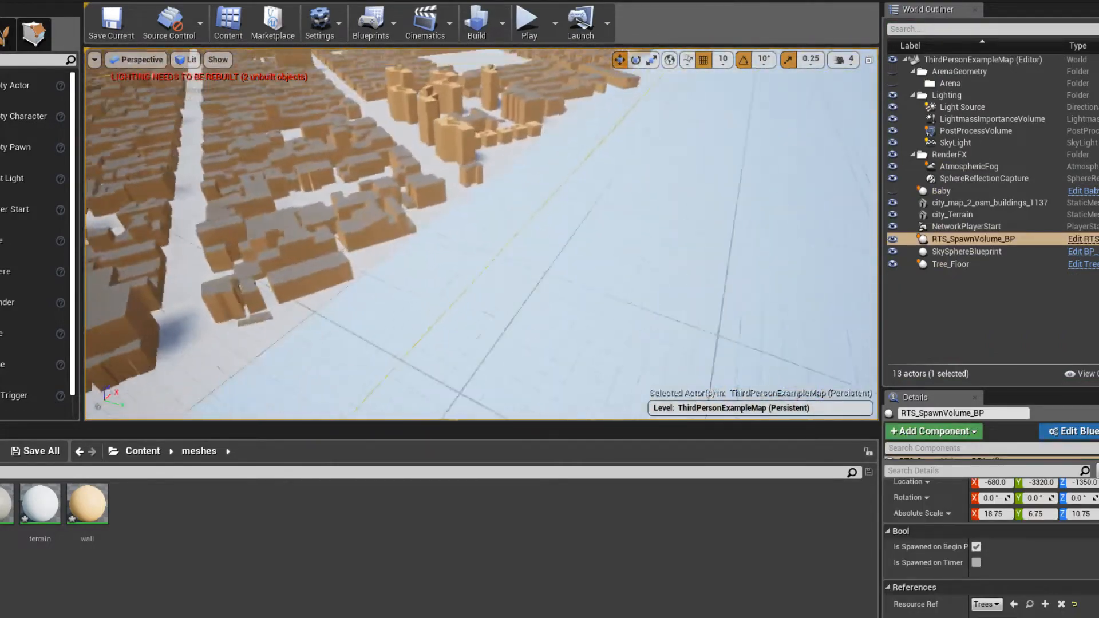
- In the left wireframe view, flatten RTS_SpawnVolume_BP to a Z scale of 1.25 and lower it to Z about -1650
left_click(118, 60)
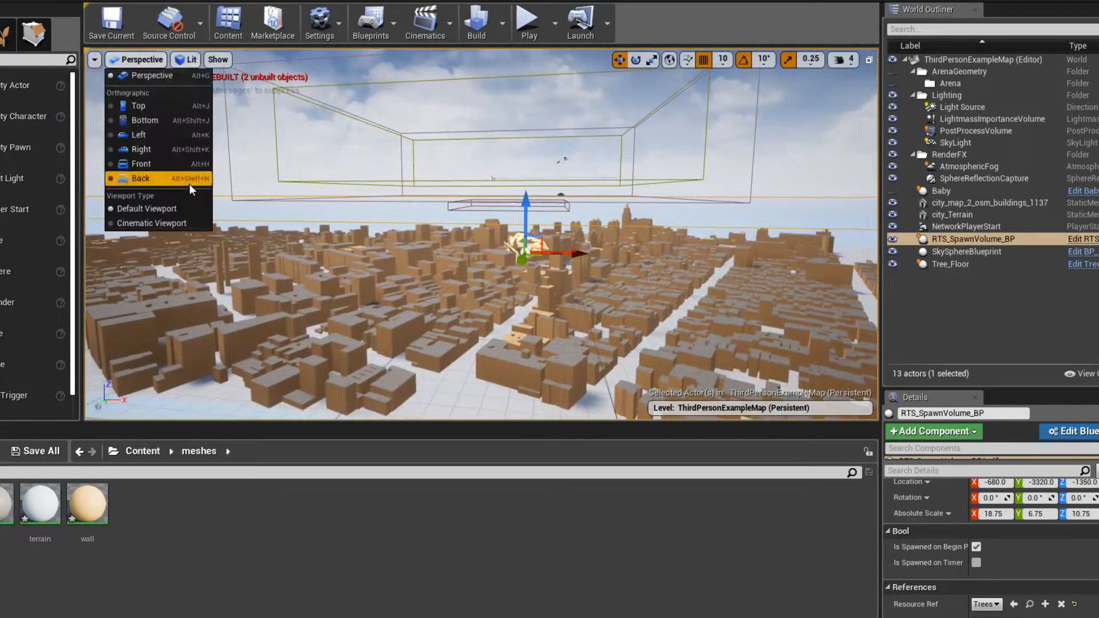
left_click(170, 136)
scroll(480, 297, "up", 3)
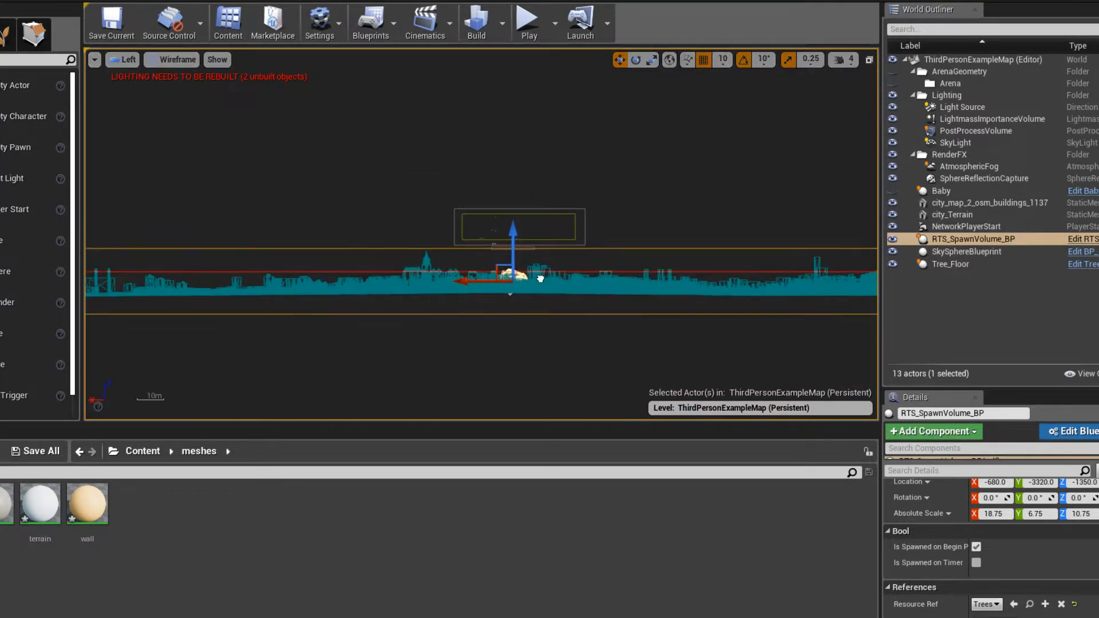
key("e")
key("r")
left_click_drag(525, 250, 514, 272)
left_click(524, 292)
scroll(563, 288, "up", 6)
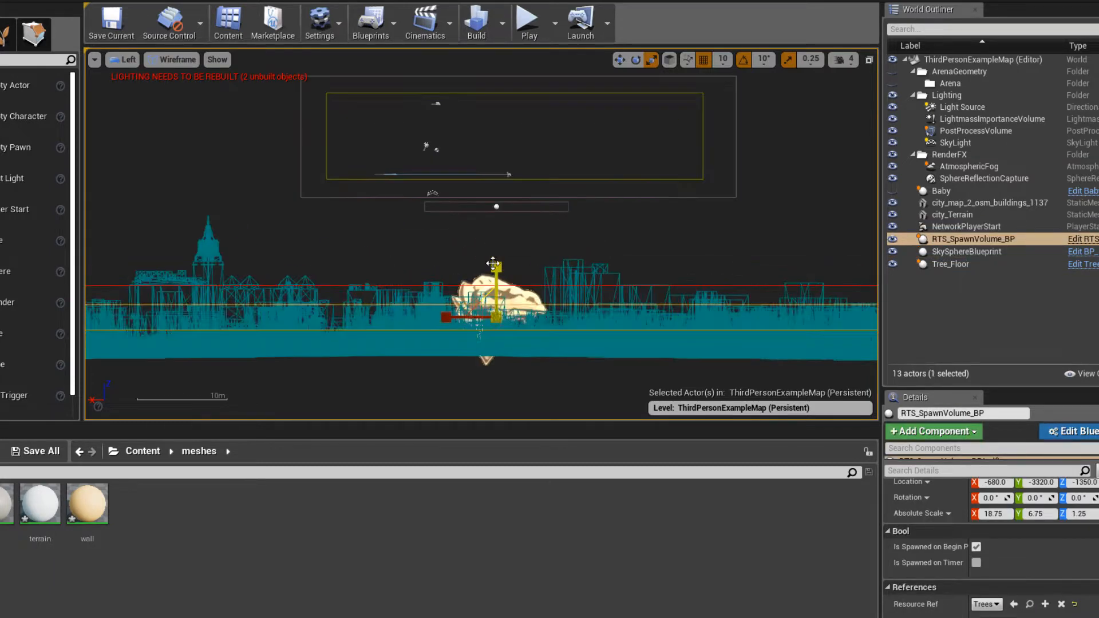
left_click_drag(491, 272, 491, 295)
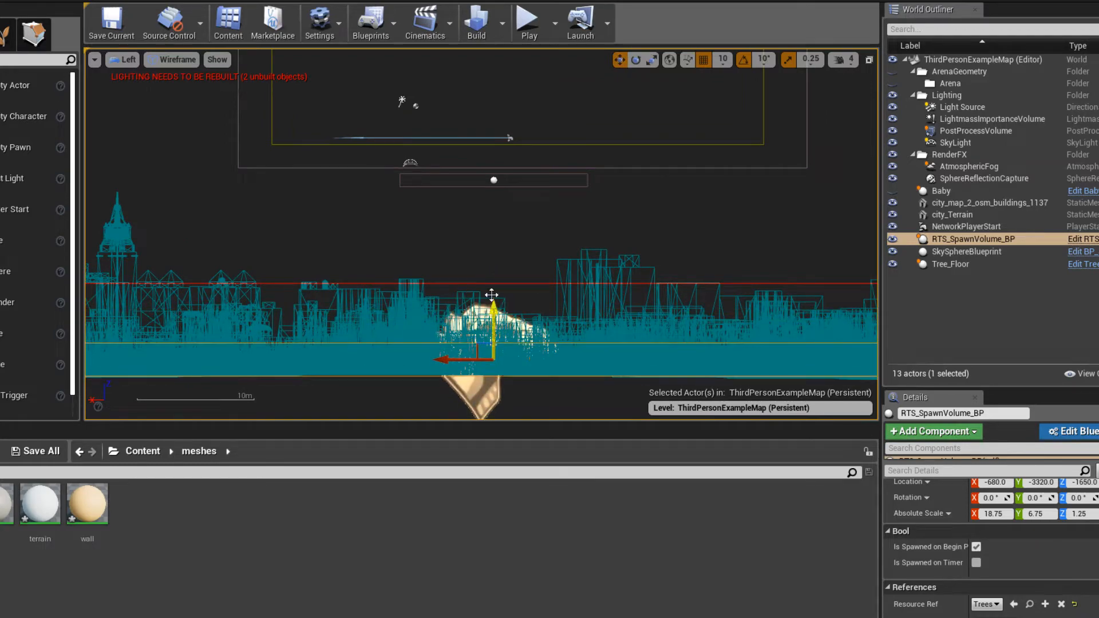
- Play-test the level with the flattened spawn volume, stop it, and inspect the city from the left view
left_click(527, 22)
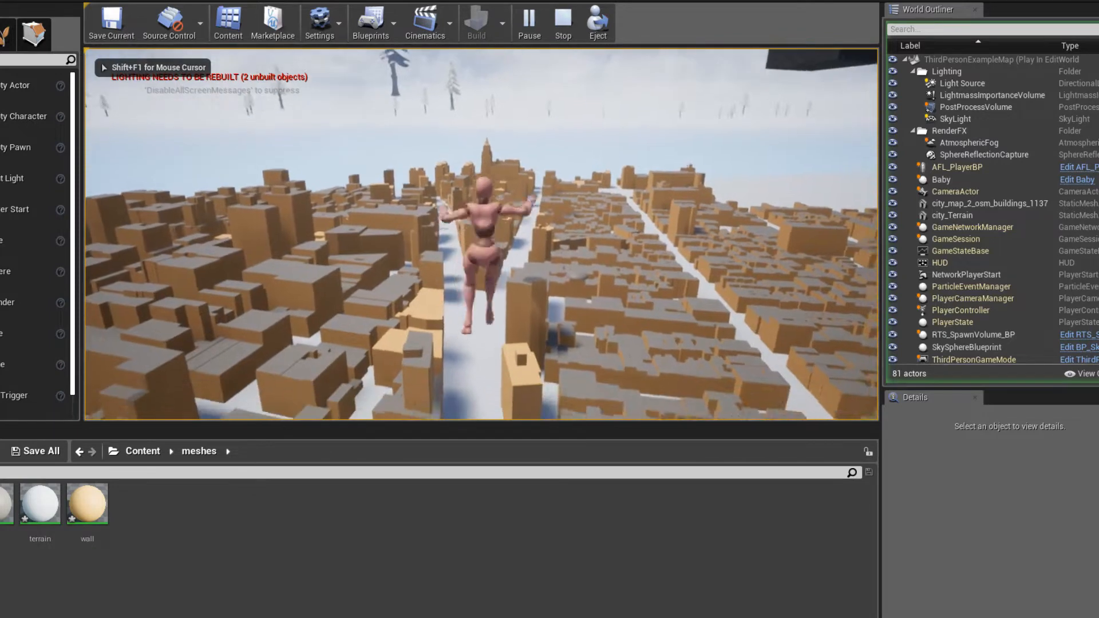
key("Escape")
right_click_drag(305, 138, 341, 224)
scroll(433, 320, "down", 3)
scroll(472, 324, "up", 3)
right_click_drag(472, 324, 369, 267)
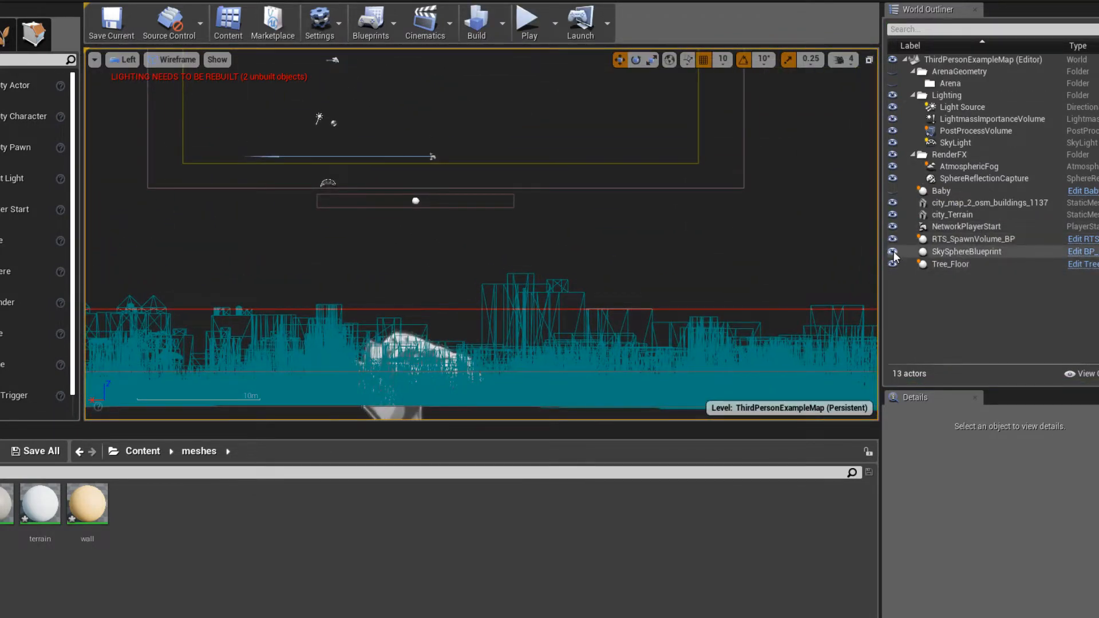
- Lower Tree_Floor to the city ground at a Z location of about -1730 and return to the perspective view
left_click(961, 264)
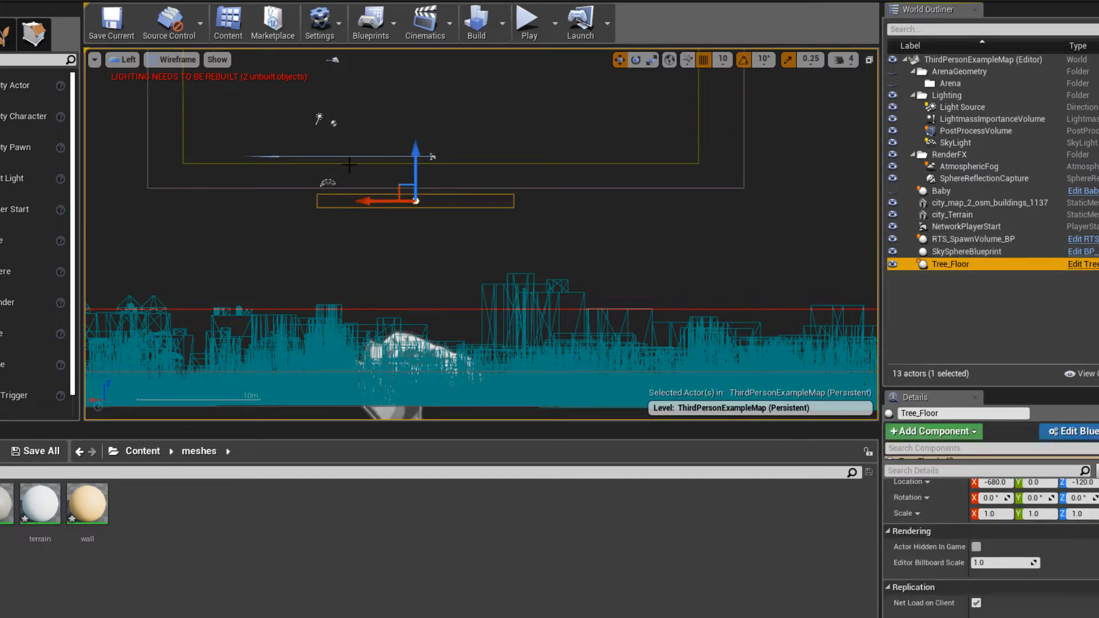
left_click_drag(413, 155, 414, 354)
key("f")
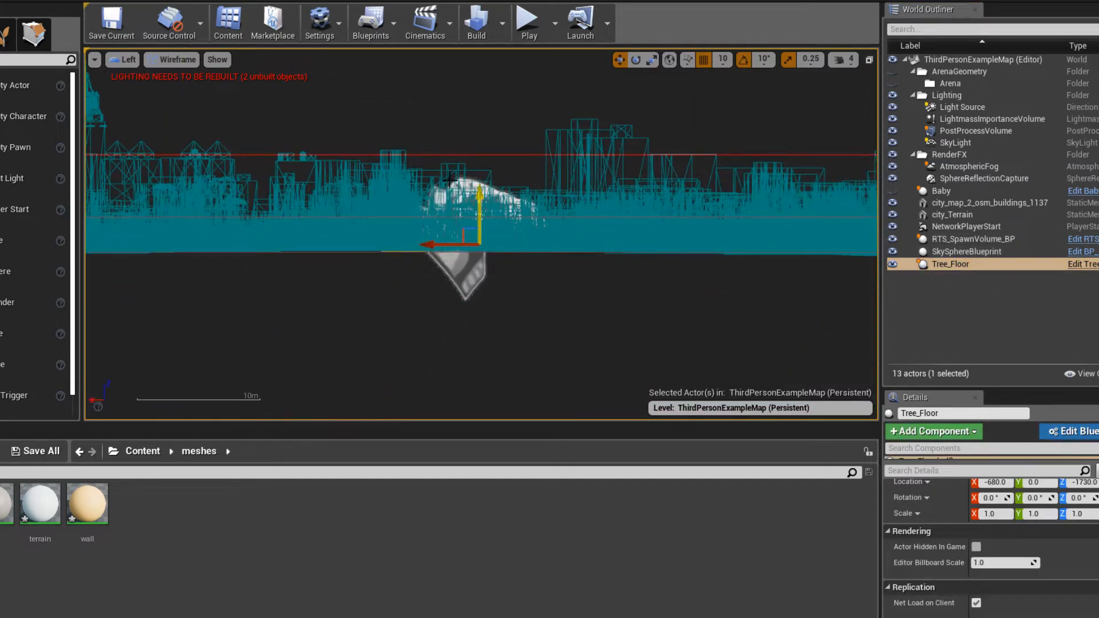
left_click(117, 60)
left_click(140, 75)
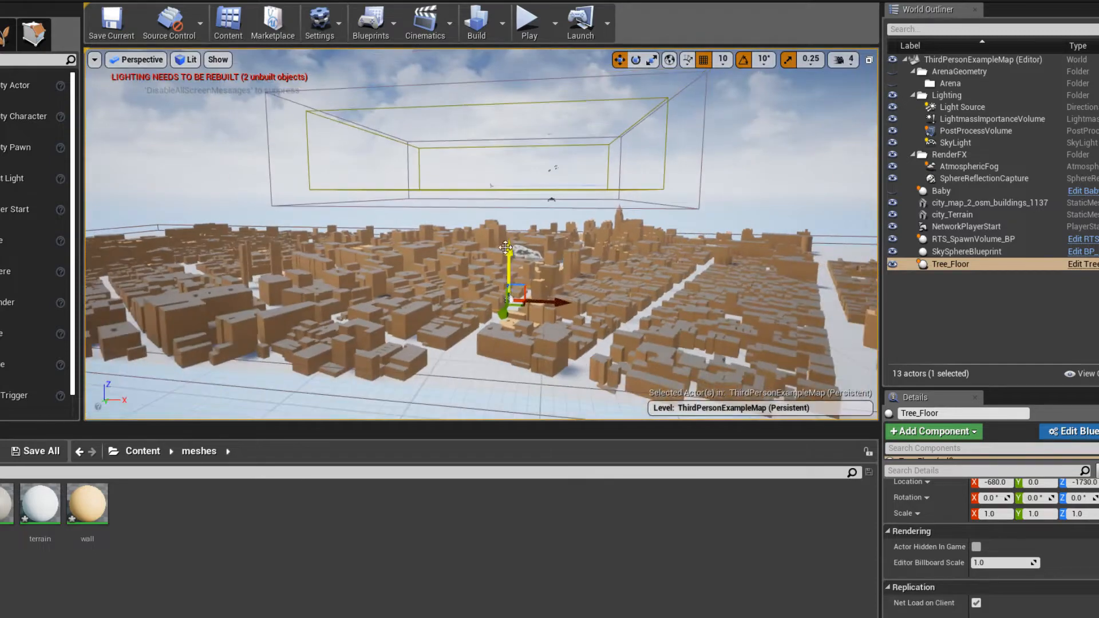
- In the top view, stretch Tree_Floor to an X scale of about 24 to span the city's length
left_click(154, 61)
left_click(133, 106)
scroll(533, 298, "down", 5)
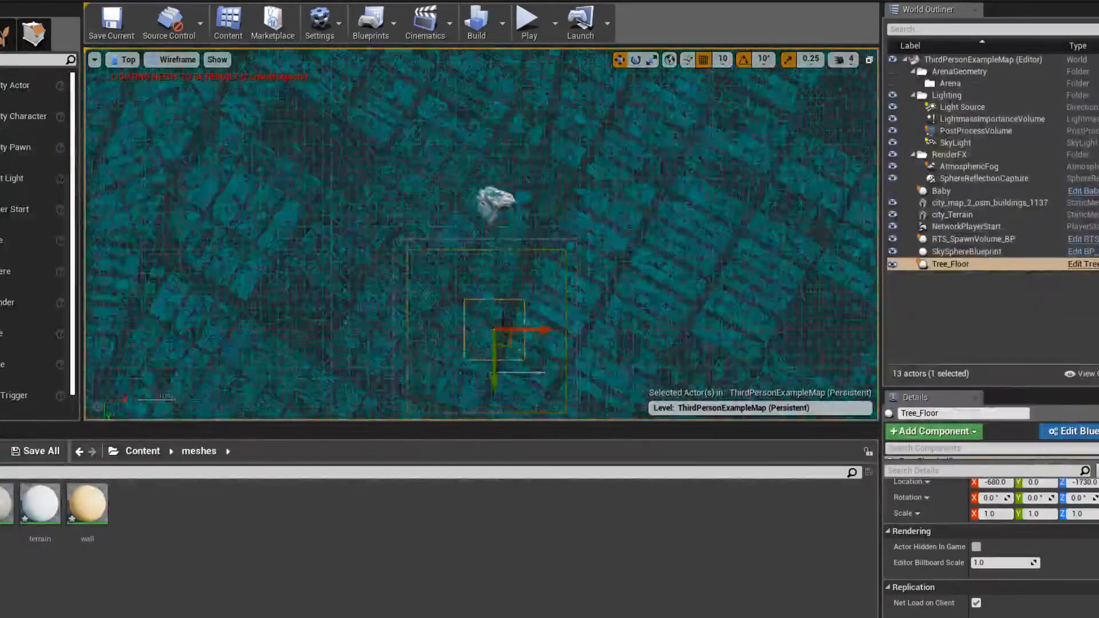
scroll(533, 299, "up", 5)
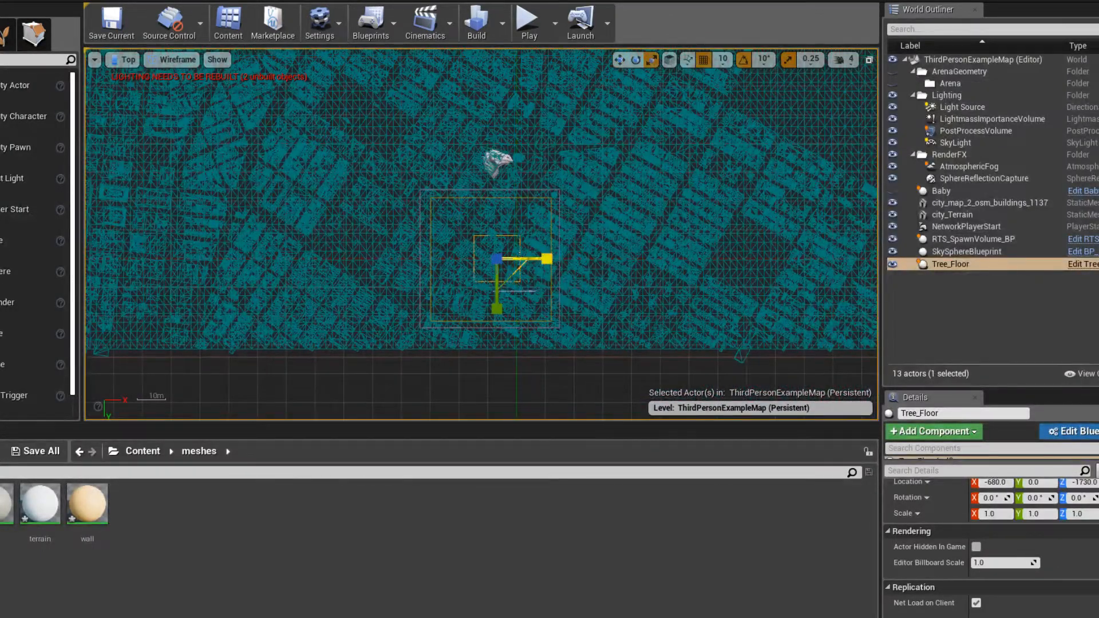
left_click_drag(545, 259, 592, 259)
scroll(352, 263, "down", 5)
right_click_drag(356, 265, 374, 242)
scroll(491, 255, "up", 4)
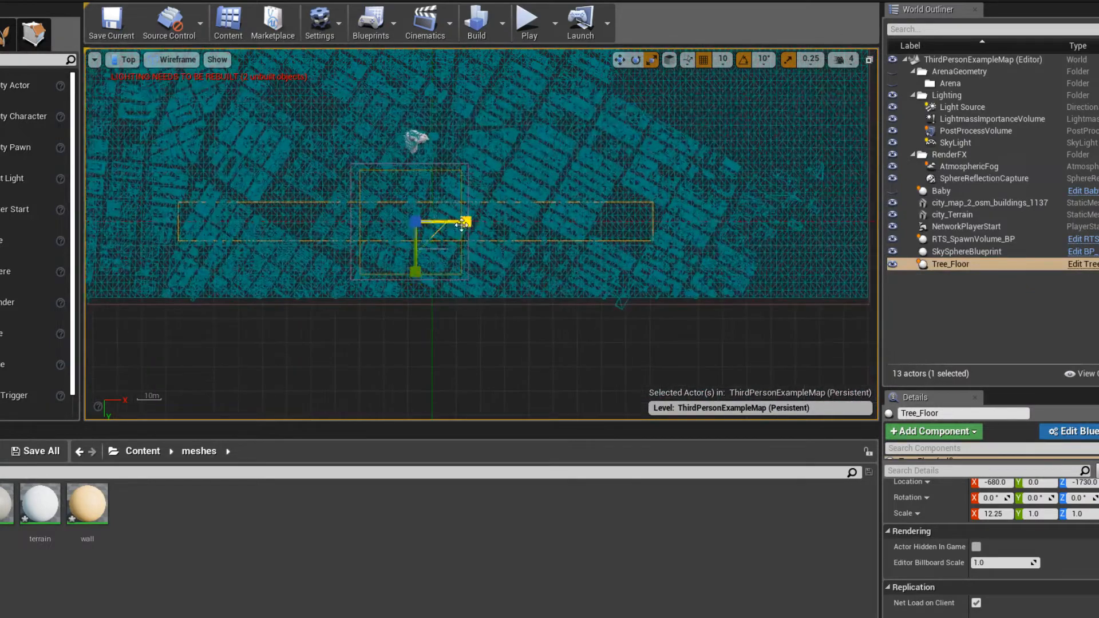
scroll(609, 261, "down", 4)
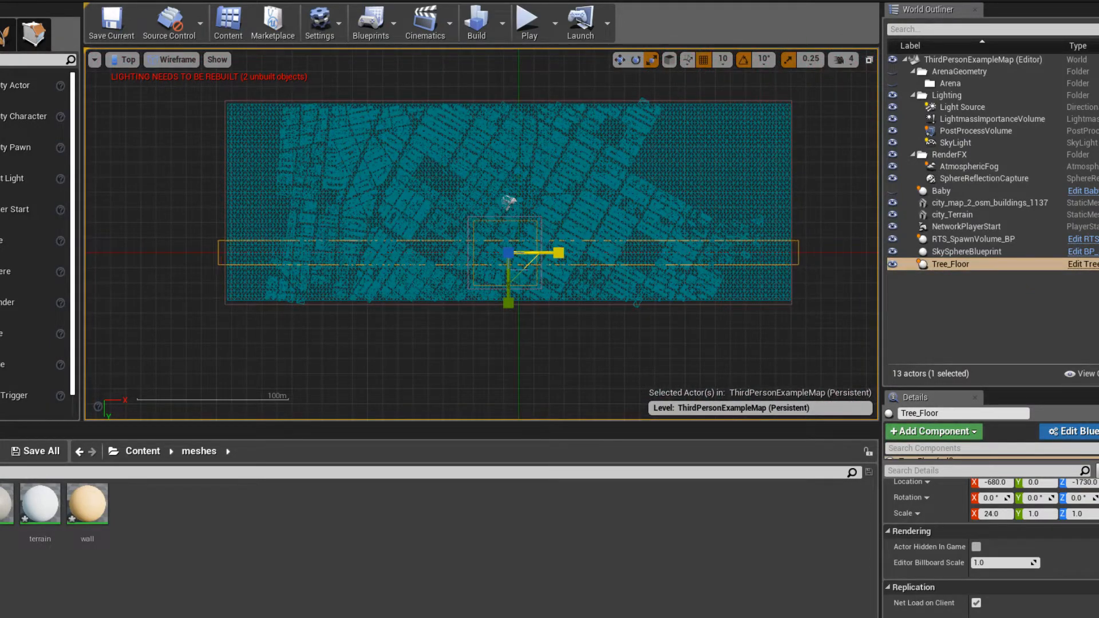
- Scale Tree_Floor to about 23.75 in X and 8.5 in Y, and move it to Y about -3280 over the city
left_click_drag(509, 302, 509, 364)
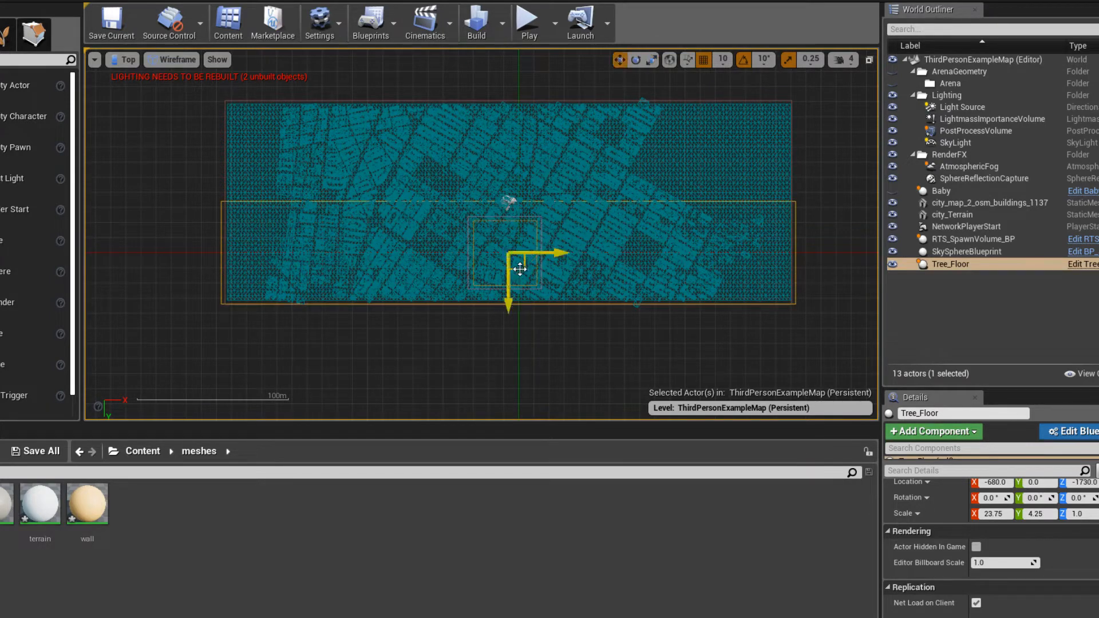
key("r")
left_click_drag(508, 303, 508, 369)
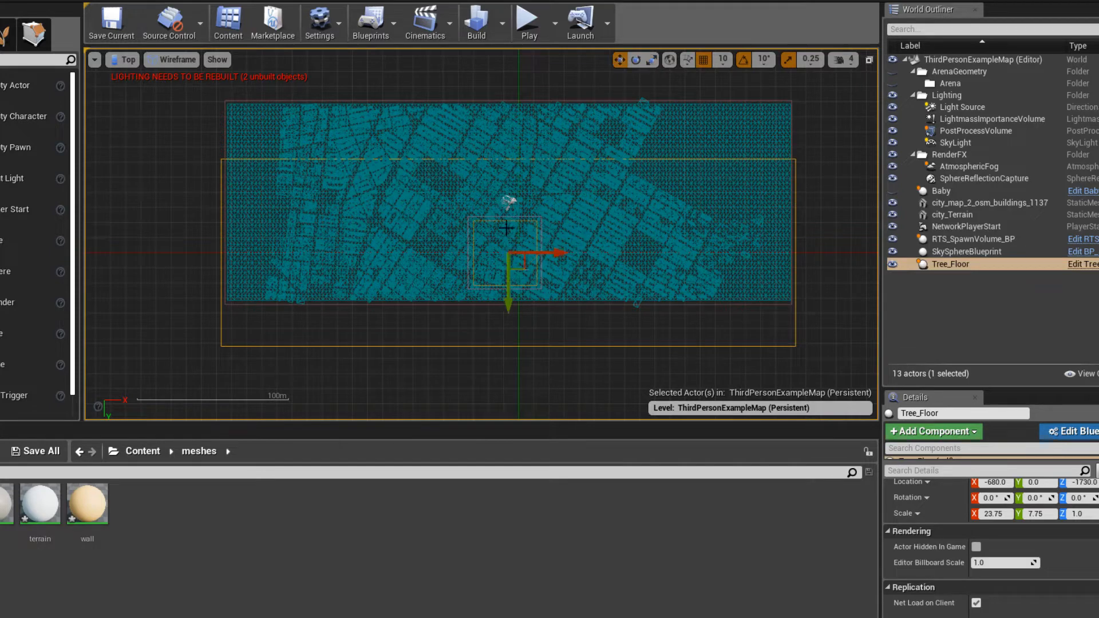
left_click_drag(511, 287, 512, 247)
key("w")
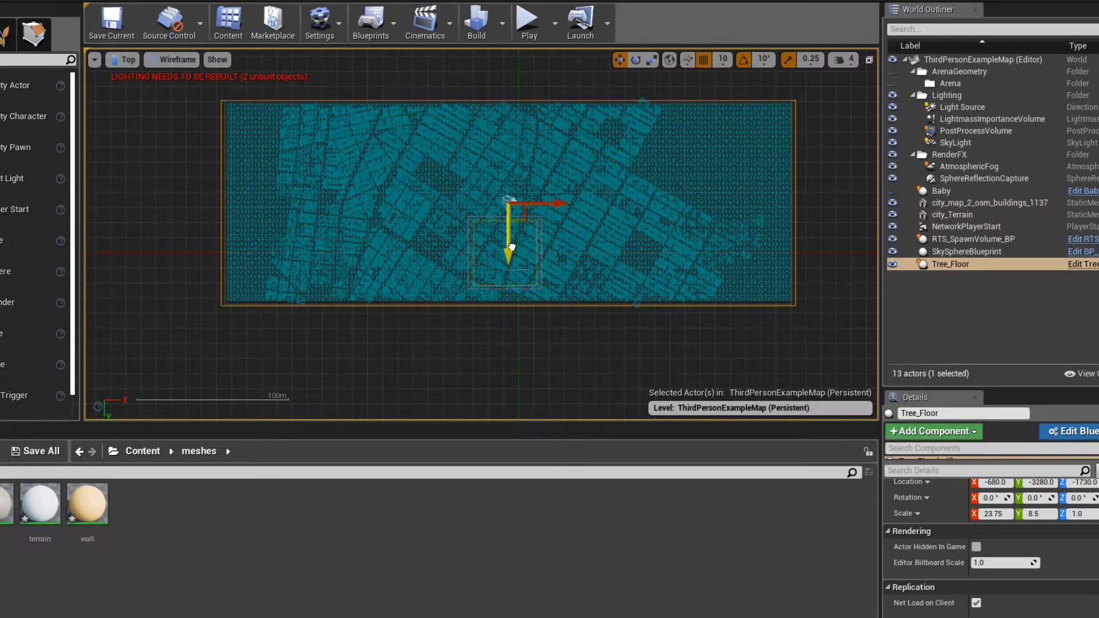
- Check Tree_Floor against the city in the perspective and left views, and play-test the level briefly
left_click(125, 60)
left_click(141, 73)
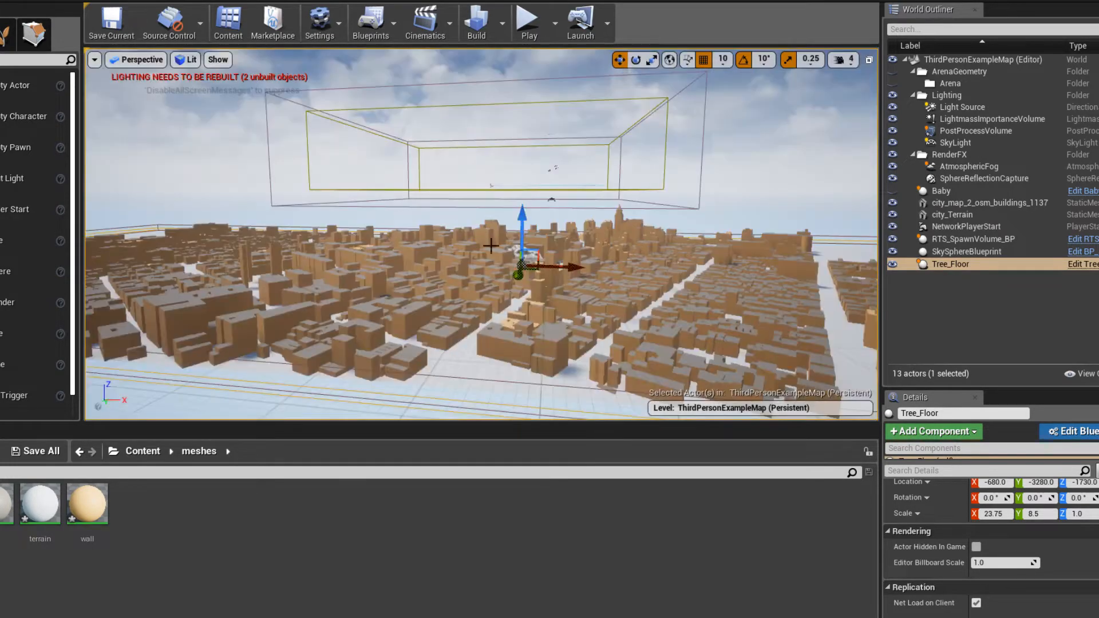
left_click(129, 61)
left_click(146, 134)
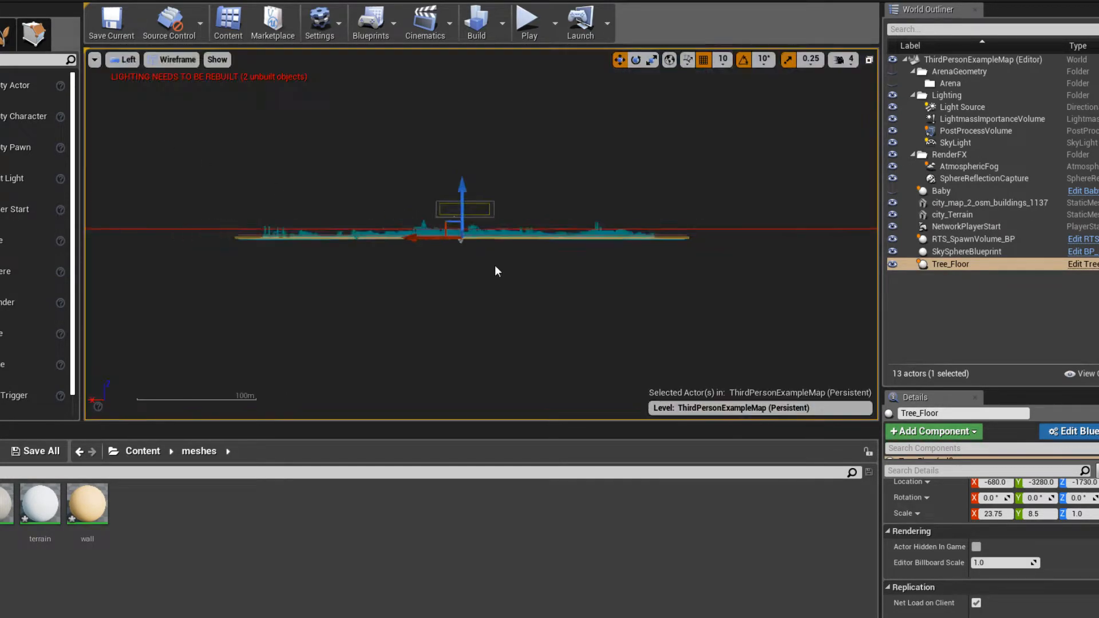
scroll(495, 266, "up", 5)
right_click_drag(386, 229, 508, 175)
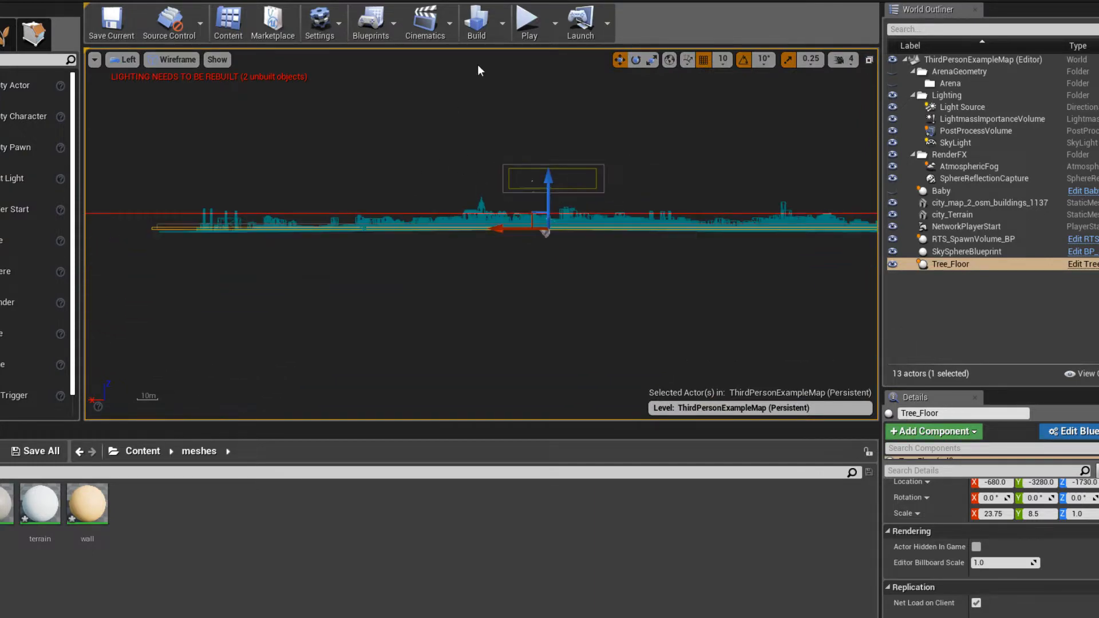
left_click(527, 22)
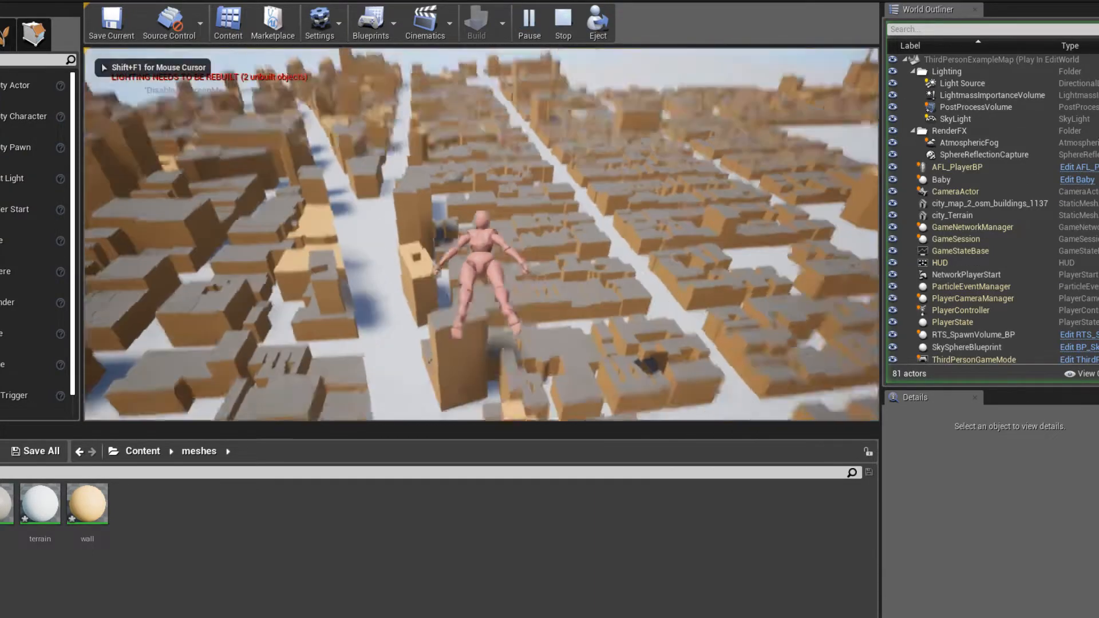
key("Escape")
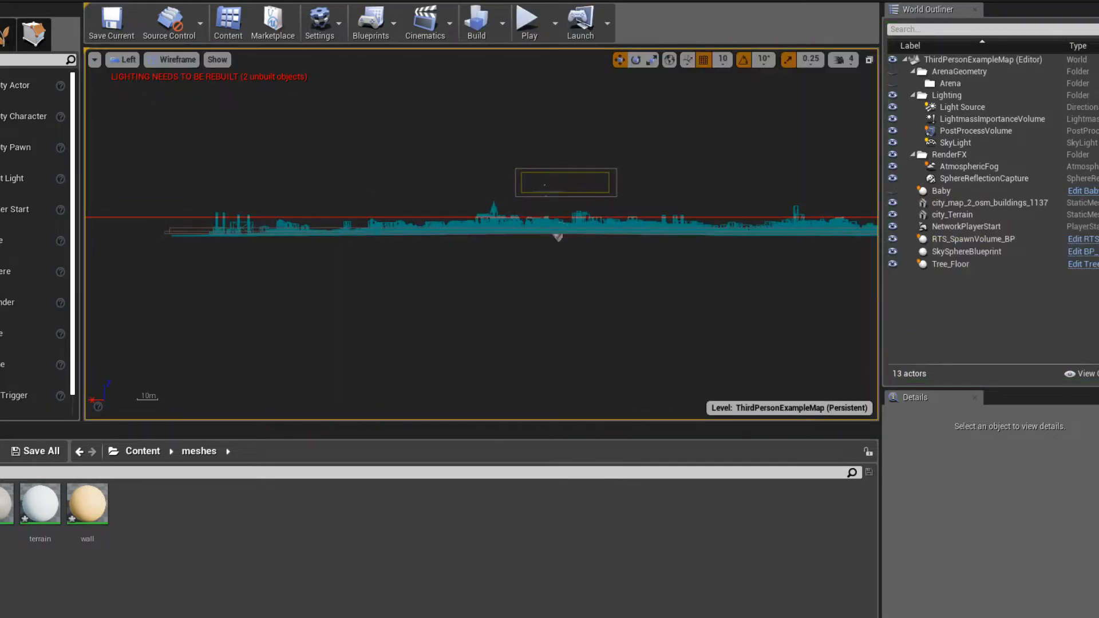
- Check the stream's live chat, and switch the left view from wireframe to Lit shading
left_click(21, 610)
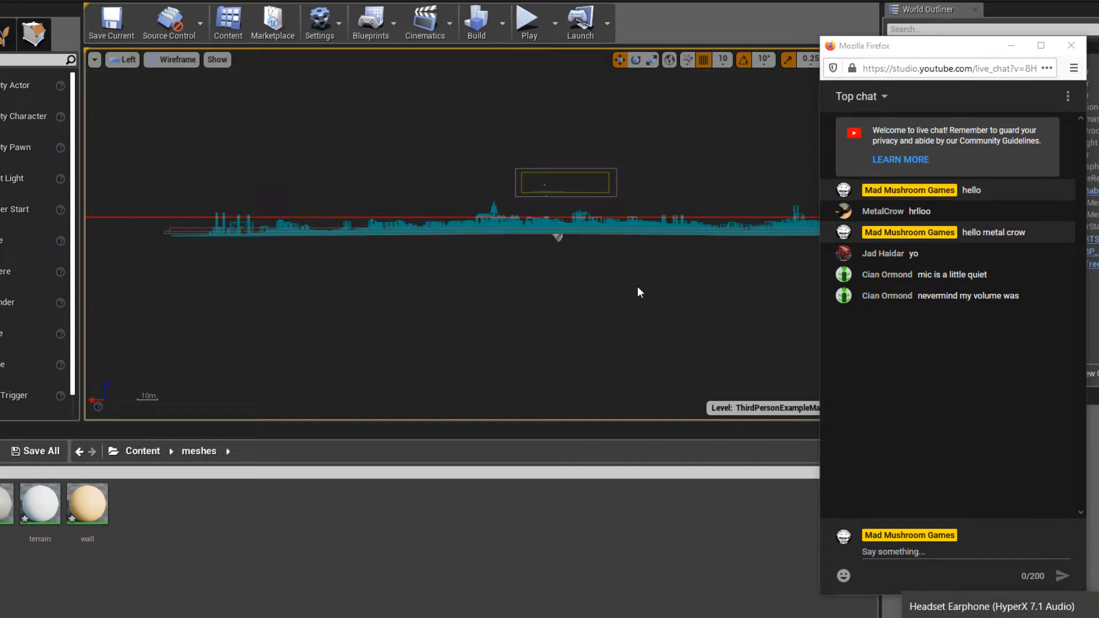
left_click(679, 283)
left_click(172, 60)
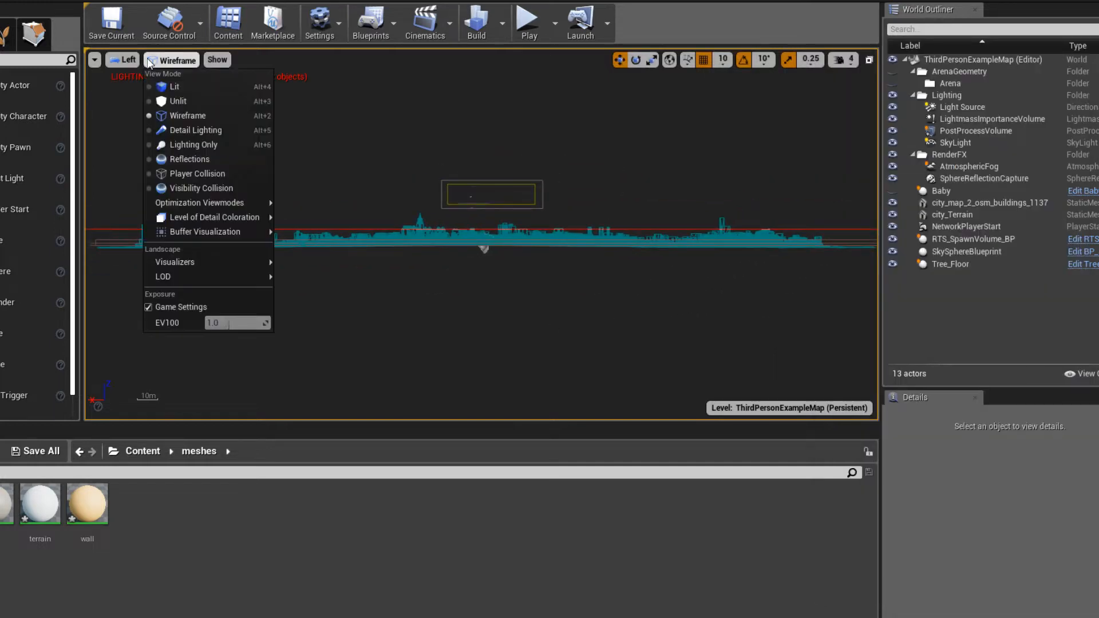
left_click(174, 86)
- Examine how the spawn volume and Tree_Floor line up with the city from the top view
left_click(127, 61)
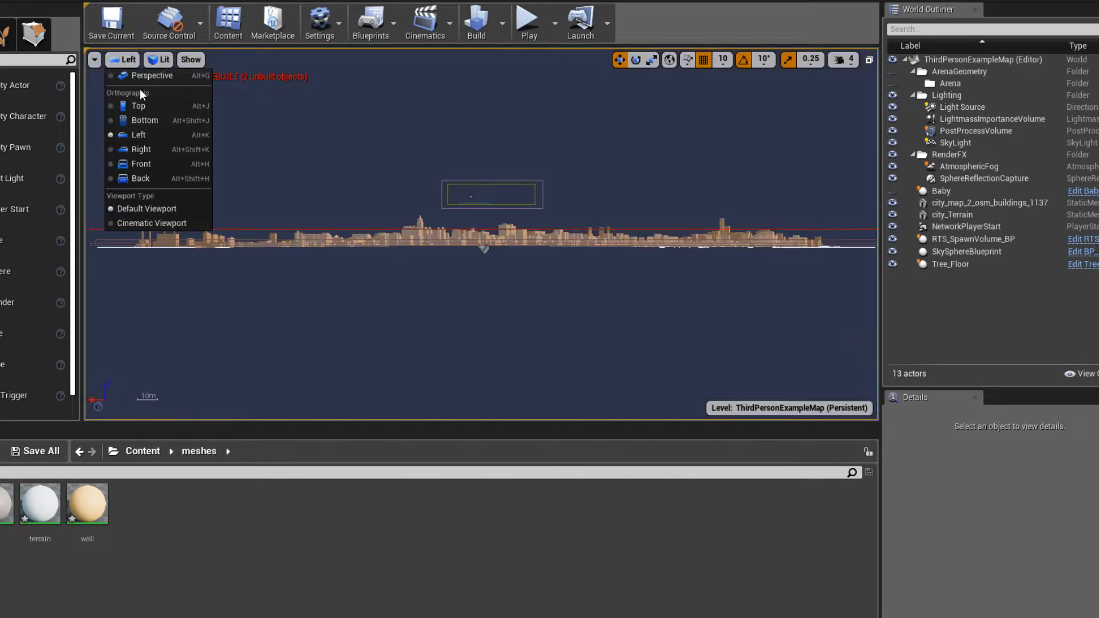
left_click(139, 89)
right_click_drag(454, 173, 522, 278)
scroll(405, 247, "down", 1)
scroll(420, 223, "up", 2)
right_click_drag(404, 247, 520, 237)
scroll(274, 202, "down", 1)
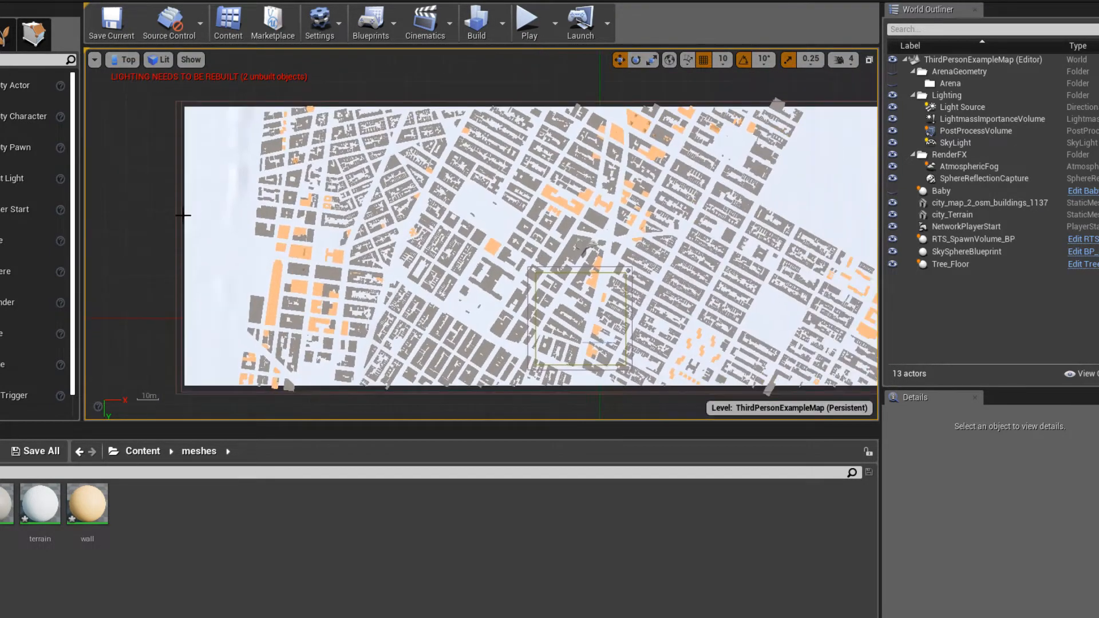
right_click_drag(184, 216, 168, 194)
- Return to the perspective view and play-test flying over the city
left_click(109, 150)
left_click(120, 63)
left_click(149, 76)
right_click_drag(457, 211, 478, 252)
right_click_drag(611, 149, 611, 107)
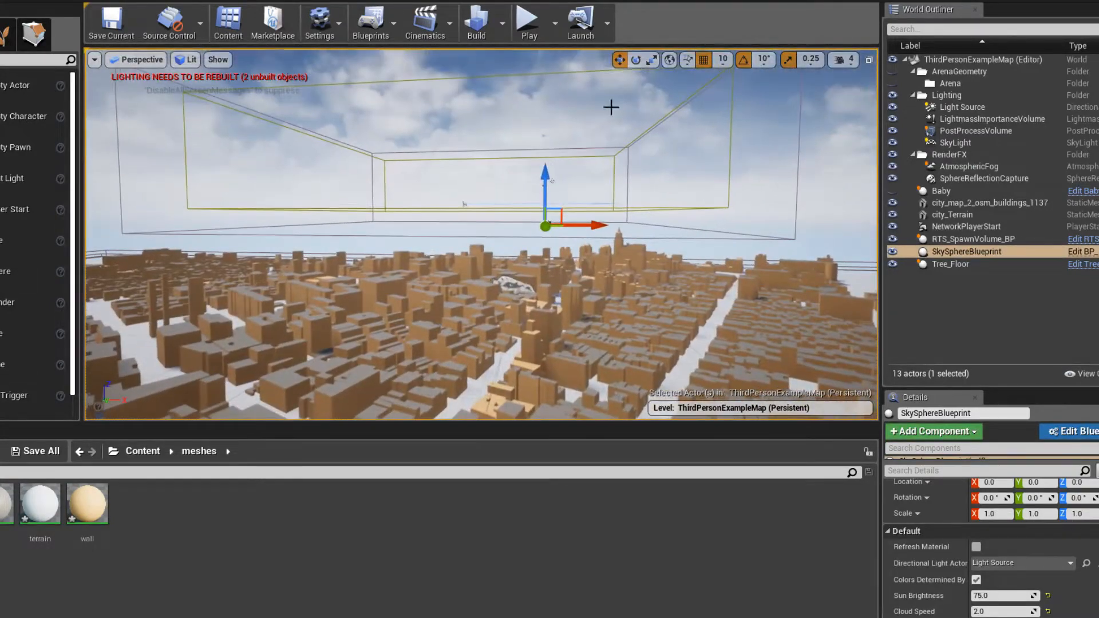
left_click(528, 29)
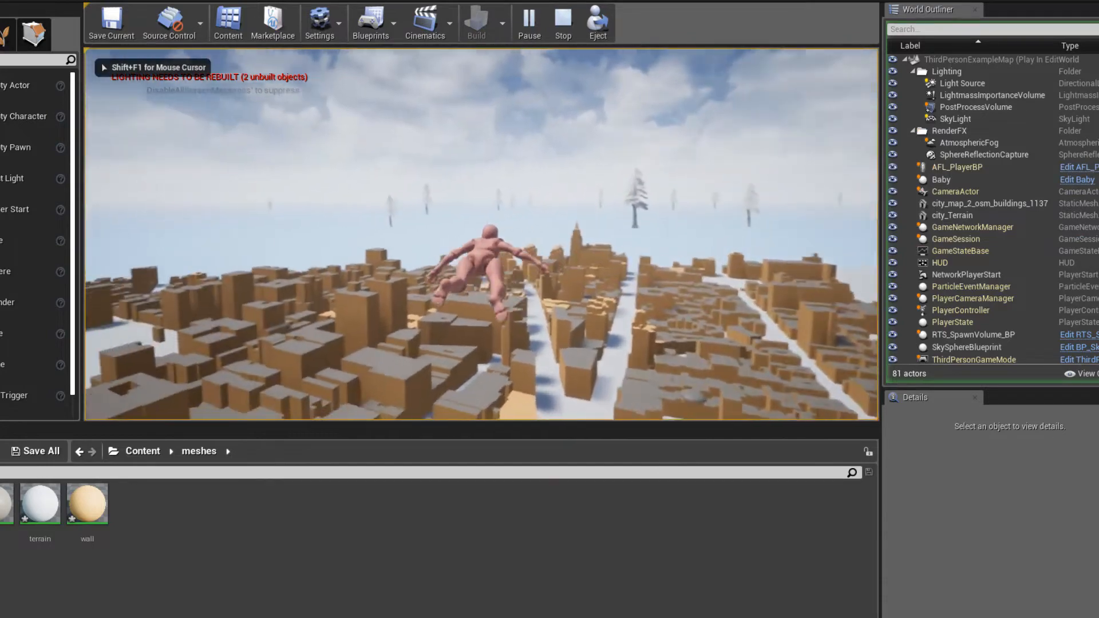
key("w")
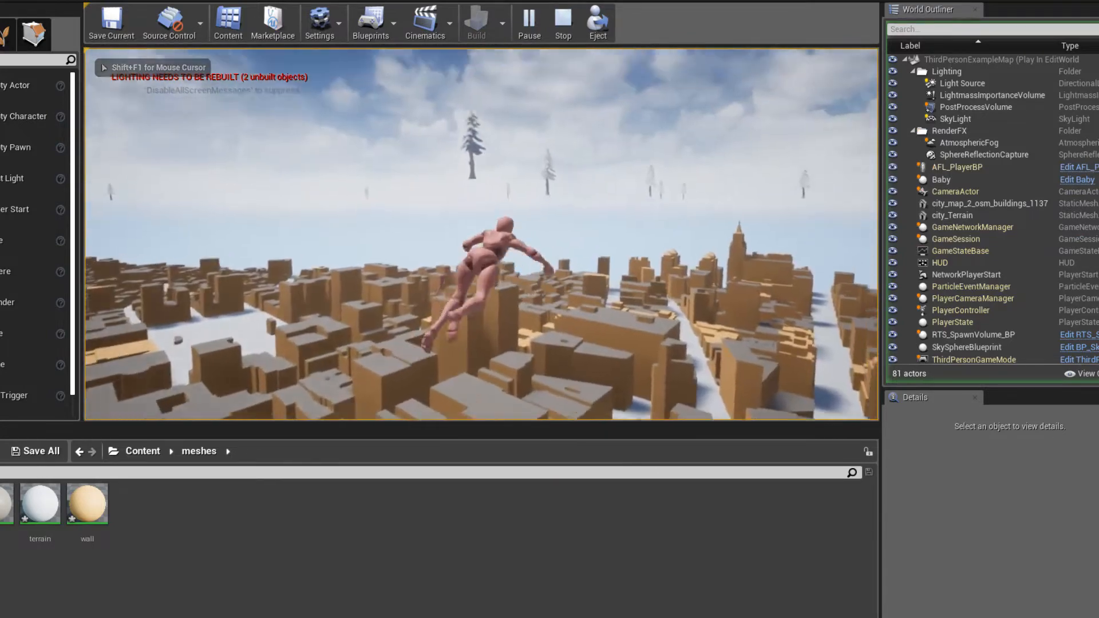
key("w")
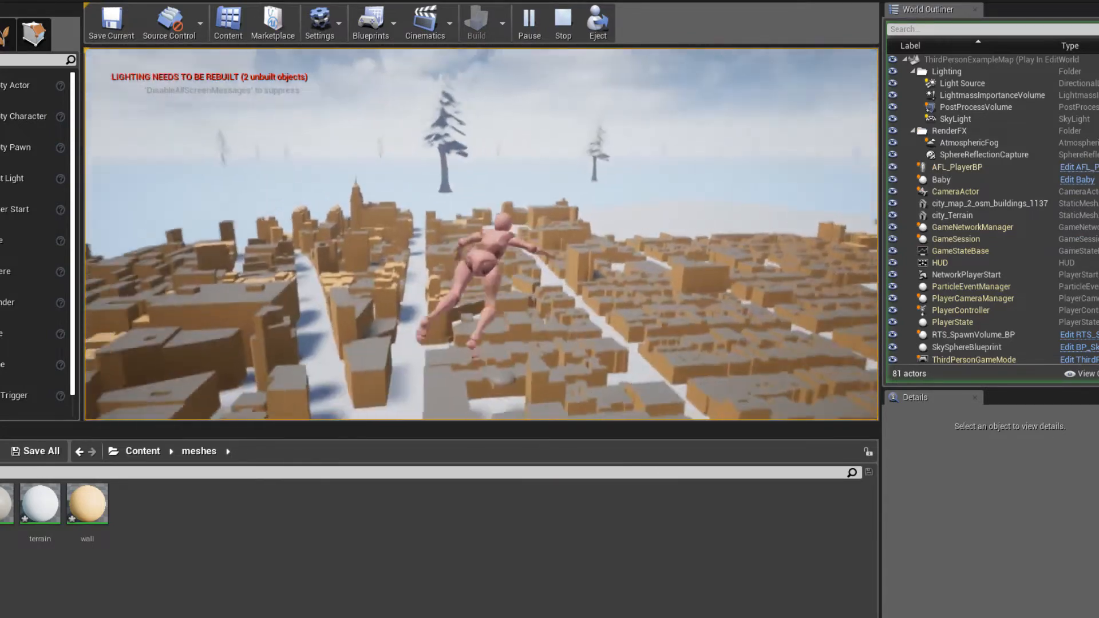
key("Escape")
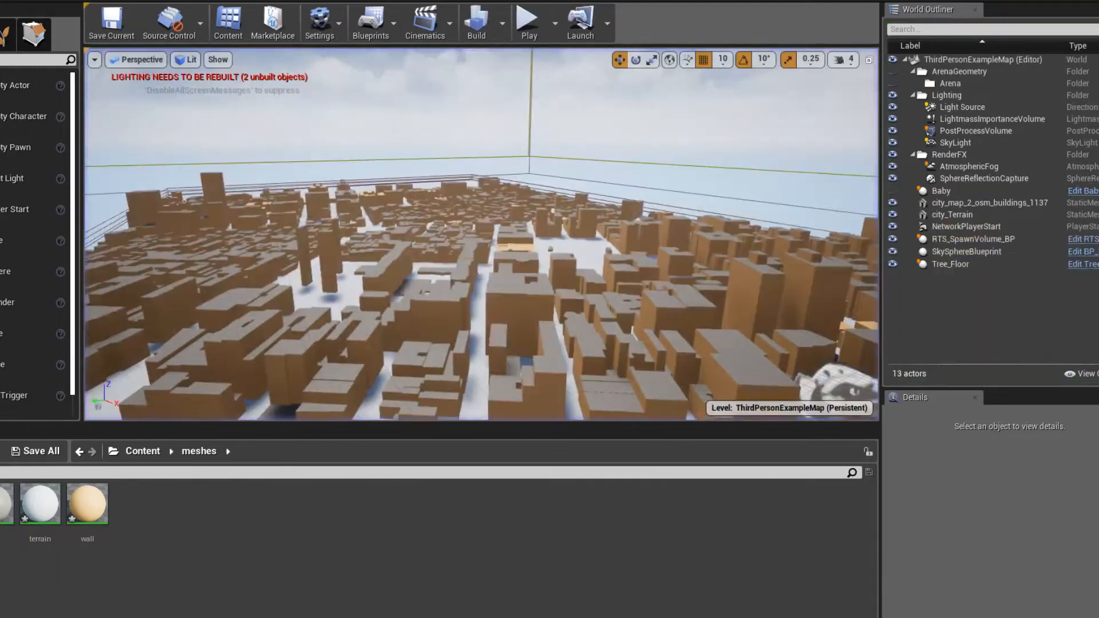
- Save the level and bring the view back over the city rooftops
right_click_drag(520, 269, 584, 266)
key("ctrl+s")
key("s")
right_click_drag(532, 76, 624, 80)
key("s")
key("w")
key("s")
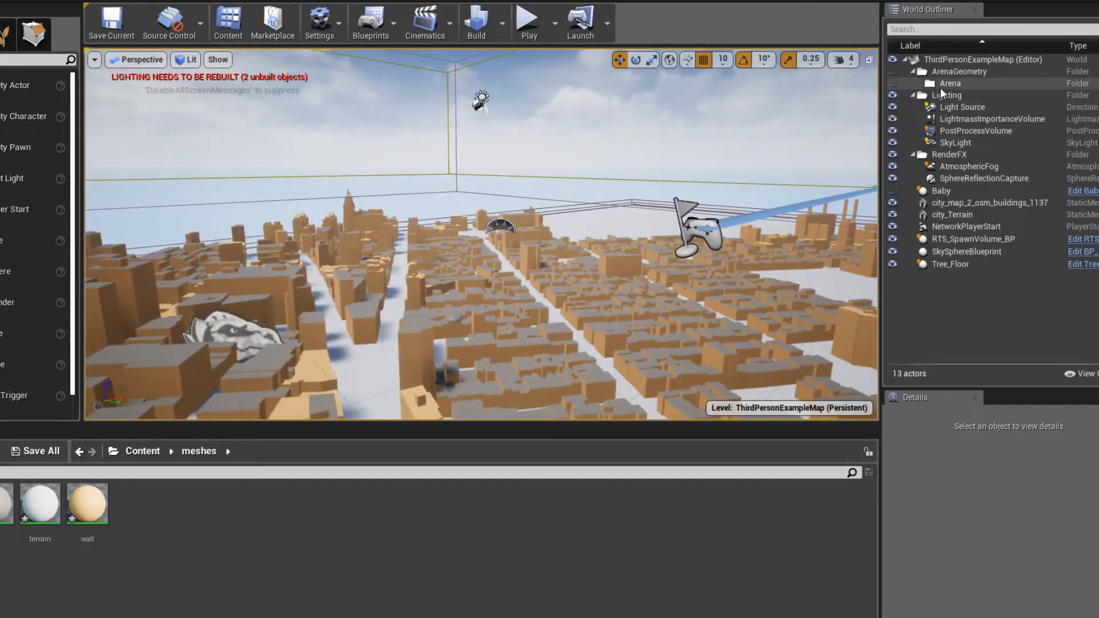
- Set the Light Source's intensity to 0.2 lux and save the level
double_click(953, 107)
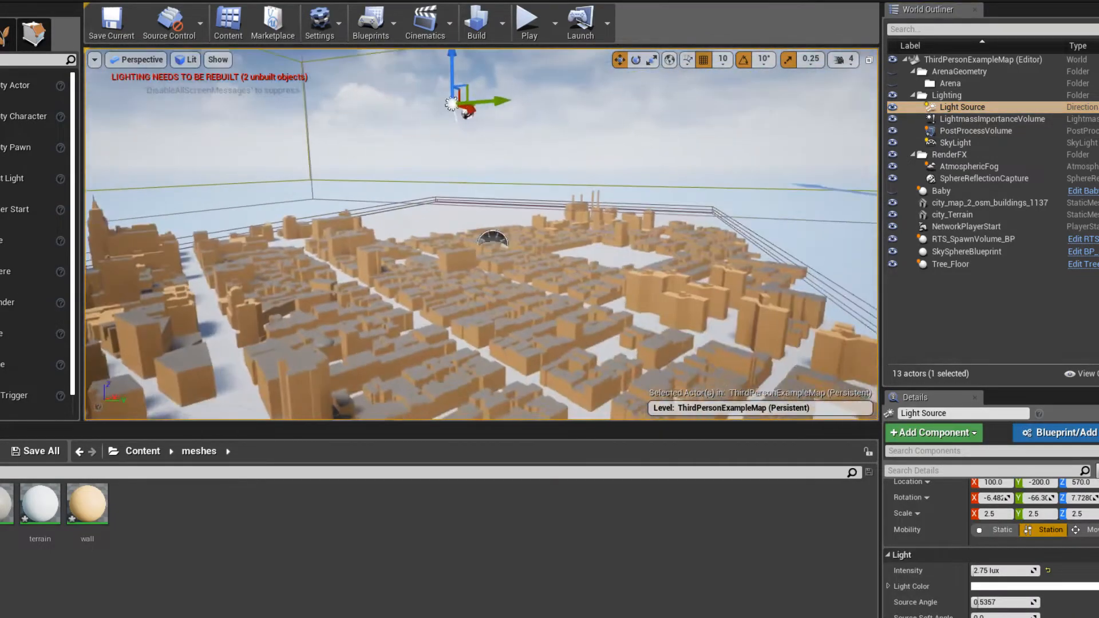
right_click_drag(481, 235, 500, 206)
key("w")
key("s")
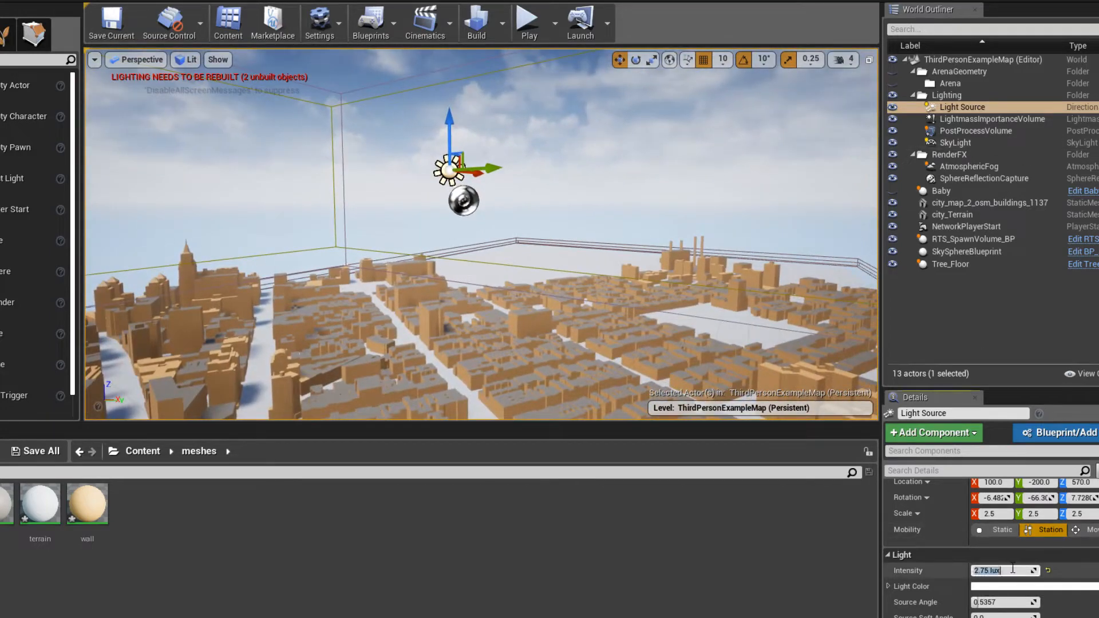
left_click(1012, 568)
type("0.2")
key("Return")
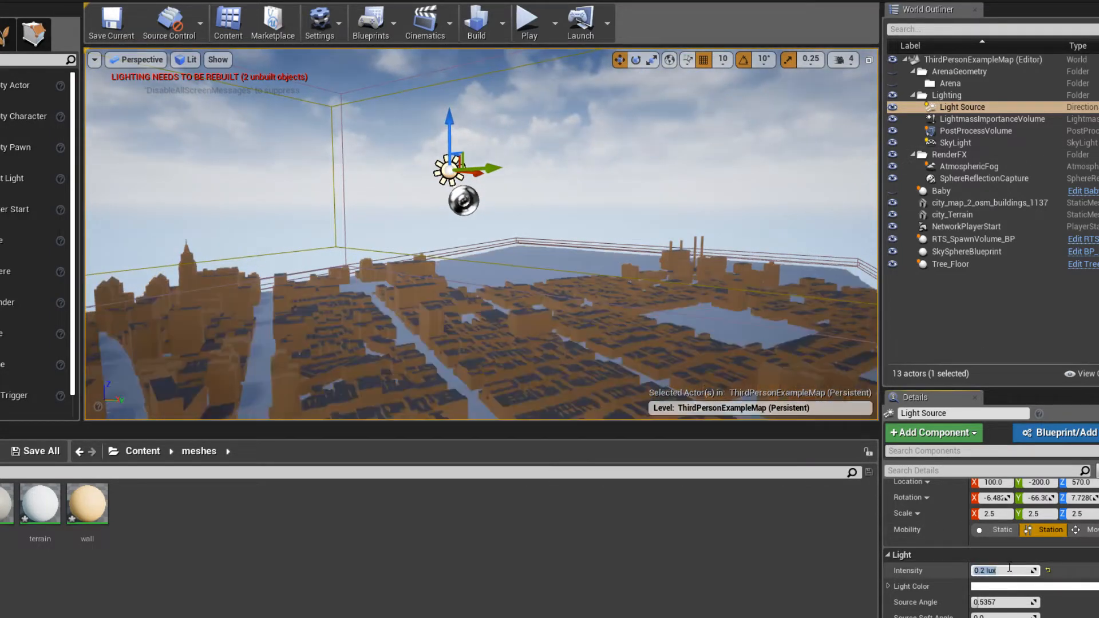
right_click_drag(626, 290, 622, 315)
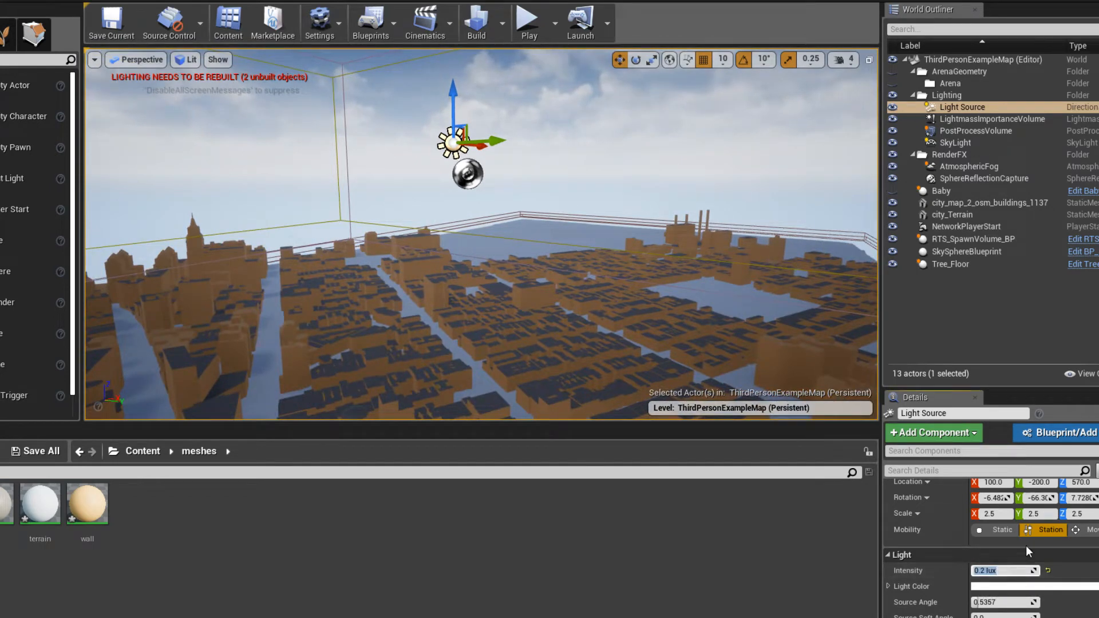
key("ctrl+s")
- Set the SkyLight's Intensity Scale to 0.8 and save the level
left_click(955, 142)
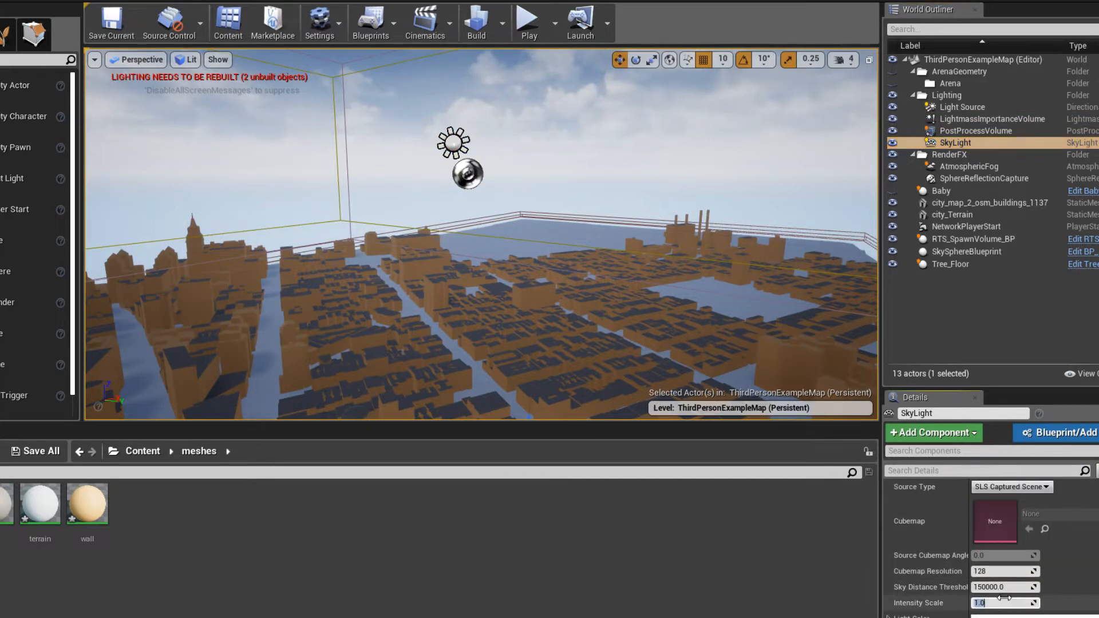
type("8")
key("Return")
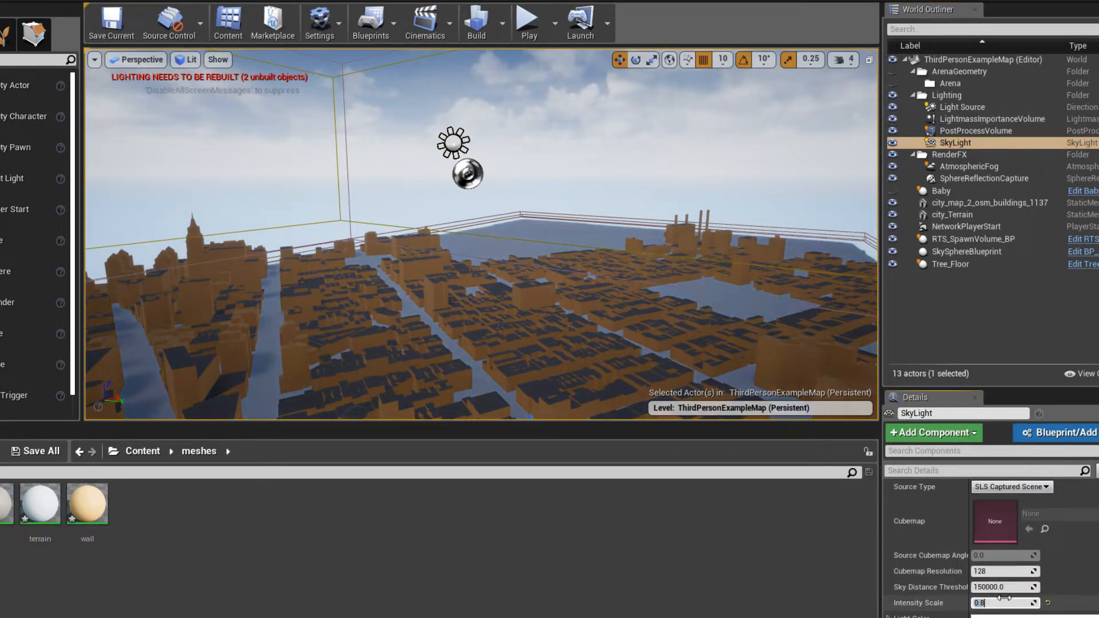
key("ctrl+s")
- Select SkySphereBlueprint and briefly hide and show it to check its effect on the sky
mouse_move(635, 227)
right_mouse_down()
mouse_move(515, 198)
mouse_move(636, 227)
right_mouse_up()
left_click(589, 121)
right_click_drag(589, 121, 731, 139)
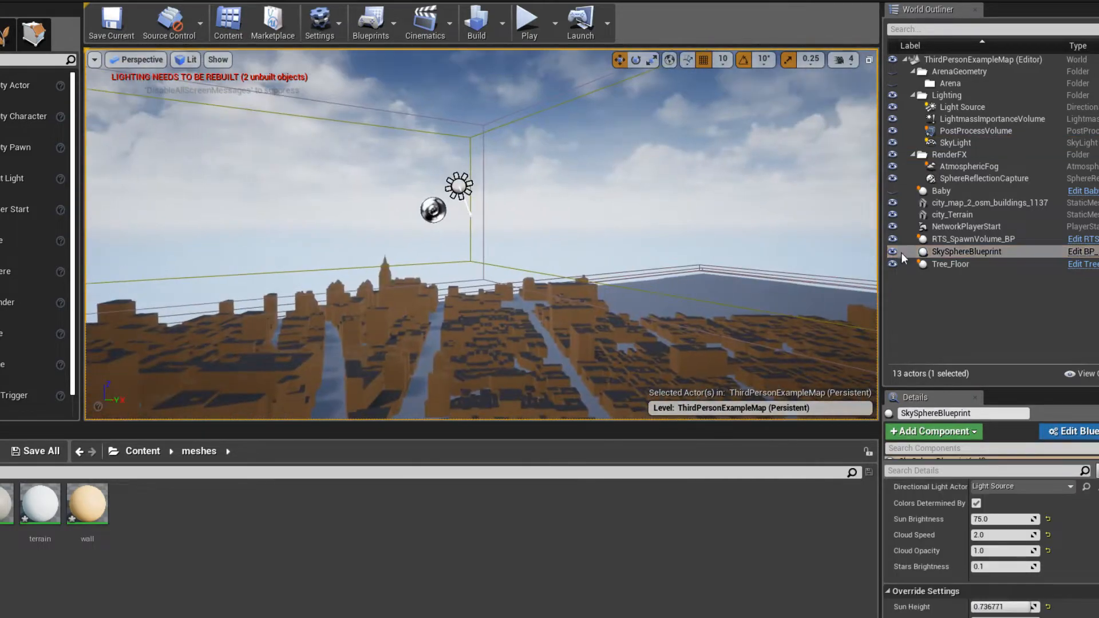
left_click(892, 251)
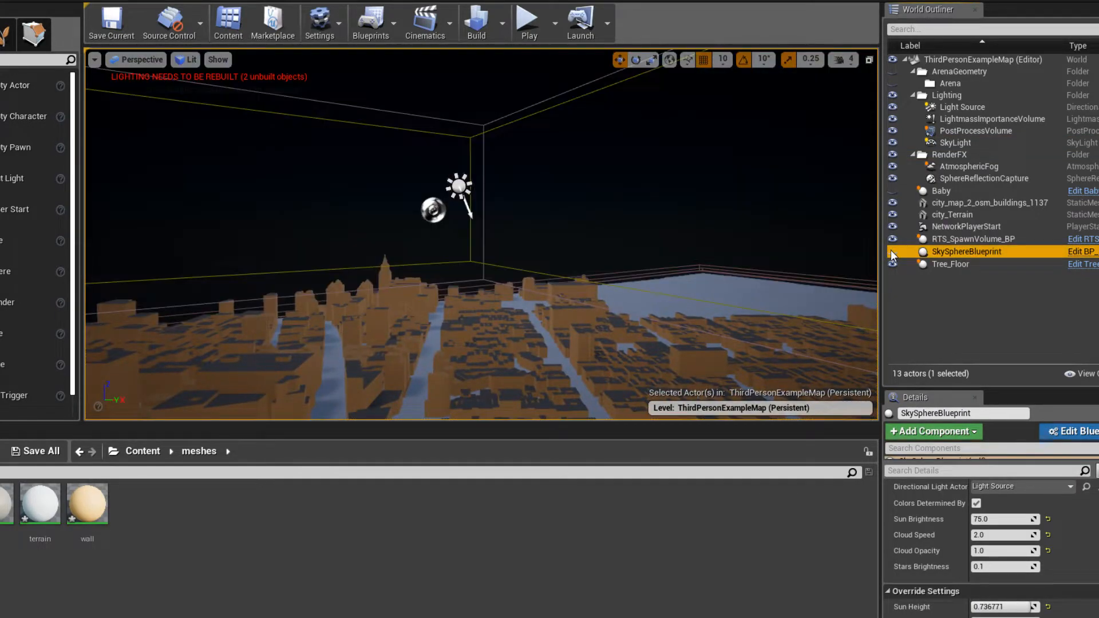
left_click(892, 252)
scroll(1013, 532, "down", 2)
scroll(1016, 515, "up", 3)
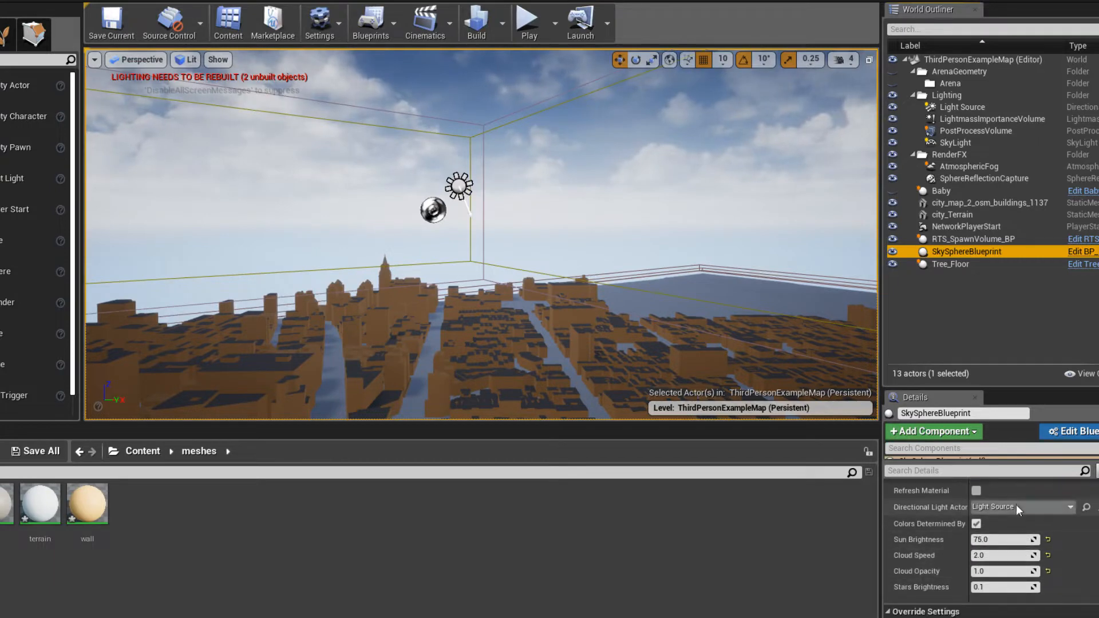
- Set SkySphereBlueprint's Sun Brightness to 0, Cloud Speed to 0.5 and Cloud Opacity to about 1.45
left_click(1017, 512)
left_click(1018, 511)
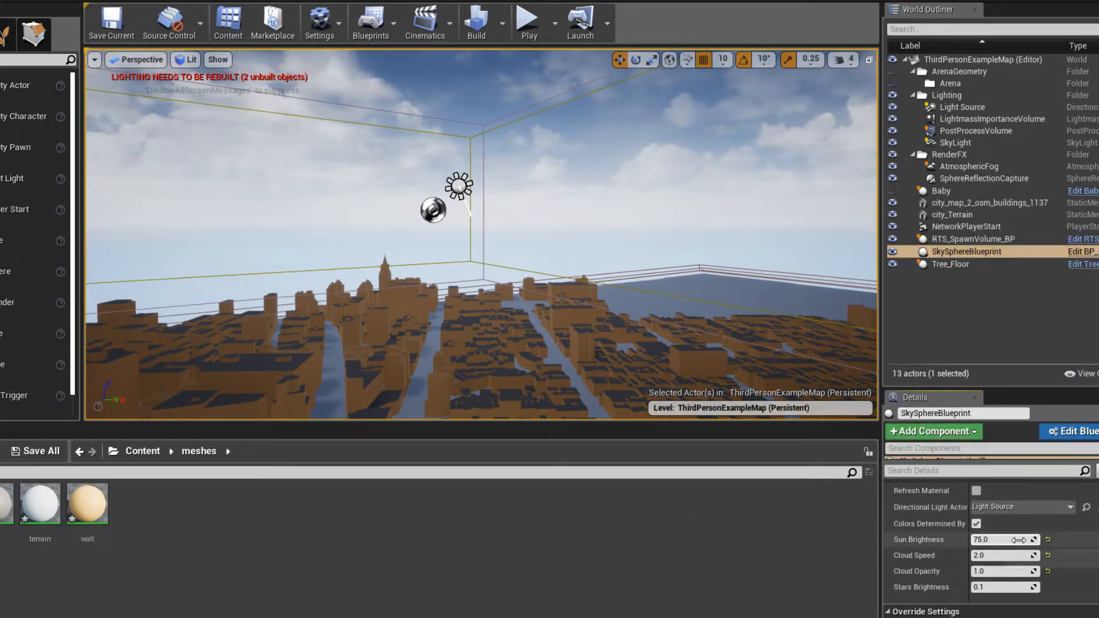
key("Return")
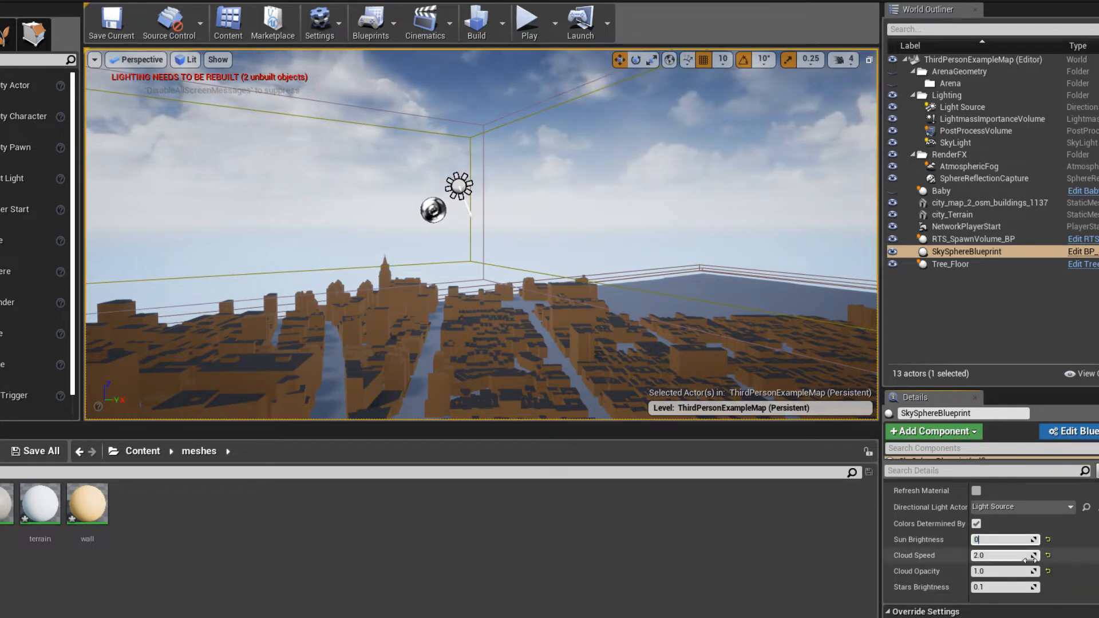
key("Return")
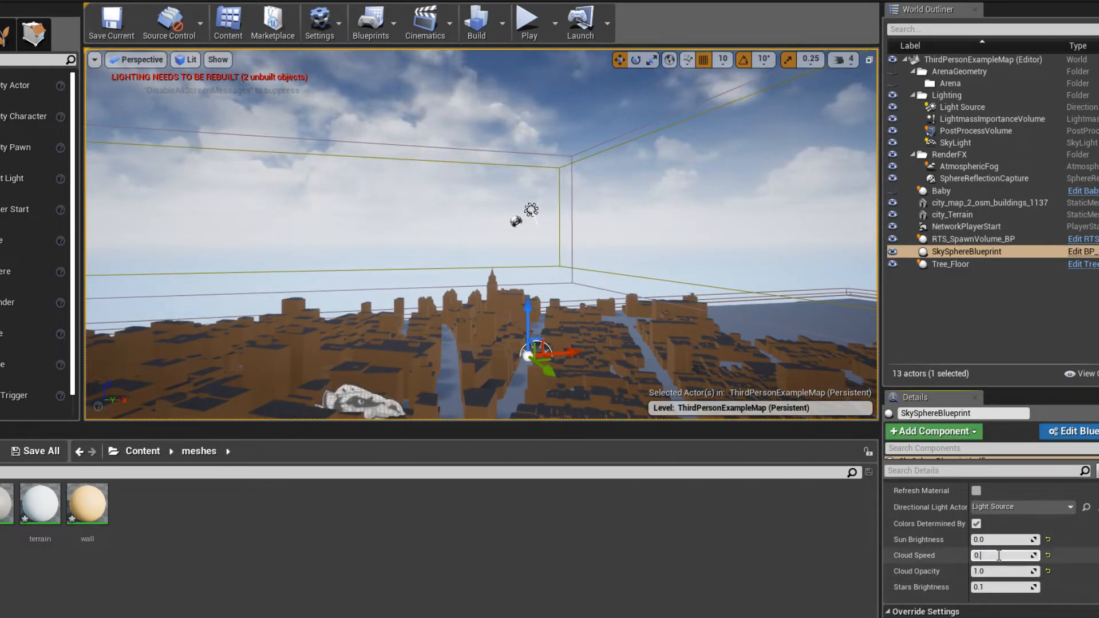
type("5")
key("Return")
scroll(1003, 543, "down", 2)
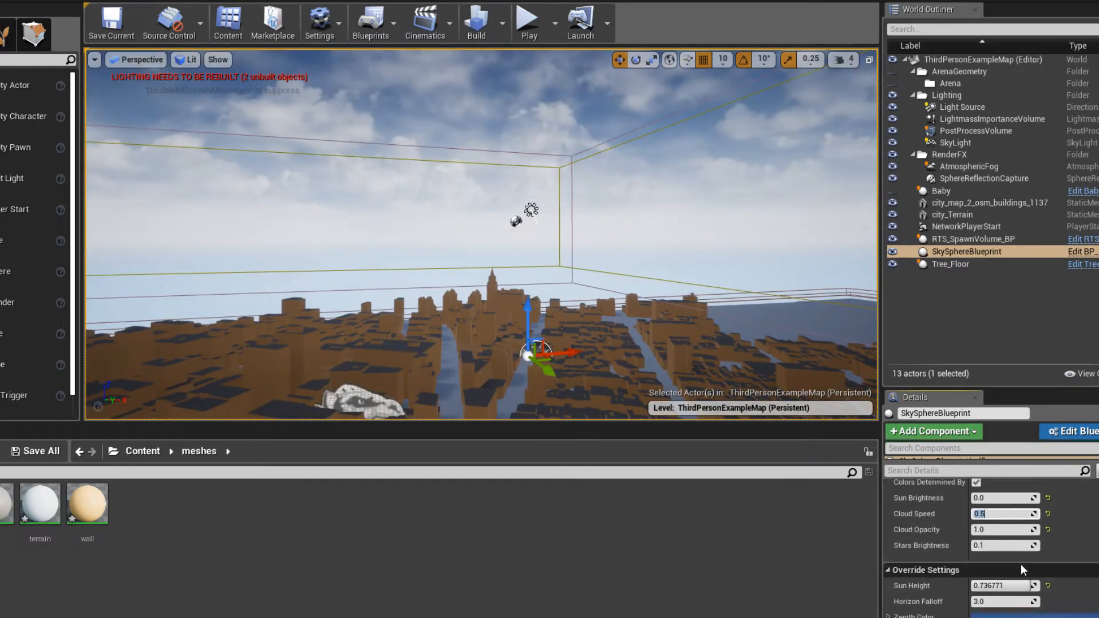
mouse_move(1007, 527)
left_mouse_down()
mouse_move(973, 527)
mouse_move(1033, 530)
mouse_move(1017, 529)
left_mouse_up()
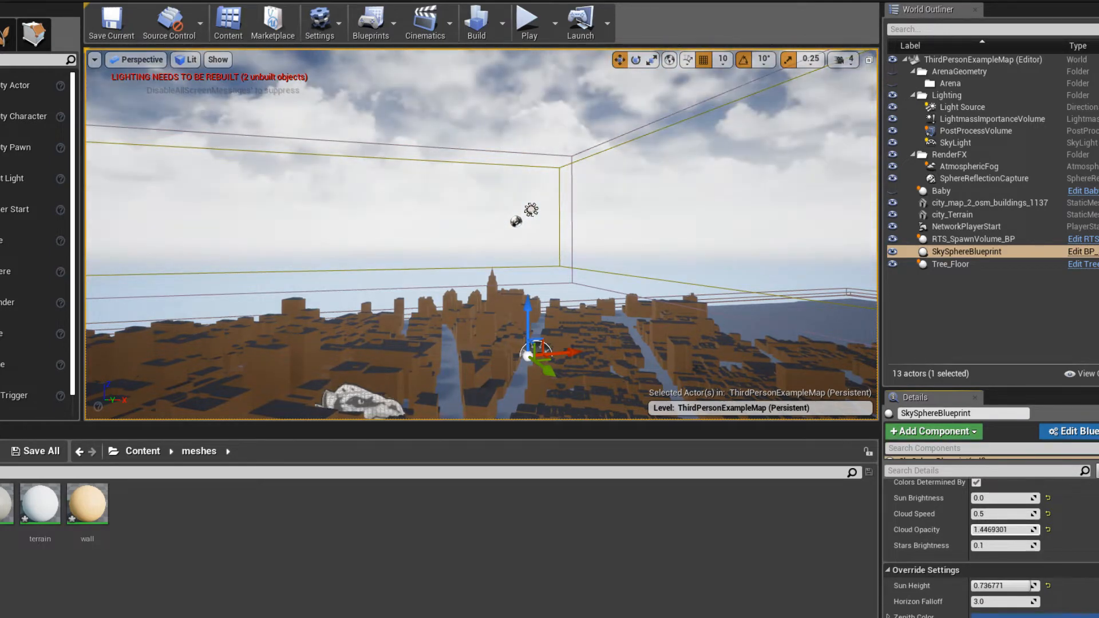
- Change the sky sphere's Zenith Color to a darker, deeper blue
scroll(985, 584, "down", 2)
left_click(999, 576)
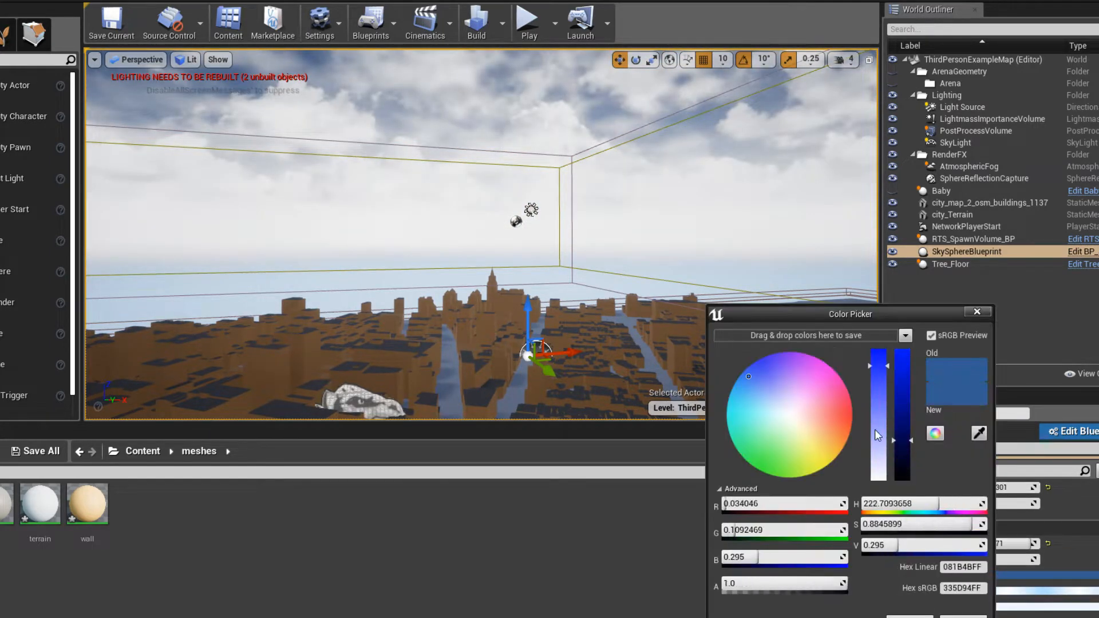
left_click_drag(900, 416, 902, 465)
left_click_drag(758, 371, 757, 363)
left_click(910, 617)
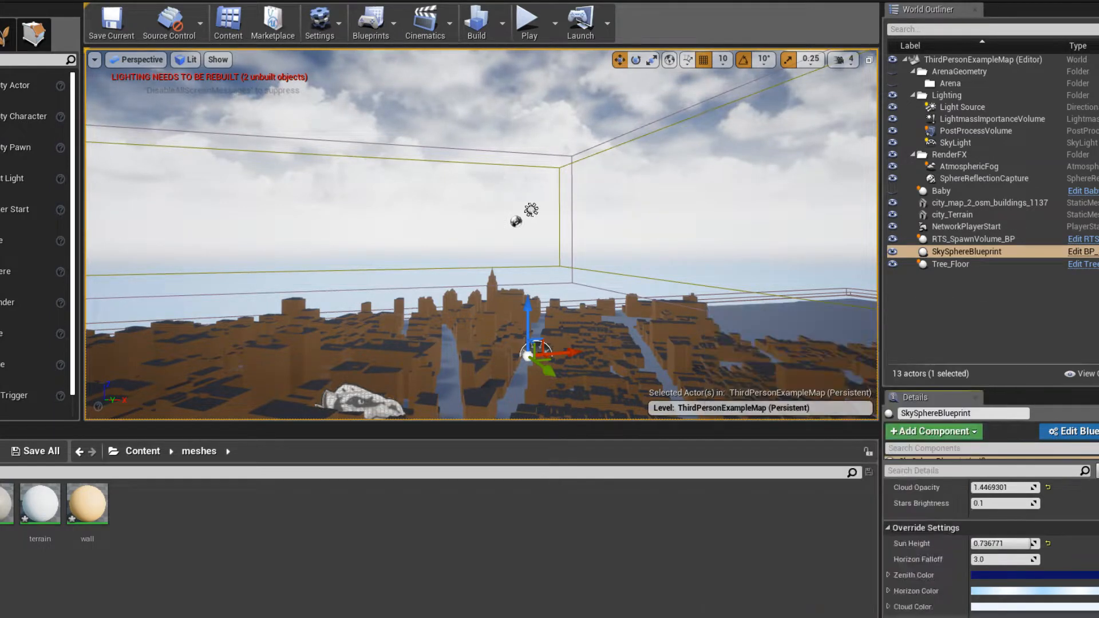
scroll(1035, 600, "down", 8)
scroll(1035, 600, "up", 6)
- Select Tree_Floor, focus on it and save the level
left_click(950, 264)
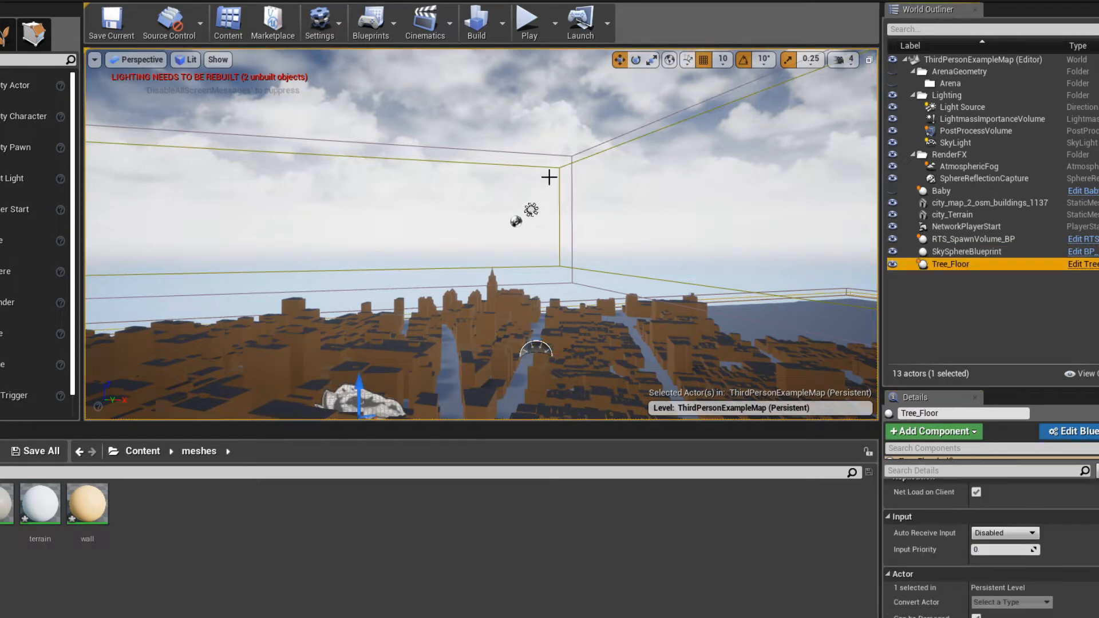
key("f")
key("ctrl+s")
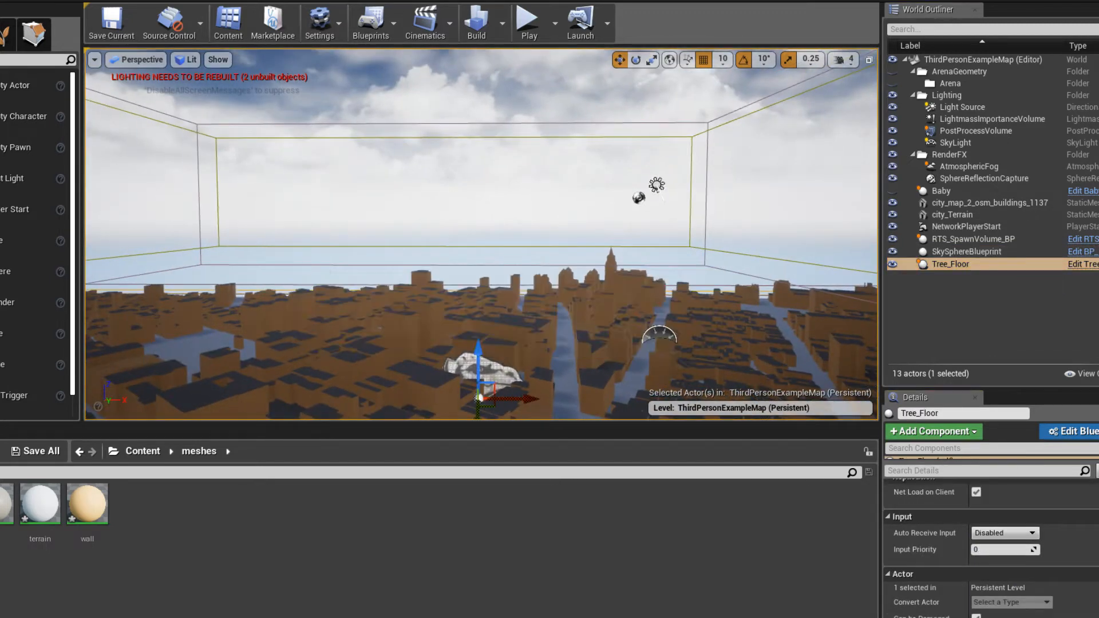
- Place an Exponential Height Fog actor over the city and raise it to a Z location of about -1110
left_click(0, 141)
left_click(0, 158)
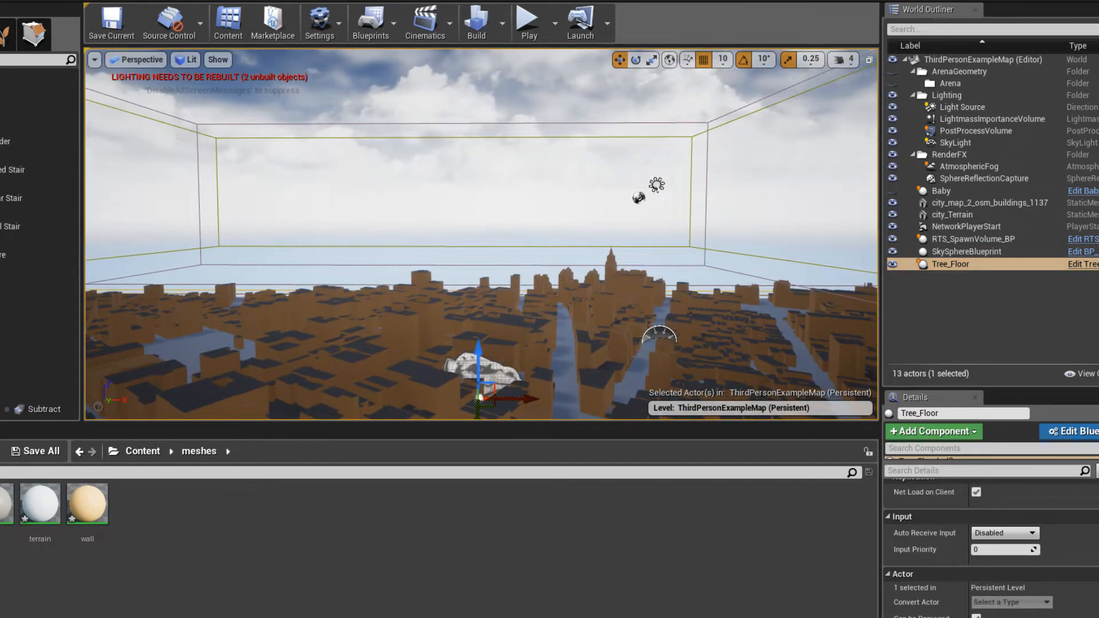
left_click(0, 142)
left_click_drag(13, 101, 331, 270)
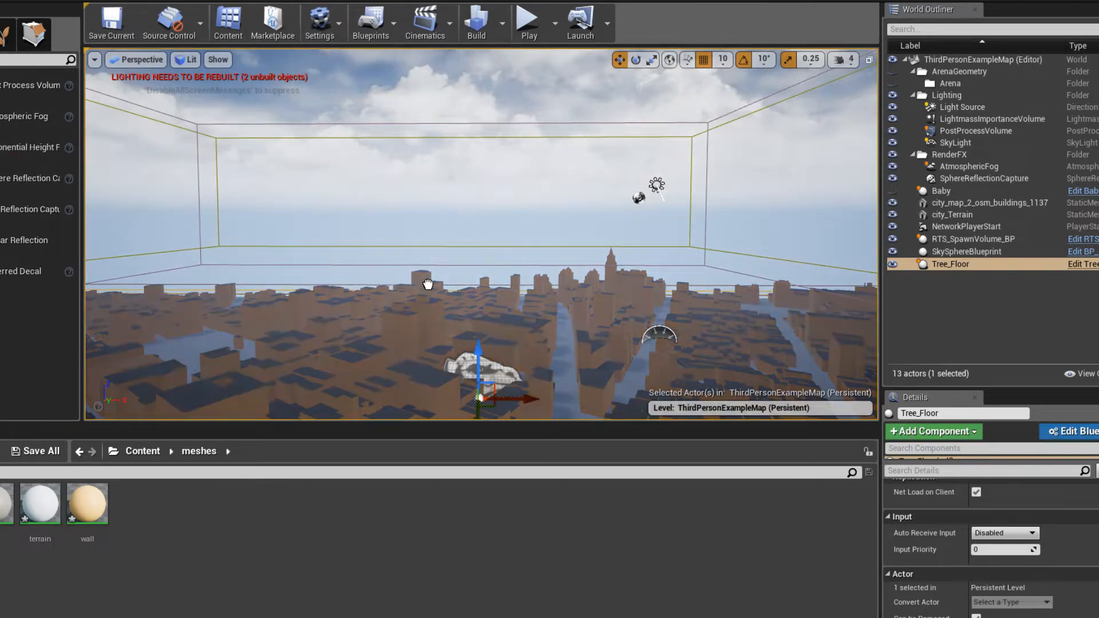
left_click_drag(428, 284, 427, 285)
mouse_move(458, 272)
right_mouse_down()
mouse_move(547, 272)
mouse_move(458, 273)
right_mouse_up()
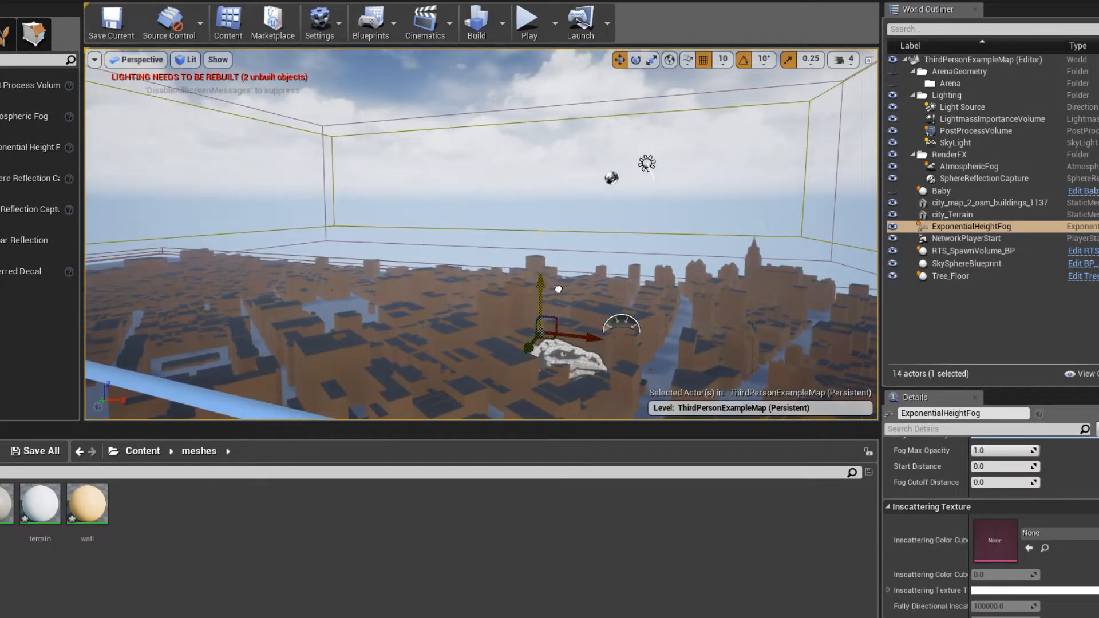
right_click_drag(557, 270, 592, 288)
key("w")
left_click_drag(364, 236, 364, 195)
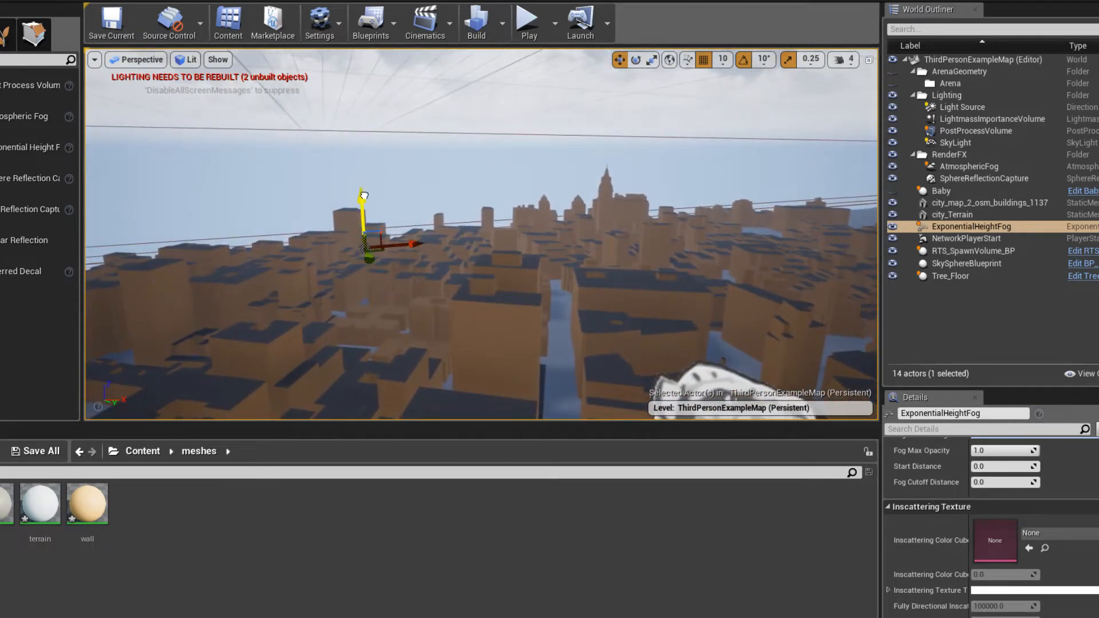
- Set the height fog's density to 0.05, height falloff to 0.001 and inscattering color to a pinkish purple (sRGB C489D6FF), and save the level
scroll(1057, 479, "up", 5)
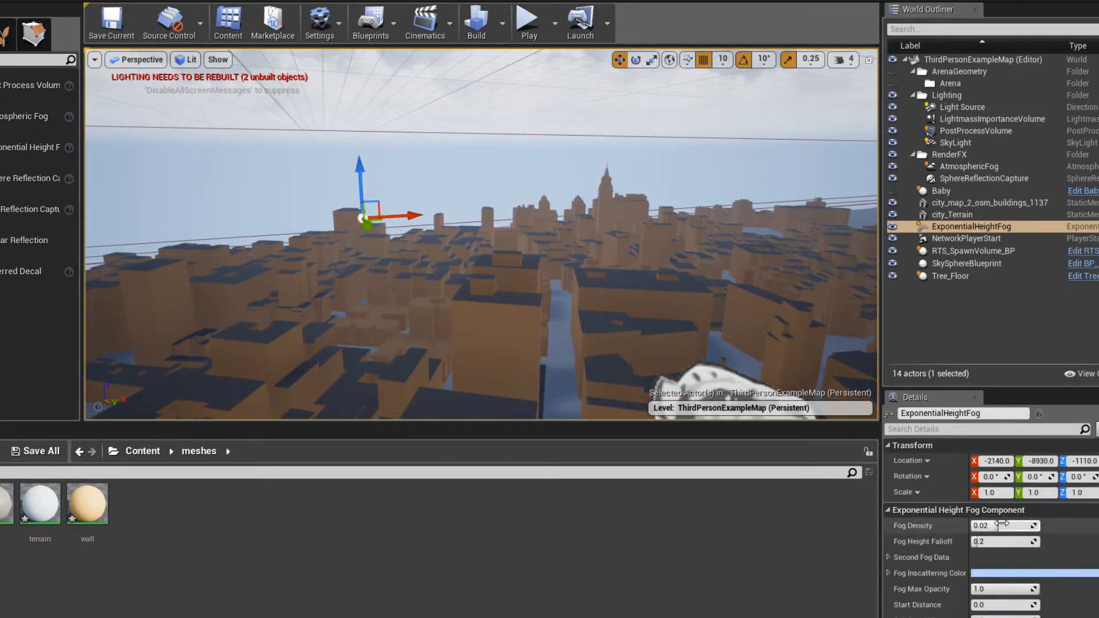
left_click_drag(1011, 526, 980, 542)
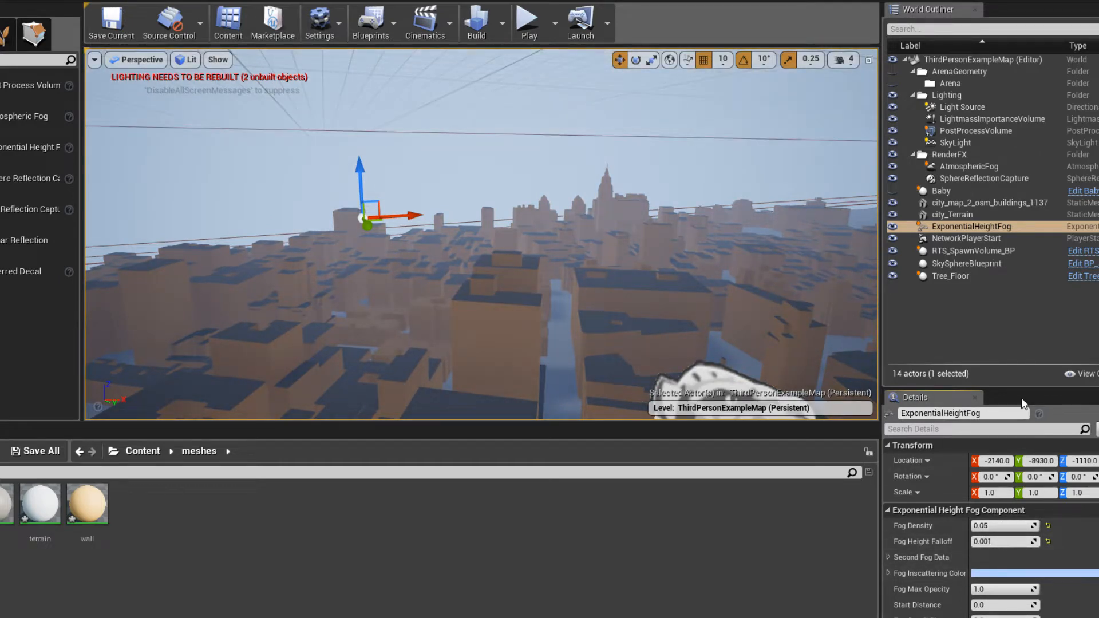
left_click(1044, 575)
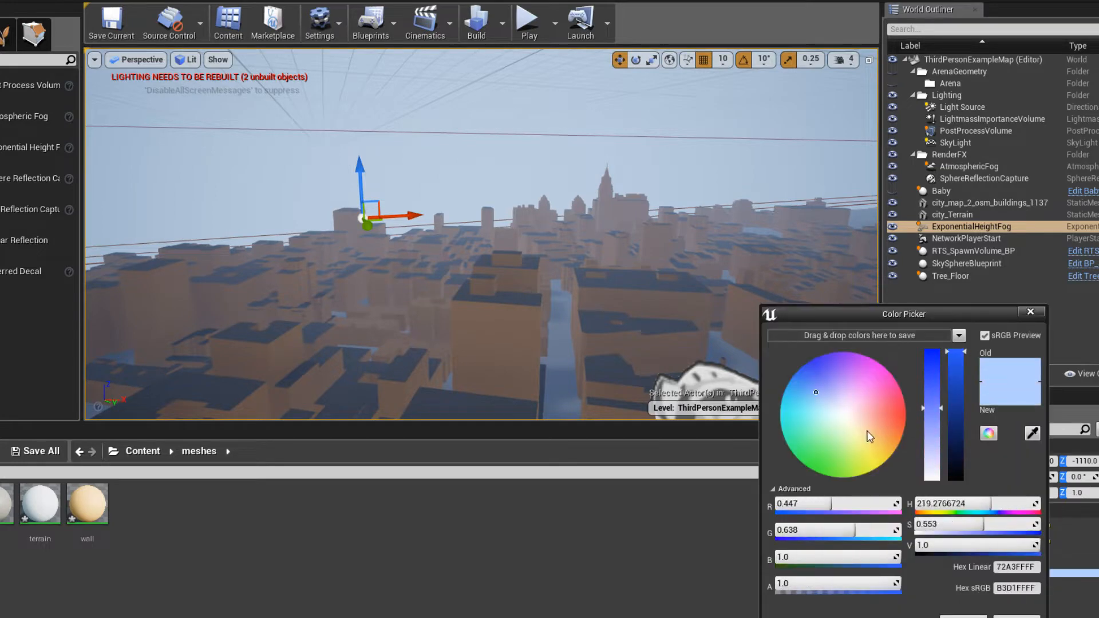
left_click_drag(871, 436, 848, 383)
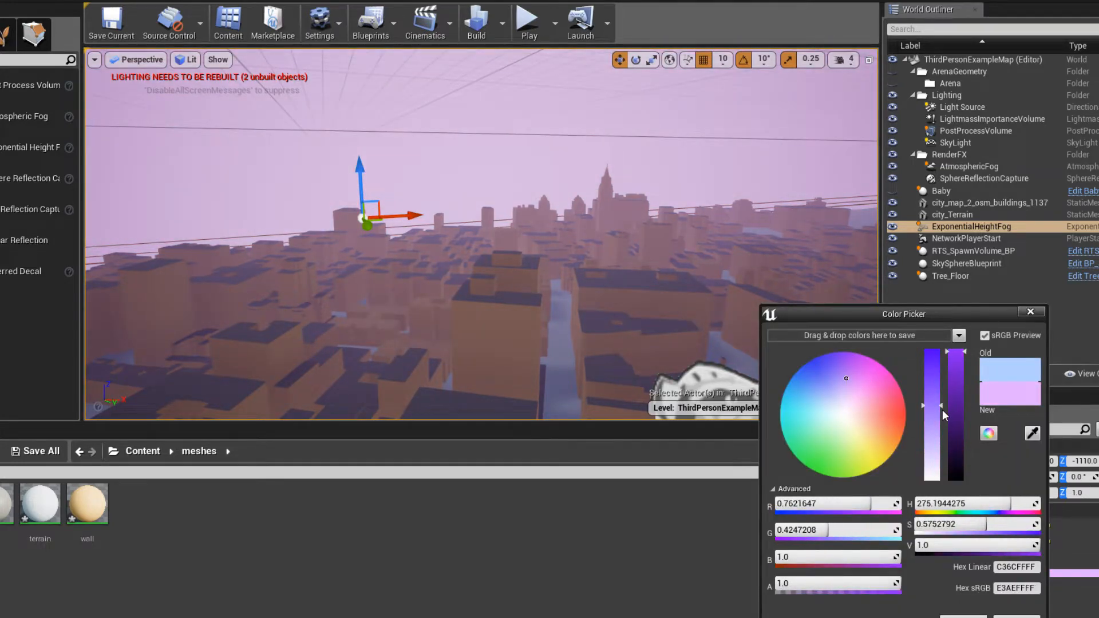
mouse_move(956, 409)
left_mouse_down()
mouse_move(957, 426)
mouse_move(957, 394)
left_mouse_up()
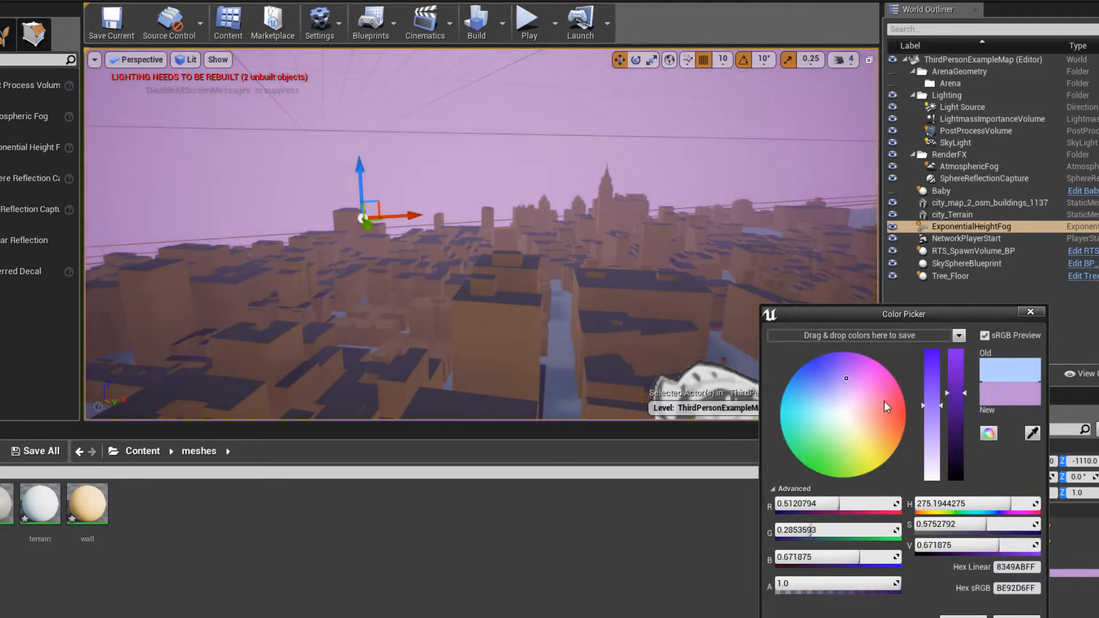
left_click_drag(852, 372, 852, 376)
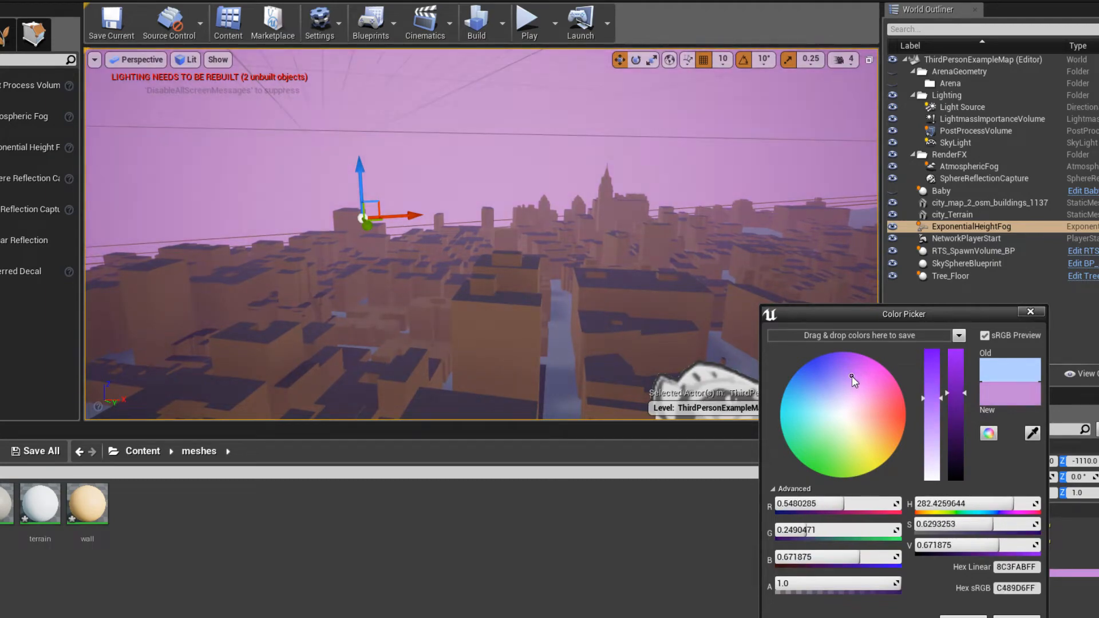
right_click_drag(572, 257, 613, 281)
key("w")
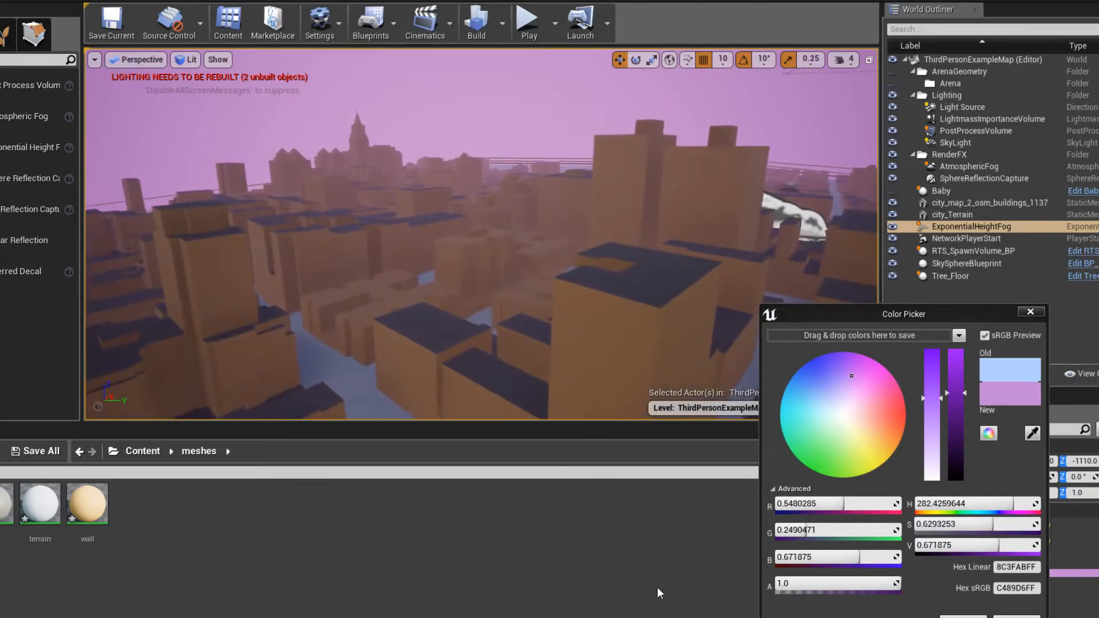
left_click(964, 617)
key("ctrl+s")
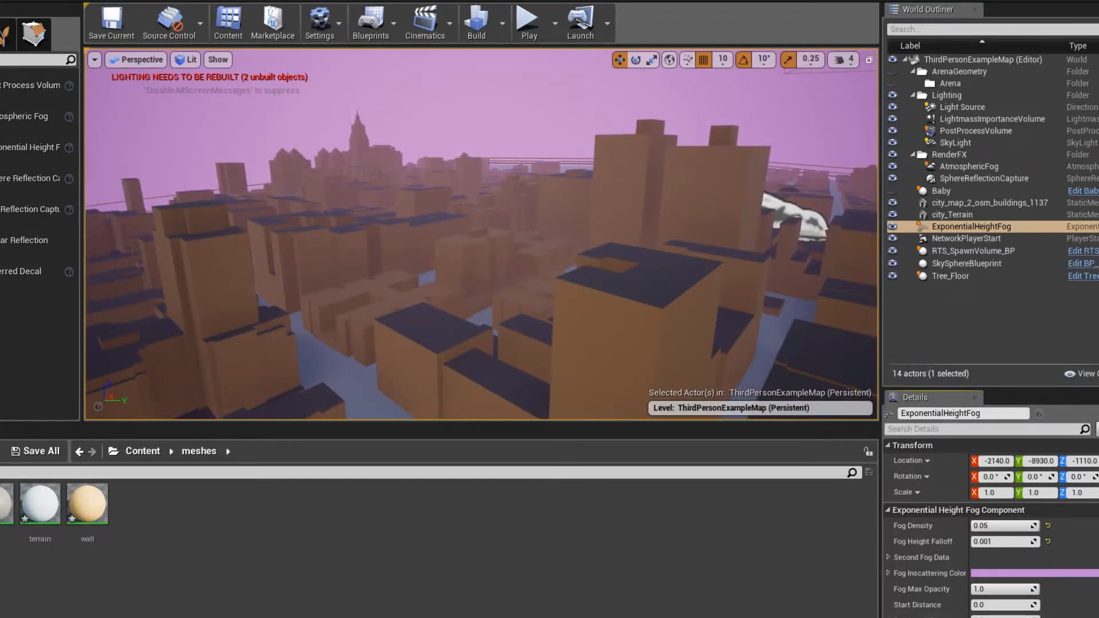
- Check the stream's live chat in the Firefox window and return to the level editor
left_click(23, 596)
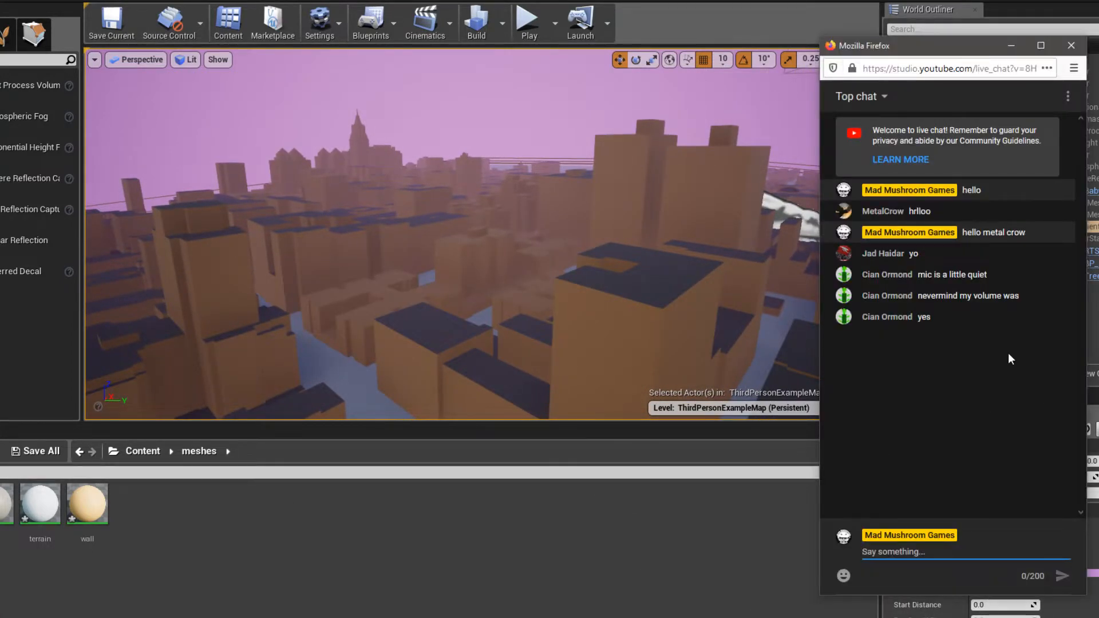
left_click(1015, 51)
- Save the level and select the city_map_2_osm_buildings_1137 mesh in the viewport
right_click_drag(437, 278, 487, 330)
key("ctrl+s")
left_click(553, 230)
right_click_drag(552, 229, 598, 245)
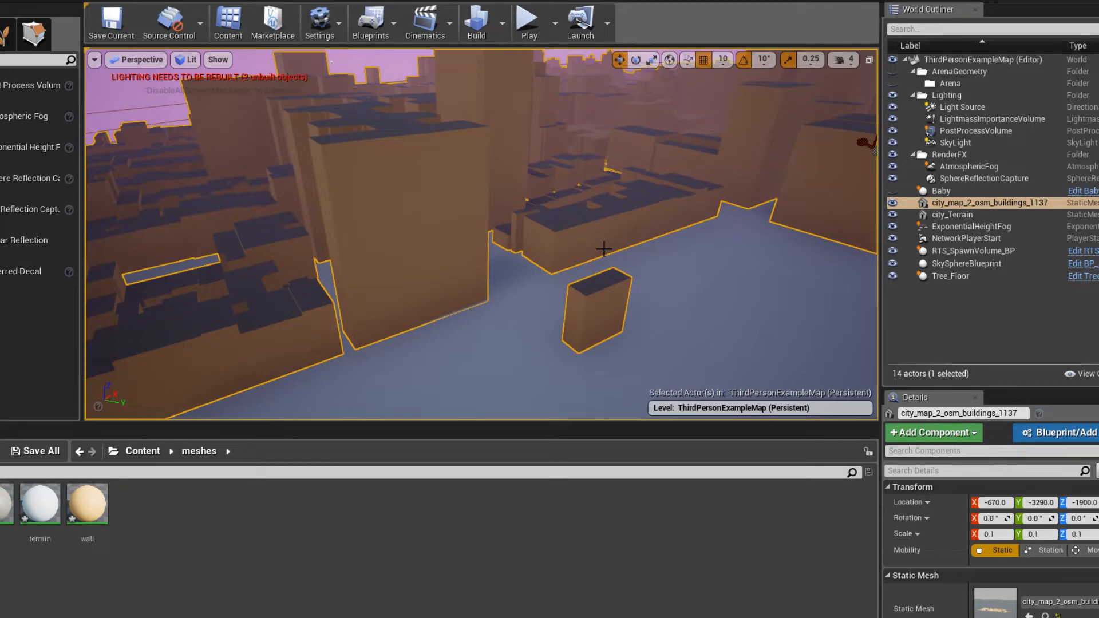
right_click_drag(604, 249, 617, 279)
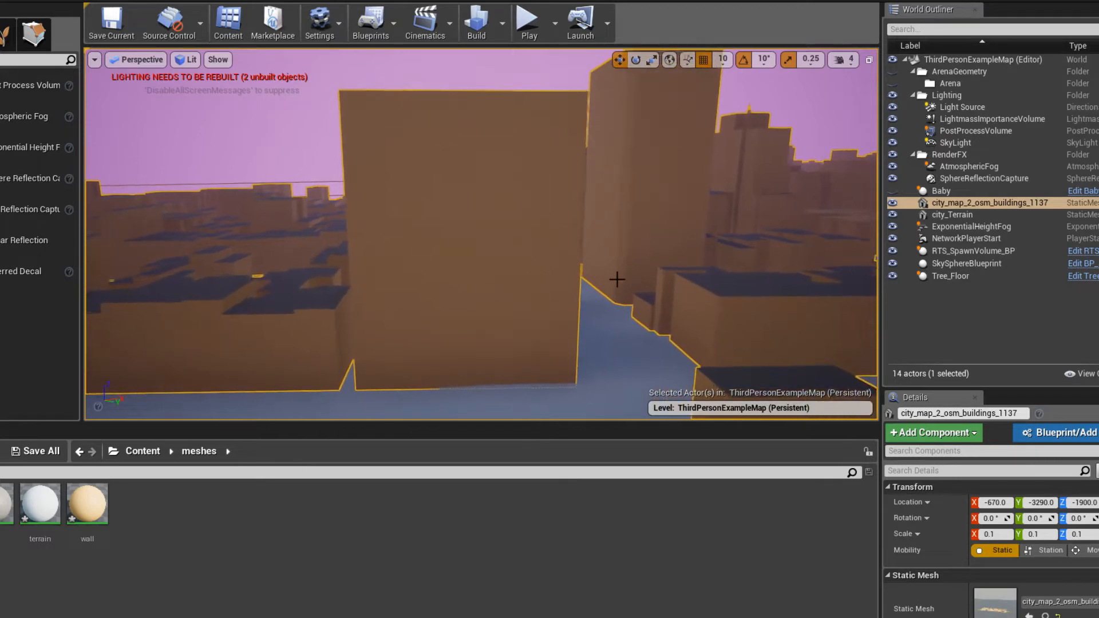
- Open the project's texture folder inside Content
left_click(125, 457)
right_click_drag(343, 234, 370, 226)
right_click_drag(445, 142, 398, 228)
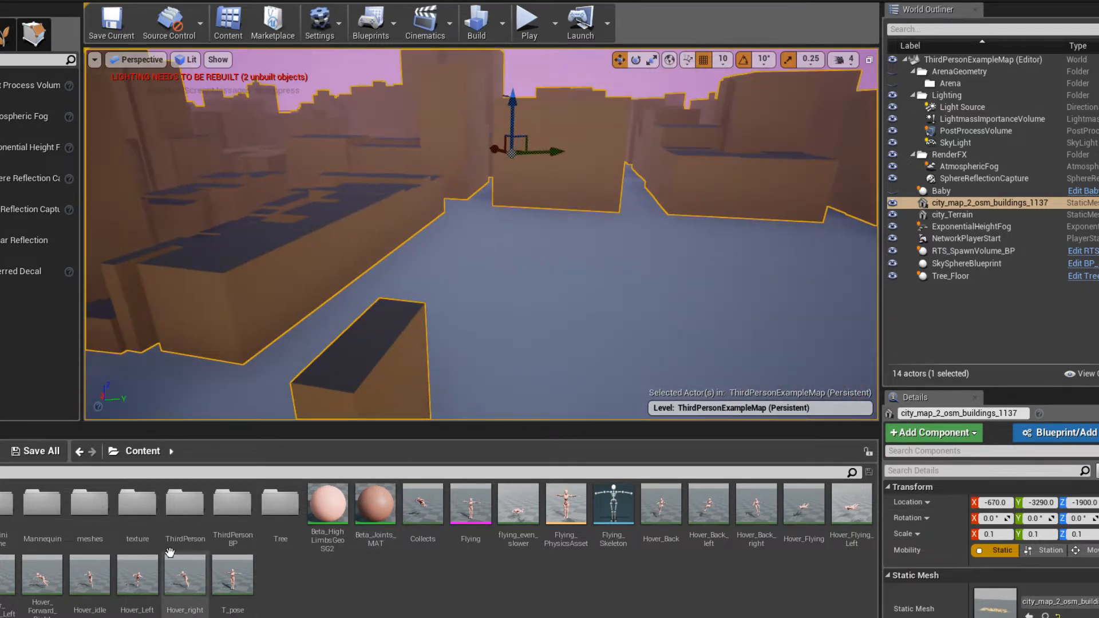
double_click(135, 524)
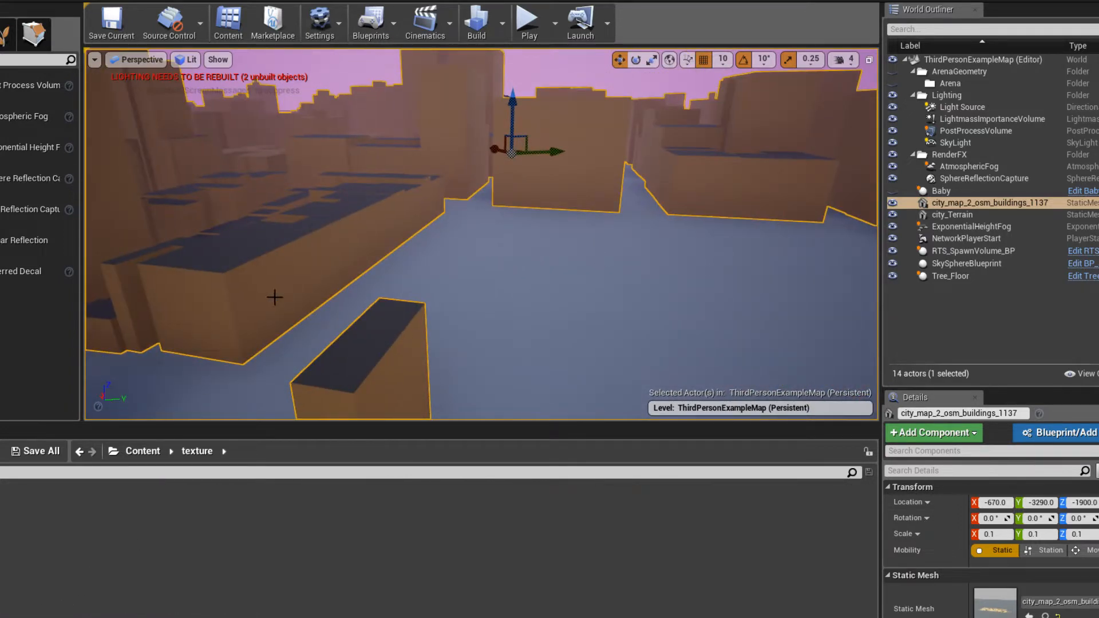
- Open the buildings' wall material, delete its existing Param color node and reposition the walls Texture Sample node
scroll(1002, 586, "down", 7)
double_click(993, 593)
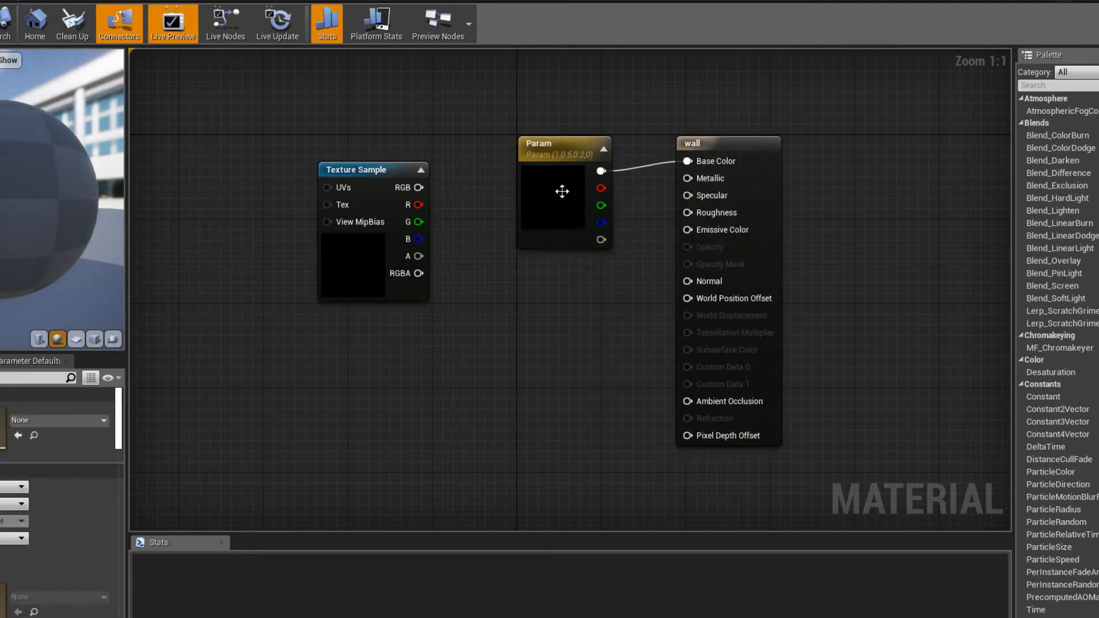
left_click_drag(561, 189, 558, 387)
key("Delete")
right_click_drag(503, 326, 595, 377)
left_click_drag(418, 324, 456, 189)
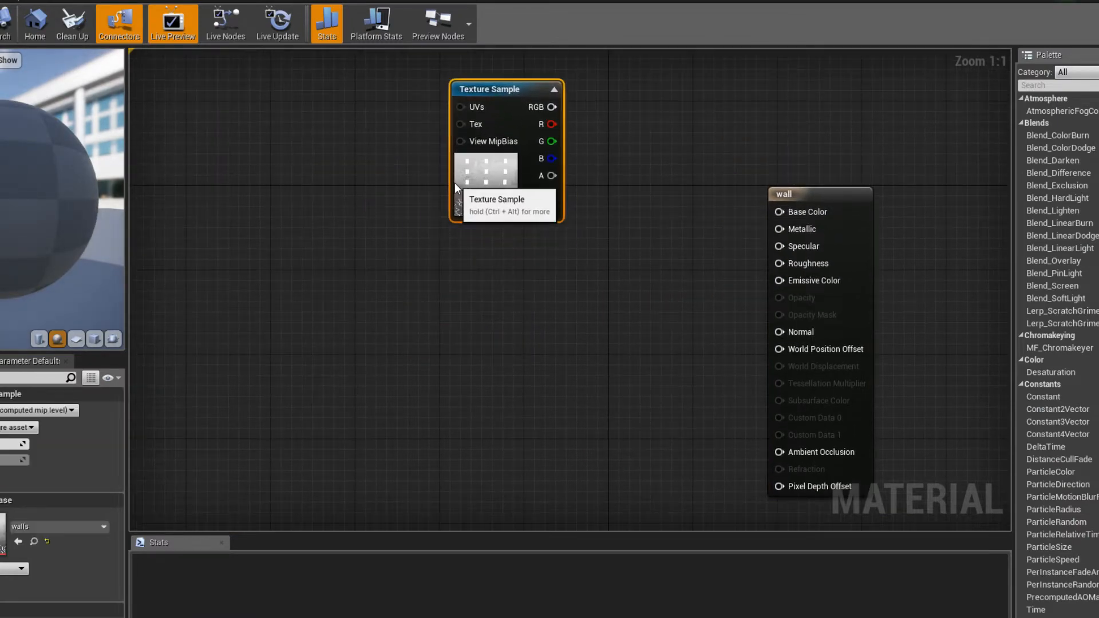
- Add a Multiply node between the Texture Sample and the wall material's output node
right_click_drag(492, 238, 524, 318)
key("m")
left_click(570, 240)
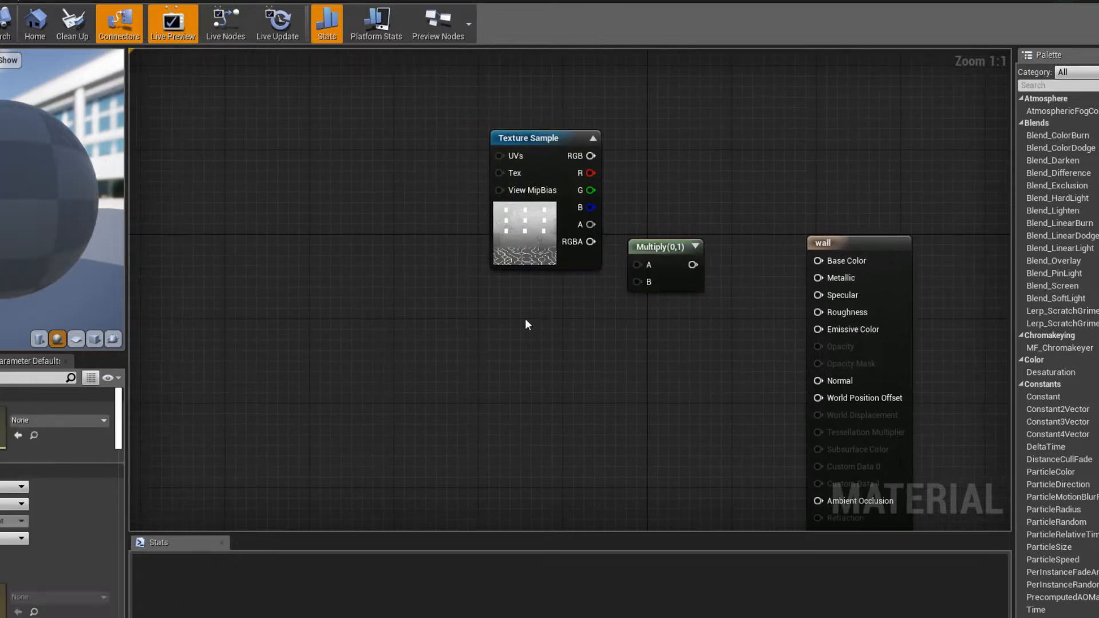
right_click(504, 345)
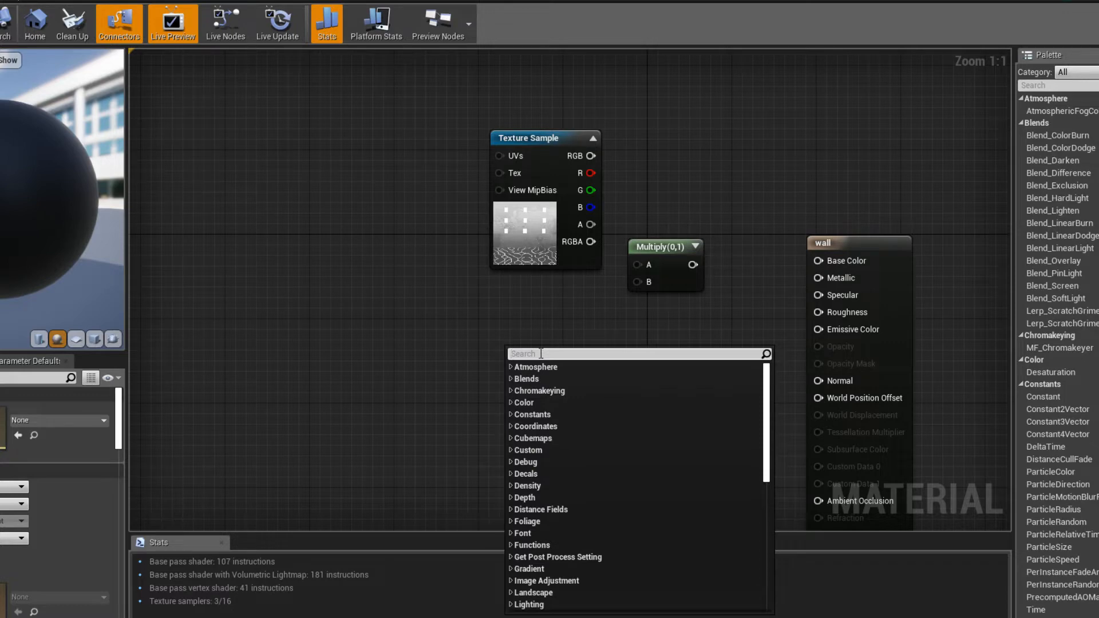
left_click(593, 347)
- Place a Constant3Vector below the Texture Sample, convert it to a parameter and name it color
key("3")
left_click(493, 324)
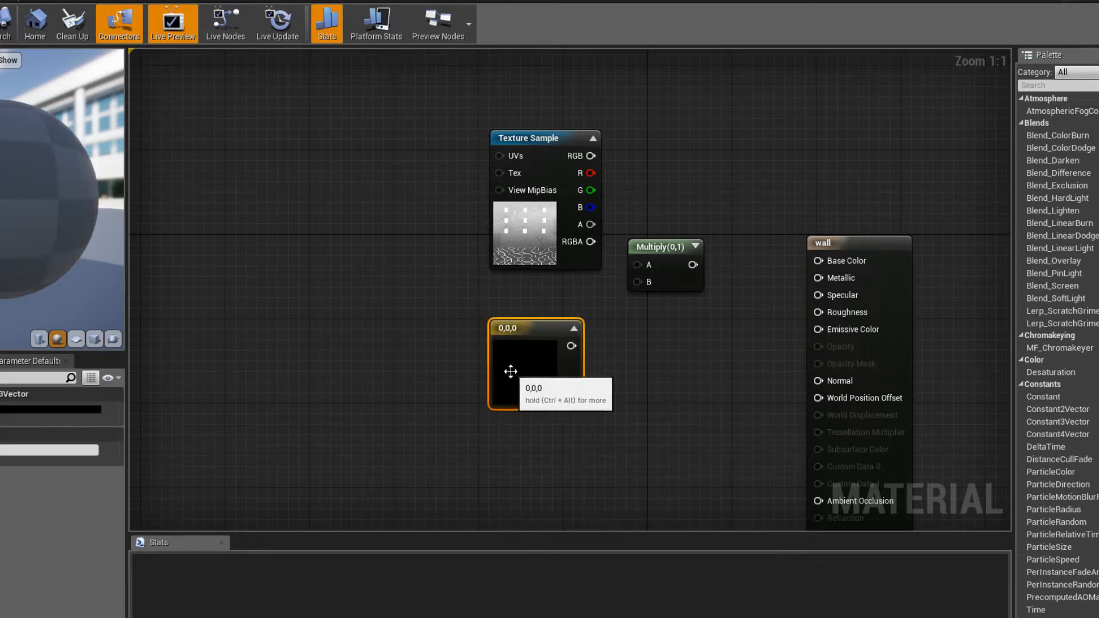
right_click(508, 369)
left_click_drag(513, 361, 513, 340)
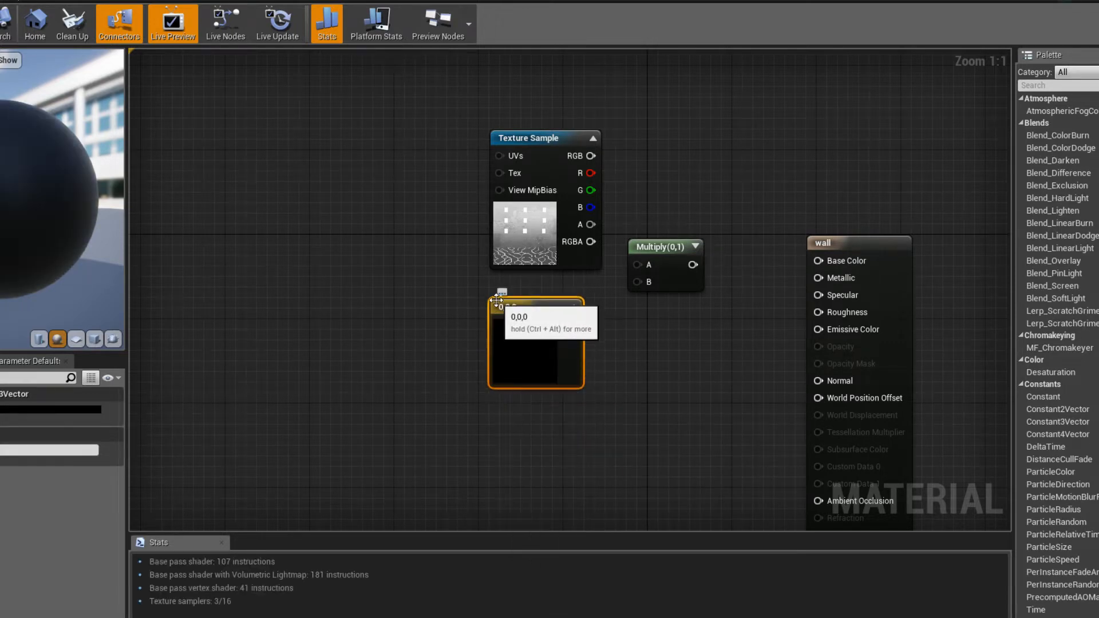
right_click(515, 324)
left_click(562, 328)
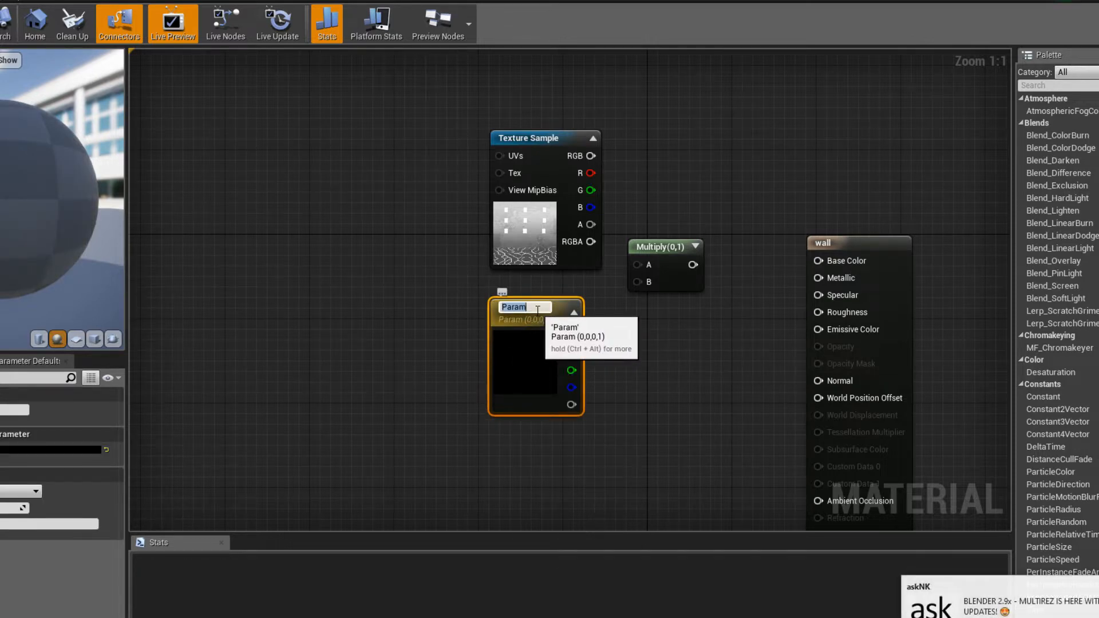
key("BackSpace")
key("BackSpace")
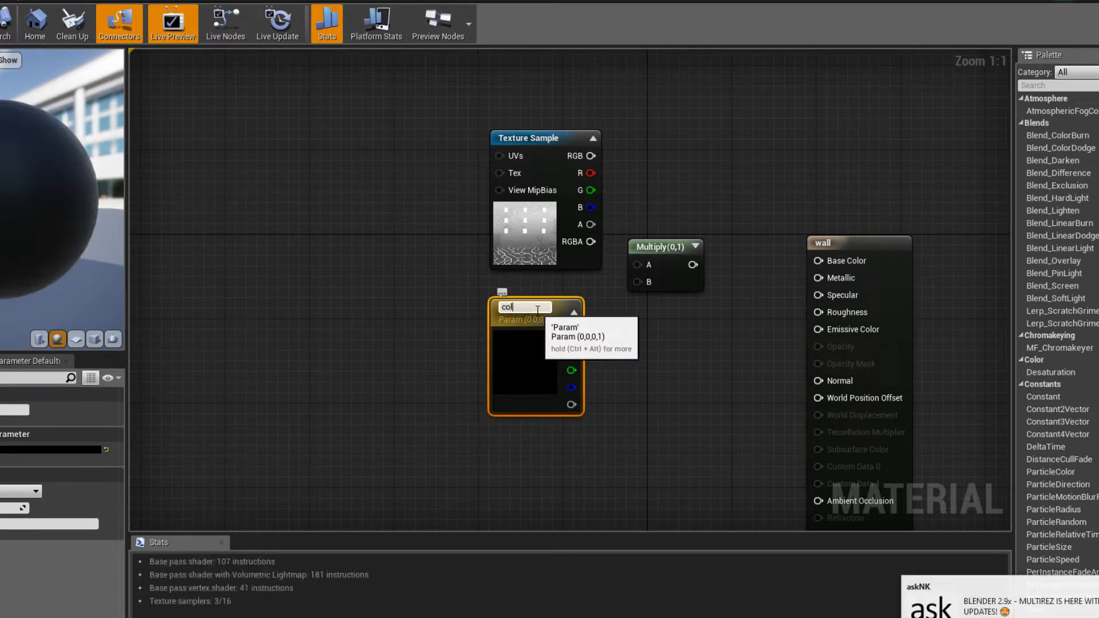
- Connect the Texture Sample's RGB and the color parameter to Multiply's A and B, and the product to Base Color
left_click_drag(572, 334, 637, 282)
left_click_drag(591, 155, 637, 265)
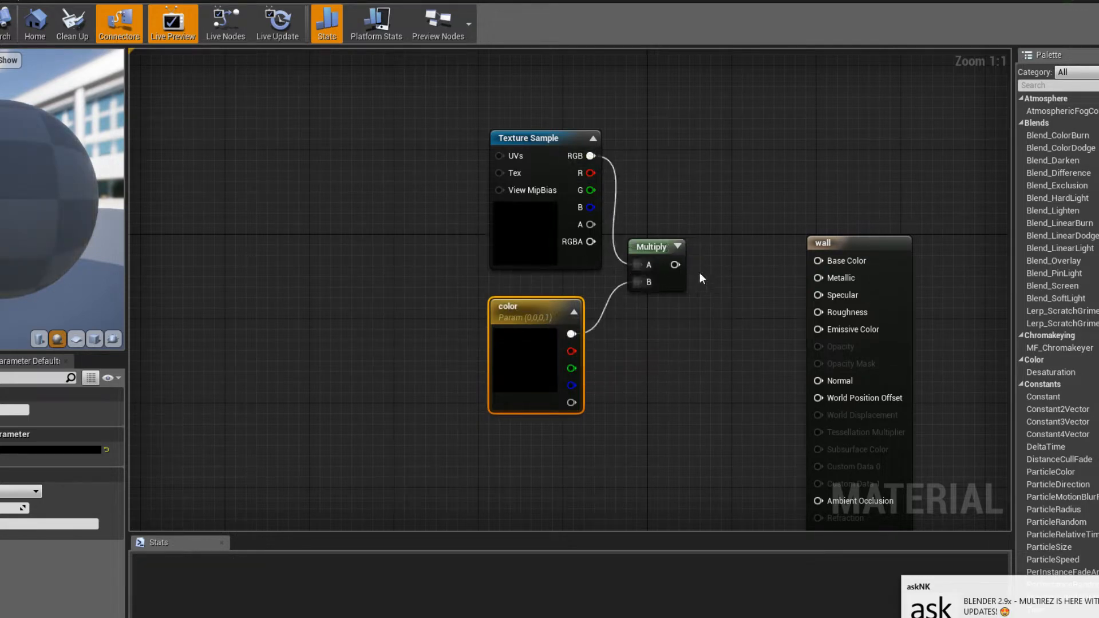
left_click_drag(821, 261, 821, 261)
left_click(771, 190)
- Add a scalar constant of 0.7, connect it to the wall material's Specular input and save the material
right_click_drag(712, 285, 627, 307)
key("1")
left_click(624, 333)
left_click_drag(648, 359, 722, 332)
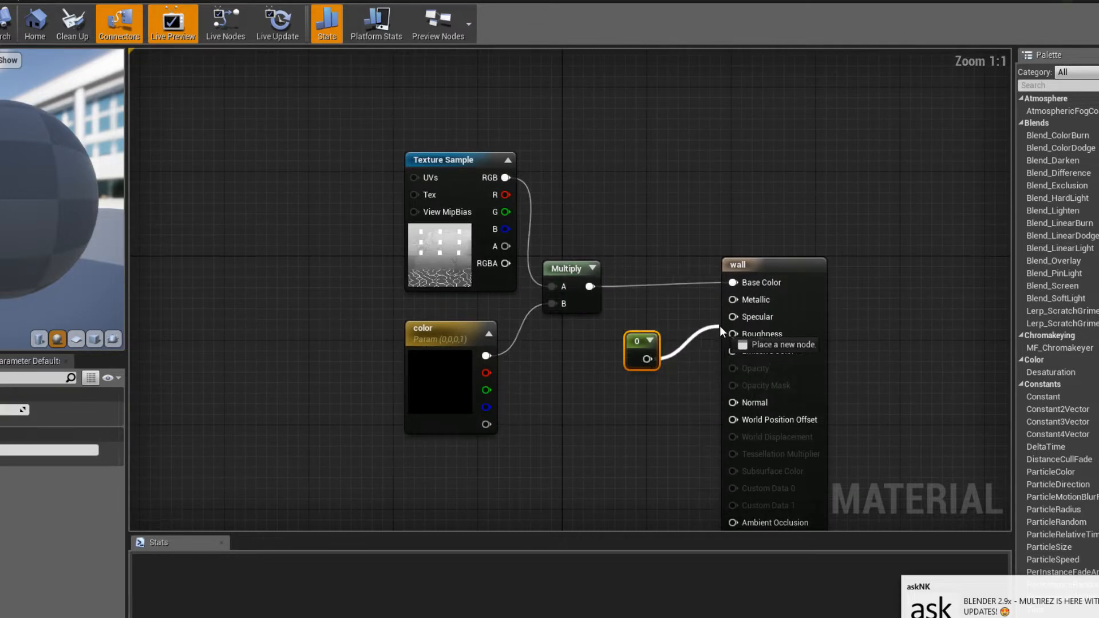
left_click(651, 341)
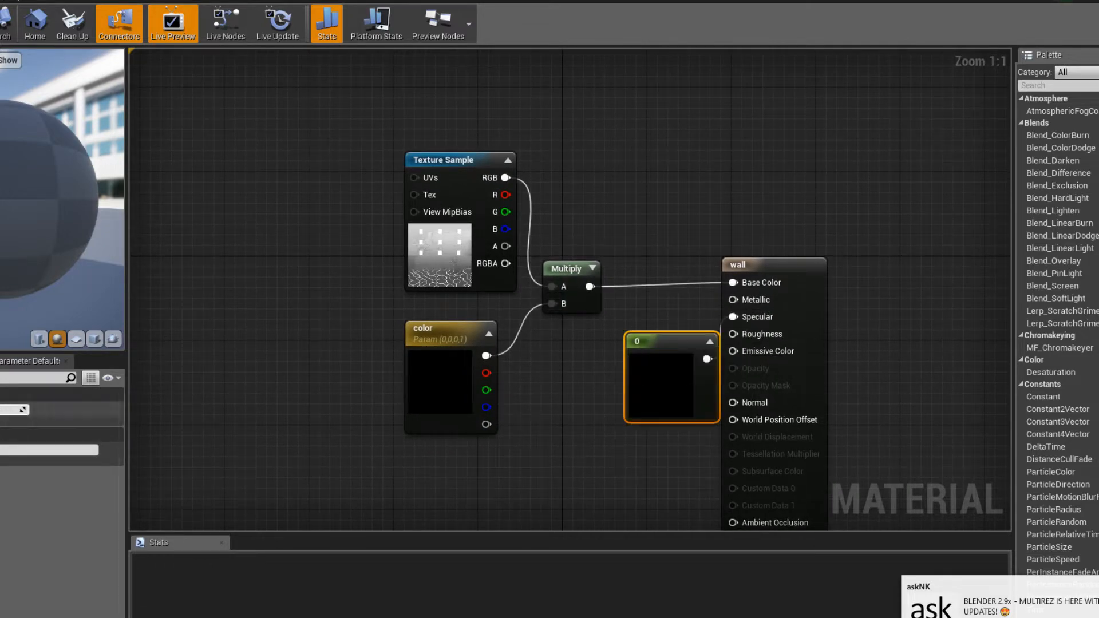
type("0.7")
key("Return")
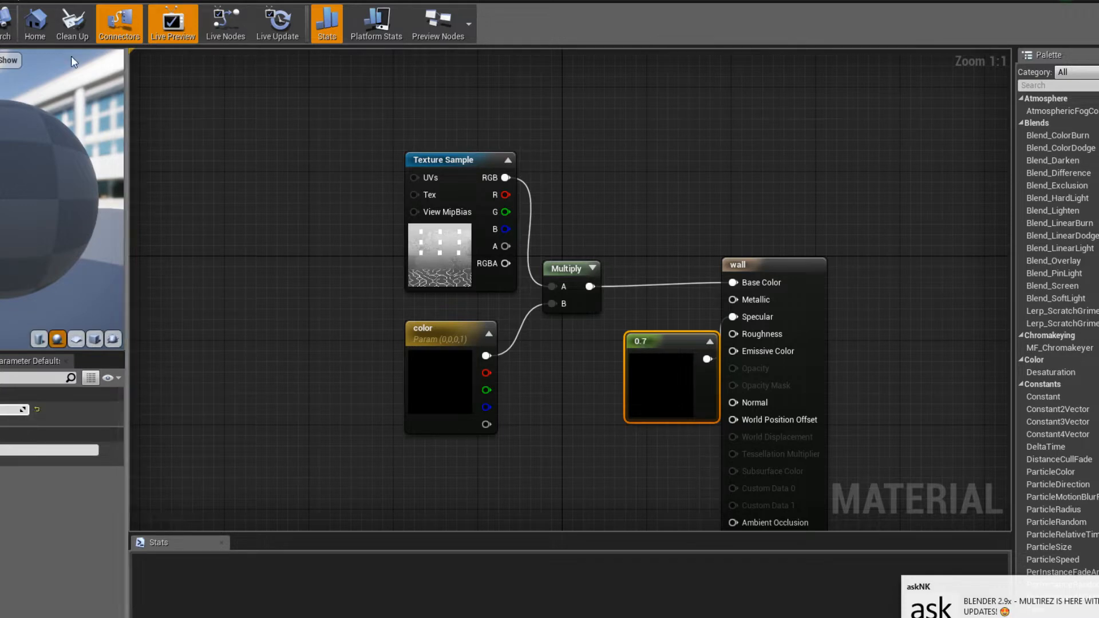
key("ctrl+s")
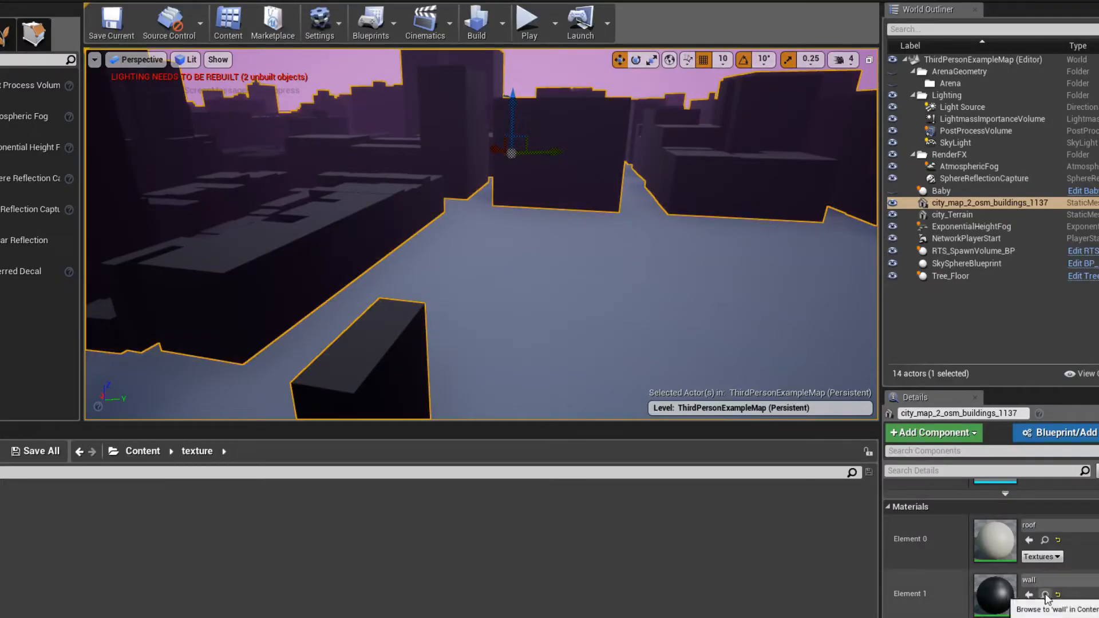
- Create the material instance wall_Inst from the wall material and assign it to the buildings mesh's Element 1
left_click(1046, 598)
right_click(87, 504)
left_click(118, 208)
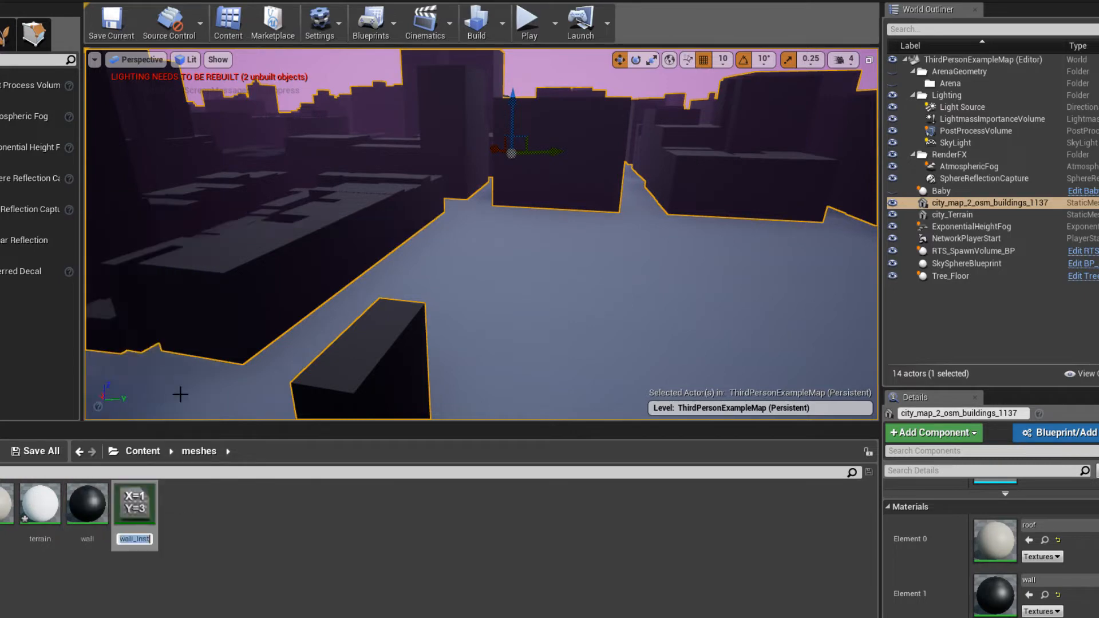
right_click_drag(508, 308, 472, 280)
left_click_drag(136, 511, 995, 595)
- Open wall_Inst, float its editor beside the city view and enlarge the level viewport
double_click(145, 515)
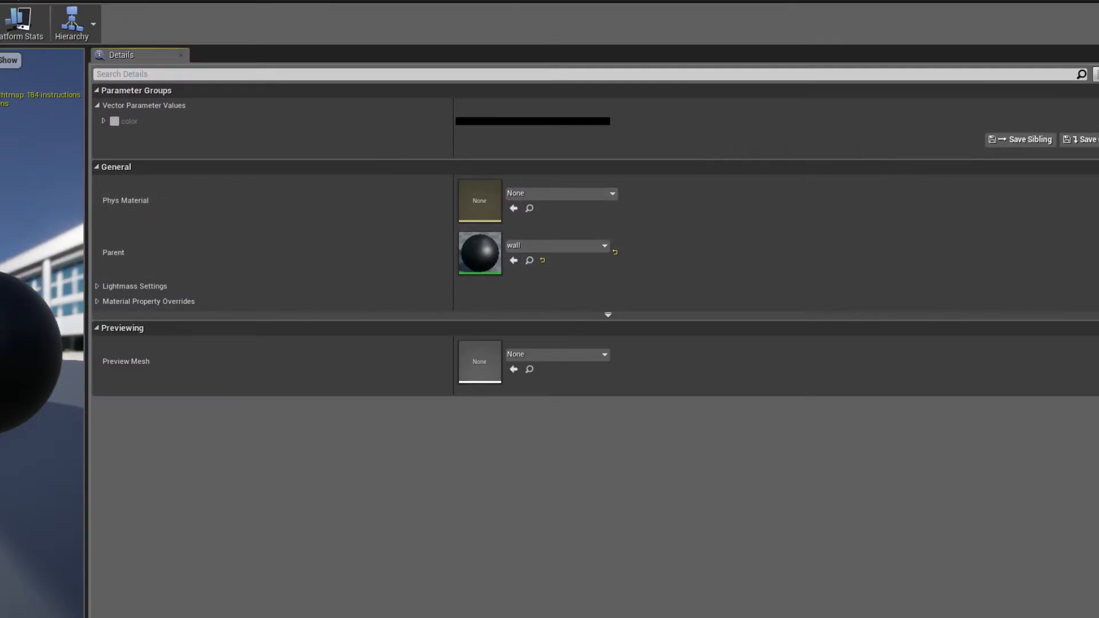
left_click_drag(6, 2, 540, 142)
left_click_drag(611, 150, 741, 24)
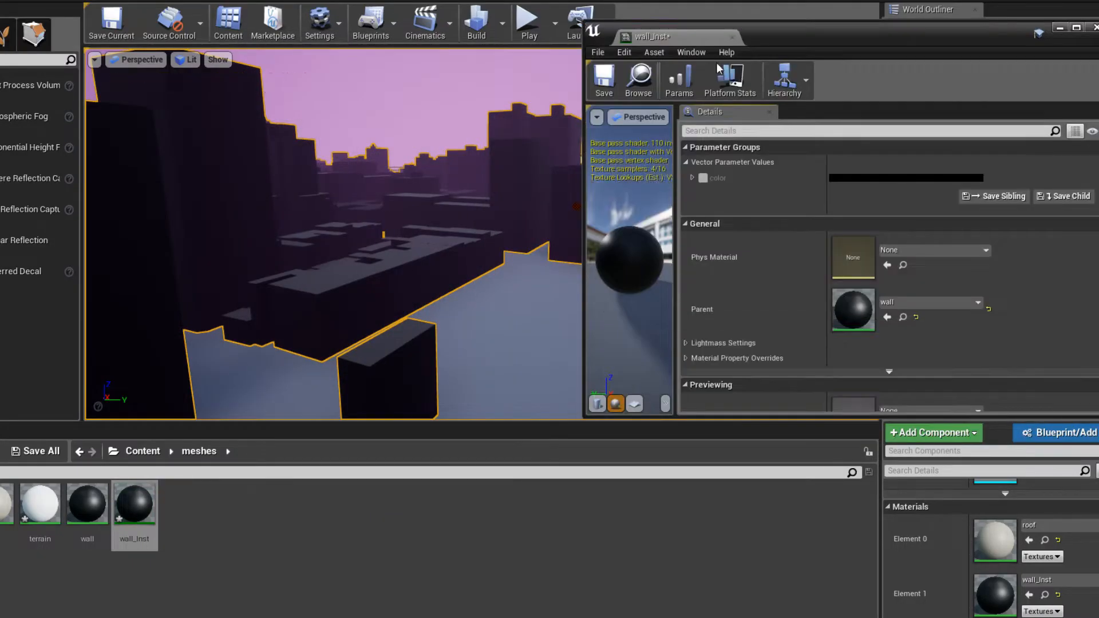
left_click_drag(437, 423, 454, 568)
right_click_drag(452, 371, 598, 370)
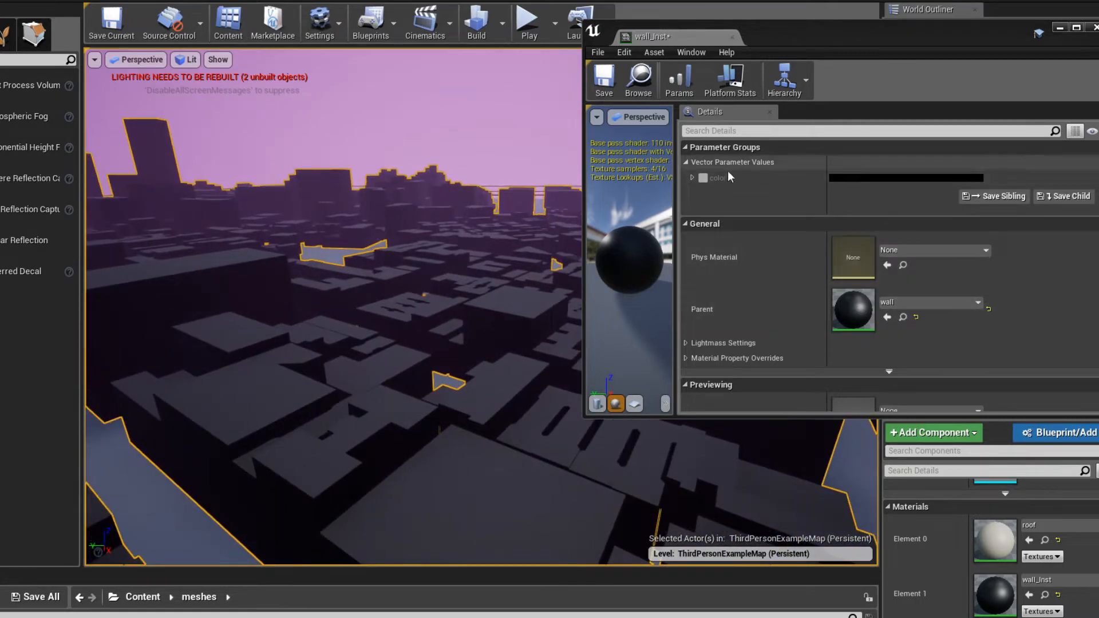
- Enable wall_Inst's color parameter override and set it to near-white with a value of about 0.896
left_click(704, 178)
left_click(842, 179)
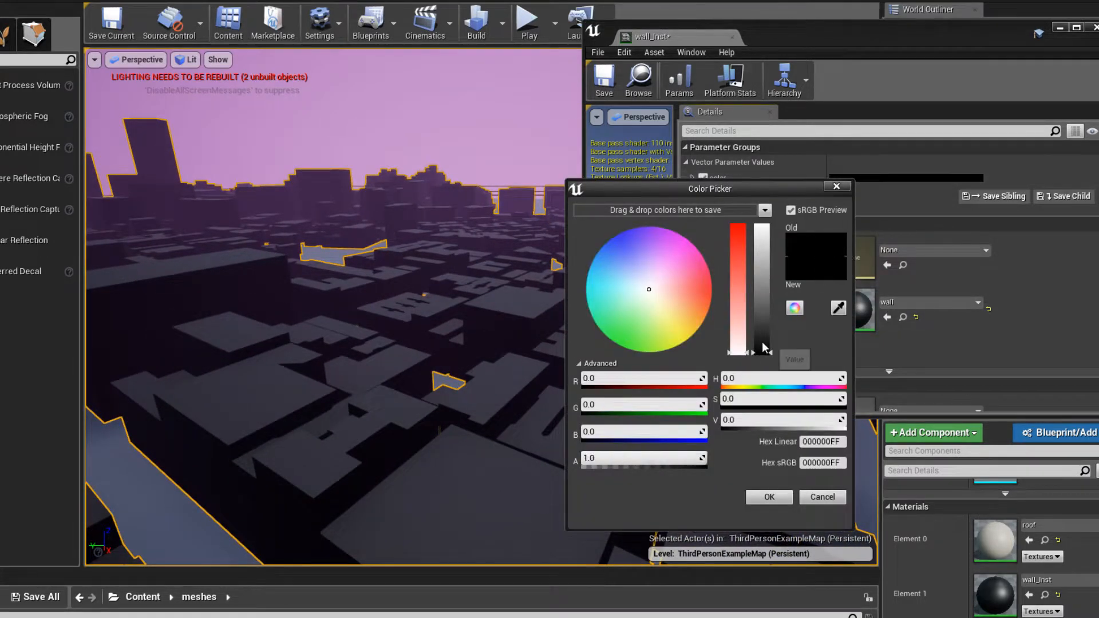
left_click_drag(762, 351, 769, 238)
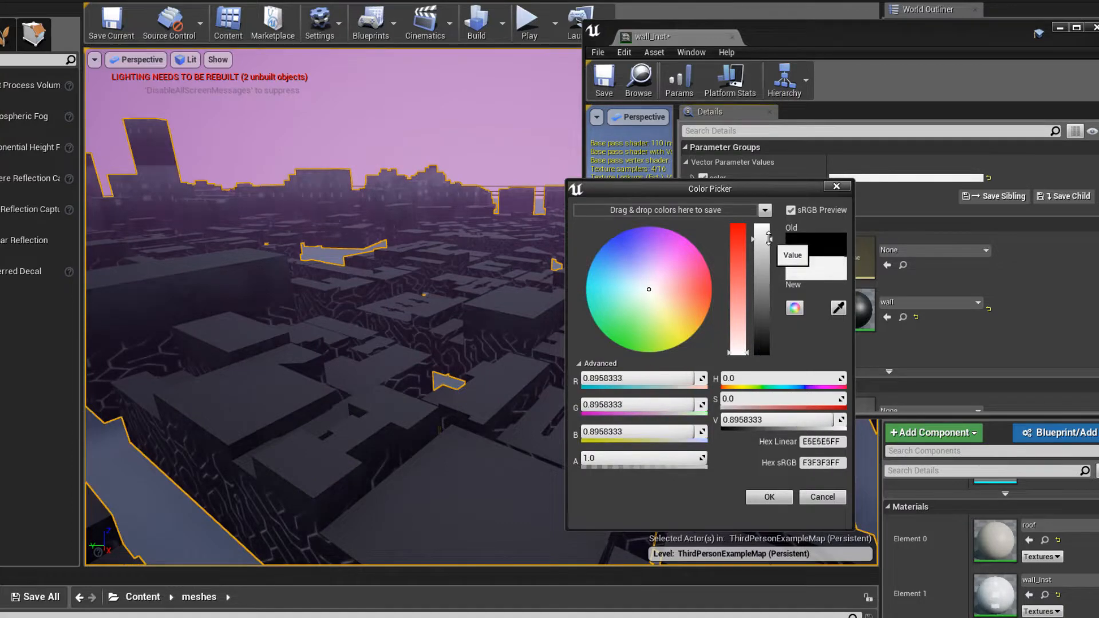
left_click(784, 494)
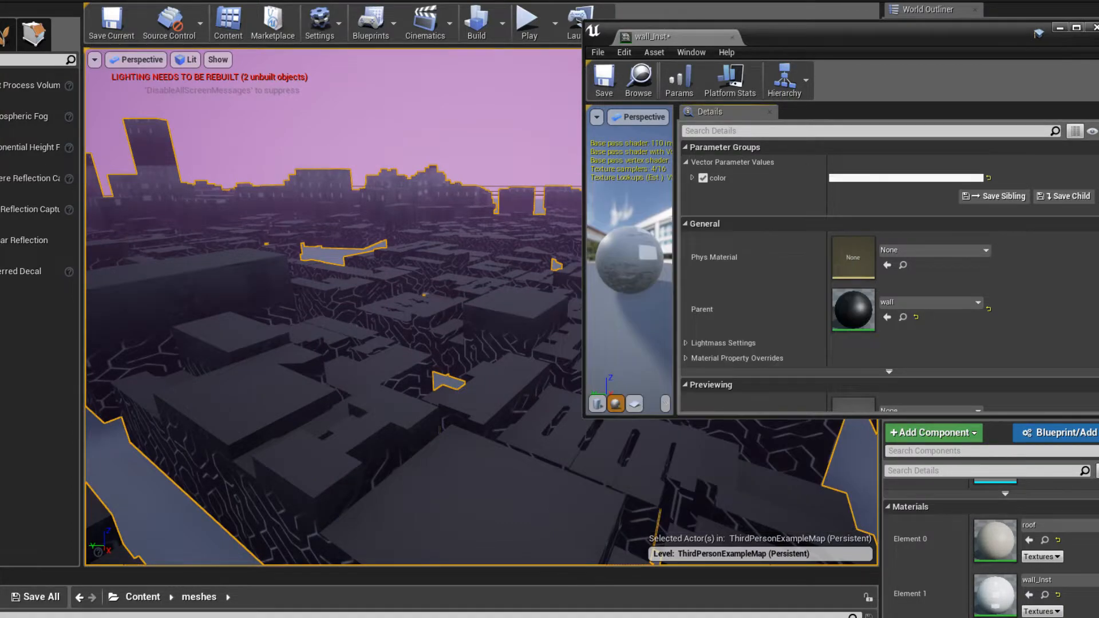
- Inspect the wall texture on the city buildings from above and check the stream's live chat
key("w")
right_click_drag(439, 431, 110, 474)
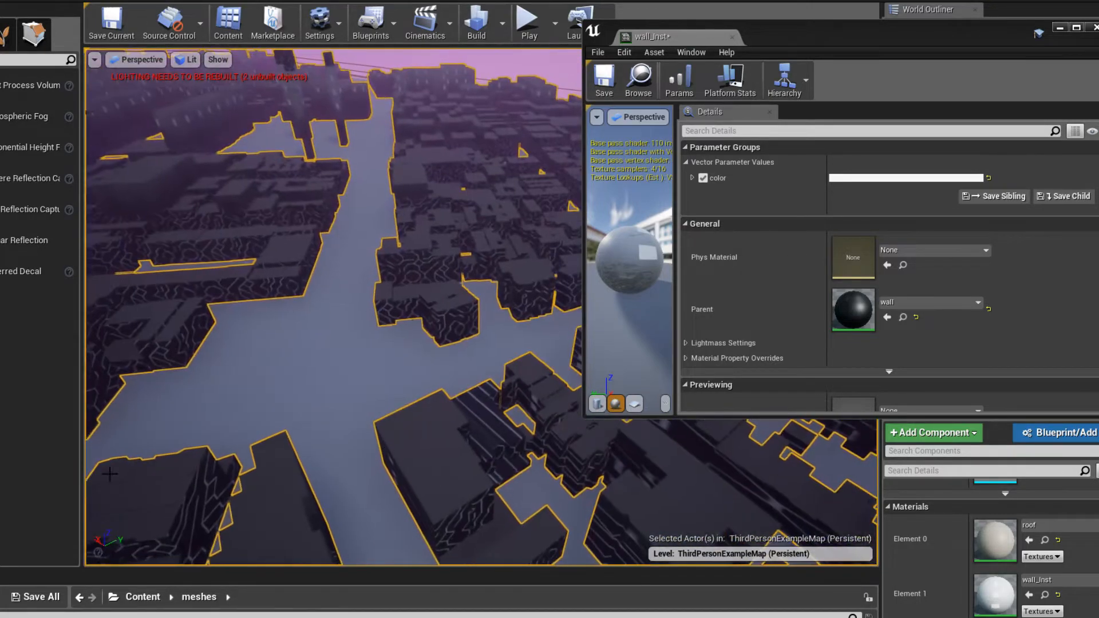
left_click(28, 593)
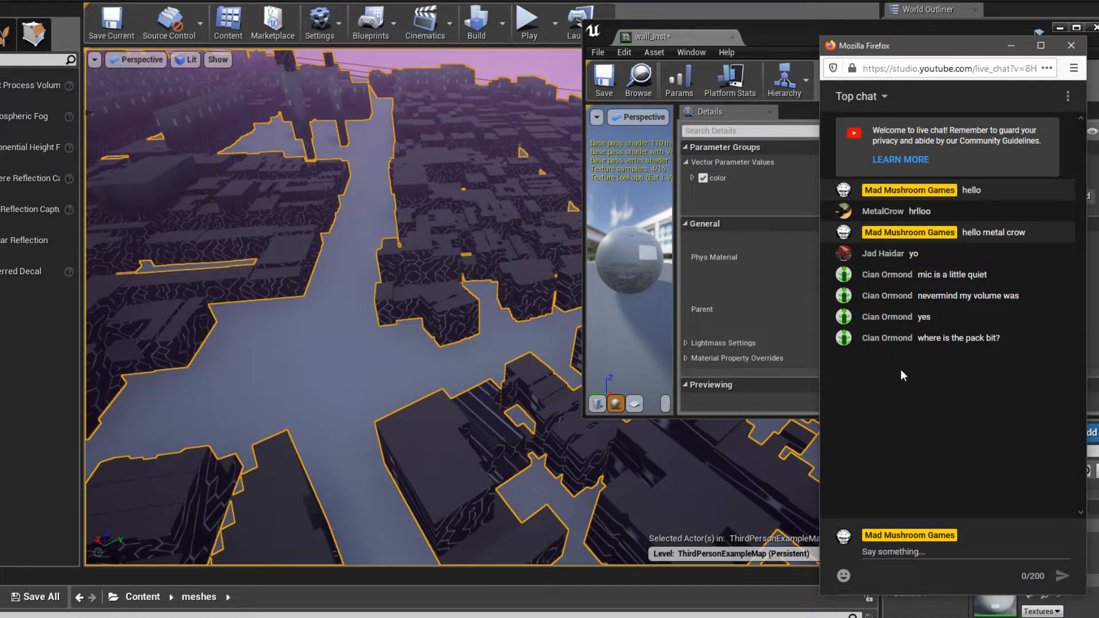
- Close the wall_Inst material instance editor and save the current level
right_click_drag(482, 280, 473, 287)
key("ctrl+s")
right_click_drag(404, 121, 389, 94)
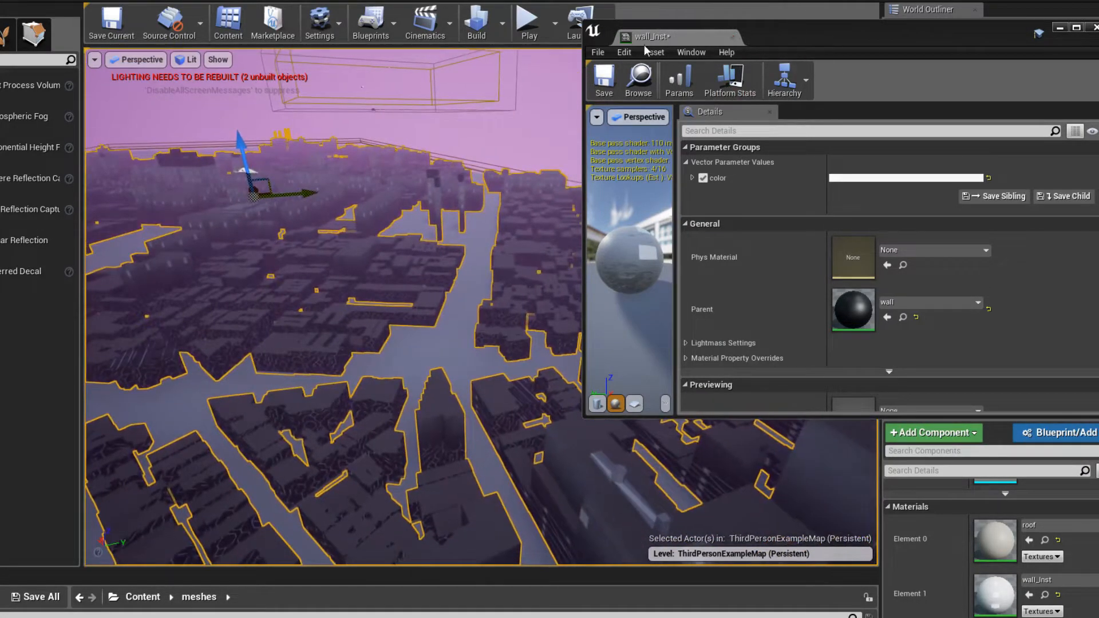
left_click(733, 37)
left_click(111, 24)
- Play-test the level by flying the character over the city, and end the session
right_click_drag(653, 226, 684, 321)
left_click(527, 26)
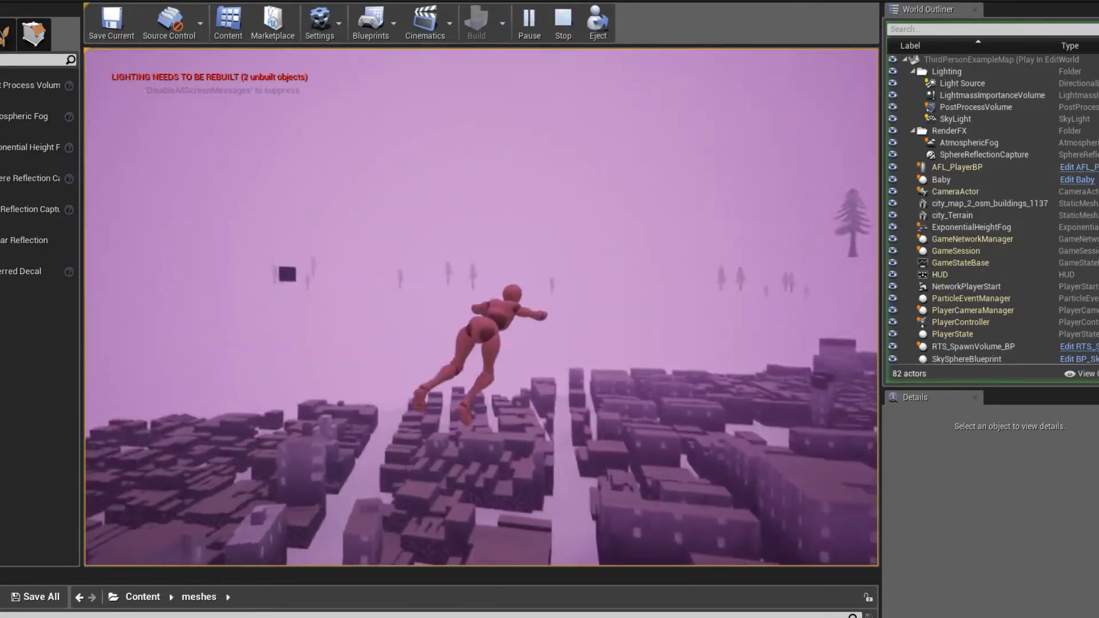
key("Escape")
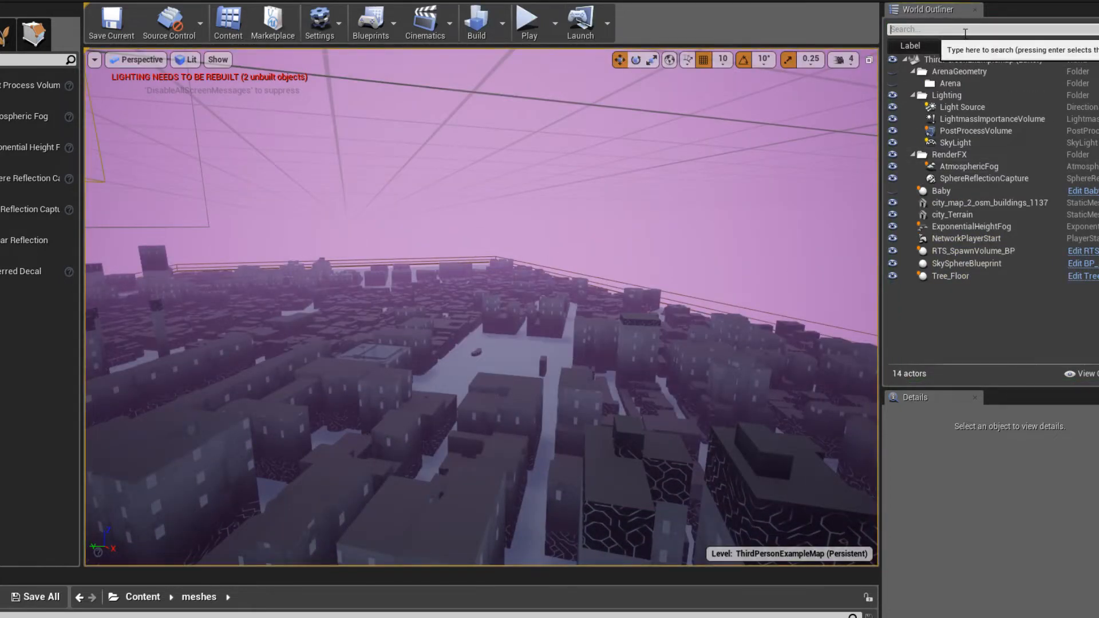
type("blo")
key("BackSpace")
key("BackSpace")
key("BackSpace")
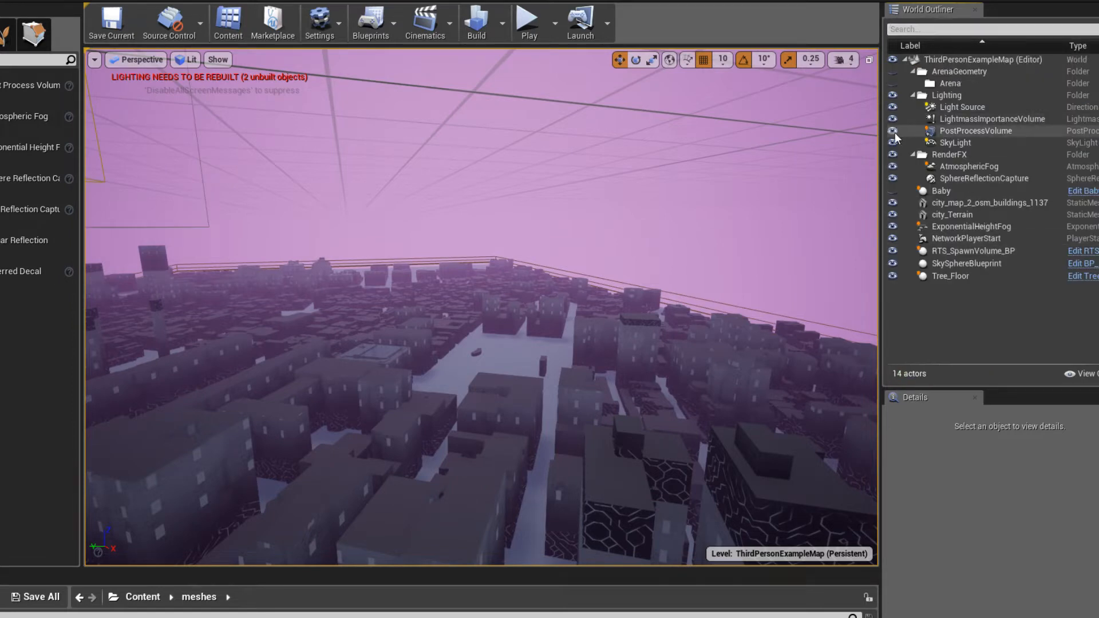
- Enable the PostProcessVolume's Bloom intensity override and set it to 3
double_click(956, 133)
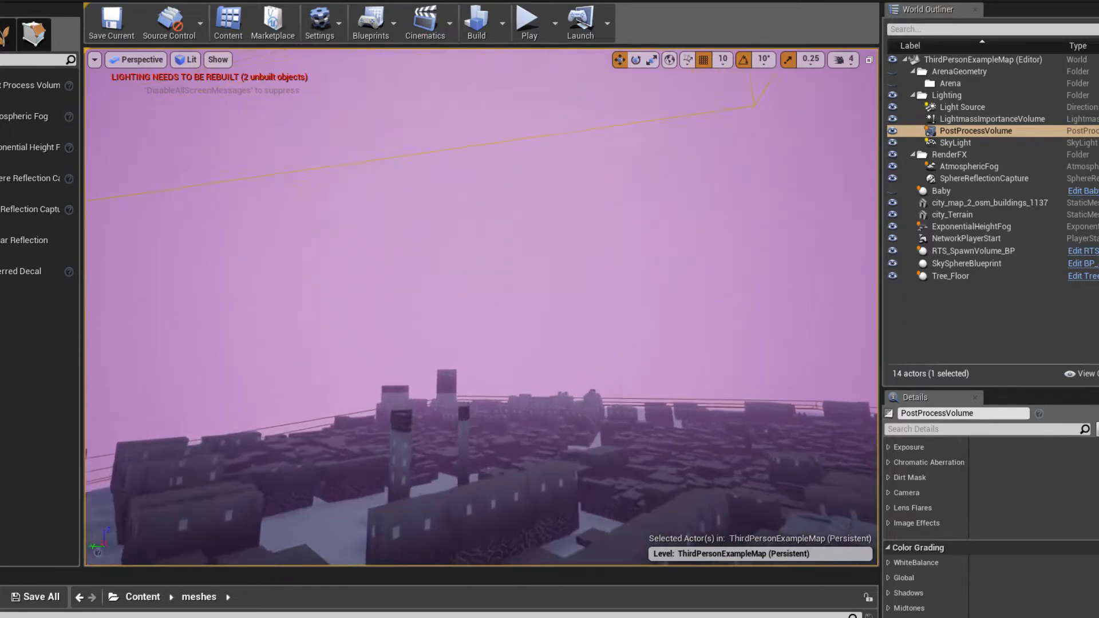
right_click_drag(767, 321, 816, 360)
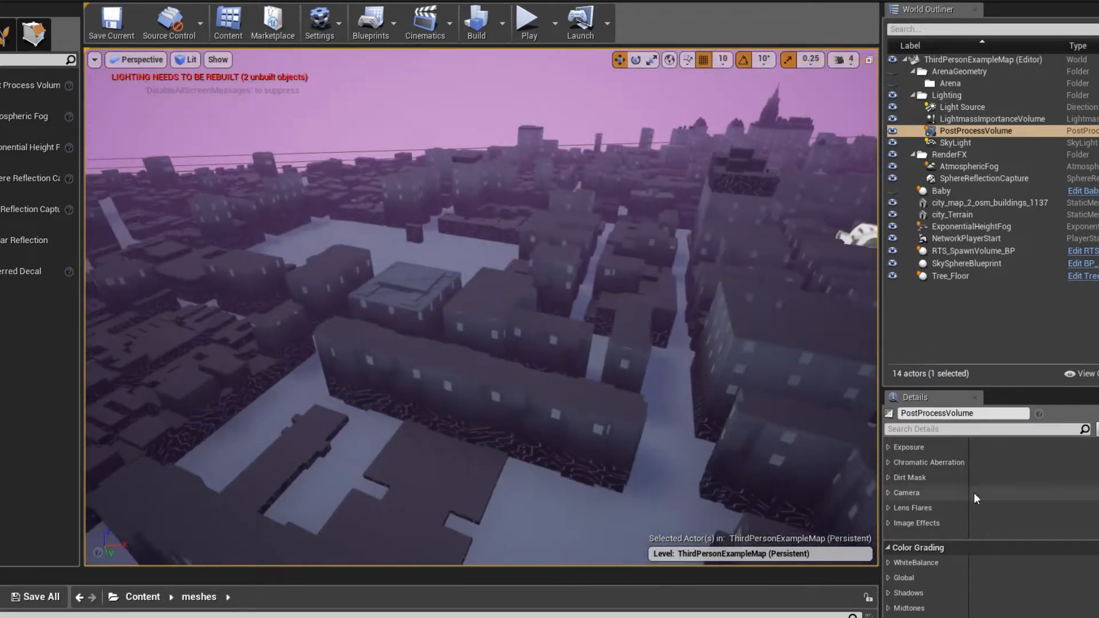
scroll(968, 518, "up", 5)
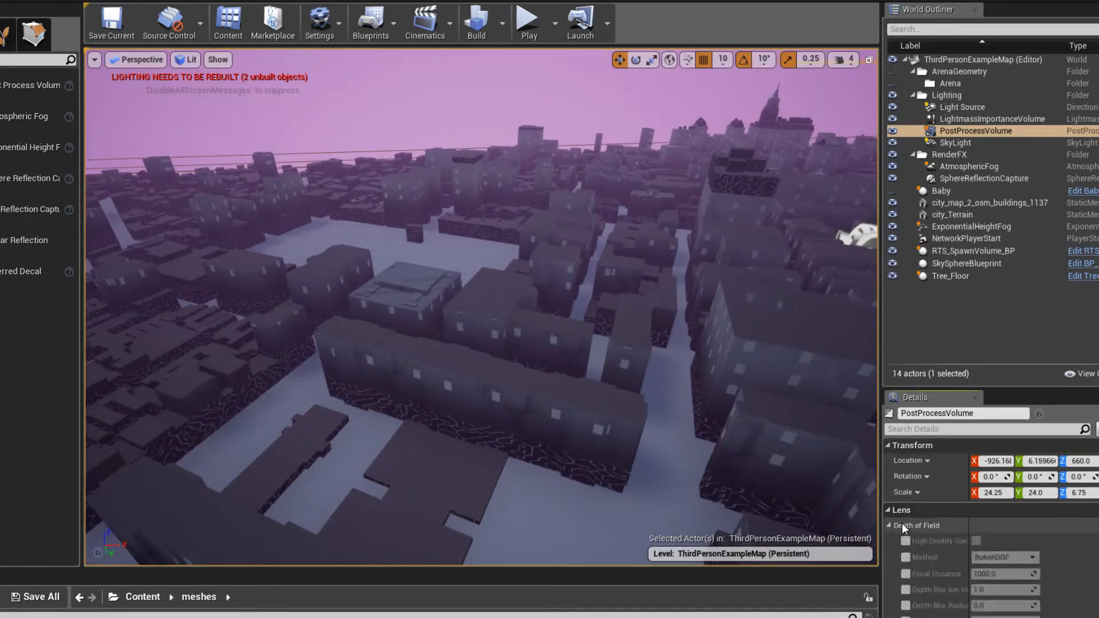
left_click(902, 523)
scroll(899, 524, "down", 1)
left_click(900, 497)
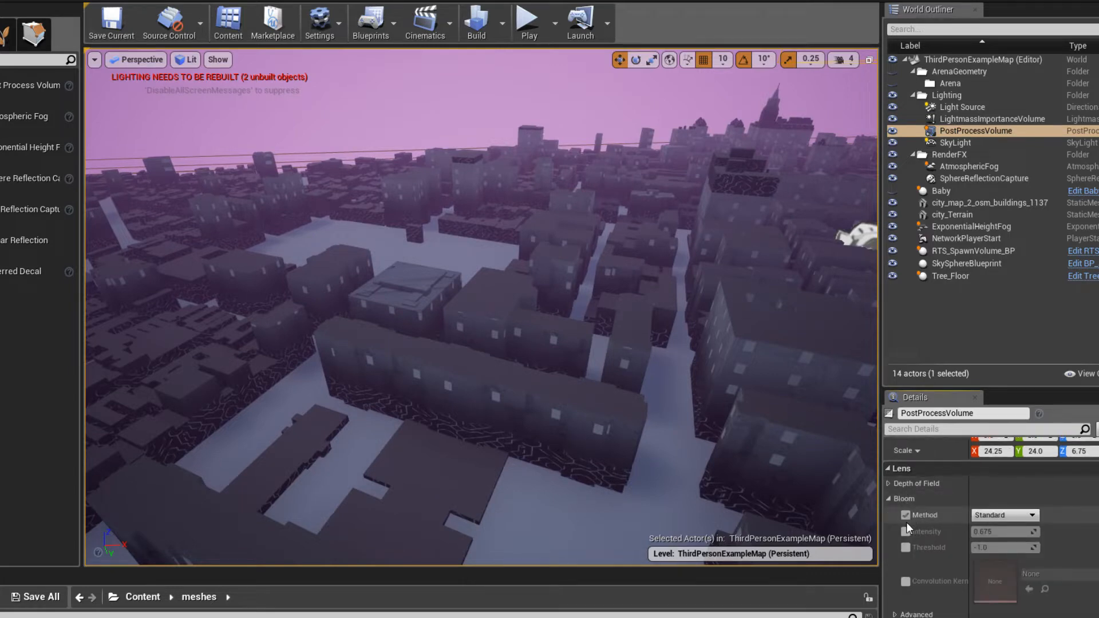
left_click(997, 531)
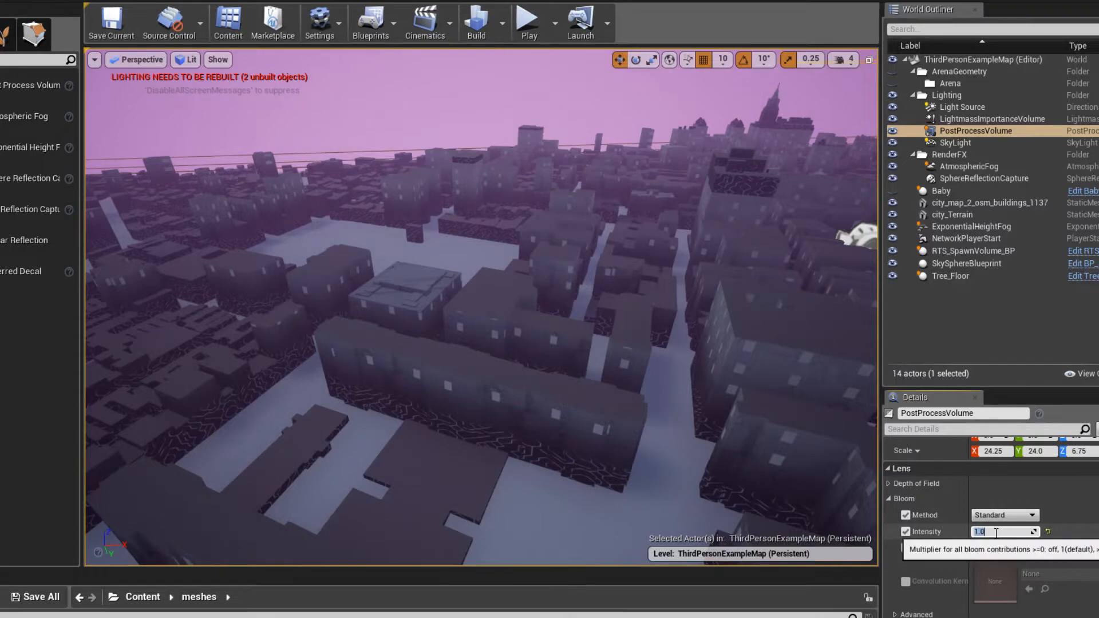
type("3")
key("Return")
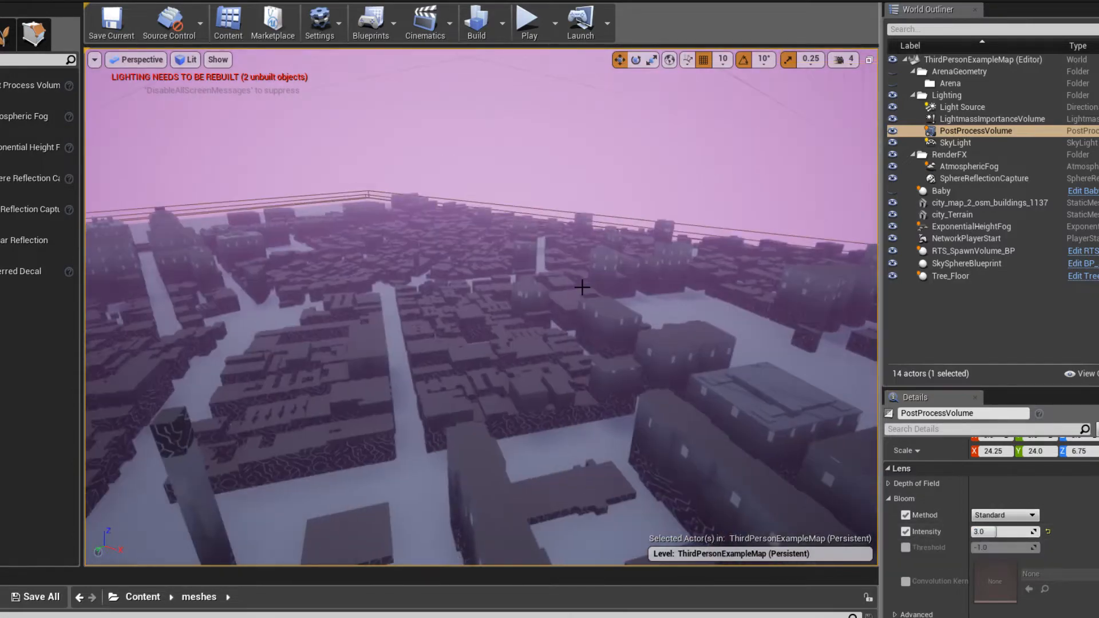
- Inspect the bloom effect across the city from several viewpoints and check the stream's live chat
right_click_drag(582, 287, 281, 274)
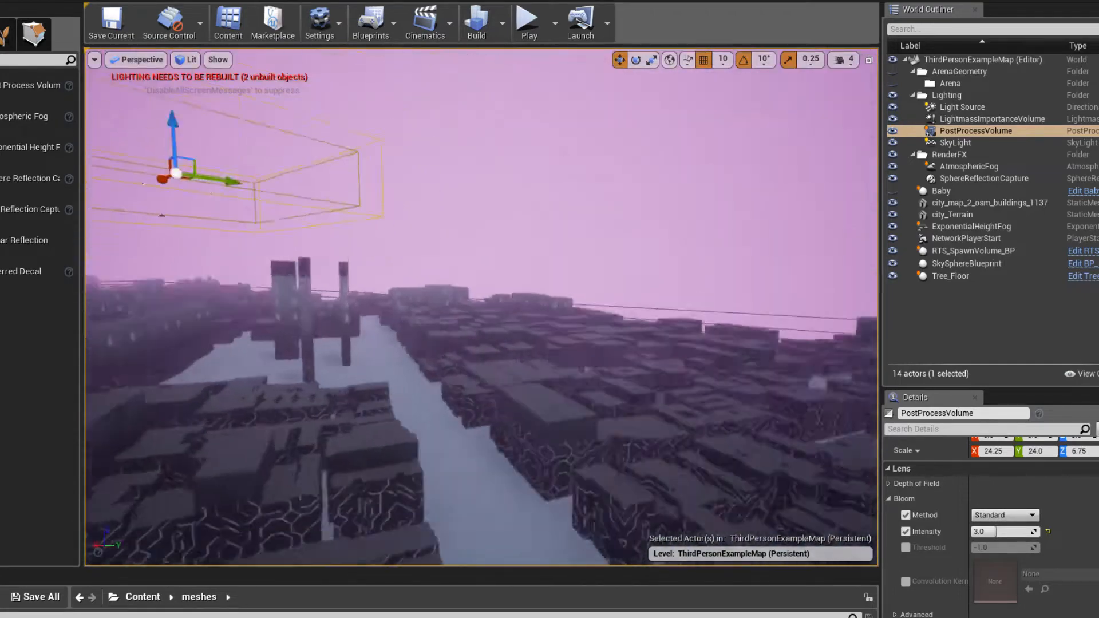
right_click_drag(876, 452, 811, 469)
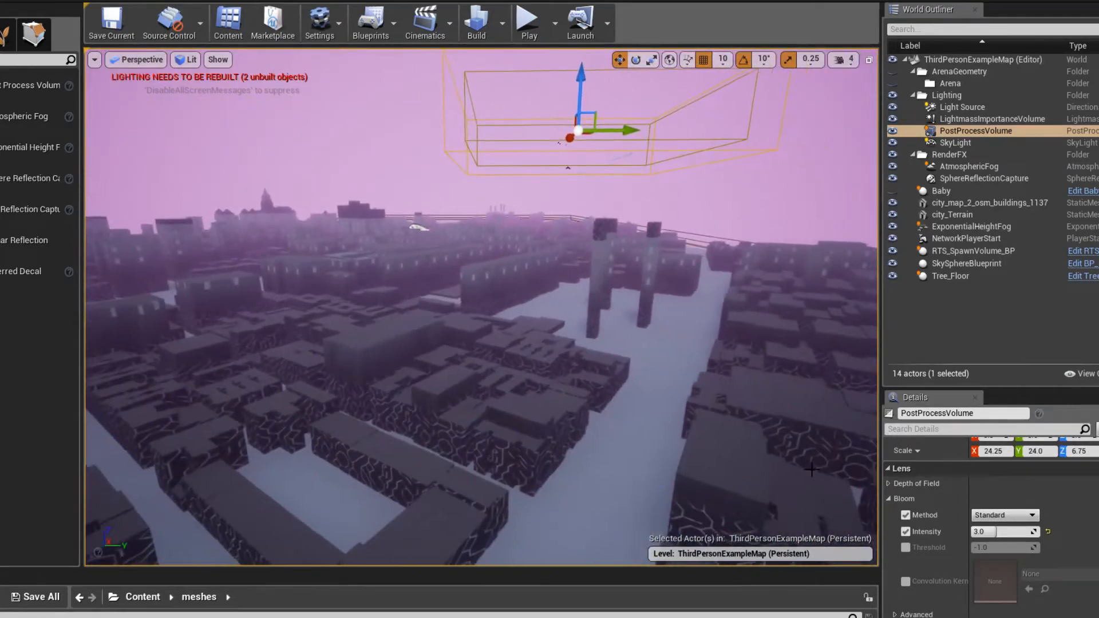
scroll(1023, 566, "down", 4)
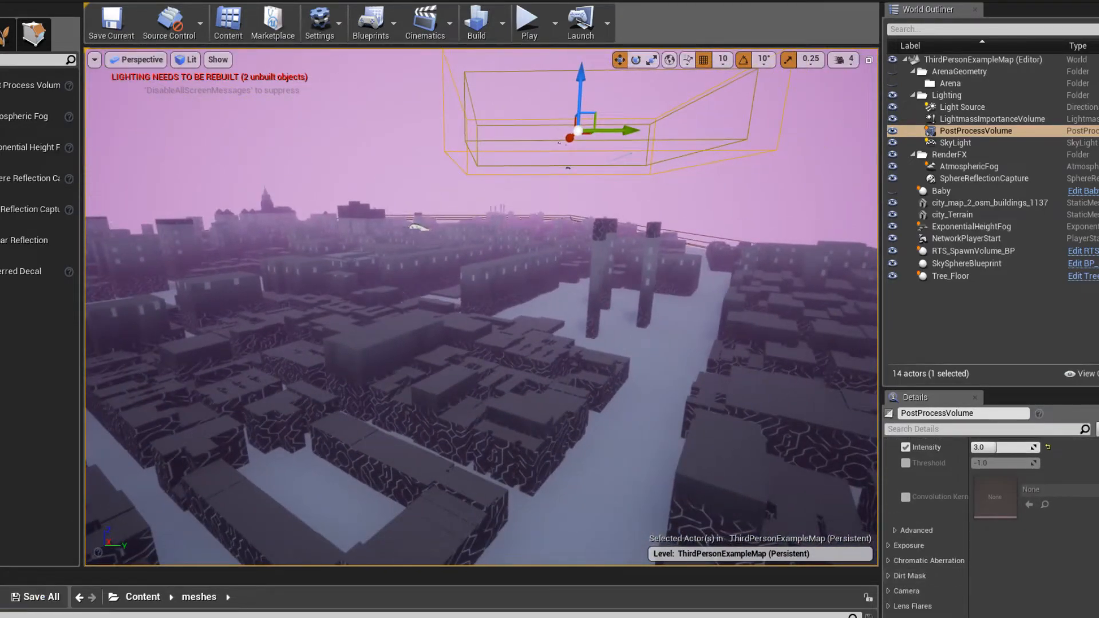
left_click(23, 601)
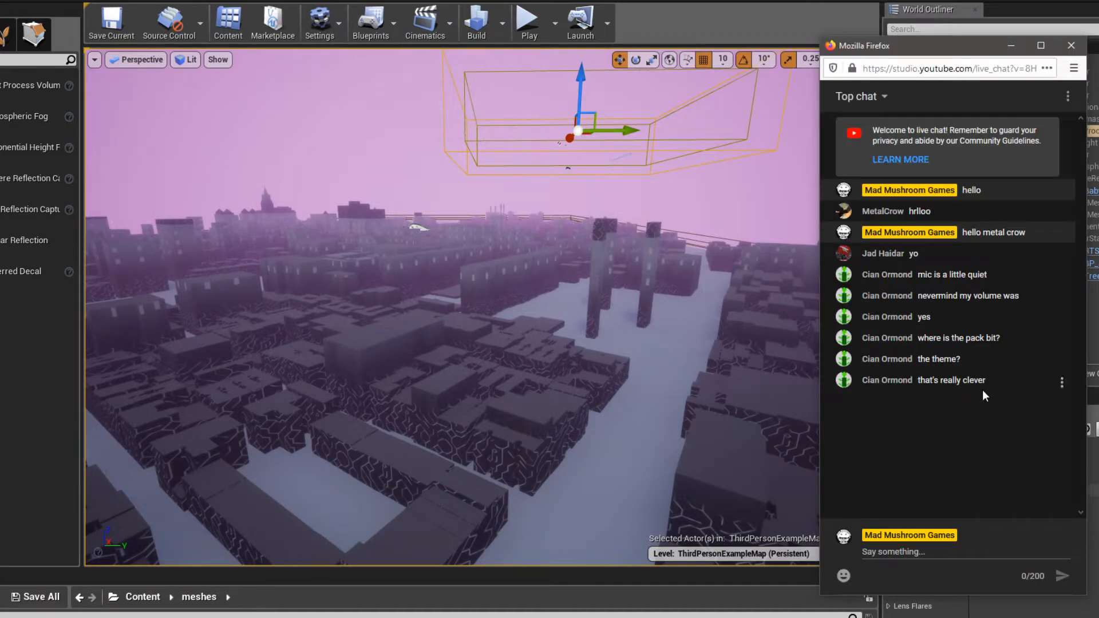
right_click_drag(608, 318, 576, 371)
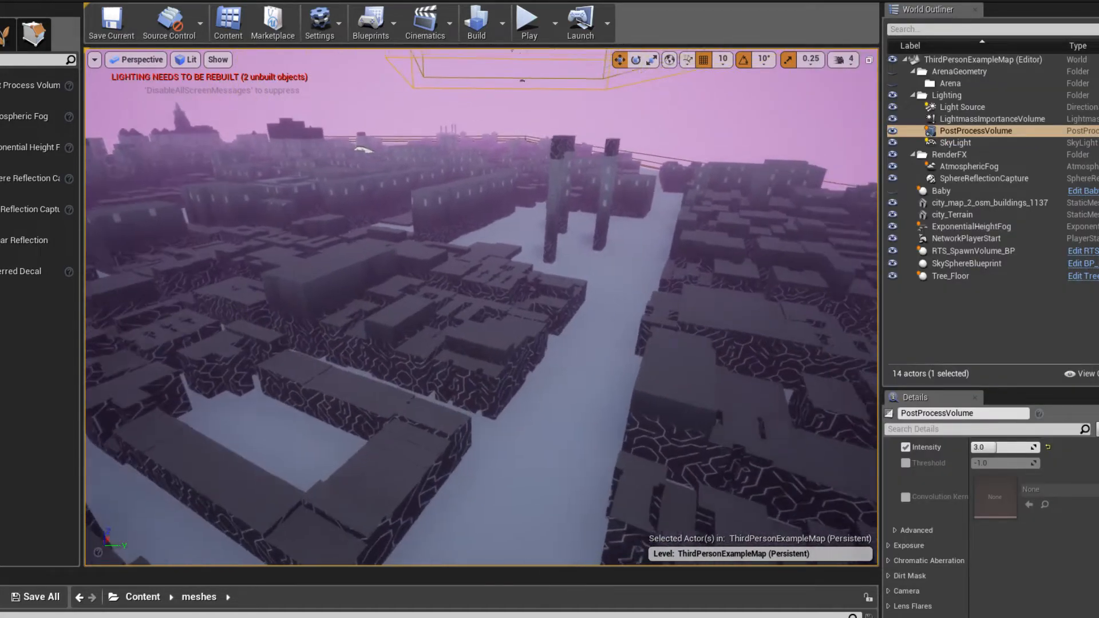
left_click(567, 375)
right_click_drag(612, 335, 525, 360)
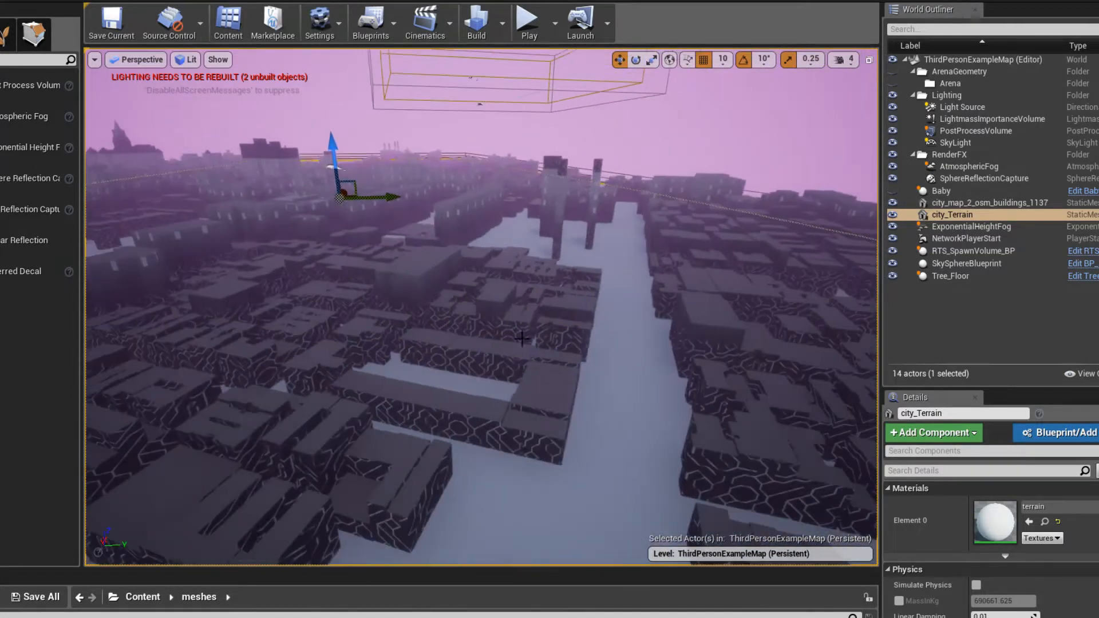
- Select the city buildings mesh, reveal the meshes folder's assets and open the wall material
left_click(521, 339)
scroll(1024, 545, "down", 3)
scroll(1024, 545, "up", 2)
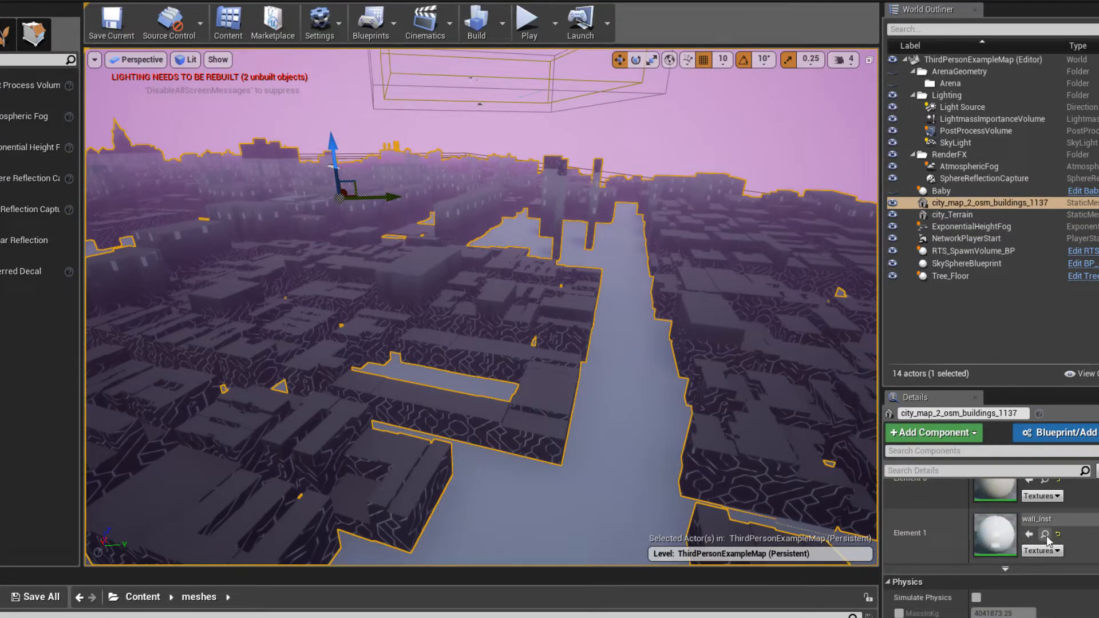
right_click_drag(625, 479, 571, 520)
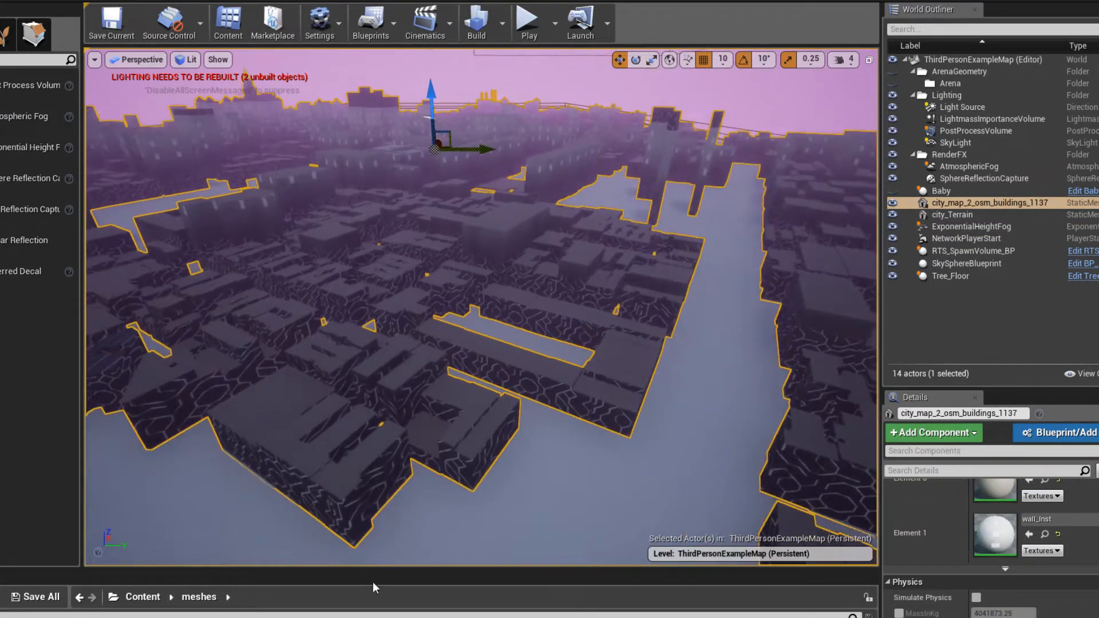
left_click_drag(373, 569, 367, 393)
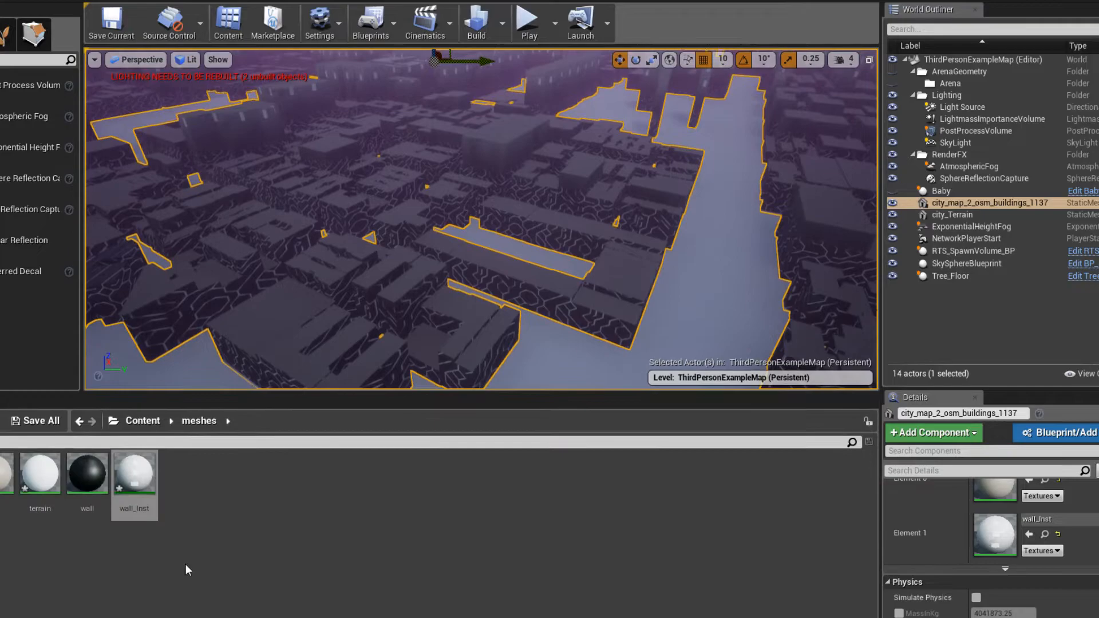
left_click(140, 494)
double_click(80, 477)
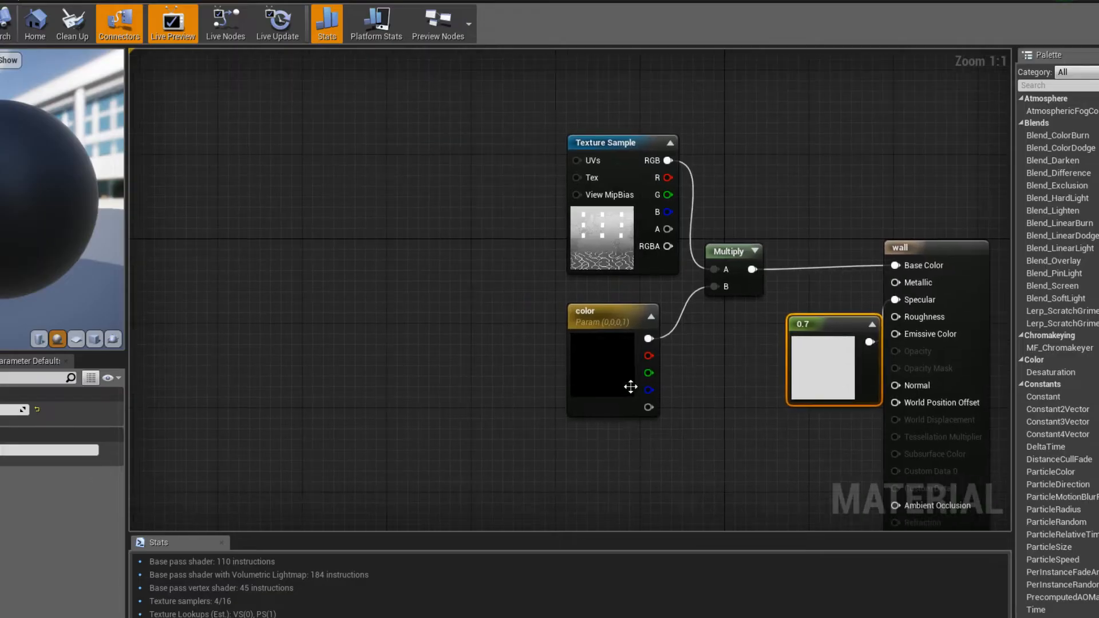
- Rearrange the wall graph, moving the 0.7 constant above the Multiply node and the Texture Sample below the color parameter
left_click(625, 373)
left_click_drag(520, 427, 726, 237)
left_click_drag(727, 251, 442, 237)
left_click_drag(834, 366, 525, 172)
right_click_drag(518, 255, 725, 267)
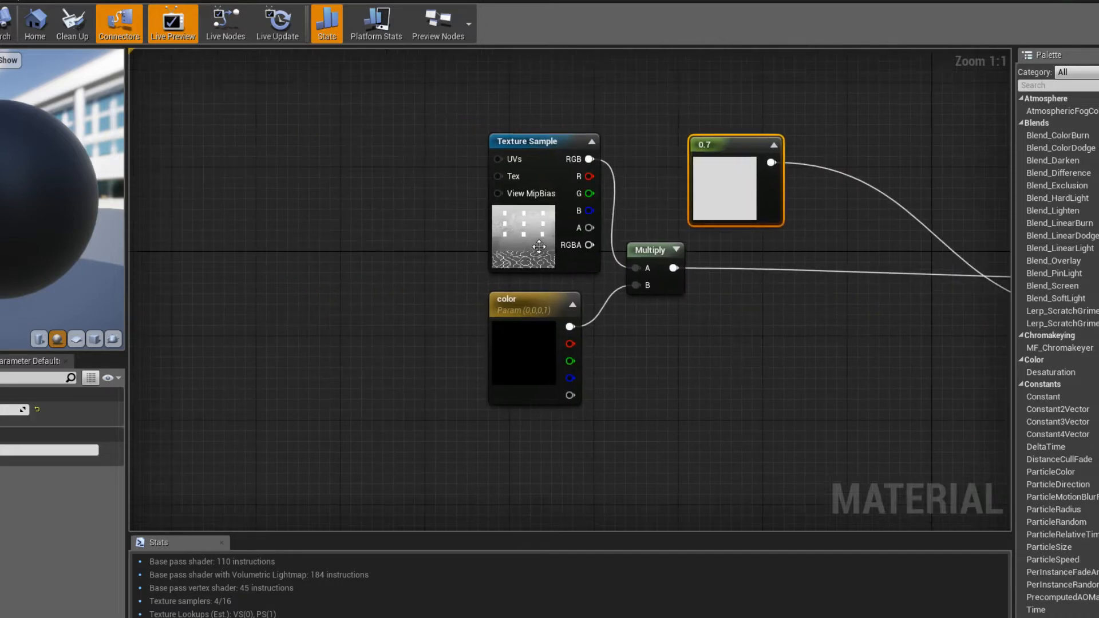
left_click(531, 236)
right_click_drag(532, 236, 615, 150)
left_click_drag(615, 150, 372, 470)
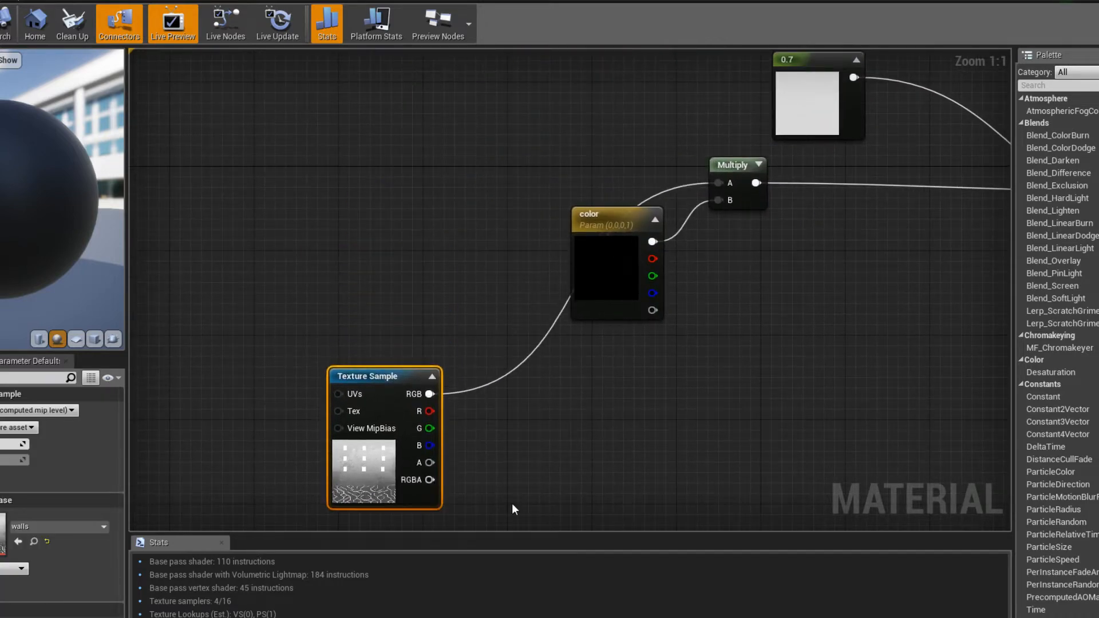
right_click_drag(537, 443, 520, 356)
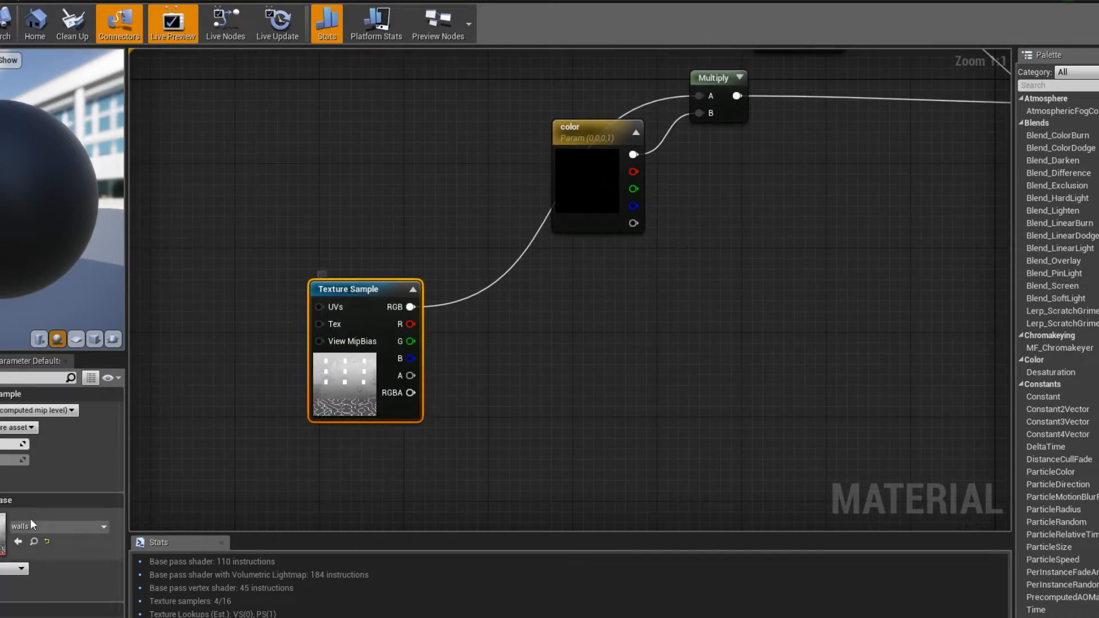
- Open the walls texture, examine its individual color and alpha channels, and return to the wall material graph
double_click(2, 525)
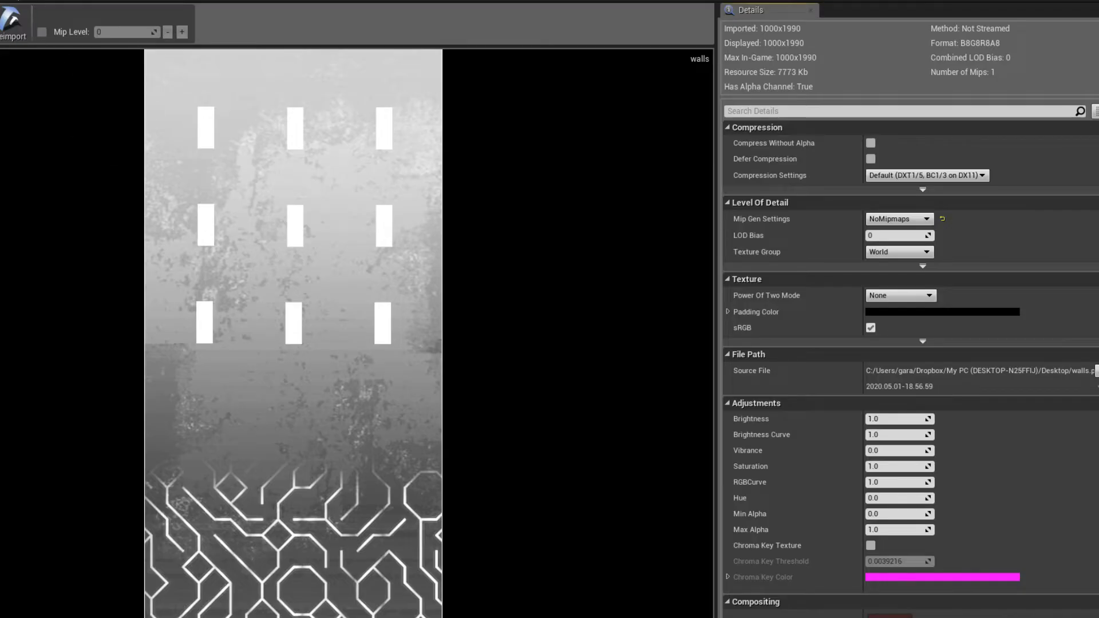
left_click(0, 89)
left_click(0, 103)
left_click(0, 119)
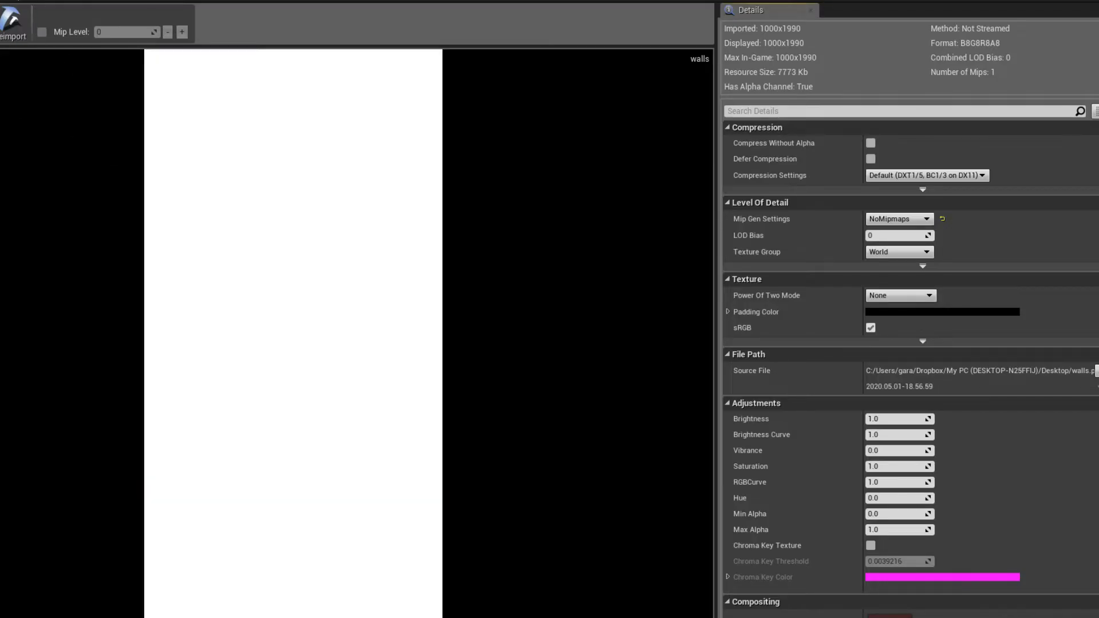
left_click(0, 118)
left_click(0, 118)
left_click(0, 119)
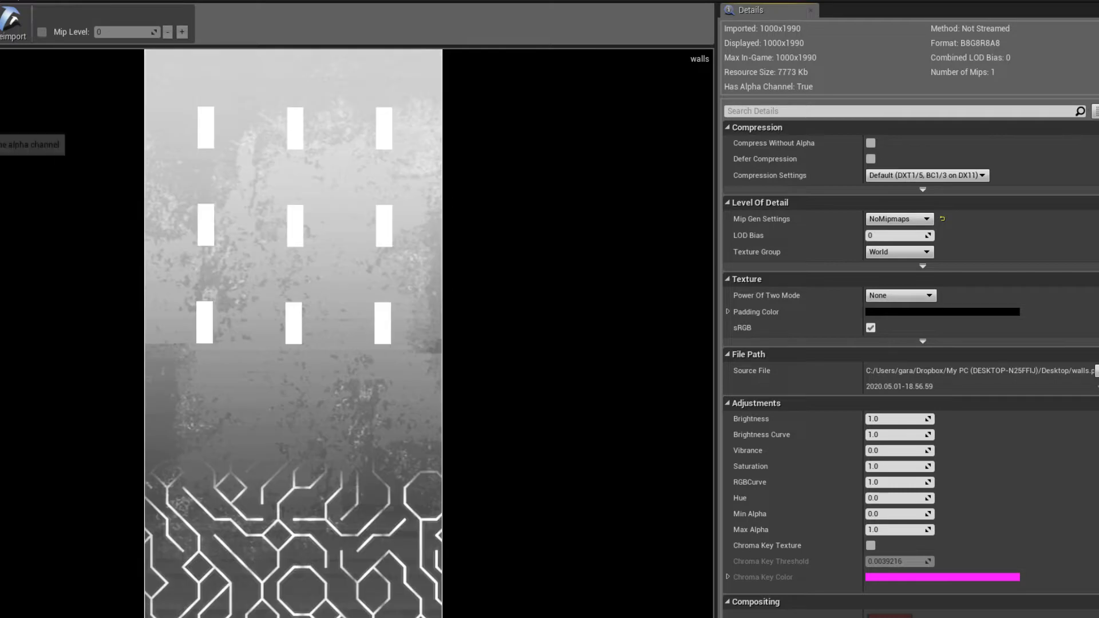
left_click(0, 134)
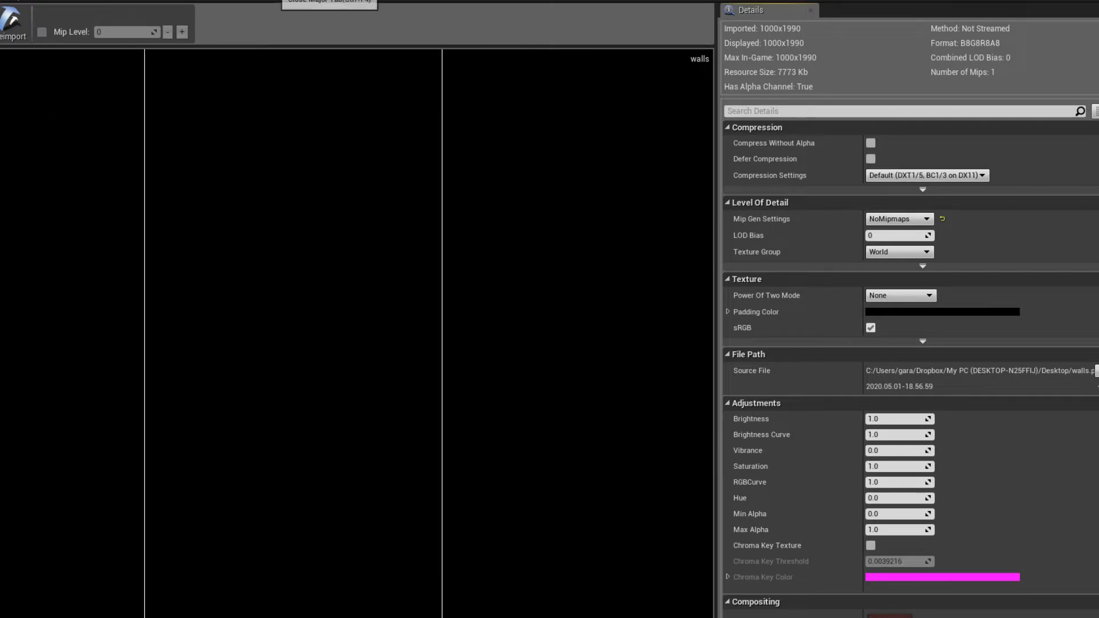
left_click(274, 0)
- Try a Sign node on the Texture Sample's blue output and place it beside the sample to preview its result
right_click_drag(588, 417, 583, 381)
left_click(583, 381)
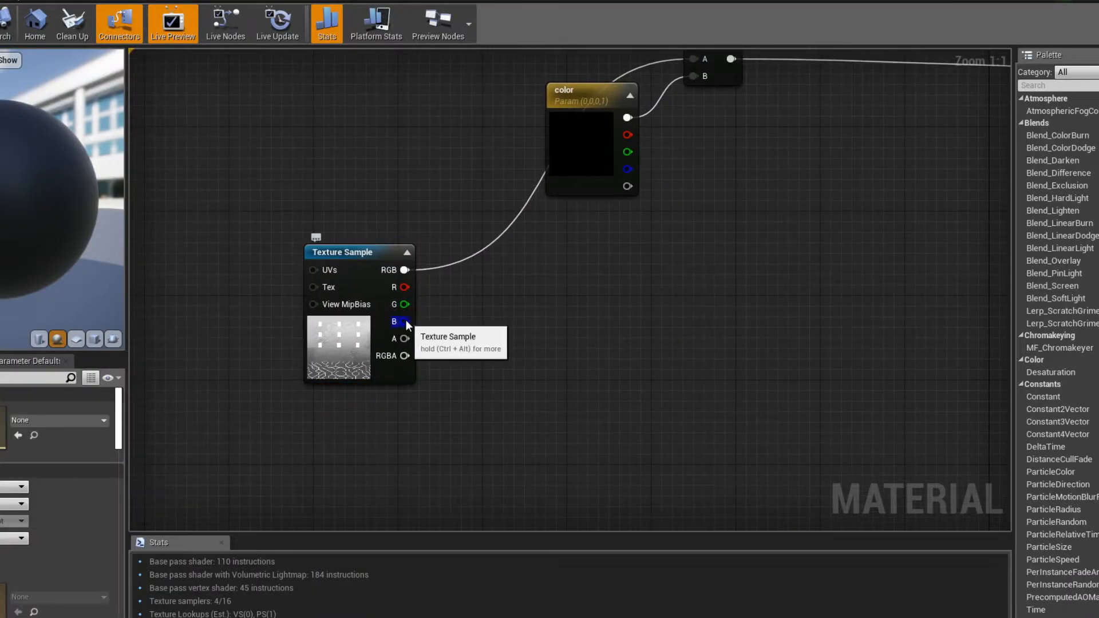
left_click_drag(405, 322, 540, 356)
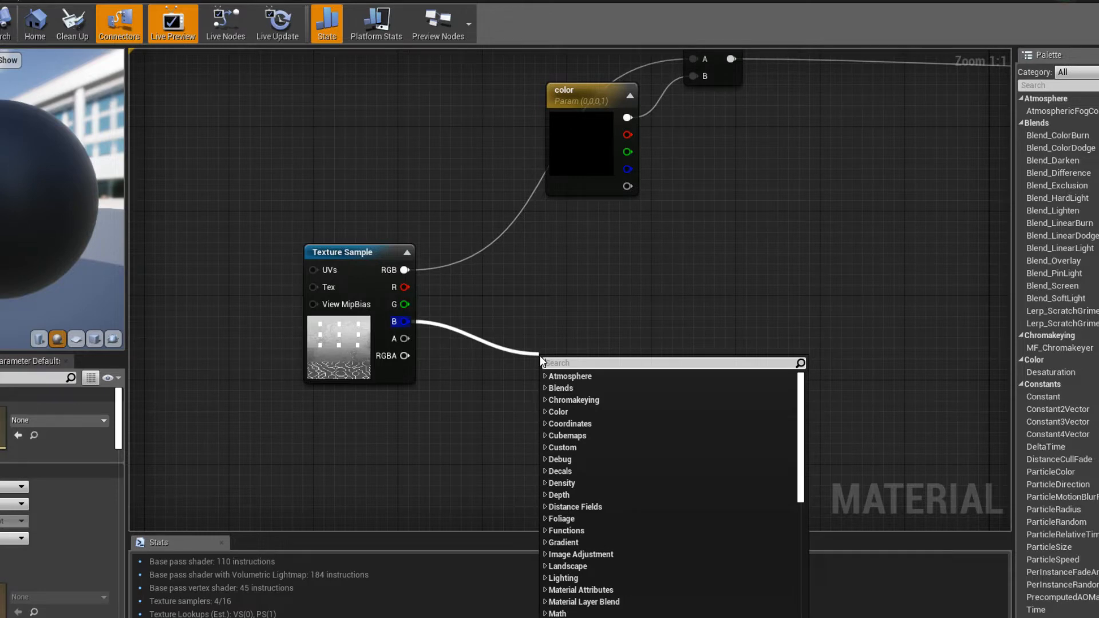
type("sig")
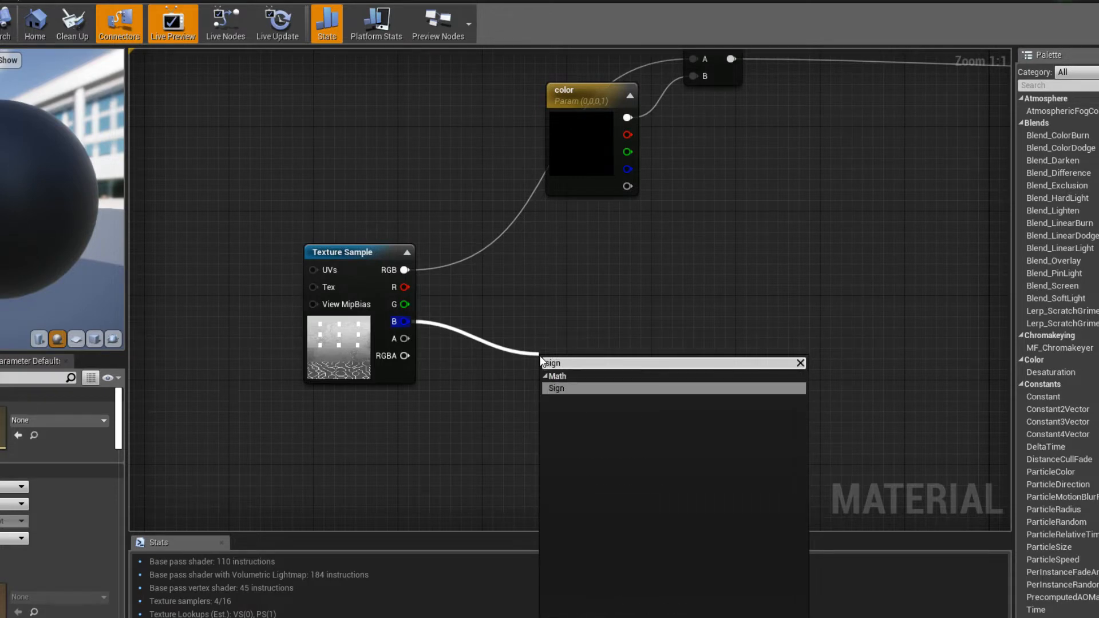
type("n")
key("Return")
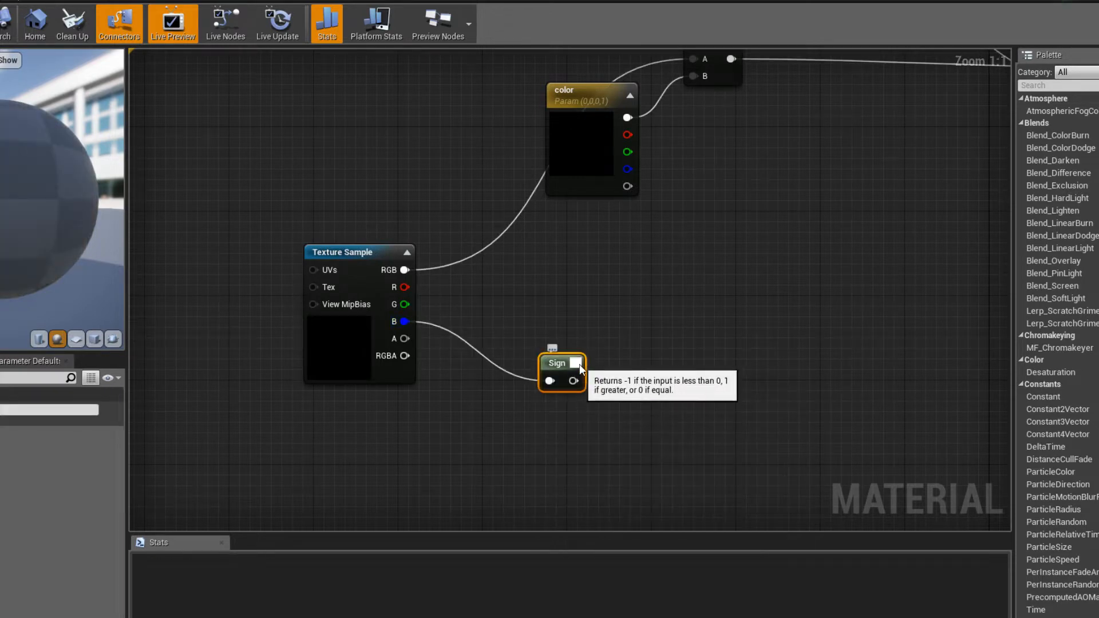
left_click_drag(556, 363, 504, 331)
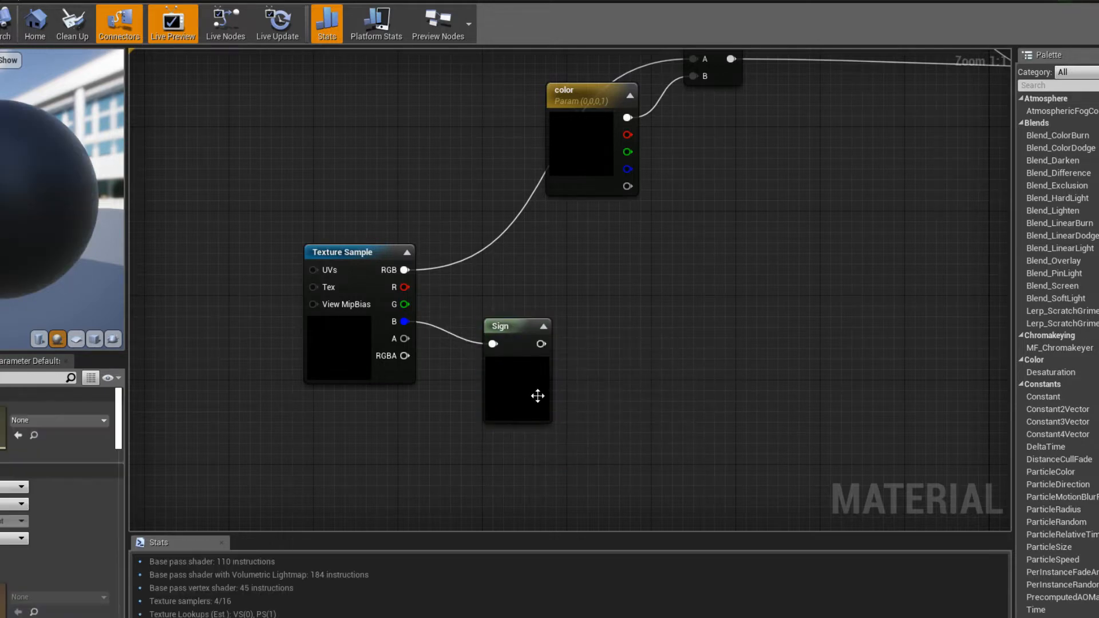
left_click_drag(535, 392, 512, 396)
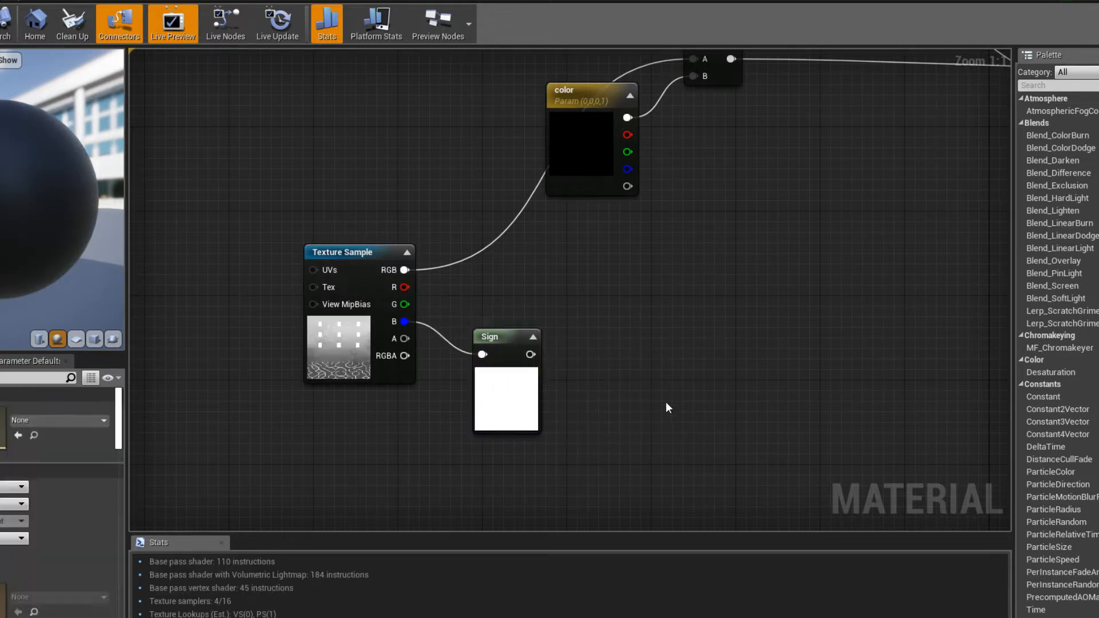
mouse_move(626, 405)
right_mouse_down()
mouse_move(610, 391)
mouse_move(615, 405)
right_mouse_up()
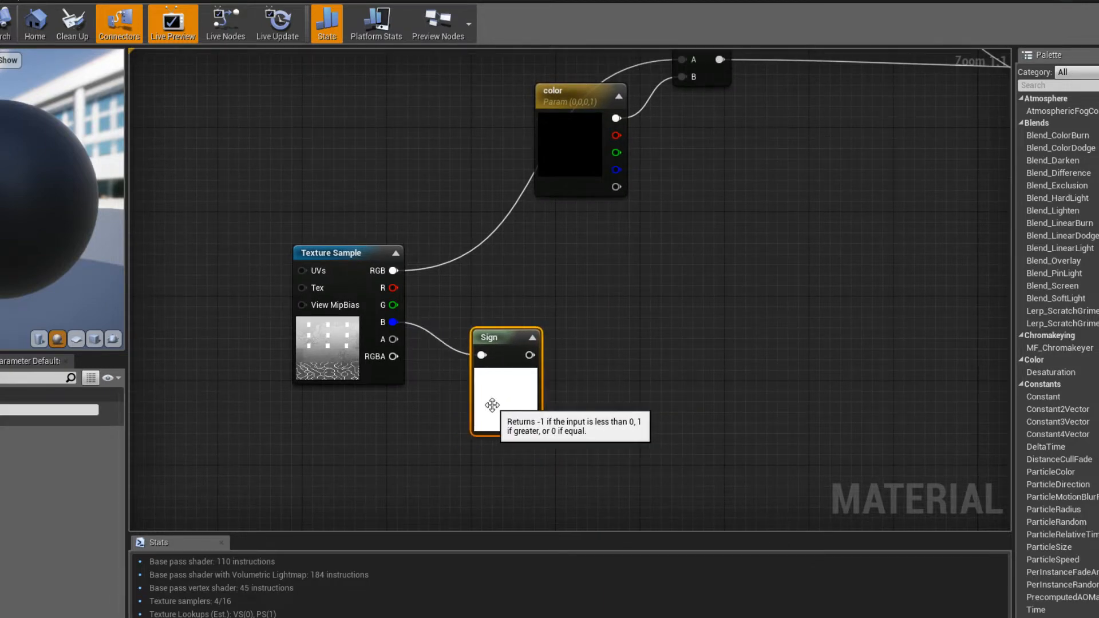
- Delete the Sign node connected to the Texture Sample's blue output
right_click_drag(621, 418, 645, 390)
left_click(573, 268)
left_click_drag(532, 371, 587, 393)
key("Delete")
right_click_drag(440, 298, 460, 304)
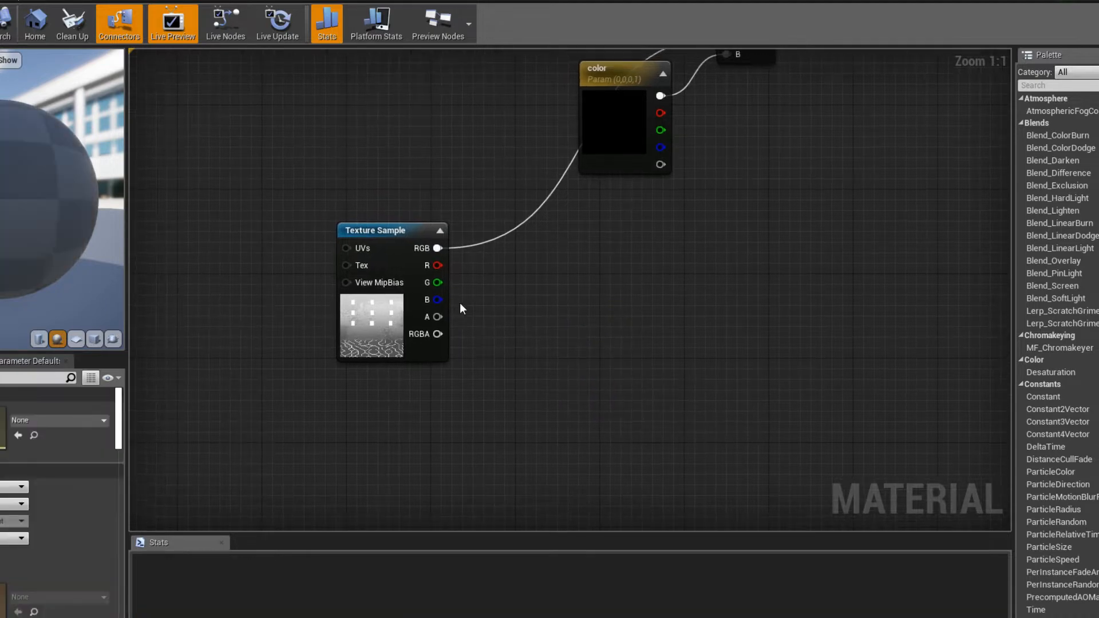
- Try inverting the Texture Sample's blue output with a OneMinus node, inspect its preview, and delete the node
left_click_drag(572, 341, 572, 341)
type("one min")
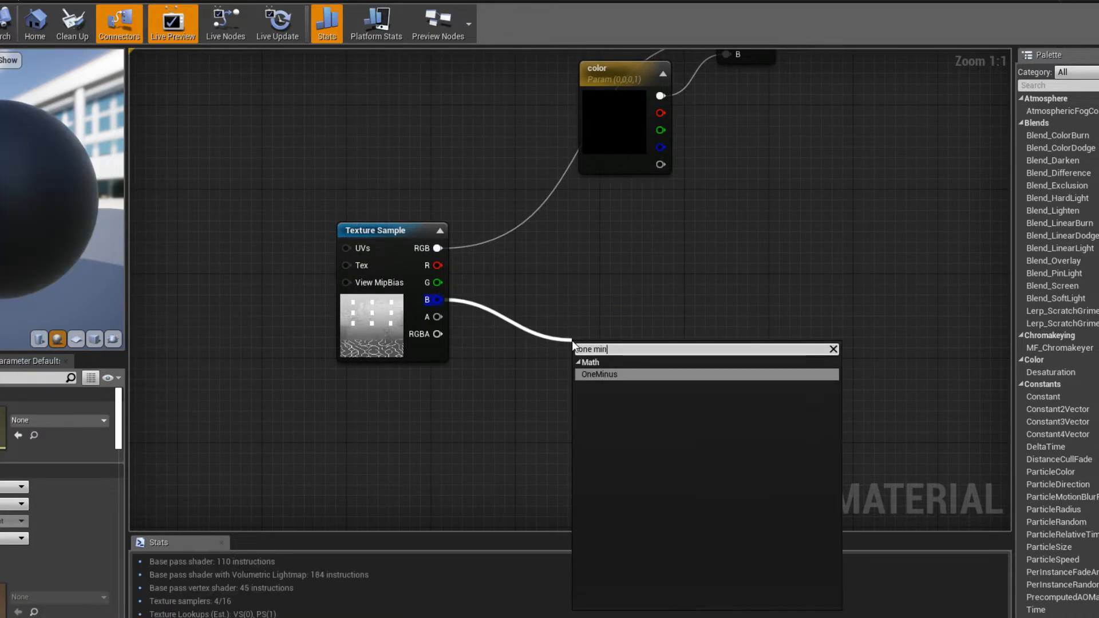
key("Return")
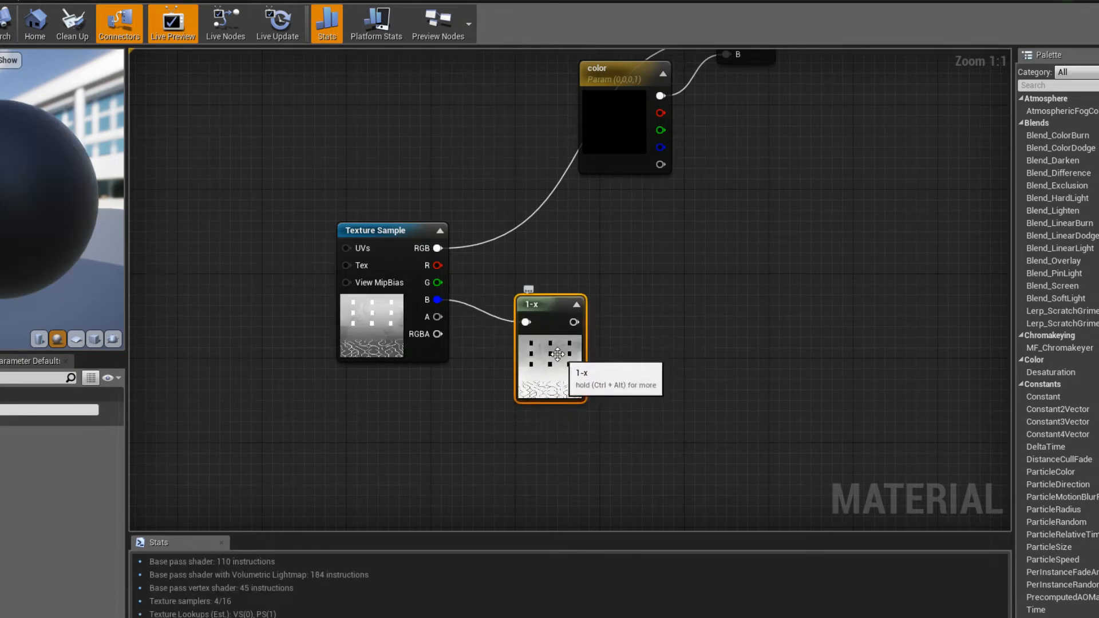
left_click_drag(554, 356, 549, 369)
left_click(625, 414)
right_click_drag(620, 414, 591, 392)
mouse_move(515, 368)
left_mouse_down()
mouse_move(537, 362)
mouse_move(506, 363)
left_mouse_up()
right_click_drag(530, 369, 530, 401)
left_click_drag(496, 370, 517, 393)
key("Delete")
- Add a second Multiply node in the open area below the color parameter
right_click_drag(516, 384, 325, 369)
right_click_drag(229, 304, 384, 378)
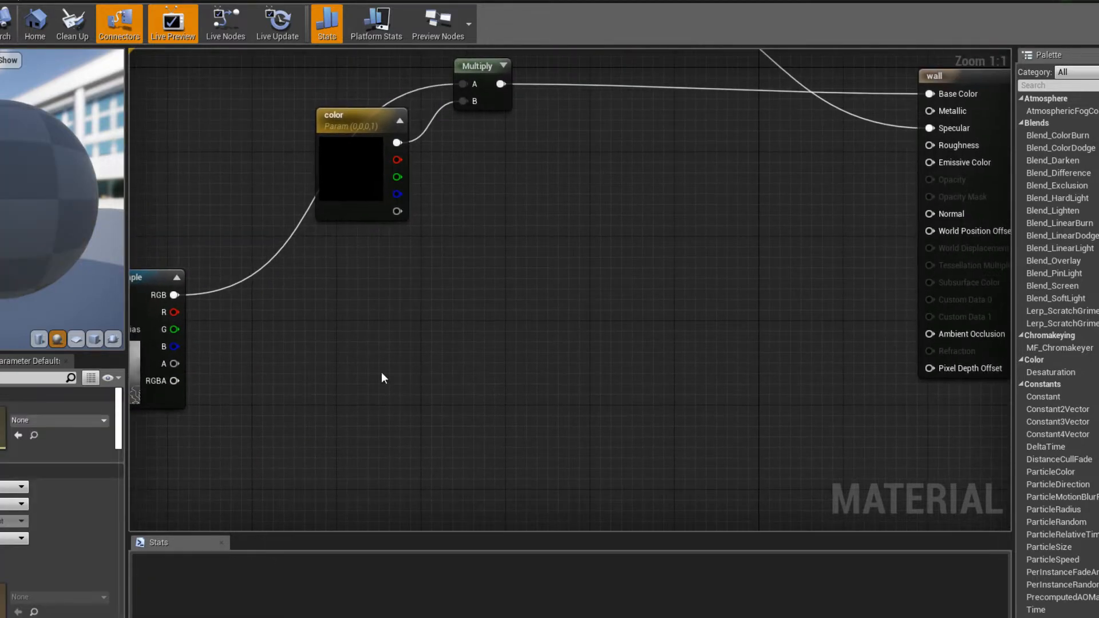
left_click(537, 330)
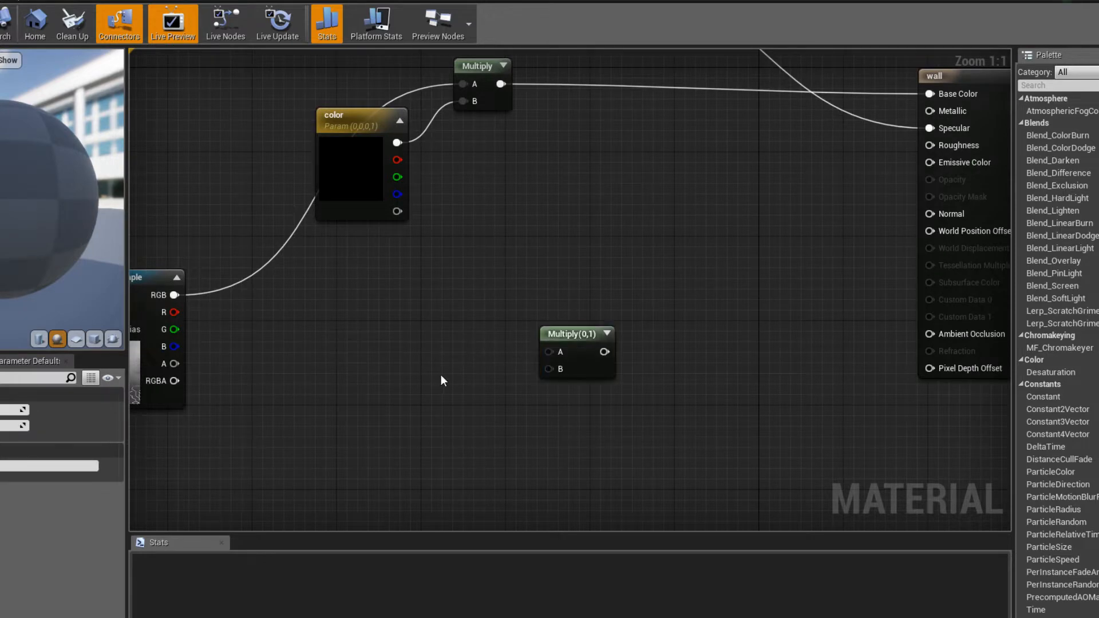
left_click_drag(581, 335, 605, 408)
right_click_drag(514, 367, 518, 408)
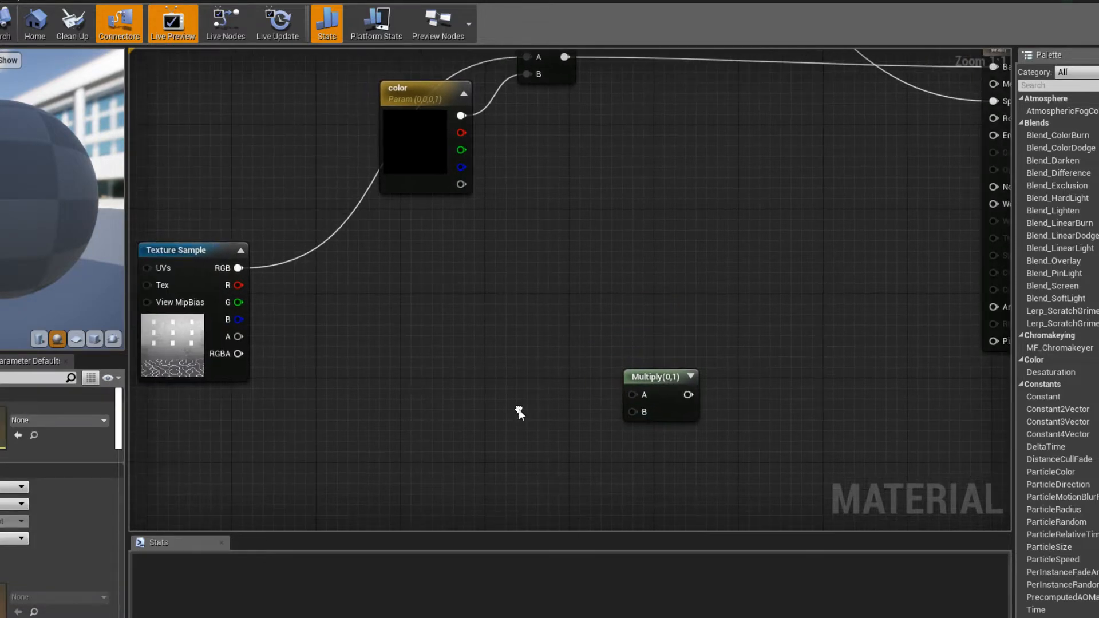
- Duplicate the color parameter, place the copy above the new Multiply node, and rename it emissive
left_click(436, 177)
right_click_drag(512, 270, 469, 276)
key("ctrl+c")
key("ctrl+v")
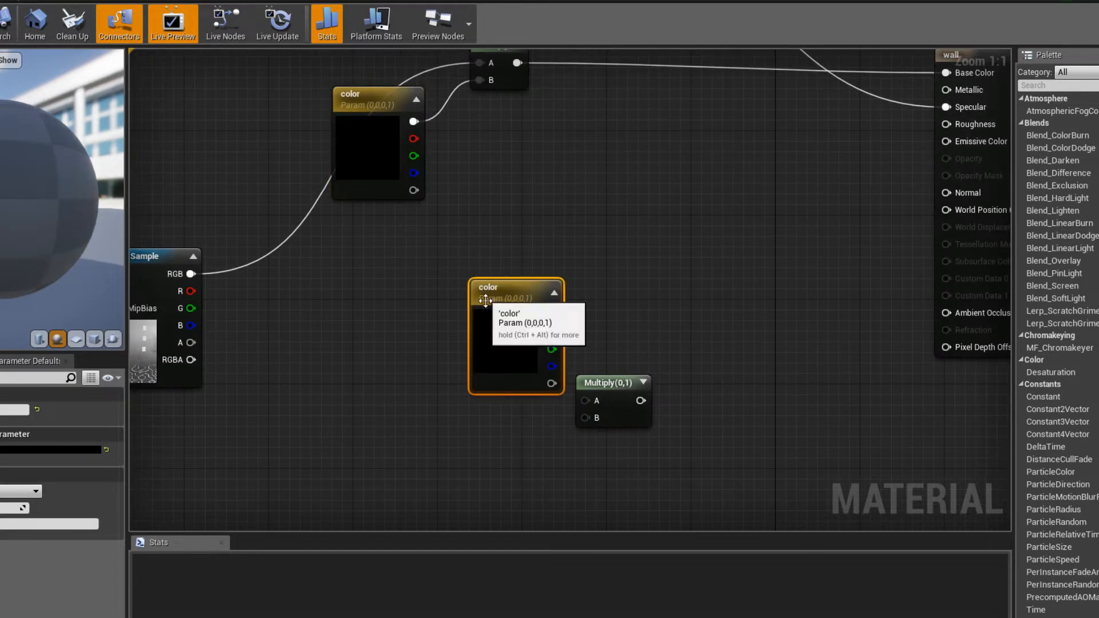
left_click_drag(493, 334, 475, 274)
double_click(461, 220)
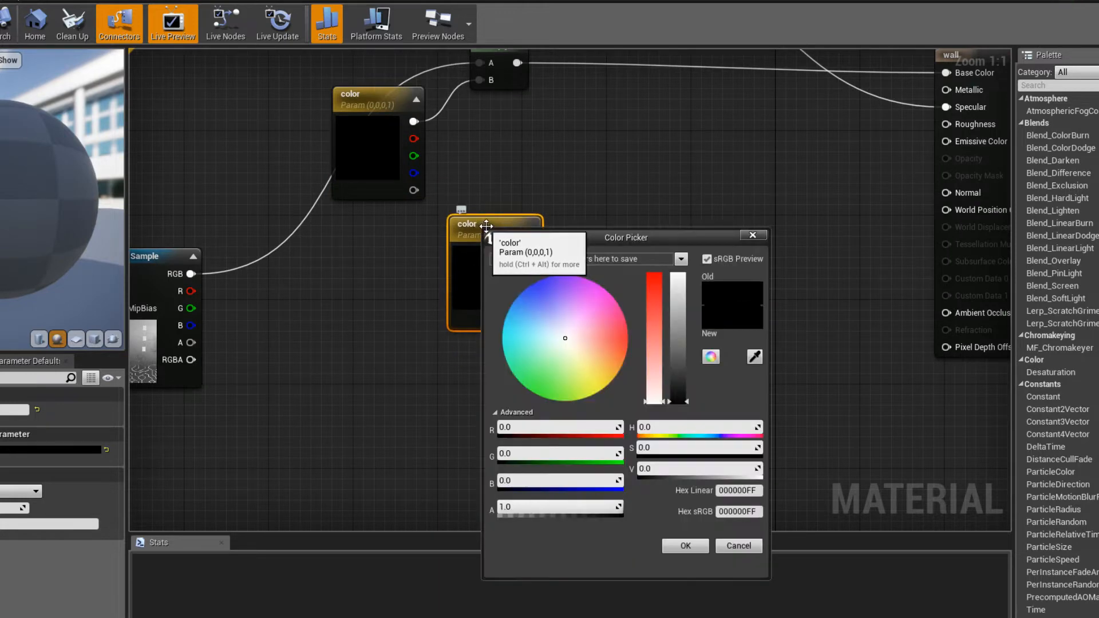
left_click(756, 235)
right_click(482, 224)
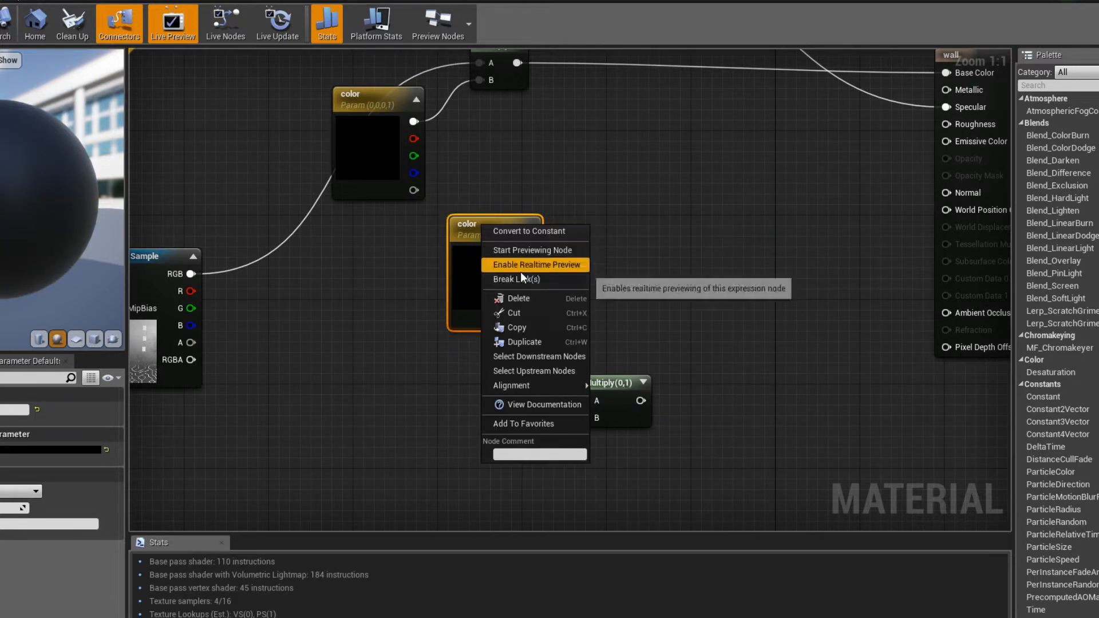
left_click(452, 310)
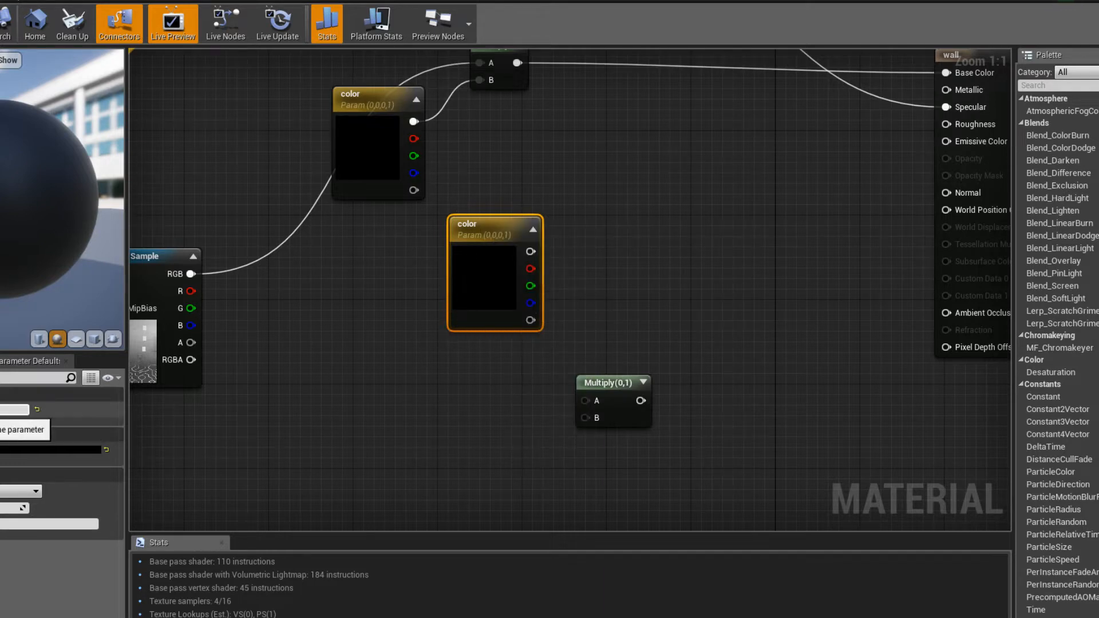
key("Return")
- Multiply emissive by the Texture Sample's blue output, feed the result into the wall's Emissive Color, and save the material
left_click_drag(530, 251, 584, 399)
left_click_drag(191, 325, 596, 419)
right_click_drag(595, 418, 304, 474)
left_click_drag(325, 470, 645, 213)
right_click_drag(288, 359, 782, 329)
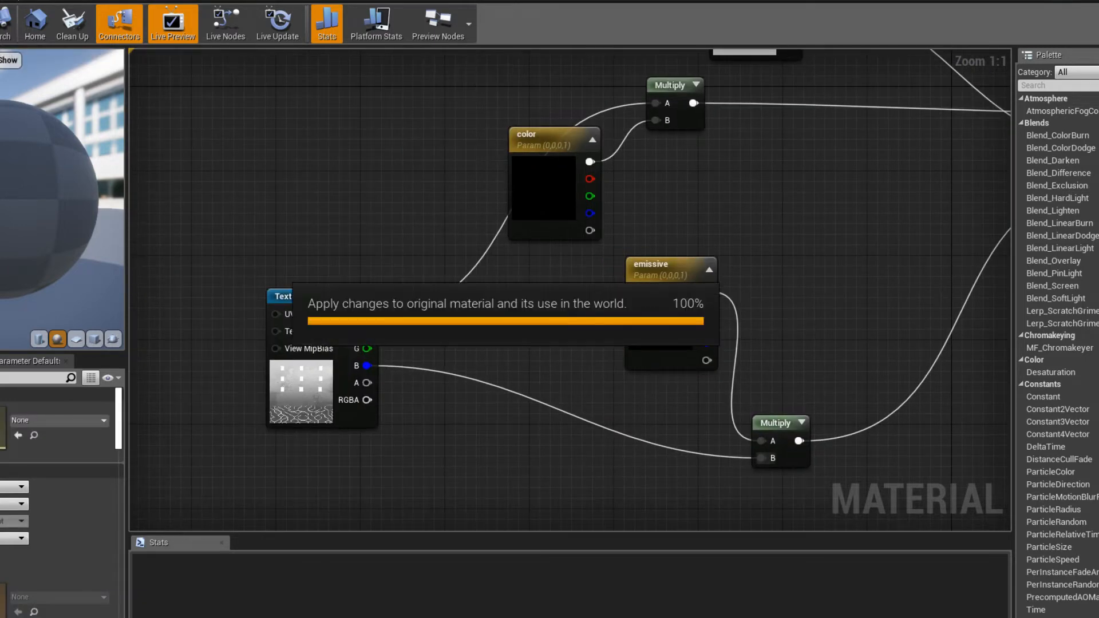
key("ctrl+s")
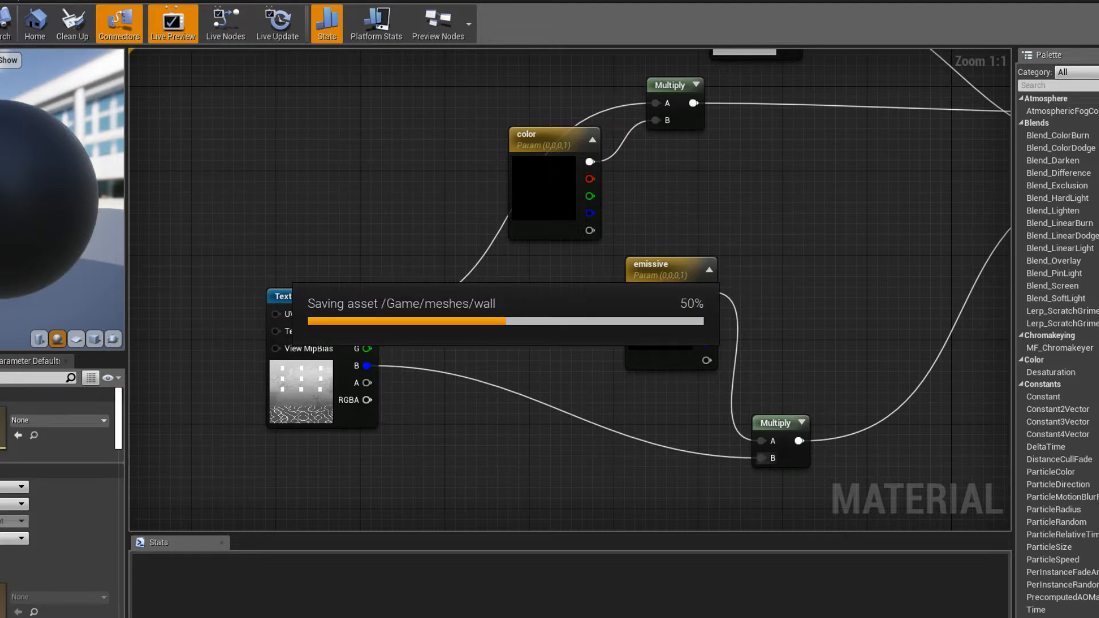
- Add a scalar constant beside the emissive node and convert it to a parameter
right_click_drag(596, 357, 422, 320)
mouse_move(469, 287)
left_mouse_down()
mouse_move(497, 294)
mouse_move(488, 286)
left_mouse_up()
right_click_drag(454, 303, 363, 326)
mouse_move(554, 275)
right_mouse_down()
mouse_move(547, 263)
mouse_move(542, 284)
right_mouse_up()
left_click(537, 321)
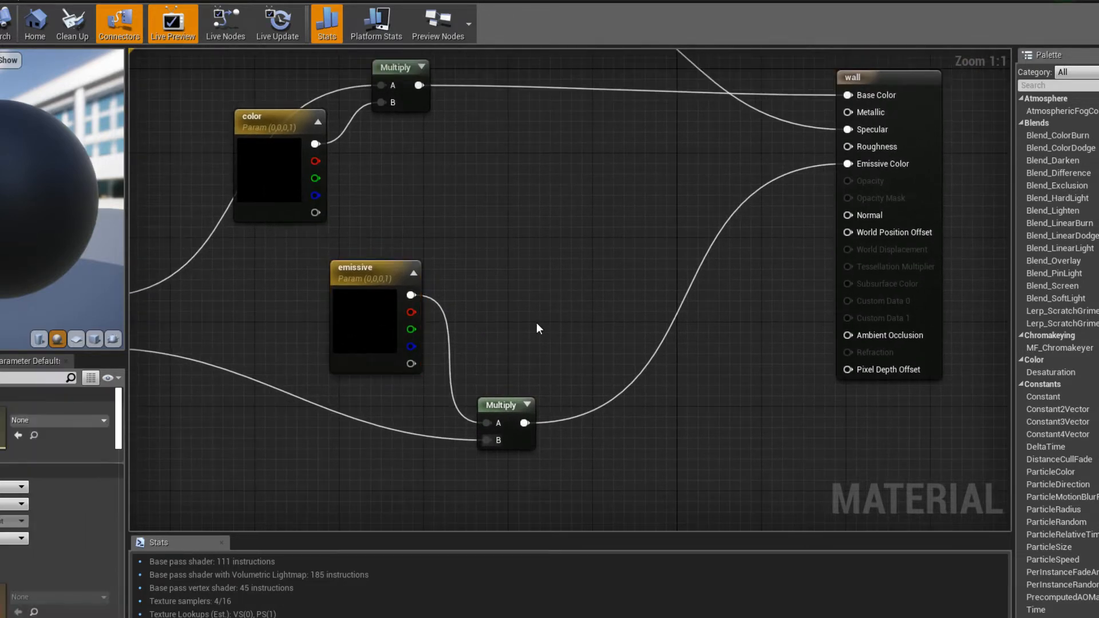
right_click_drag(537, 322, 545, 318)
left_click(538, 286)
right_click(541, 297)
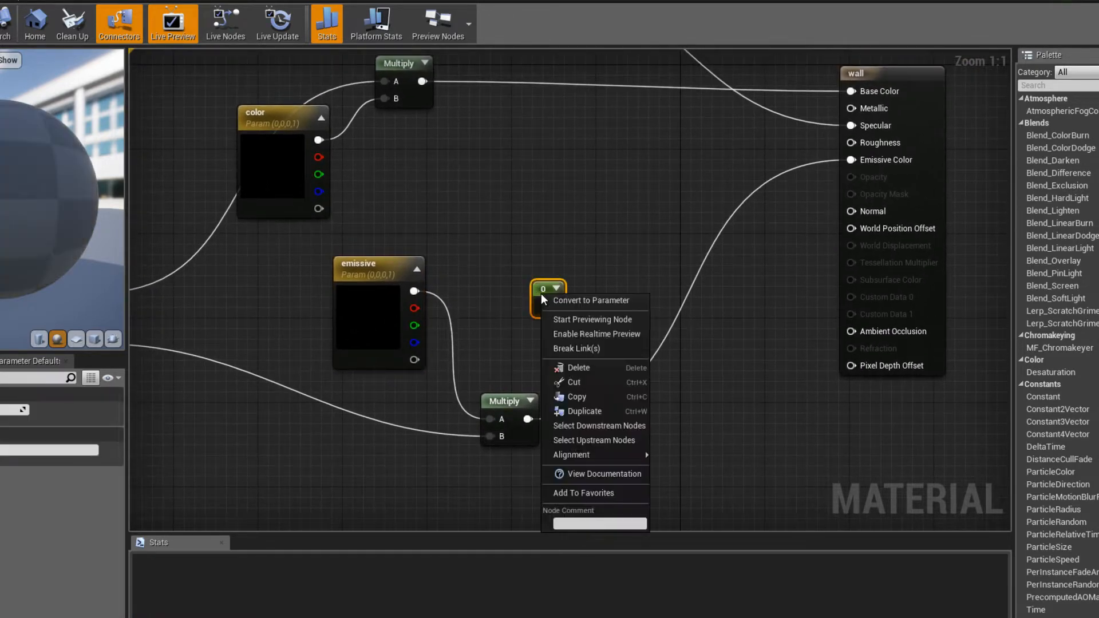
left_click(554, 305)
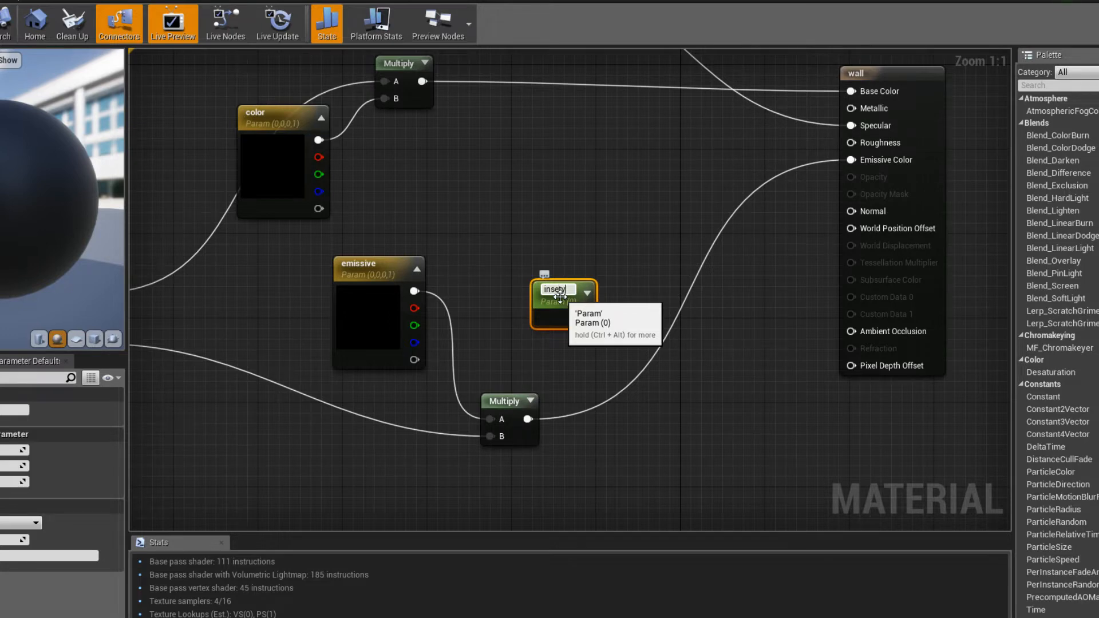
- Name the scalar parameter intensity and move it closer to the emissive node
key("BackSpace")
key("BackSpace")
key("BackSpace")
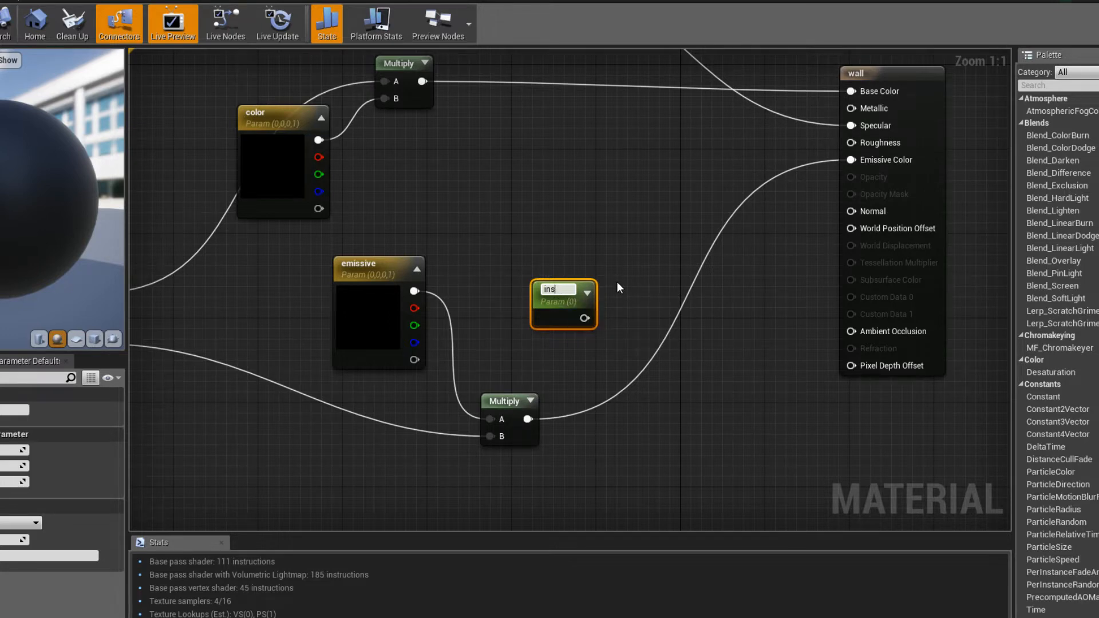
key("BackSpace")
type("tensity-")
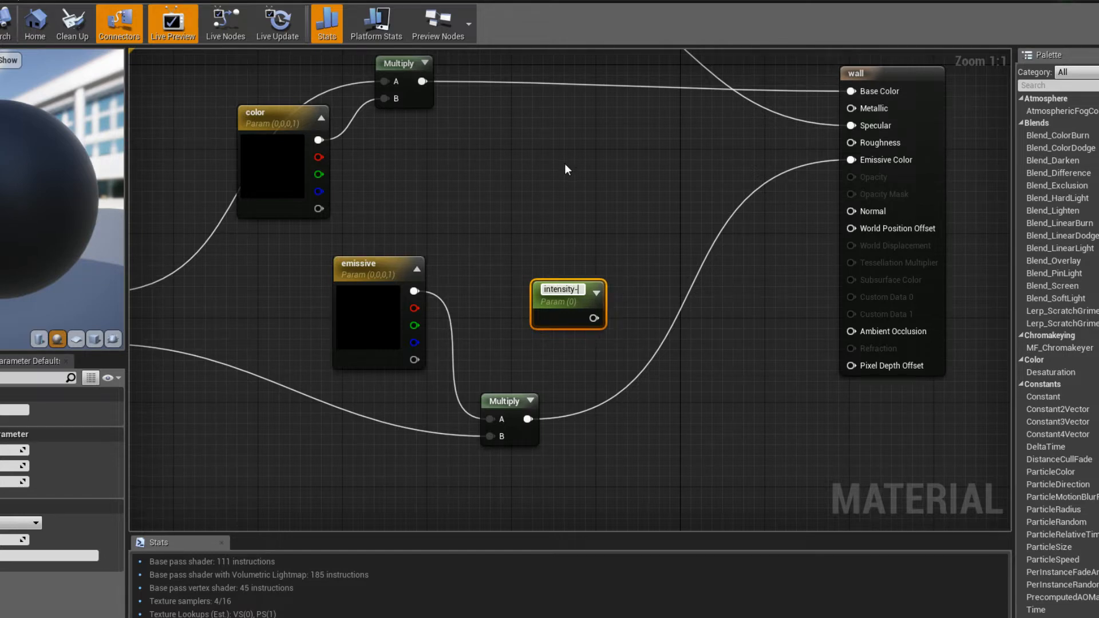
key("BackSpace")
key("Return")
left_click_drag(561, 326, 521, 325)
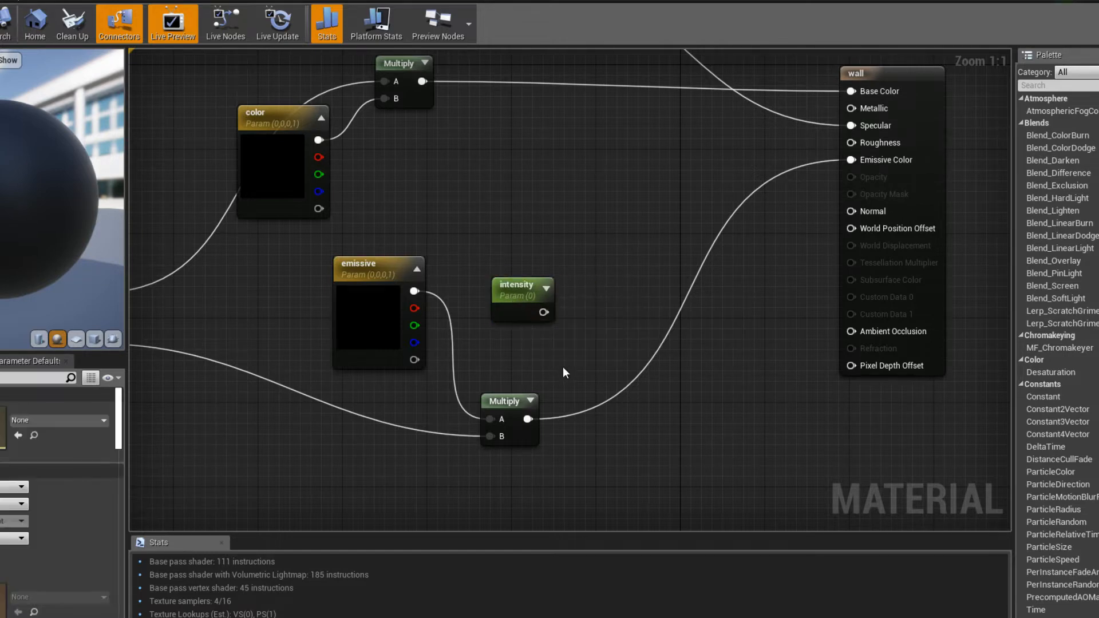
- Multiply intensity with the emissive Multiply's output through a new Multiply node into Emissive Color, and save the material
left_click(607, 370)
left_click_drag(626, 379, 630, 356)
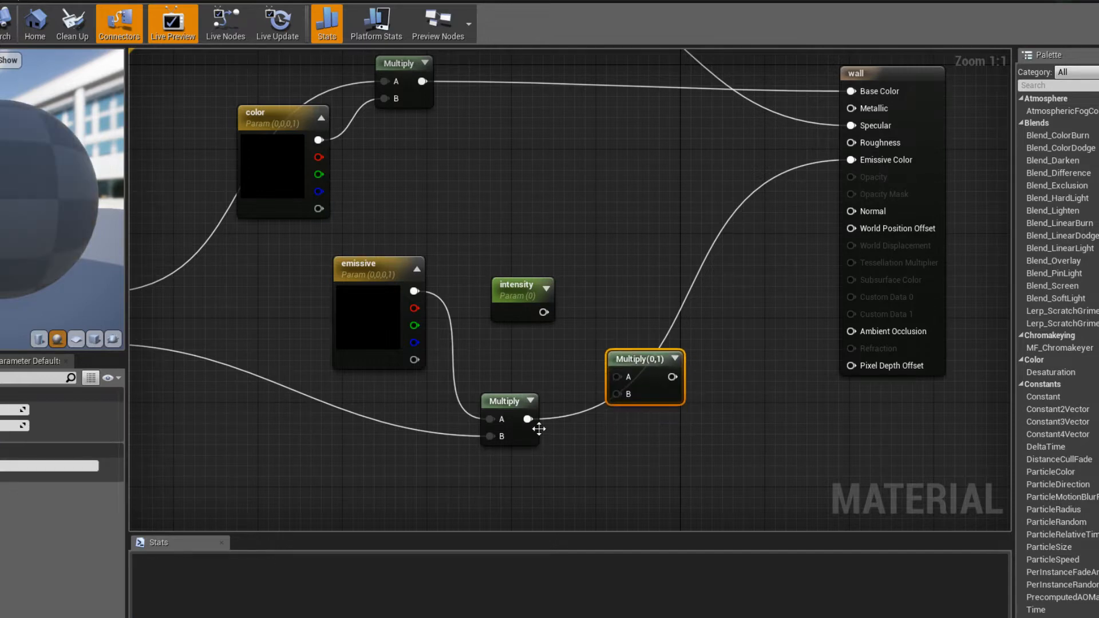
left_click_drag(527, 420, 616, 395)
left_click_drag(544, 312, 616, 377)
left_click(617, 329)
right_click_drag(276, 214, 459, 164)
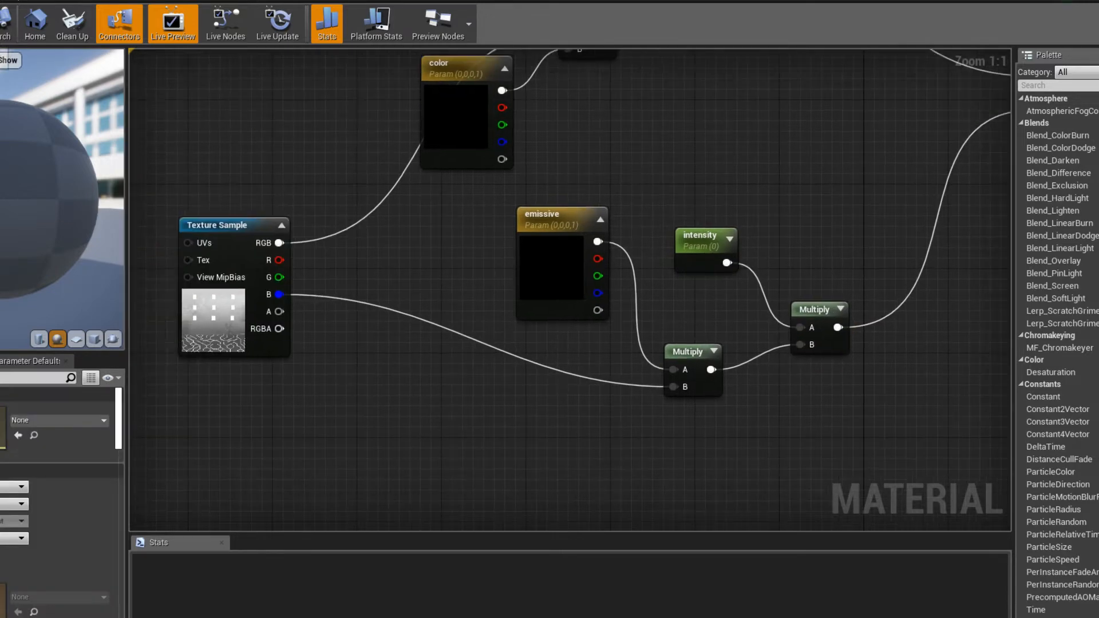
key("ctrl+s")
- Check the YouTube live chat window for viewer messages
left_click(22, 601)
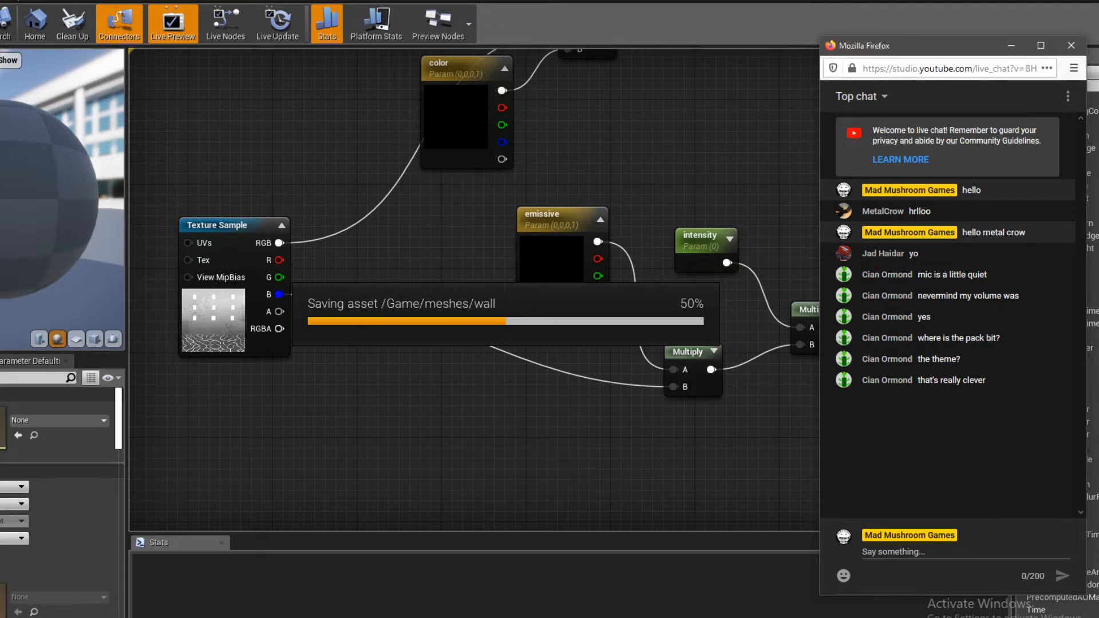
left_click(22, 601)
left_click(896, 47)
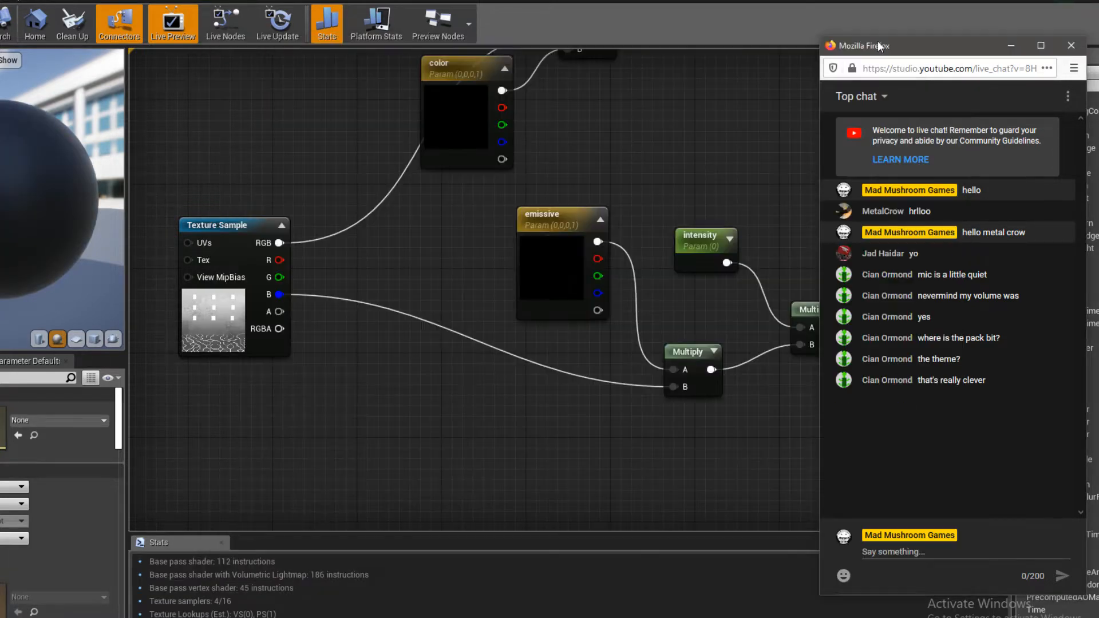
- Open the wall_Inst material instance, arrange its window beside the viewport, and enable its emissive override
right_click_drag(565, 412, 527, 425)
scroll(527, 425, "down", 1)
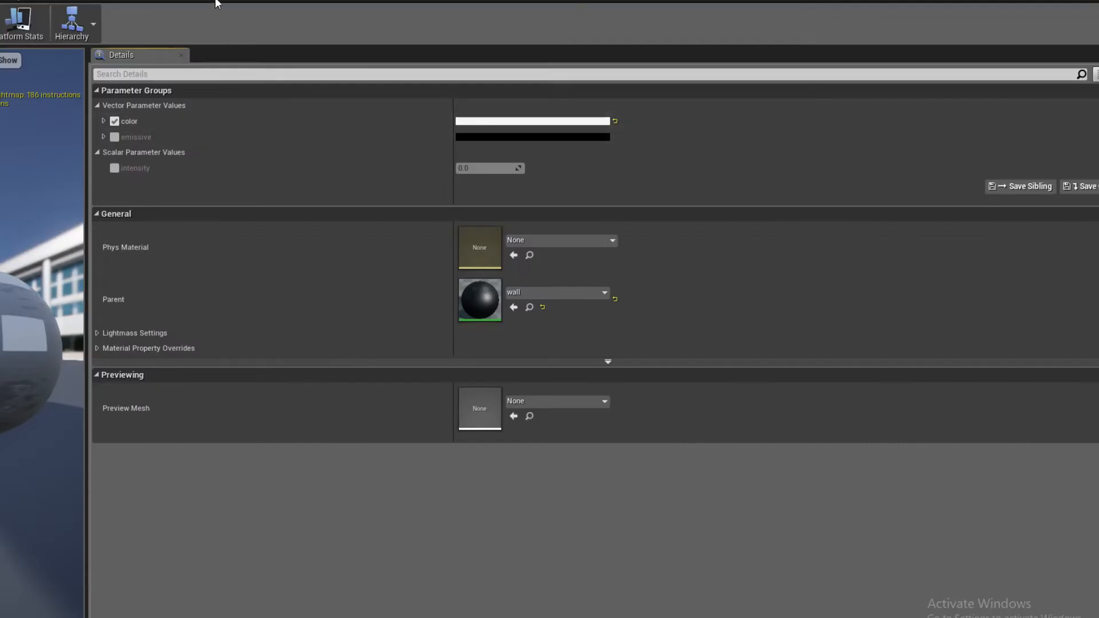
double_click(989, 538)
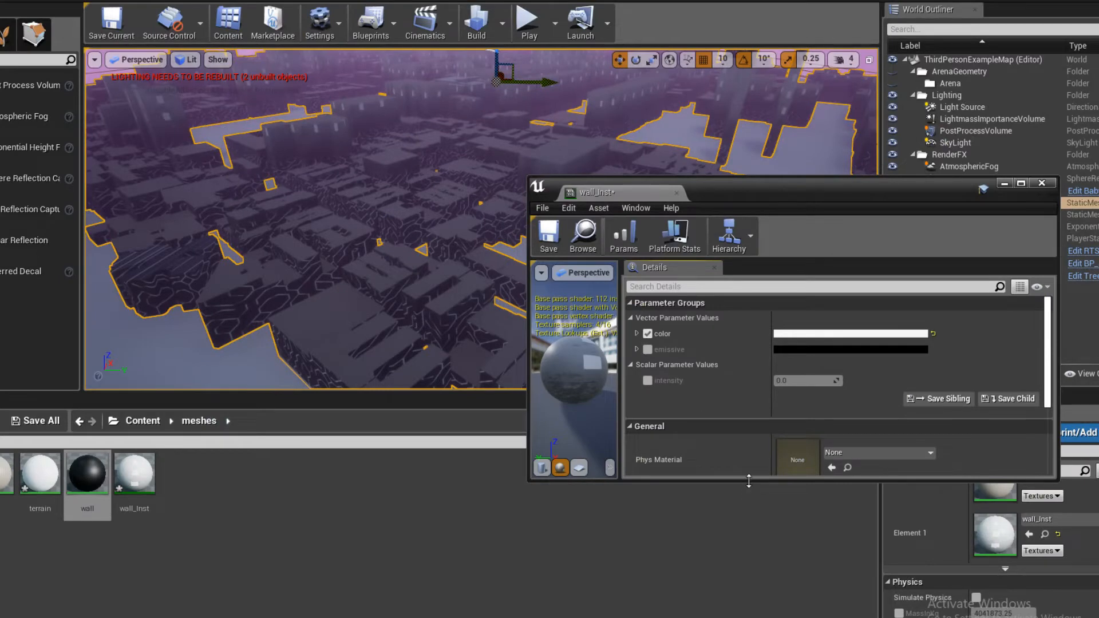
left_click_drag(749, 481, 750, 597)
left_click_drag(737, 194, 798, 146)
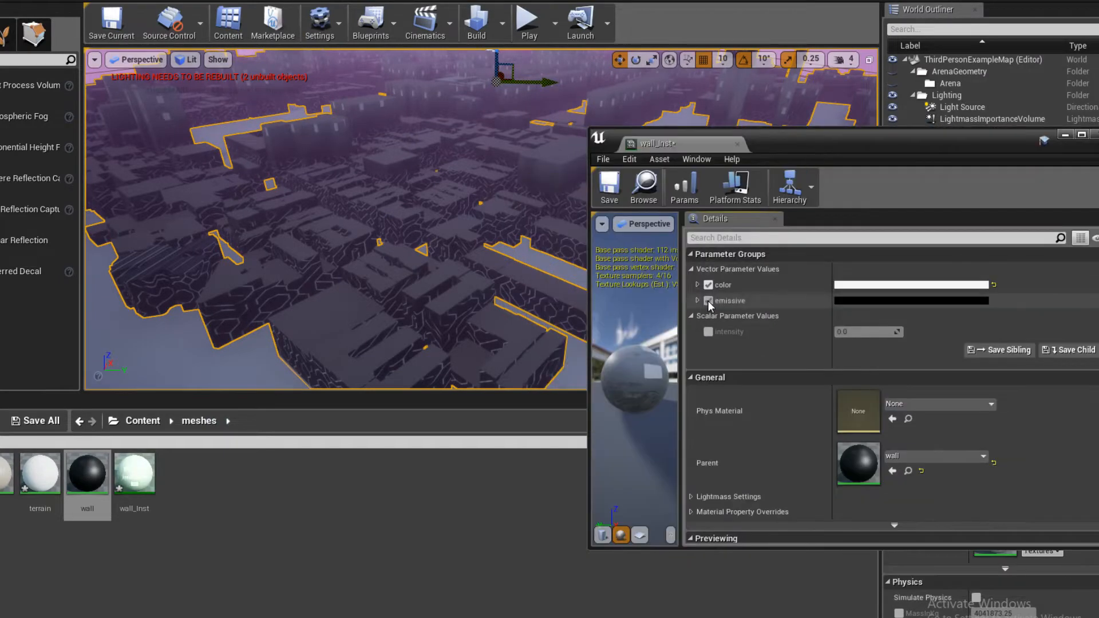
left_click(708, 301)
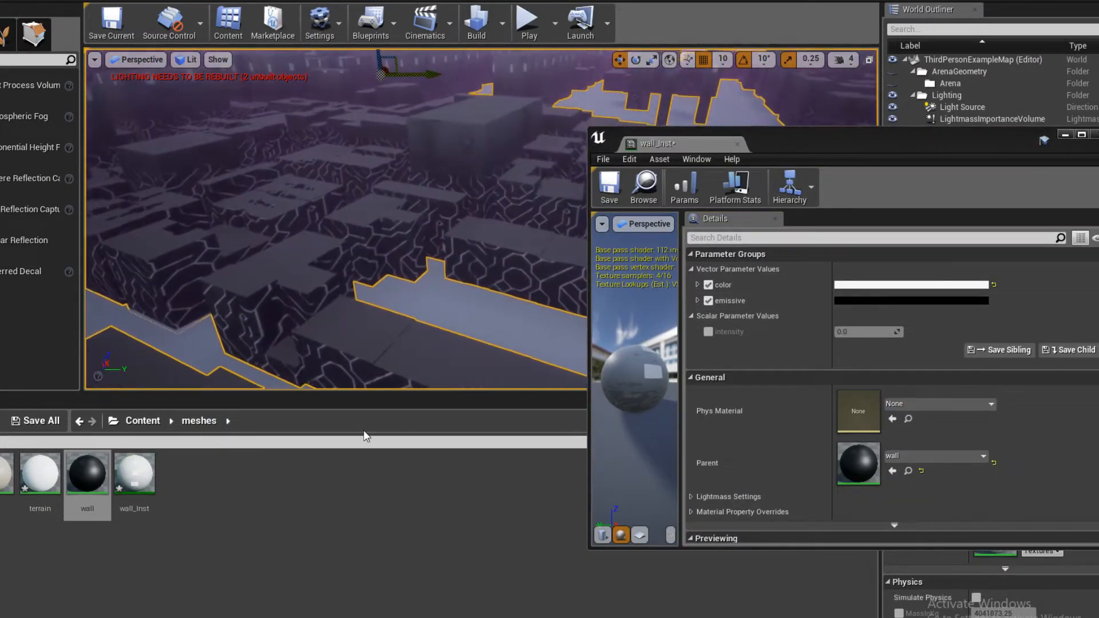
- Enlarge the level viewport and set wall_Inst's emissive color to white
left_click_drag(384, 393, 384, 527)
left_click(859, 301)
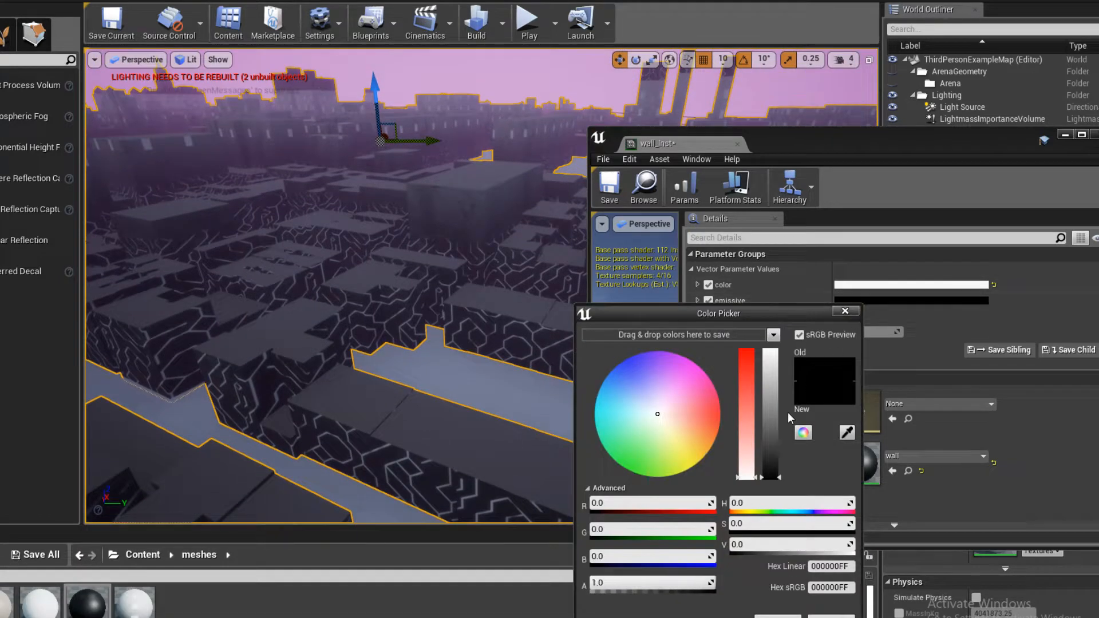
left_click_drag(770, 475, 767, 342)
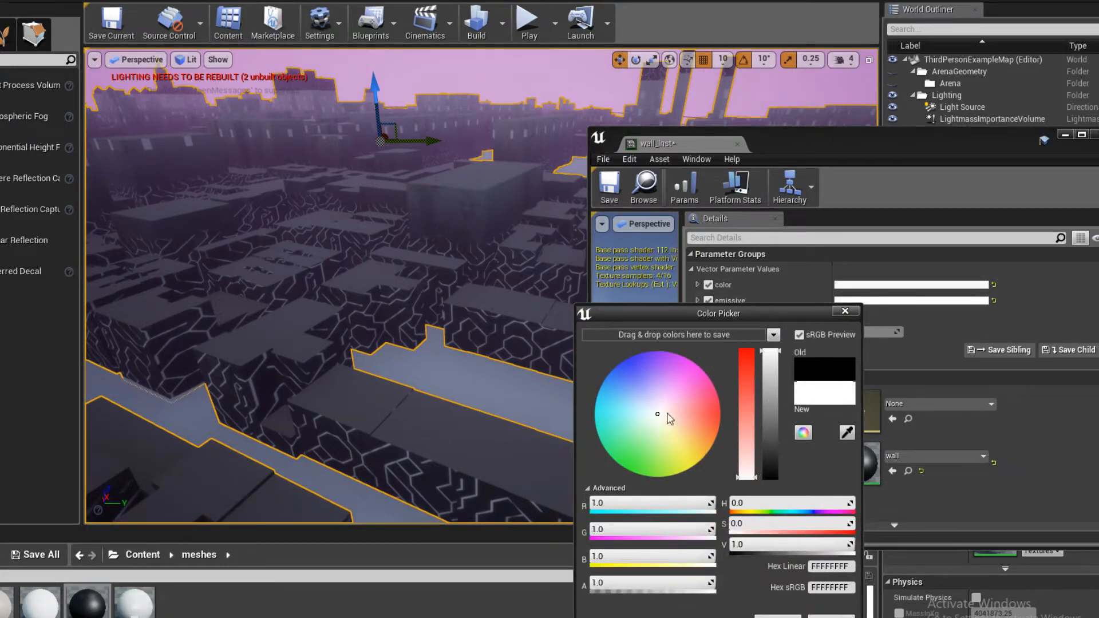
mouse_move(669, 419)
left_mouse_down()
mouse_move(701, 367)
mouse_move(599, 375)
mouse_move(653, 378)
mouse_move(639, 372)
mouse_move(683, 342)
mouse_move(669, 411)
mouse_move(657, 412)
left_mouse_up()
left_click(778, 617)
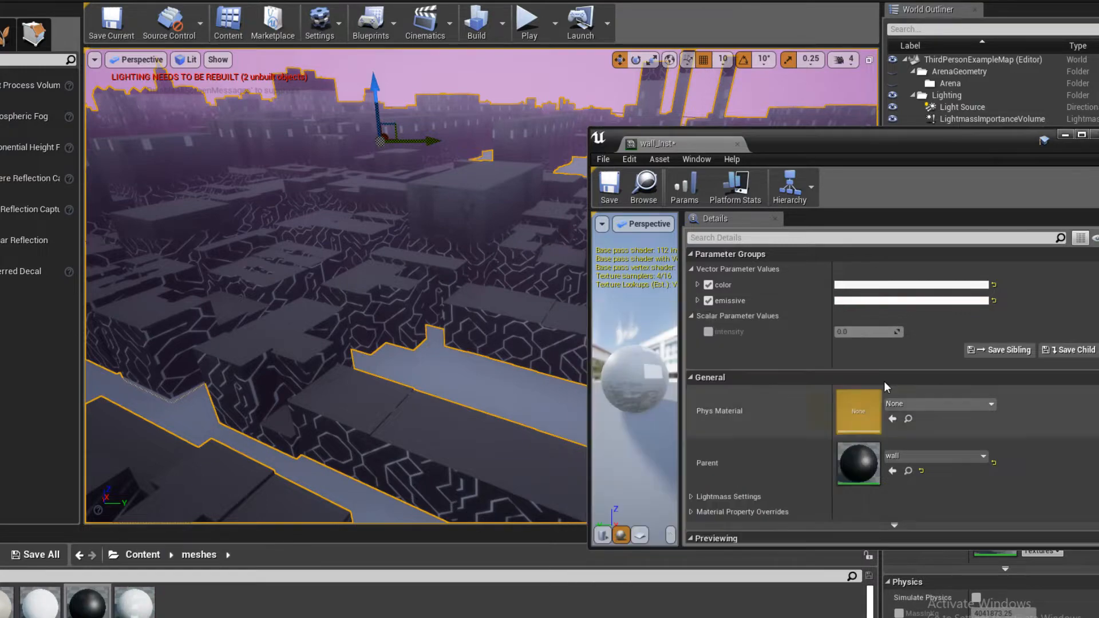
- Enable wall_Inst's intensity override with a value of 4 and inspect the city walls in the viewport
left_click(709, 332)
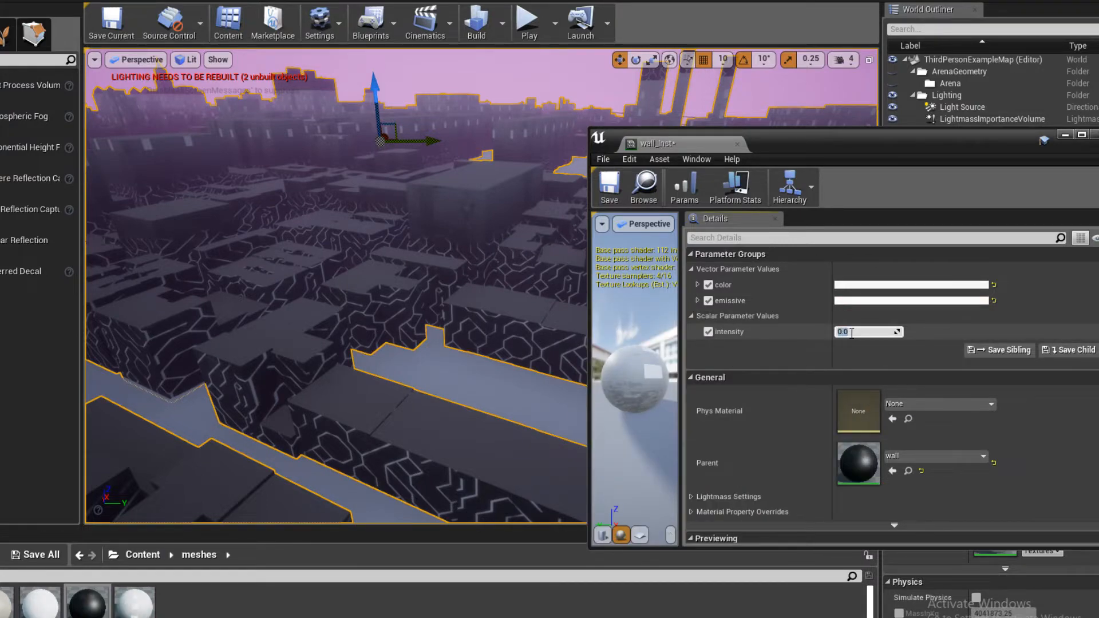
type("4")
key("Return")
right_click_drag(383, 187, 312, 146)
key("w")
key("s")
key("s")
key("w")
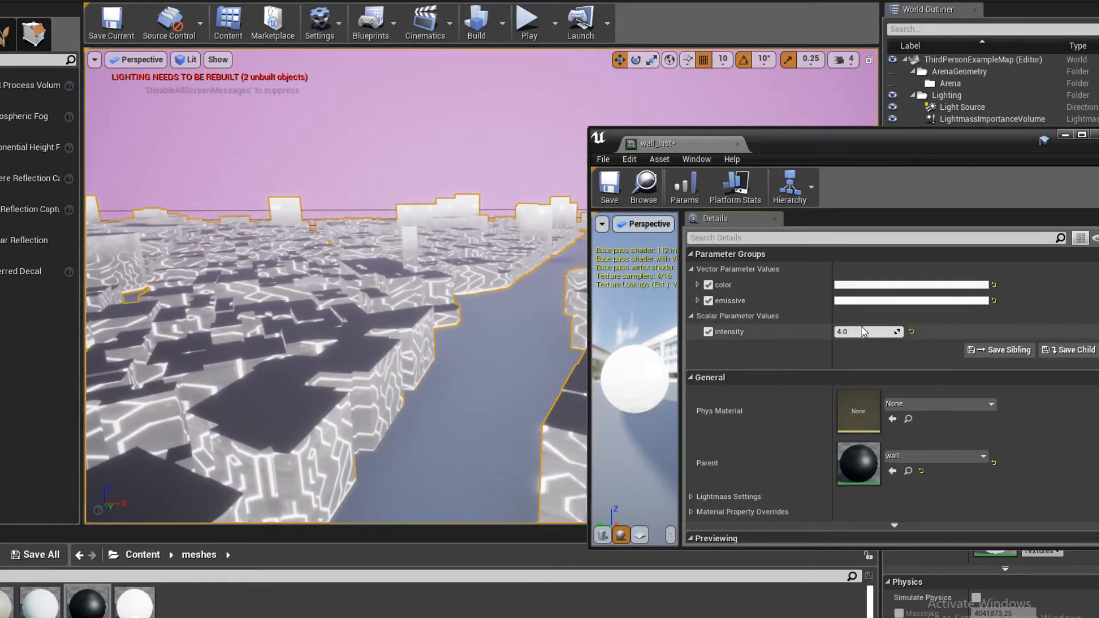
- Try intensity values of 3 and 1 on wall_Inst and view the building walls up close
key("Return")
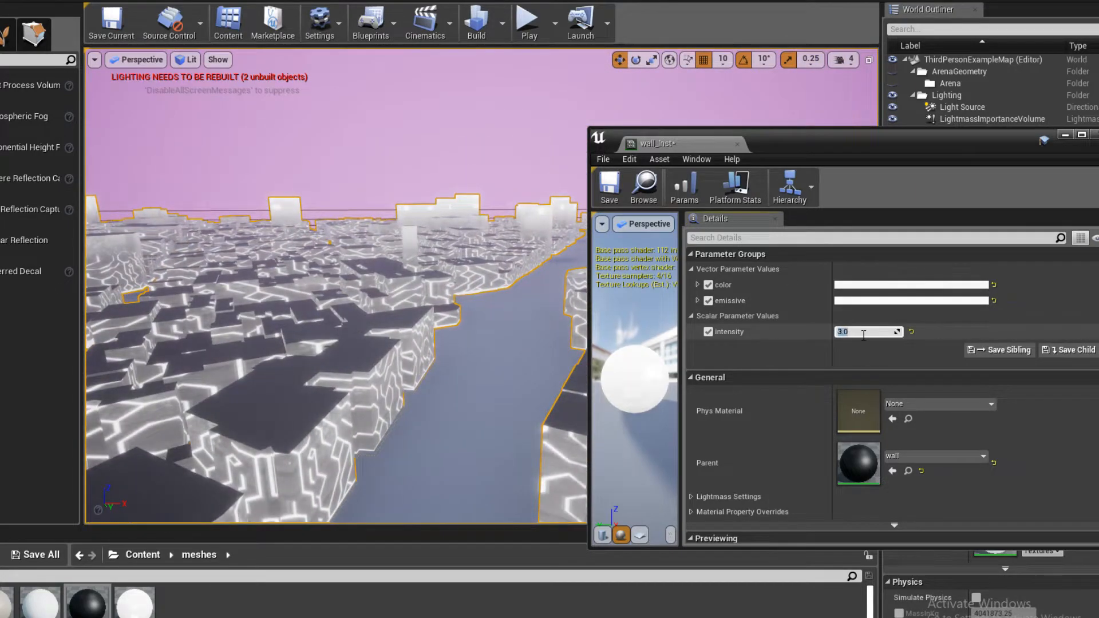
key("Return")
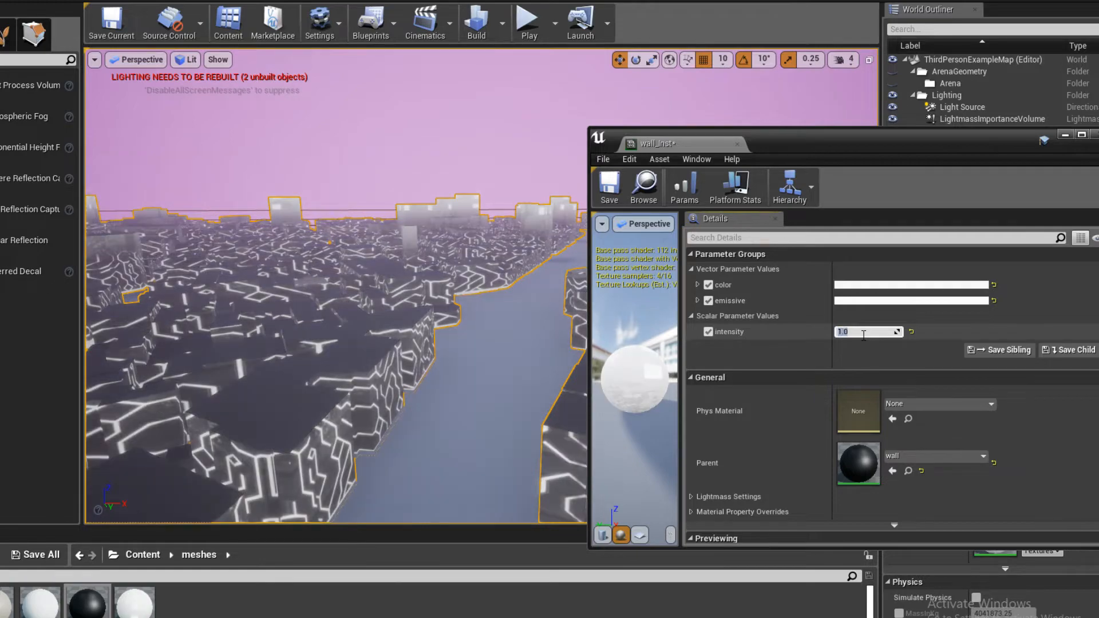
right_click_drag(464, 246, 579, 268)
key("w")
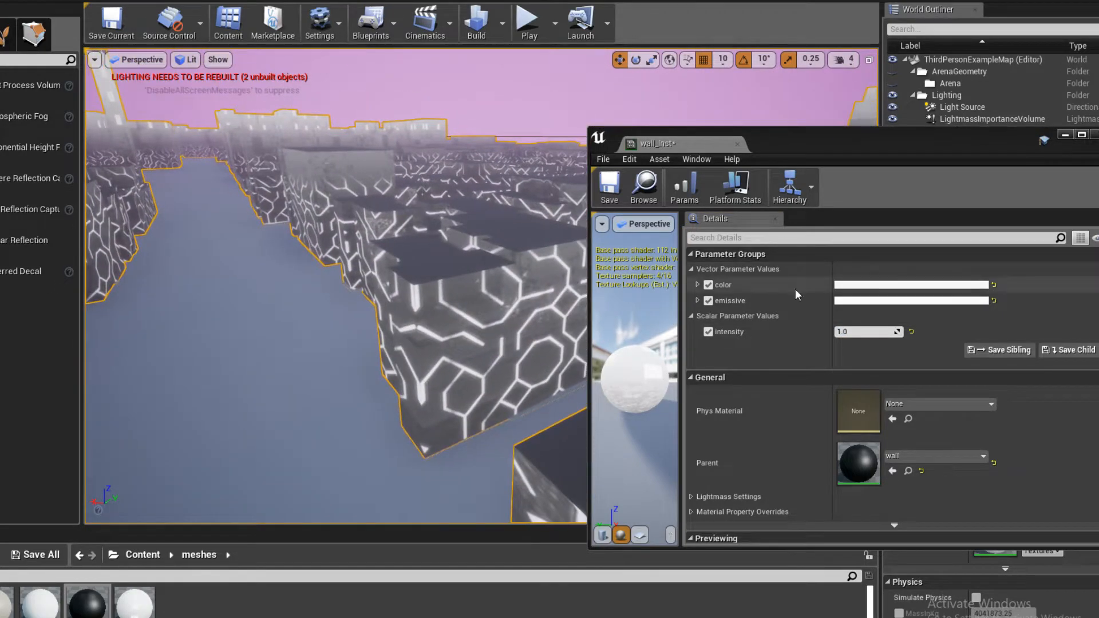
- Set wall_Inst's intensity to 0.3 and look over the city walls in the viewport
left_click(853, 331)
type("0.")
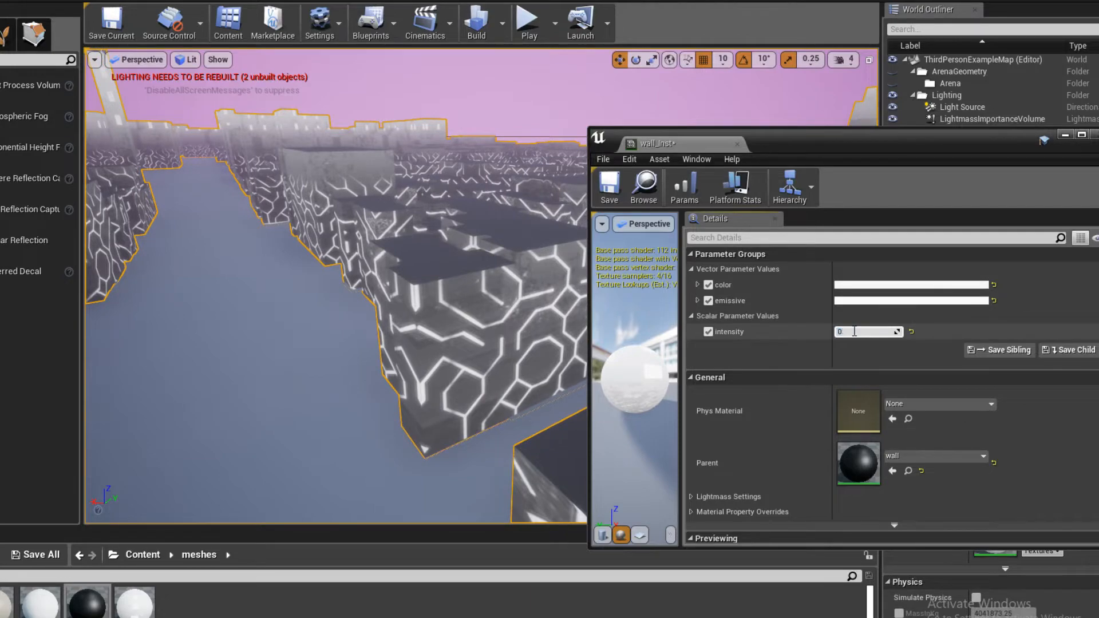
type("3")
key("Return")
key("s")
right_click_drag(515, 269, 403, 288)
key("w")
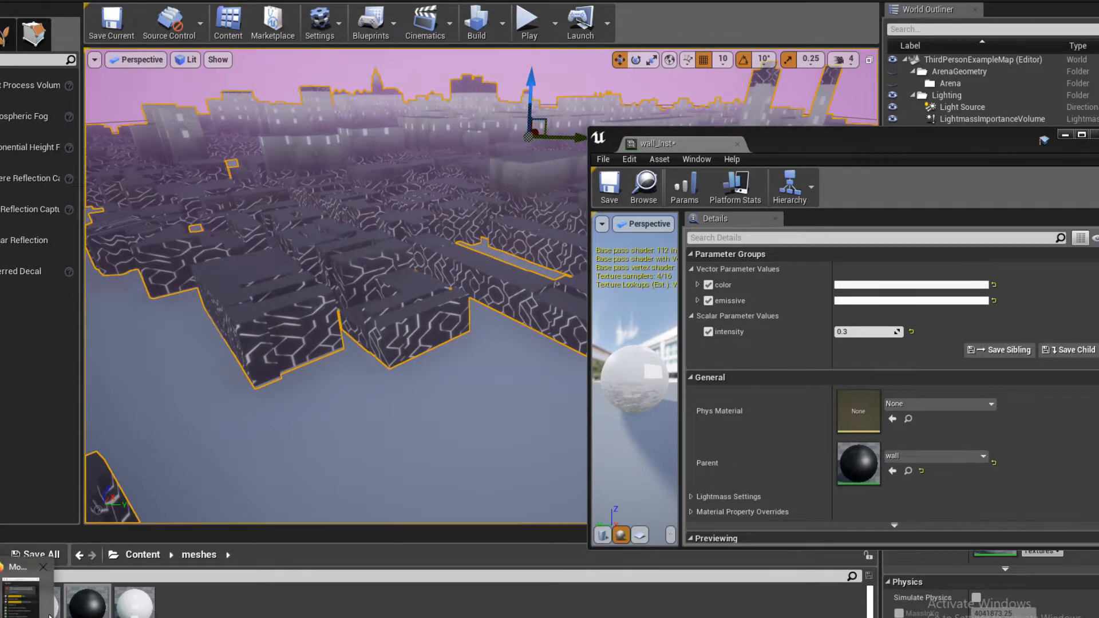
- Switch to Firefox to check the stream's live chat, and return to the level viewport to look over the city walls
left_click(44, 606)
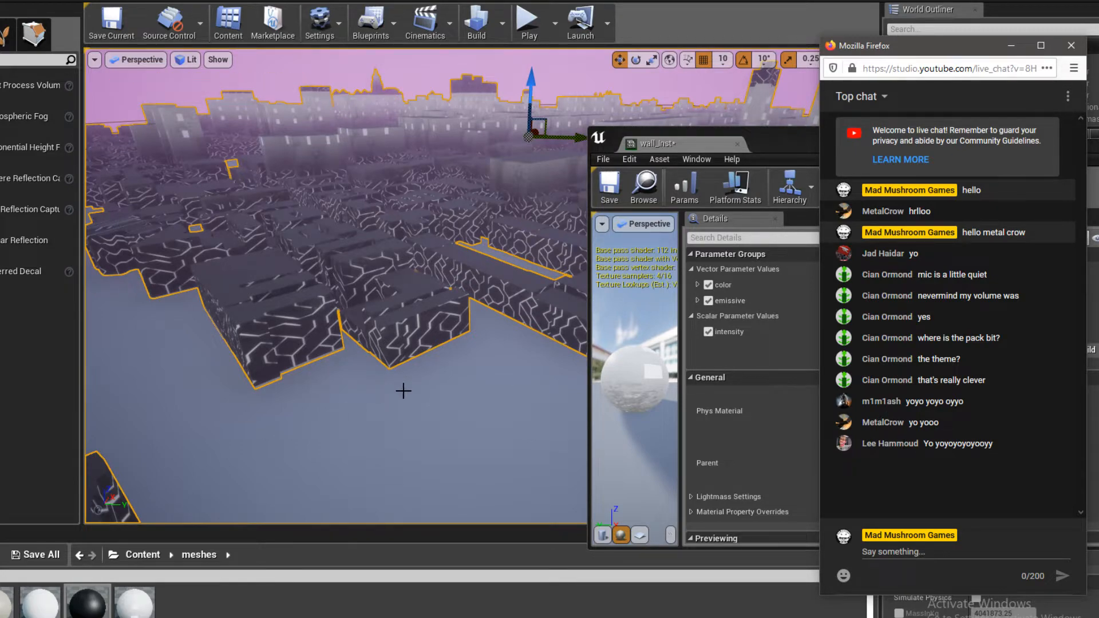
right_click_drag(403, 391, 338, 360)
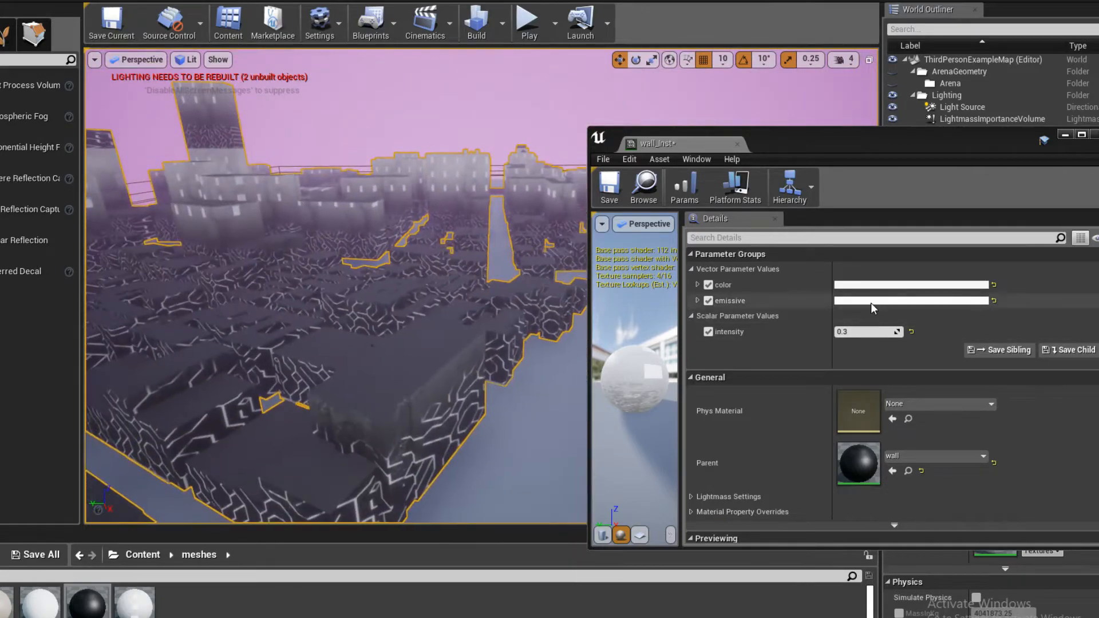
- Set wall_Inst's emissive color to light pink, hex sRGB FF9DEFFF, and inspect the city from above in the viewport
left_click(871, 304)
mouse_move(696, 392)
left_mouse_down()
mouse_move(705, 380)
mouse_move(692, 348)
mouse_move(693, 383)
left_mouse_up()
mouse_move(487, 361)
right_mouse_down()
mouse_move(383, 347)
mouse_move(458, 355)
mouse_move(476, 378)
mouse_move(418, 435)
mouse_move(383, 378)
mouse_move(443, 400)
mouse_move(486, 390)
mouse_move(509, 397)
mouse_move(320, 153)
right_mouse_up()
right_click_drag(381, 240, 257, 246)
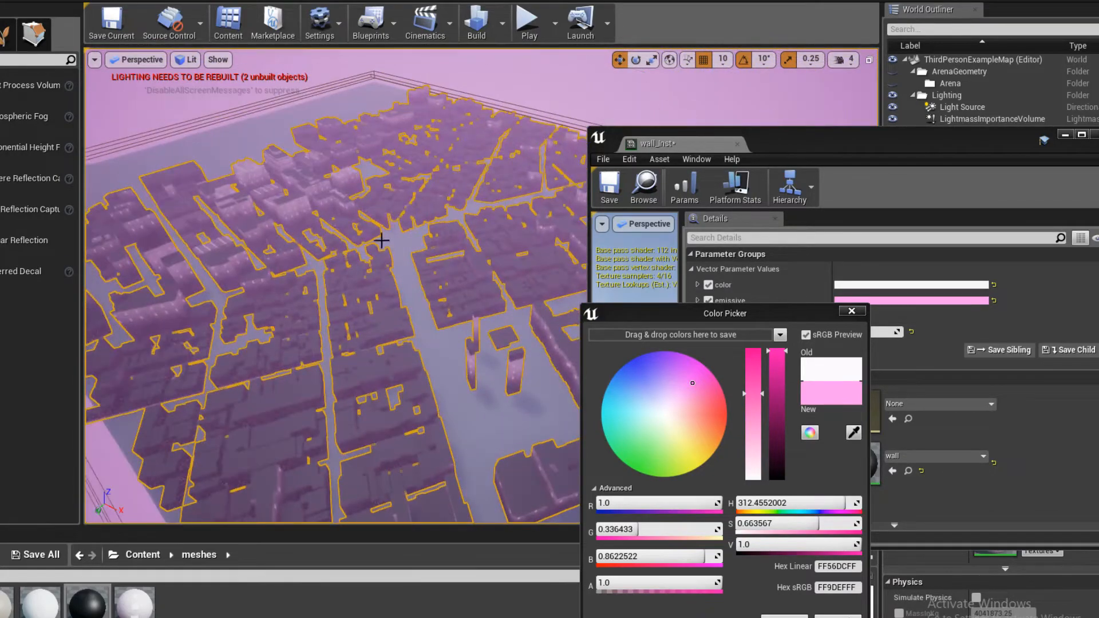
mouse_move(252, 106)
right_mouse_down()
mouse_move(292, 166)
mouse_move(309, 172)
mouse_move(251, 106)
right_mouse_up()
right_click_drag(445, 216, 387, 212)
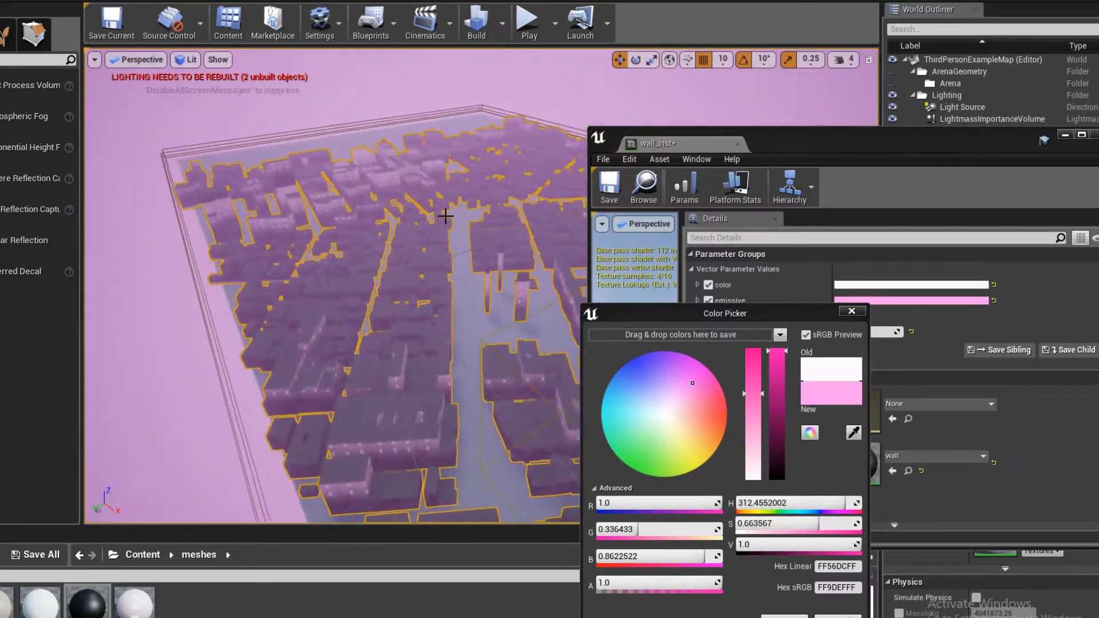
- Save wall_Inst, close its material instance editor, and save the ThirdPersonExampleMap level
left_click_drag(777, 149, 748, 114)
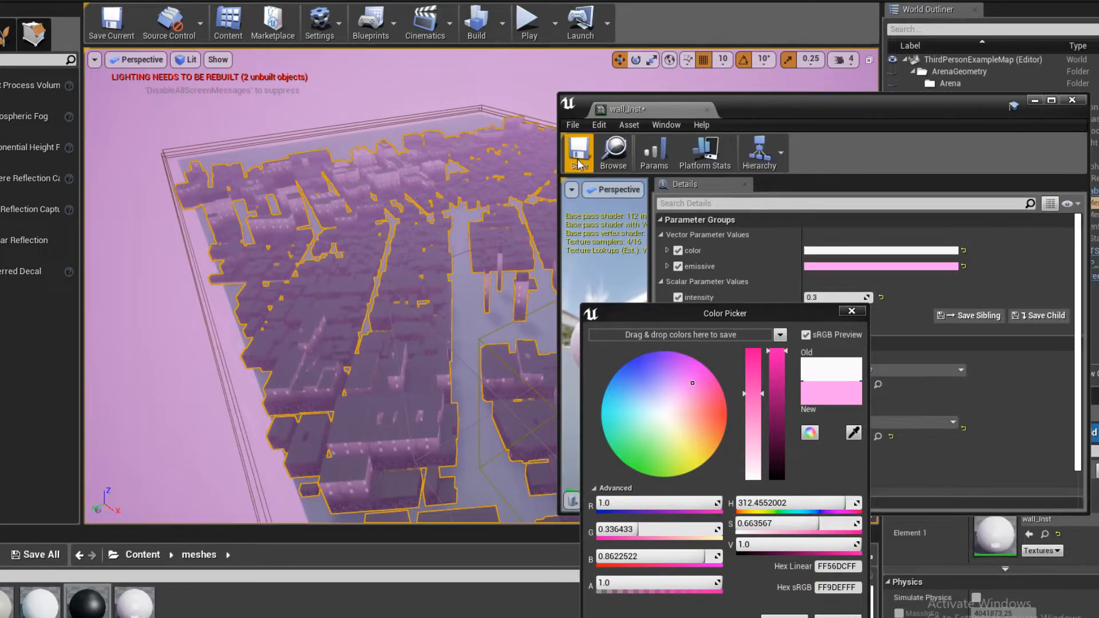
left_click(579, 152)
left_click(709, 109)
left_click(112, 23)
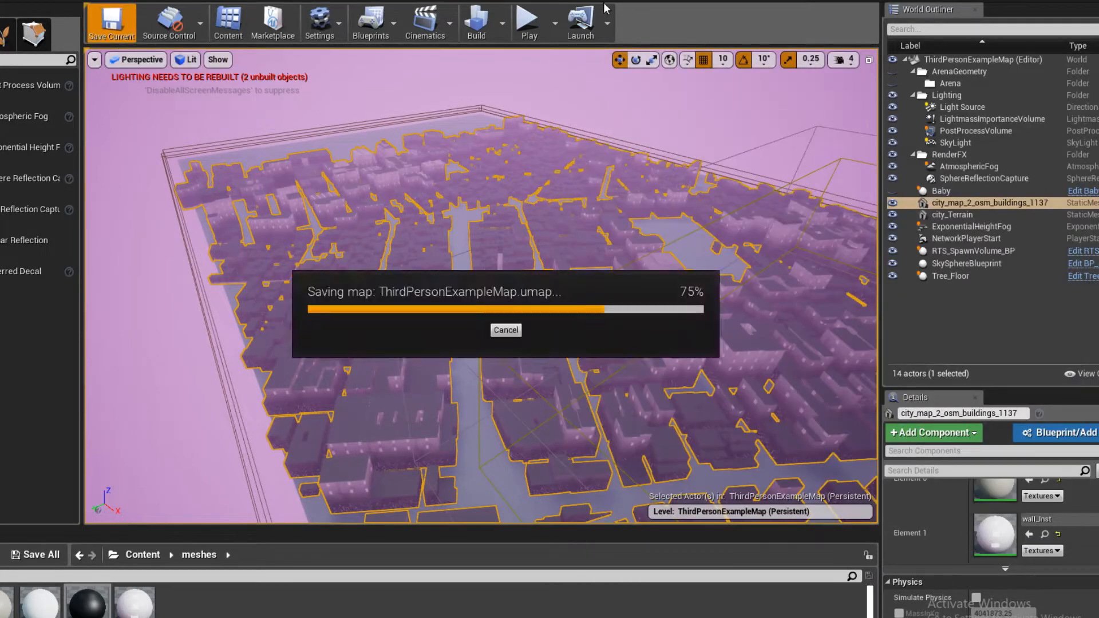
- Play the level in the editor and fly the character over the city to check the pink glowing walls
left_click(527, 23)
key("w")
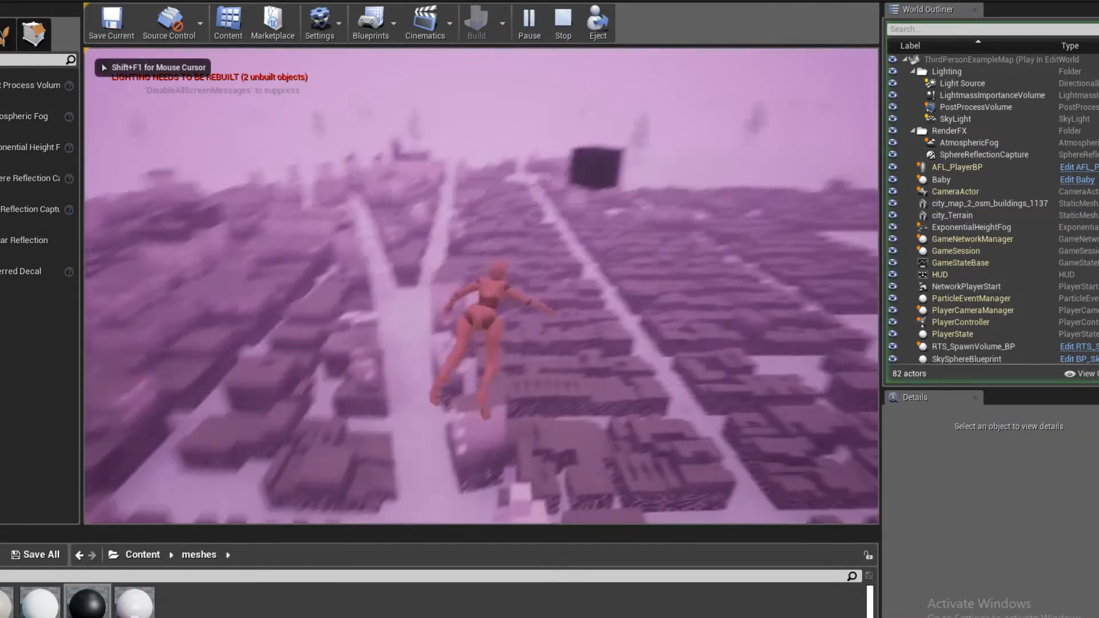
key("w")
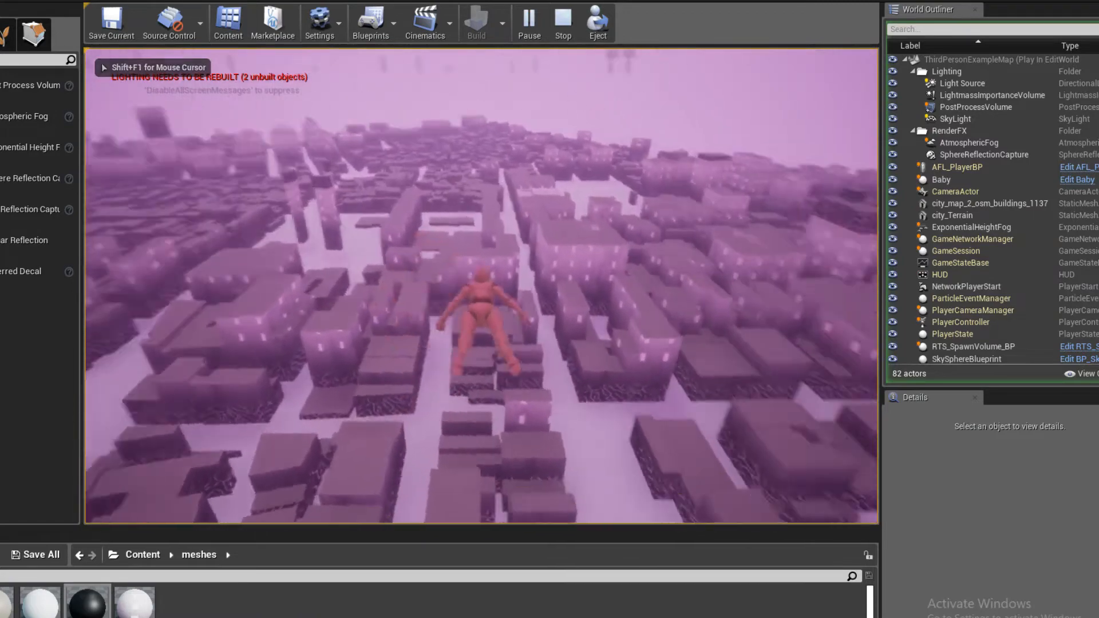
key("w")
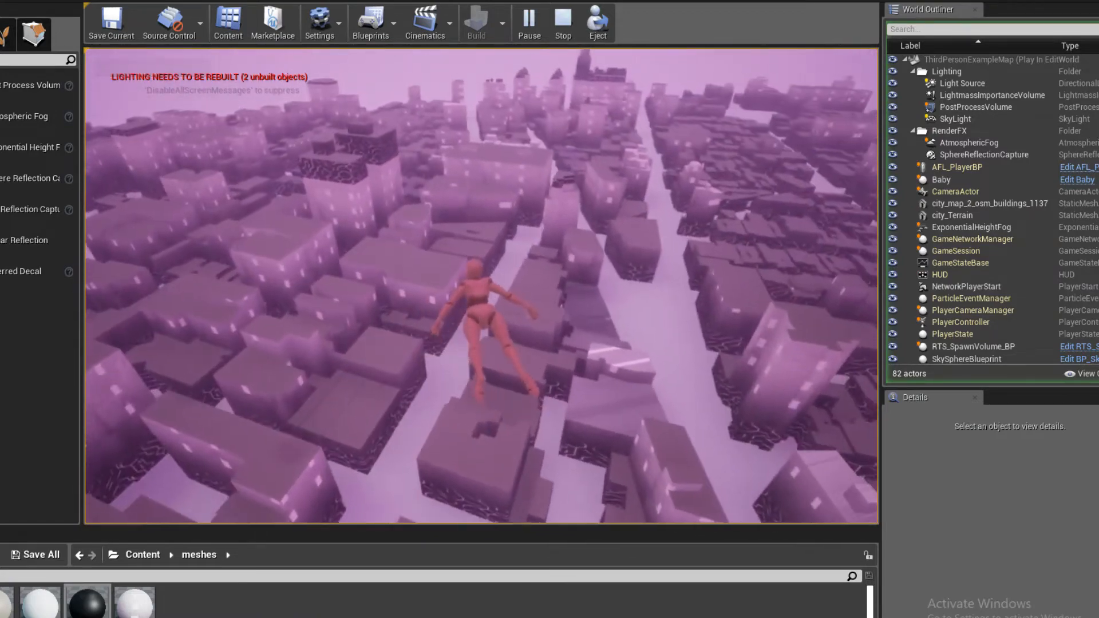
key("w")
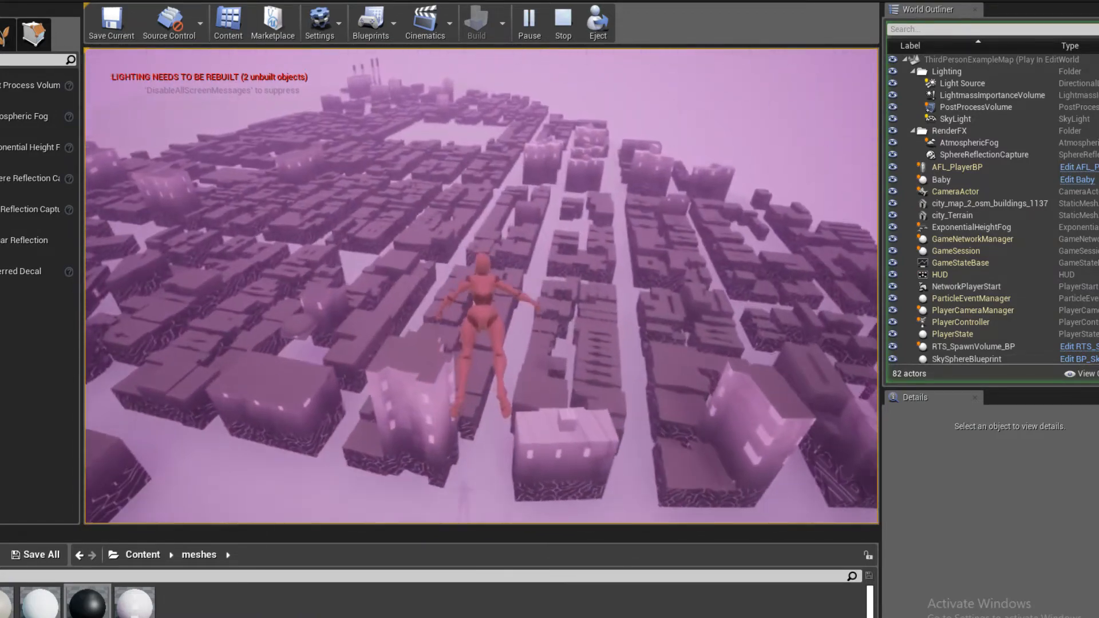
key("w")
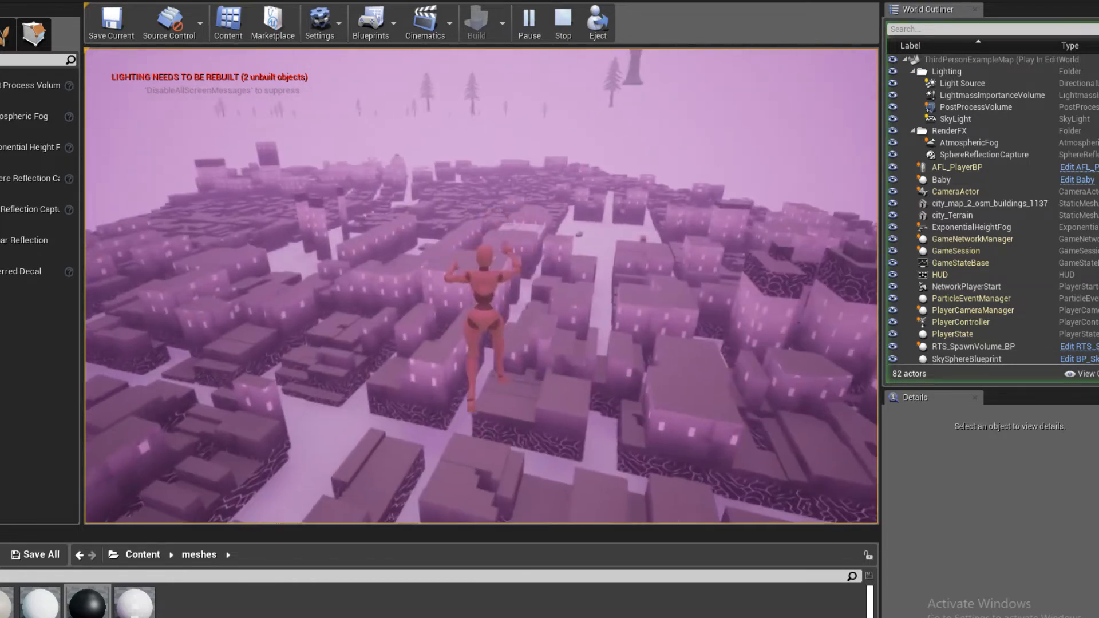
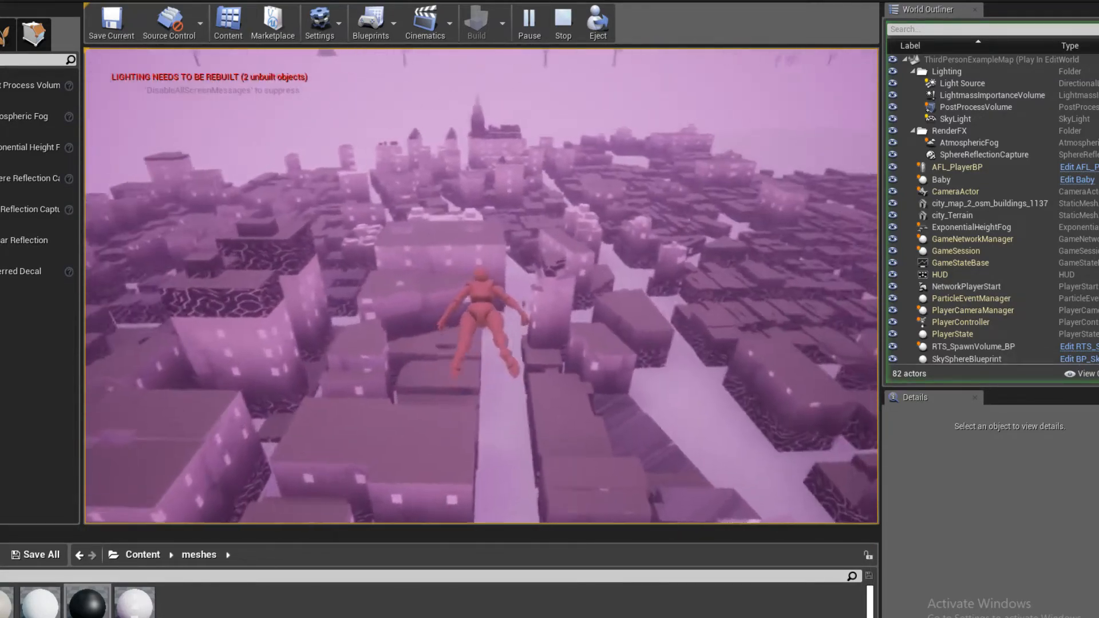
- Stop the play session and save the ThirdPersonExampleMap level
key("Escape")
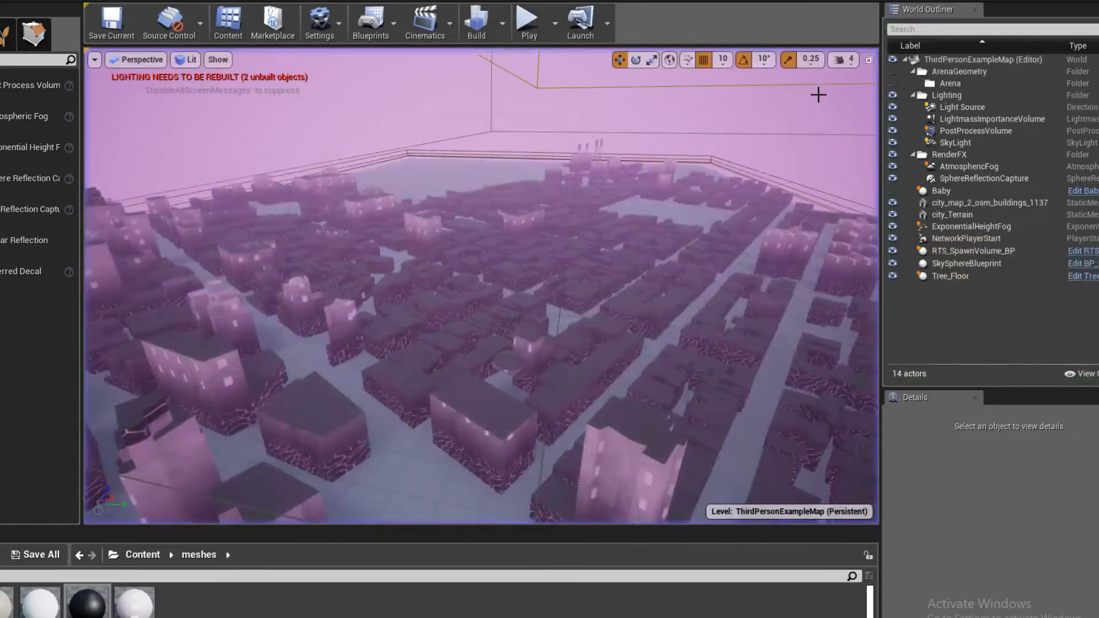
key("ctrl+s")
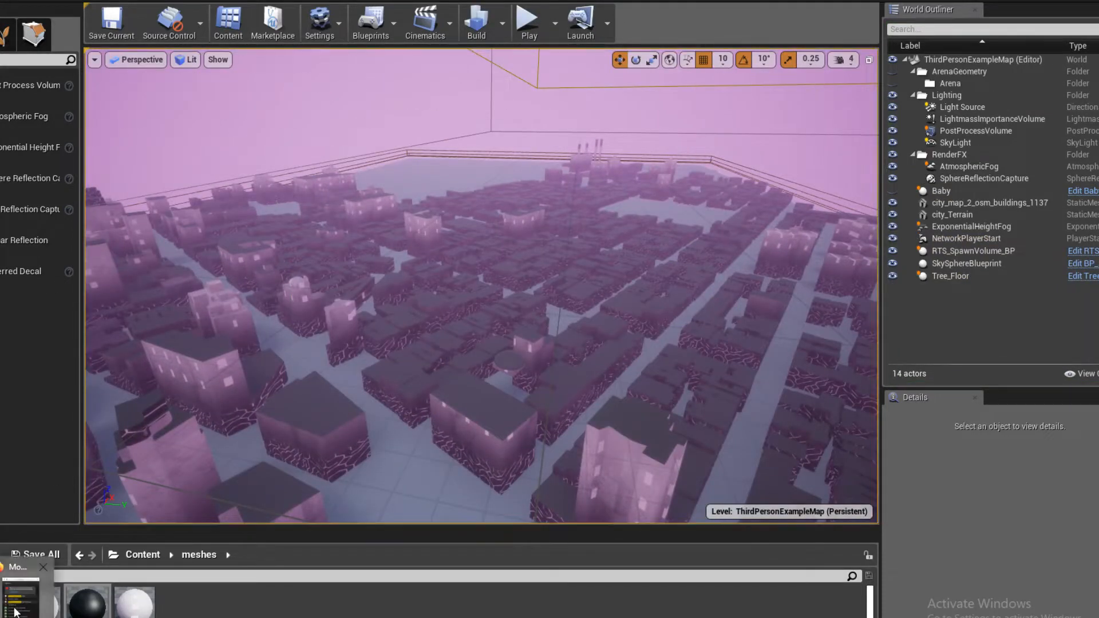
- Check the stream's live chat in Firefox, and return to the level to select the city_Terrain ground mesh
left_click(23, 596)
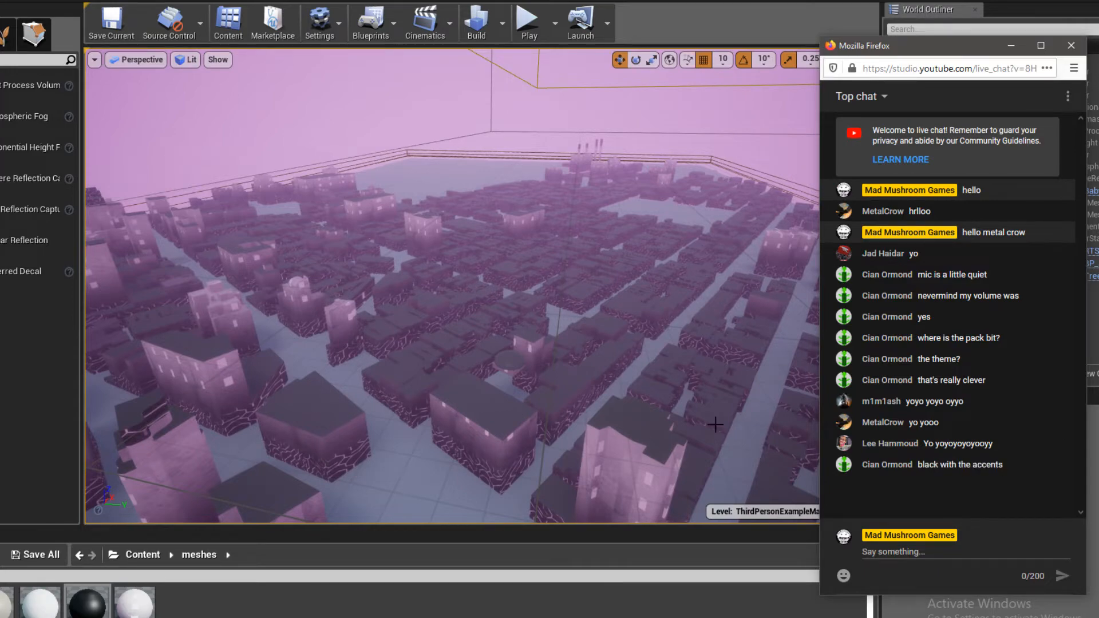
key("w")
right_click_drag(364, 336, 399, 419)
key("w")
left_click(399, 418)
left_click(555, 393)
key("f")
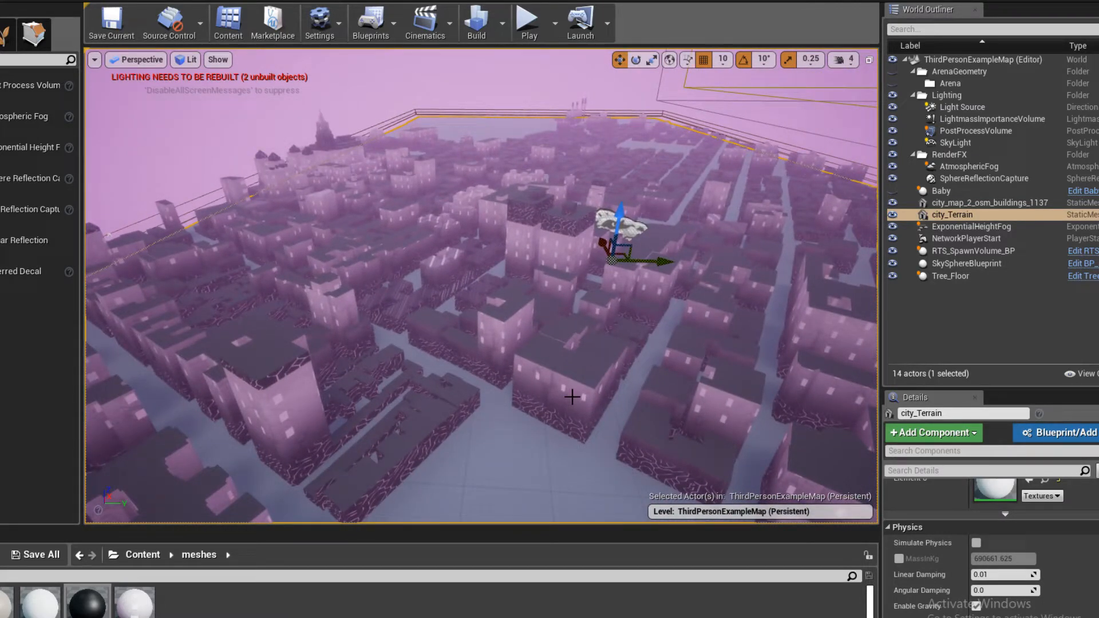
- Inspect the city_Terrain ground between the buildings from close up and from above
right_click_drag(572, 397, 550, 321)
right_click_drag(598, 290, 598, 343)
key("w")
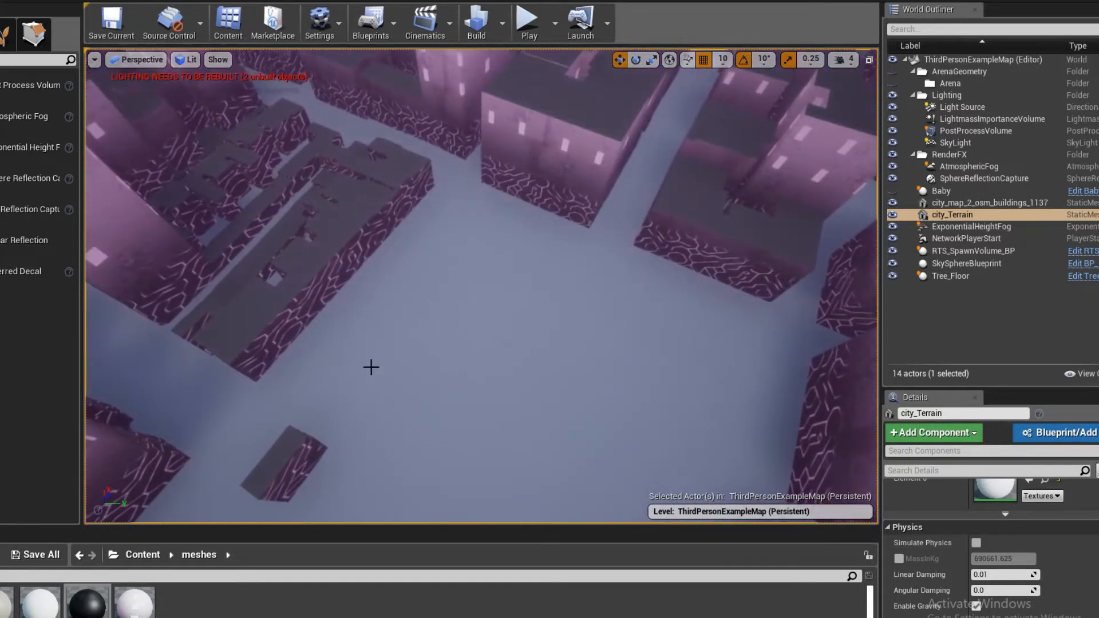
key("s")
mouse_move(499, 339)
right_mouse_down()
mouse_move(503, 252)
mouse_move(486, 292)
mouse_move(504, 321)
right_mouse_up()
key("w")
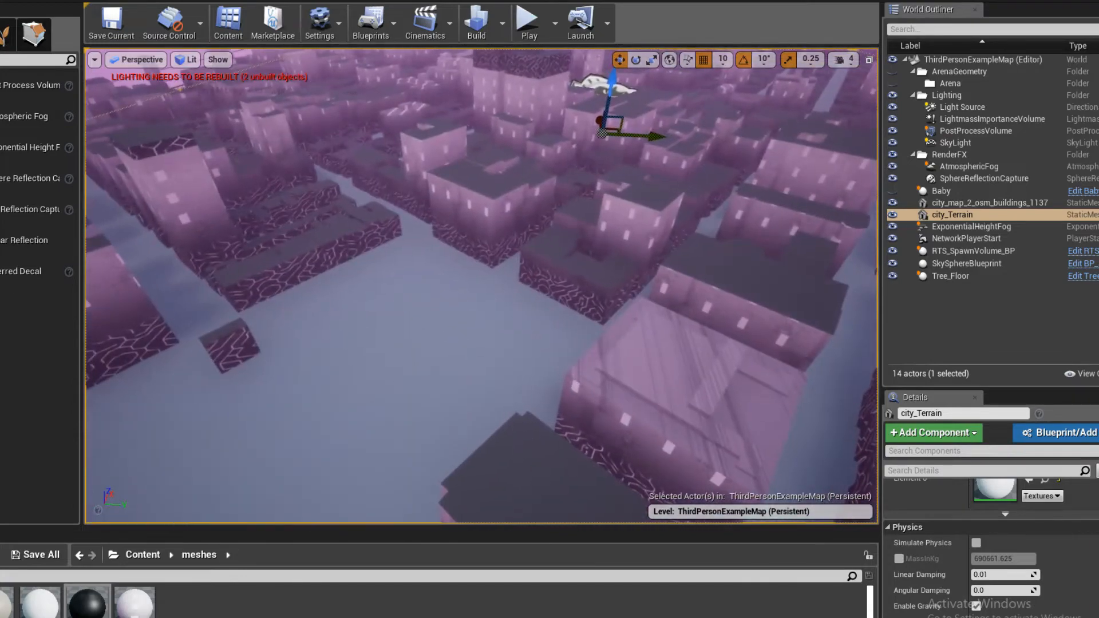
scroll(1008, 541, "up", 5)
scroll(1008, 550, "down", 1)
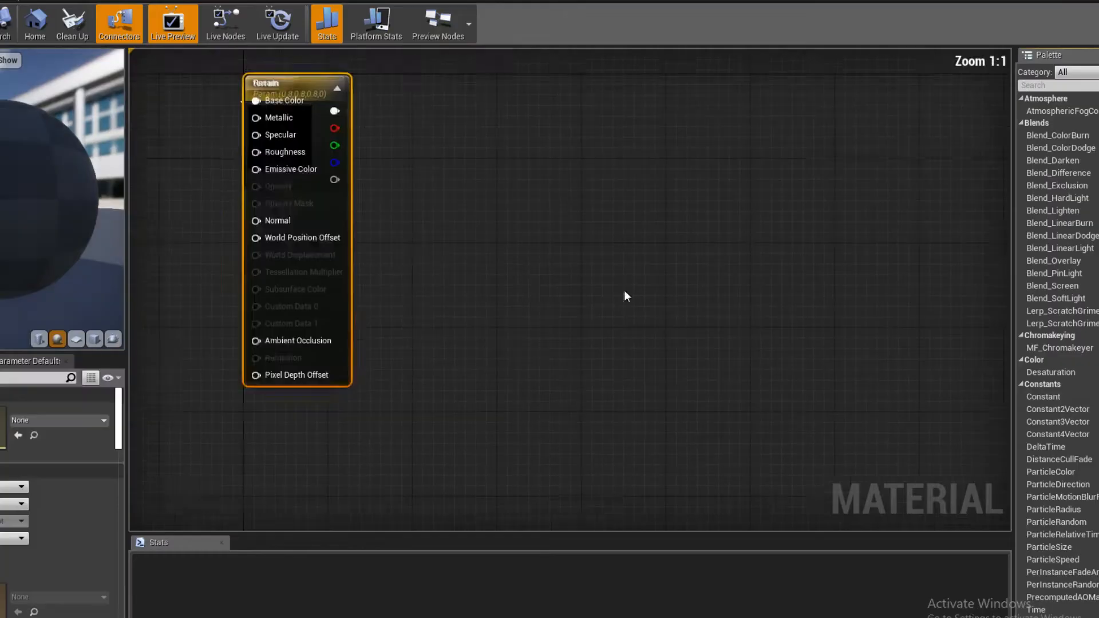
- Separate the terrain material's overlapping nodes and set its Param color to dark brown (0.0781, 0.0378, 0.0114)
left_click_drag(724, 192, 913, 192)
left_click_drag(699, 258, 446, 240)
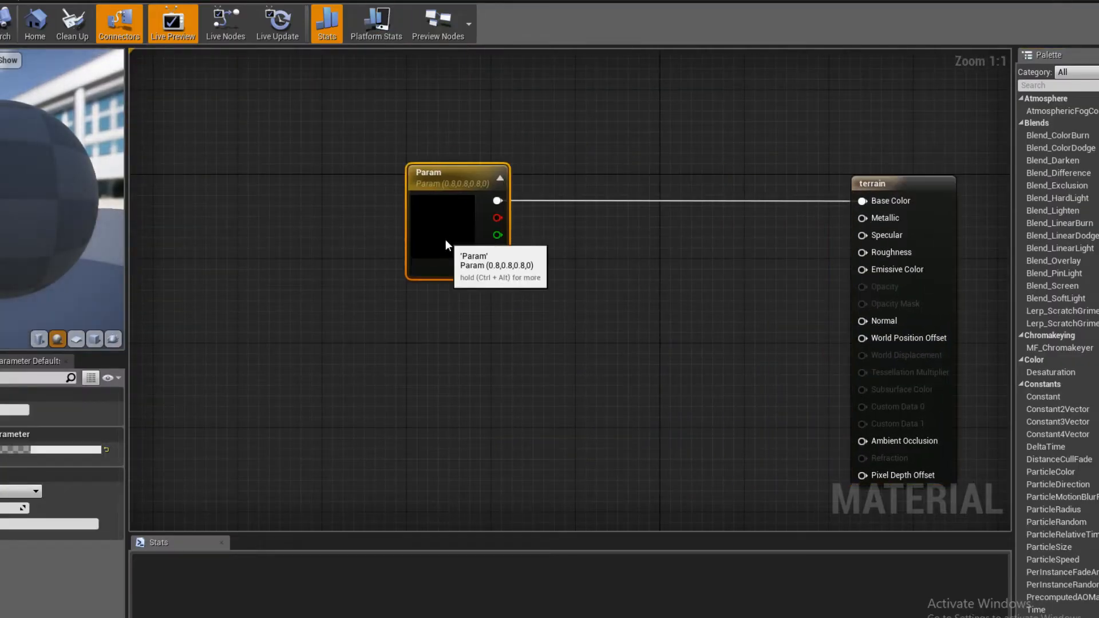
double_click(445, 239)
left_click(575, 364)
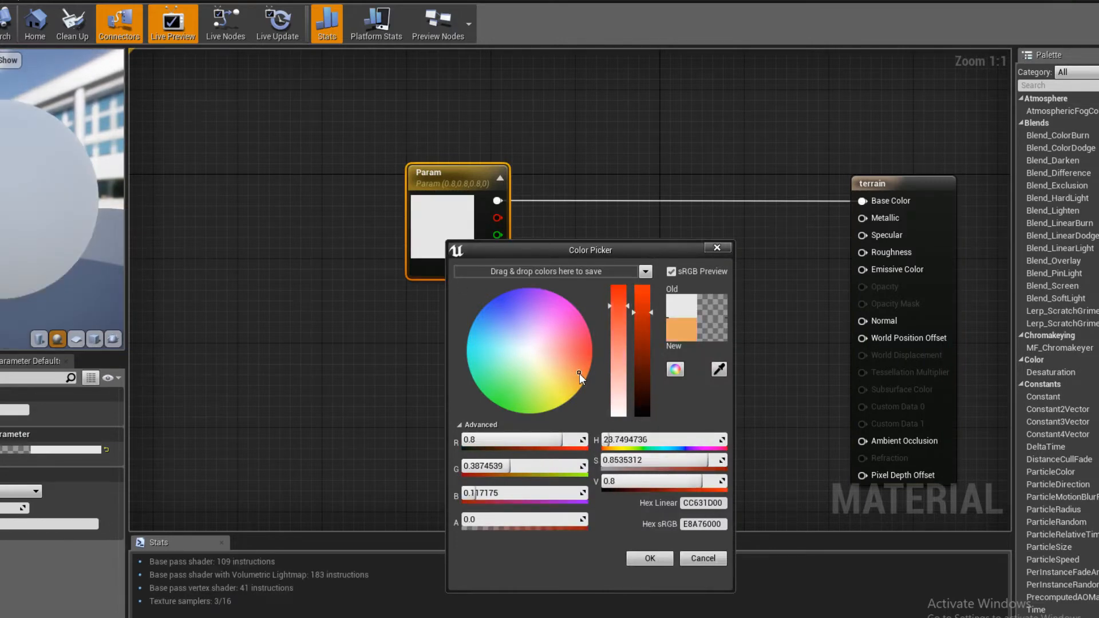
left_click(643, 393)
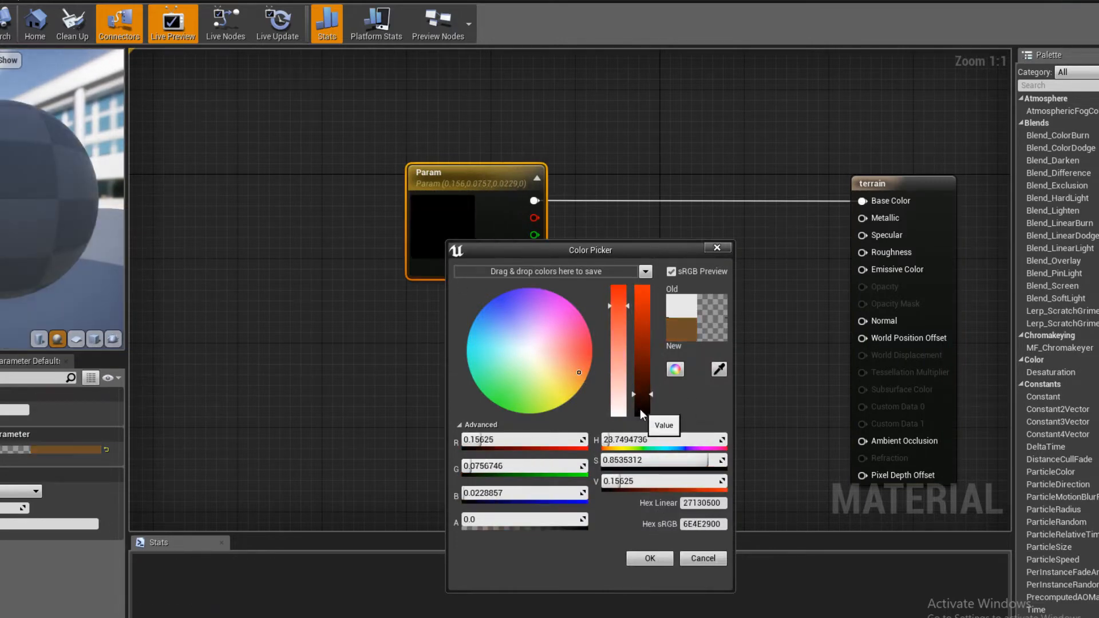
left_click(650, 559)
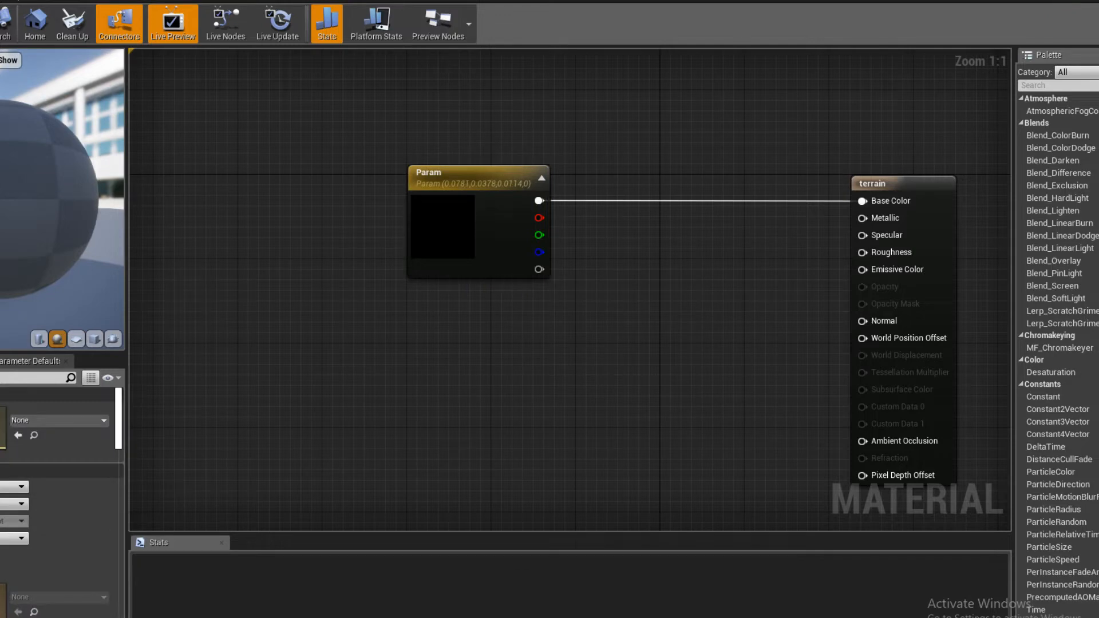
- Save the terrain material and return to the level to inspect the darkened ground across the city
left_click(0, 24)
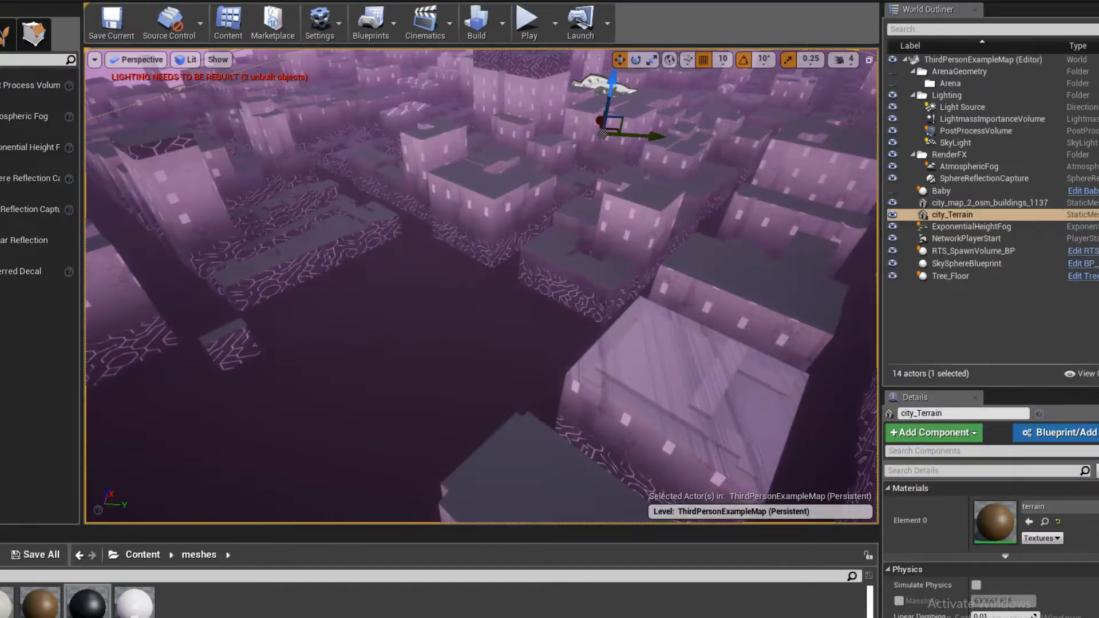
left_click(113, 33)
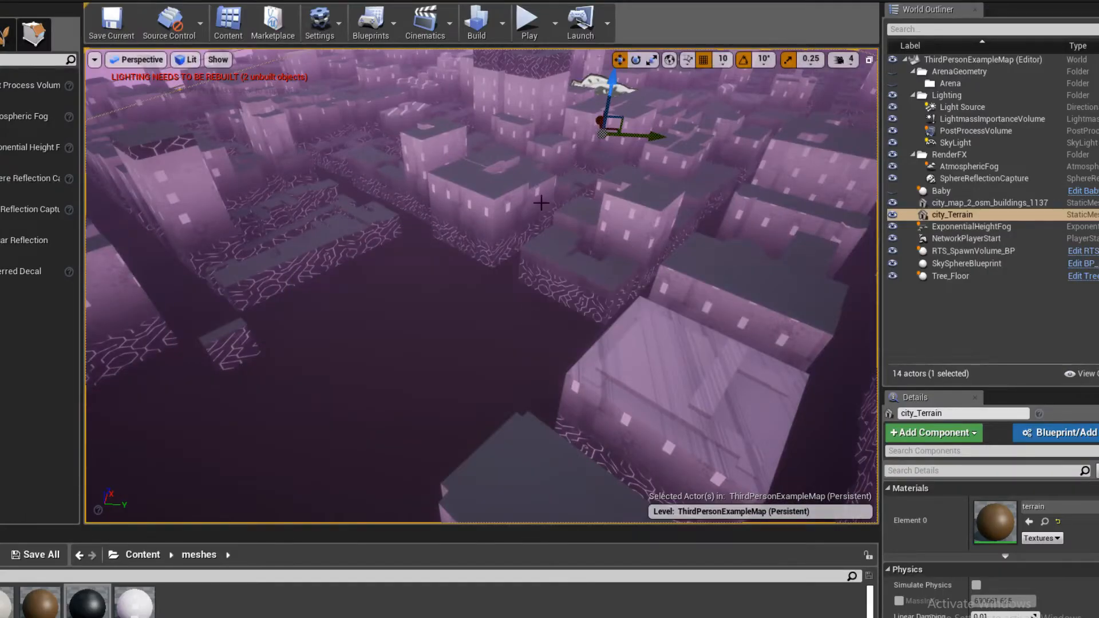
right_click_drag(535, 197, 719, 315)
key("w")
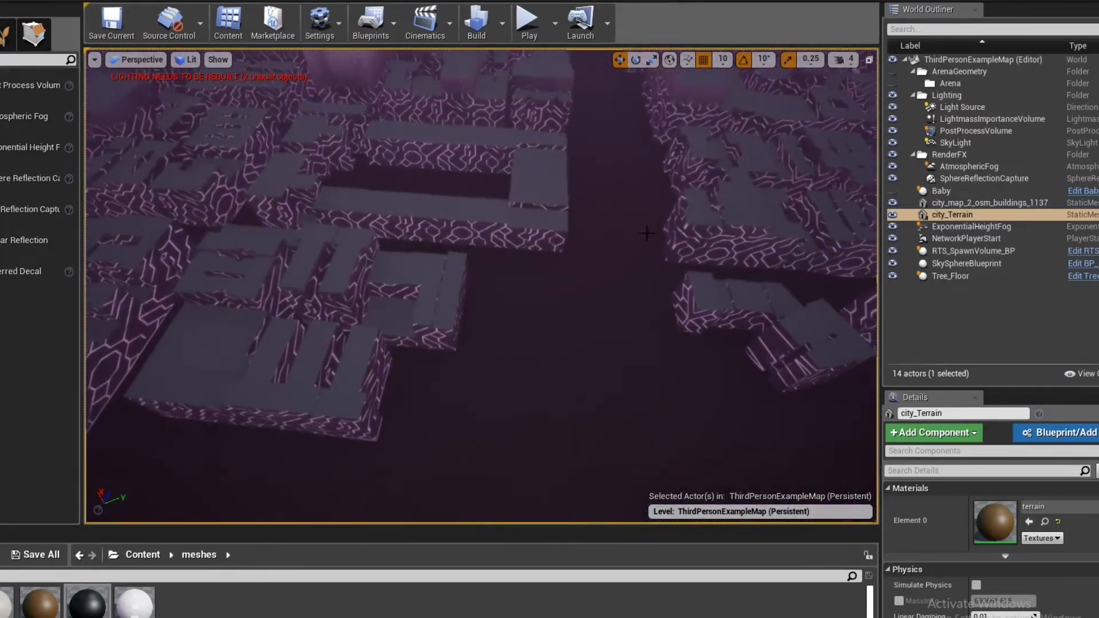
right_click_drag(530, 383, 489, 301)
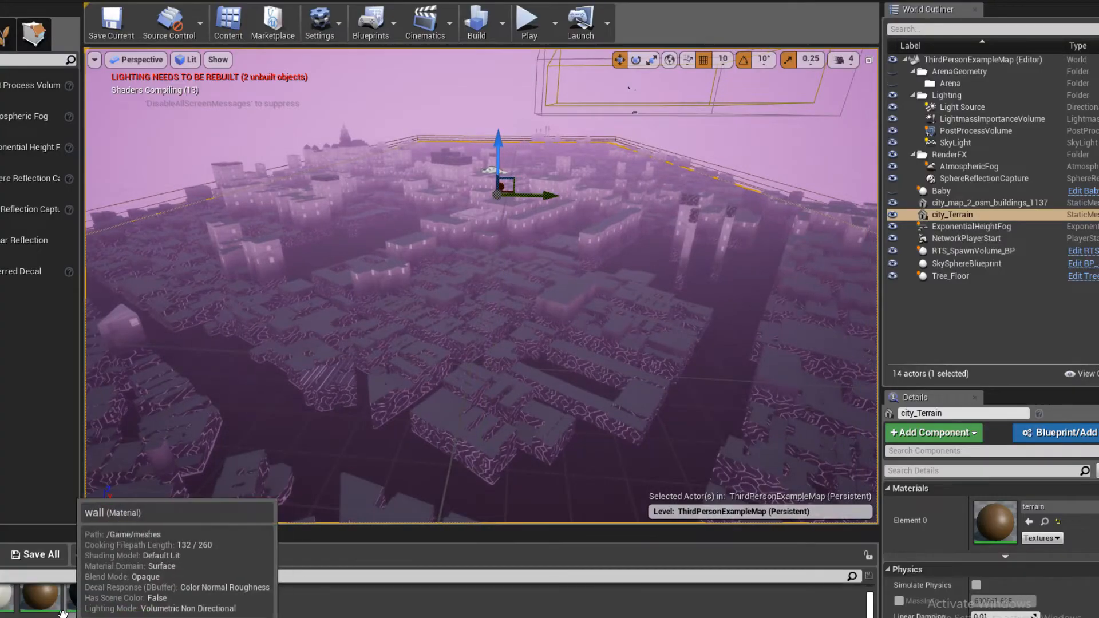
- Reopen the terrain material from the meshes folder and look over its node graph
double_click(40, 601)
right_click_drag(334, 401, 582, 385)
left_click_drag(582, 385, 631, 359)
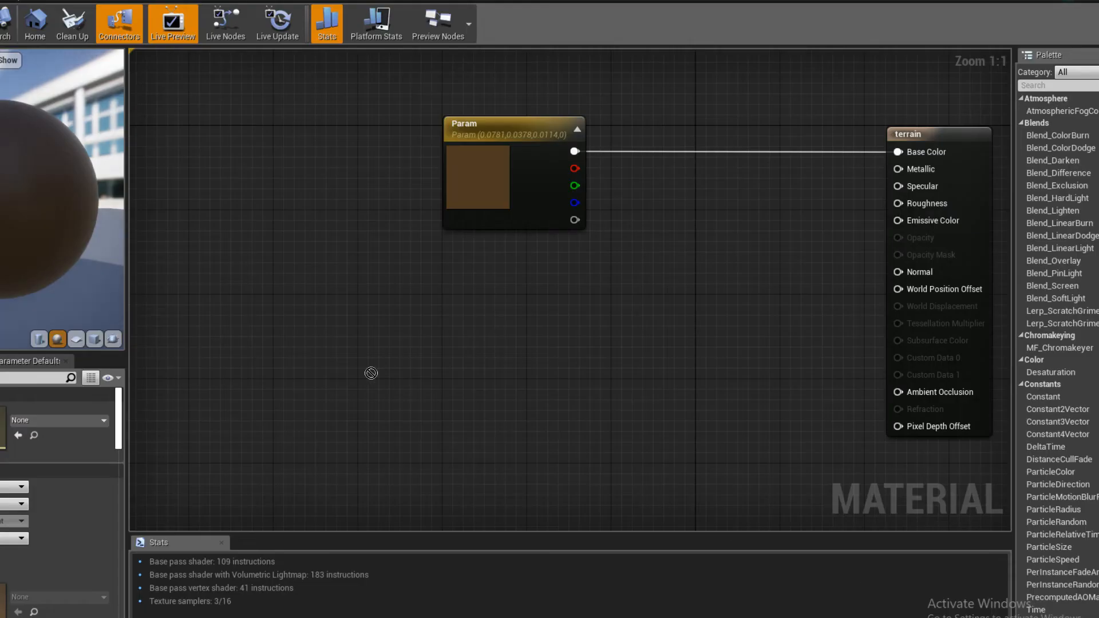
right_click_drag(561, 293, 470, 324)
right_click_drag(383, 368, 526, 318)
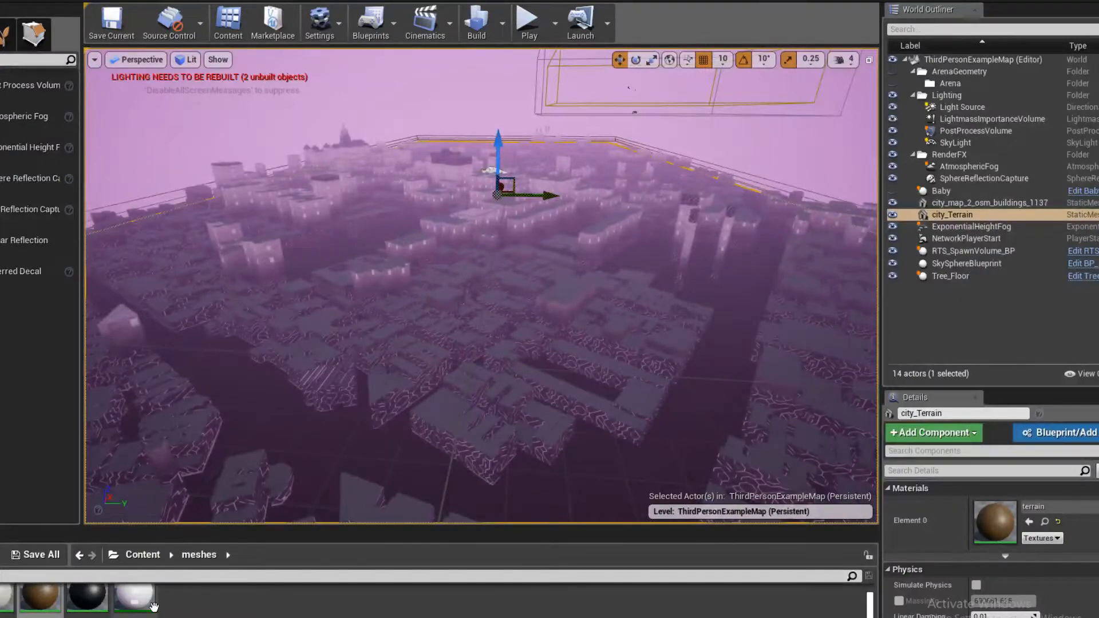
- Import the grunge-background-with-space-for-text-or-image-RXYP9Y image from the desktop into the project's texture folder
left_click_drag(191, 537, 190, 394)
left_click(143, 414)
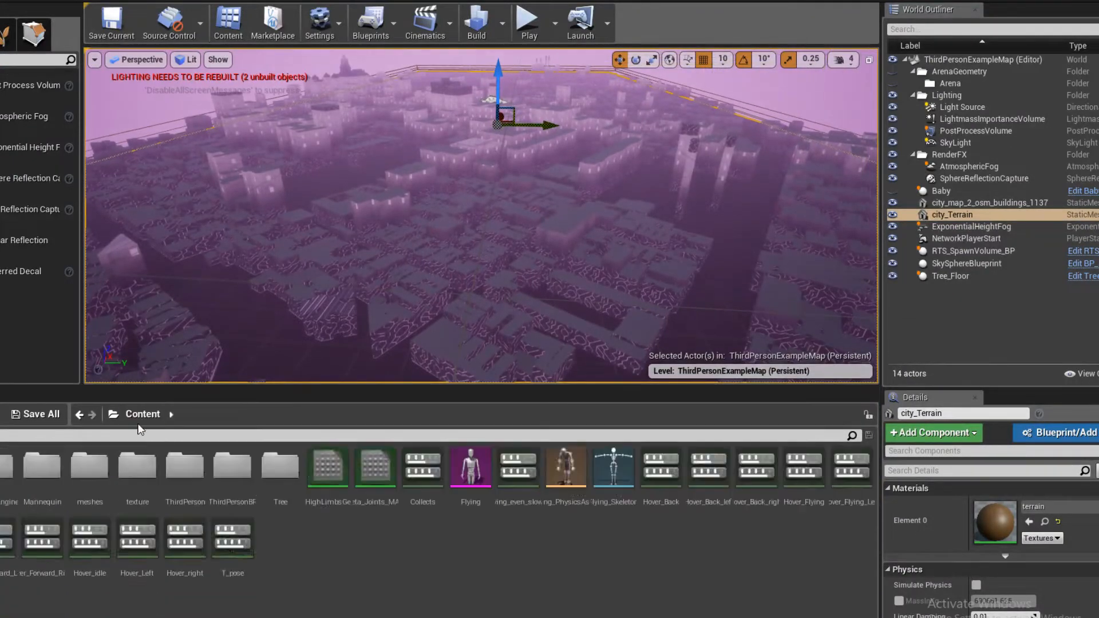
double_click(133, 493)
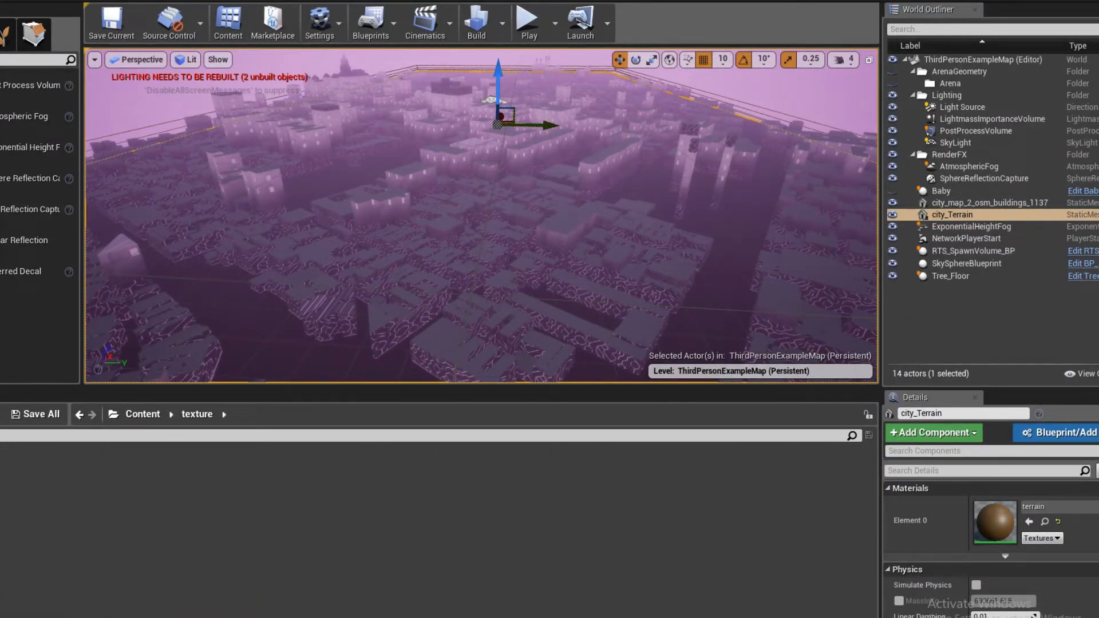
key("super+d")
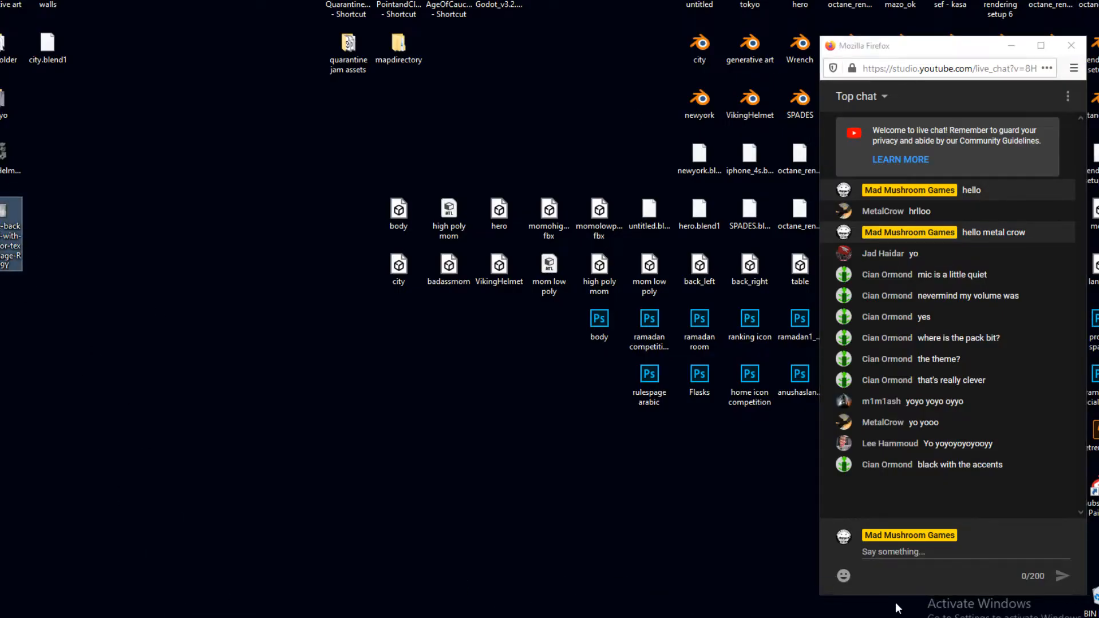
key("alt+Tab")
left_click_drag(44, 532, 45, 533)
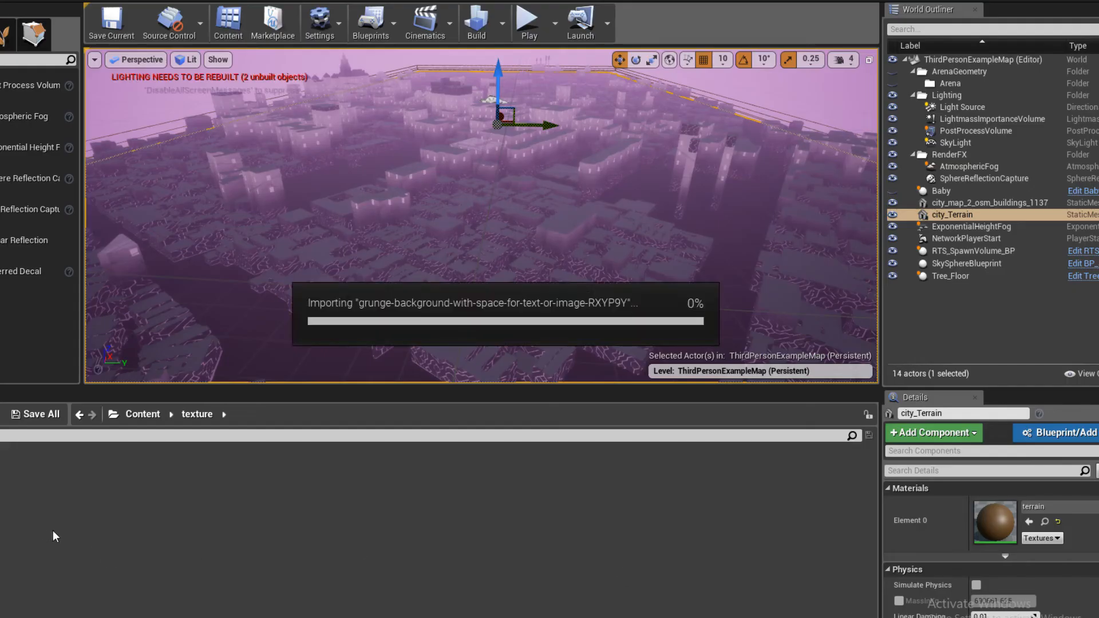
- Add the grunge texture to the terrain material, multiply it with Param, and feed the product into Base Color
left_click_drag(7, 475, 449, 347)
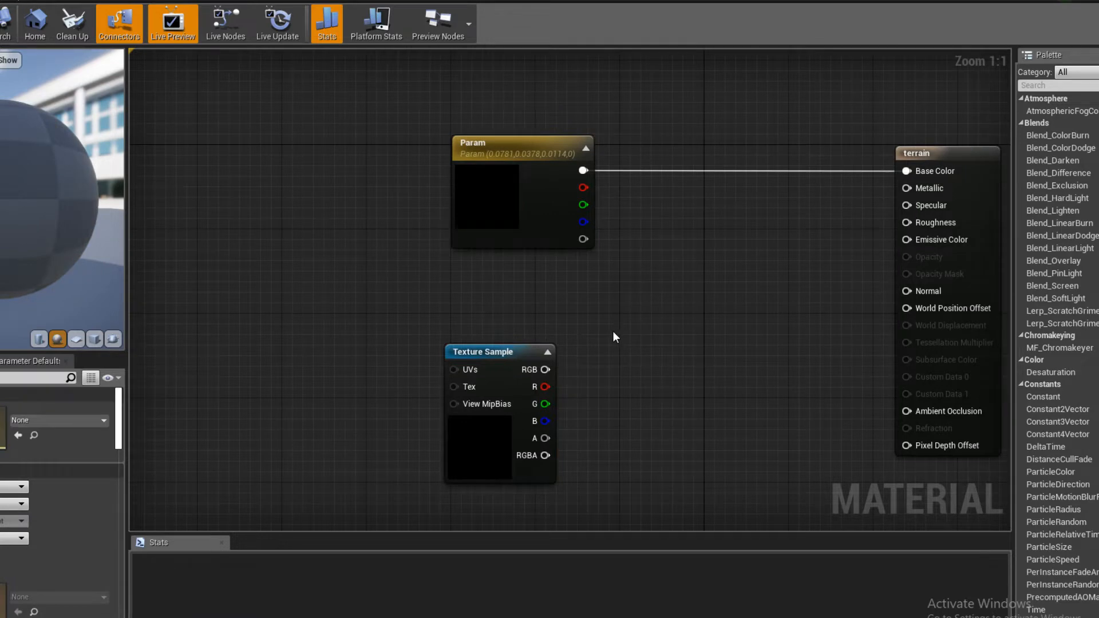
left_click(613, 331)
left_click_drag(647, 338, 664, 237)
left_click_drag(571, 171, 690, 251)
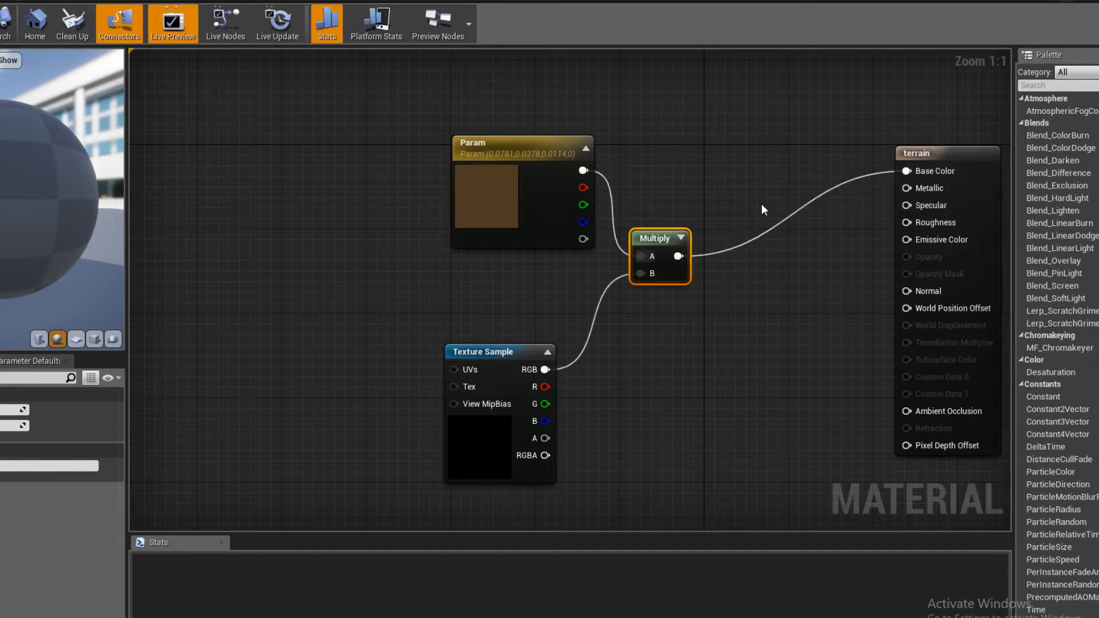
- Connect a constant of 1 to the terrain material's Roughness and save the material
right_click_drag(762, 205, 653, 226)
right_click_drag(682, 272, 586, 272)
key("1")
left_click(586, 273)
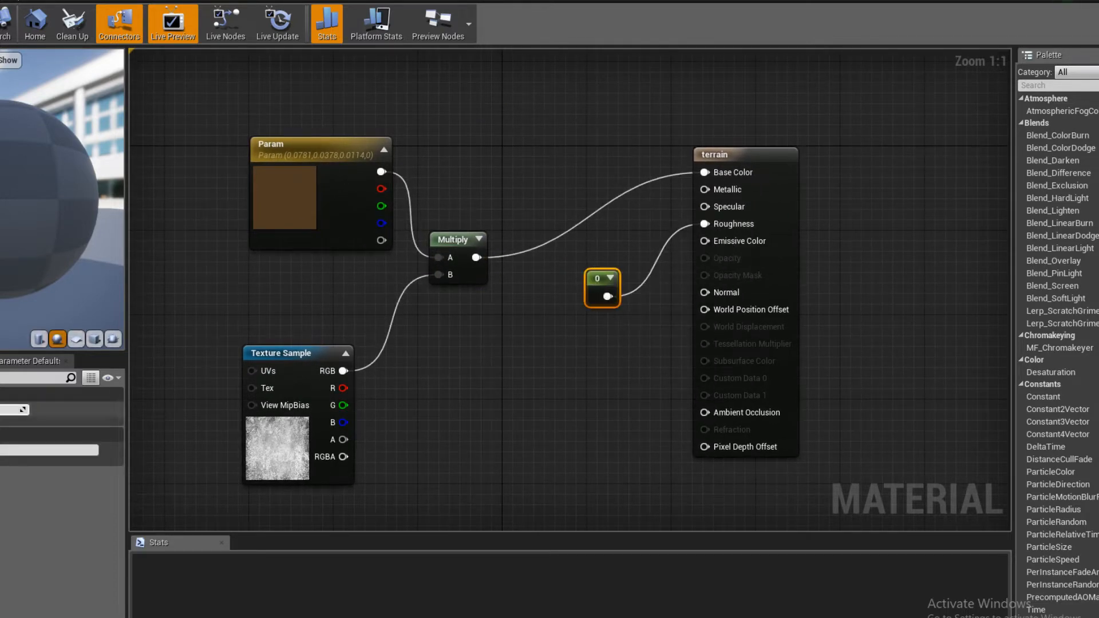
left_click(152, 311)
key("ctrl+s")
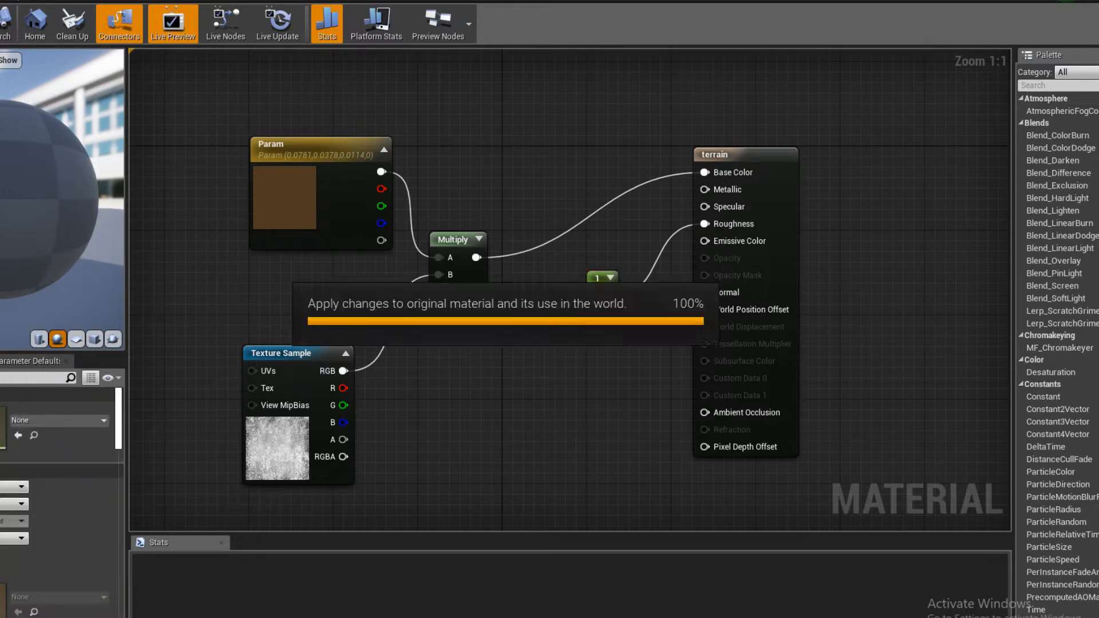
- Expand the Multiply node's preview and save the terrain material again
left_click(478, 241)
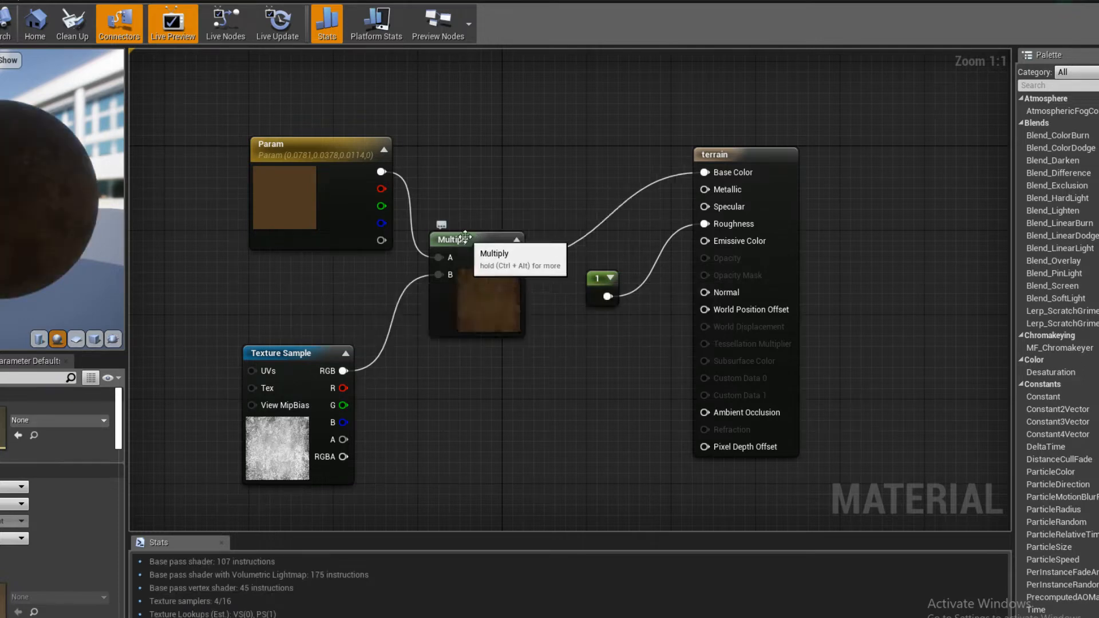
right_click_drag(481, 299, 508, 347)
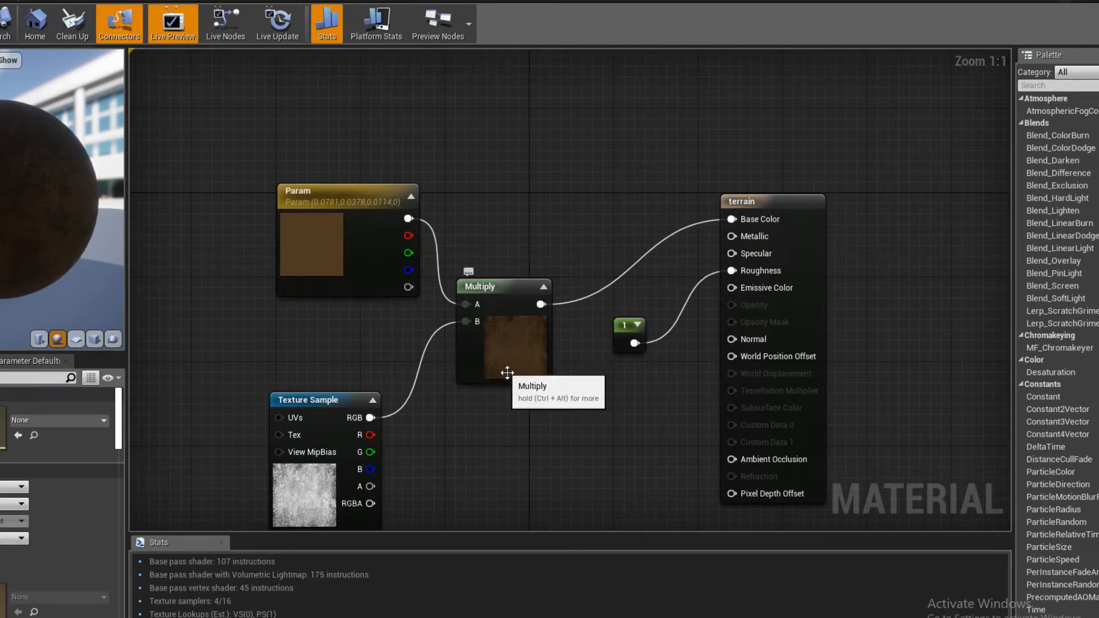
key("ctrl+s")
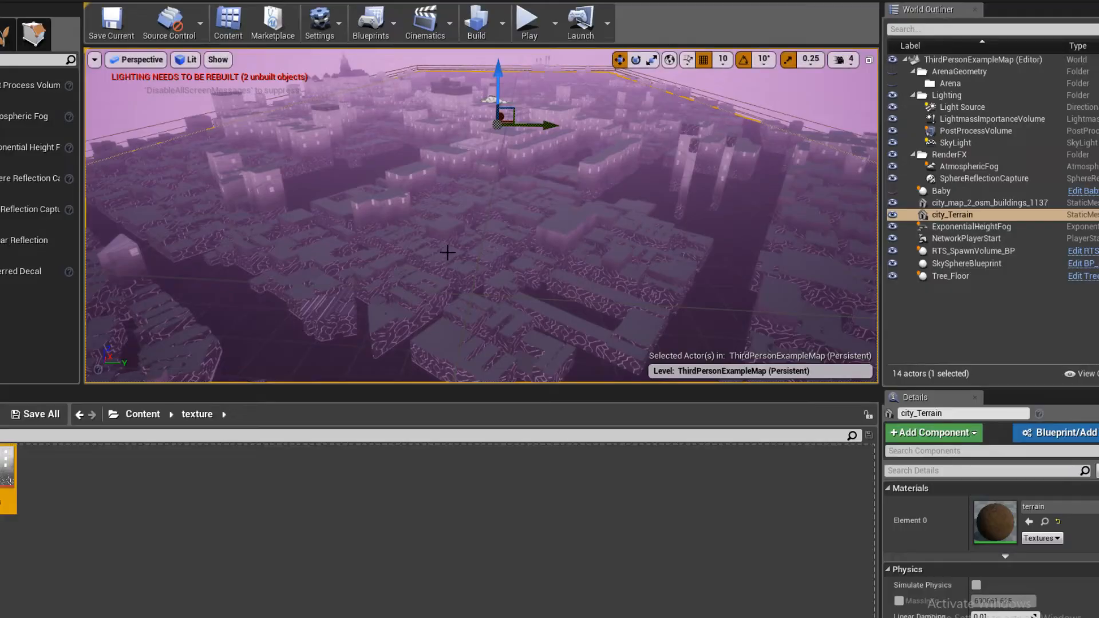
key("w")
right_click_drag(448, 252, 393, 325)
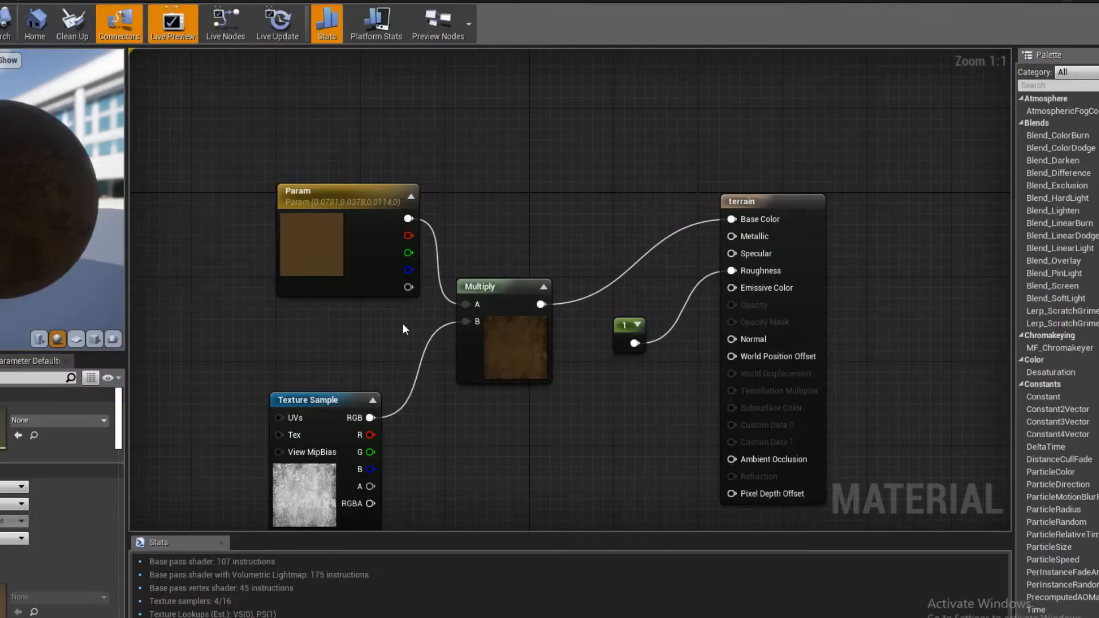
- Brighten the terrain material's Param color to brown, hex sRGB 8F663800, and save the material
left_click(347, 246)
double_click(343, 248)
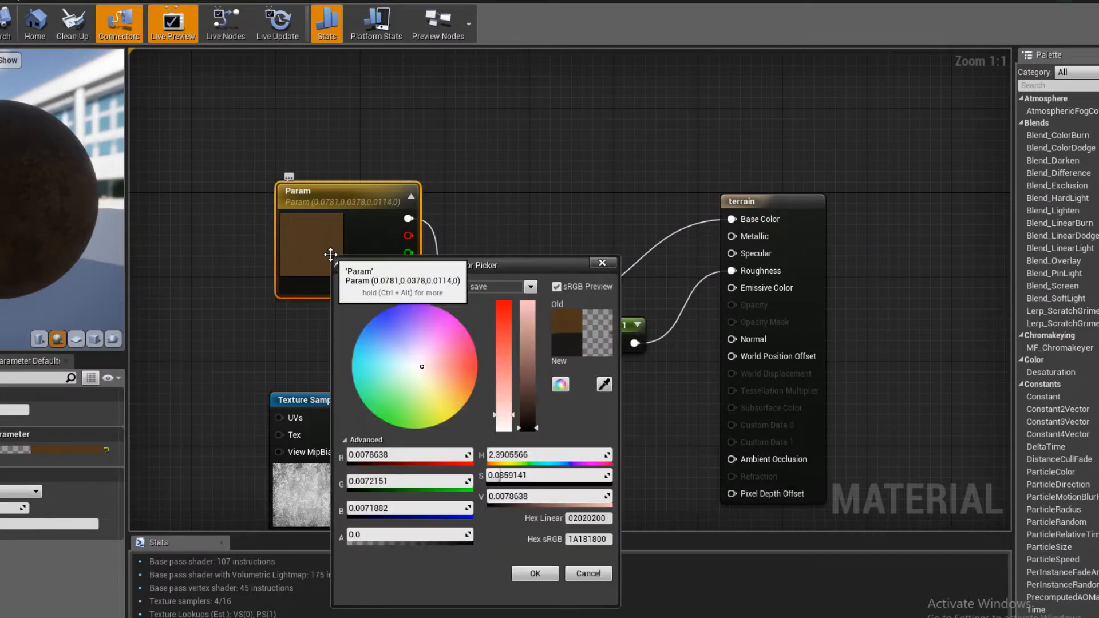
left_click_drag(528, 398, 528, 395)
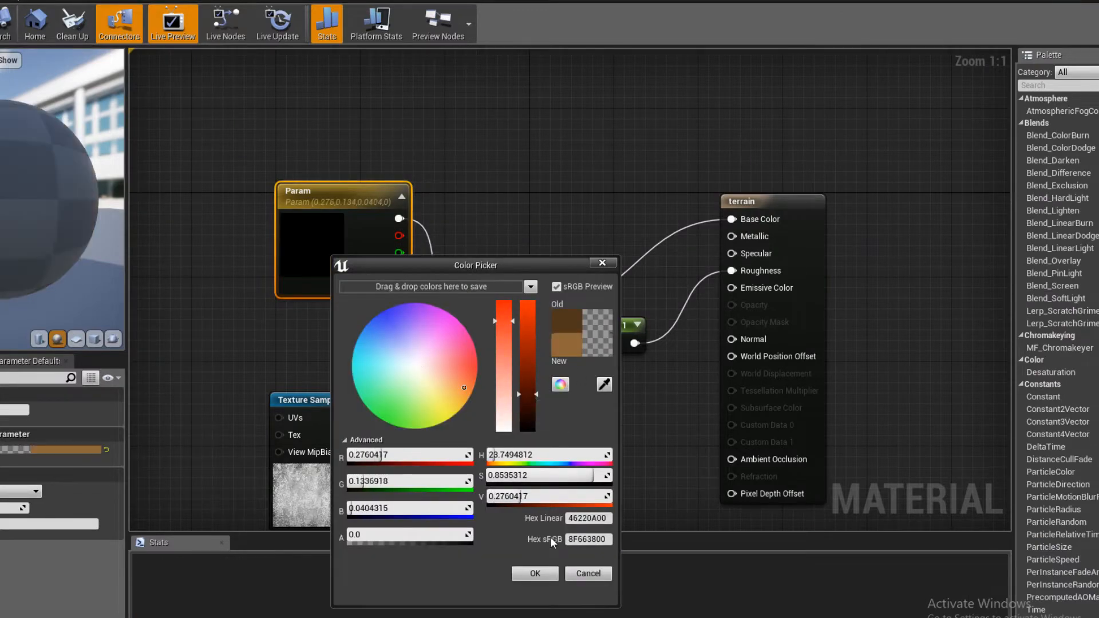
left_click(551, 573)
key("ctrl+s")
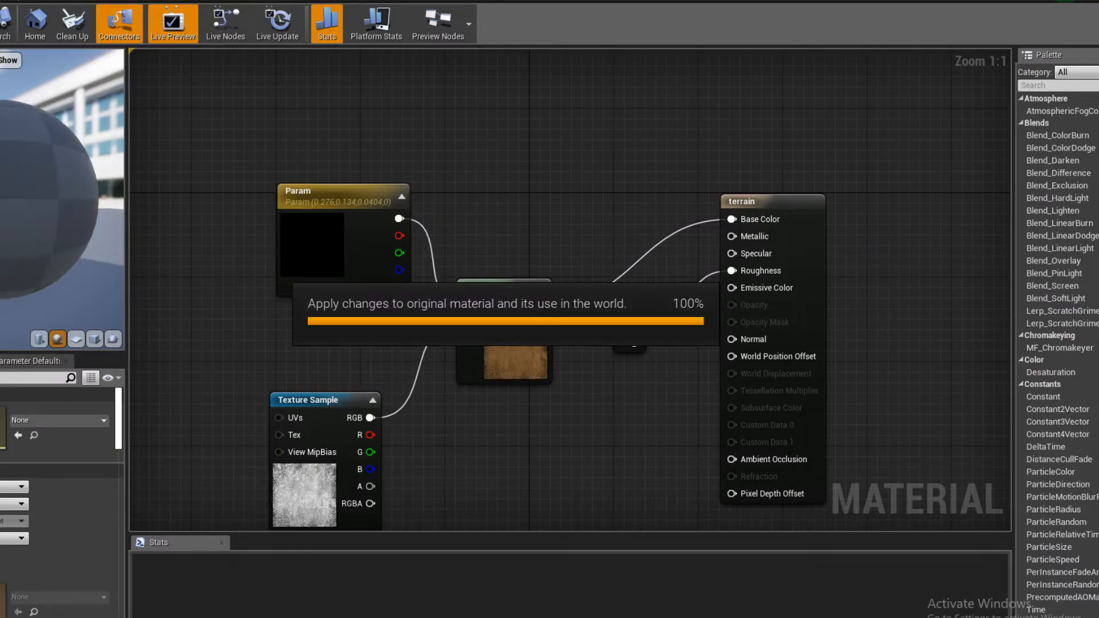
- Return to the level, enlarge the viewport, and look over the textured brown ground from above the city
left_click(15, 612)
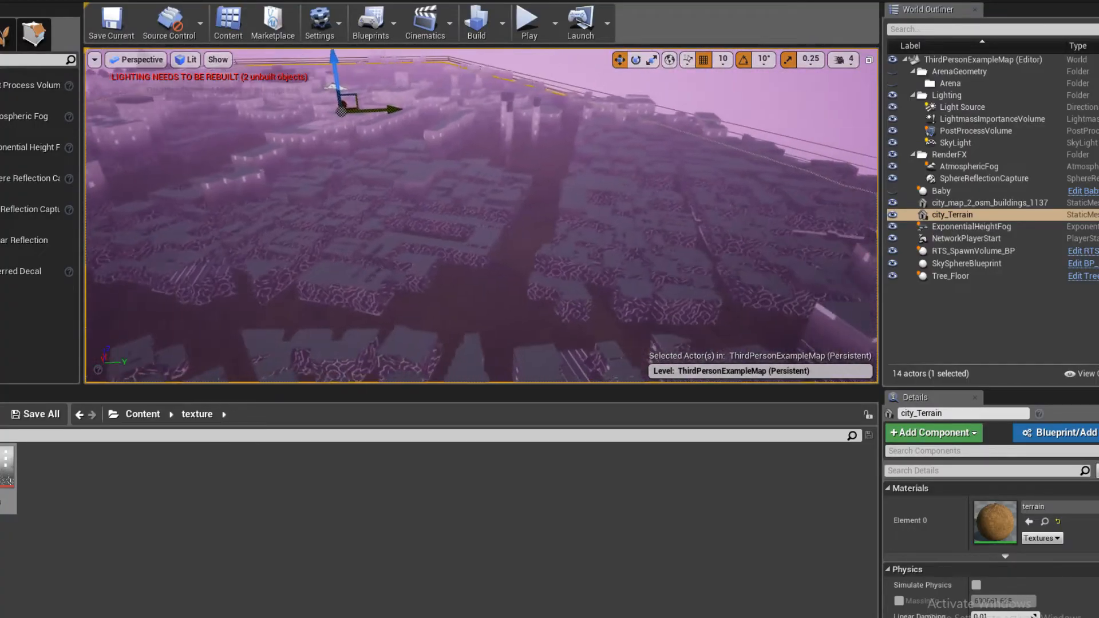
right_click_drag(481, 215, 486, 294)
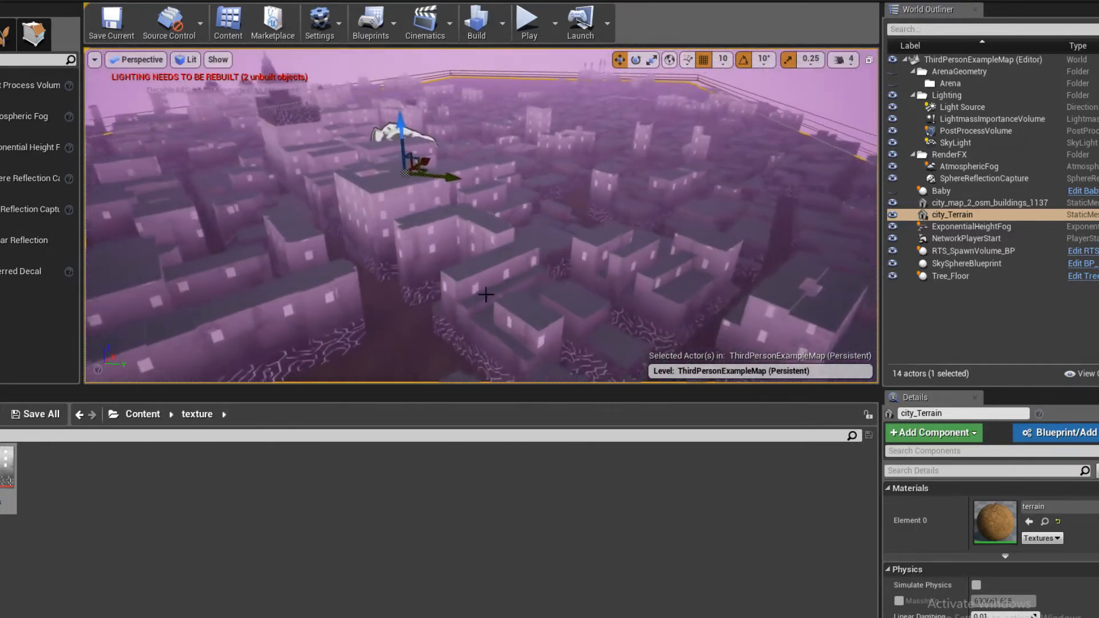
left_click_drag(498, 386, 498, 533)
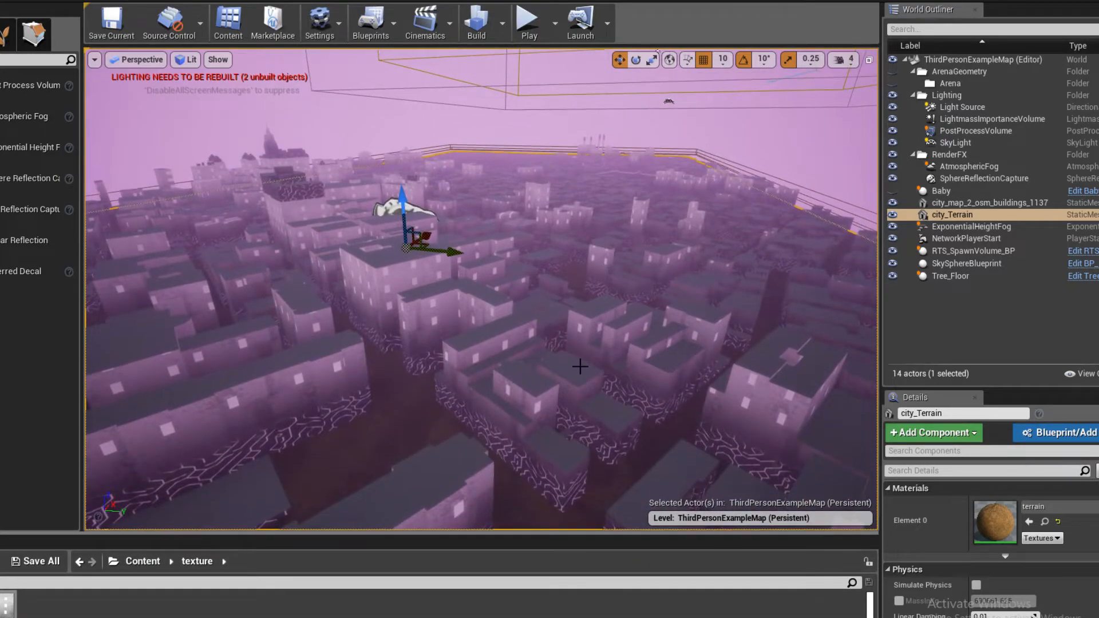
right_click_drag(580, 363, 544, 371)
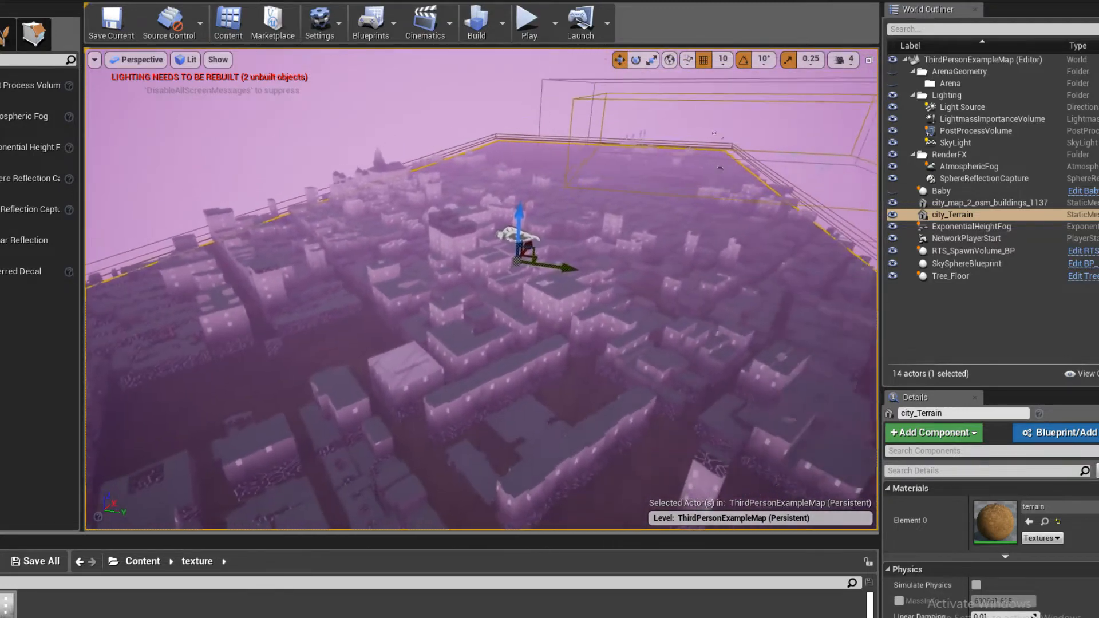
- Playtest the level by flying the character over the city to check the terrain and fog
left_click(527, 23)
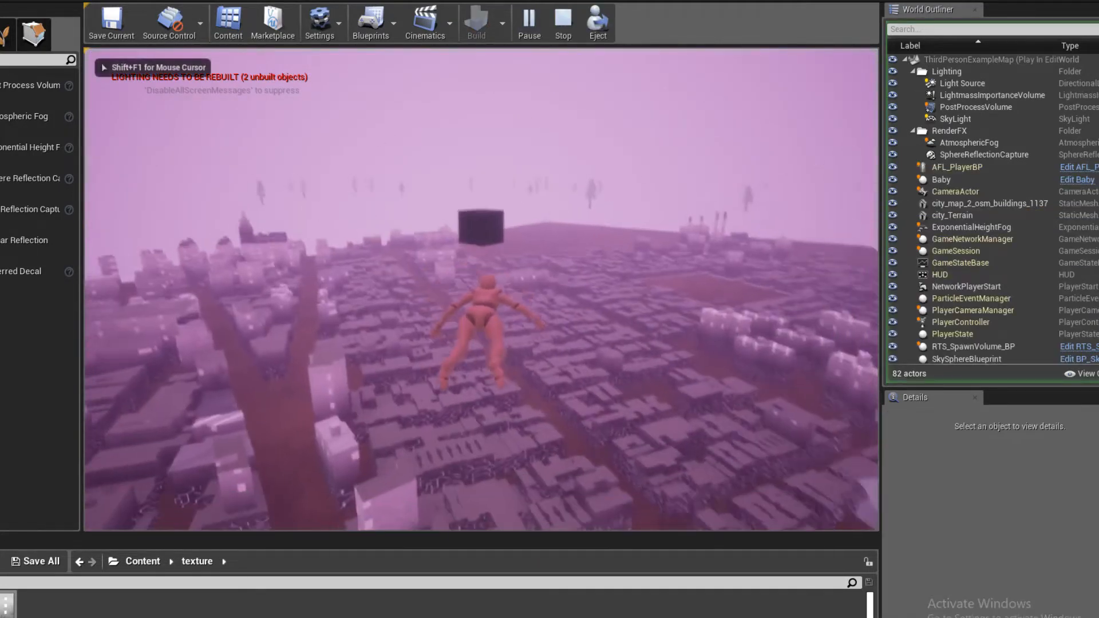
key("w")
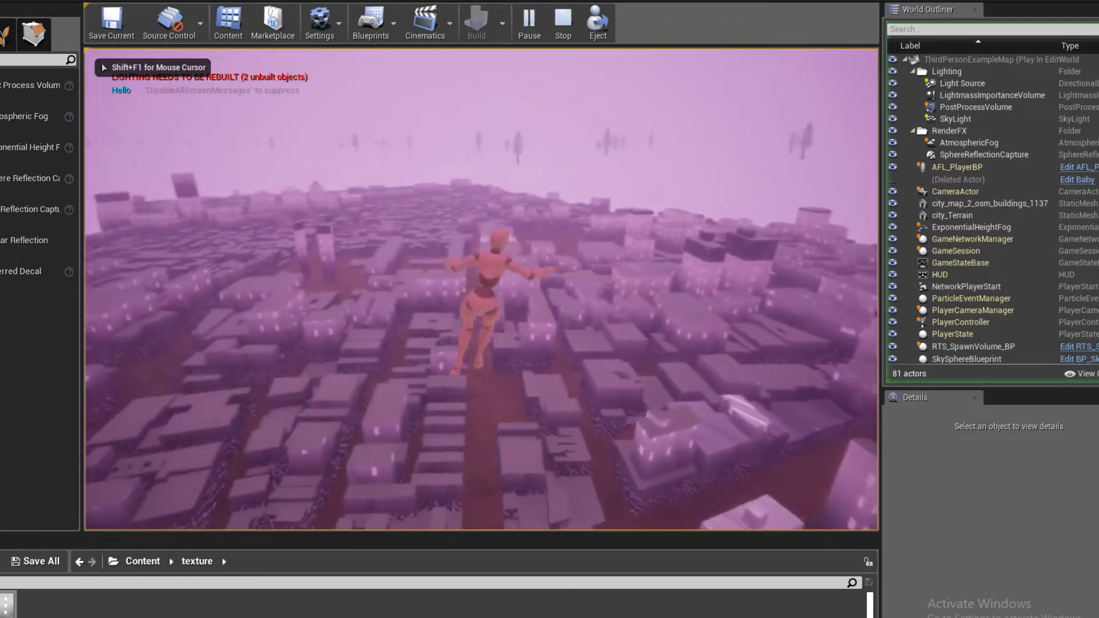
key("w")
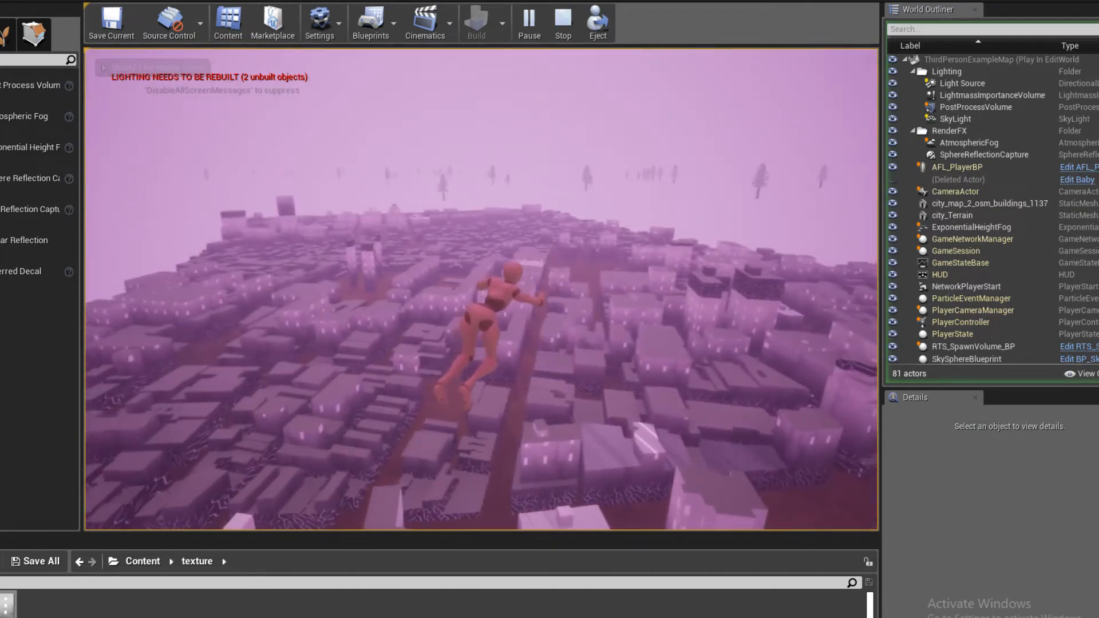
key("w")
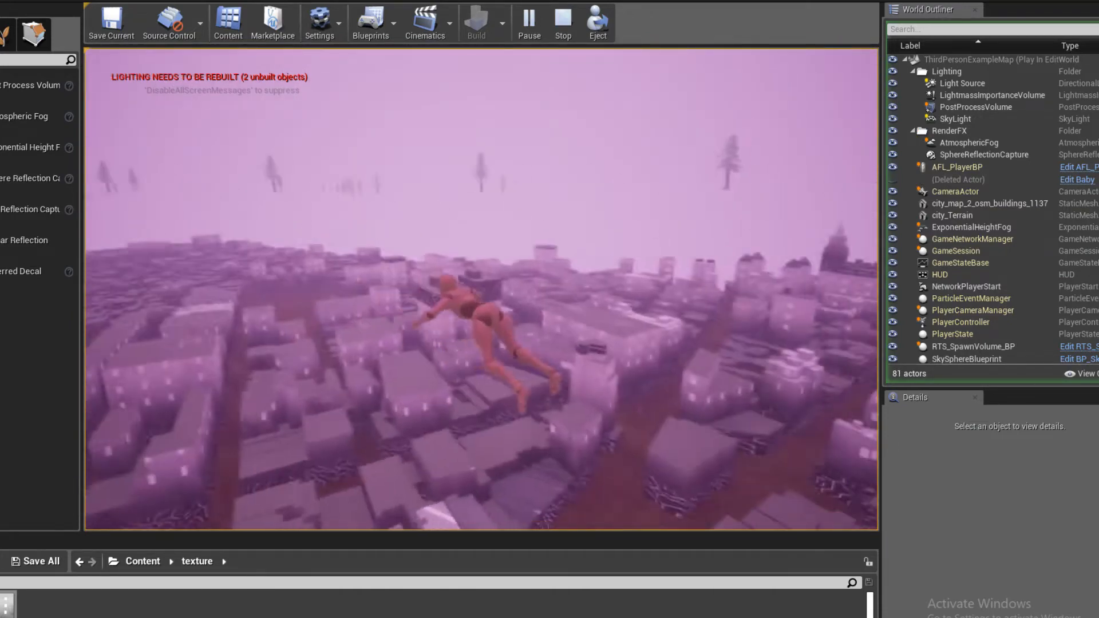
key("w")
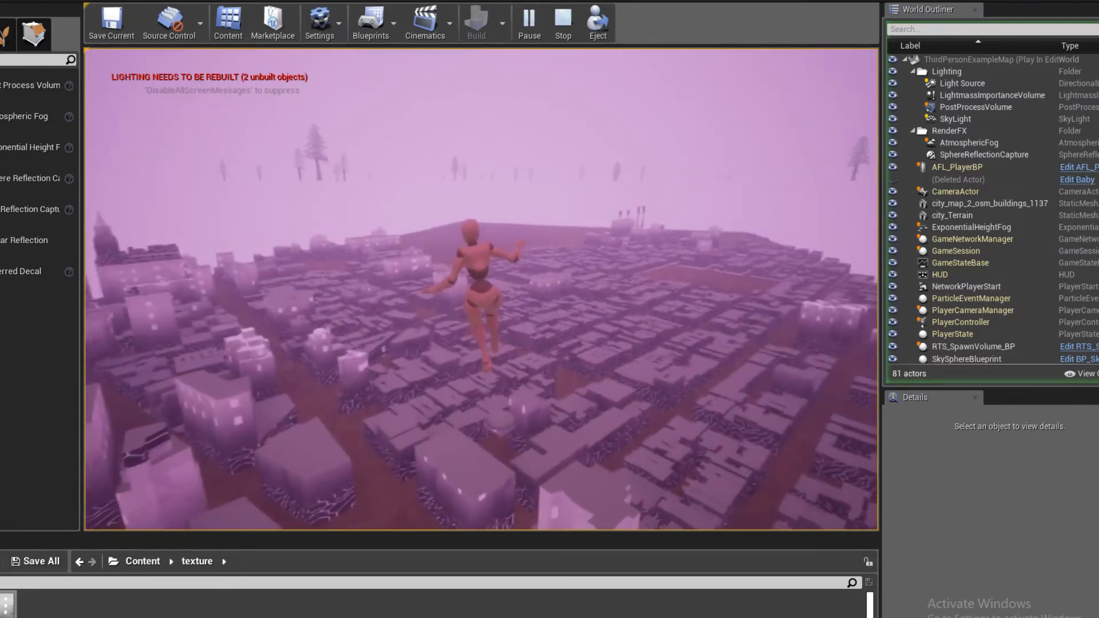
key("Escape")
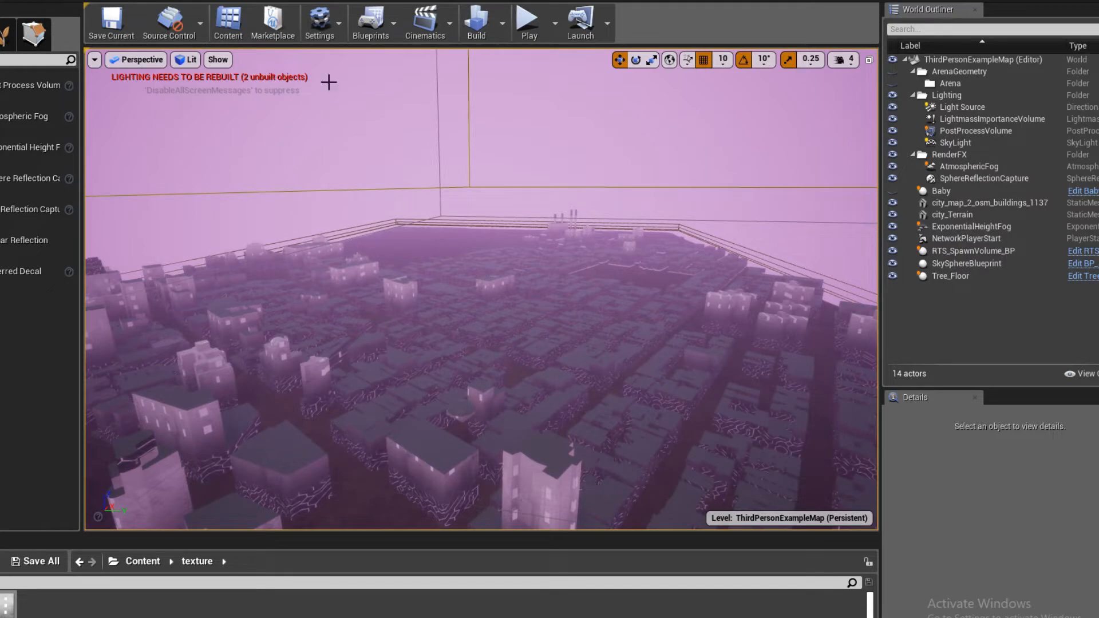
- Tint the SkyLight's Light Color pale yellow, hex sRGB FFF0B1FF
left_click(950, 132)
left_click(953, 142)
scroll(974, 547, "down", 3)
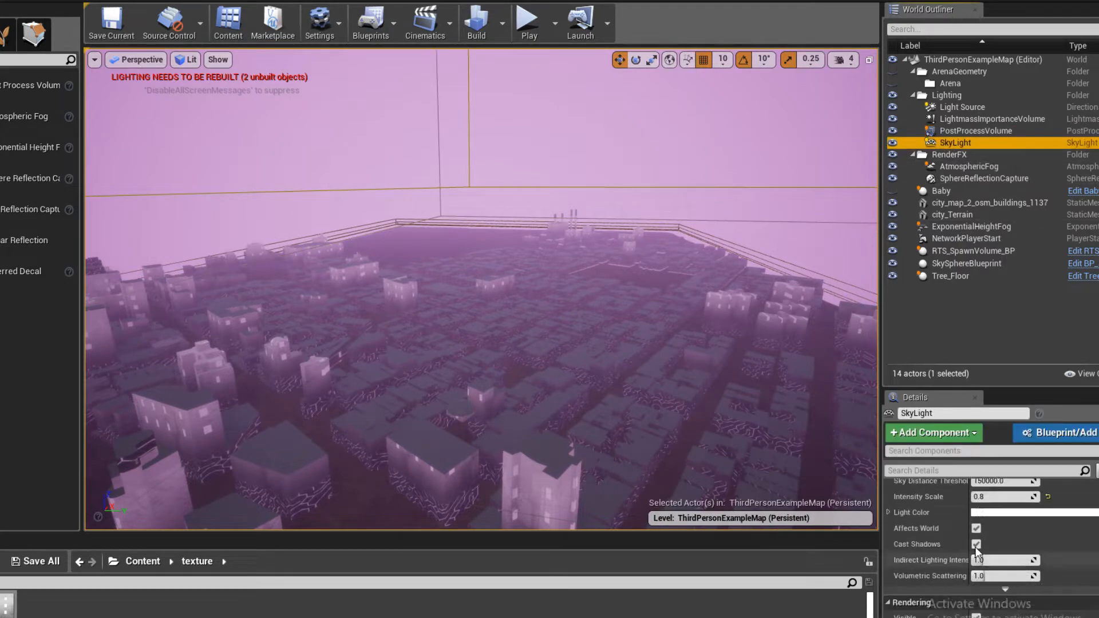
left_click(987, 554)
mouse_move(811, 449)
left_mouse_down()
mouse_move(809, 459)
mouse_move(788, 439)
mouse_move(811, 466)
mouse_move(787, 415)
mouse_move(822, 430)
mouse_move(802, 448)
mouse_move(796, 439)
mouse_move(809, 444)
left_mouse_up()
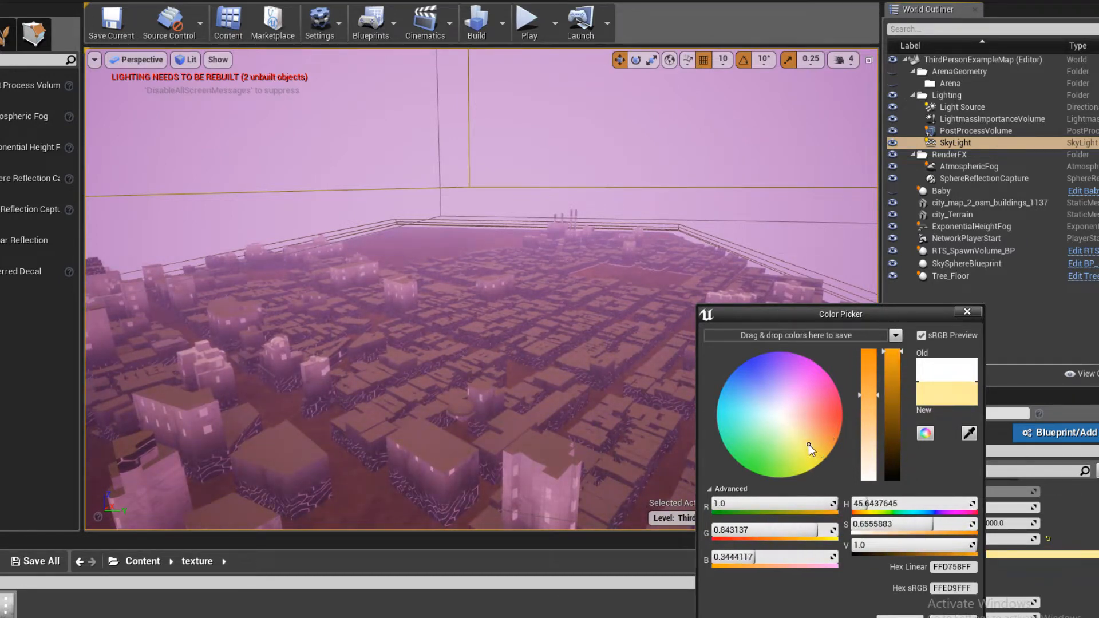
left_click_drag(867, 379, 861, 481)
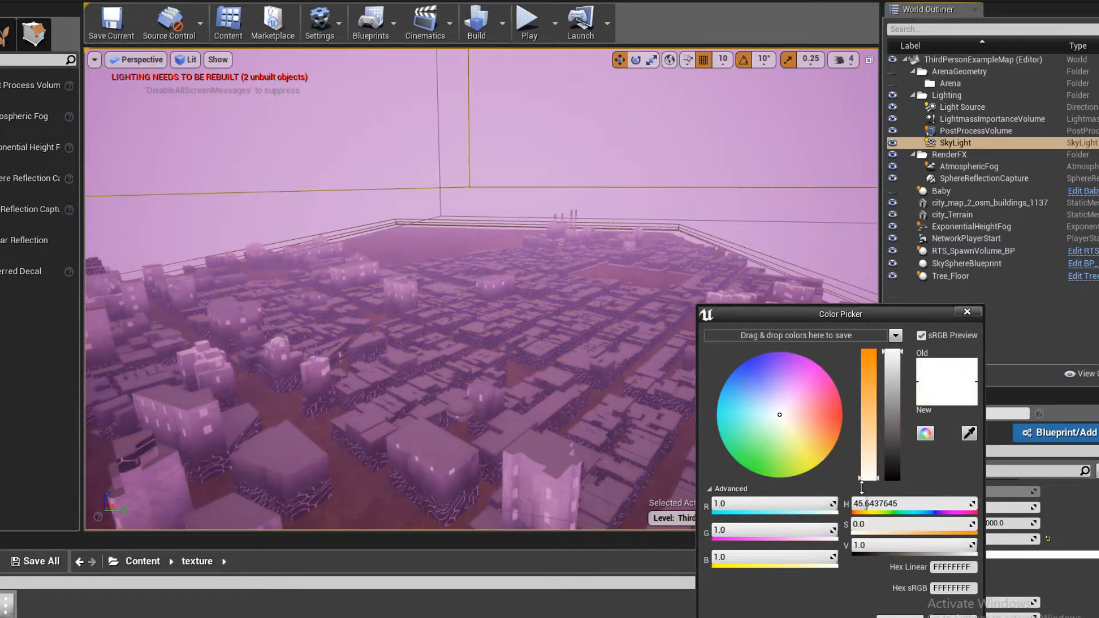
left_click(863, 346)
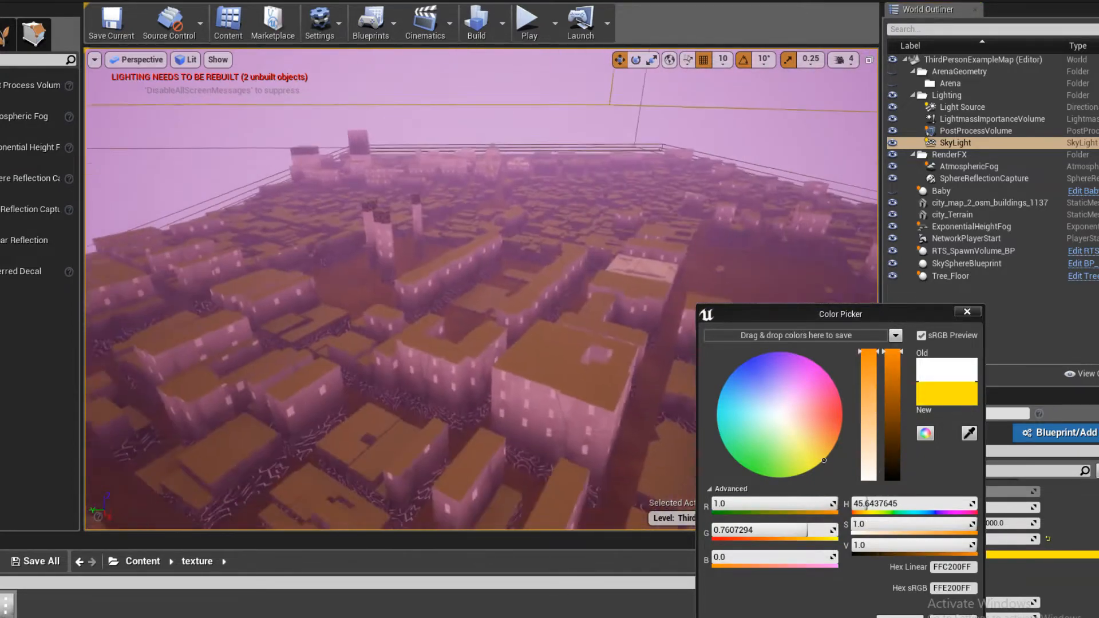
scroll(444, 282, "up", 4)
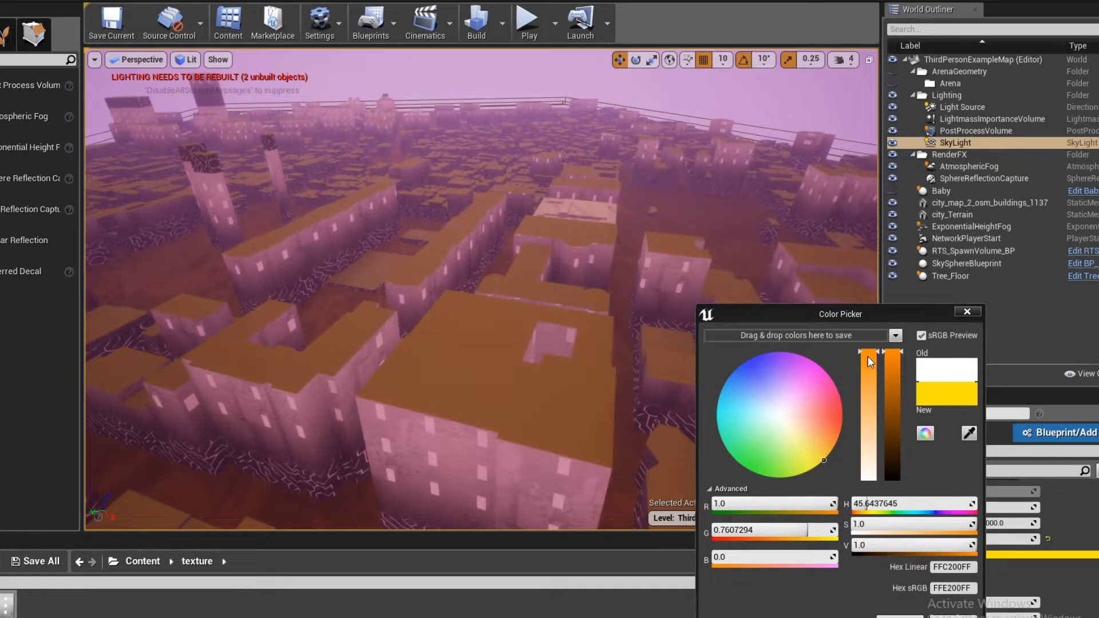
left_click_drag(867, 358, 862, 456)
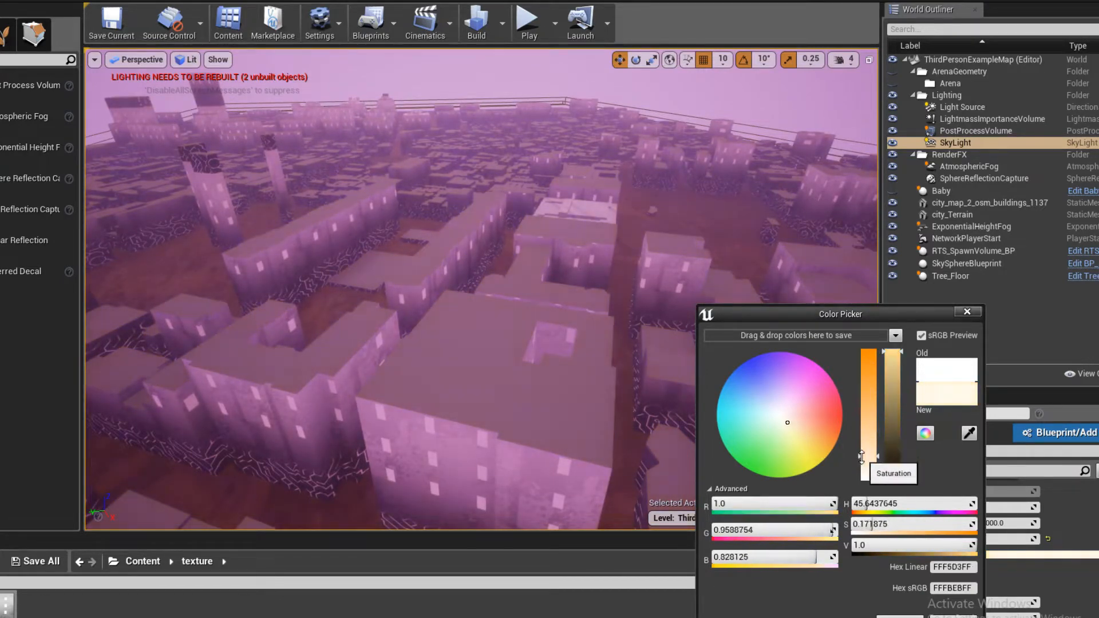
left_click_drag(857, 410, 853, 373)
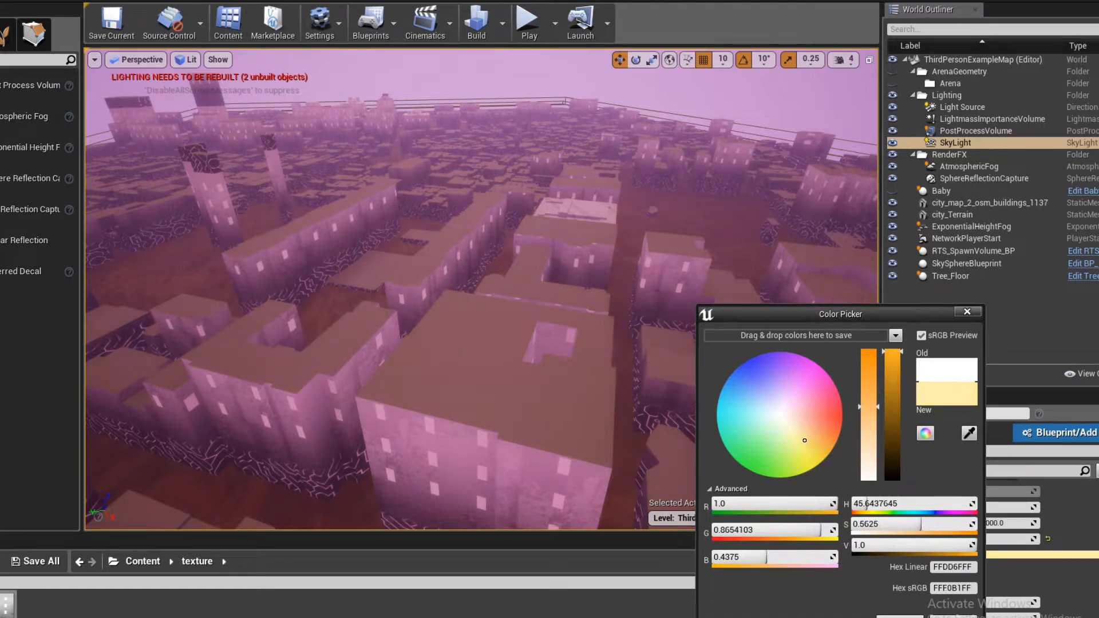
left_click(899, 617)
- Select the city buildings mesh and open its roof material for editing
right_click_drag(479, 297, 470, 341)
scroll(478, 297, "up", 4)
scroll(503, 371, "down", 6)
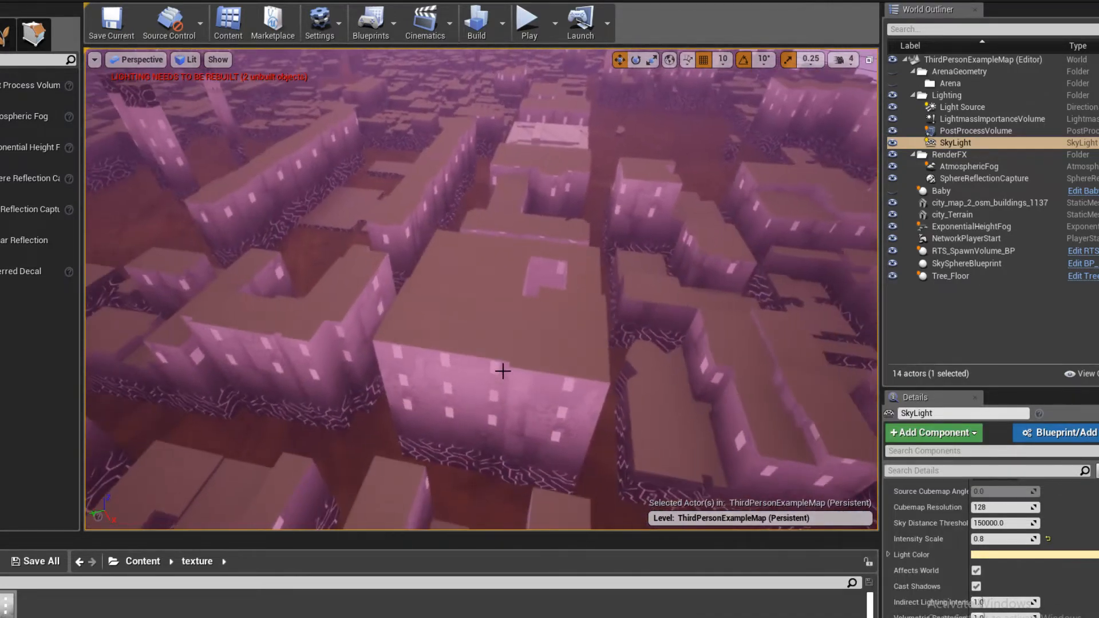
left_click(464, 294)
scroll(1025, 595, "down", 3)
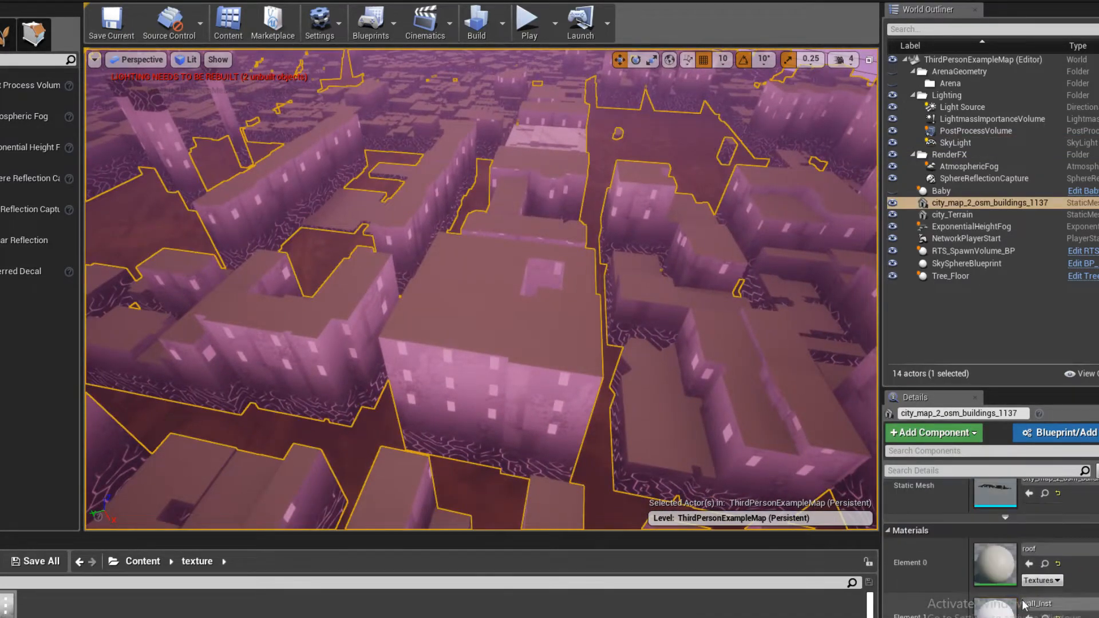
left_click(1045, 564)
double_click(7, 611)
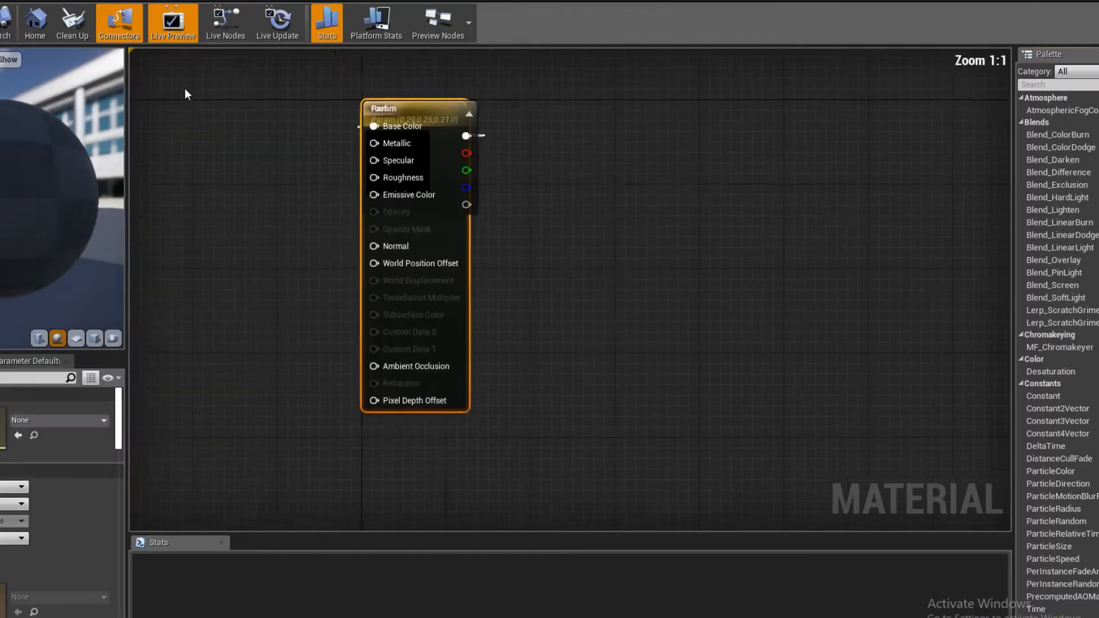
- Space out the roof material's nodes and insert a Multiply node between Param and Base Color, with Param feeding input A
left_click_drag(533, 144, 712, 155)
left_click_drag(558, 196, 327, 186)
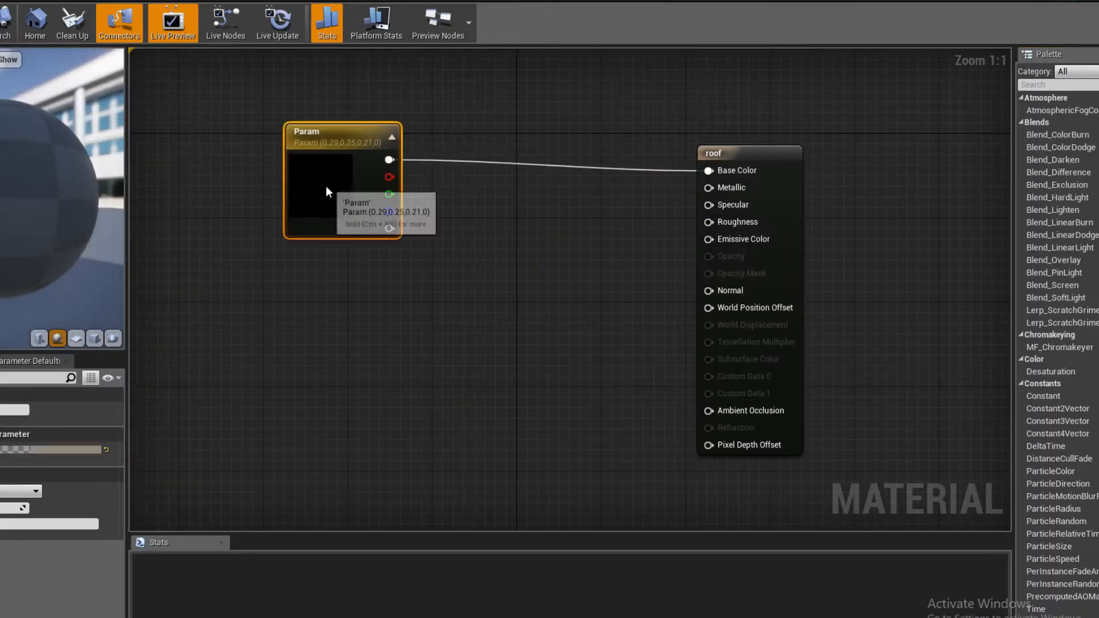
left_click(541, 249)
left_click(502, 175)
left_click_drag(389, 160, 513, 199)
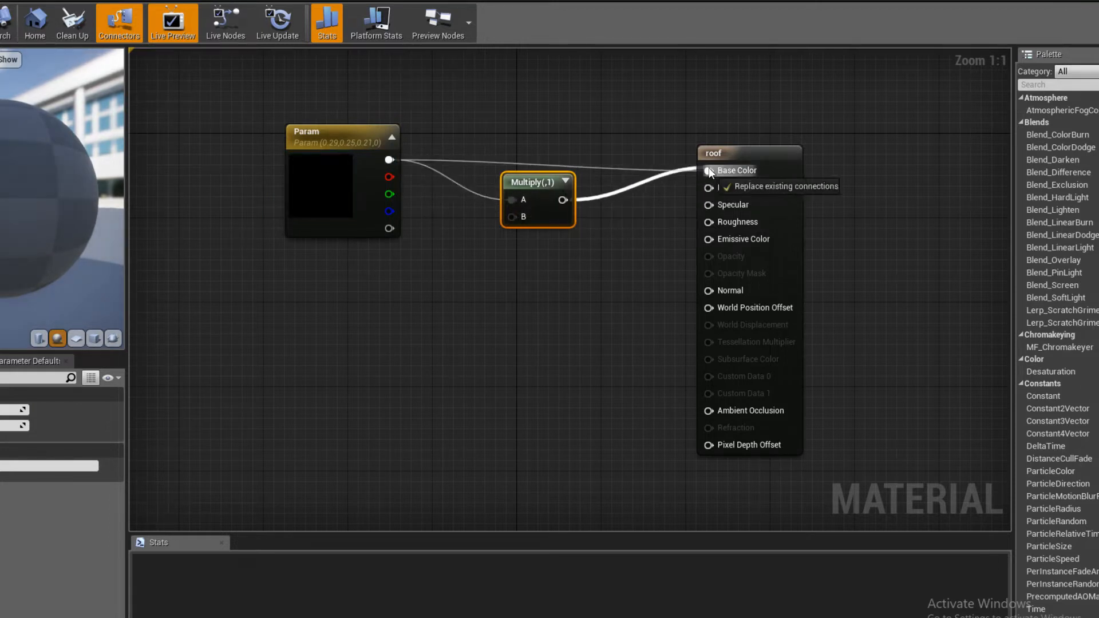
left_click_drag(710, 172, 709, 170)
left_click(332, 351)
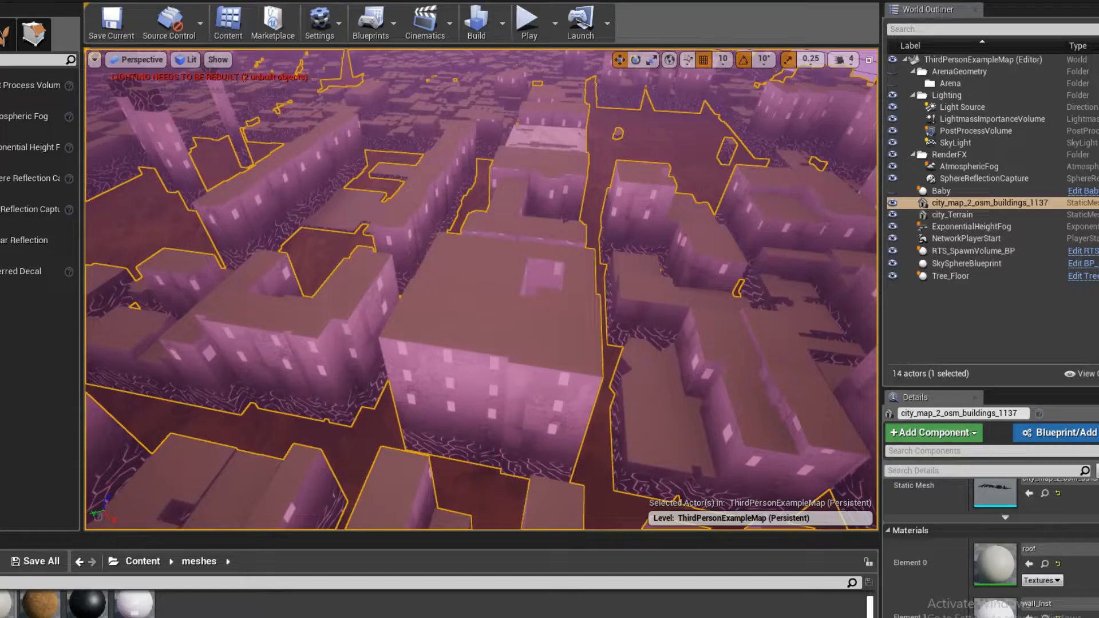
- Add the grunge background from the texture folder as a Texture Sample, connect its RGB to Multiply's B input, and save the roof material
left_click(137, 562)
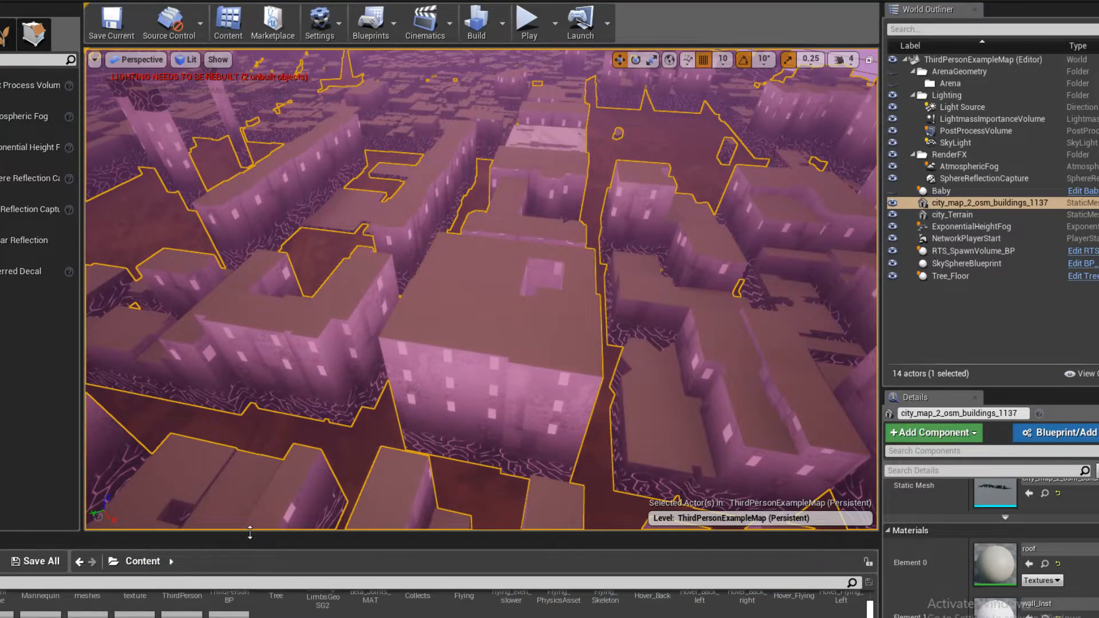
left_click_drag(250, 532, 250, 413)
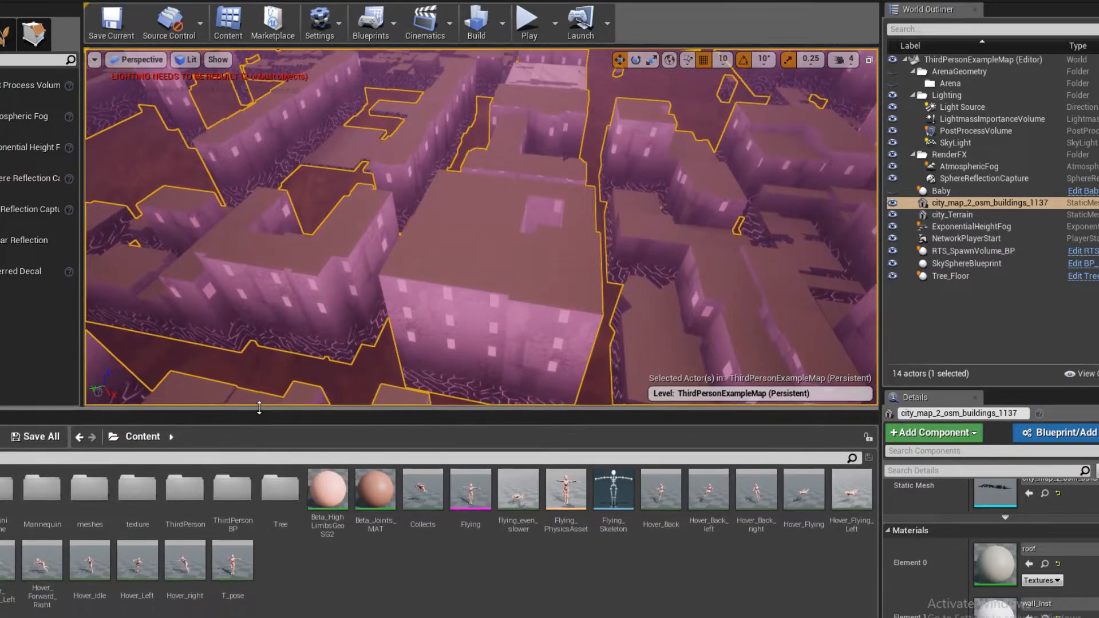
double_click(126, 500)
left_click_drag(7, 489, 266, 286)
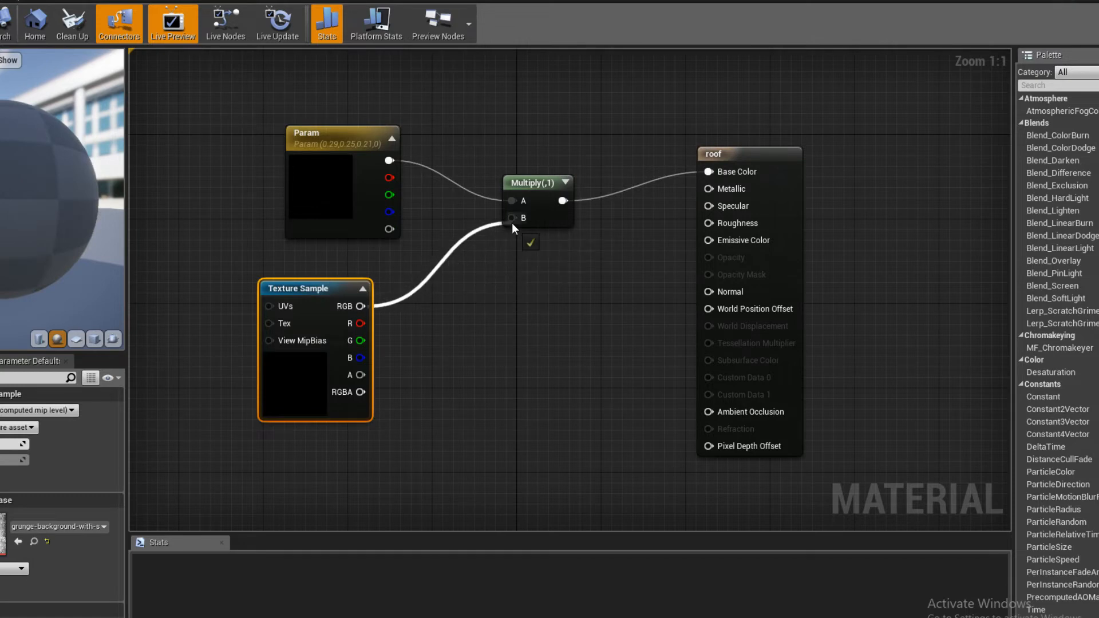
left_click_drag(512, 223, 512, 219)
left_click(494, 308)
key("ctrl+s")
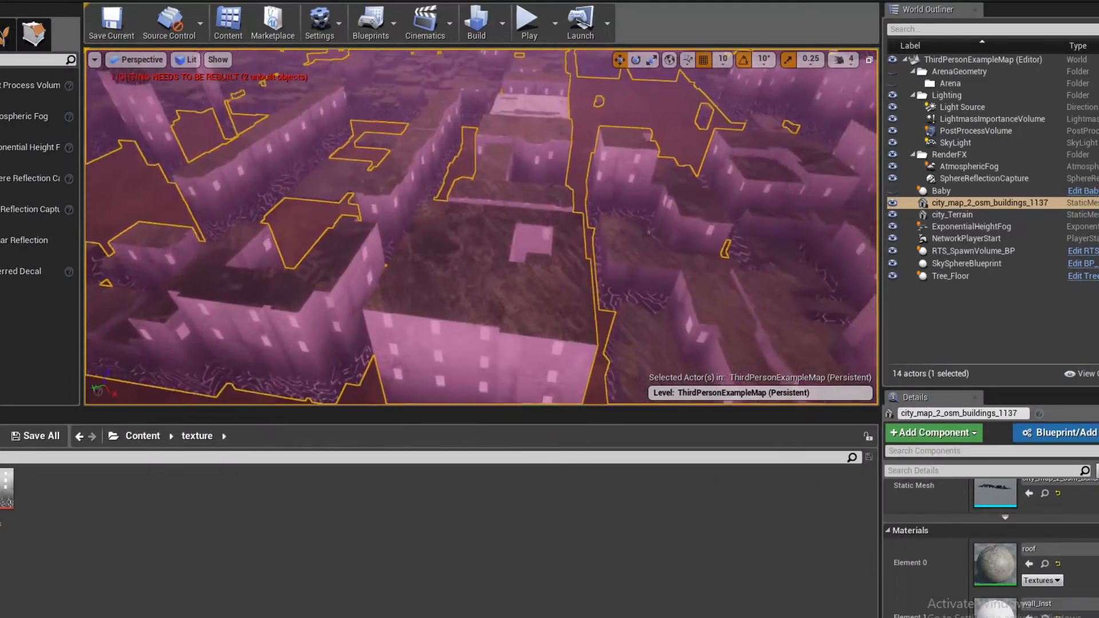
- Look over the grungy roofs from above and playtest the level
right_click_drag(480, 226, 561, 83)
left_click(527, 22)
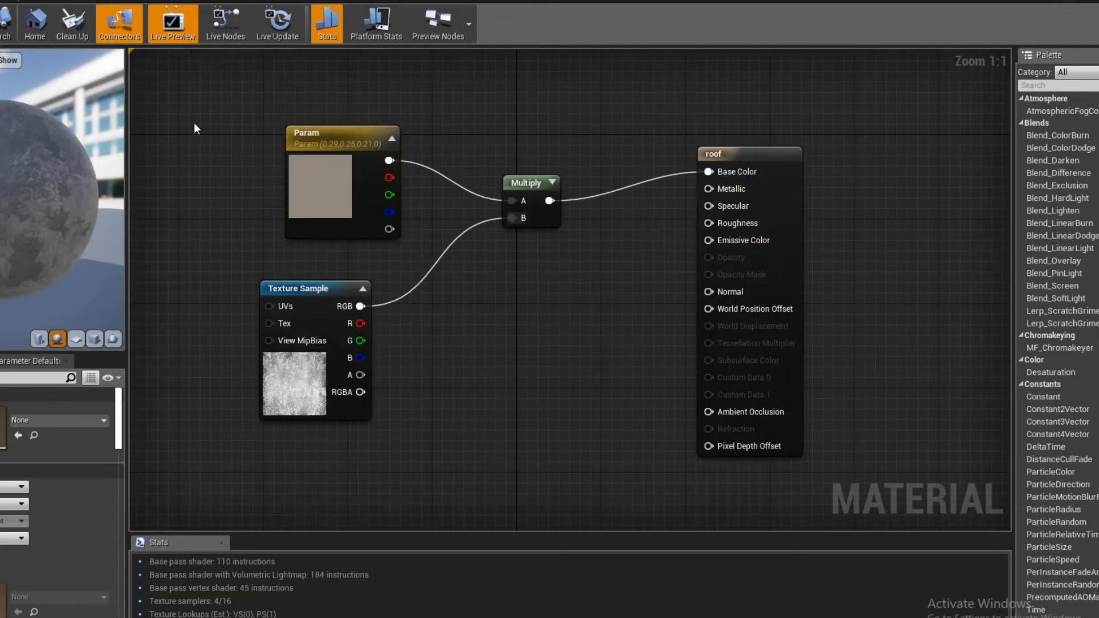
- Delete the Param, Multiply and Texture Sample nodes from the roof material, and save the current level
left_click_drag(195, 128, 657, 486)
key("Delete")
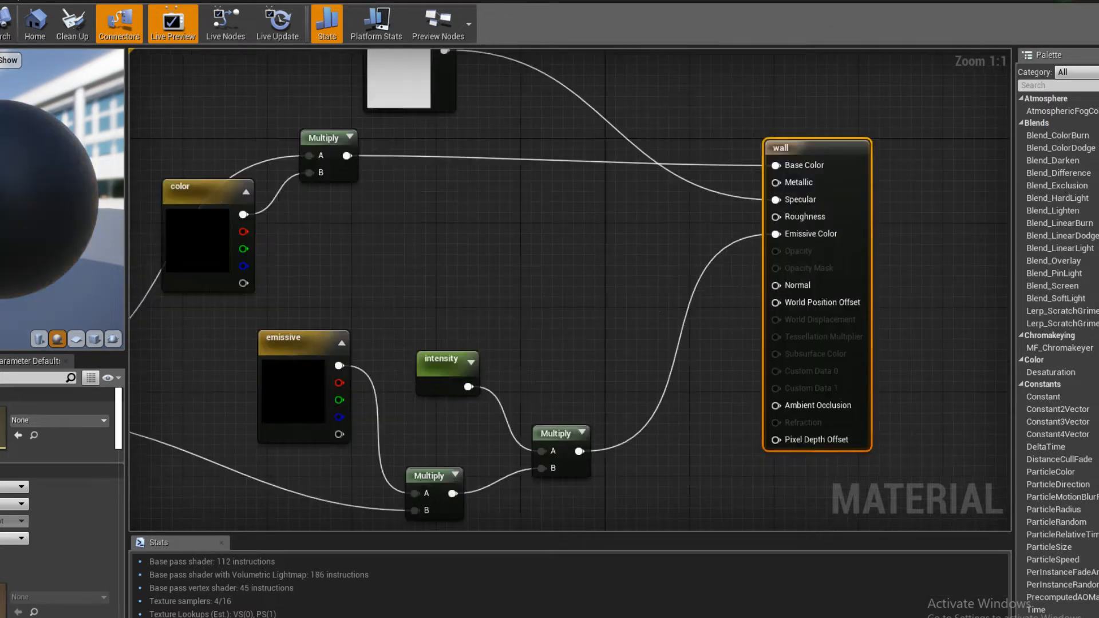
left_click(139, 0)
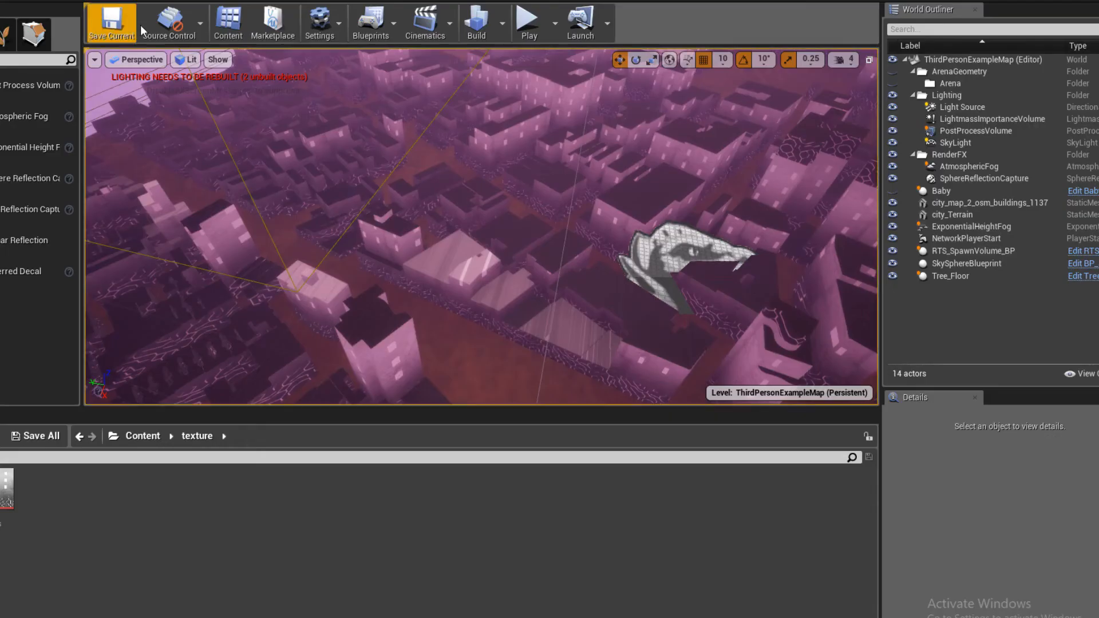
left_click(132, 29)
- Select the PostProcessVolume around the level and playtest to check the sky beyond the city's edge
mouse_move(458, 306)
right_mouse_down()
mouse_move(515, 338)
mouse_move(524, 367)
mouse_move(446, 324)
right_mouse_up()
left_click(450, 171)
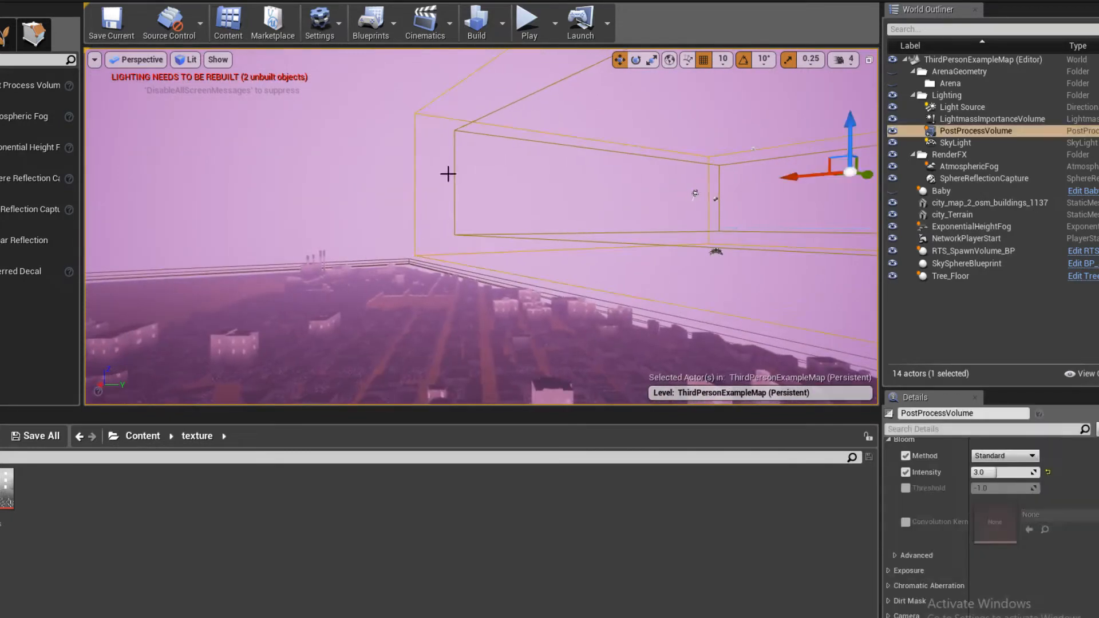
left_click(527, 22)
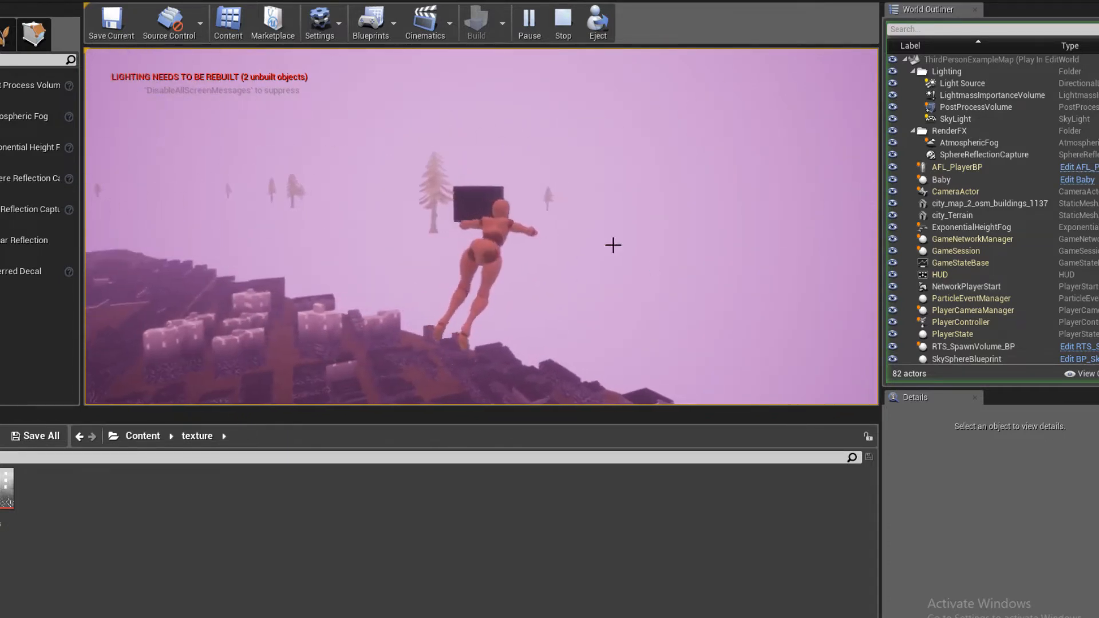
key("Escape")
left_click(499, 247)
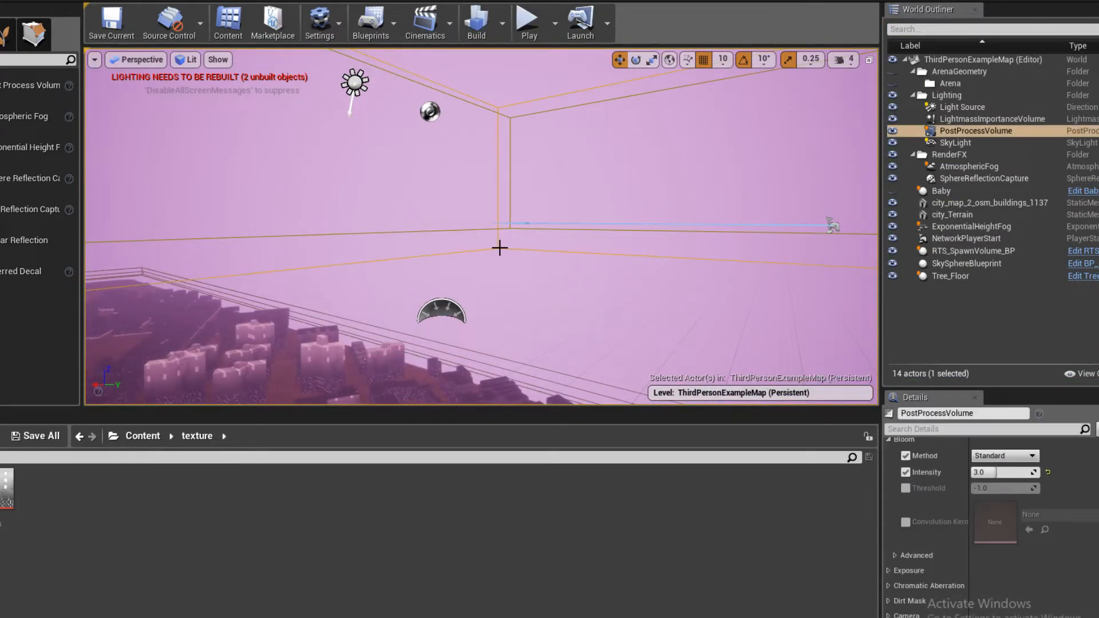
key("f")
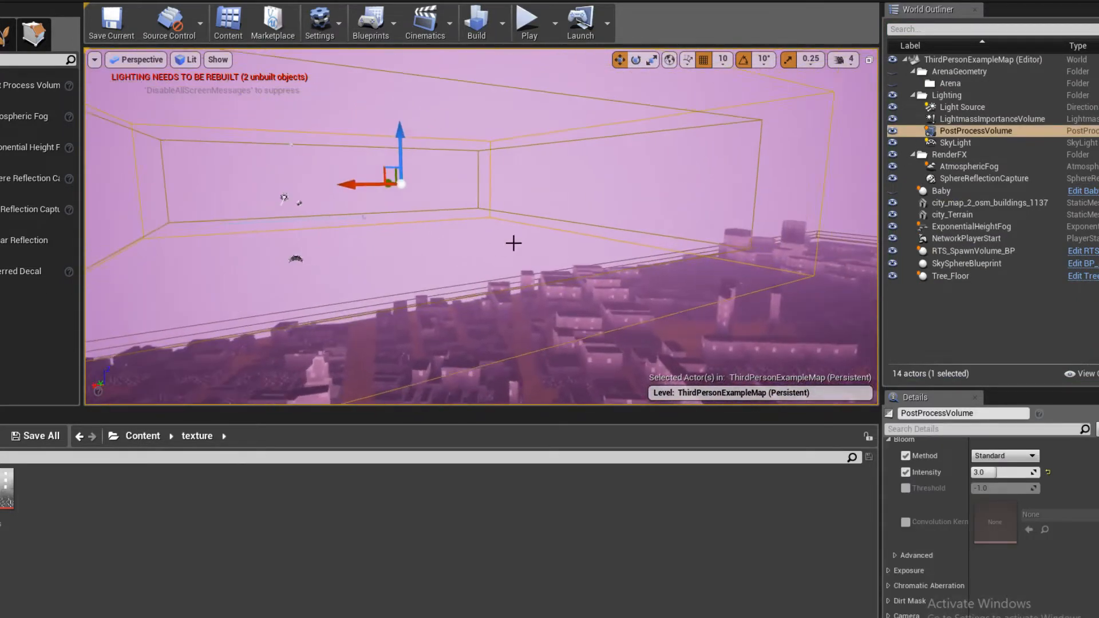
- Scale down the PostProcessVolume and filter its details by "unb" to check the infinite extent setting
right_click_drag(420, 206, 413, 205)
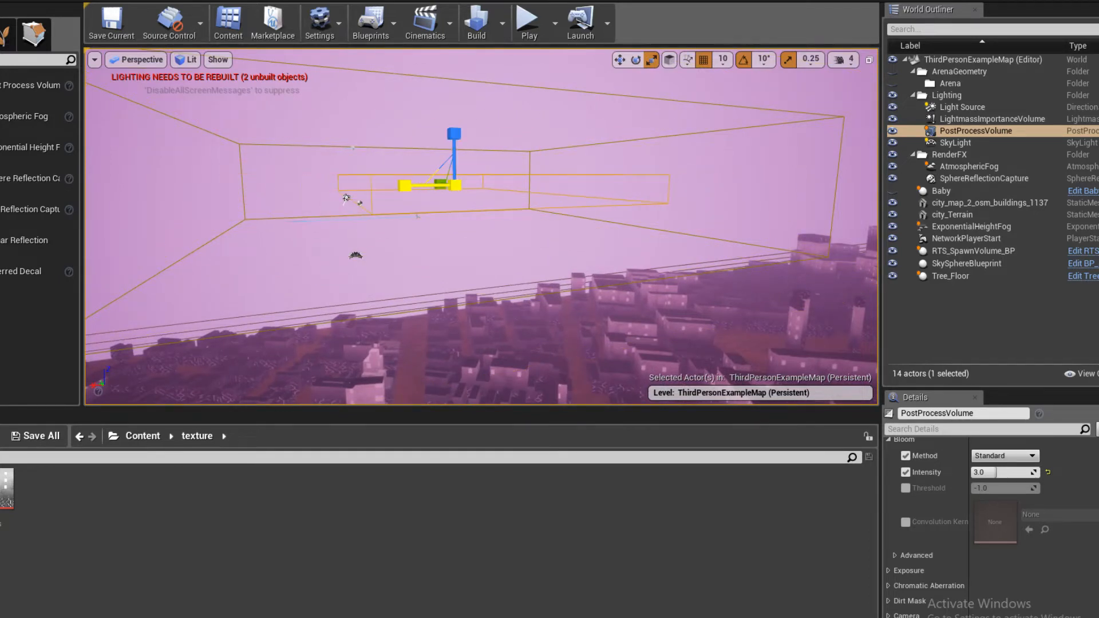
left_click(978, 428)
type("unb")
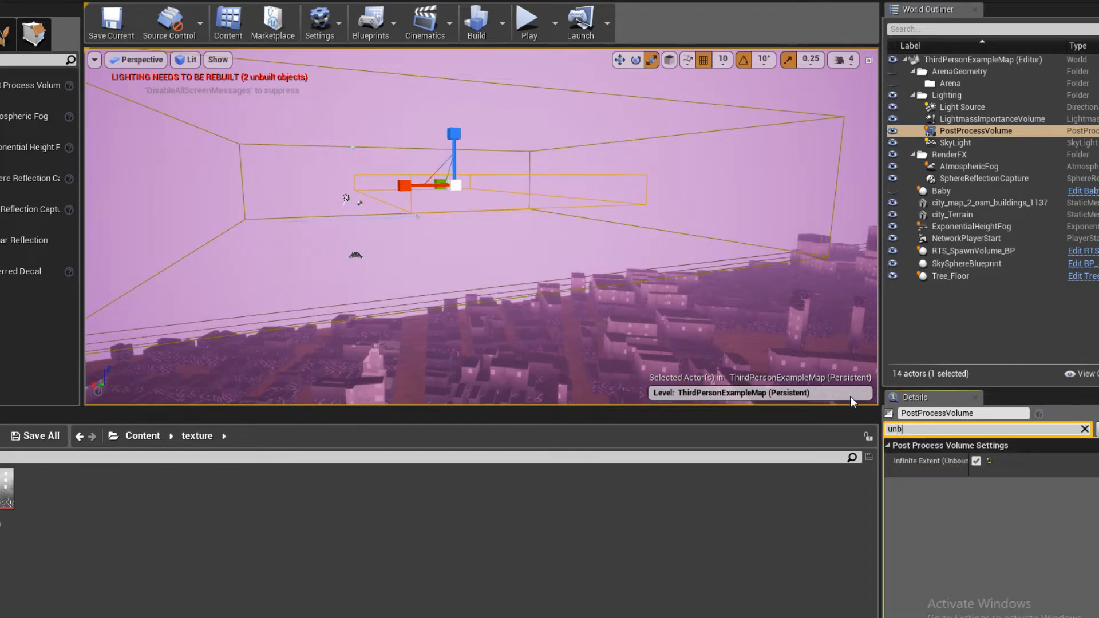
- Select the sky sphere from a wider view of the level and hide it
right_click_drag(302, 201, 249, 206)
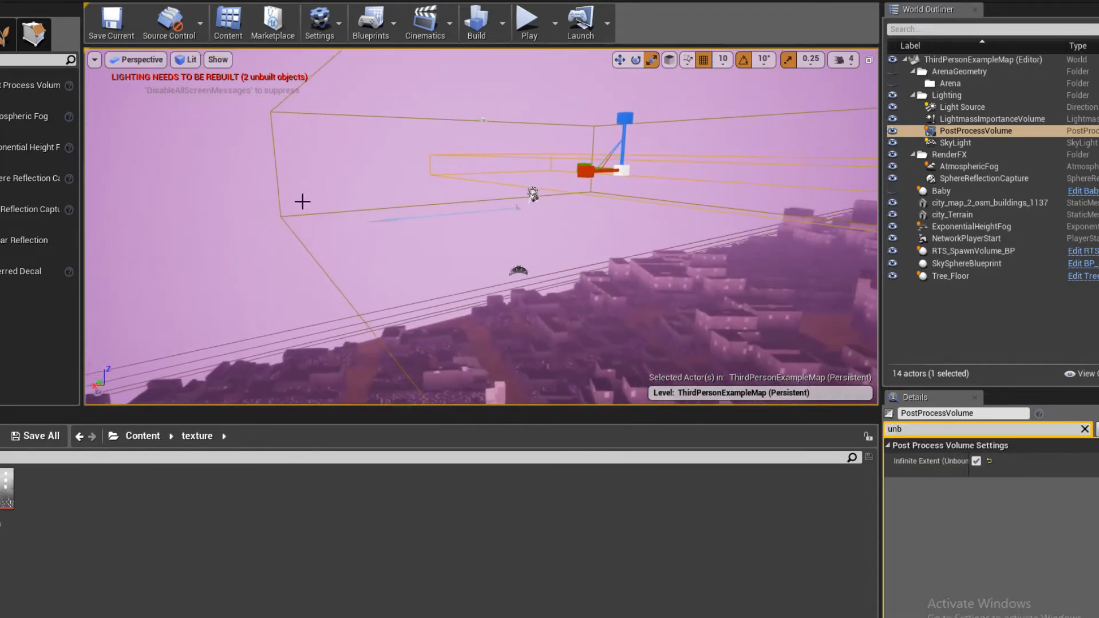
left_click(307, 260)
key("s")
right_click_drag(307, 260, 439, 238)
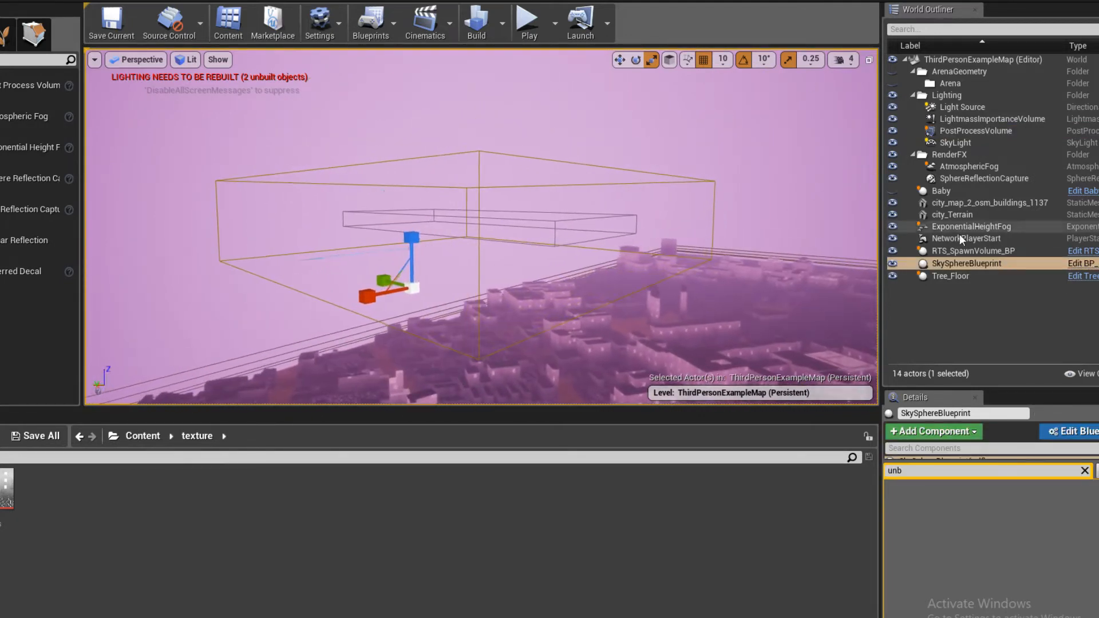
left_click(893, 263)
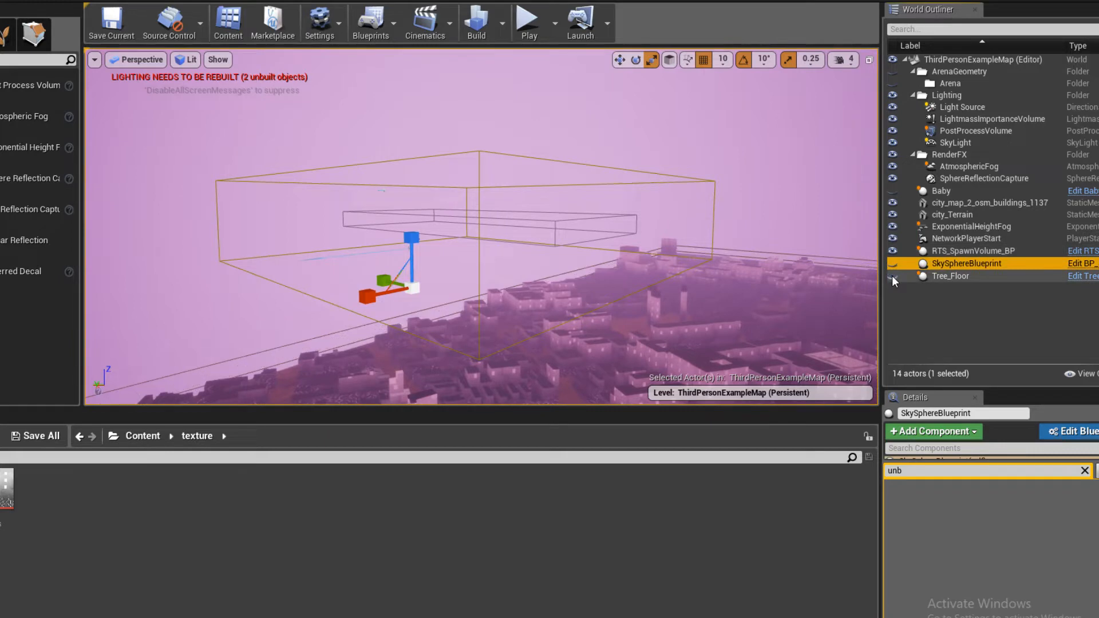
- Select the city buildings mesh, save the level and playtest flying over the city with the sky sphere hidden
mouse_move(480, 245)
right_mouse_down()
mouse_move(423, 263)
mouse_move(481, 245)
right_mouse_up()
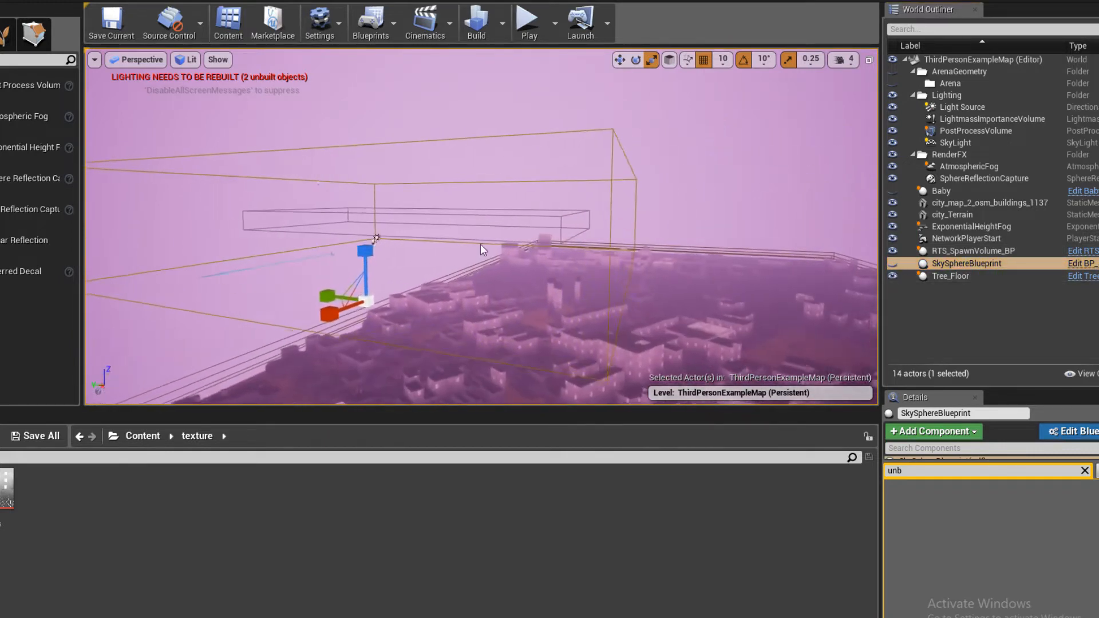
left_click(374, 239)
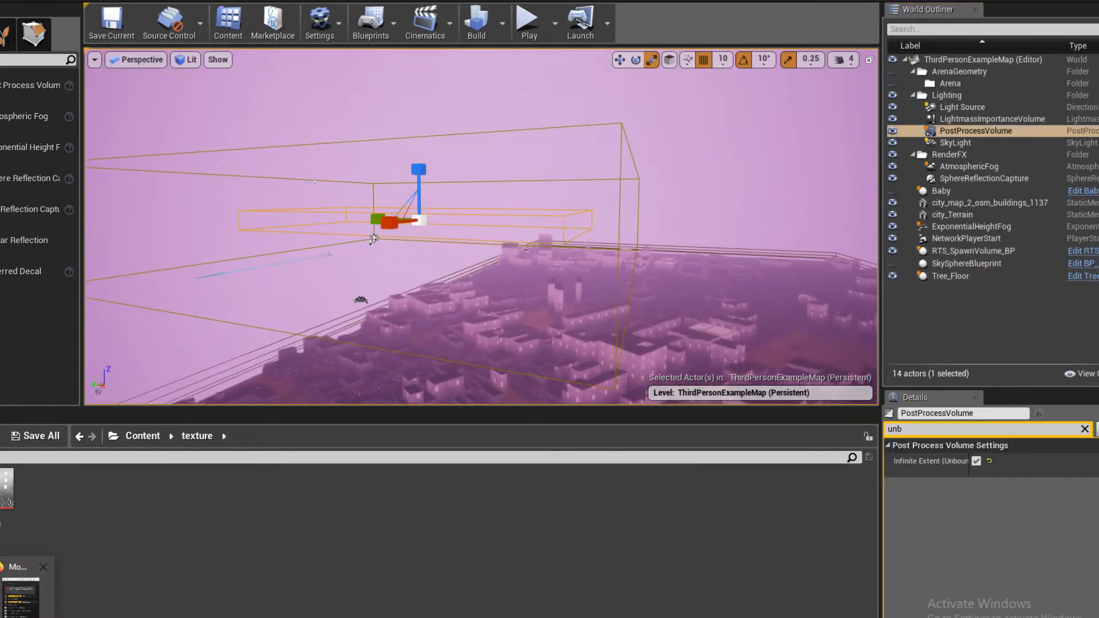
left_click(21, 599)
left_click(480, 272)
key("w")
right_click_drag(480, 272, 388, 283)
key("ctrl+s")
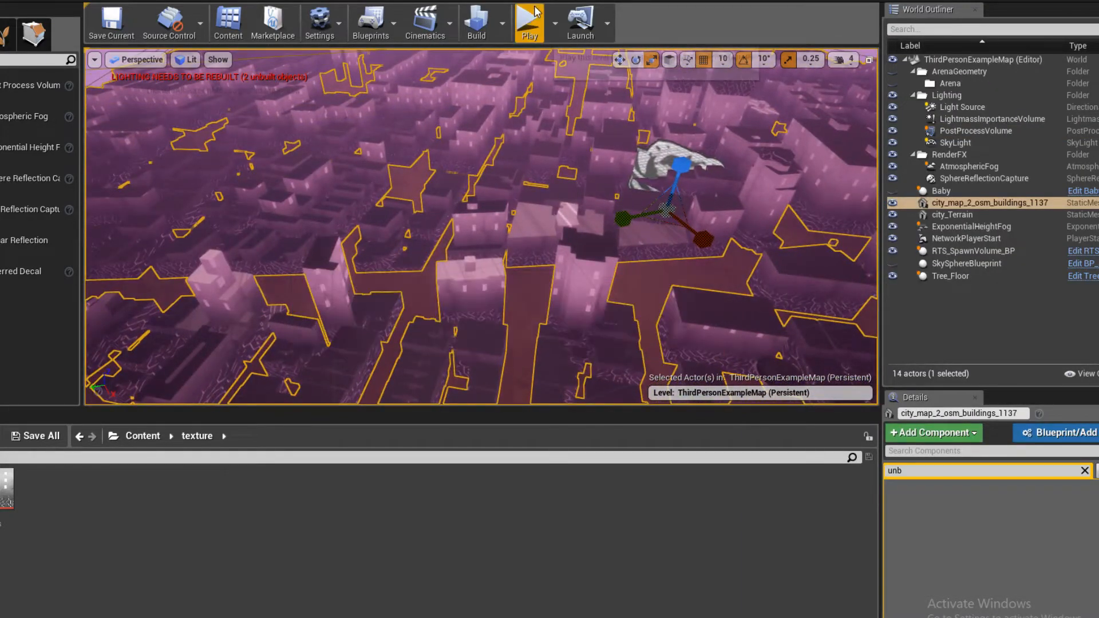
left_click(528, 22)
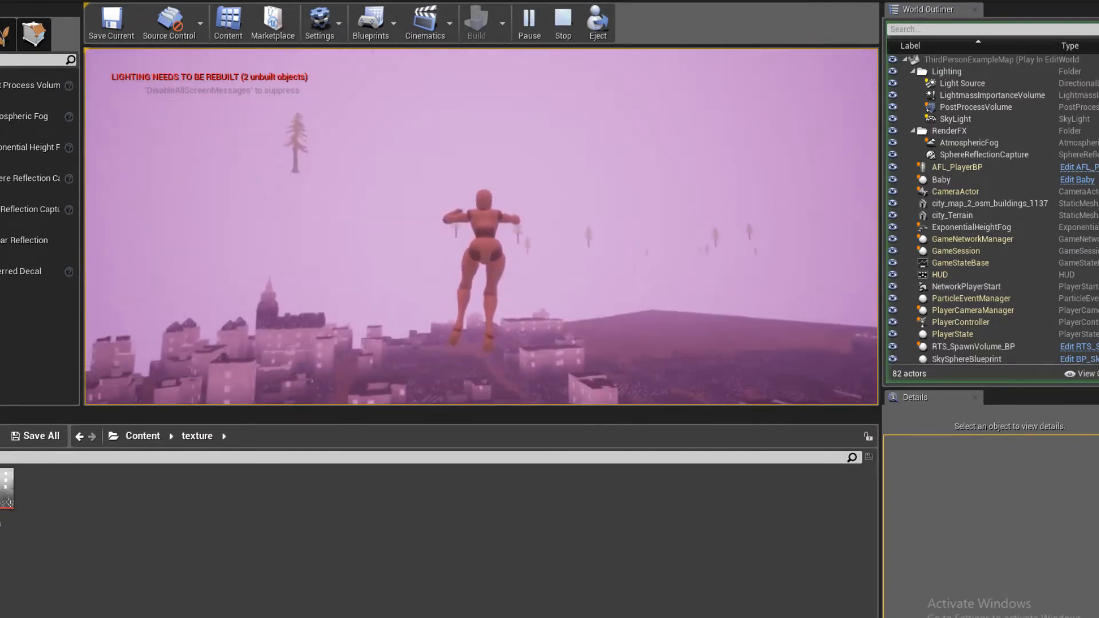
key("Escape")
- Fly the view out over the city and select the RTS_SpawnVolume_BP actor
right_click_drag(491, 201, 447, 211)
key("w")
right_click_drag(507, 232, 579, 247)
left_click(520, 229)
left_click(553, 215)
left_click(497, 294)
mouse_move(497, 294)
right_mouse_down()
mouse_move(492, 367)
mouse_move(481, 294)
mouse_move(493, 278)
mouse_move(482, 298)
mouse_move(479, 282)
mouse_move(478, 300)
right_mouse_up()
key("s")
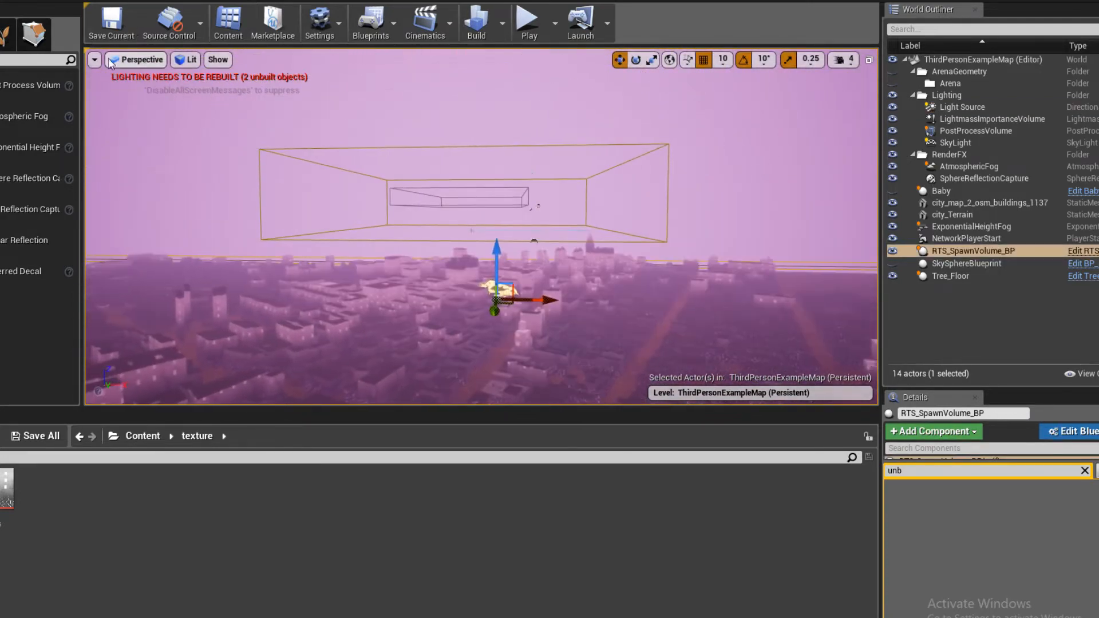
- Examine the height of RTS_SpawnVolume_BP against the city buildings in the Left orthographic view
key("Escape")
left_click(143, 60)
left_click(161, 135)
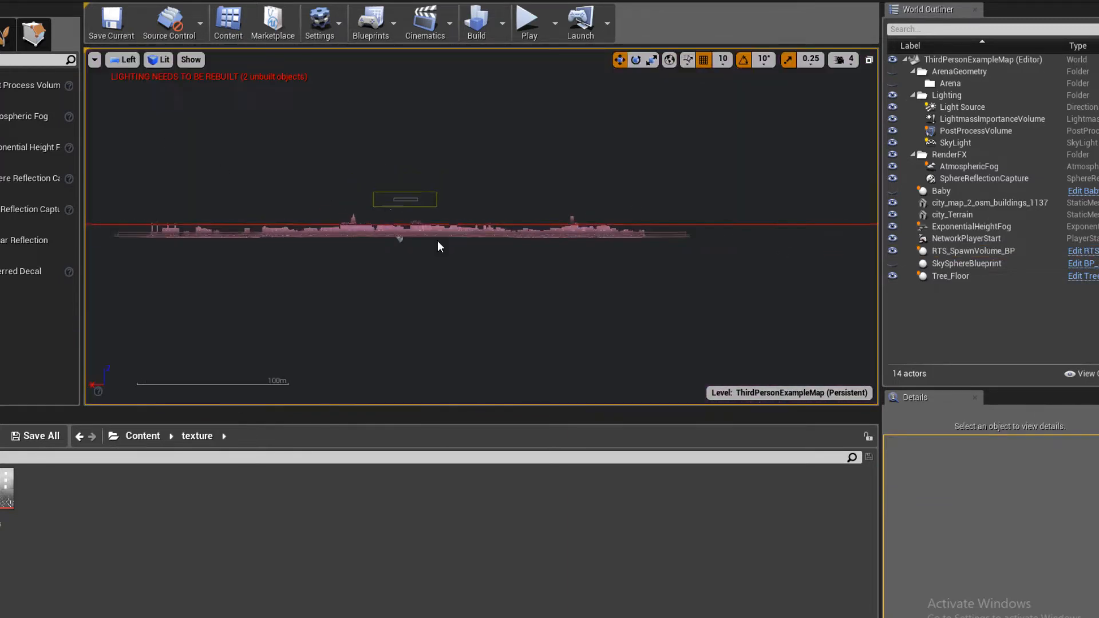
scroll(437, 241, "up", 4)
right_click_drag(571, 252, 575, 328)
scroll(575, 327, "up", 4)
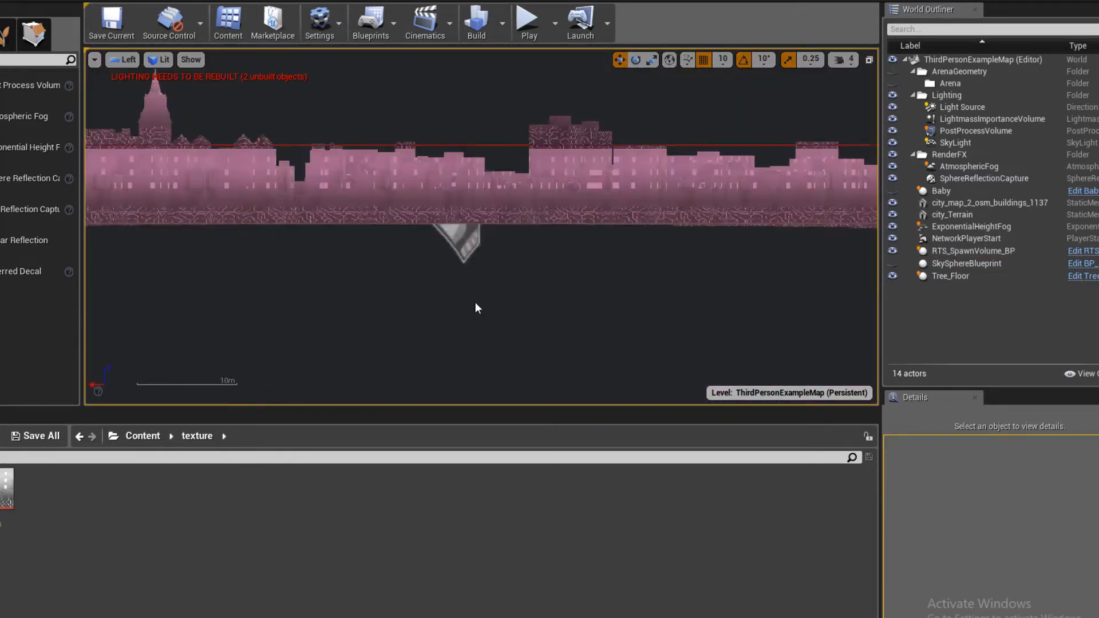
left_click(460, 231)
scroll(484, 236, "down", 3)
right_click_drag(485, 236, 493, 299)
scroll(495, 301, "up", 3)
scroll(503, 330, "up", 2)
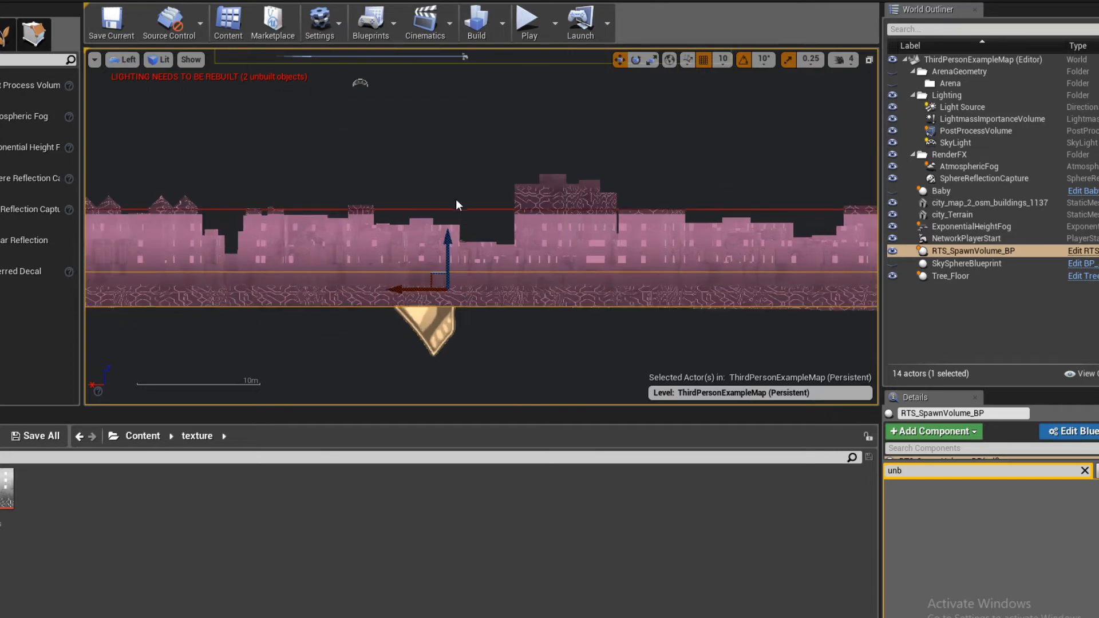
scroll(468, 211, "down", 2)
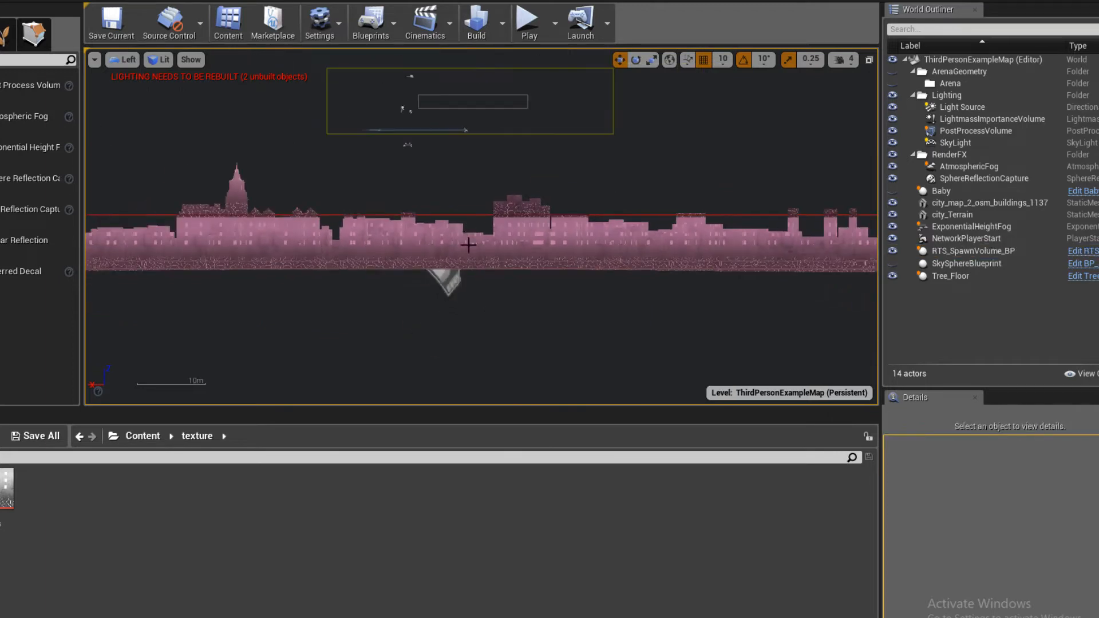
- Unhide the Baby actor and select city_map_2_osm_buildings_1137 in perspective, with its details filter cleared
left_click(966, 191)
left_click(967, 203)
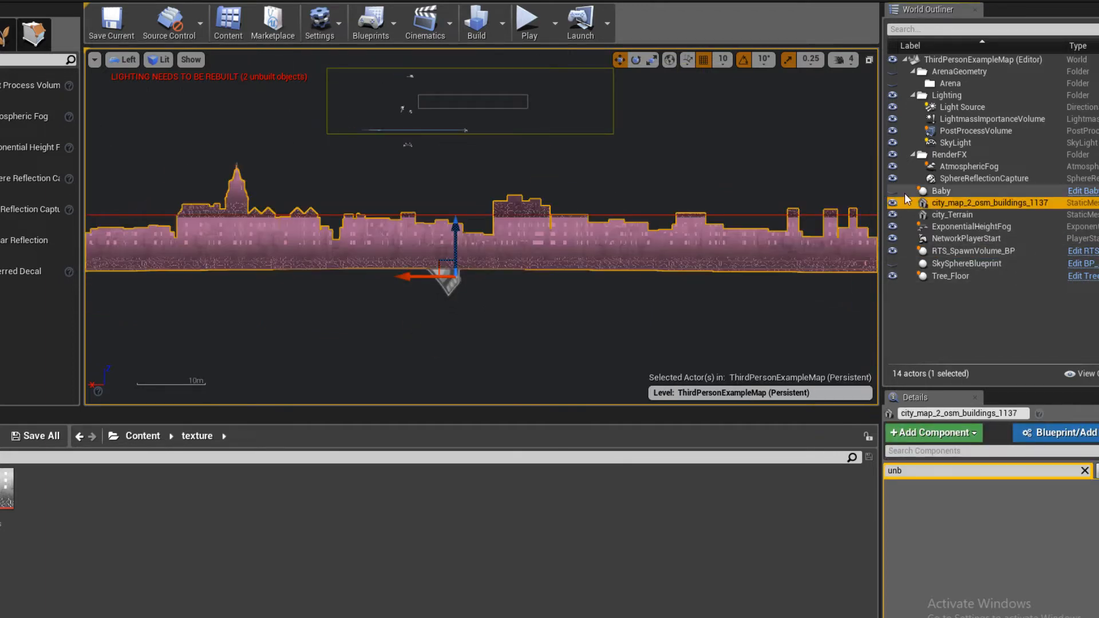
left_click(122, 60)
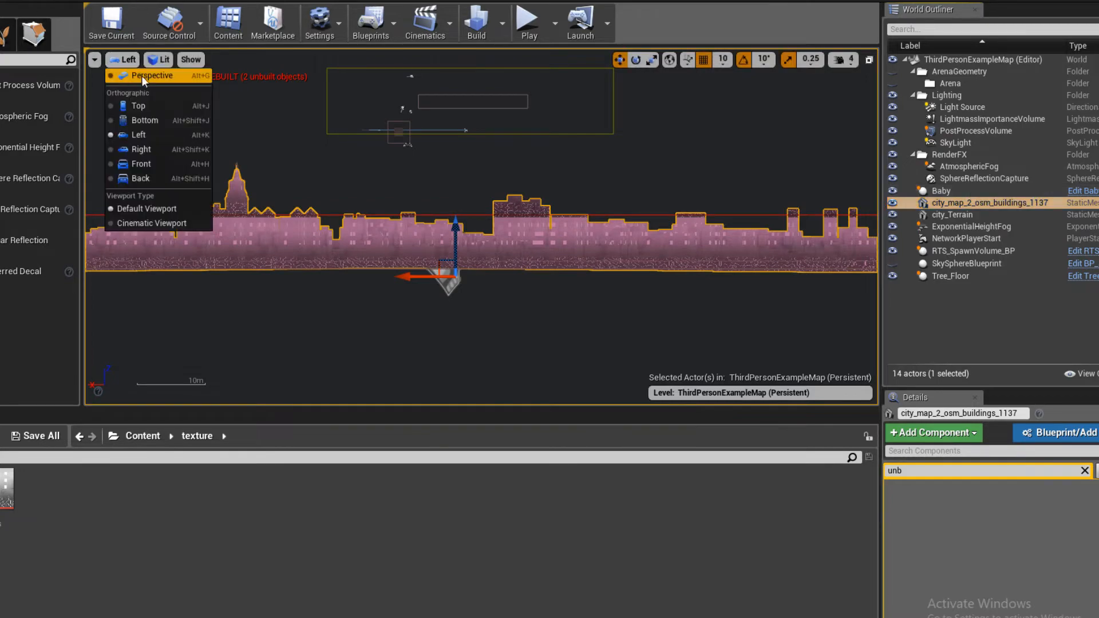
left_click(143, 76)
right_click_drag(417, 235, 396, 329)
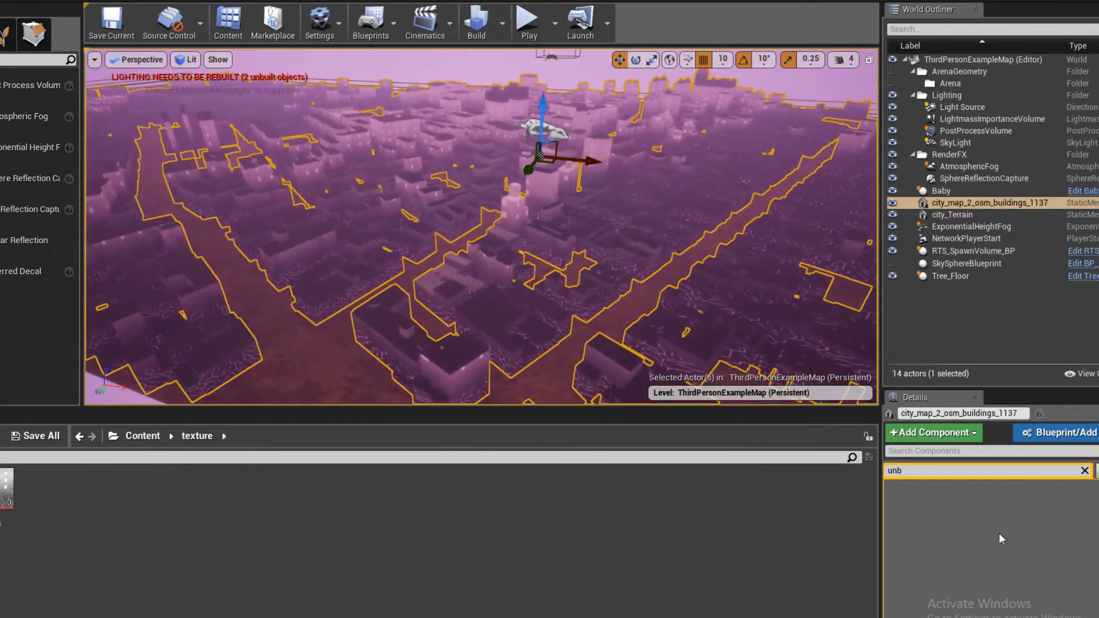
left_click(1084, 470)
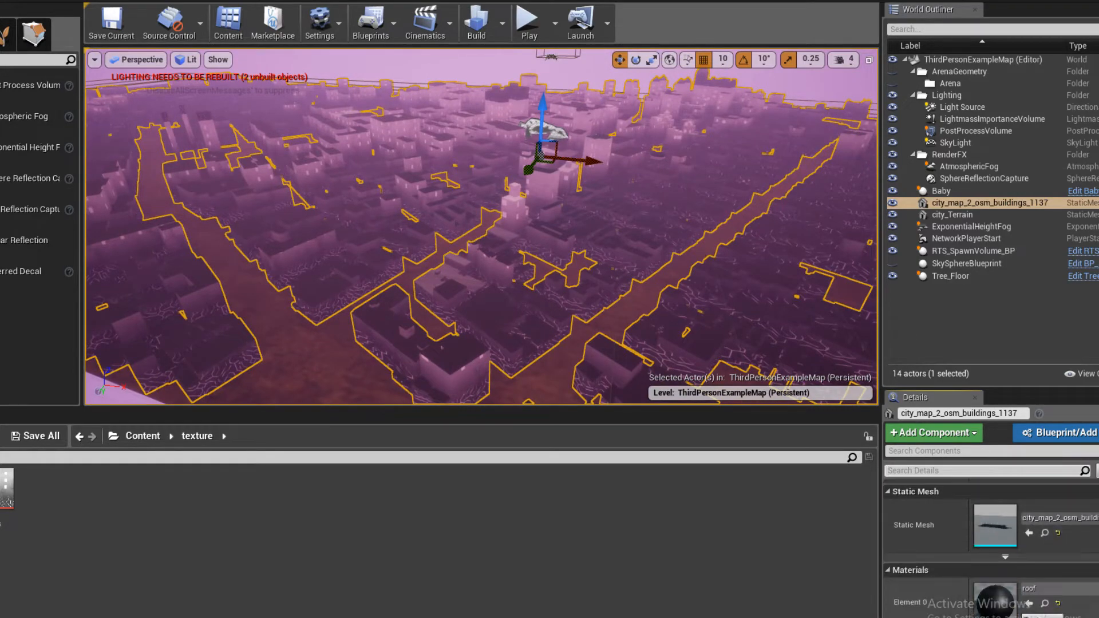
- Add a three-component constant of 0.396 grey to the roof material, connect it to Base Color and save
double_click(994, 600)
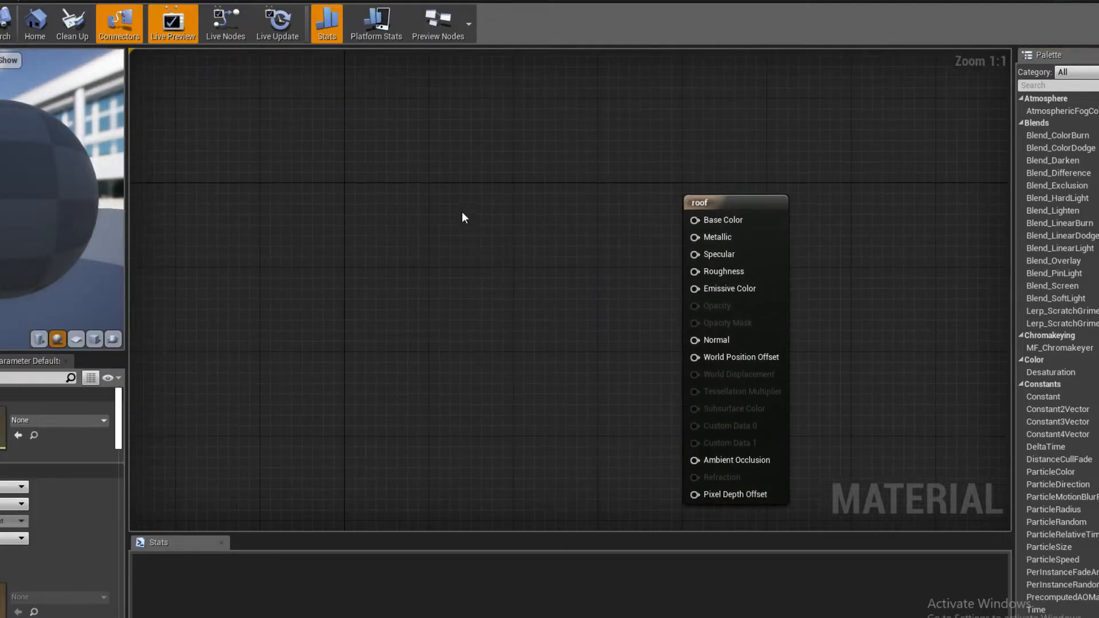
left_click(463, 217)
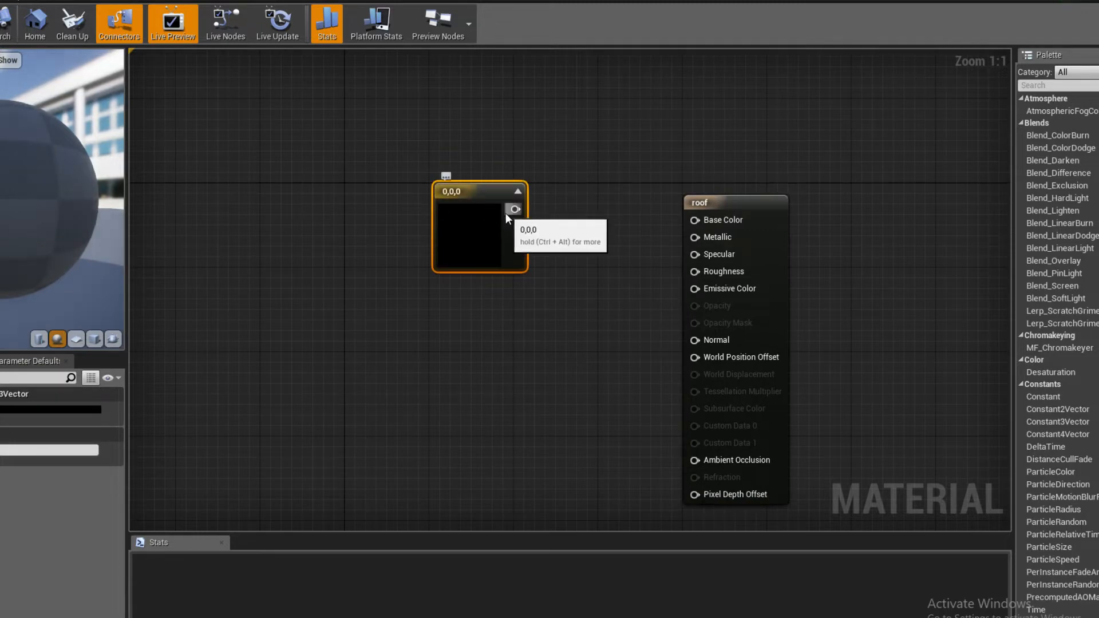
double_click(505, 237)
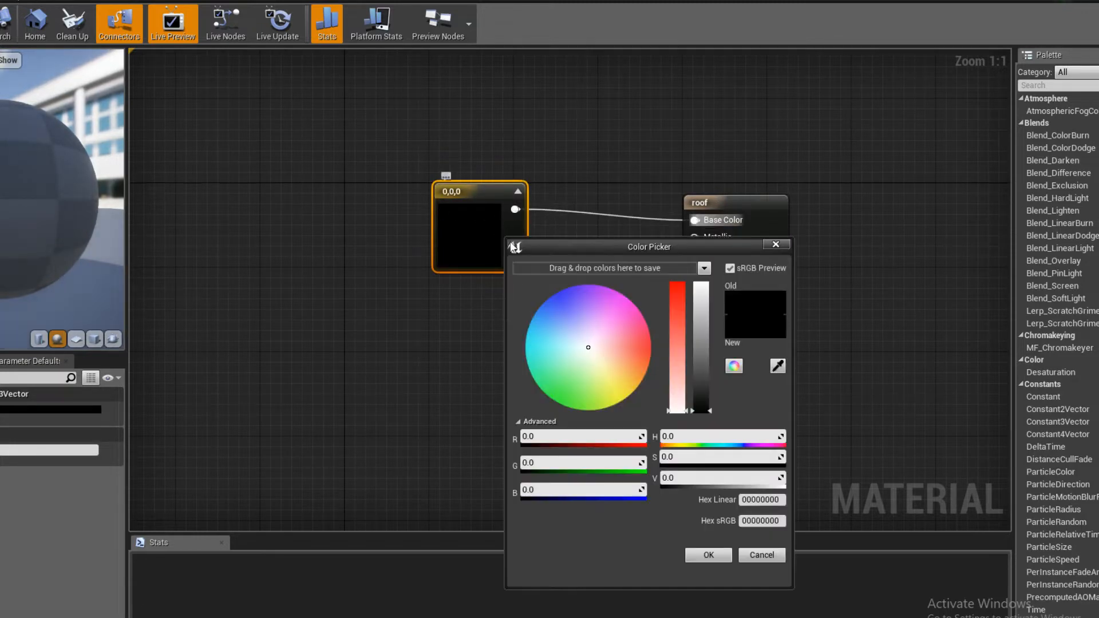
left_click(704, 367)
left_click(708, 554)
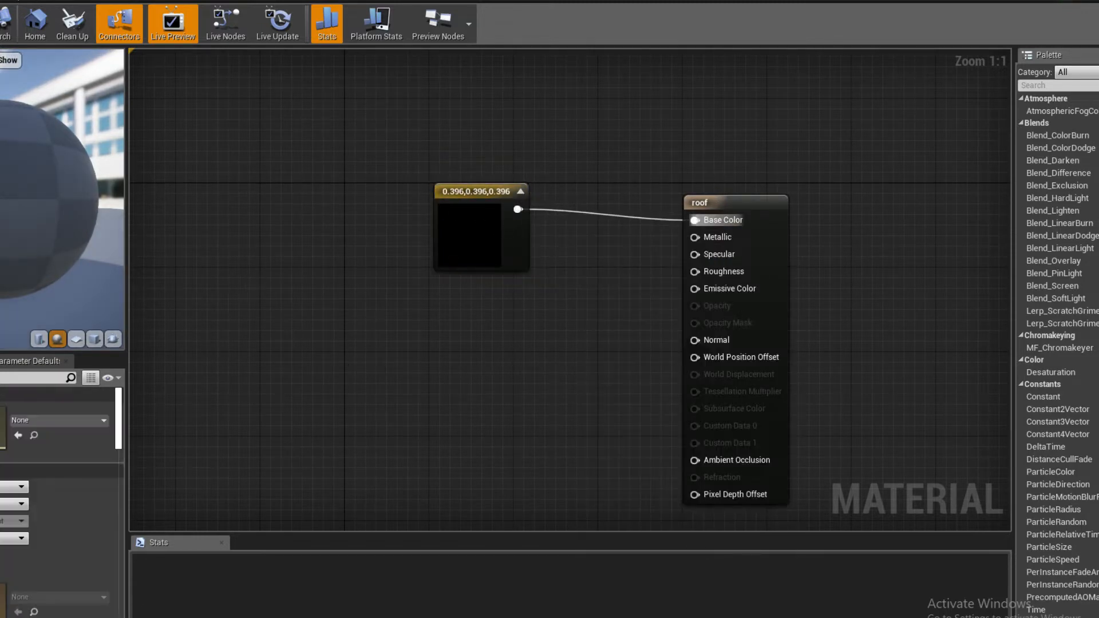
key("ctrl+s")
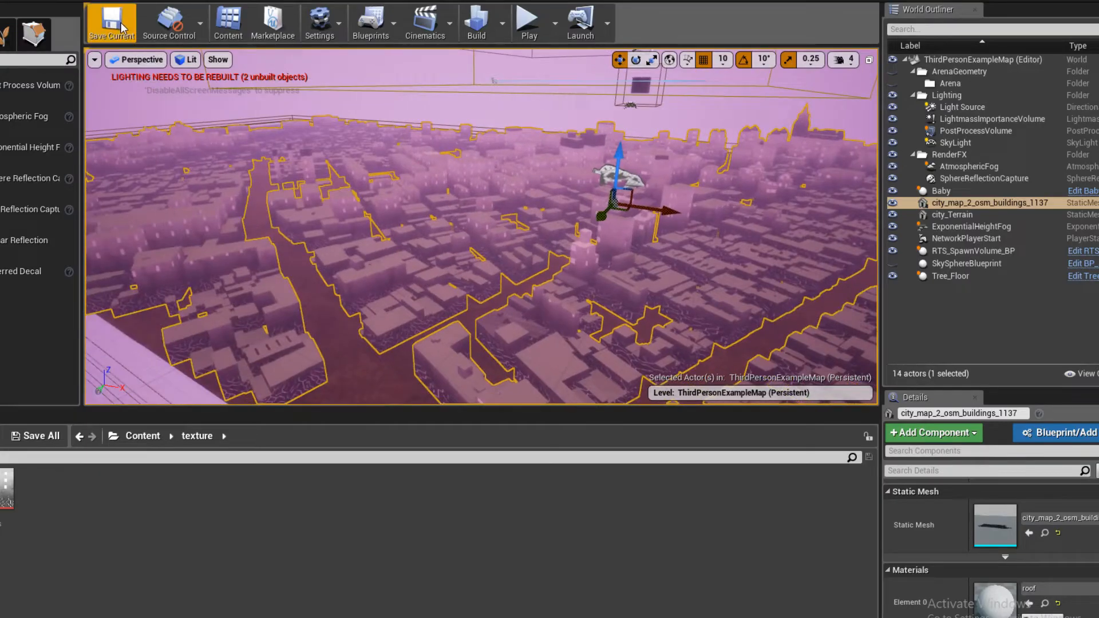
- Save the current level and inspect the recoloured roofs from close above the city
left_click(122, 27)
right_click_drag(368, 179, 372, 202)
left_click(327, 128)
right_click_drag(327, 128, 417, 210)
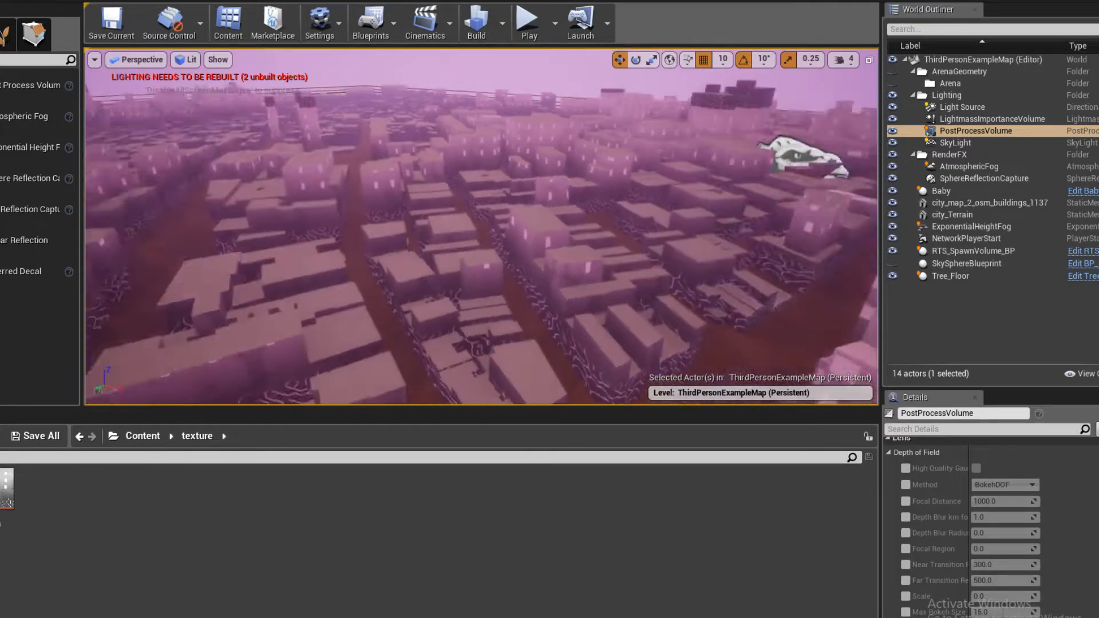
right_click_drag(439, 246, 463, 269)
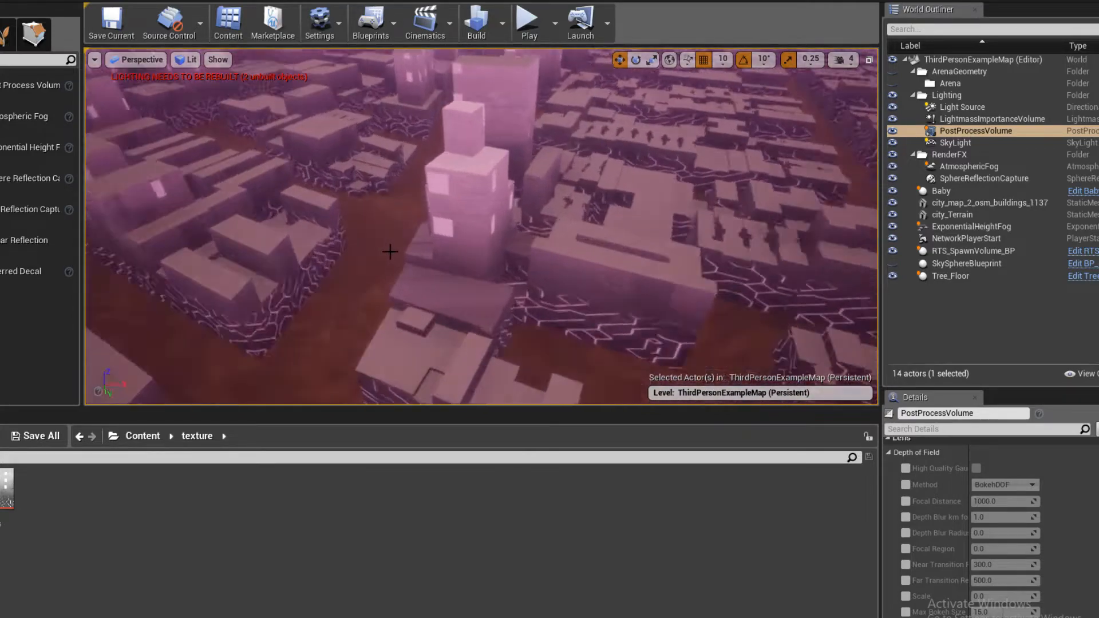
right_click_drag(390, 252, 342, 234)
- Build the level and save it, checking the YouTube live chat and stream dashboard meanwhile
left_click(475, 23)
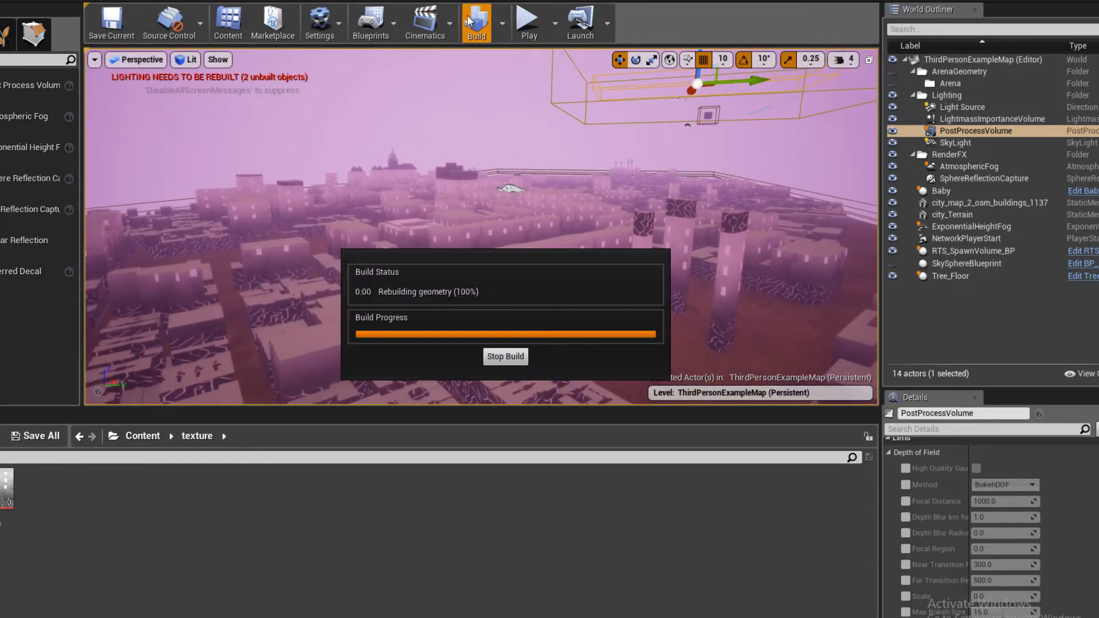
left_click(21, 597)
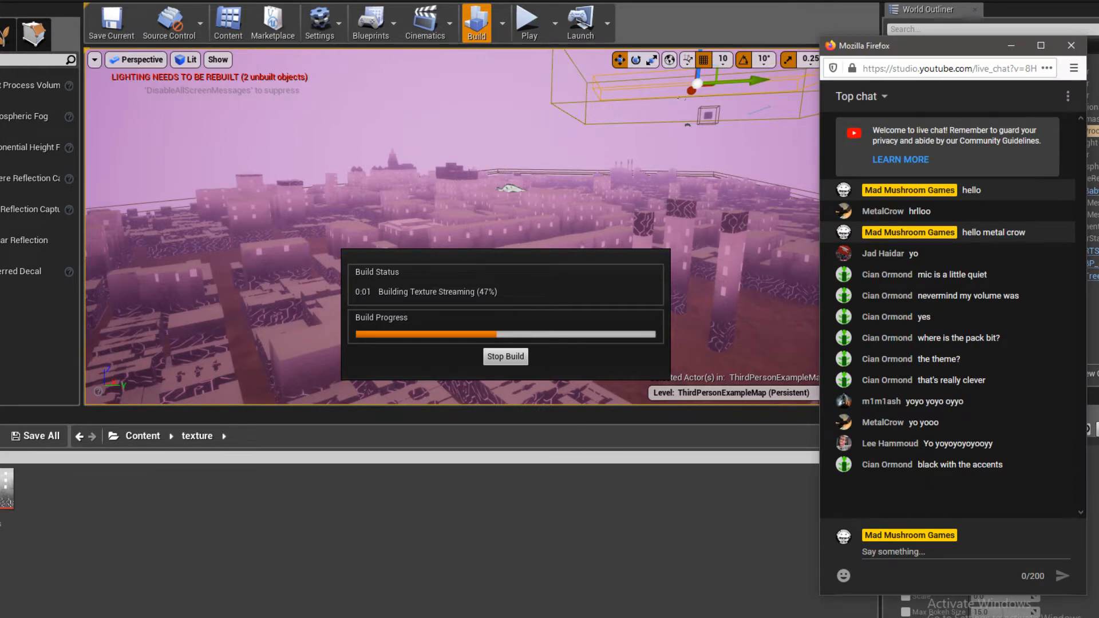
left_click(21, 597)
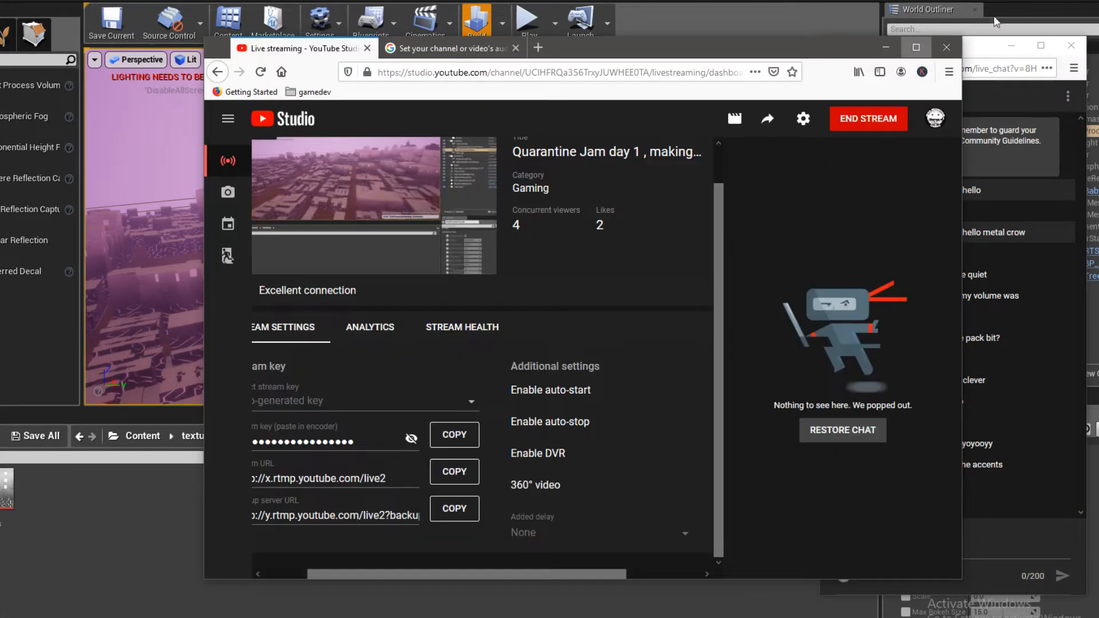
left_click(885, 47)
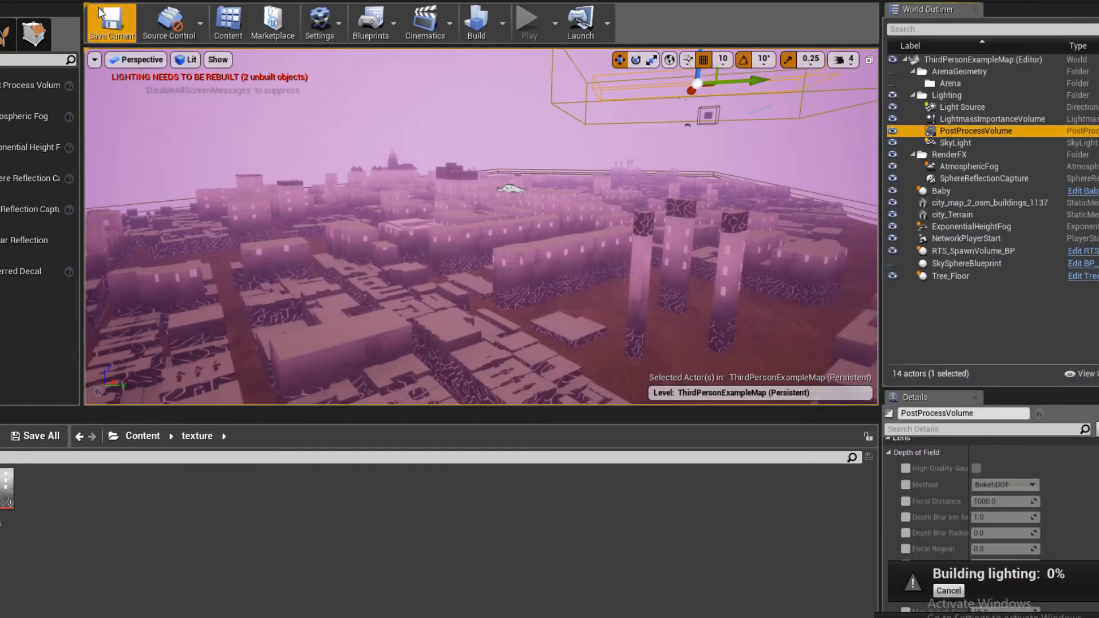
left_click(111, 23)
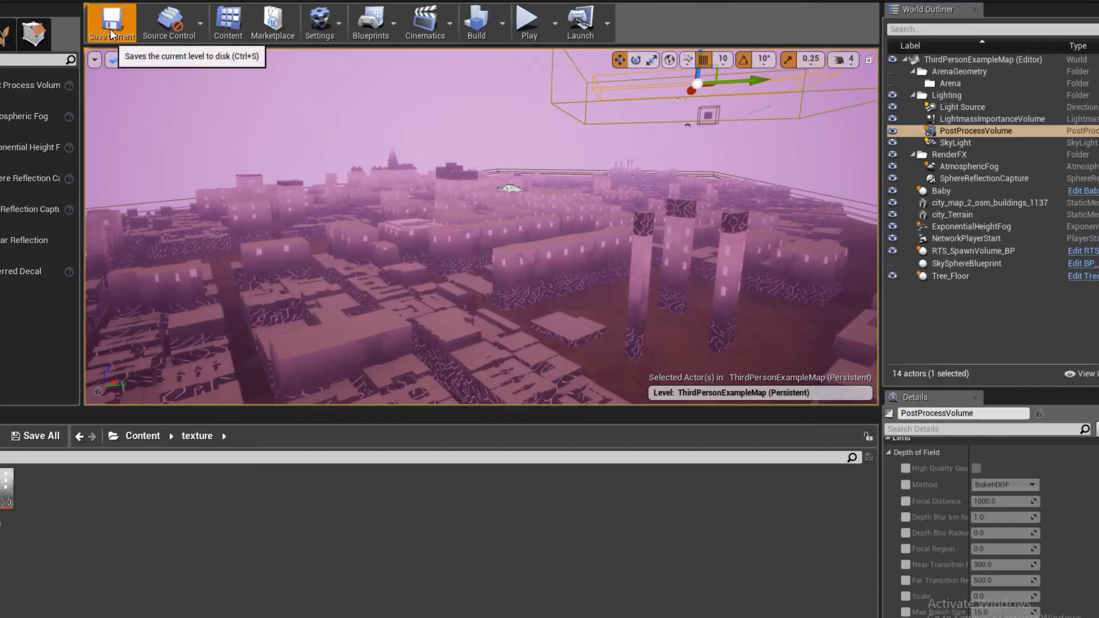
- Show the Content root folder, select the city buildings mesh and examine its roofs from several angles
right_click_drag(453, 278, 443, 309)
left_click(114, 443)
right_click_drag(424, 264, 630, 257)
right_click_drag(481, 229, 578, 226)
left_click(481, 229)
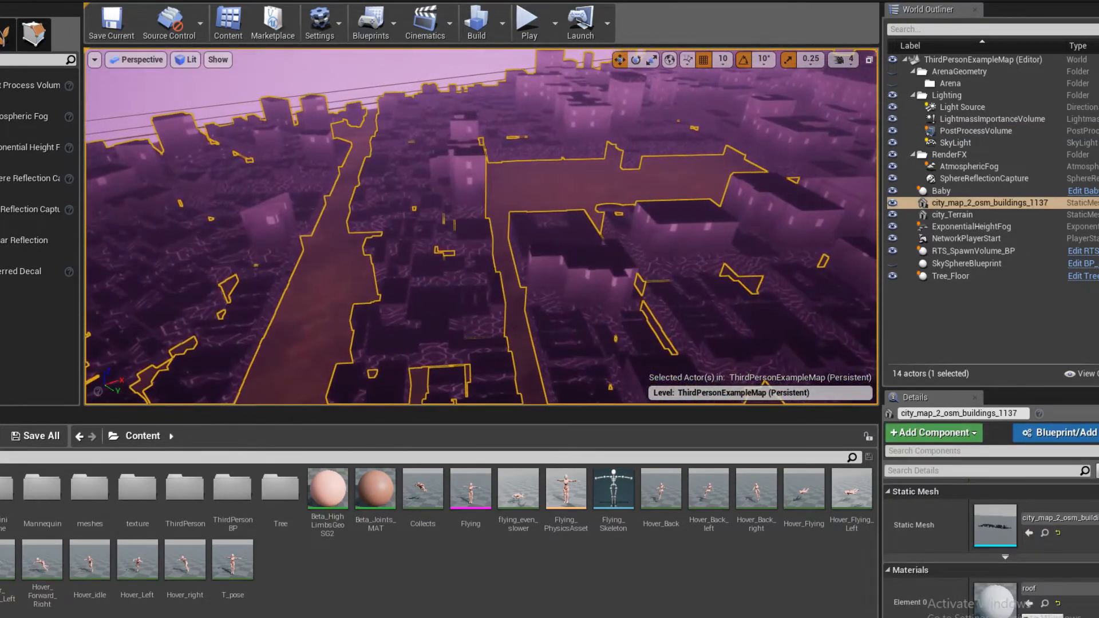
left_click(7, 610)
right_click_drag(607, 315, 670, 289)
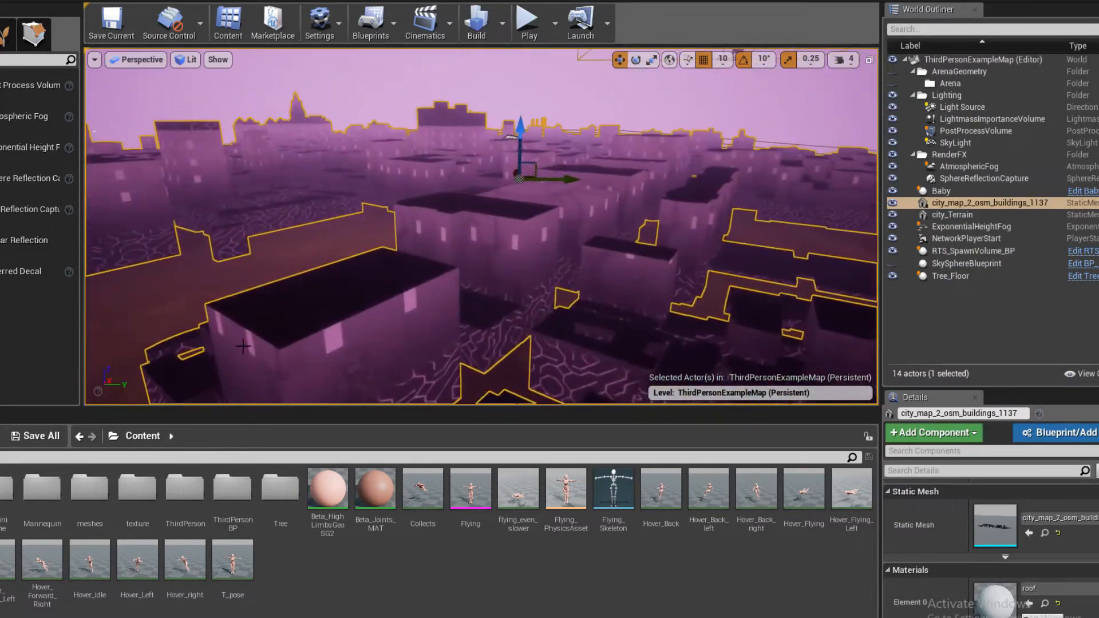
right_click_drag(590, 312, 572, 337)
scroll(1041, 604, "down", 2)
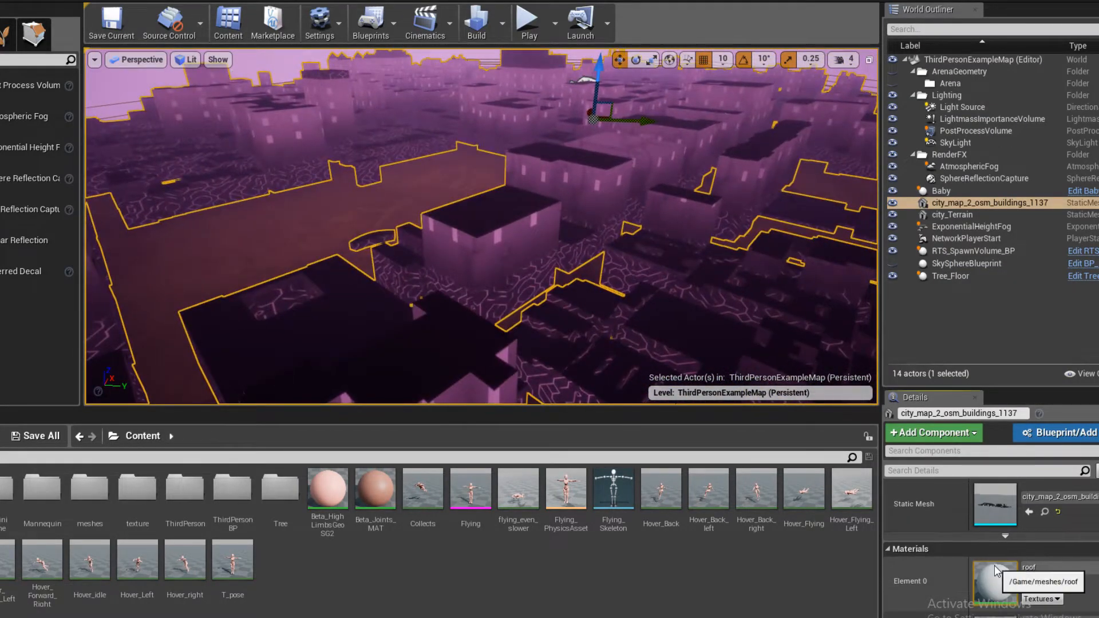
- Reopen the roof material, brighten its Base Color constant to 0.661 grey and delete that node
double_click(995, 561)
left_click(443, 230)
double_click(443, 230)
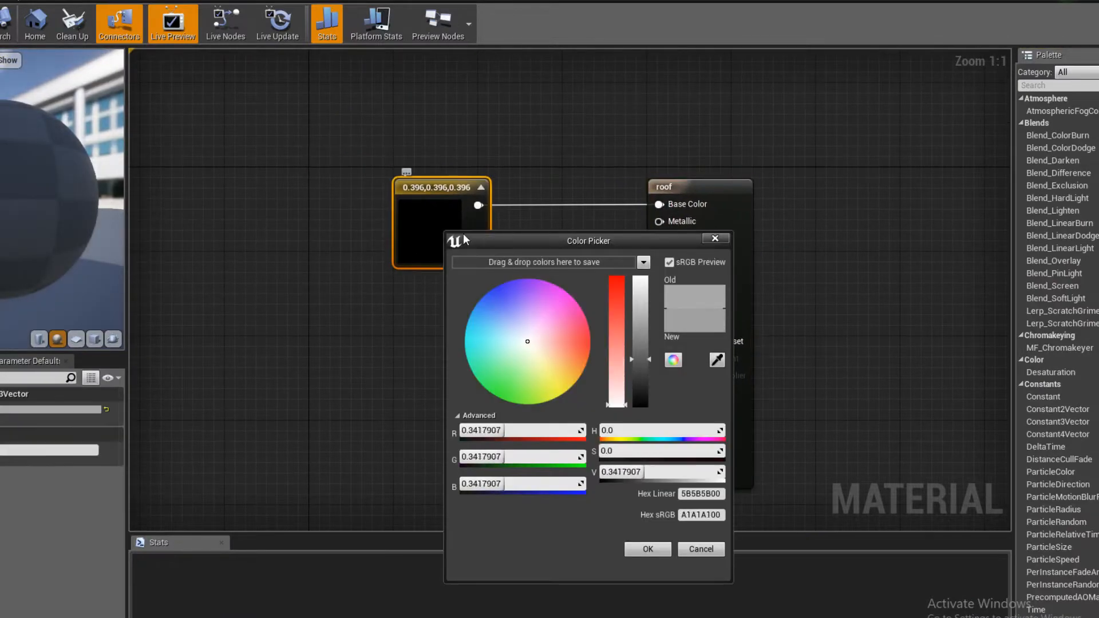
left_click_drag(640, 351, 640, 328)
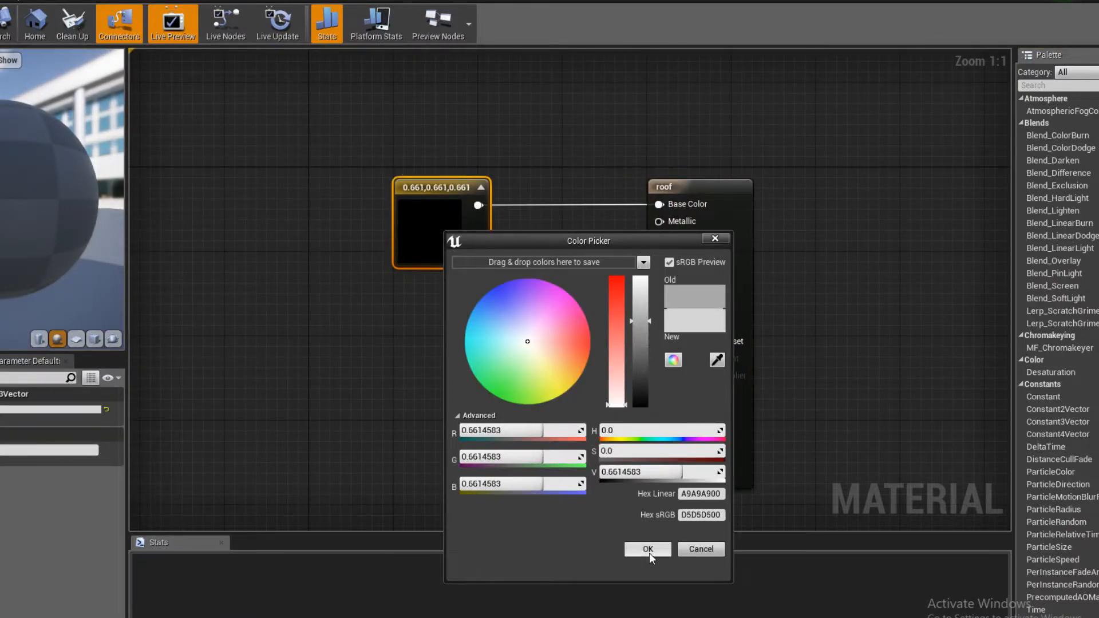
left_click(647, 550)
left_click_drag(422, 236, 351, 233)
key("Delete")
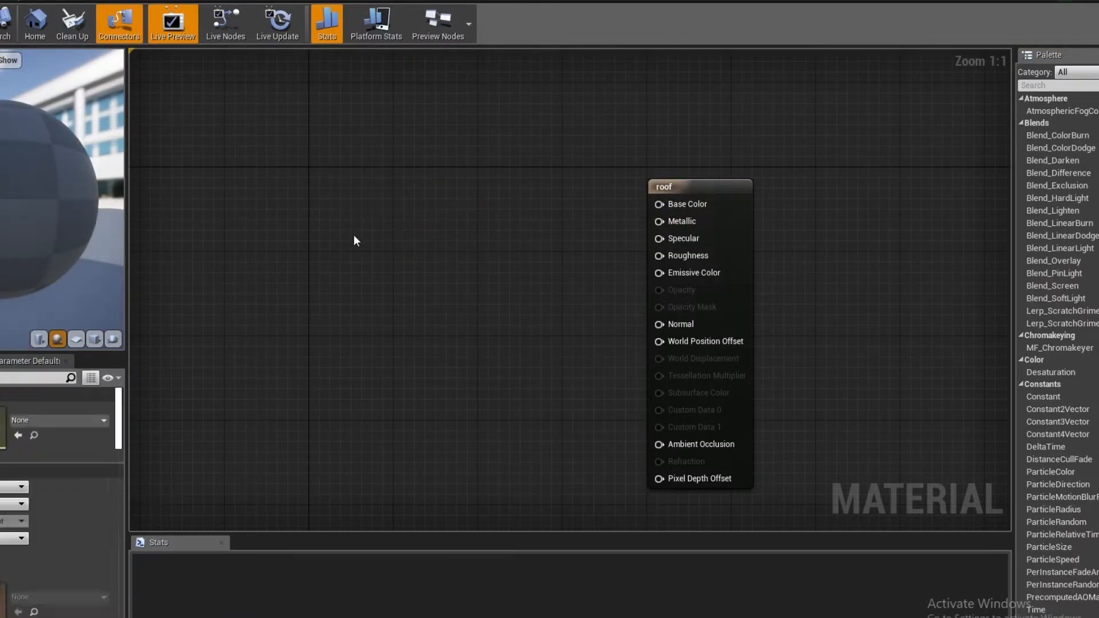
- Add a new three-component constant to the roof material, connect it to Base Color, set it to 0.495 grey and save
left_click(386, 194)
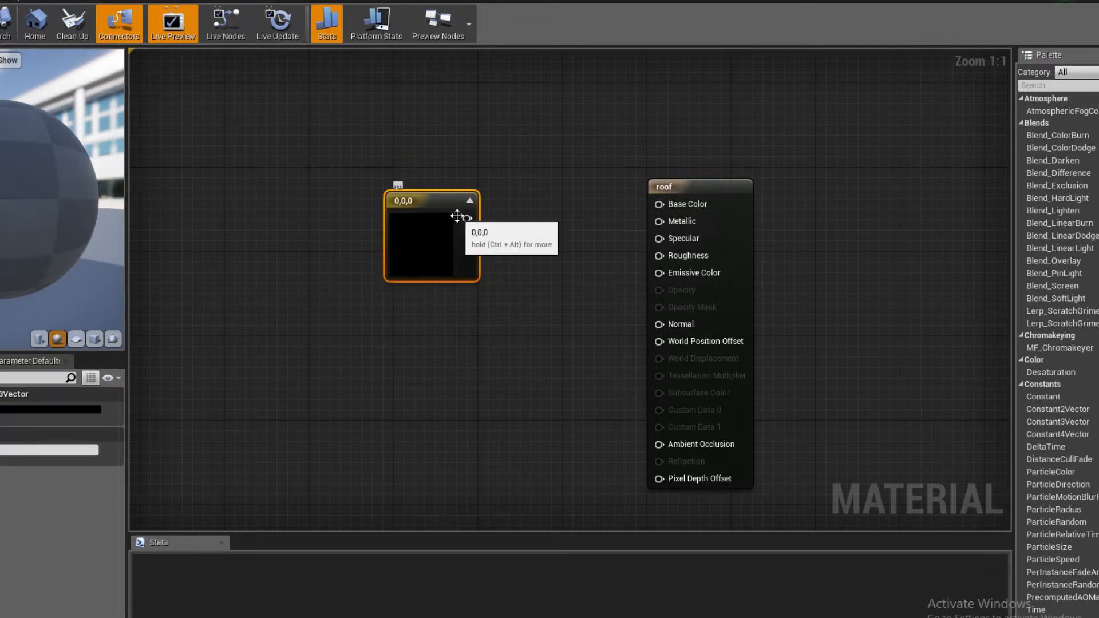
left_click_drag(467, 218, 623, 210)
double_click(444, 237)
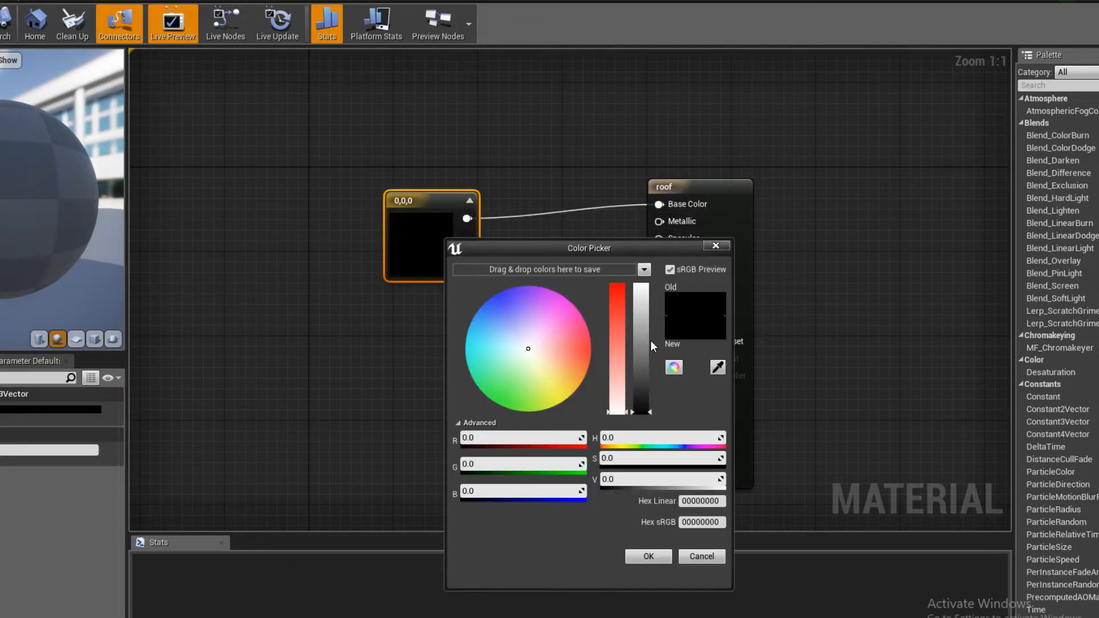
left_click_drag(650, 340, 644, 366)
left_click(648, 556)
left_click(255, 294)
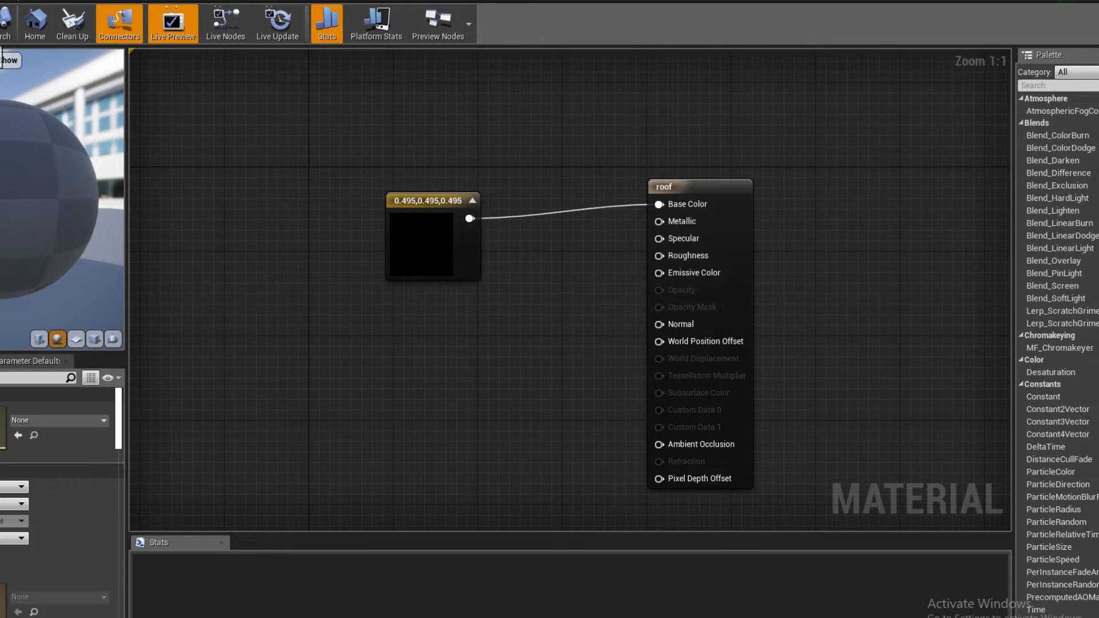
key("ctrl+s")
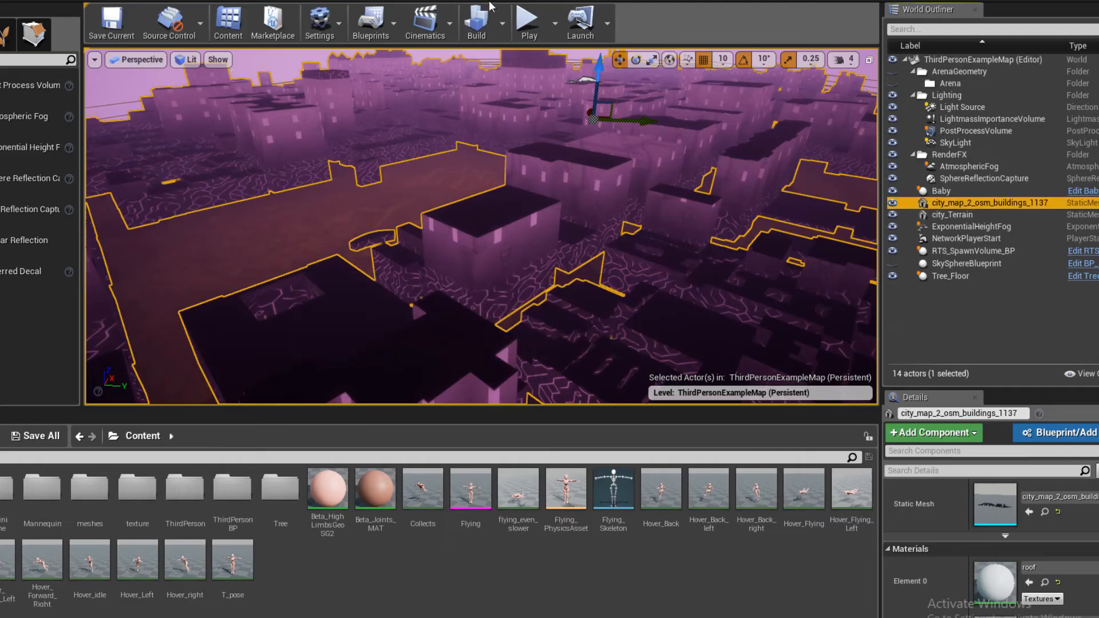
- Open the meshes folder and apply its roof material to the selected city buildings mesh
scroll(534, 203, "up", 3)
scroll(534, 203, "up", 3)
right_click_drag(534, 204, 518, 211)
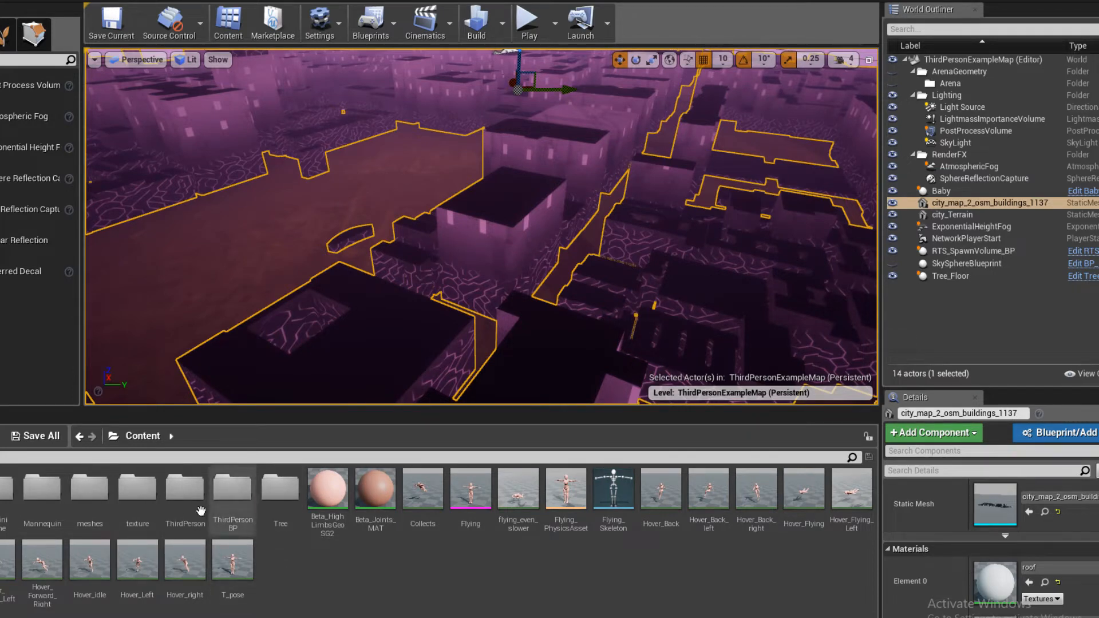
double_click(89, 489)
left_click_drag(4, 496, 341, 340)
right_click_drag(341, 339, 401, 301)
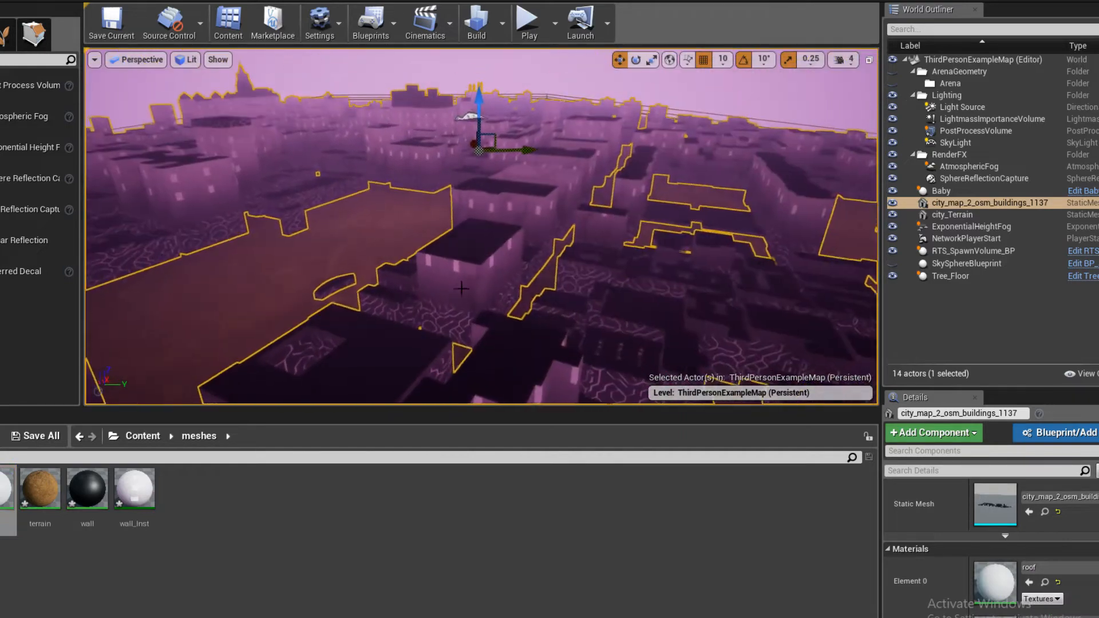
scroll(994, 588, "down", 5)
scroll(995, 589, "up", 3)
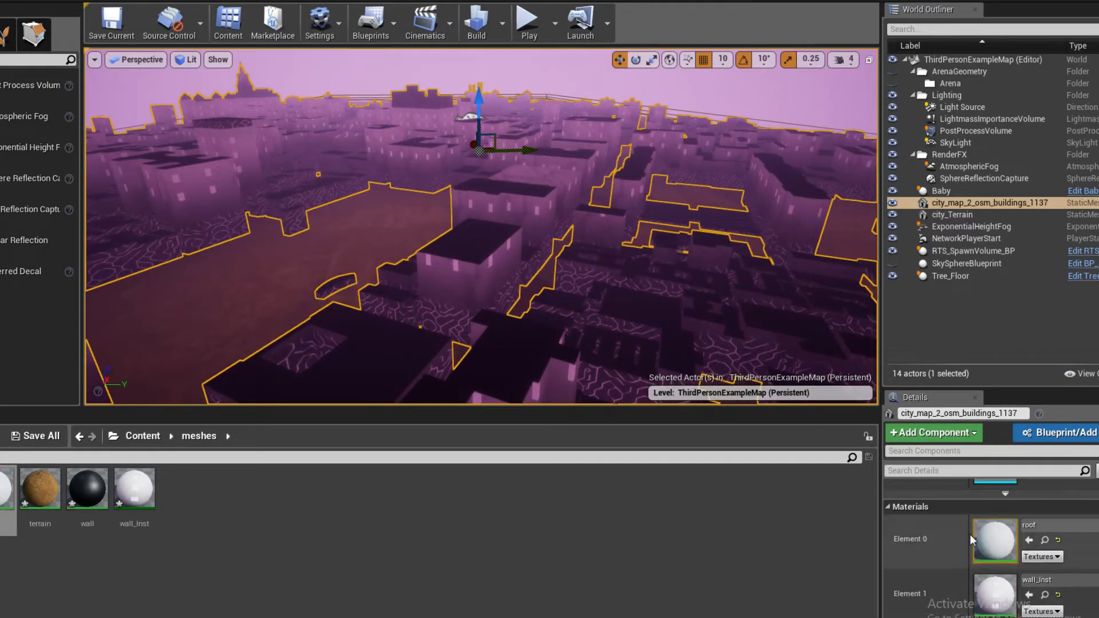
- Select the city terrain mesh through the open ground between the buildings
right_click_drag(658, 295, 595, 435)
right_click_drag(449, 303, 327, 295)
left_click(449, 228)
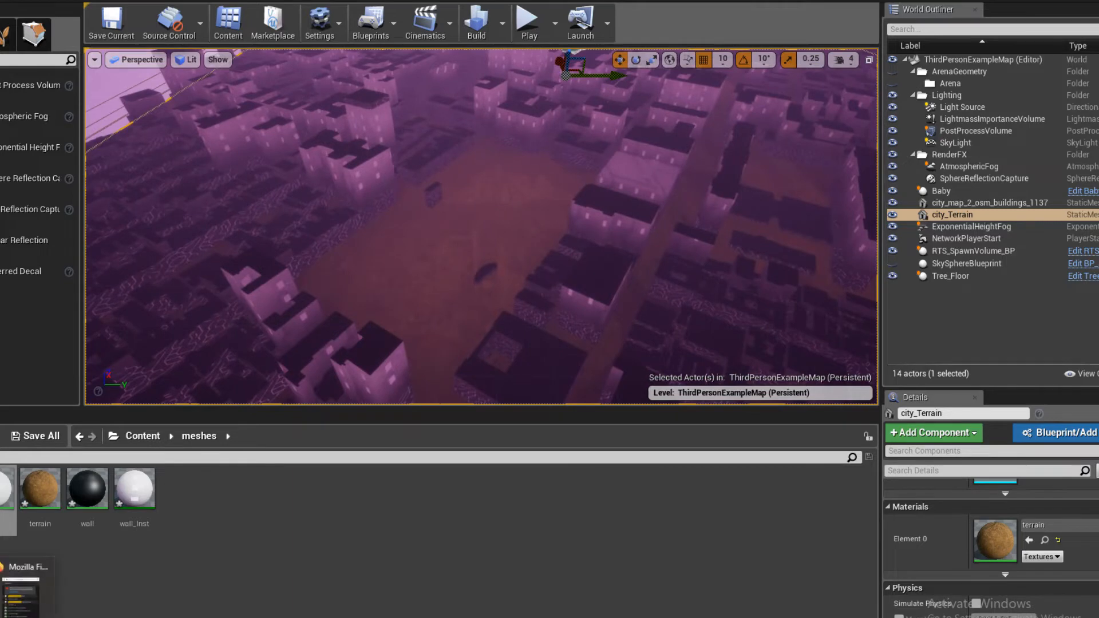
- Switch to Firefox, search the web for "grid texture" in a new tab and show the image results
left_click(22, 592)
left_click(467, 51)
left_click(538, 48)
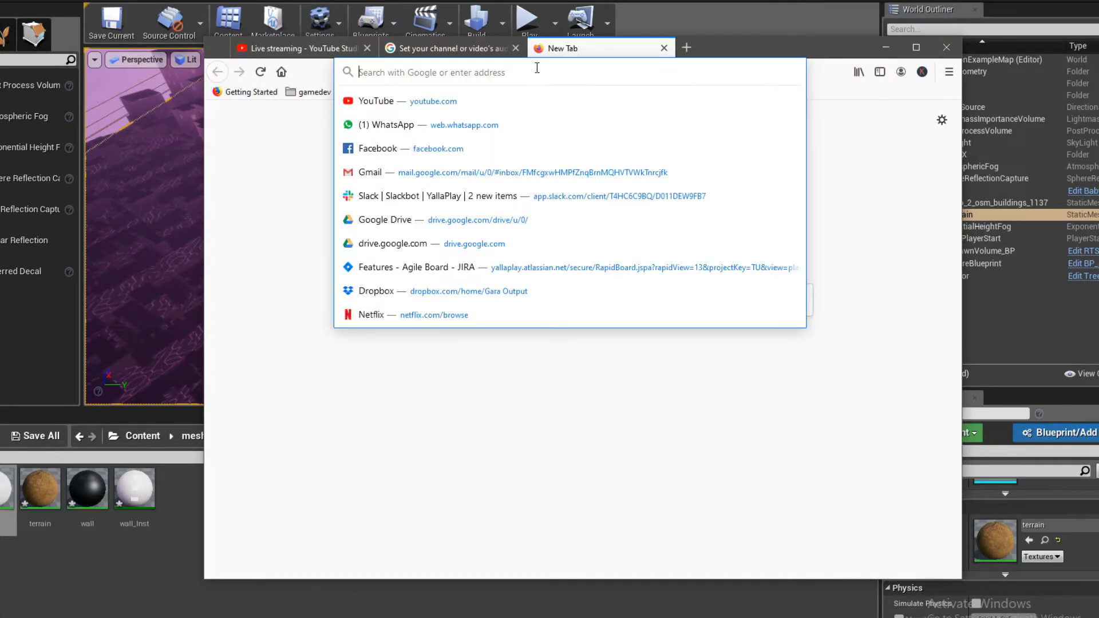
type("grid")
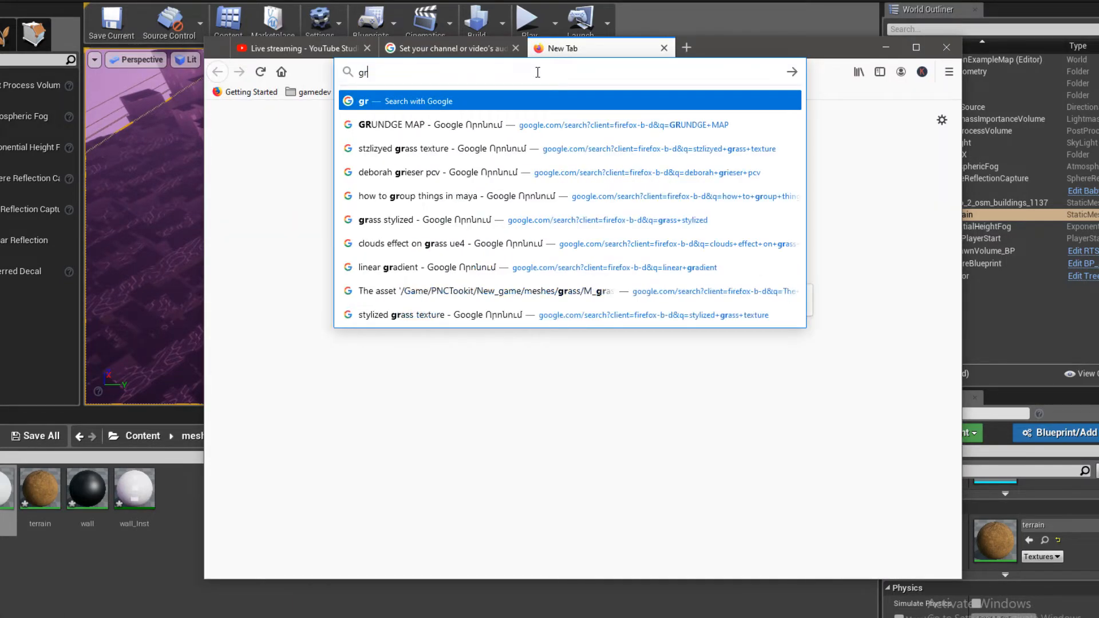
key("BackSpace")
key("BackSpace")
key("BackSpace")
key("BackSpace")
key("BackSpace")
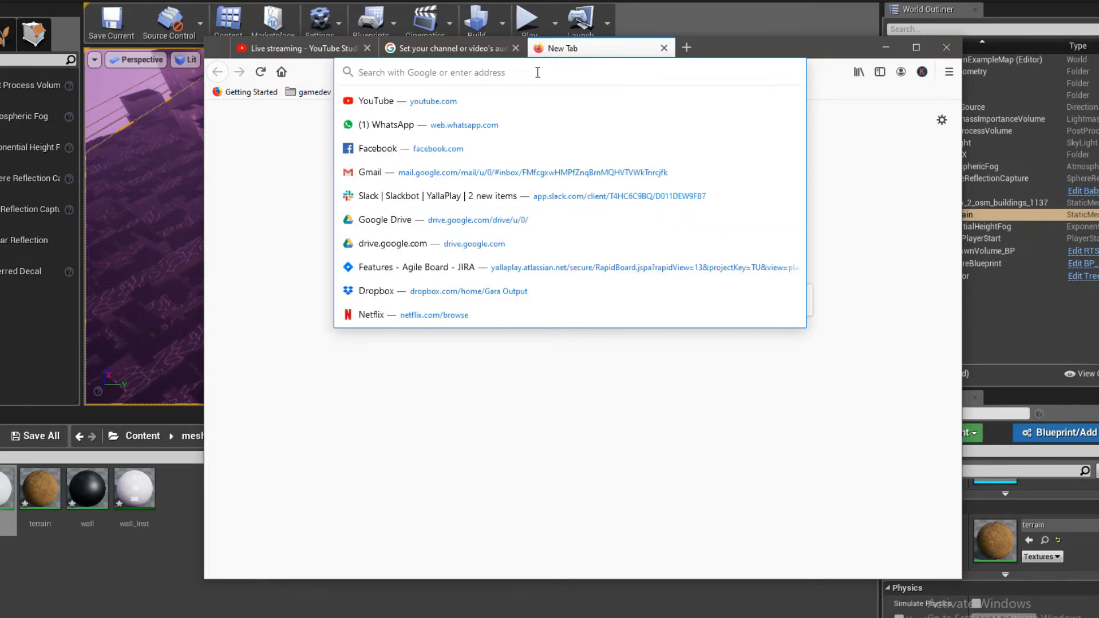
type("grid texture")
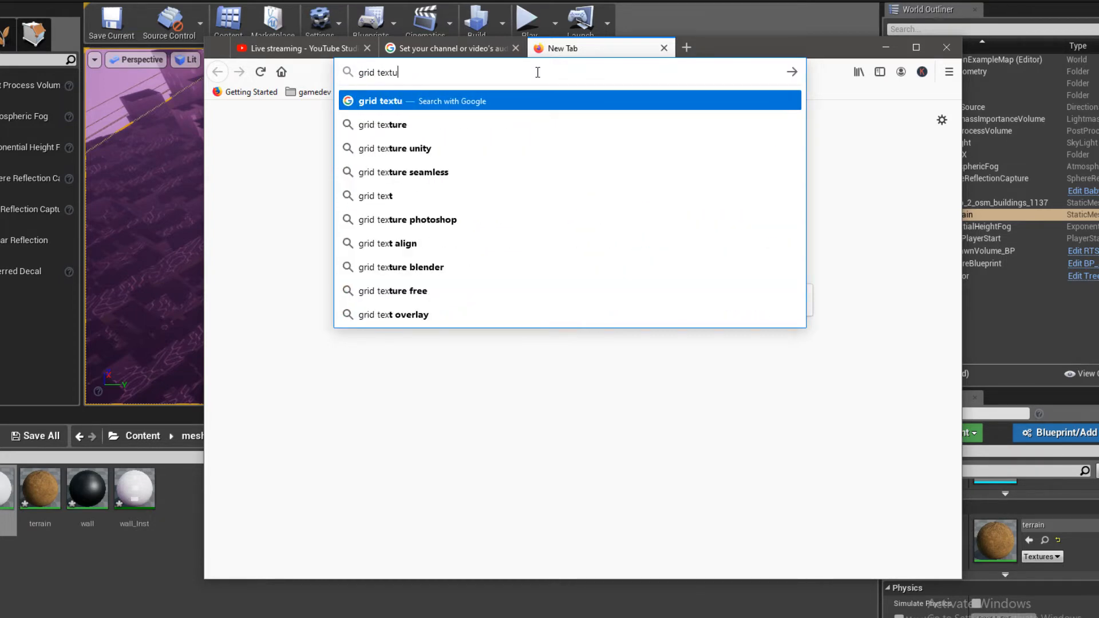
key("Return")
left_click_drag(732, 50, 719, 23)
left_click(328, 157)
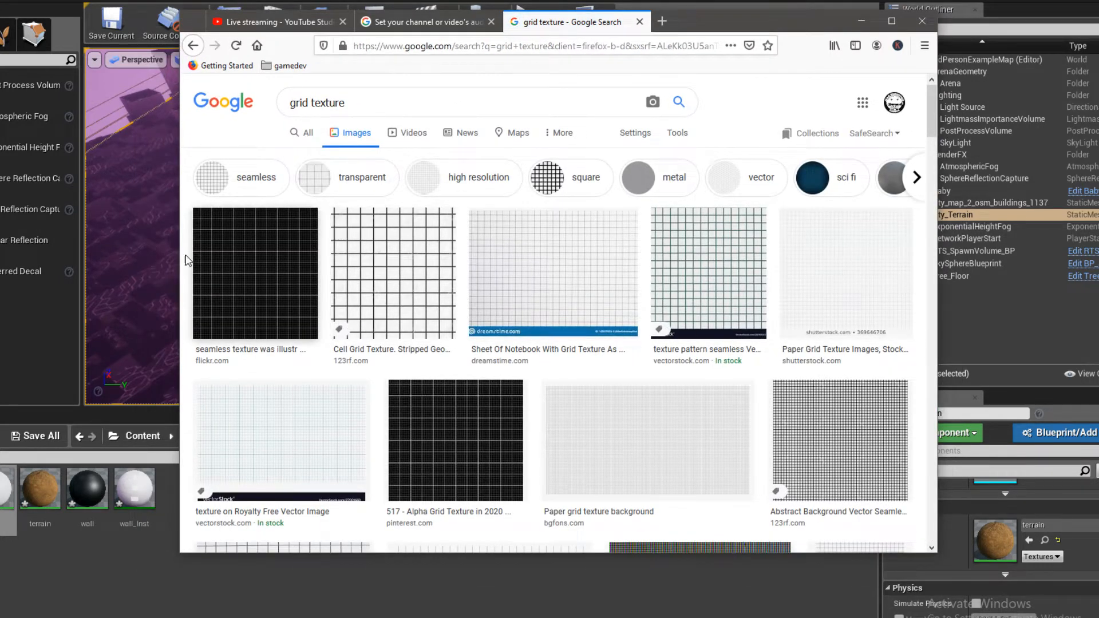
- Preview the cell grid texture and restrict the image results to those labelled for reuse with modification
right_click(344, 269)
left_click(370, 245)
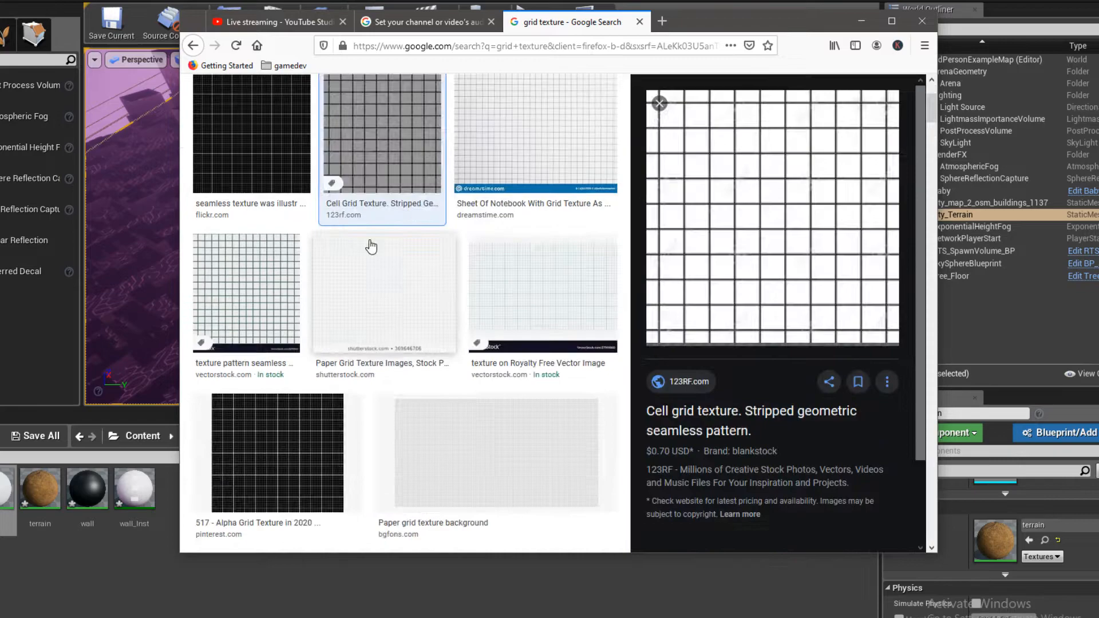
left_click(861, 21)
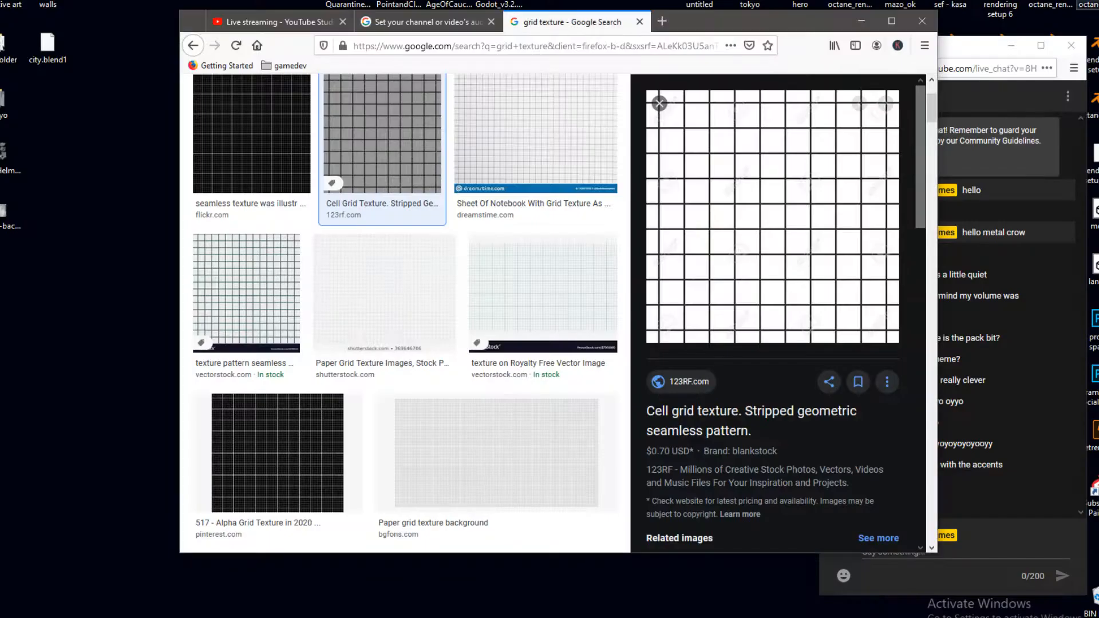
scroll(319, 195, "up", 3)
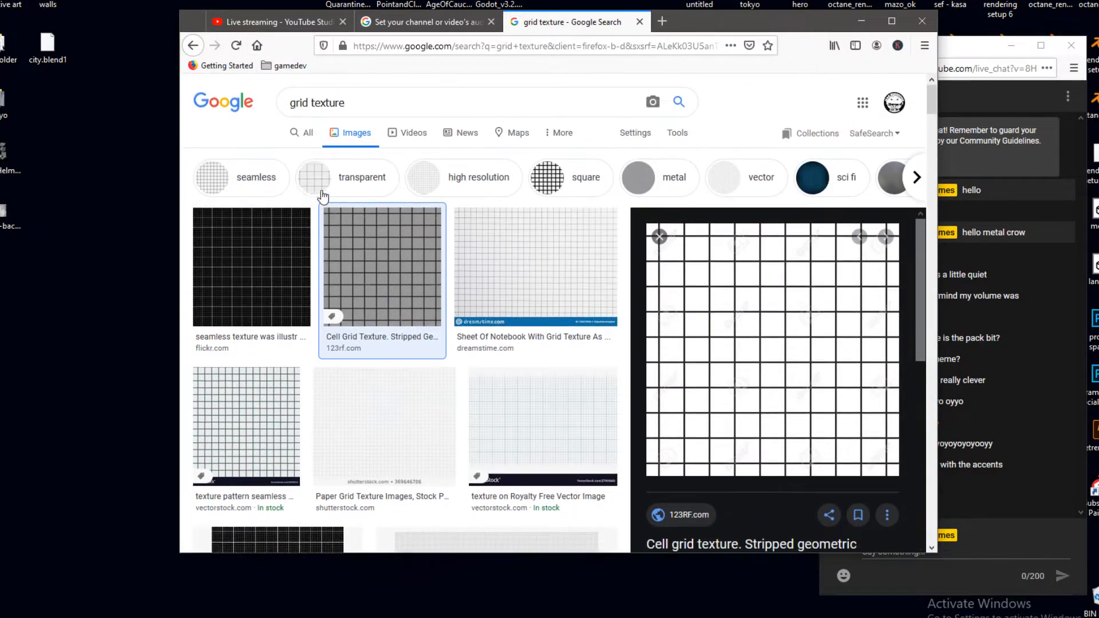
left_click(676, 136)
left_click(402, 157)
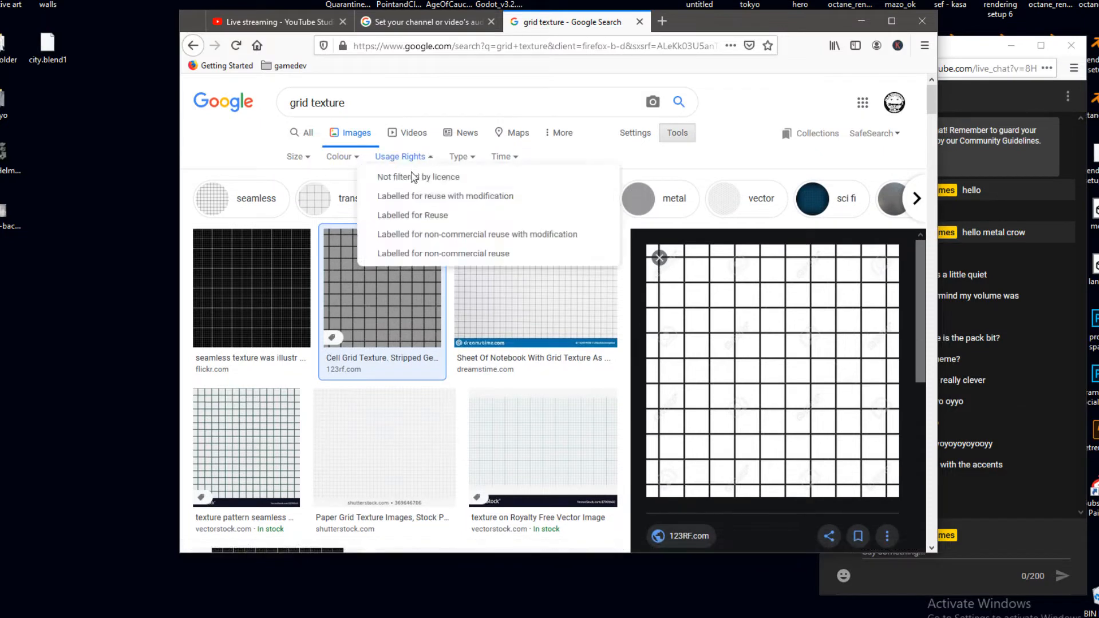
left_click(474, 197)
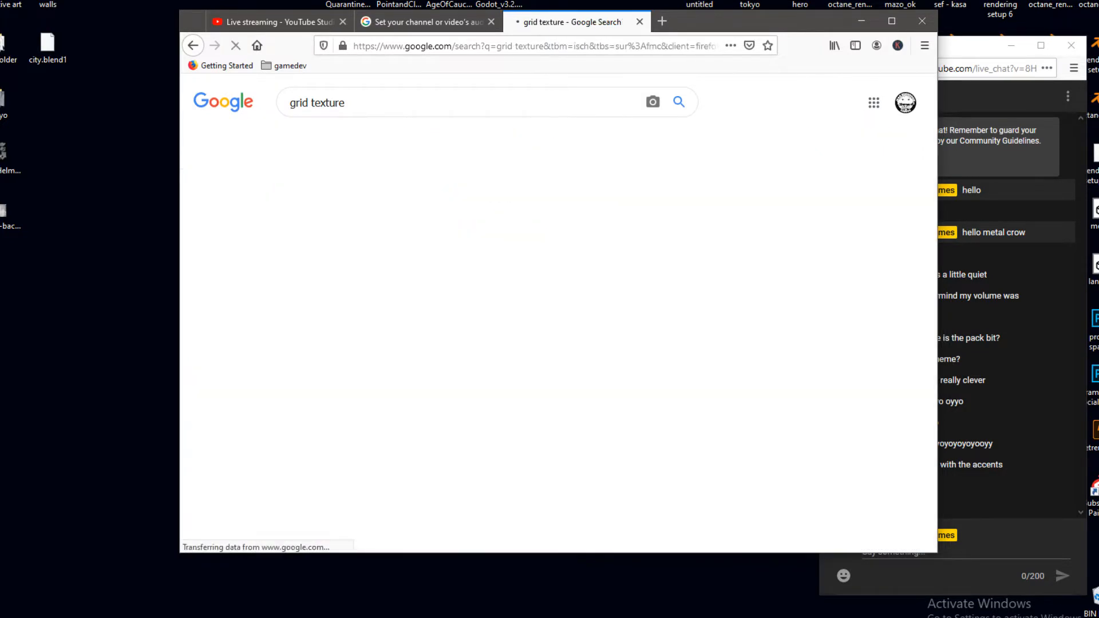
left_click_drag(755, 27, 623, 8)
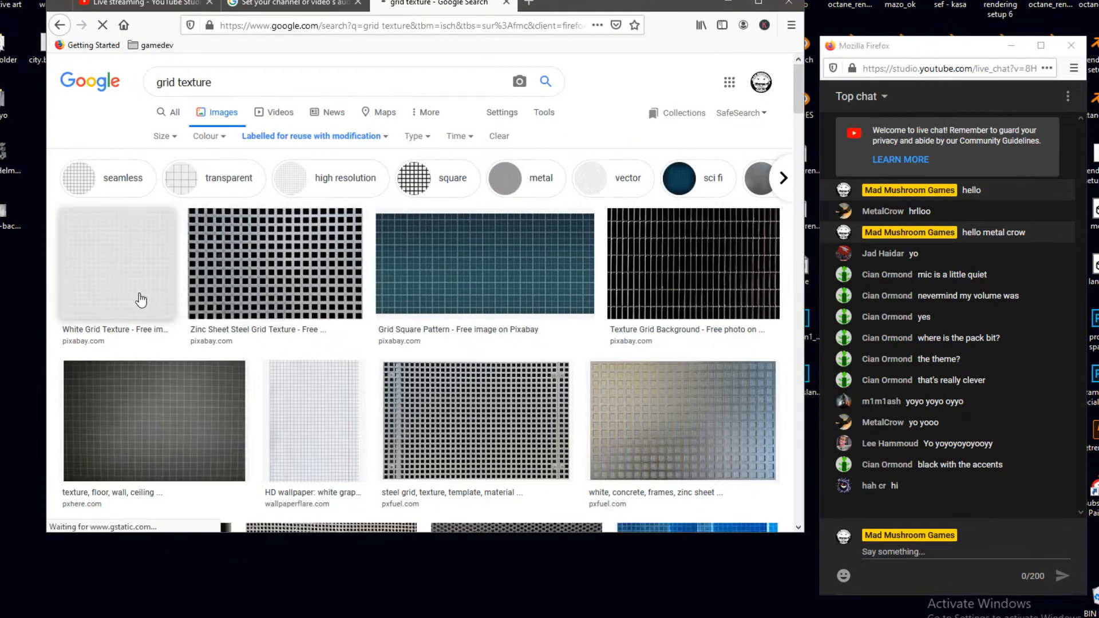
- Look through the reusable grid texture images for a suitable pattern
scroll(327, 355, "down", 5)
scroll(147, 356, "up", 6)
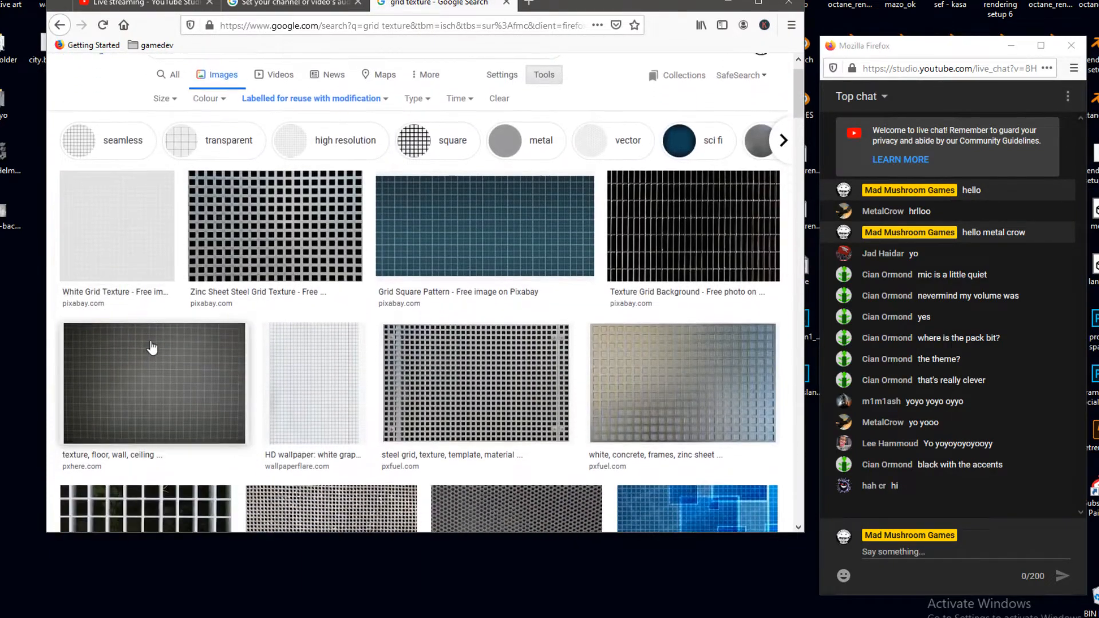
scroll(160, 351, "down", 2)
scroll(169, 343, "down", 2)
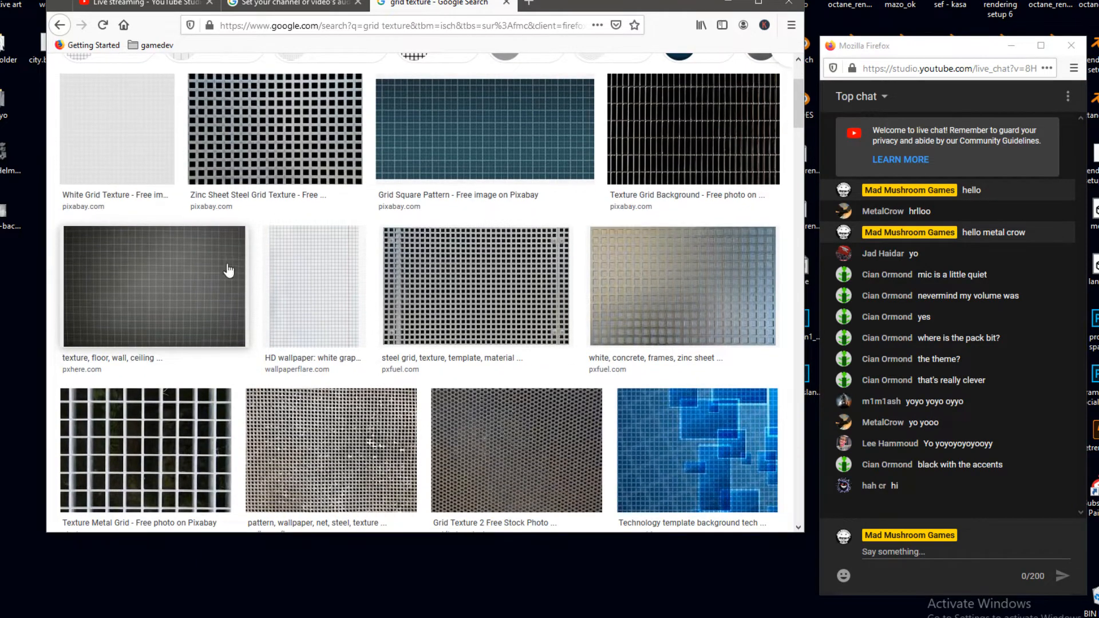
scroll(191, 274, "down", 5)
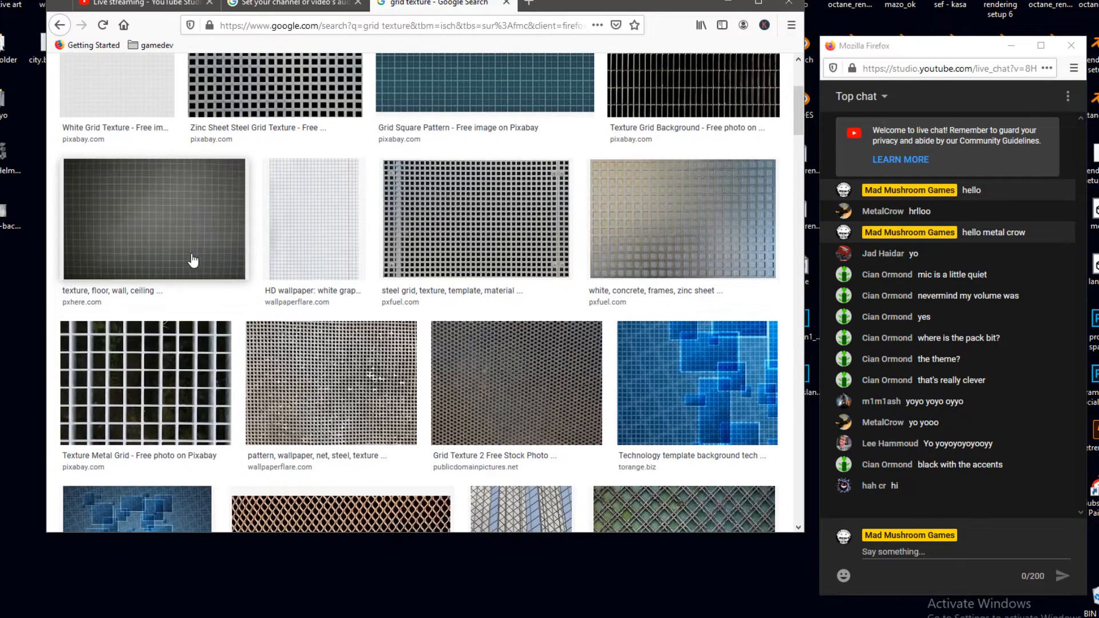
scroll(194, 304, "down", 9)
scroll(458, 257, "up", 5)
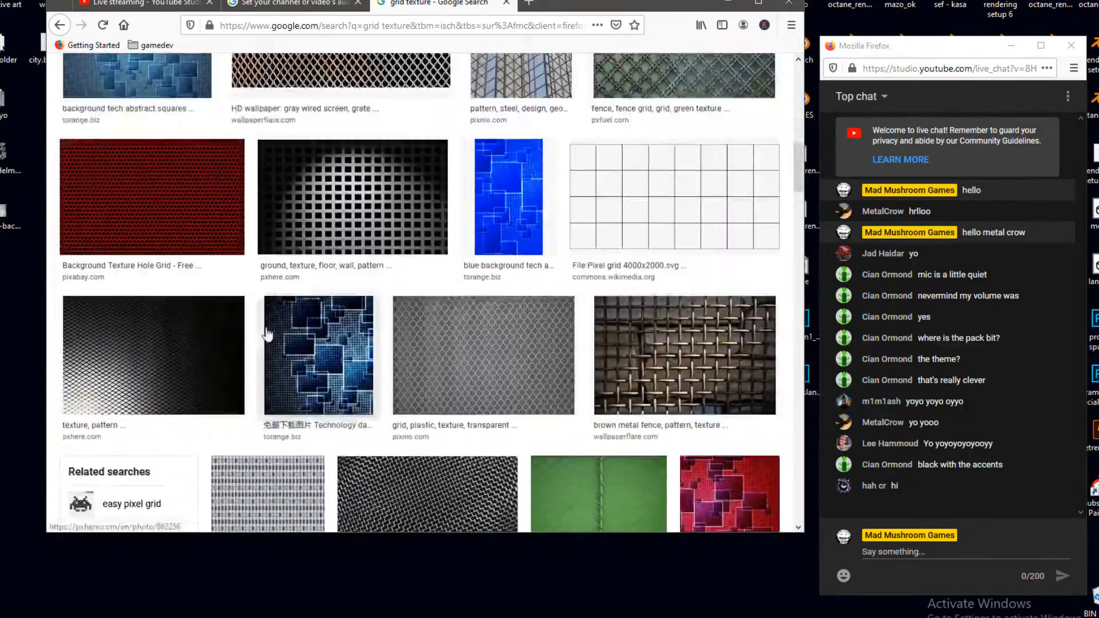
scroll(700, 233, "down", 6)
scroll(674, 287, "up", 5)
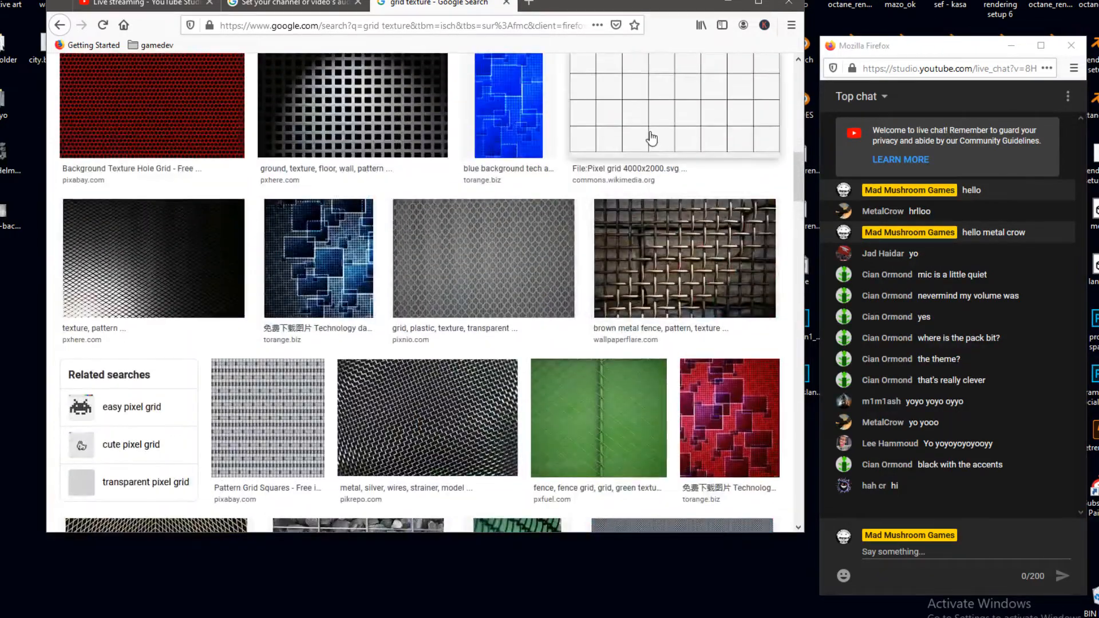
- Preview the Pixel grid 4000x2000 image and its related Roblox pixel grid, and close the preview
left_click(641, 135)
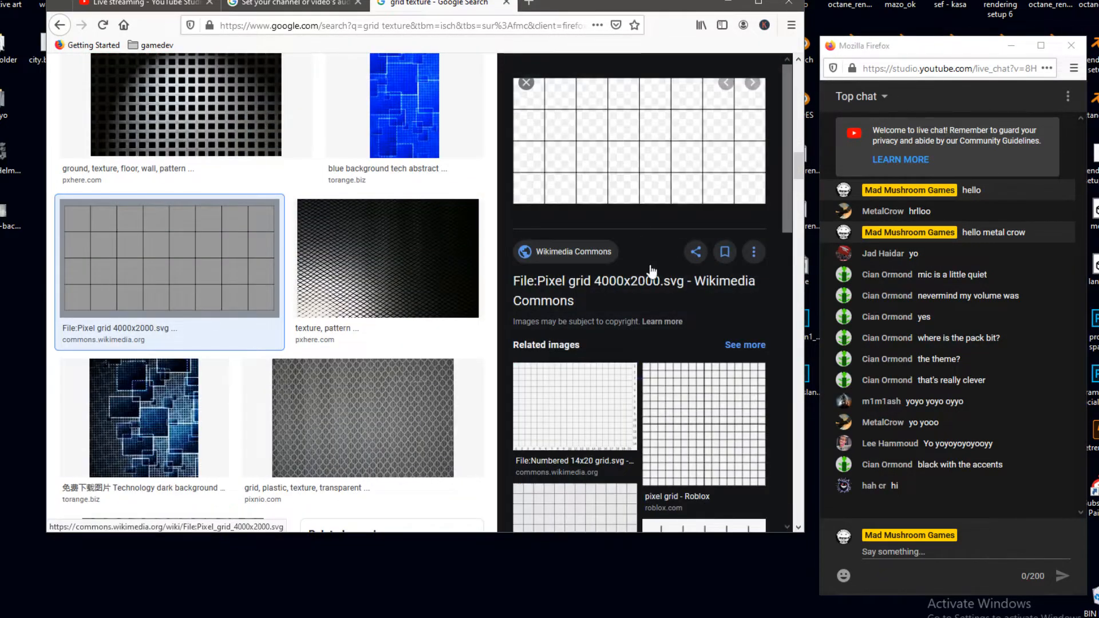
scroll(652, 280, "down", 5)
scroll(687, 223, "up", 5)
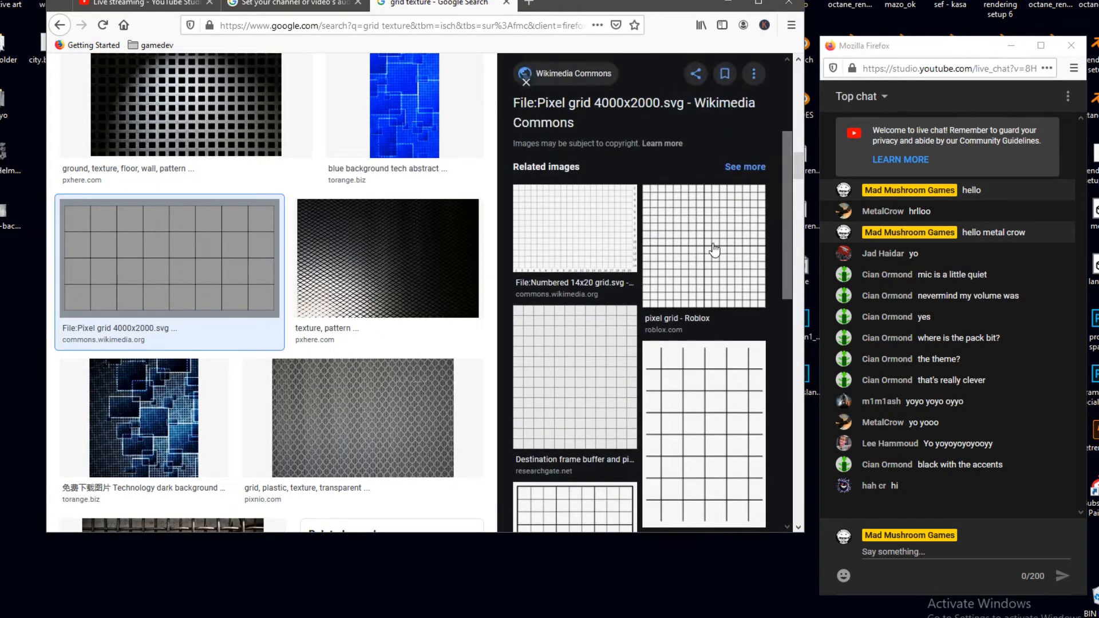
left_click(713, 249)
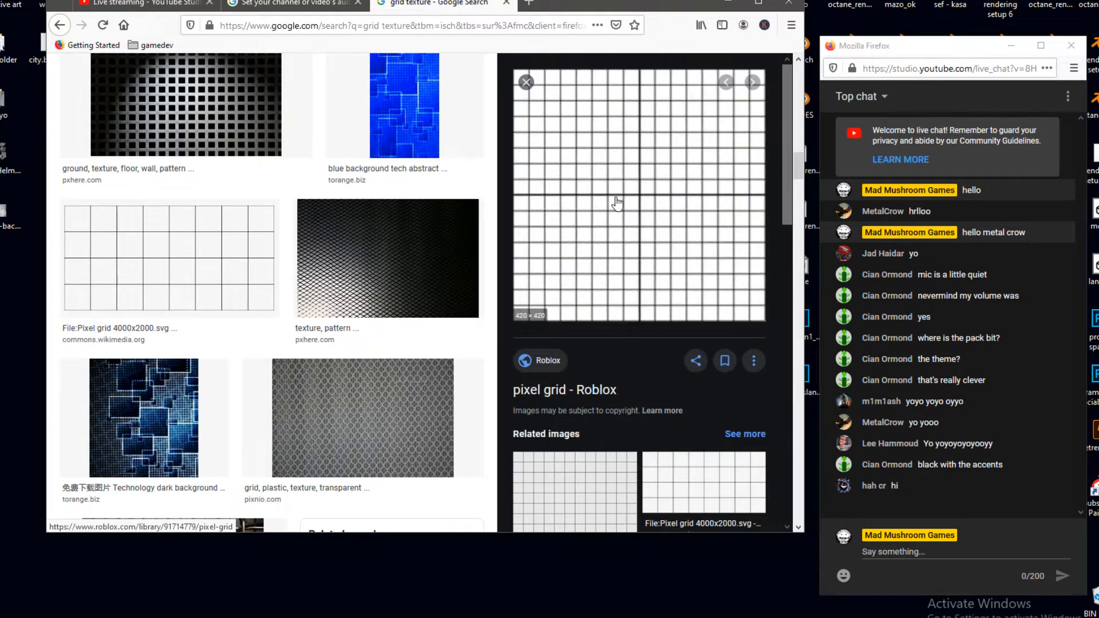
scroll(623, 221, "down", 3)
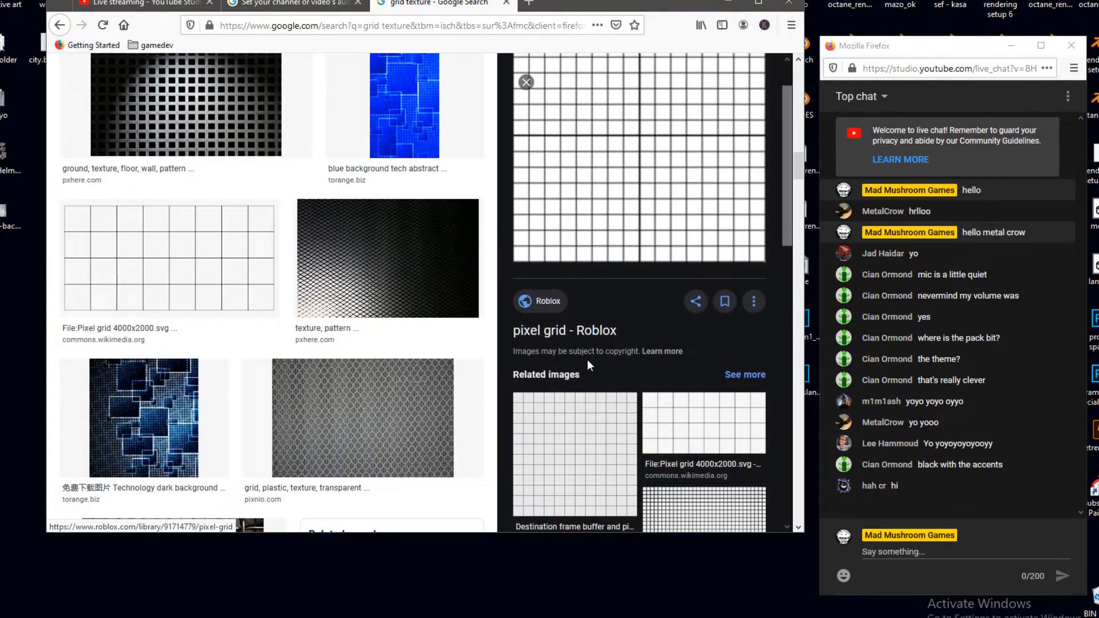
left_click(580, 292)
scroll(606, 311, "up", 3)
left_click(526, 83)
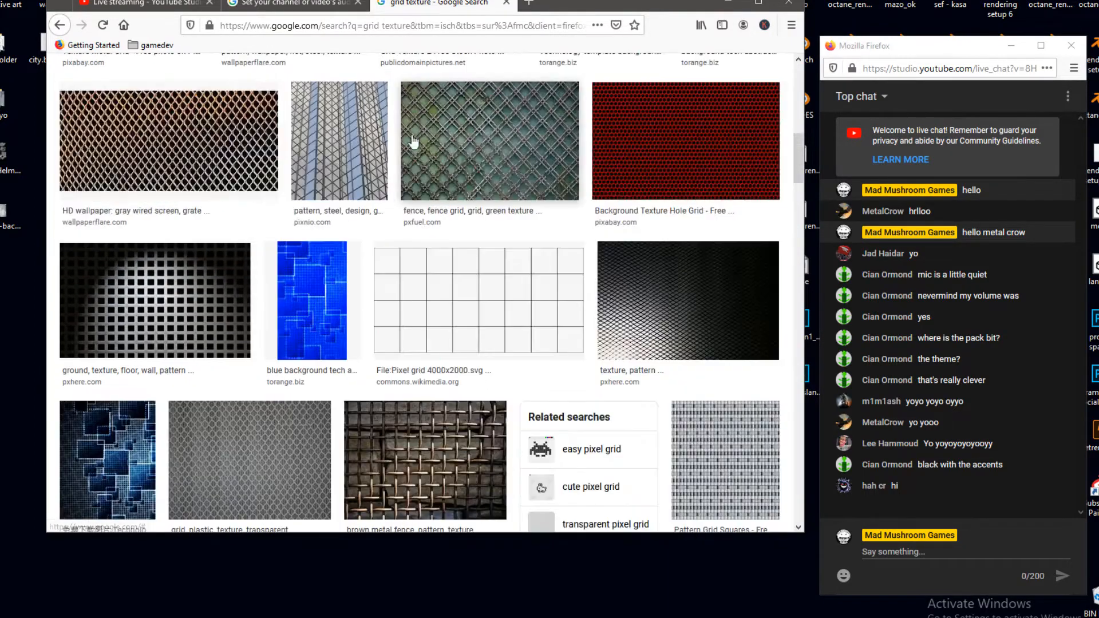
- Go back to the first results, preview the Grid Square Pattern image from Pixabay and close it
scroll(231, 296, "up", 6)
scroll(231, 296, "up", 2)
scroll(517, 299, "up", 3)
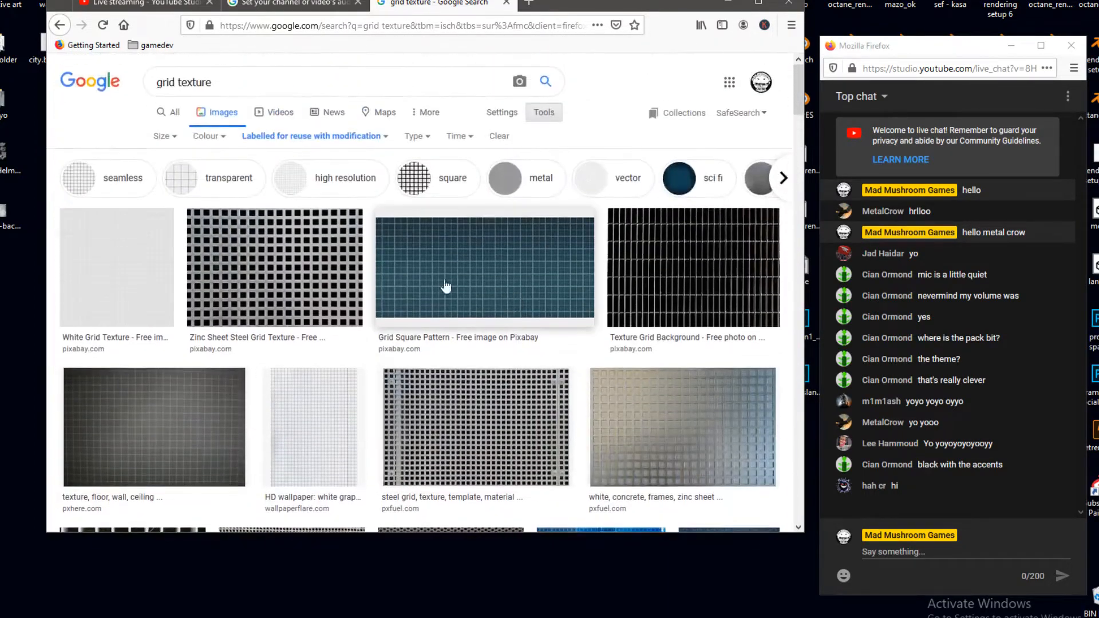
left_click(465, 265)
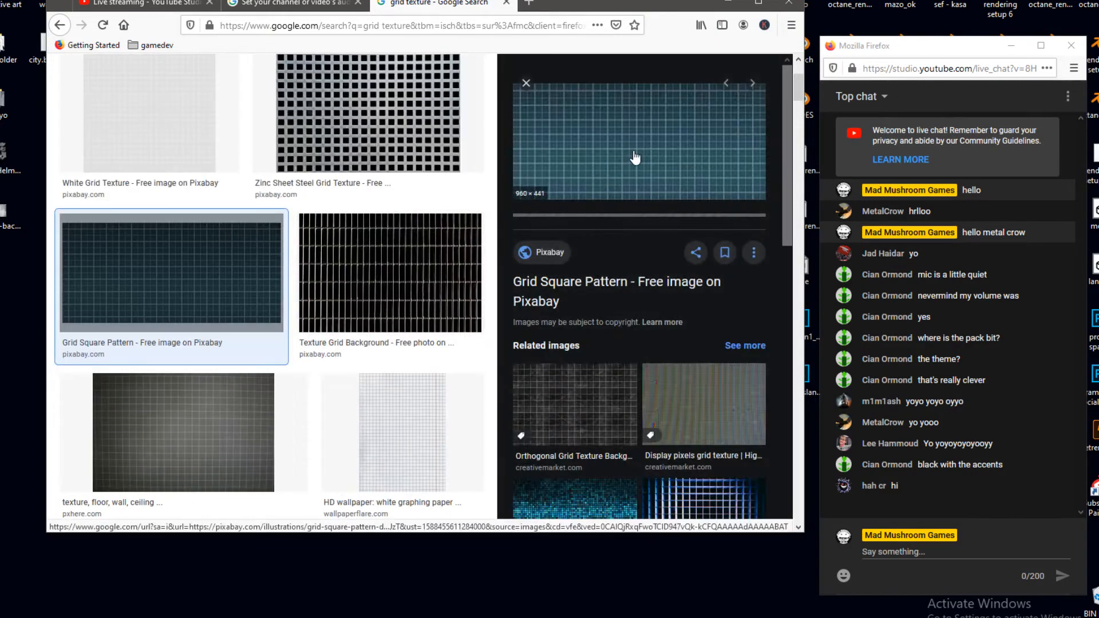
right_click(661, 133)
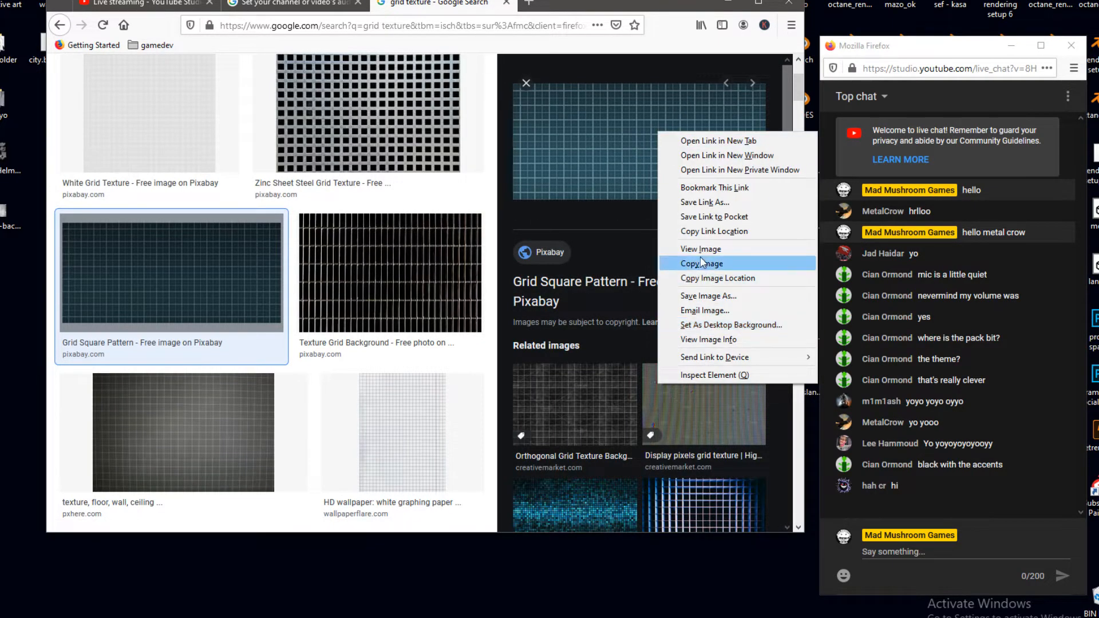
left_click(527, 85)
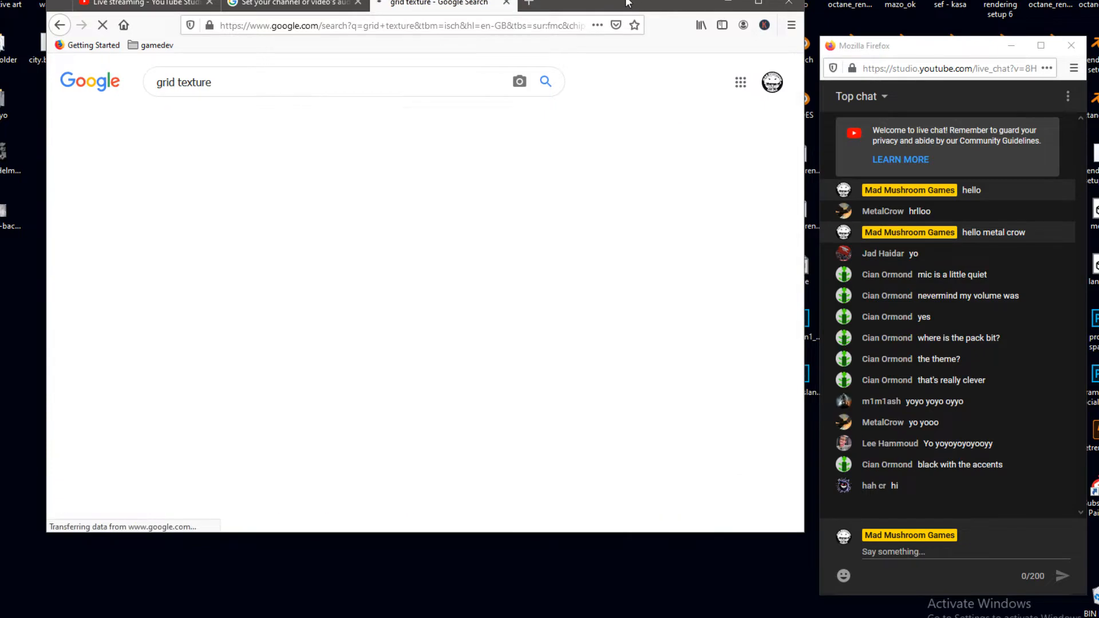
- Look through the seamless grid texture results and return to the unrefined results
left_click_drag(625, 0, 621, 11)
scroll(133, 289, "down", 2)
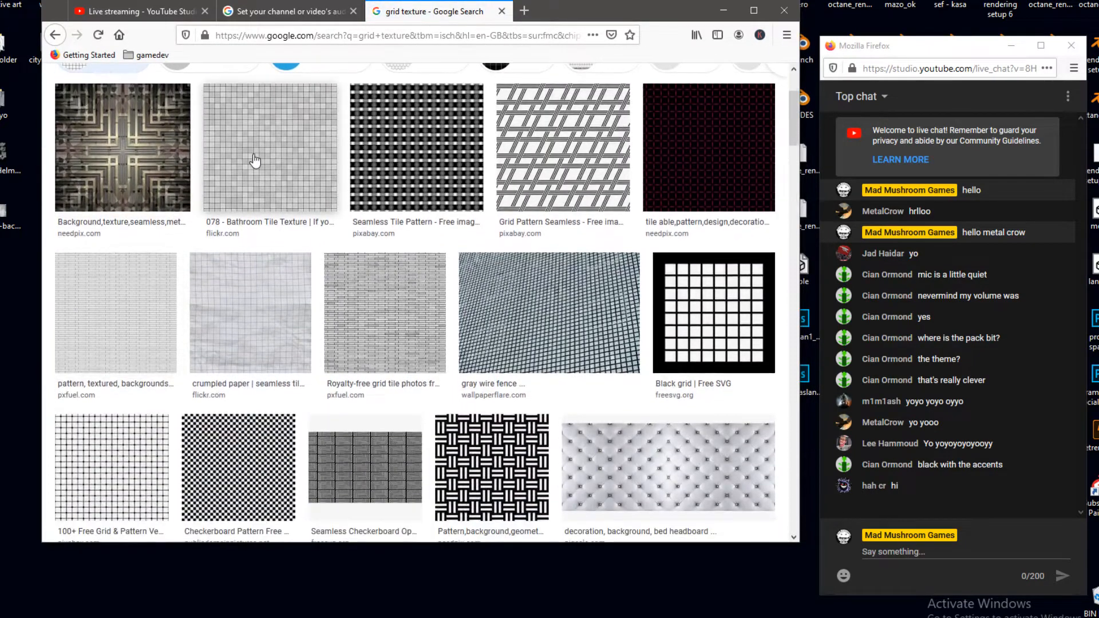
scroll(255, 161, "down", 4)
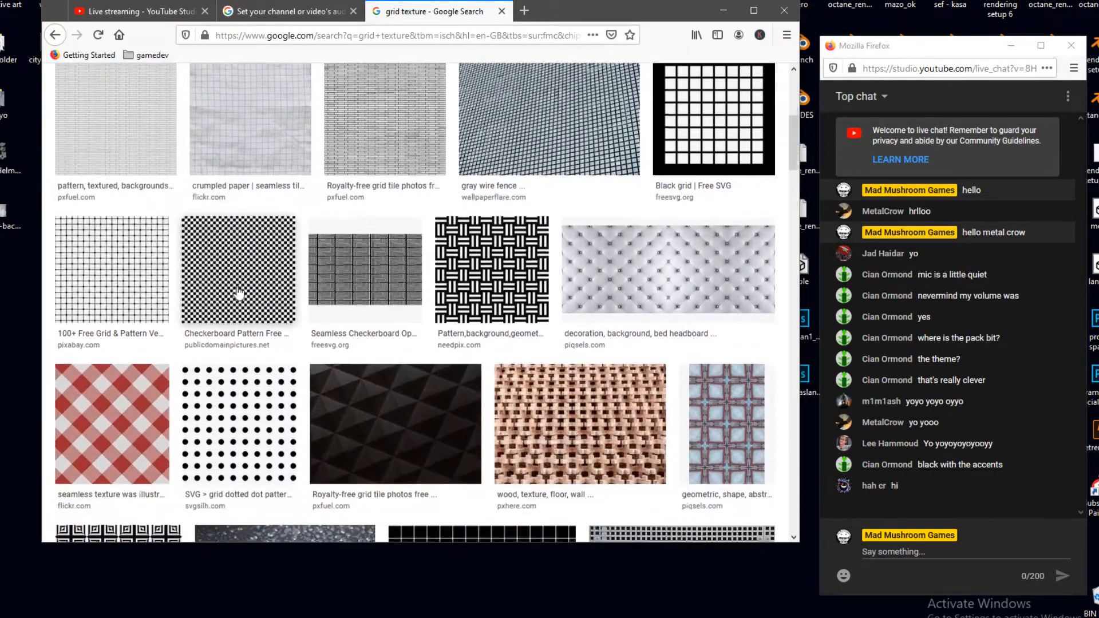
scroll(724, 300, "up", 4)
scroll(645, 282, "up", 2)
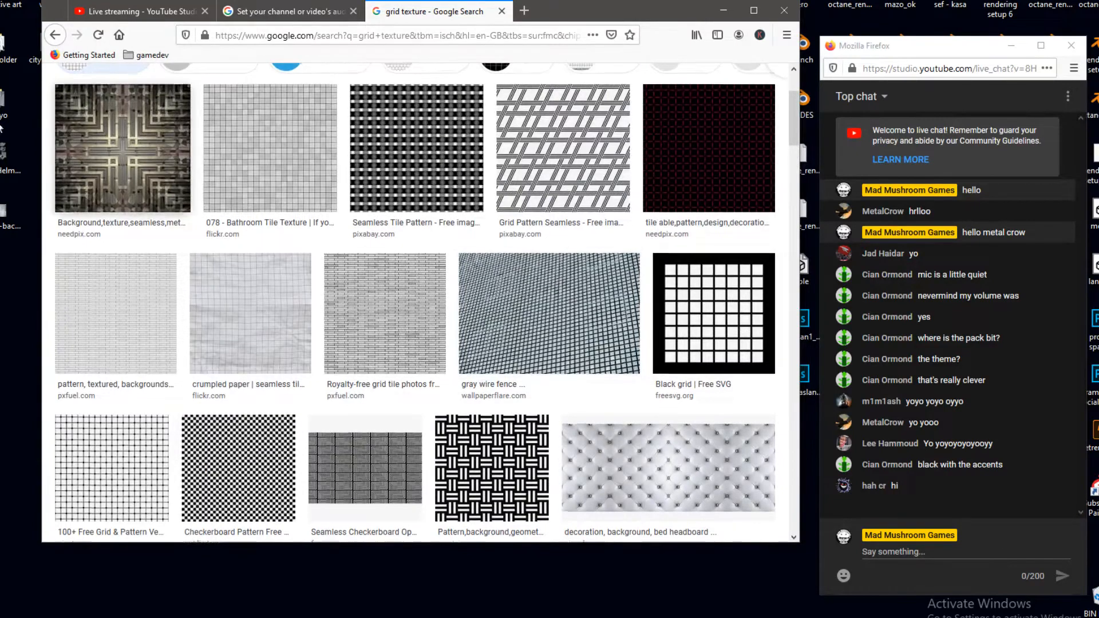
left_click(55, 35)
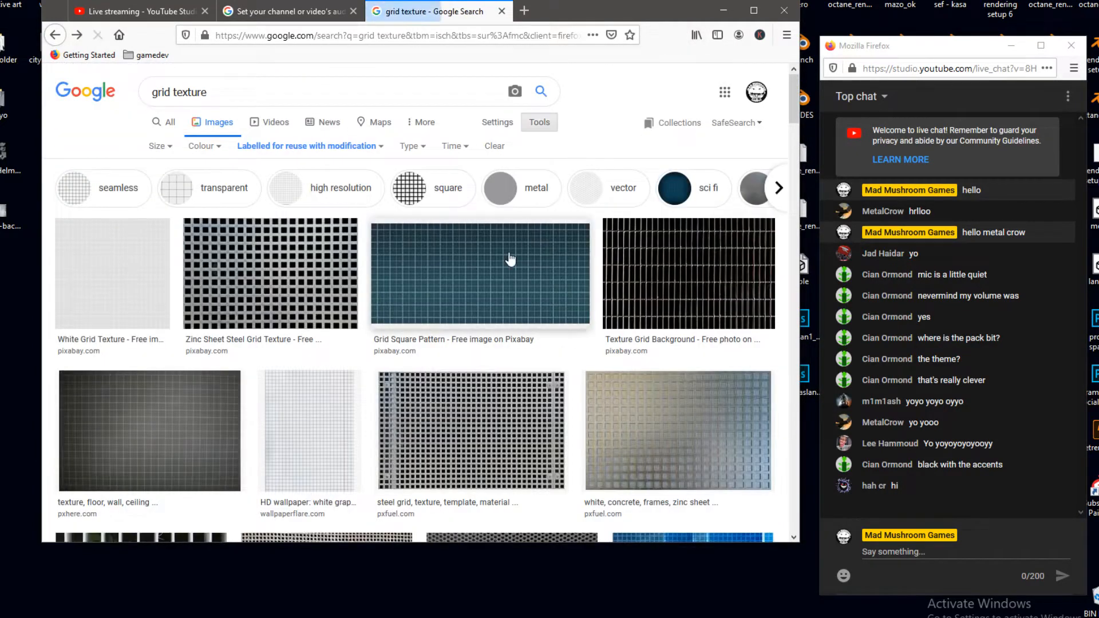
- Reopen the blue Grid Square Pattern image, save it to the desktop and minimize the browser
scroll(486, 215, "down", 2)
left_click(486, 215)
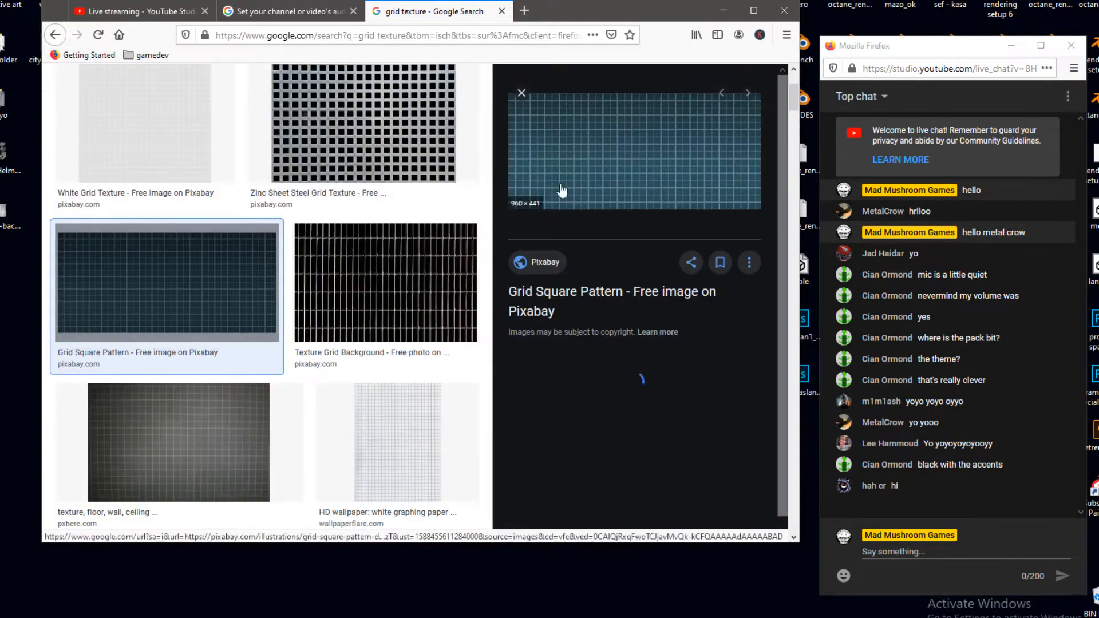
right_click(627, 145)
left_click(698, 275)
left_click(723, 10)
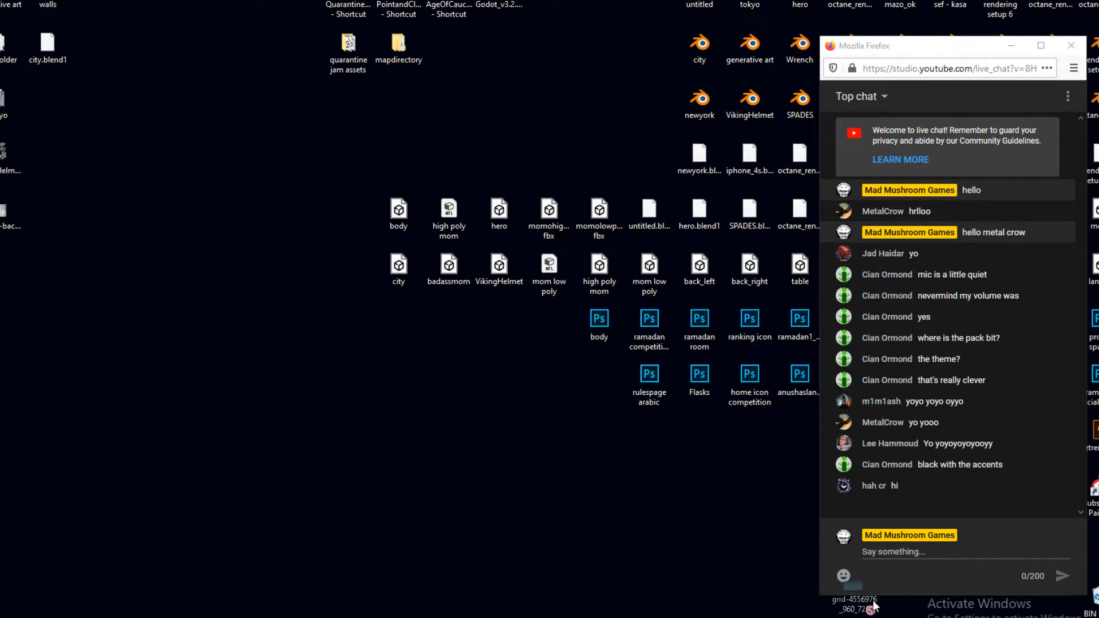
- Switch to Unreal and import the saved grid-4556976_960_720 image into the project's texture folder
key("alt+Tab")
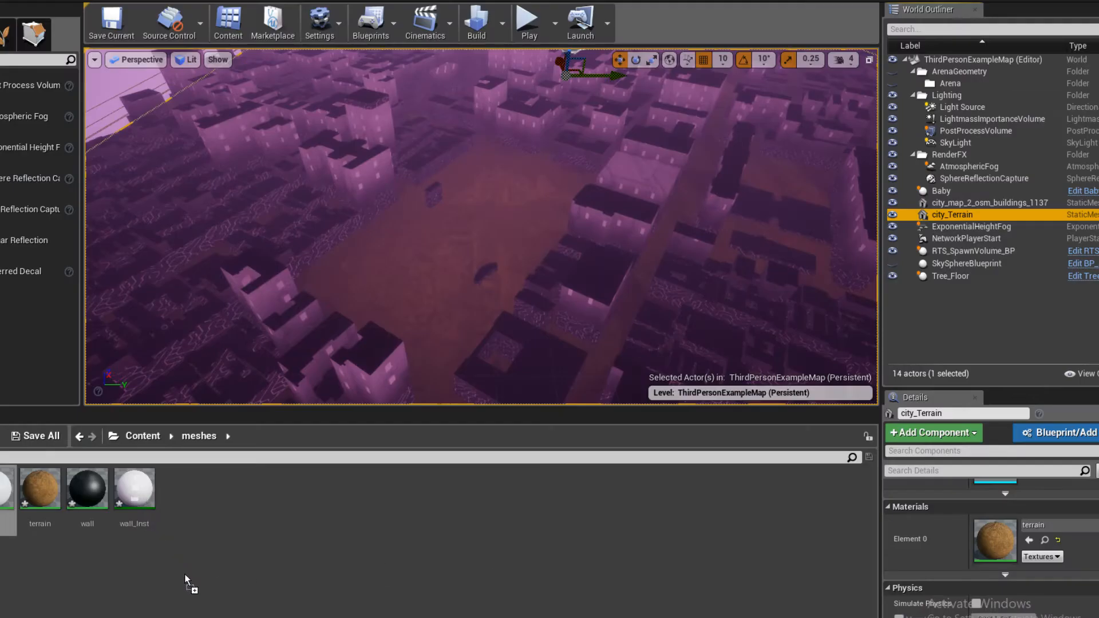
left_click(153, 436)
double_click(182, 498)
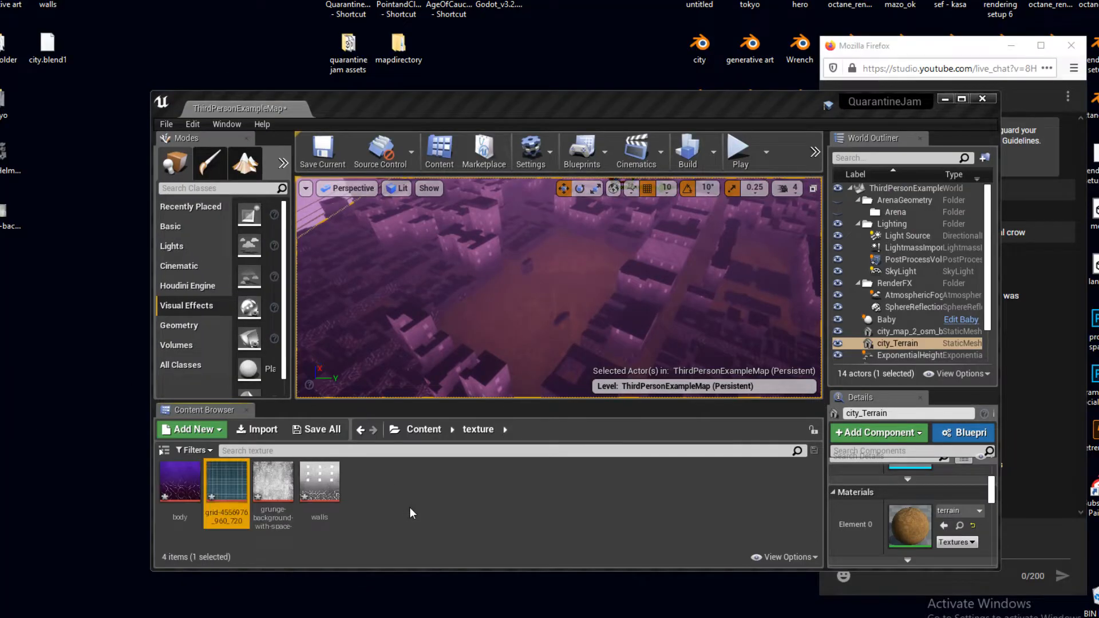
mouse_move(229, 493)
left_mouse_down()
mouse_move(230, 404)
mouse_move(235, 493)
left_mouse_up()
left_click(585, 305)
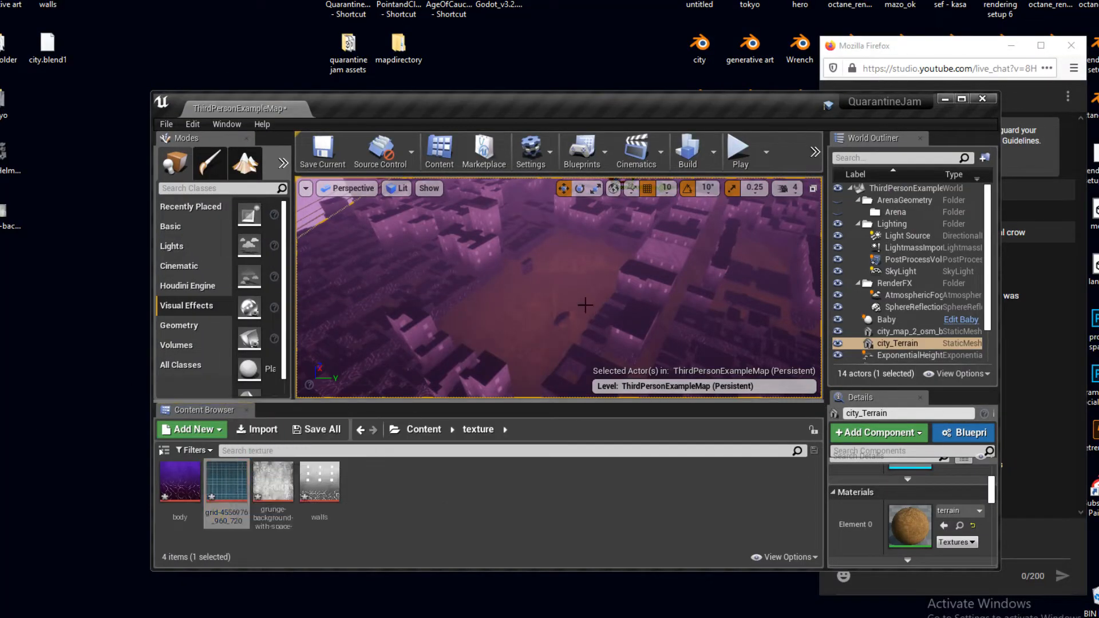
- Open the terrain material and add the imported grid texture to its graph as a Texture Sample
scroll(906, 496, "down", 2)
double_click(917, 474)
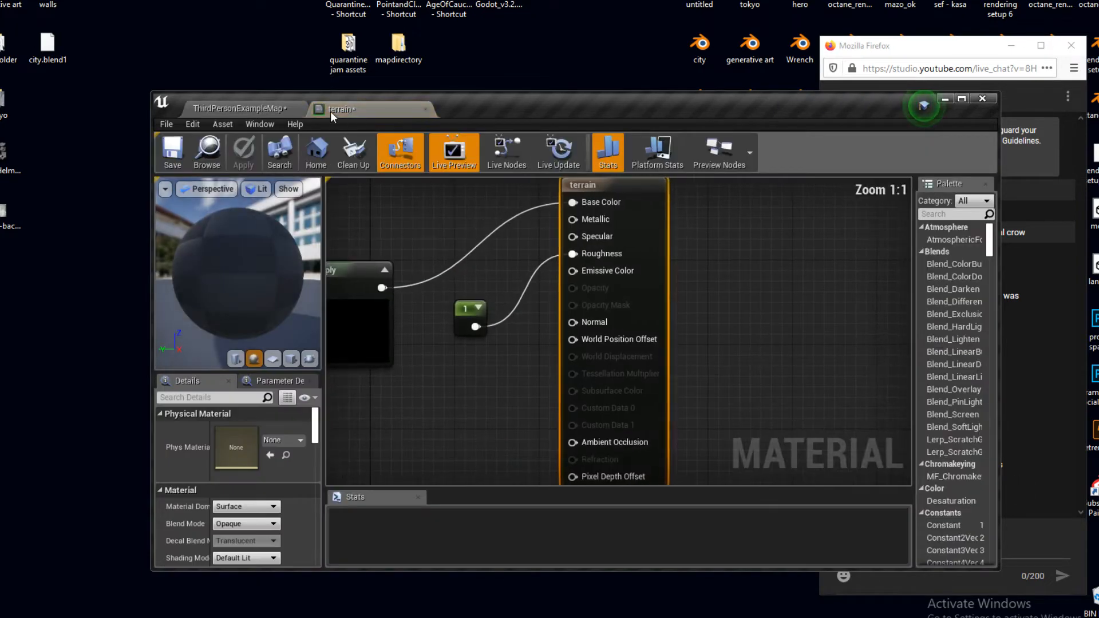
left_click(240, 109)
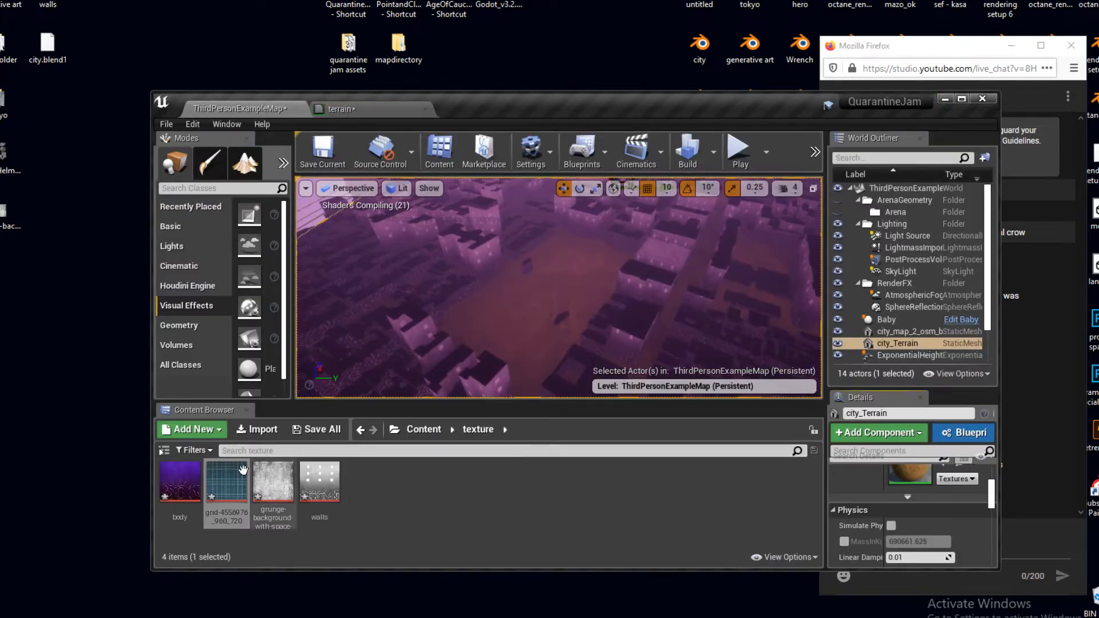
left_click_drag(243, 470, 406, 206)
right_click_drag(305, 191, 603, 426)
- Connect the grid texture's RGB output to input A of the Multiply node, replacing the brown colour parameter
left_click_drag(551, 309, 239, 131)
right_click_drag(321, 194, 394, 199)
left_click_drag(365, 146, 490, 400)
right_click_drag(458, 433, 499, 304)
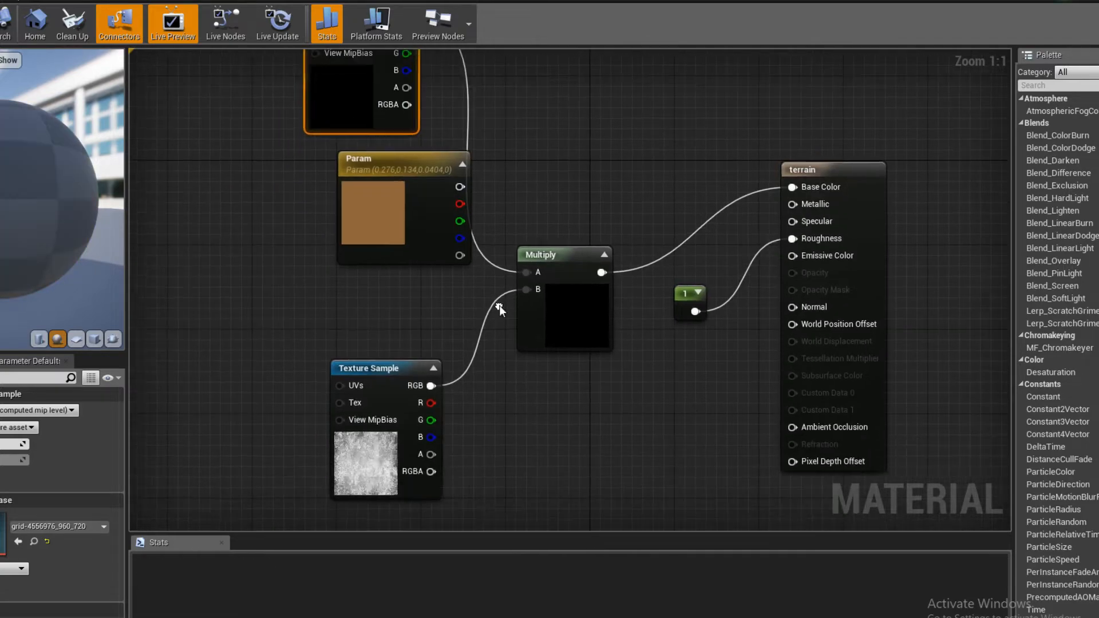
- Arrange the colour parameter, both Texture Samples and the Multiply node neatly in the terrain material graph
left_click_drag(394, 231, 223, 251)
right_click_drag(346, 97, 389, 207)
left_click_drag(389, 207, 412, 404)
right_click_drag(331, 478, 334, 368)
left_click(625, 312)
left_click_drag(625, 312, 612, 318)
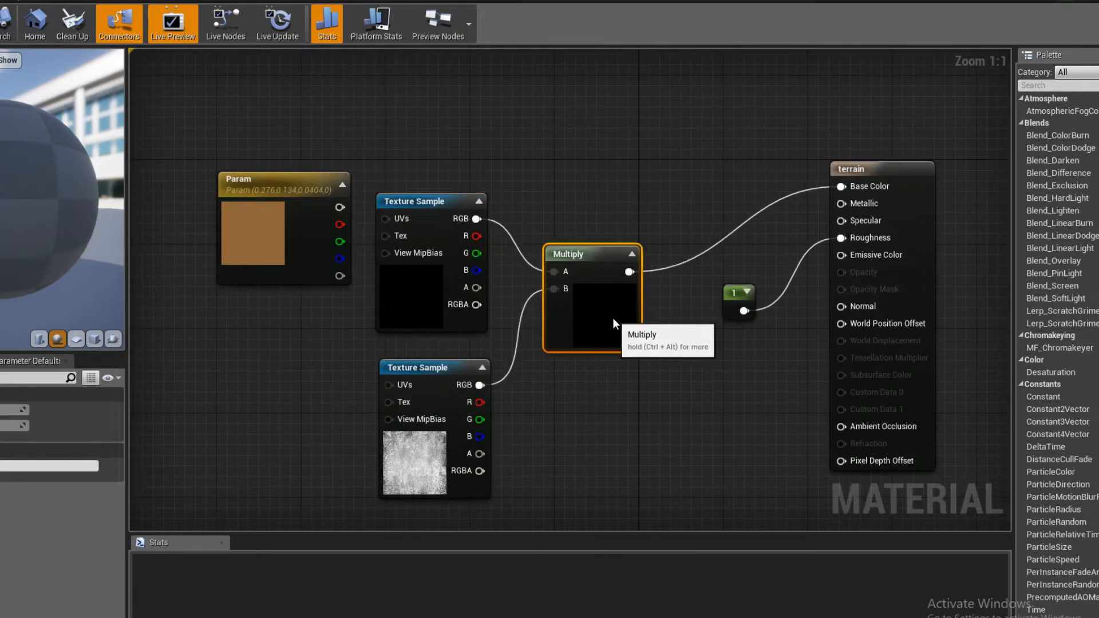
left_click_drag(411, 459, 418, 441)
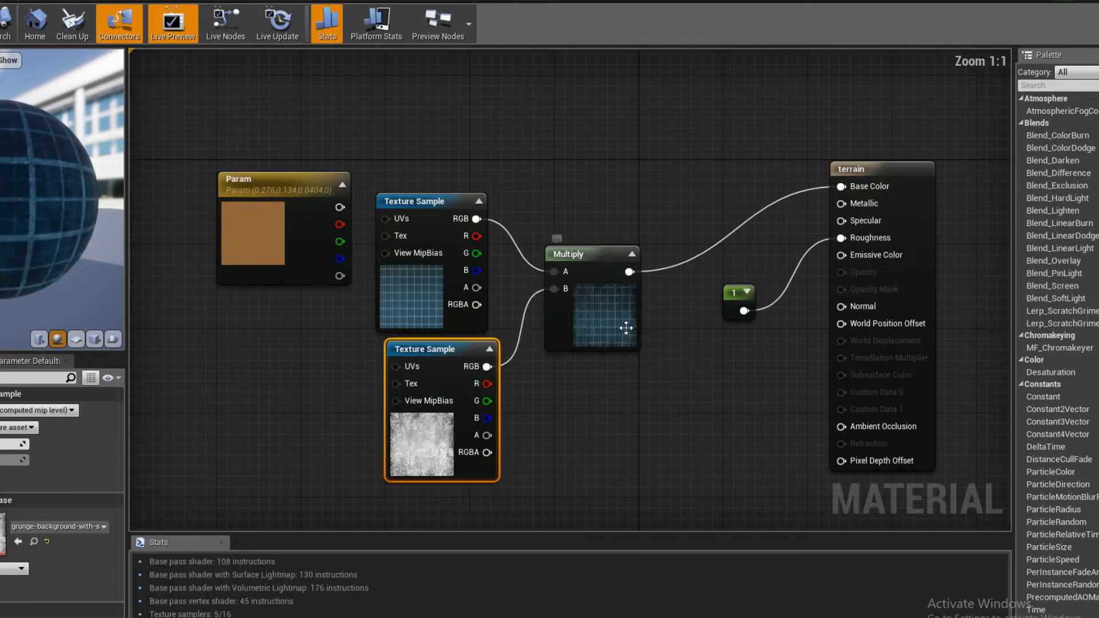
- Inspect the grid on the preview sphere, then apply and save the terrain material
left_click_drag(5, 187, 4, 188)
scroll(5, 187, "up", 3)
left_click(0, 27)
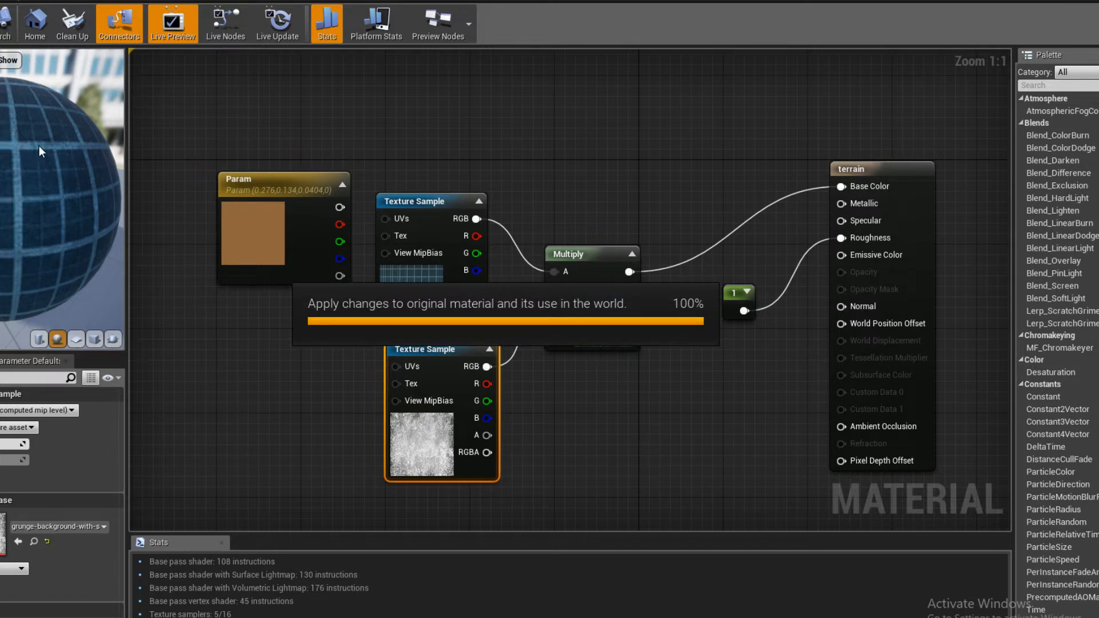
key("ctrl+s")
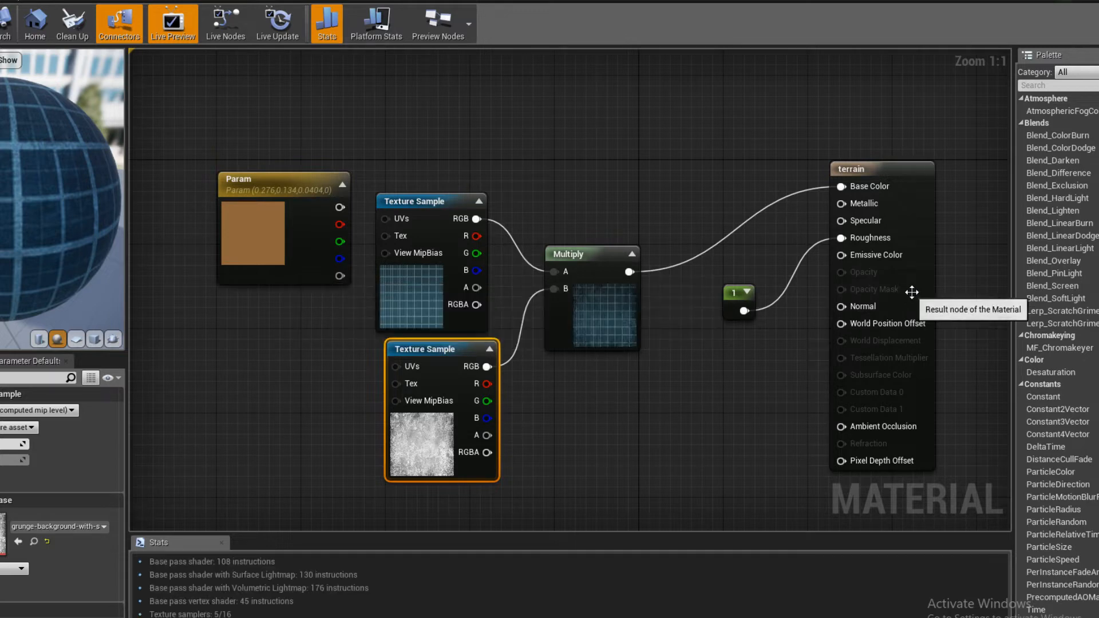
- Spread out the graph by moving the terrain result node and the grid Texture Sample away from the Multiply node
left_click_drag(915, 285, 978, 348)
right_click_drag(554, 424, 606, 327)
left_click_drag(475, 192, 308, 307)
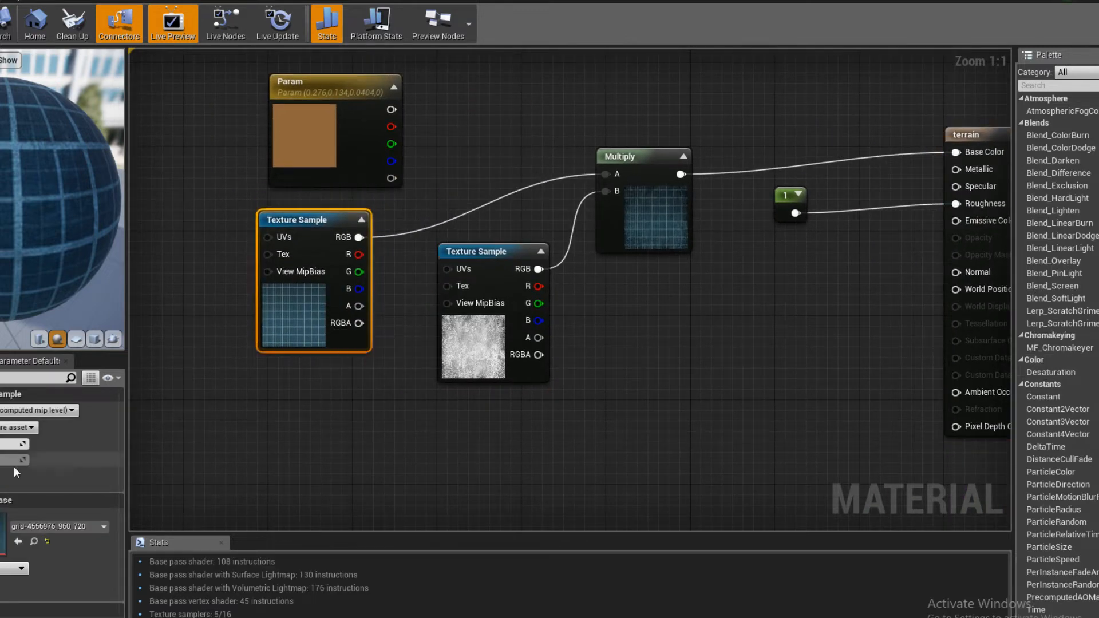
- Open the grid texture, examine its individual colour and alpha channels, and return to the terrain material
double_click(2, 537)
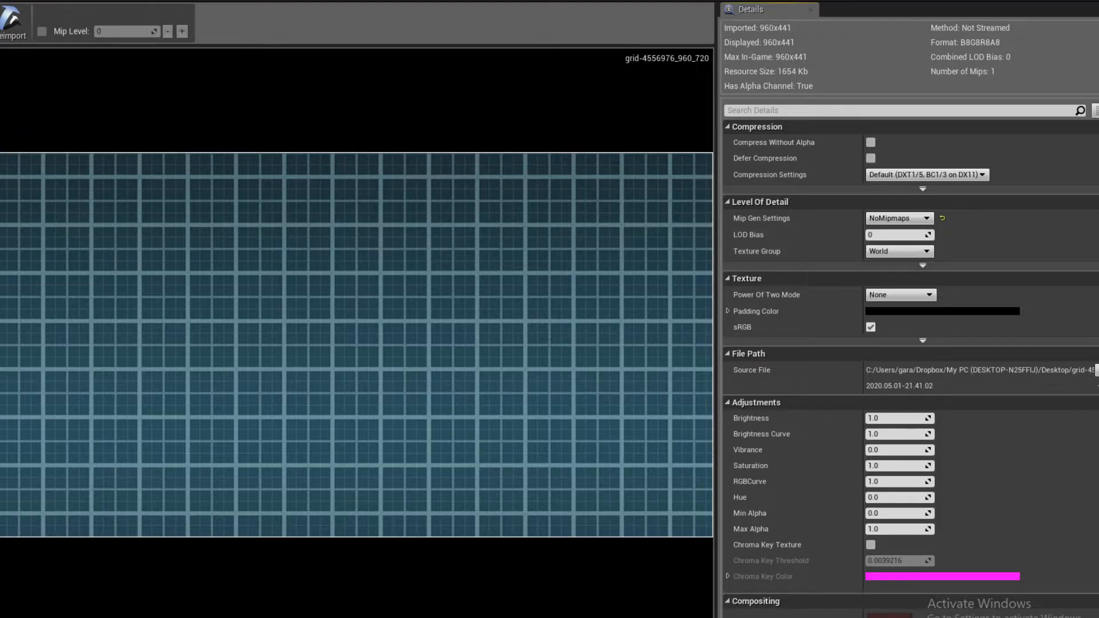
left_click(1, 113)
left_click(2, 94)
left_click(2, 77)
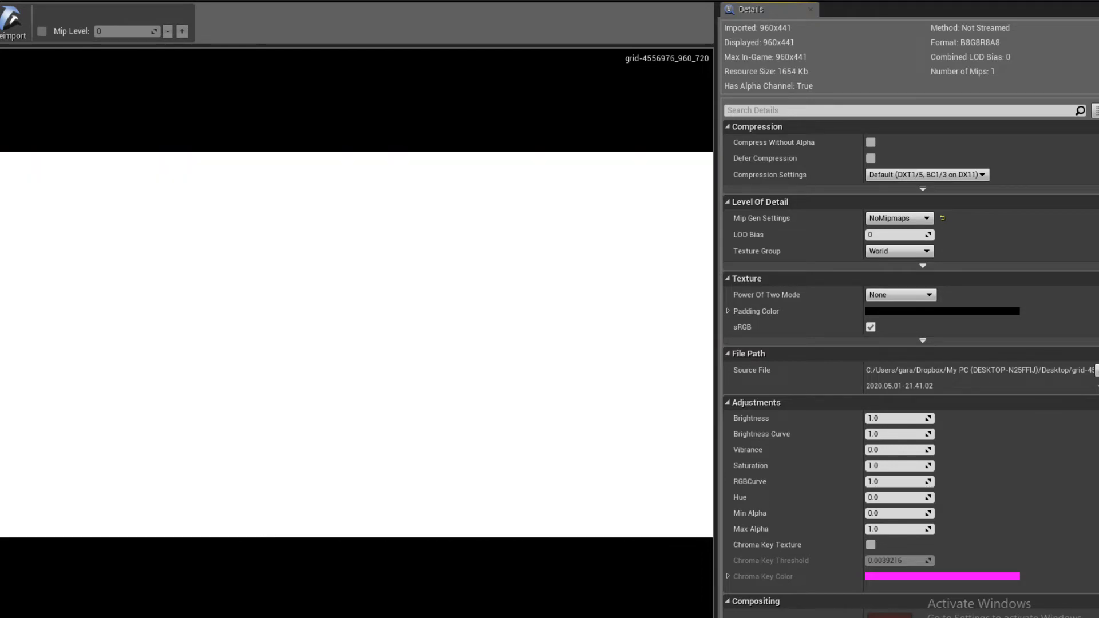
left_click(1, 125)
left_click(1, 125)
left_click(2, 112)
left_click(1, 113)
left_click(1, 112)
left_click(1, 112)
left_click(1, 79)
left_click(1, 79)
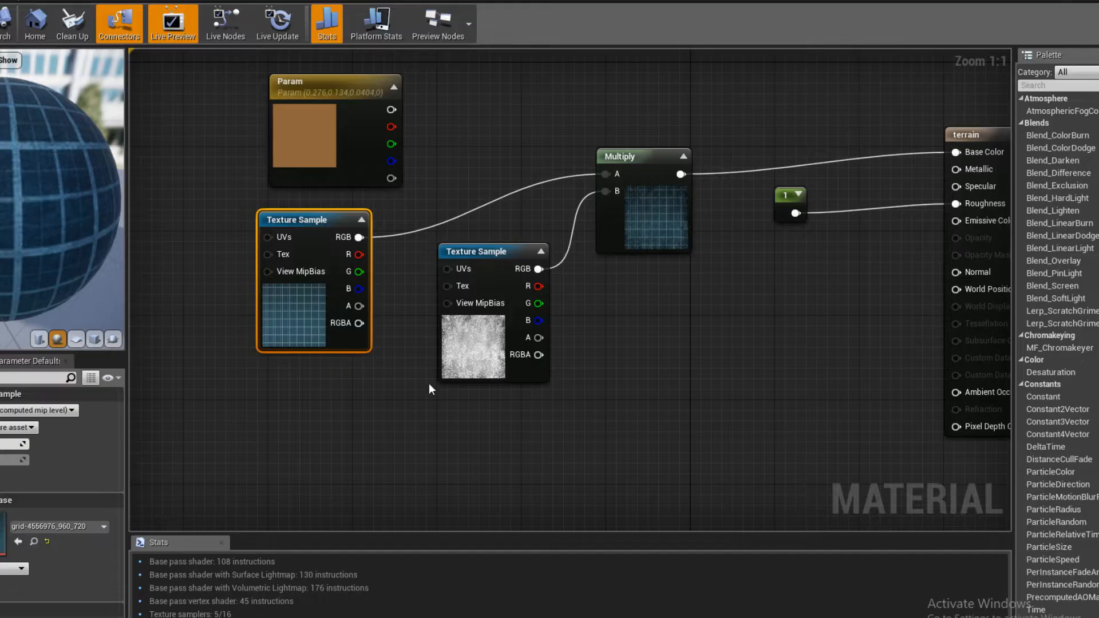
- Move the grid Texture Sample below the grunge Texture Sample, leaving its UVs unconnected
left_click_drag(419, 419, 372, 419)
right_click_drag(372, 419, 492, 373)
left_click_drag(344, 318, 376, 514)
left_click_drag(329, 470, 346, 189)
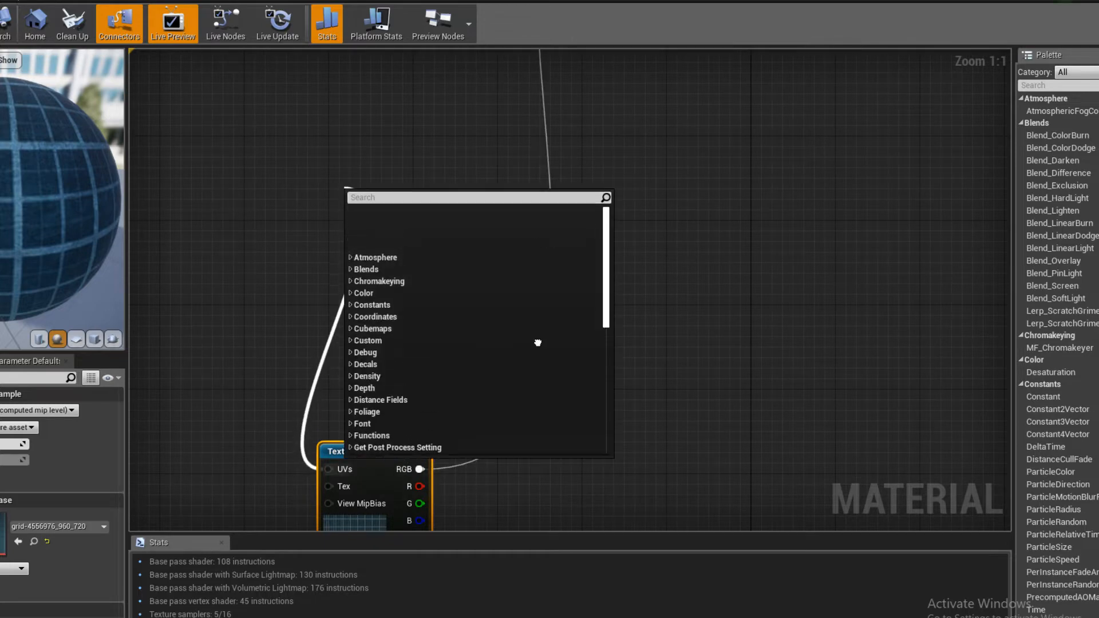
left_click(238, 339)
right_click_drag(404, 384, 396, 428)
left_click_drag(373, 493, 373, 101)
right_click_drag(571, 147, 525, 349)
- Add a OneMinus node fed by the grid texture's red channel and expand its preview
left_click_drag(338, 318, 593, 352)
type("one minus")
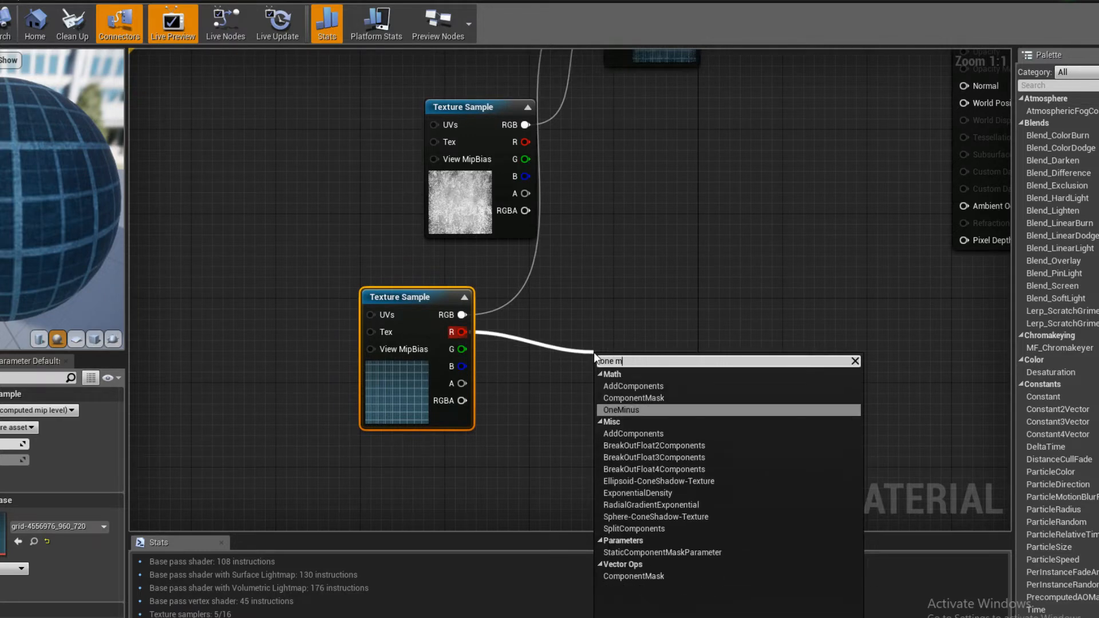
key("Return")
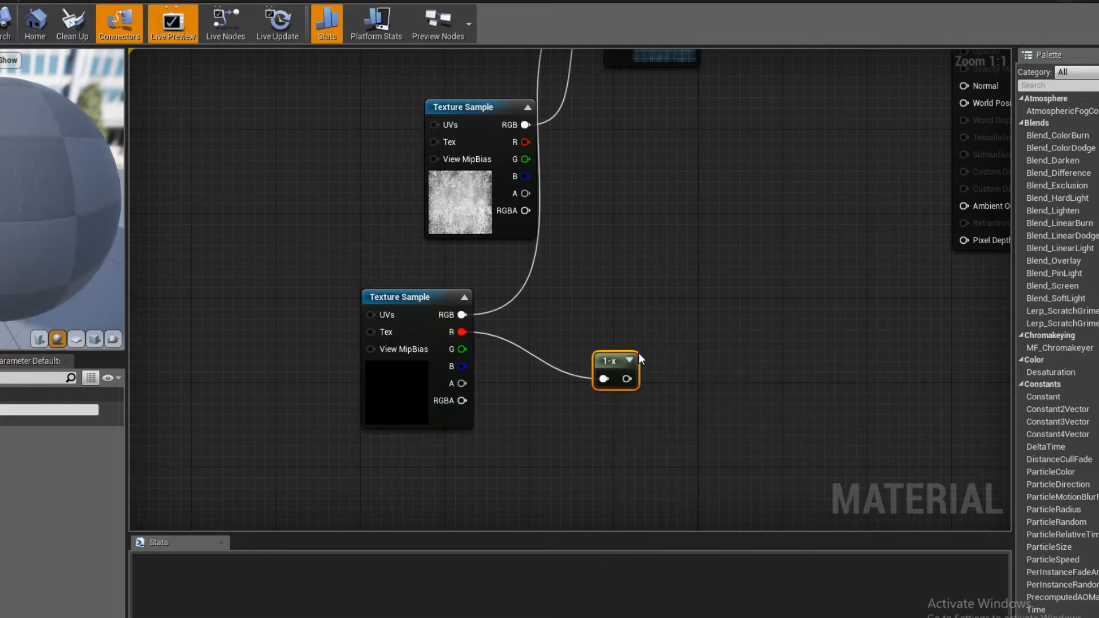
left_click(629, 362)
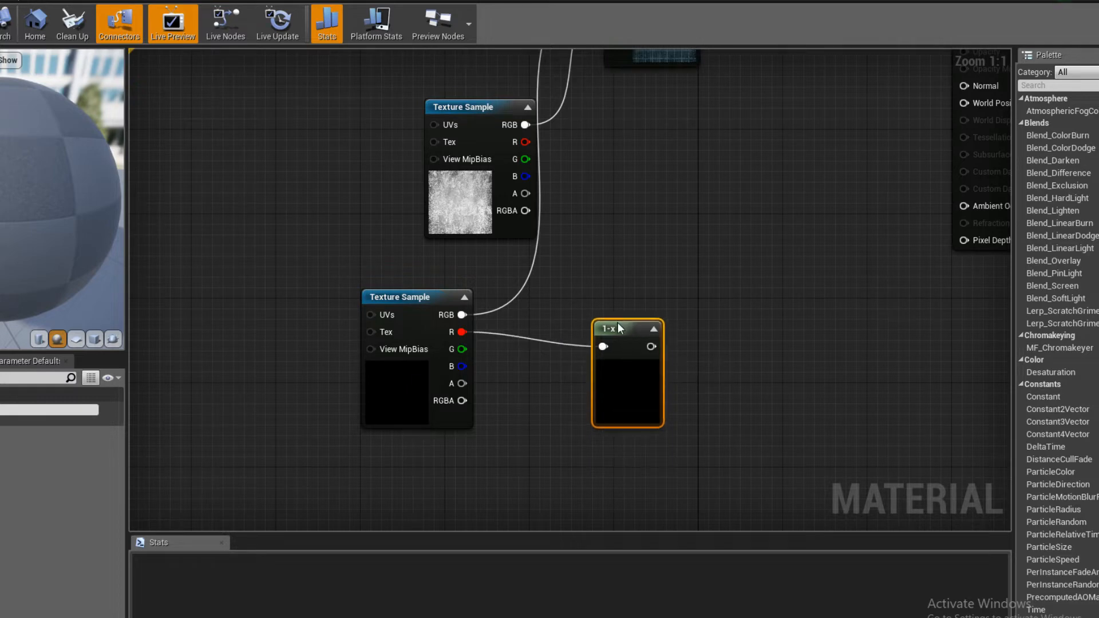
right_click_drag(617, 322, 599, 335)
left_click(581, 317)
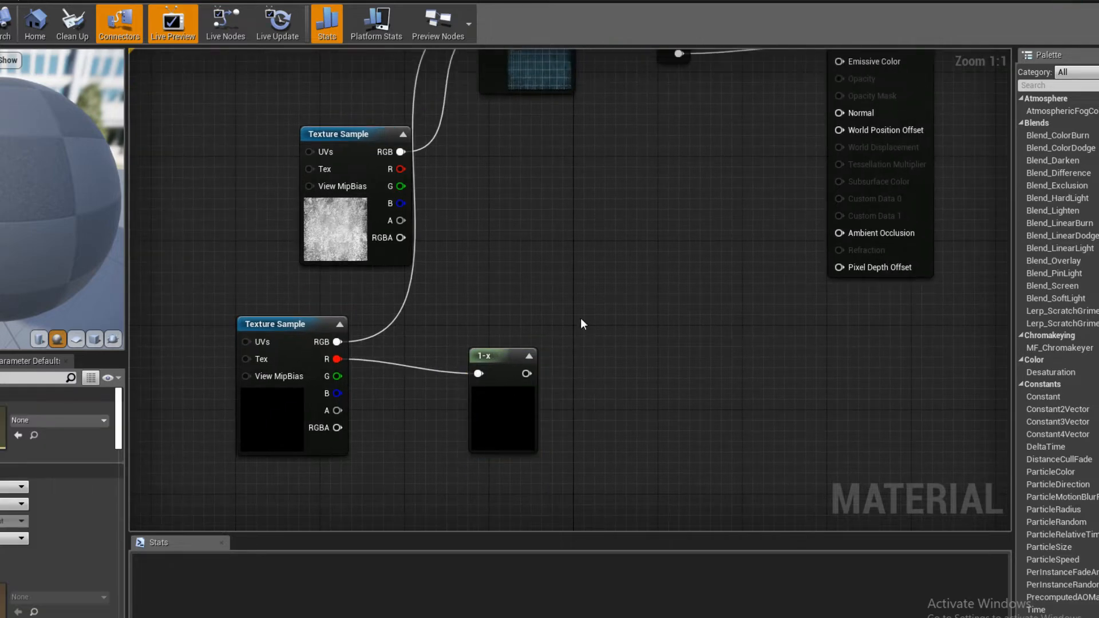
- Add a Multiply node and a three-component constant, connecting the constant to A and the OneMinus output to B
left_click(552, 292)
key("3")
left_click(465, 239)
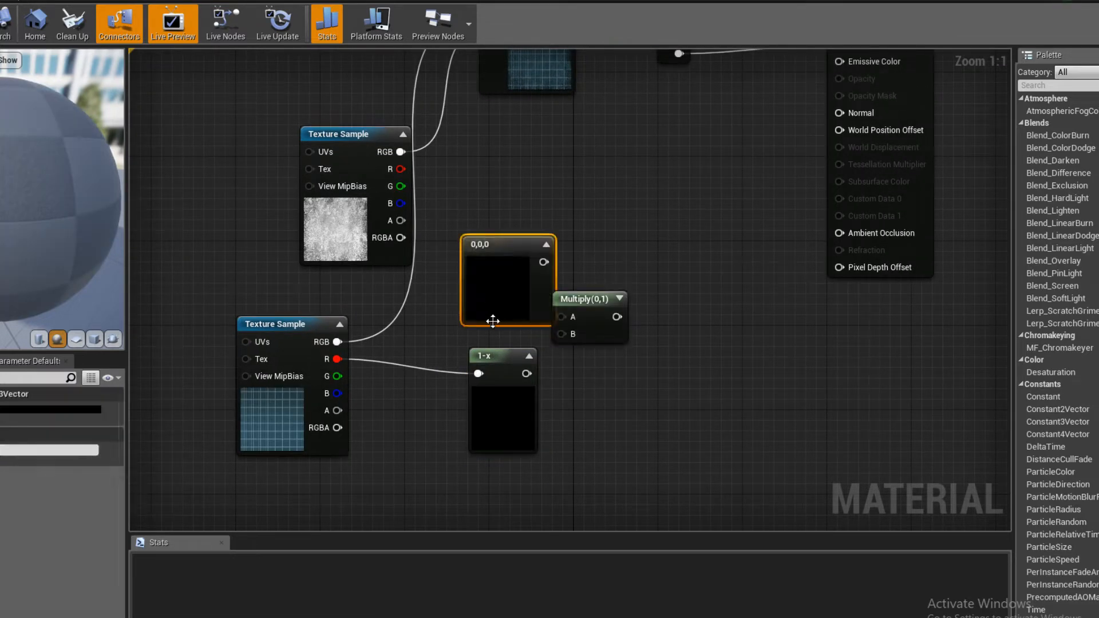
left_click_drag(506, 395, 561, 334)
left_click_drag(583, 299, 626, 303)
left_click_drag(544, 261, 605, 320)
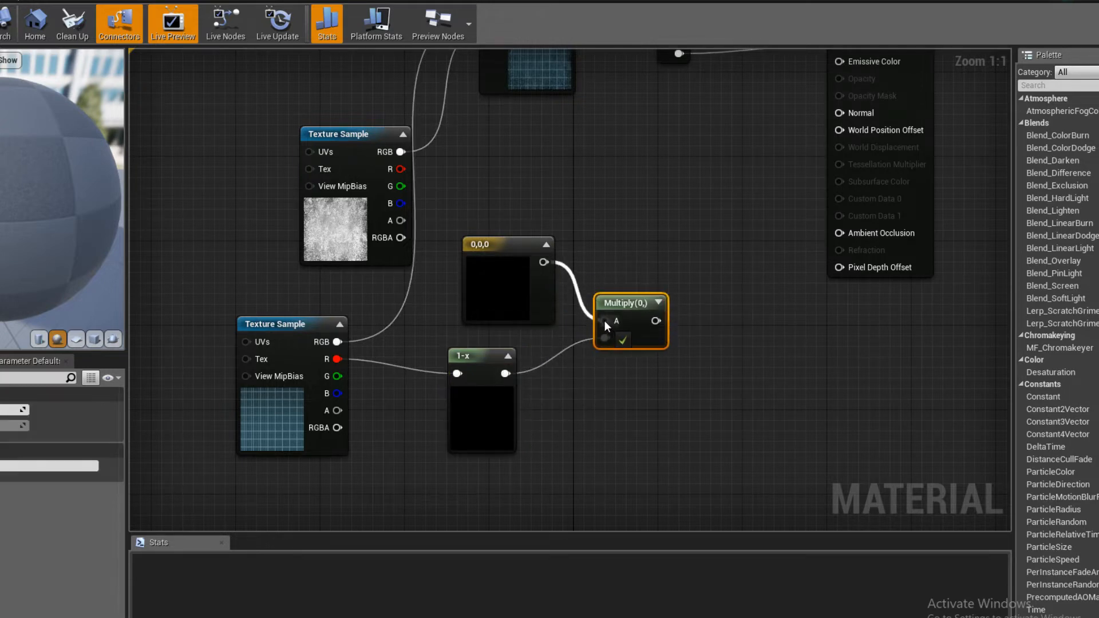
- Feed the grid's red channel directly into the new Multiply's B input and connect its output to Emissive Color
right_click_drag(504, 292, 544, 298)
left_click_drag(544, 303, 513, 305)
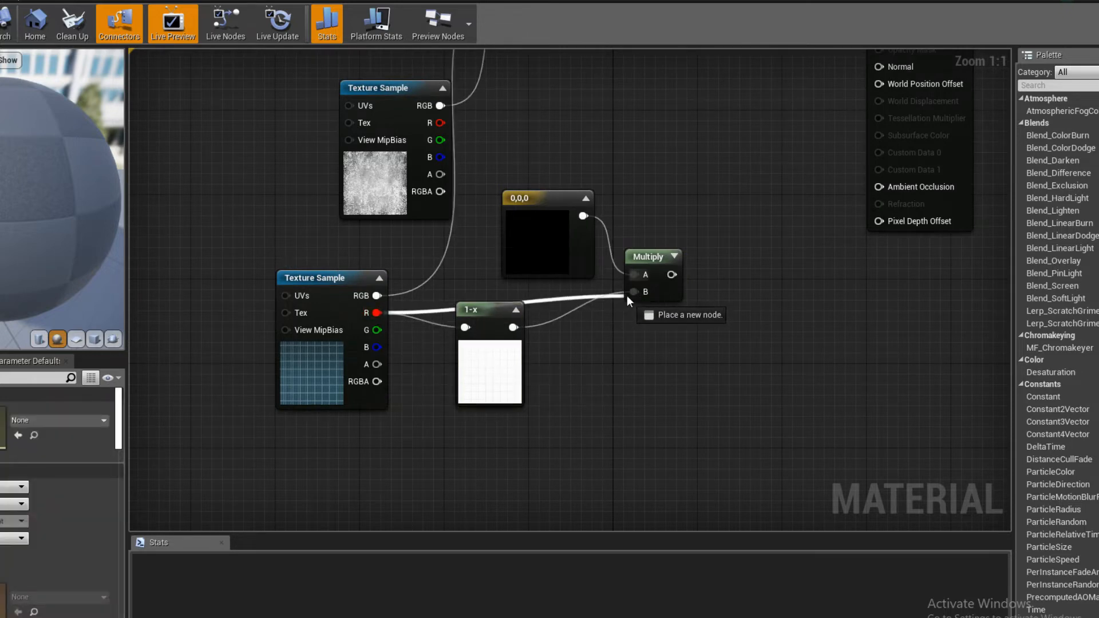
left_click(767, 304)
right_click_drag(686, 303, 462, 466)
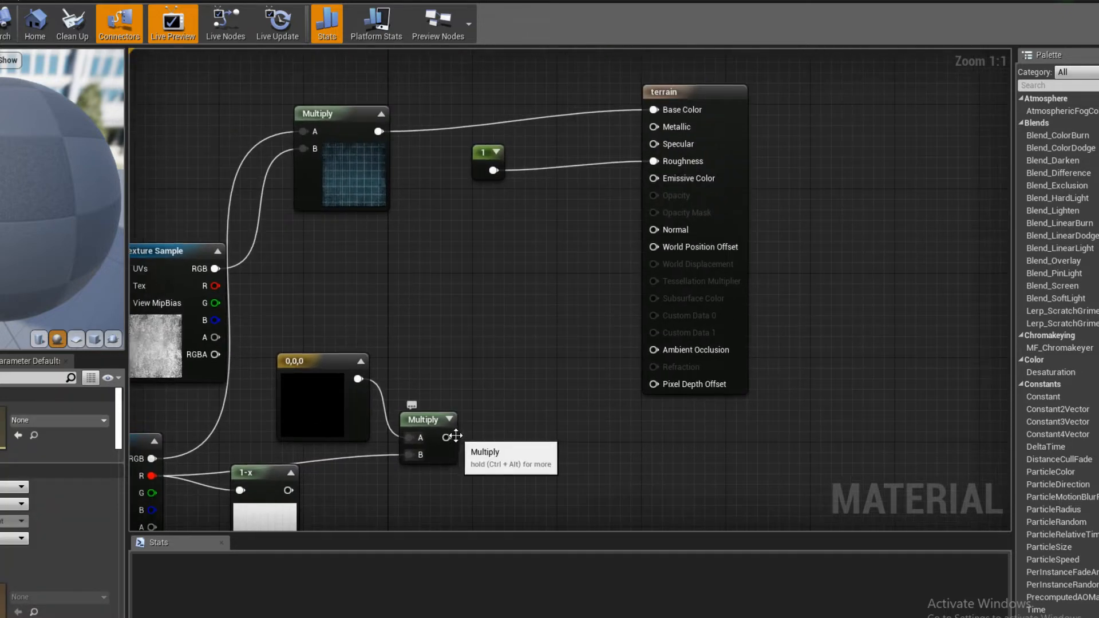
left_click_drag(447, 437, 567, 333)
left_click_drag(655, 194, 657, 178)
right_click_drag(464, 377, 633, 344)
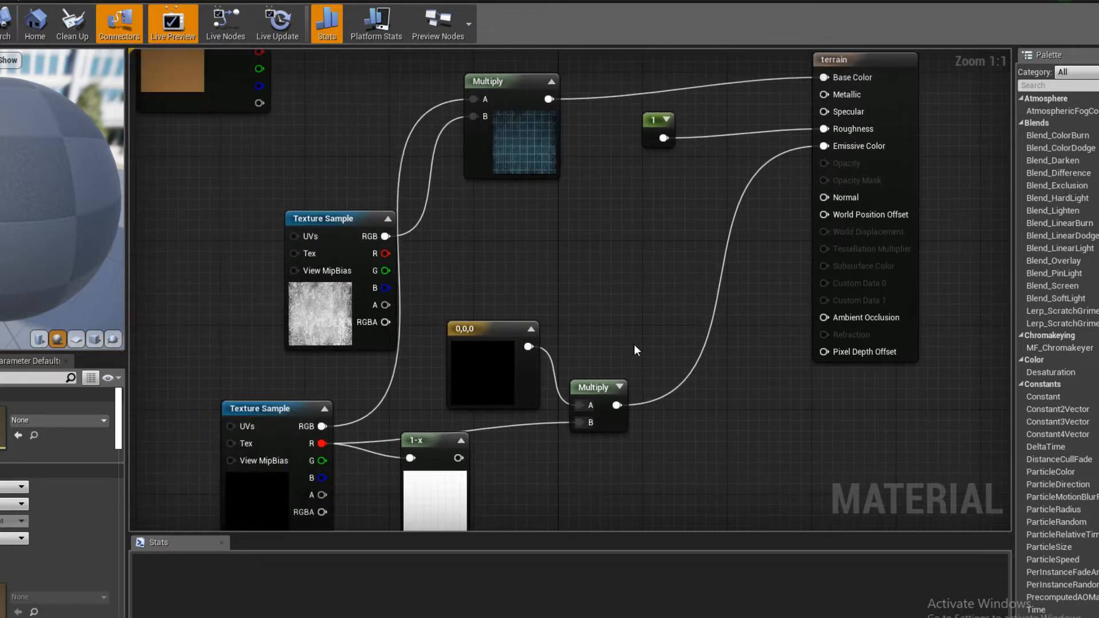
- Remove the three-component constant from the emissive Multiply node's A input
left_click(502, 371)
key("ctrl+x")
right_click_drag(485, 376, 517, 344)
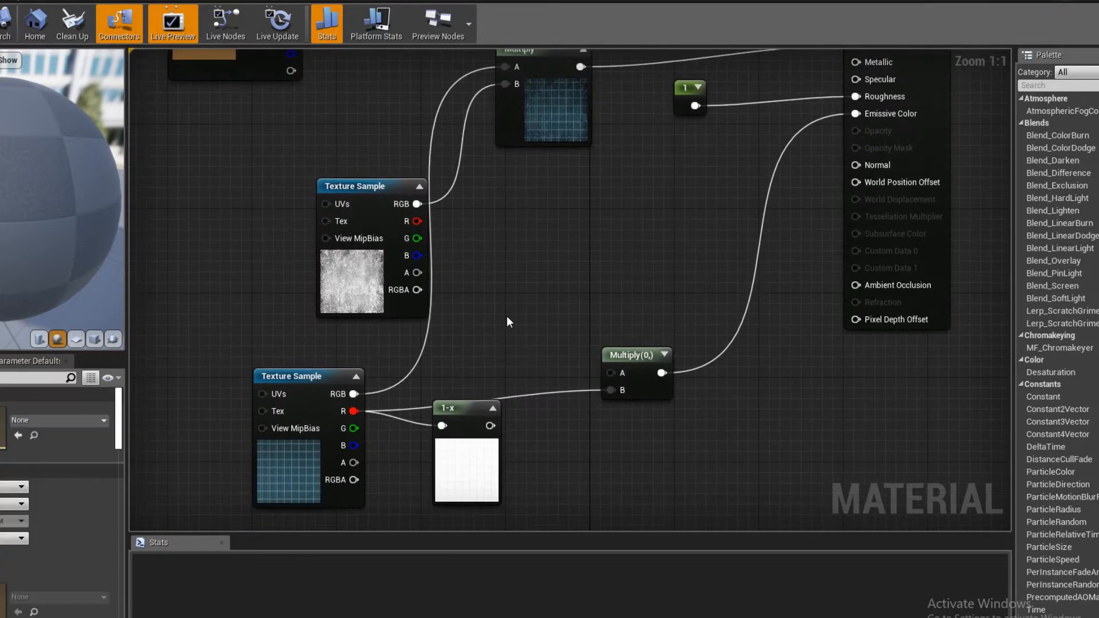
key("ctrl+v")
left_click_drag(519, 324, 497, 319)
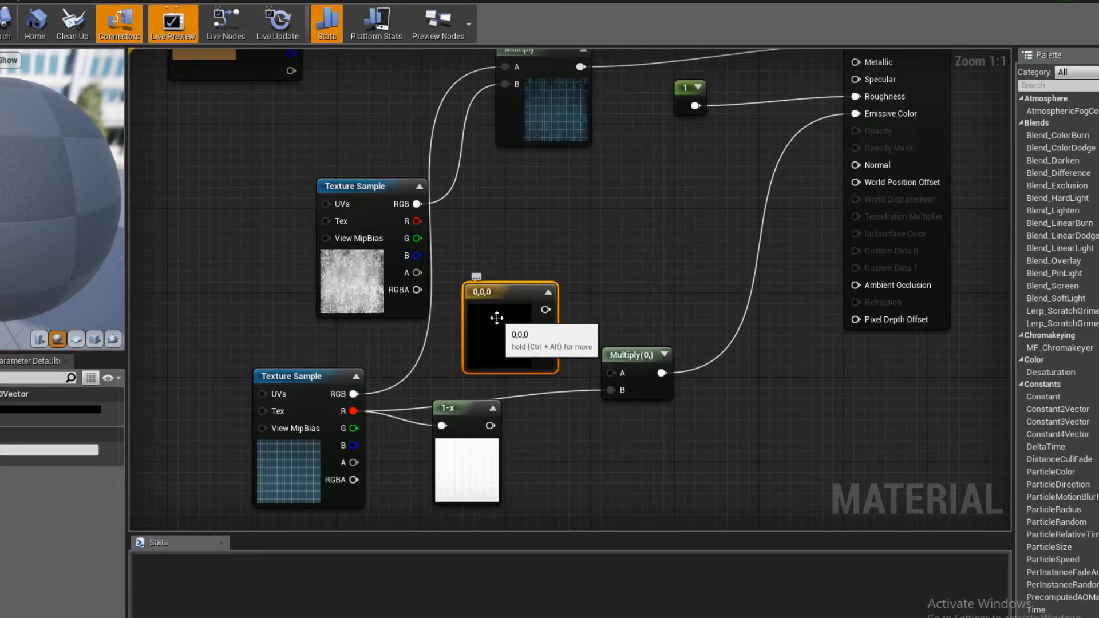
key("Delete")
- Add a scalar constant and connect it to input A of the emissive Multiply node
left_click(508, 327)
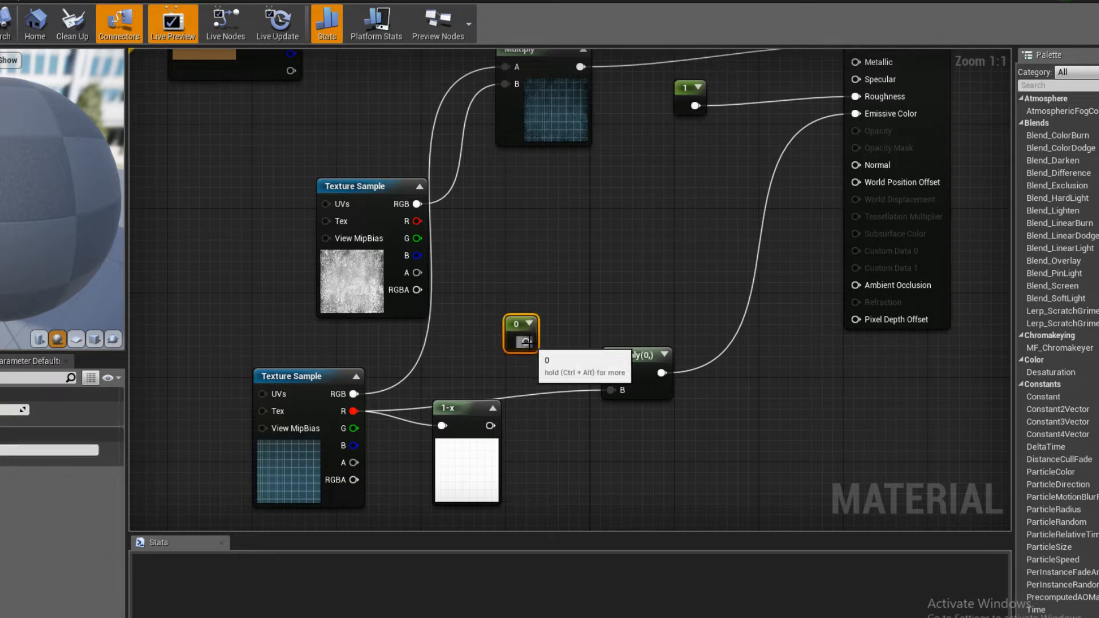
left_click_drag(526, 342, 608, 376)
left_click(509, 329)
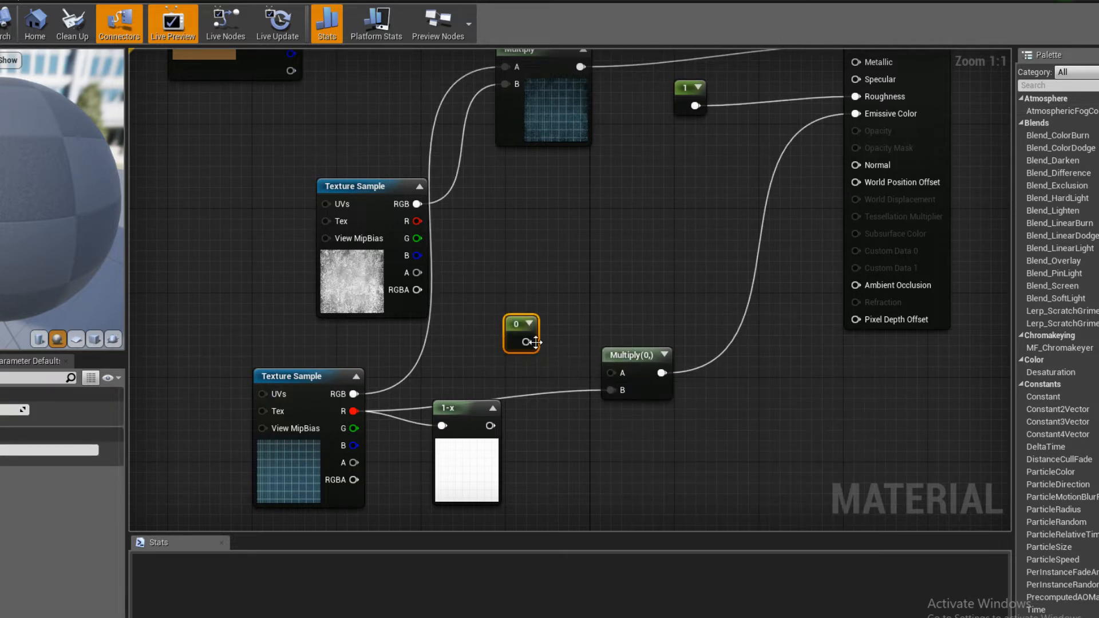
left_click_drag(526, 342, 610, 373)
- Convert the scalar constant to a parameter named intensity with a default value of 3
right_click(522, 332)
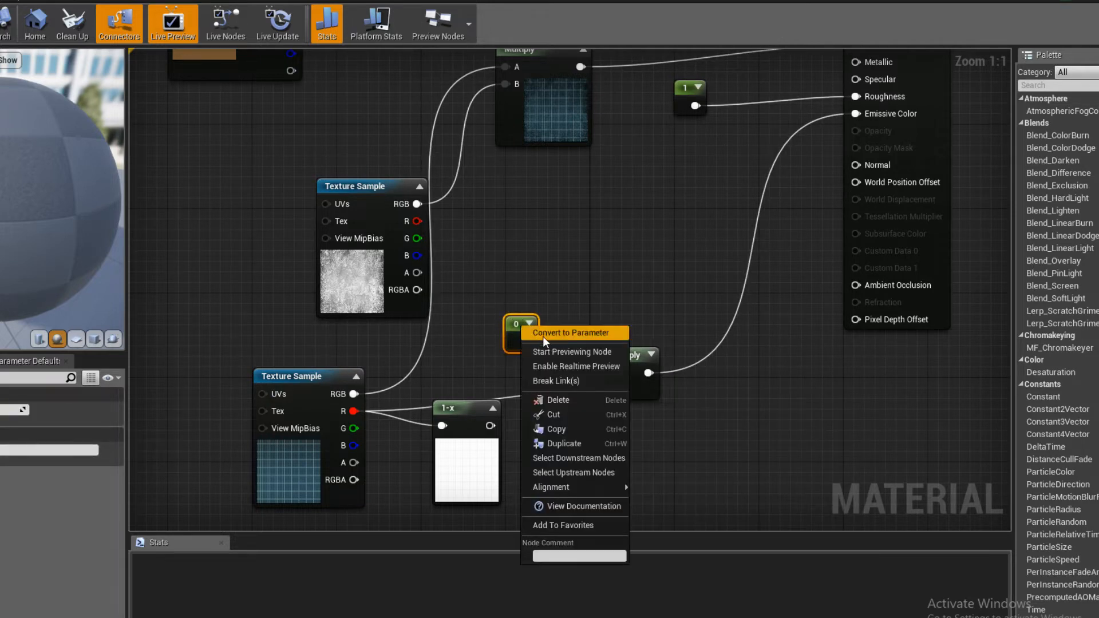
left_click(543, 333)
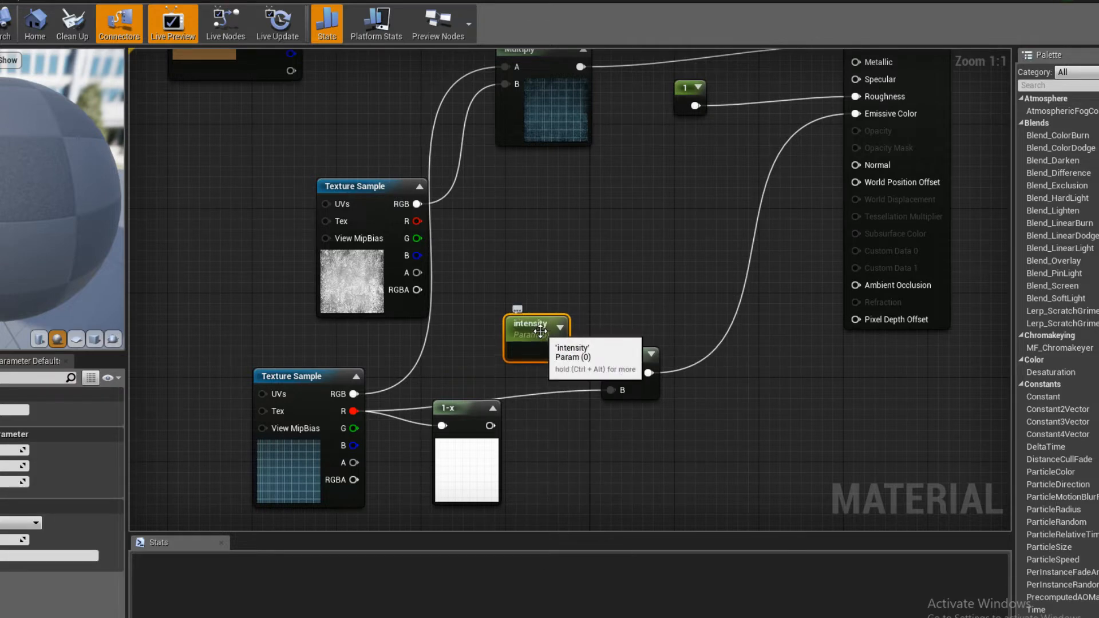
left_click_drag(540, 331, 531, 319)
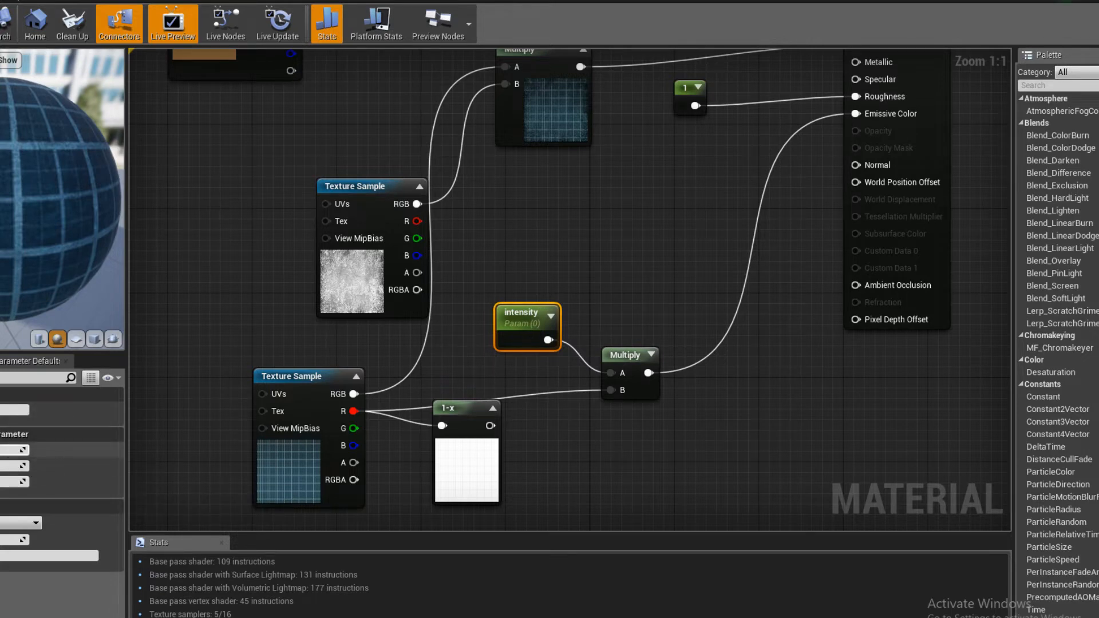
left_click(571, 248)
right_click_drag(571, 248, 446, 369)
right_click_drag(510, 384, 492, 242)
left_click(463, 338)
- Add another Multiply node between the intensity Multiply and the terrain result node
left_click_drag(799, 219, 927, 230)
left_click(699, 296)
right_click_drag(698, 296, 709, 322)
key("m")
left_click(619, 286)
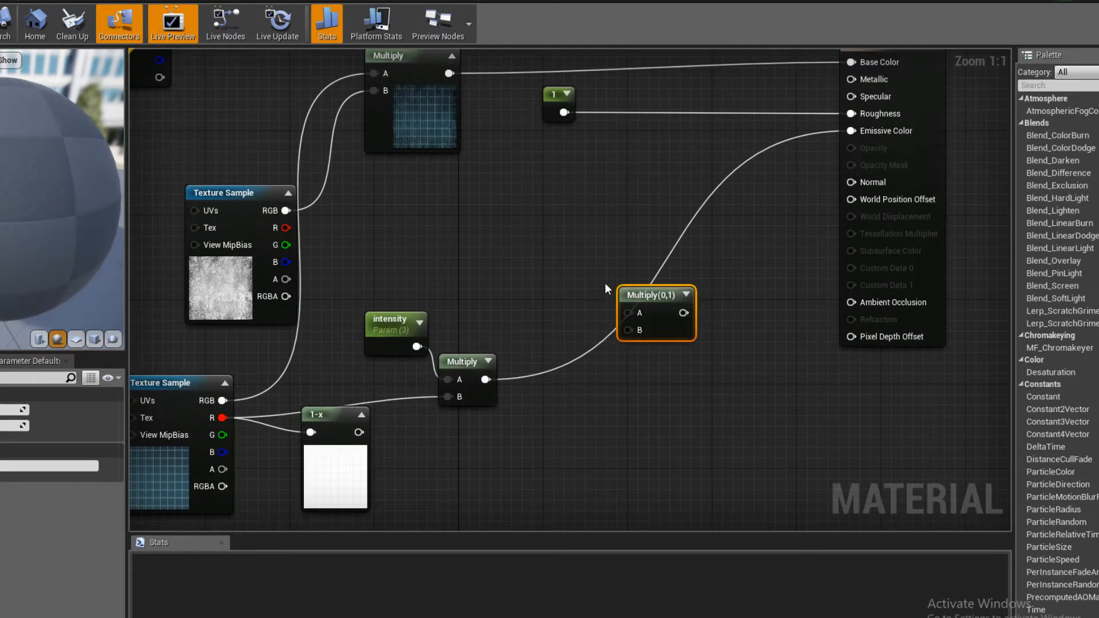
left_click_drag(646, 292, 667, 351)
- Add a three-component constant above the new Multiply node and convert it to a parameter named color
left_click(534, 263)
key("3")
left_click(540, 220)
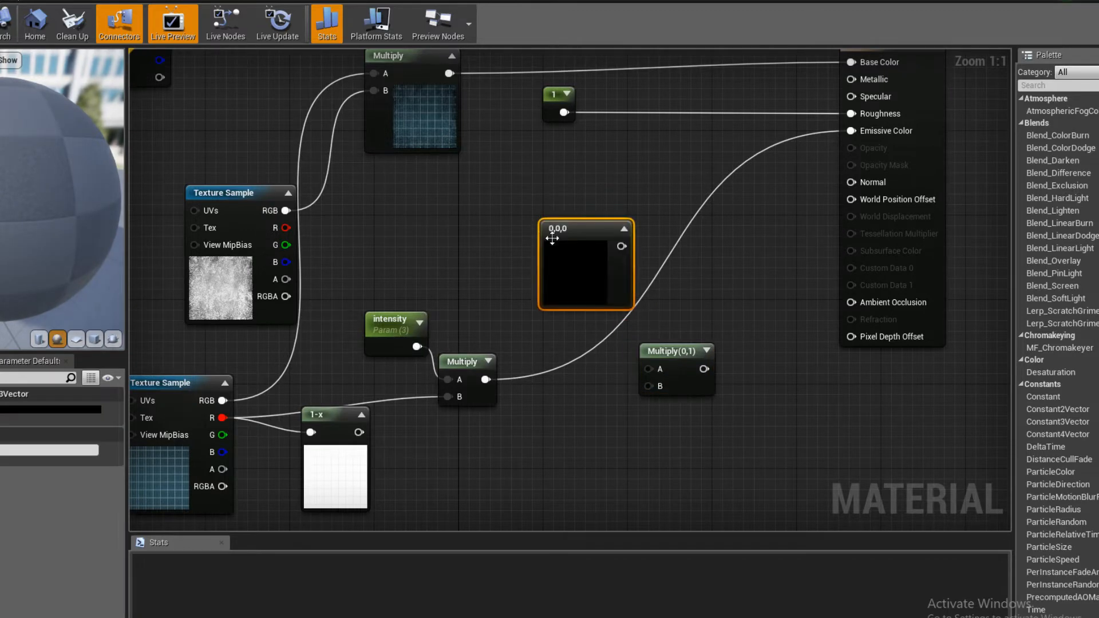
right_click_drag(565, 245, 533, 255)
right_click(536, 256)
left_click(550, 262)
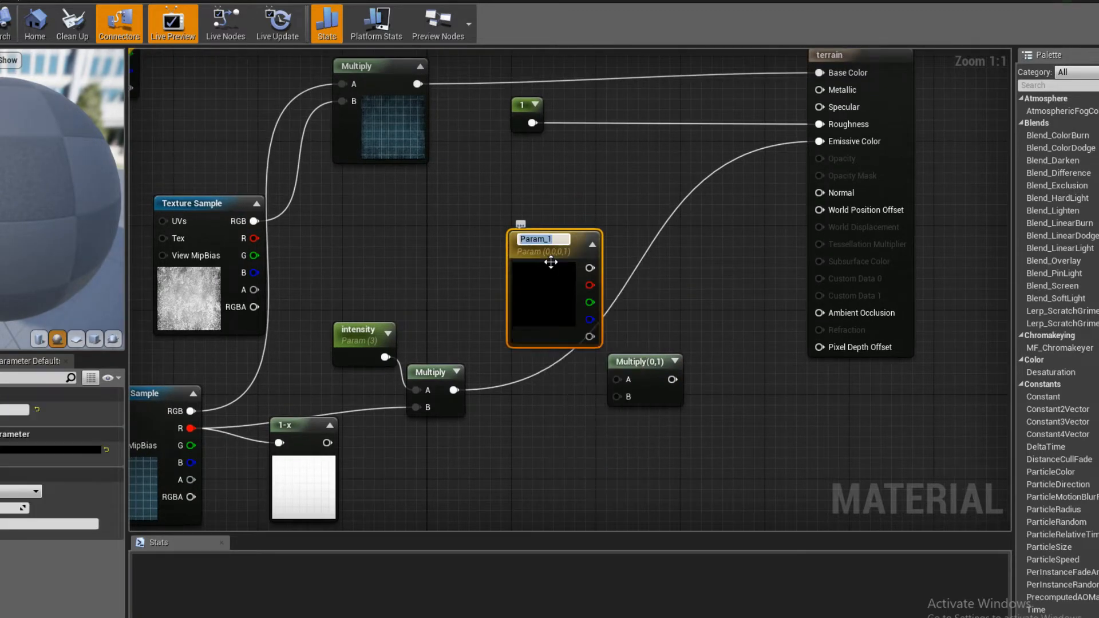
key("Return")
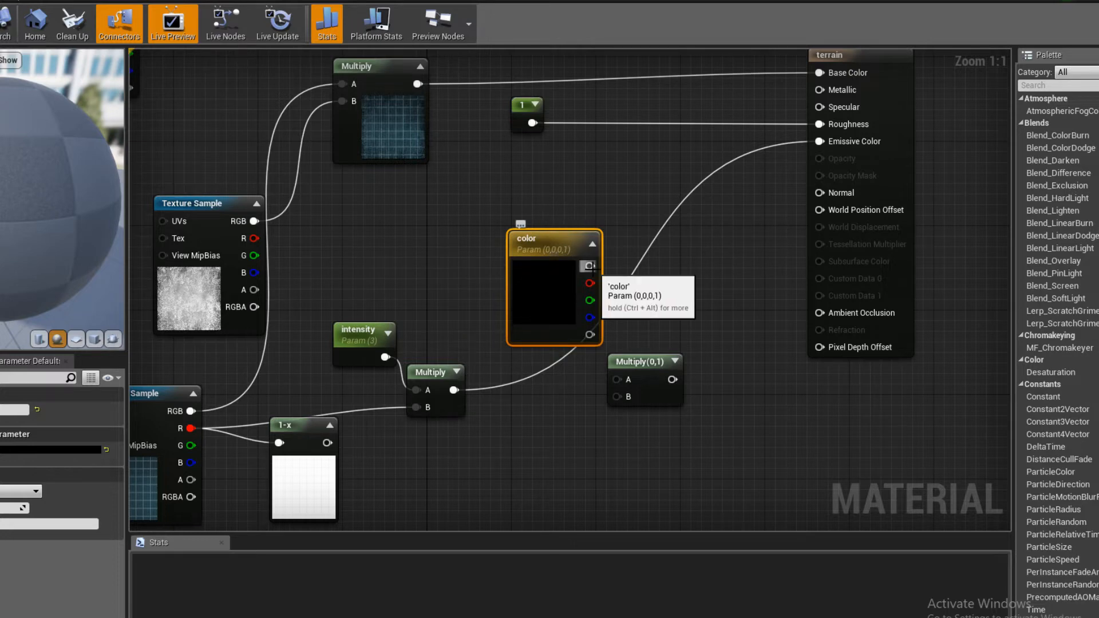
- Connect the color parameter to input A and the intensity Multiply to input B of the new Multiply, and its output to Emissive Color
left_click_drag(590, 266, 616, 379)
left_click_drag(454, 390, 619, 397)
right_click_drag(711, 383, 576, 451)
left_click_drag(523, 450, 666, 215)
right_click_drag(666, 214, 841, 188)
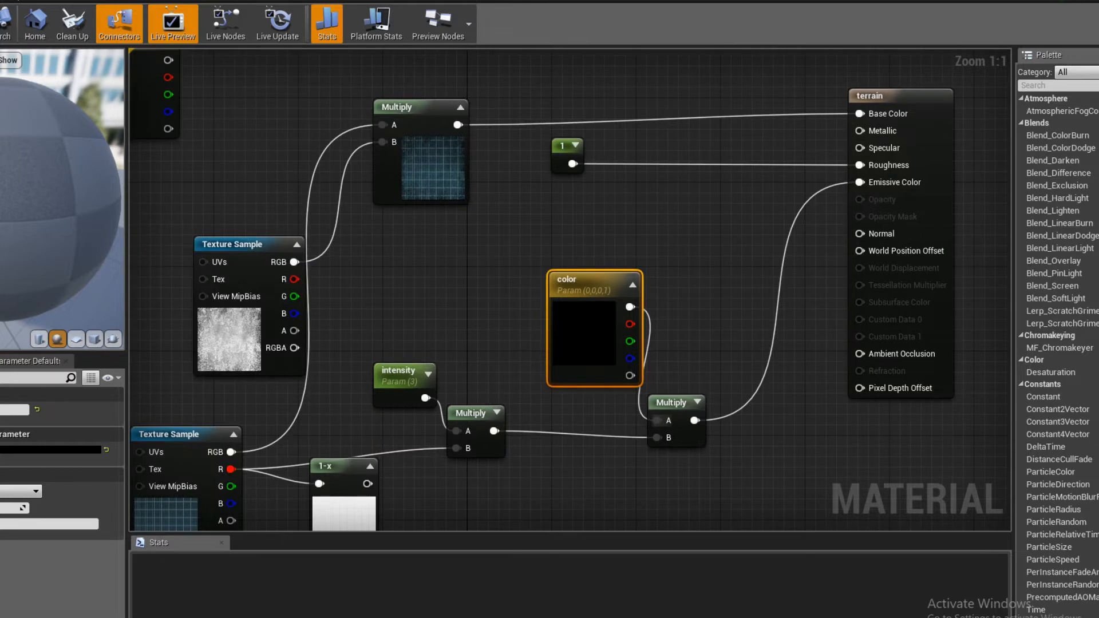
- Save the terrain material and inspect the grid on the city terrain in the level
key("ctrl+s")
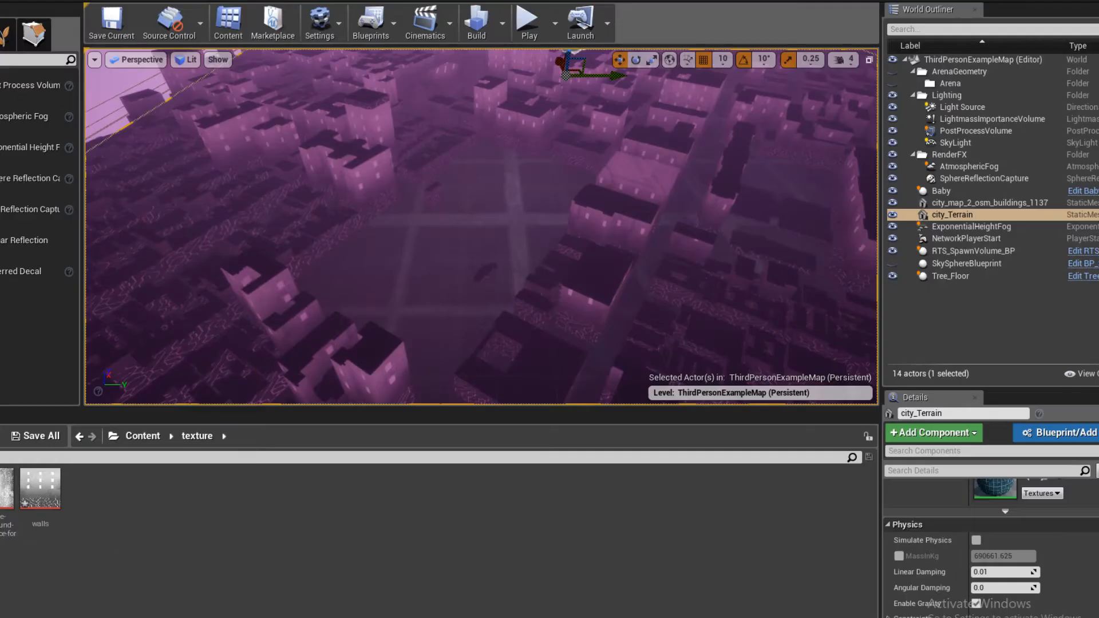
right_click_drag(550, 213, 528, 220)
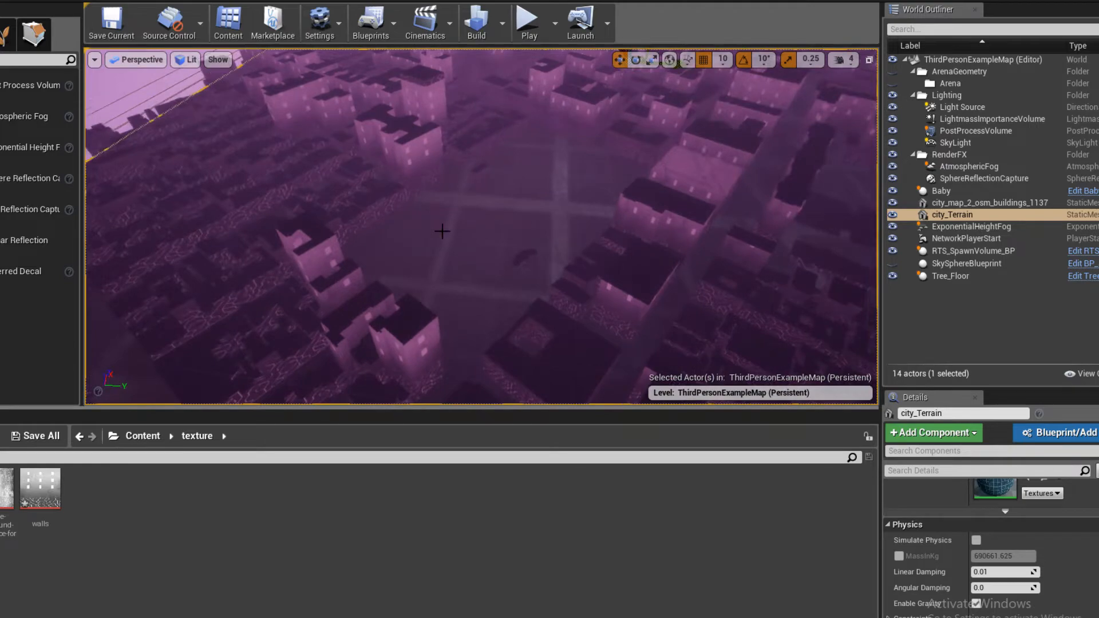
right_click_drag(442, 231, 507, 263)
scroll(990, 579, "down", 2)
right_click_drag(475, 348, 506, 292)
key("s")
key("w")
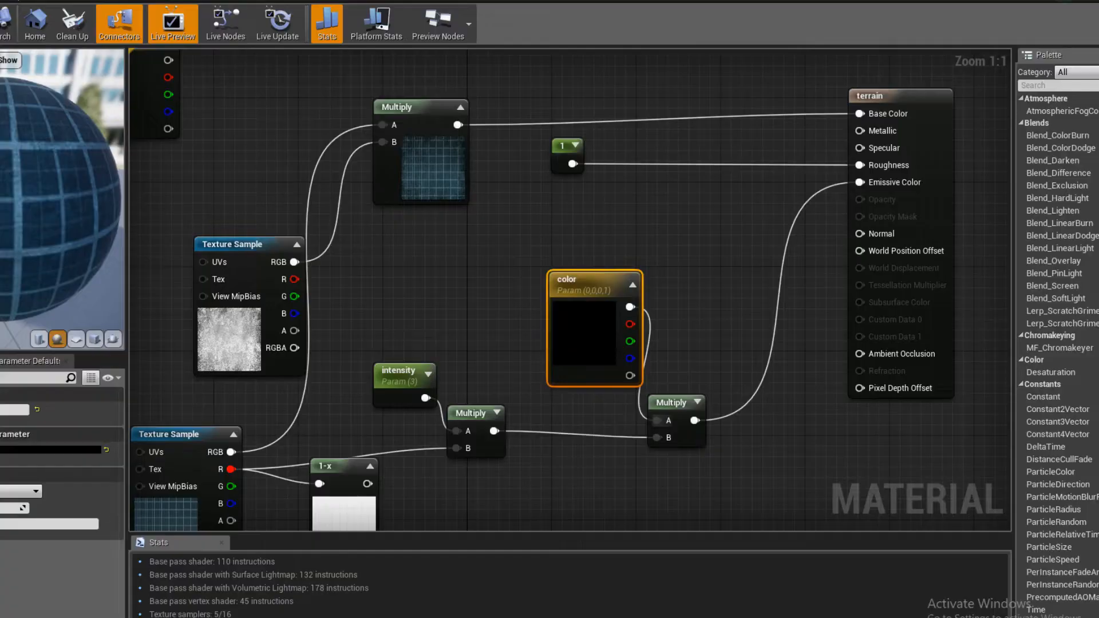
- Move the grunge Texture Sample slightly down and delete the unused orange-brown Param node above it
scroll(859, 266, "down", 4)
left_click(491, 274)
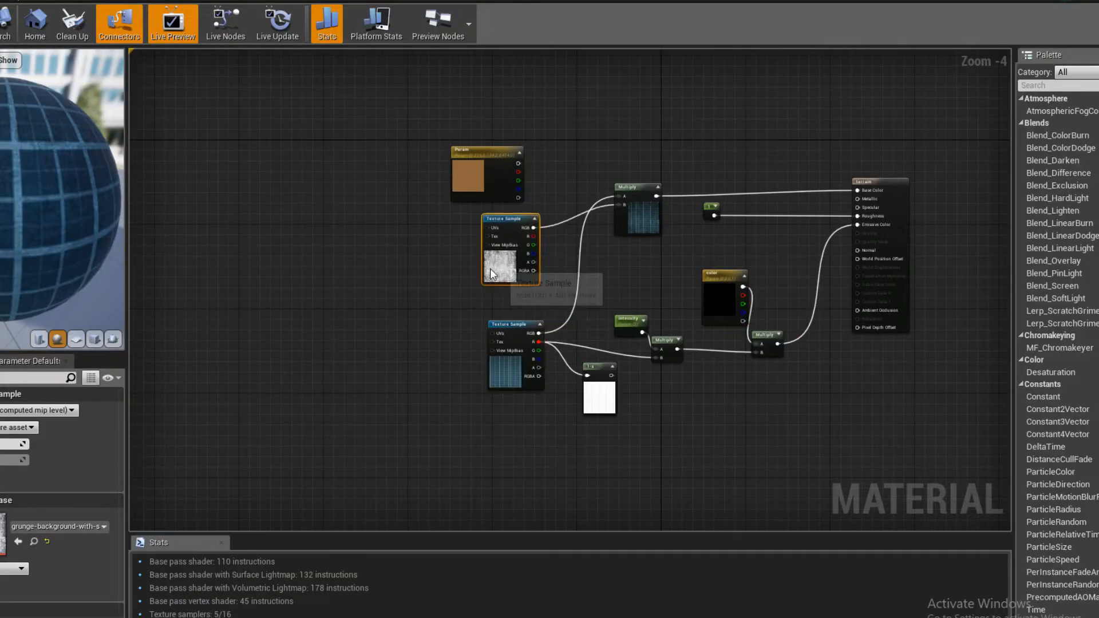
left_click_drag(491, 269, 497, 286)
left_click_drag(470, 169, 279, 128)
key("Delete")
- Add a texture coordinate node in the empty area before the two Texture Sample nodes
right_click_drag(325, 255, 388, 261)
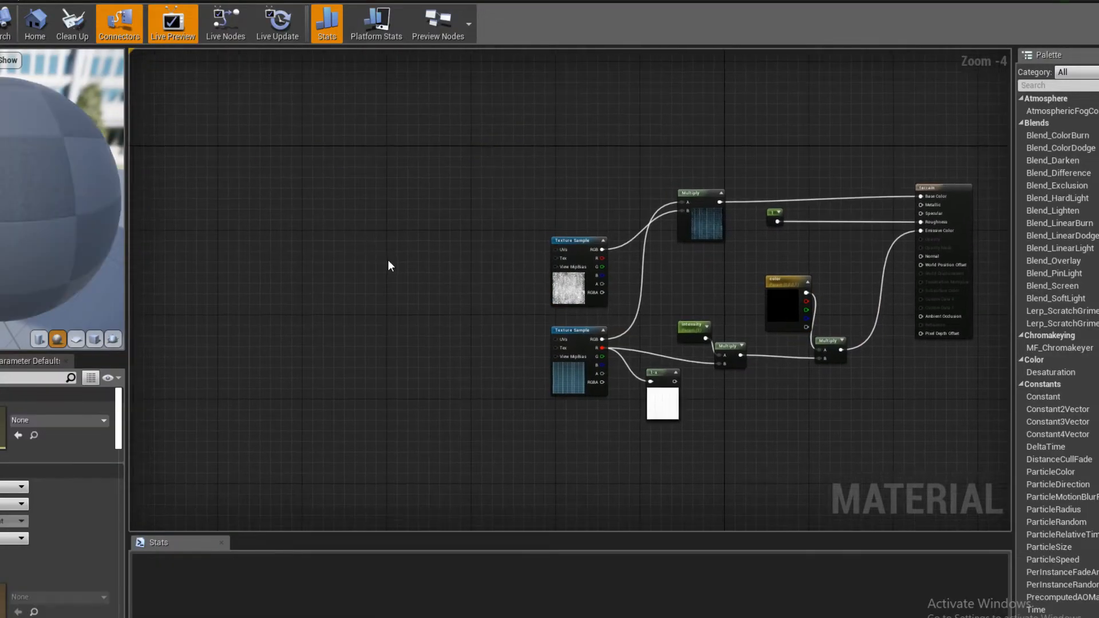
right_click(387, 260)
type("text")
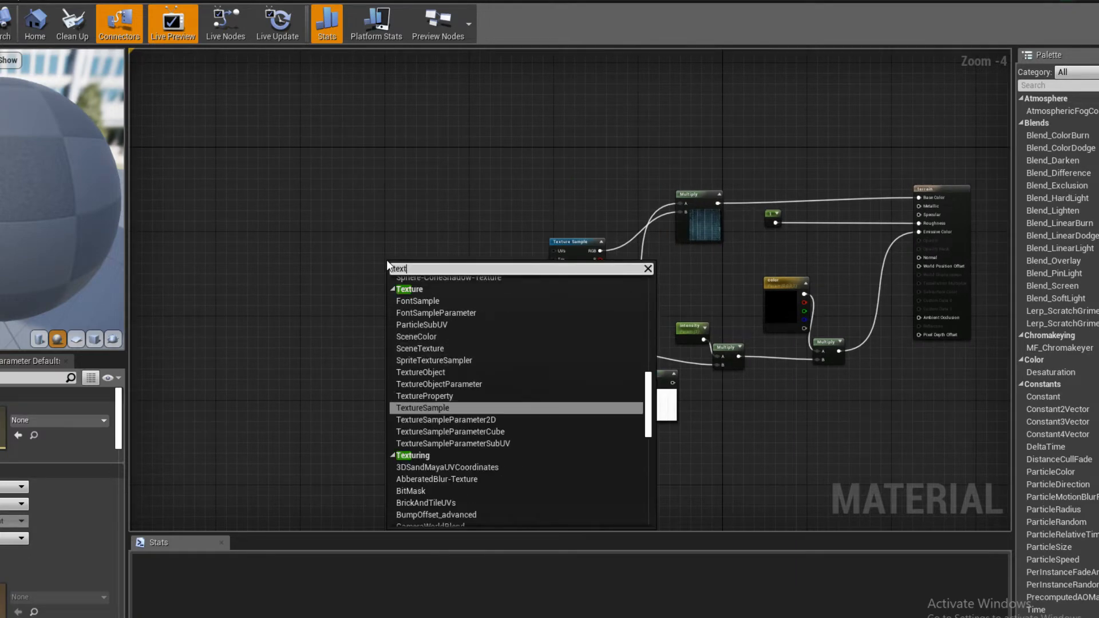
type("ure coord")
key("Return")
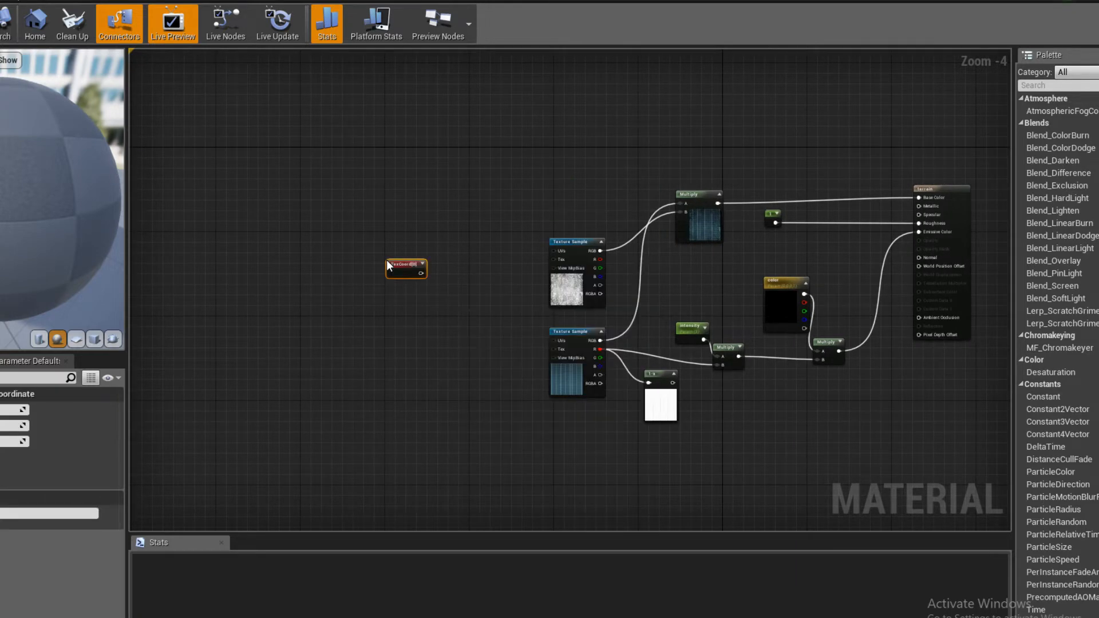
- Connect the TexCoord node to the UVs inputs of both the grunge and the grid Texture Sample nodes
scroll(473, 289, "up", 5)
left_click_drag(364, 360, 637, 315)
right_click_drag(640, 314, 454, 252)
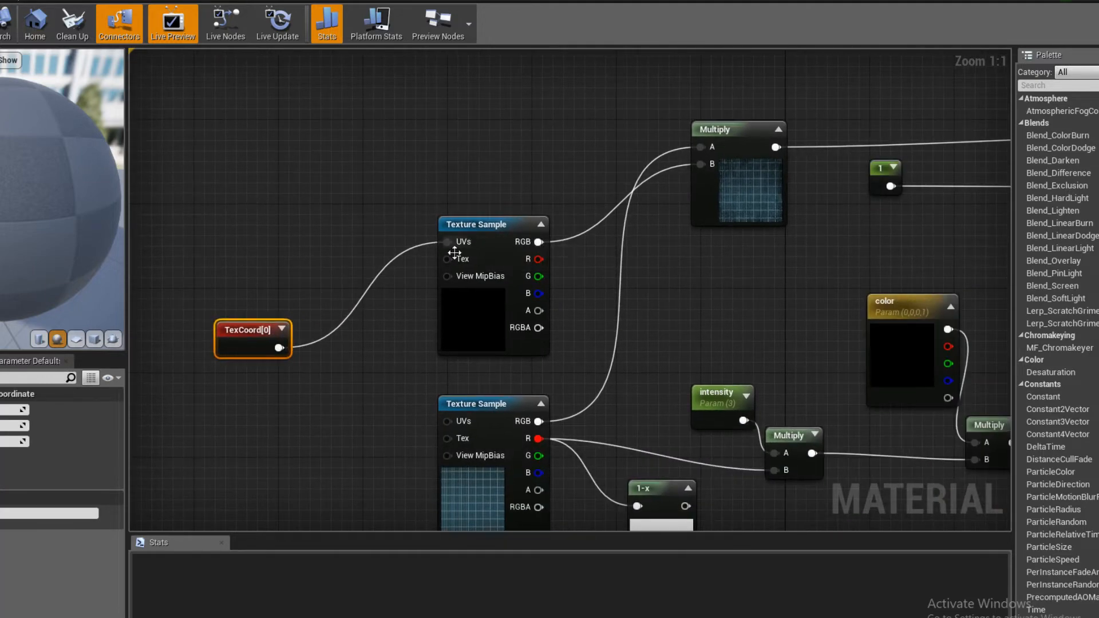
right_click_drag(470, 216, 542, 174)
left_click_drag(522, 372, 357, 303)
right_click_drag(402, 420, 449, 261)
scroll(472, 315, "down", 6)
scroll(534, 372, "up", 6)
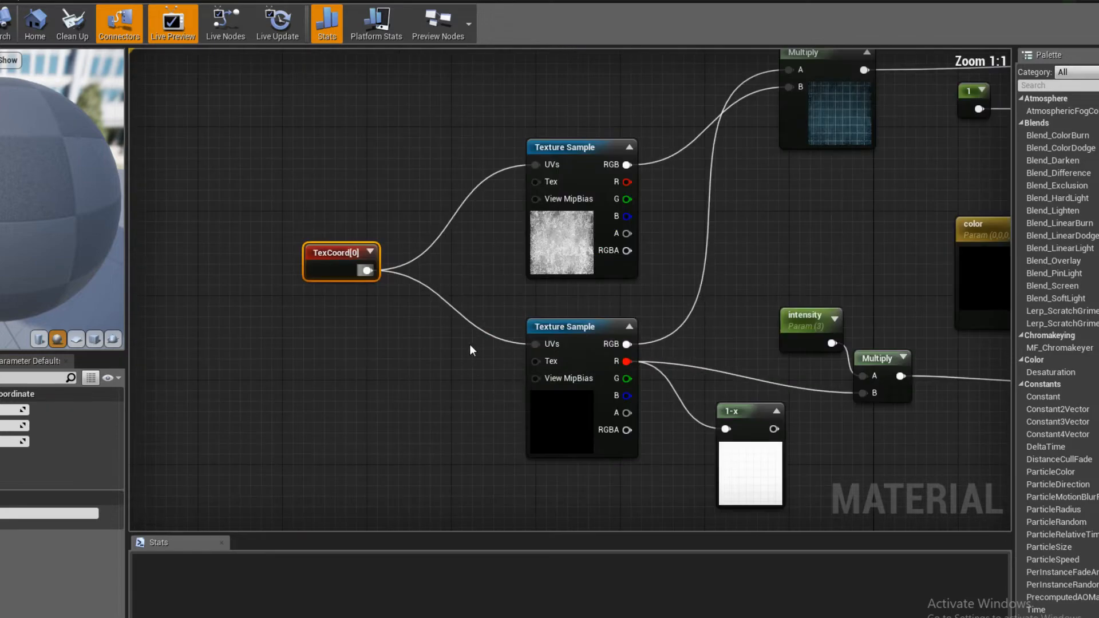
- Move the base color Multiply node closer to the texture samples and save the material
right_click_drag(467, 342, 508, 366)
left_click(486, 372)
right_click_drag(421, 372, 378, 419)
left_click_drag(813, 198, 750, 208)
right_click_drag(744, 286, 772, 283)
key("ctrl+s")
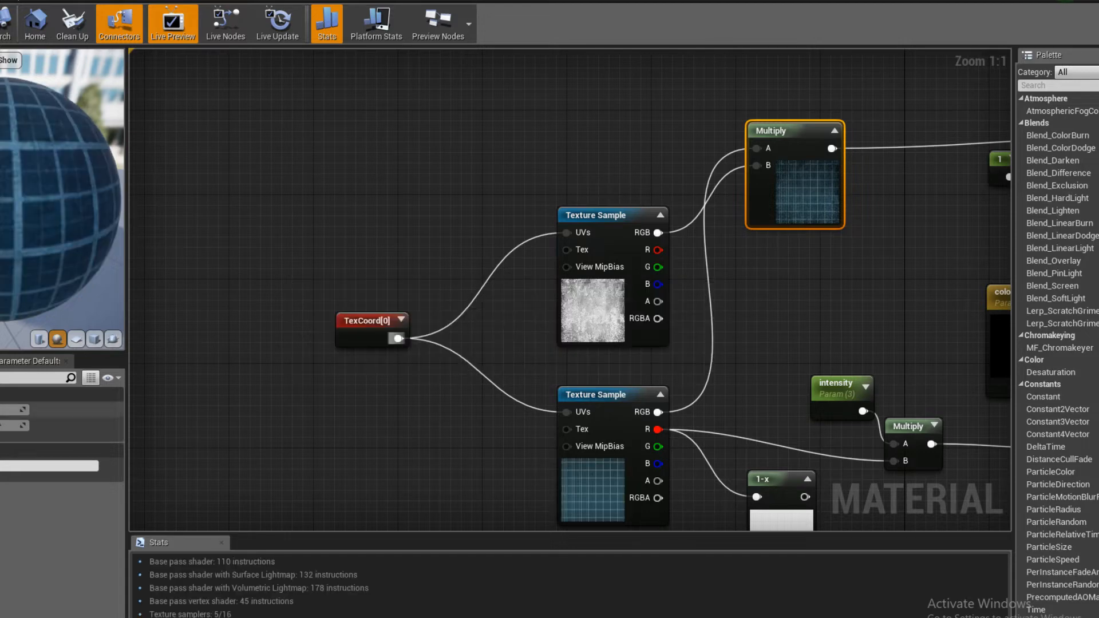
- Change the TexCoord node's horizontal (U) tiling and save the terrain material
left_click(283, 252)
left_click(345, 327)
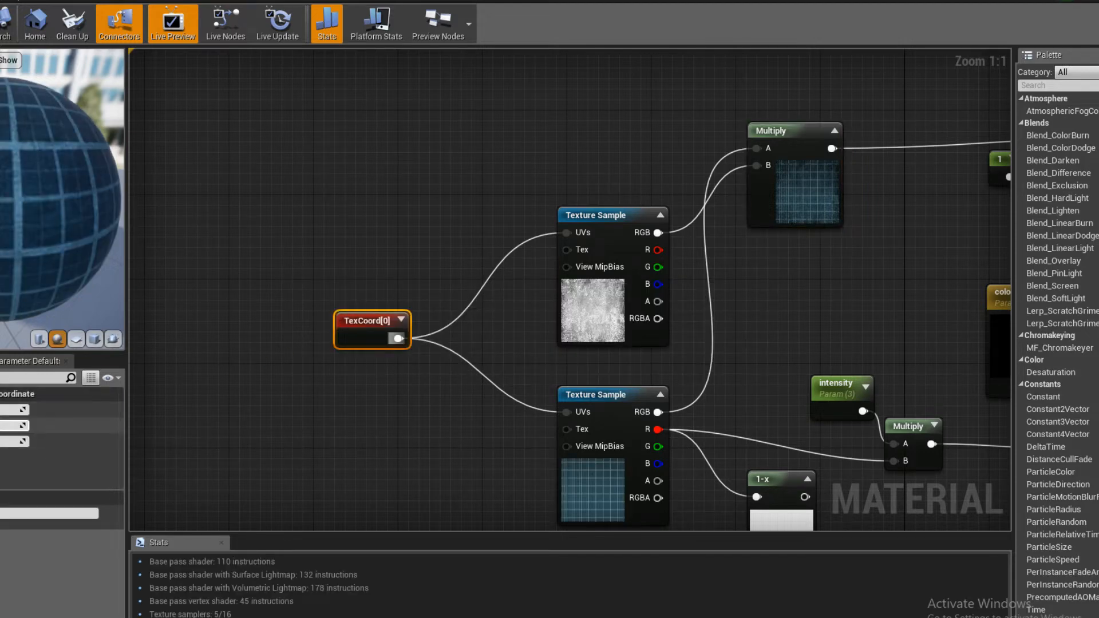
key("Tab")
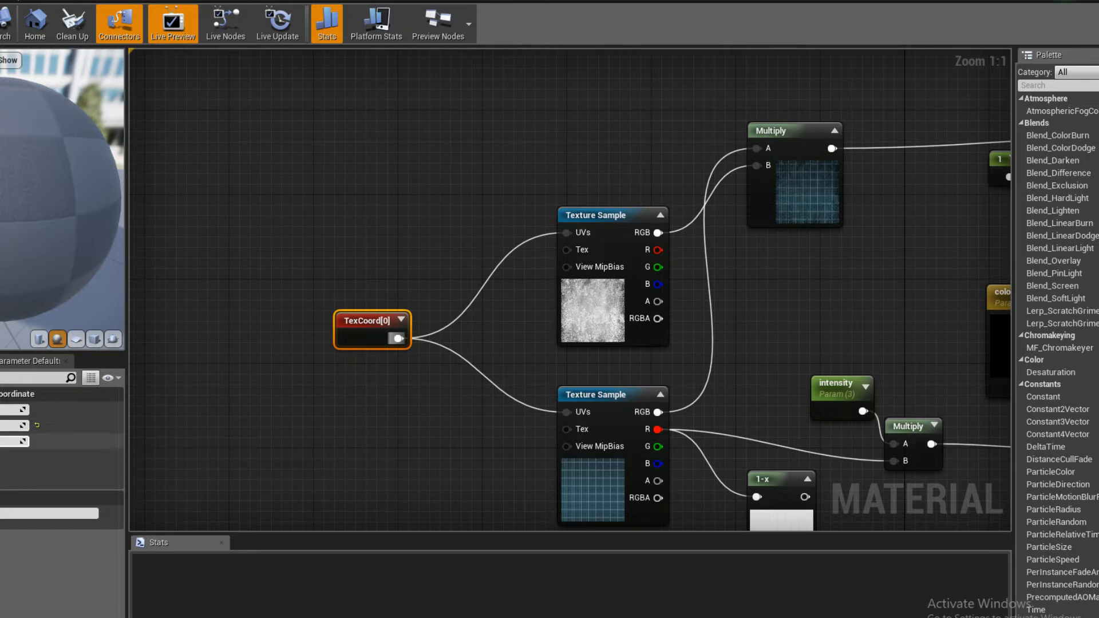
left_click(236, 353)
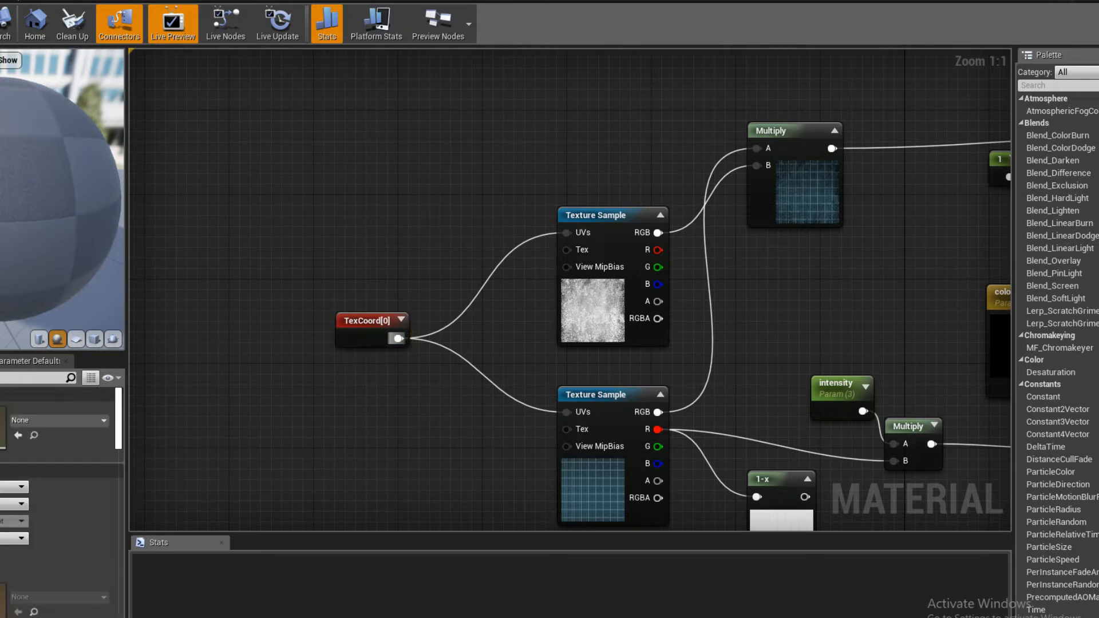
key("ctrl+s")
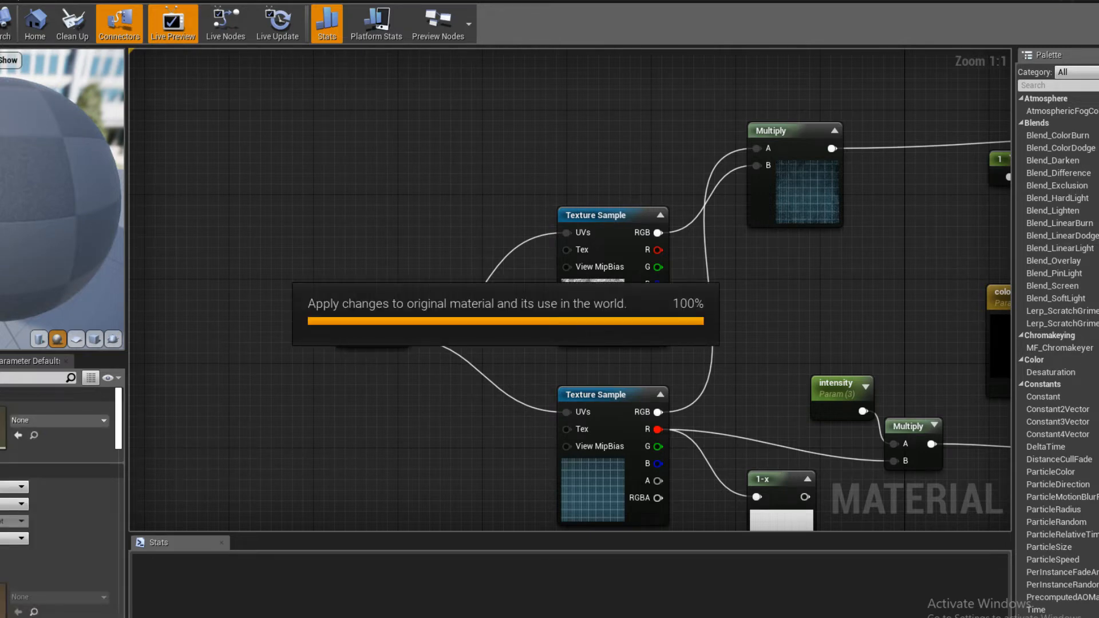
- Examine the retiled grid on the city terrain from several distances and angles in the level
left_click(28, 595)
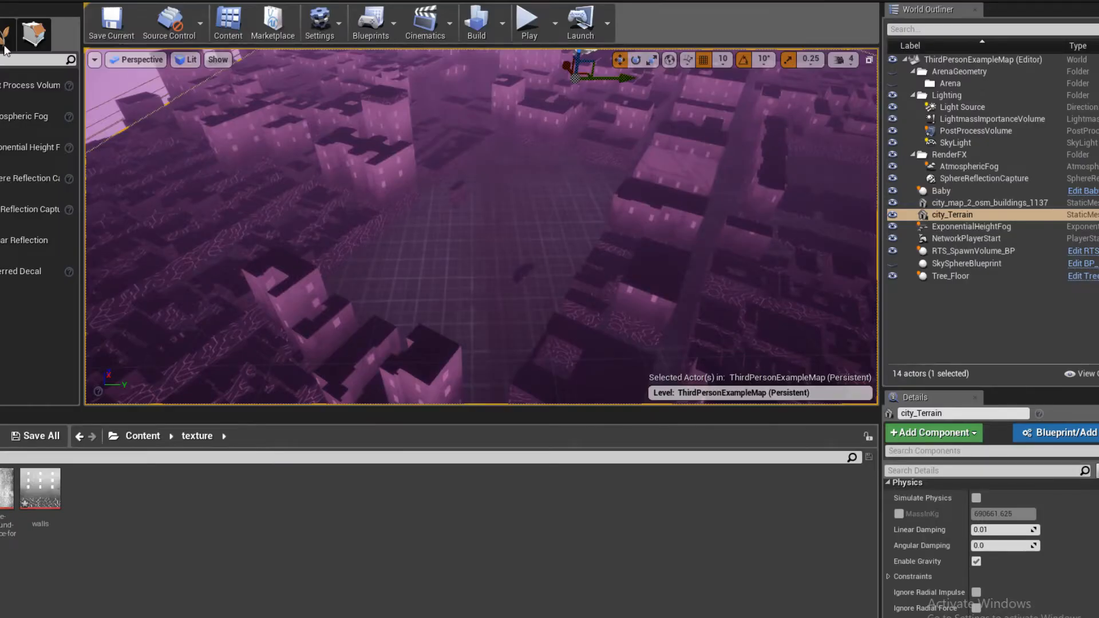
right_click_drag(442, 251, 442, 316)
key("s")
key("w")
key("s")
key("w")
key("s")
right_click_drag(536, 235, 532, 227)
key("w")
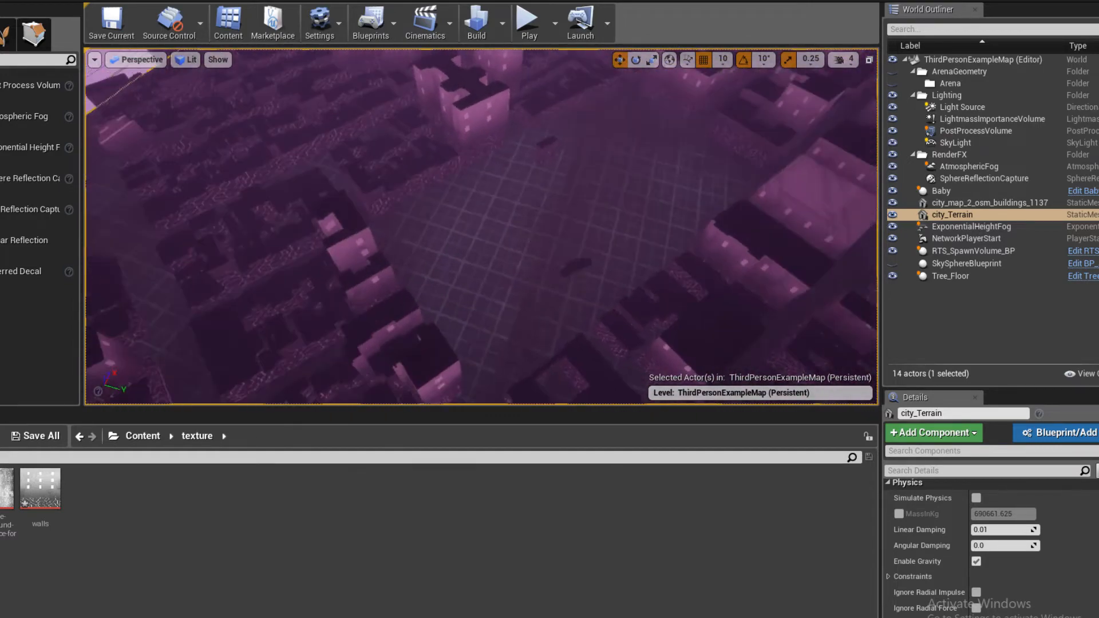
key("w")
right_click_drag(452, 318, 480, 287)
key("s")
key("w")
key("s")
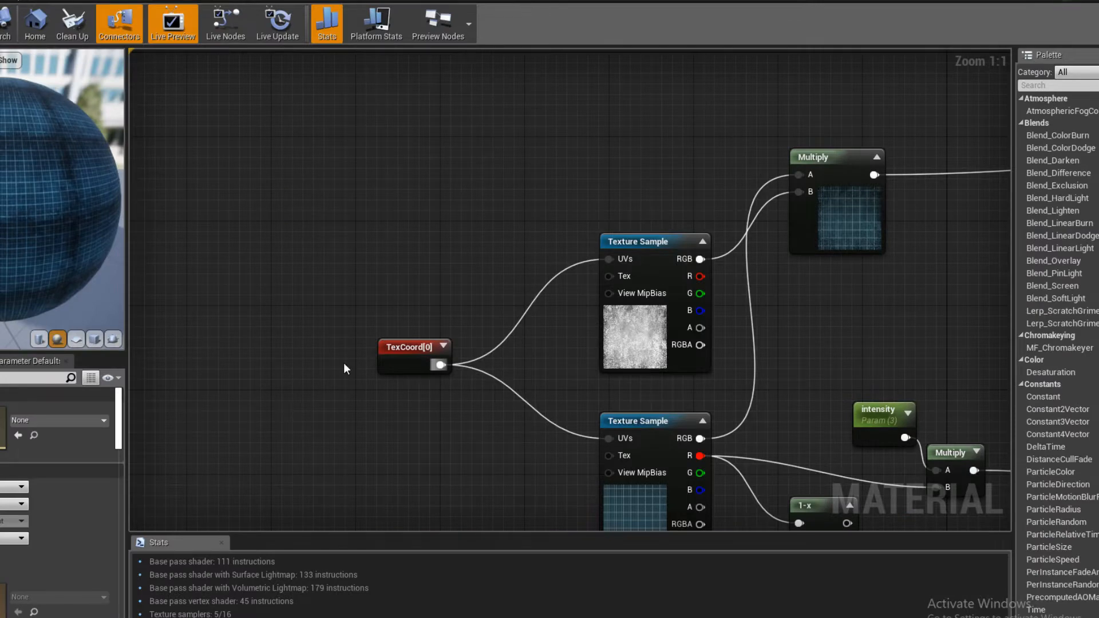
- Change the TexCoord node's vertical (V) tiling, save the material and check the terrain in the level
left_click(411, 354)
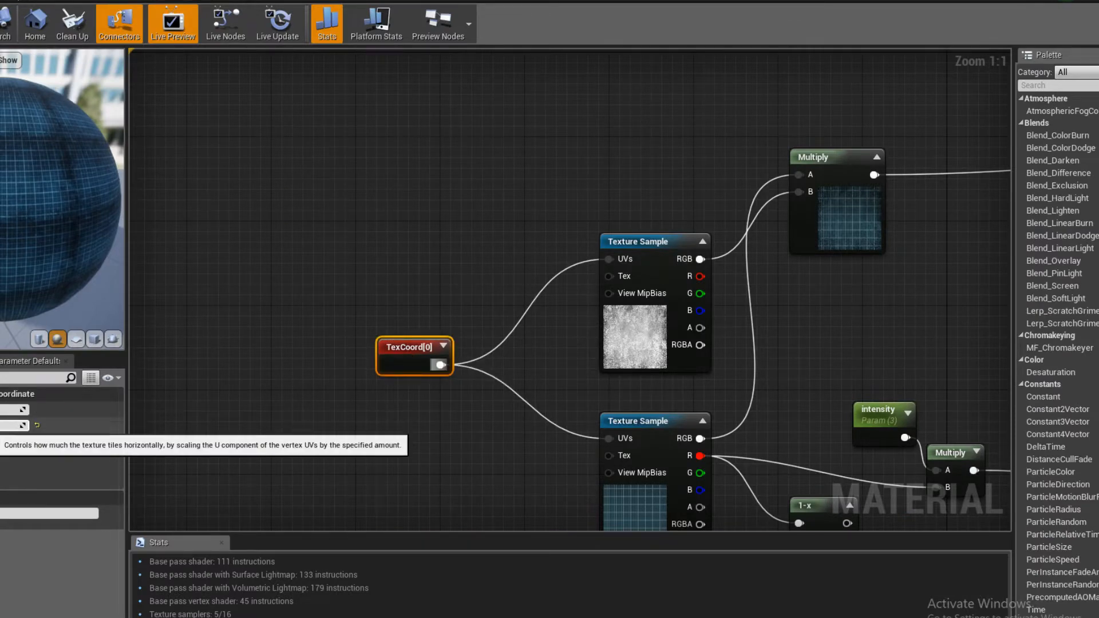
left_click(5, 441)
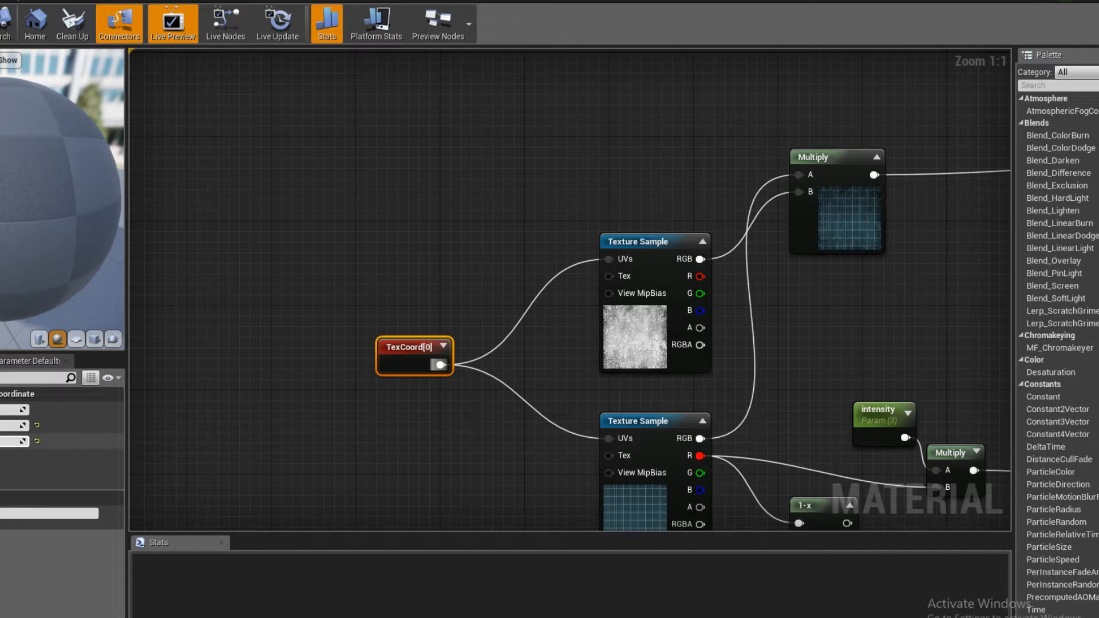
left_click(235, 333)
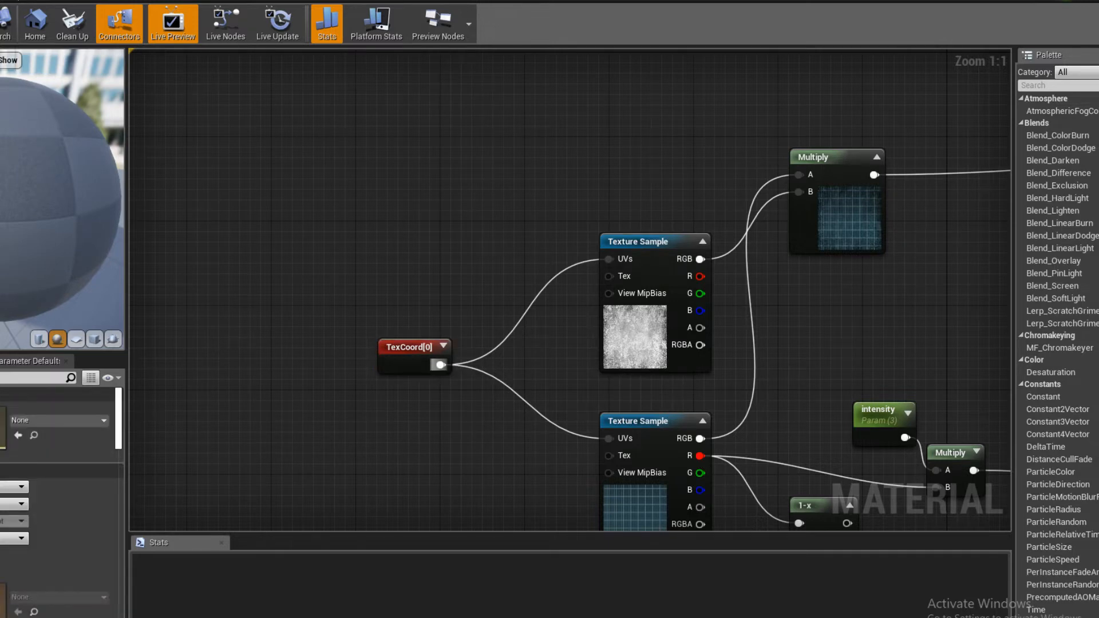
key("ctrl+s")
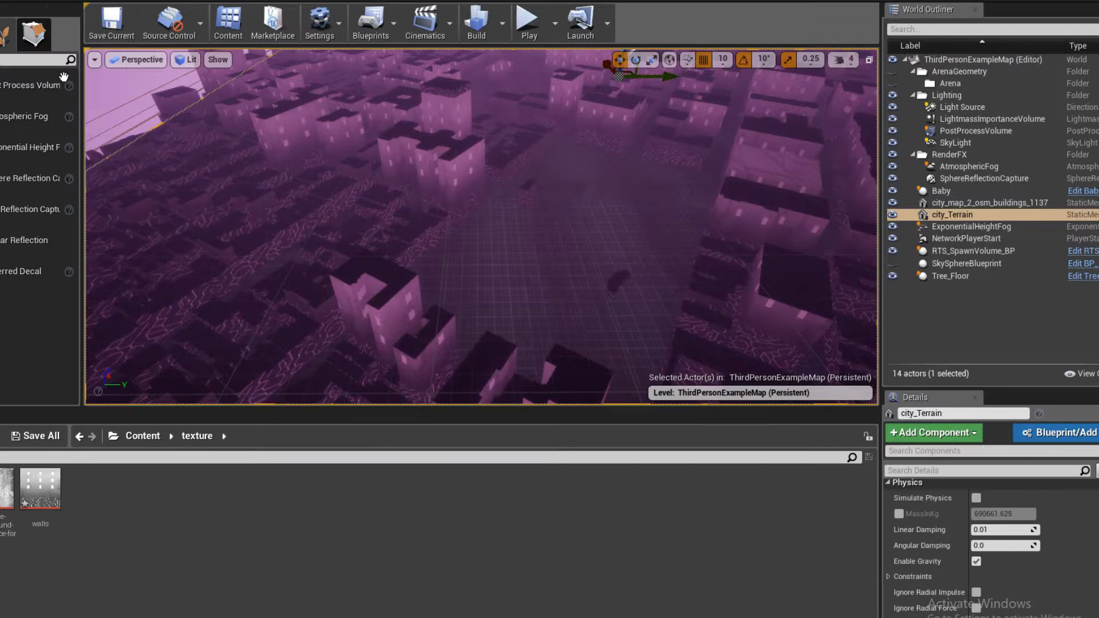
right_click_drag(456, 224, 456, 225)
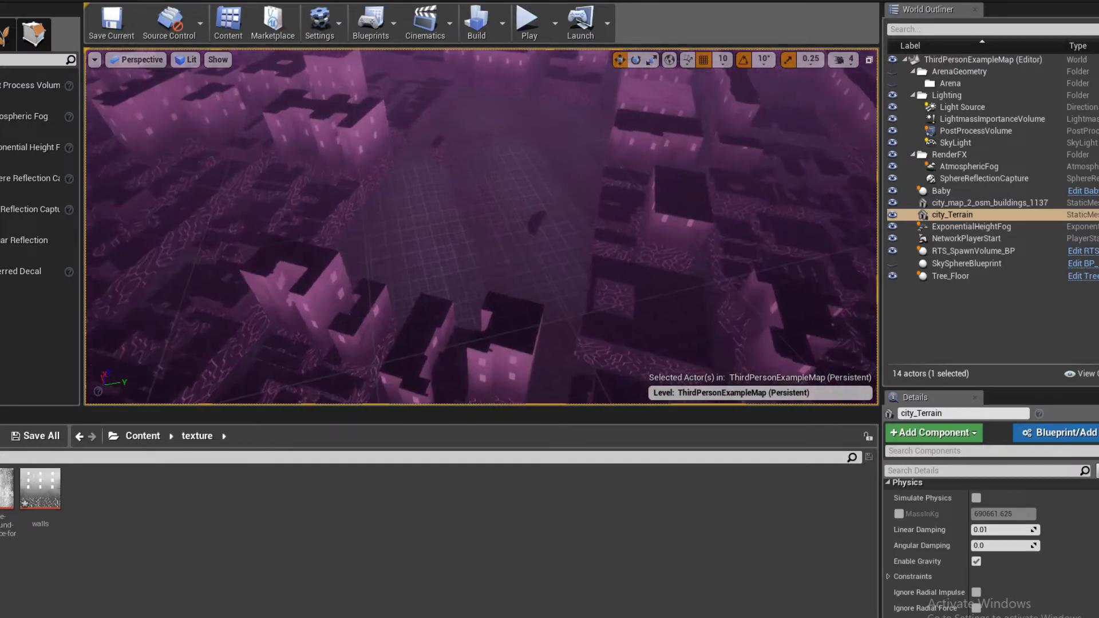
- Create a material instance of the terrain material and assign it to material Element 0 of city_Terrain
scroll(1010, 598, "up", 5)
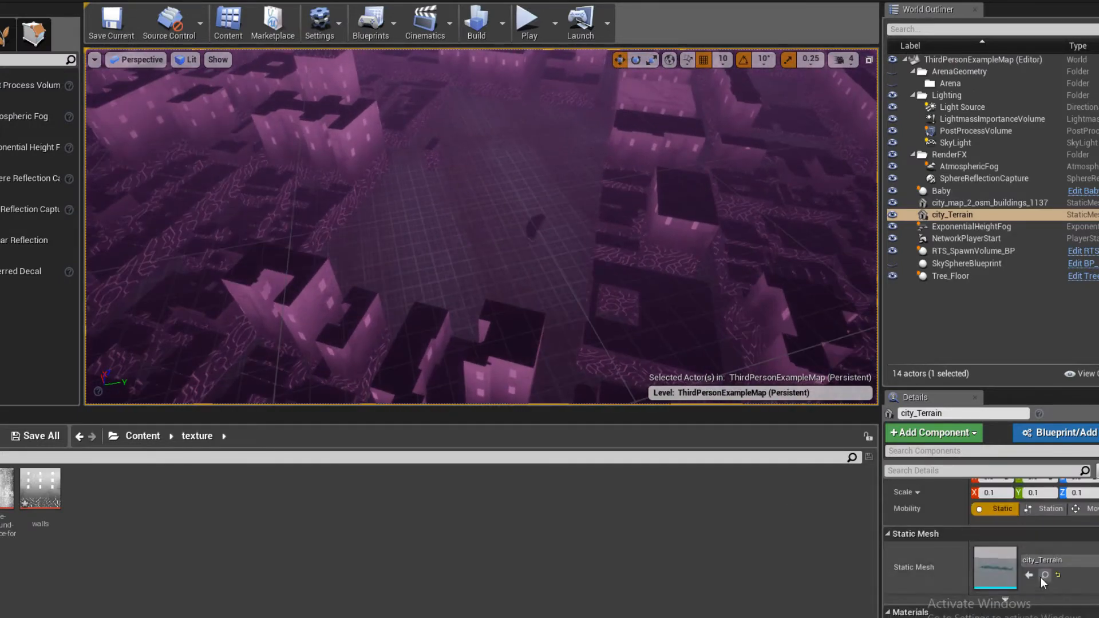
scroll(1023, 597, "down", 3)
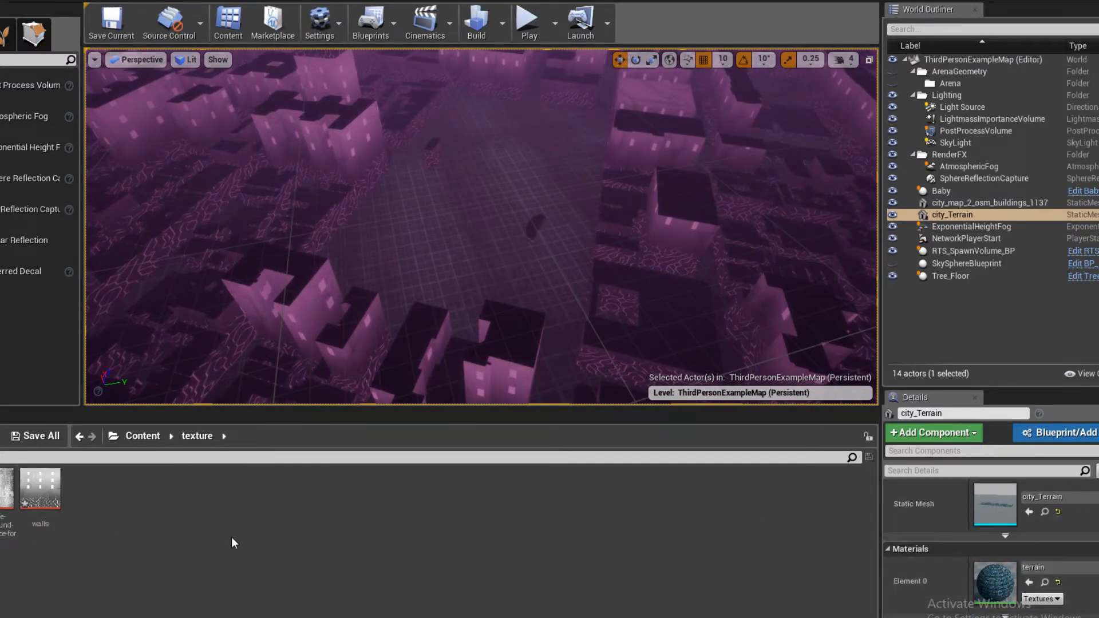
left_click(1045, 583)
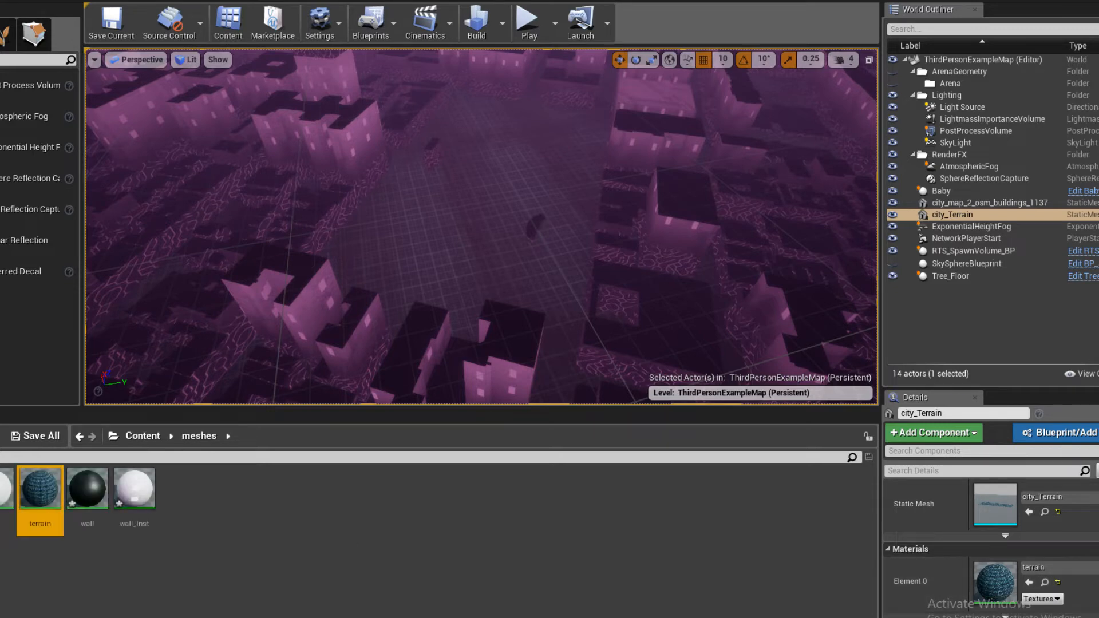
right_click(42, 496)
left_click(97, 202)
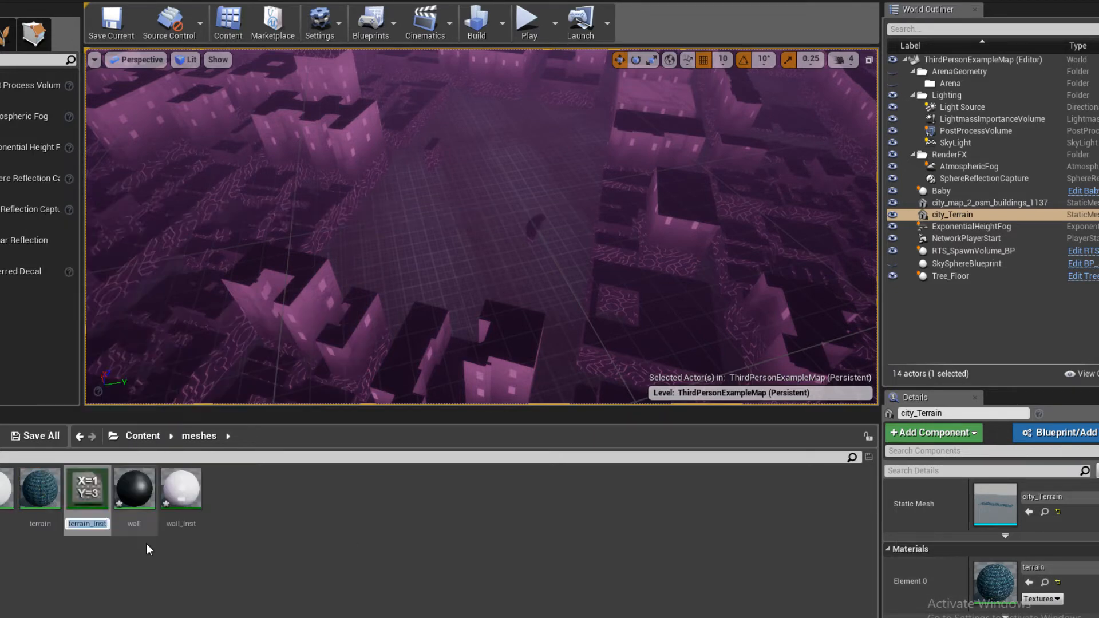
left_click(149, 549)
left_click_drag(87, 489, 990, 581)
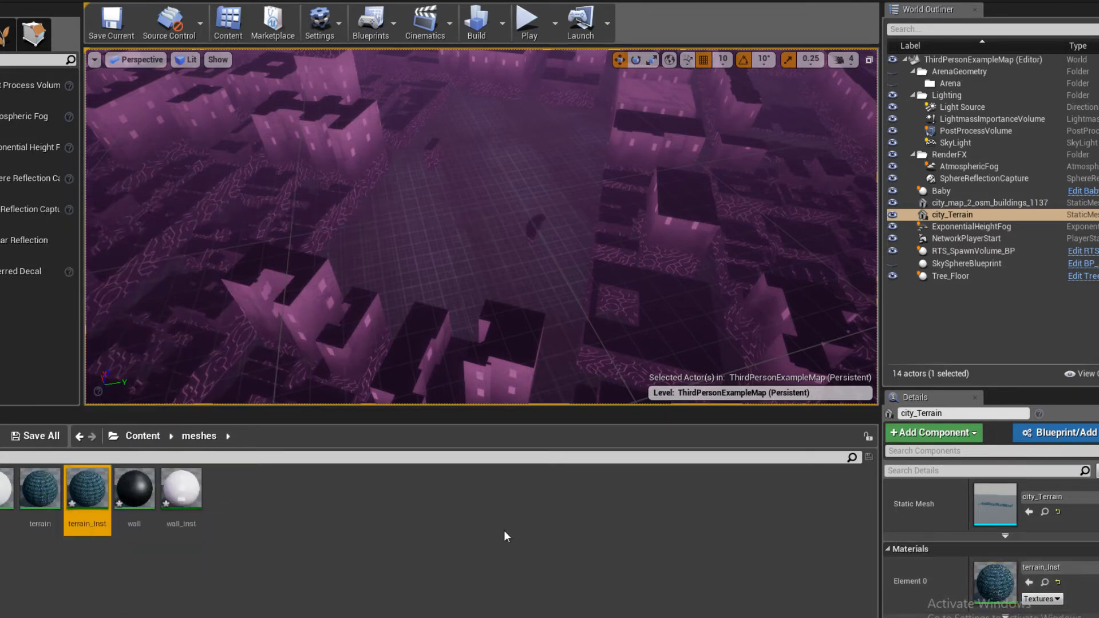
- Open the terrain material instance beside the level view and override its color parameter with white
double_click(84, 493)
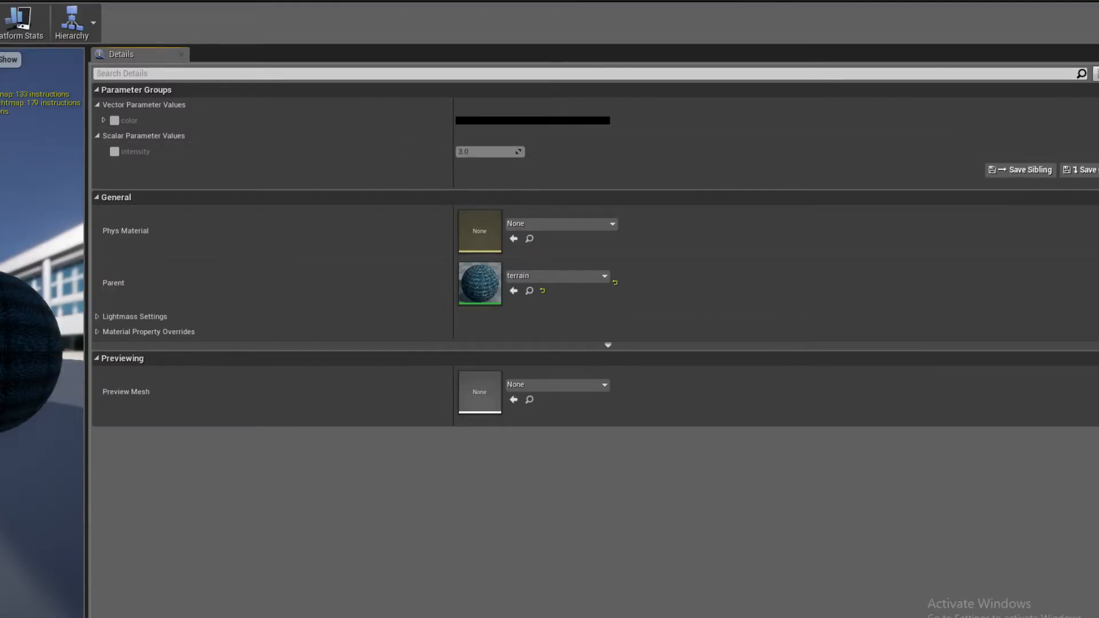
left_click_drag(63, 1, 675, 142)
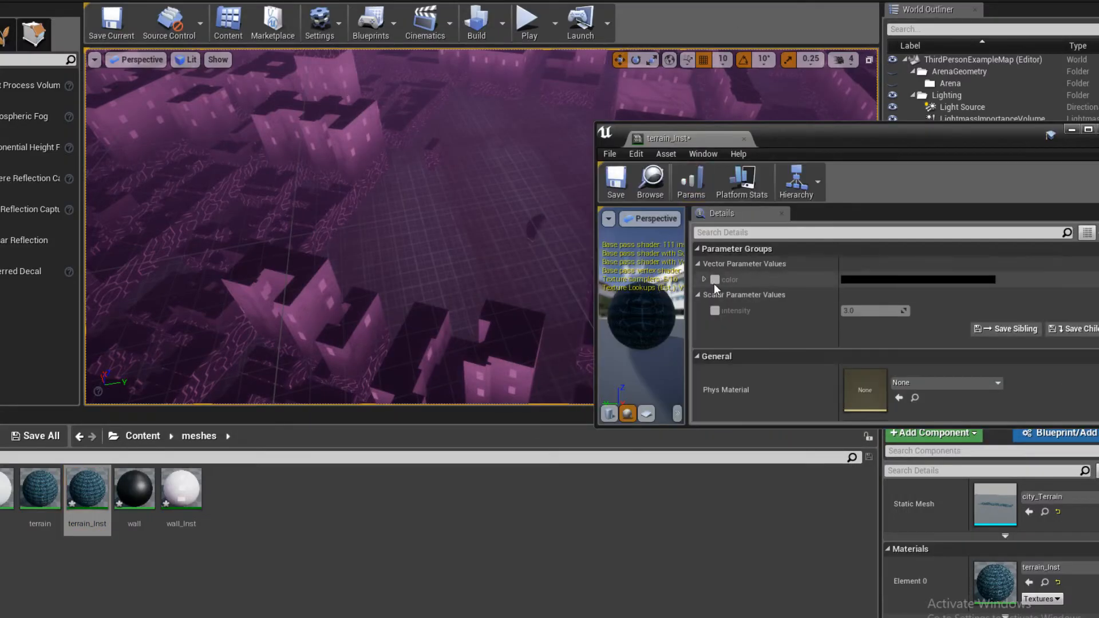
left_click(869, 279)
left_click_drag(777, 381, 770, 267)
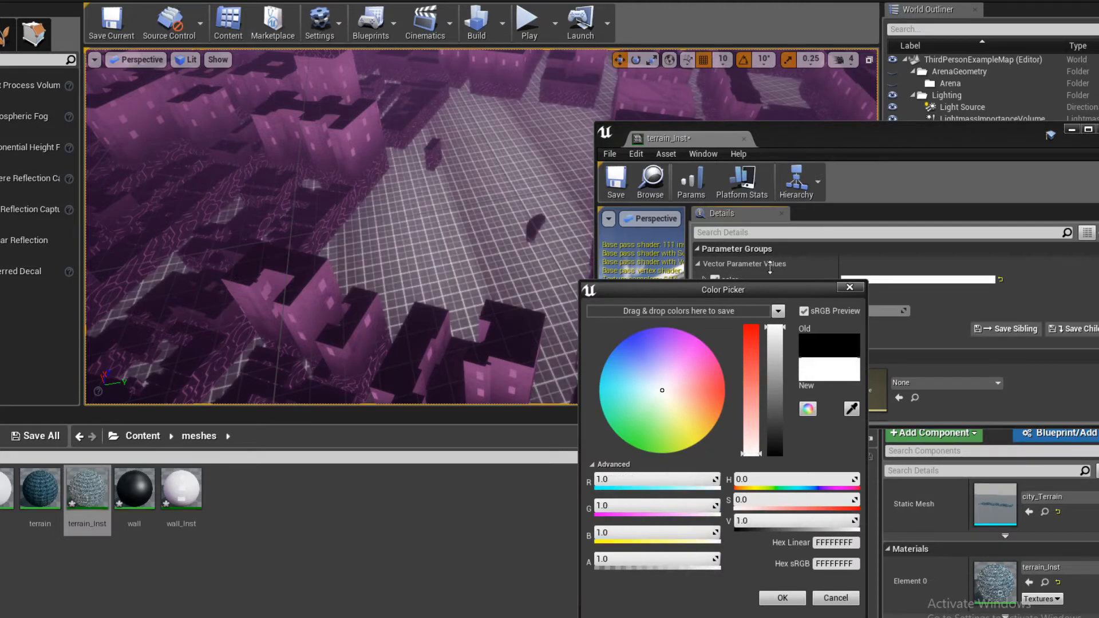
- Try magenta and orange as the terrain instance's color and compare the grid in the city level
left_click_drag(677, 380, 698, 297)
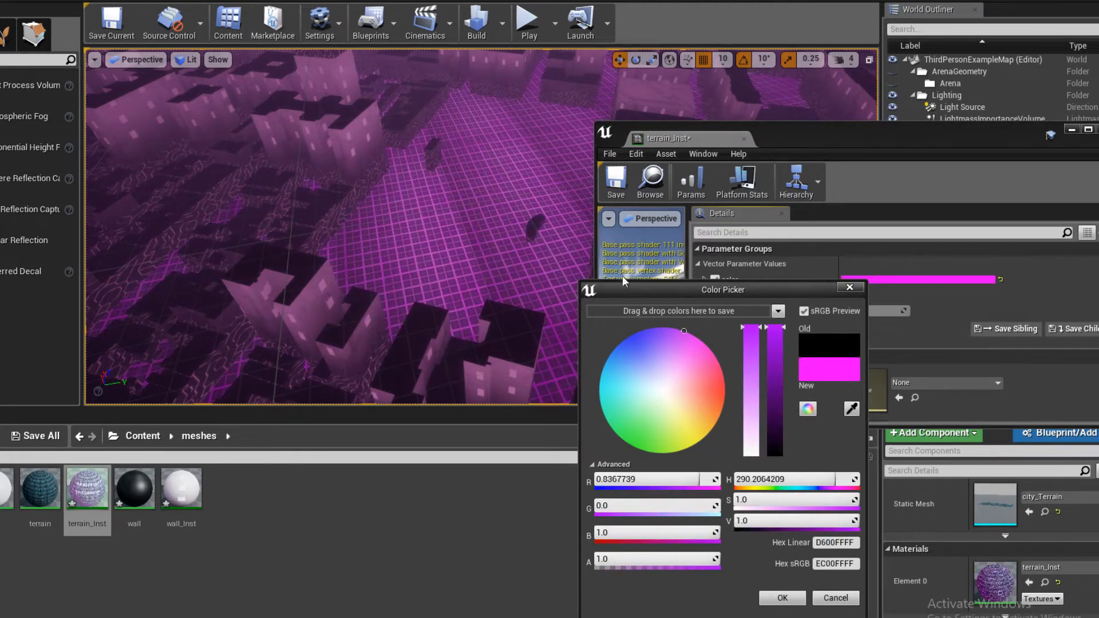
left_click_drag(663, 402, 742, 441)
key("w")
right_click_drag(403, 285, 421, 200)
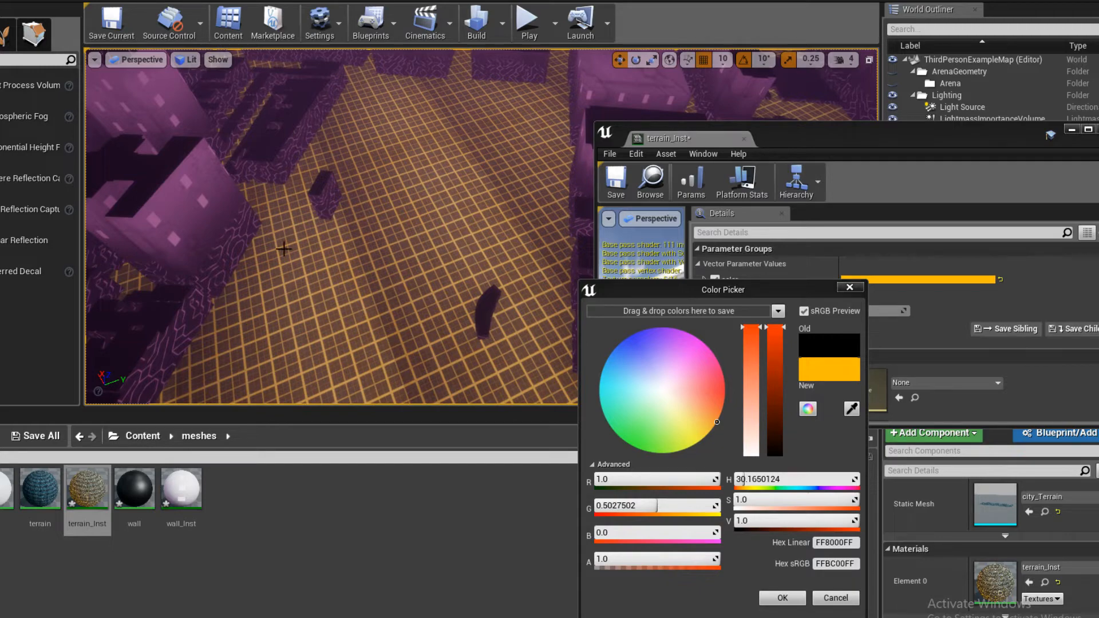
right_click_drag(323, 317, 303, 303)
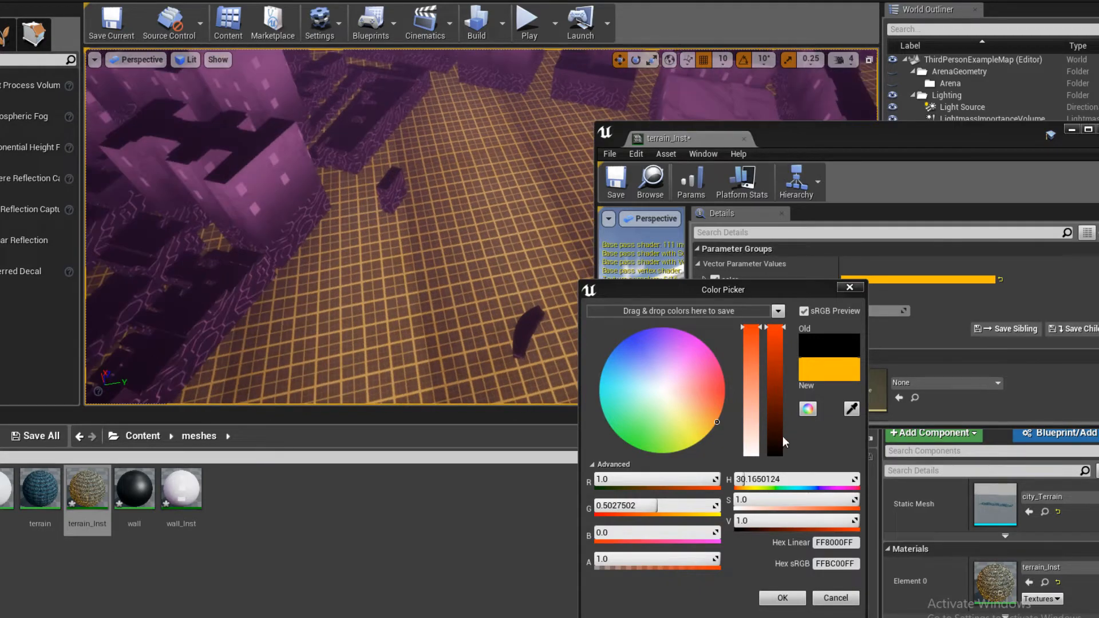
- Set the terrain instance's color parameter to a bright, pale pink and accept it
left_click_drag(778, 390, 777, 324)
left_click(684, 365)
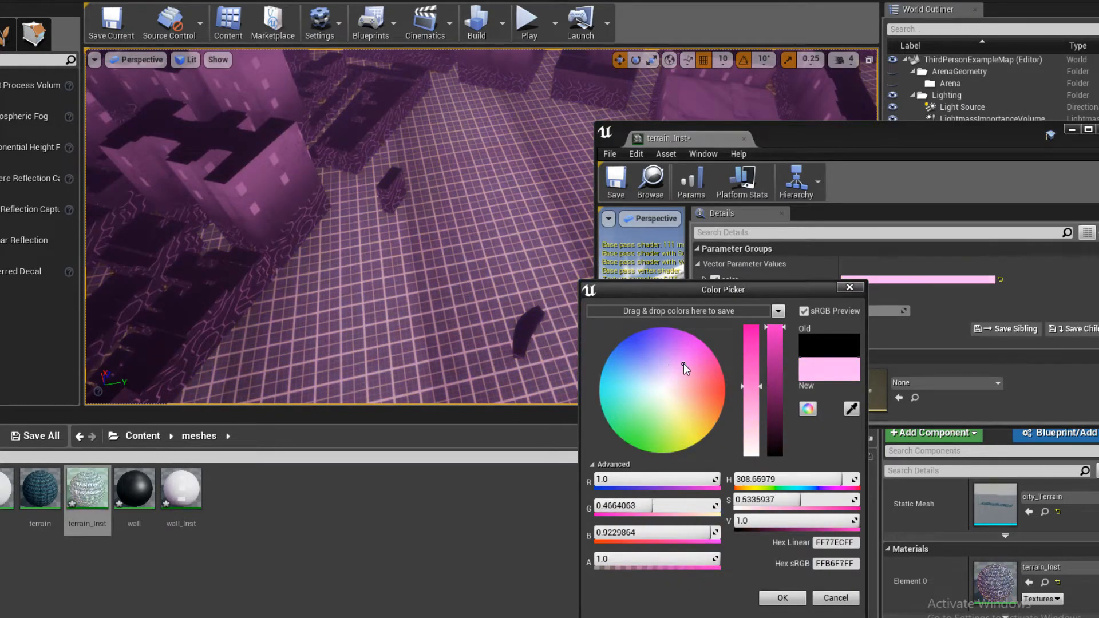
left_click_drag(683, 363, 673, 383)
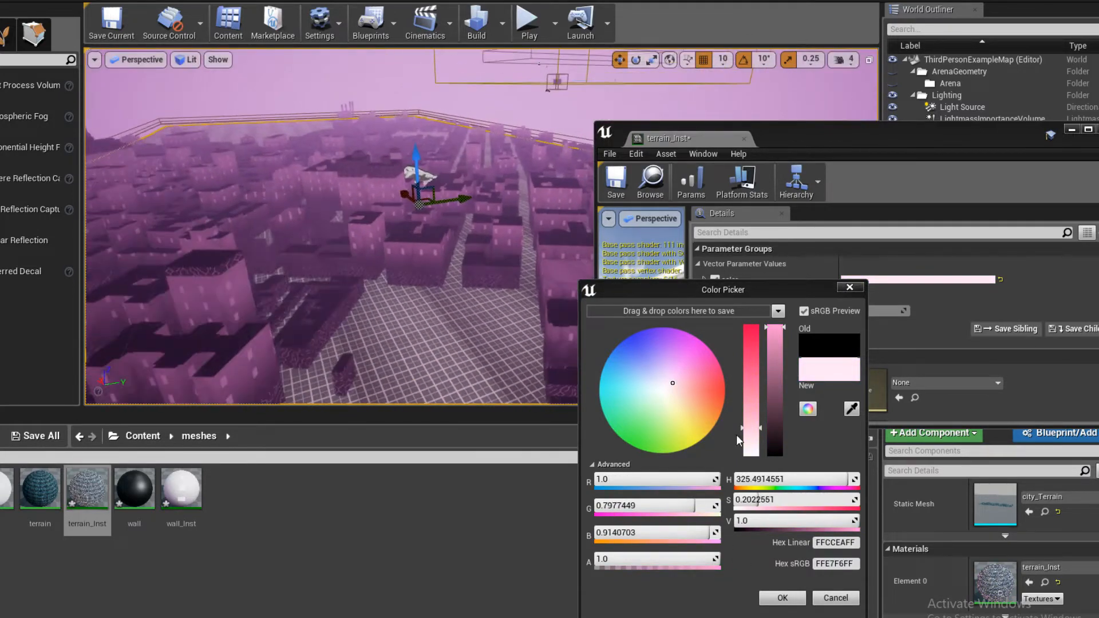
left_click_drag(744, 428, 746, 408)
left_click_drag(681, 379, 682, 395)
left_click(769, 599)
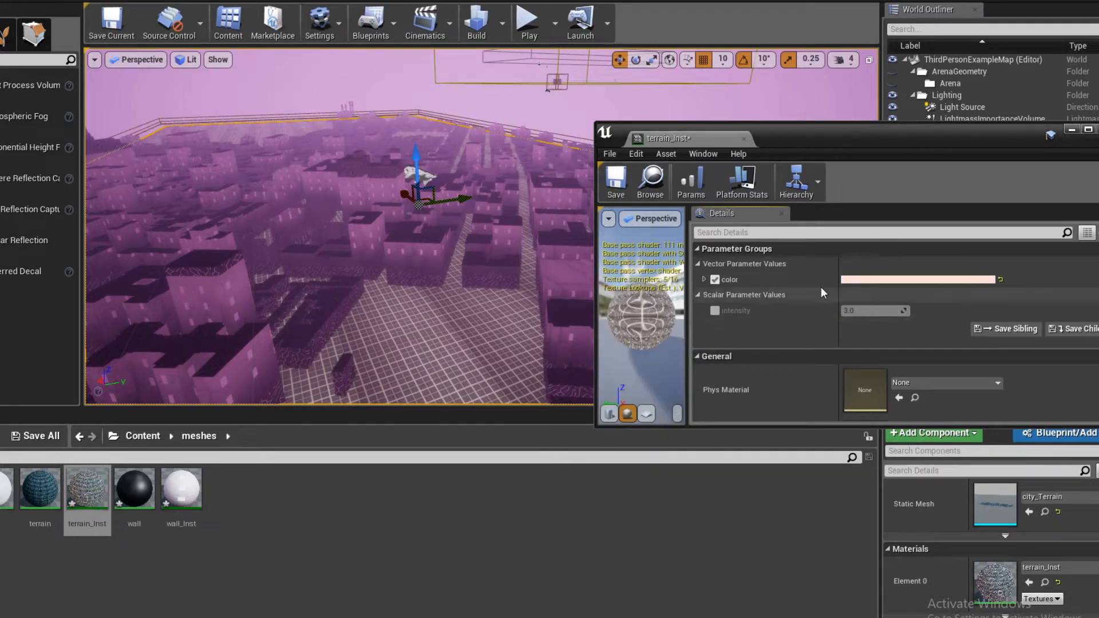
- Override the terrain instance's intensity parameter, raise it to about 223.95 and check the glow across the city
left_click(715, 310)
left_click_drag(860, 310, 939, 311)
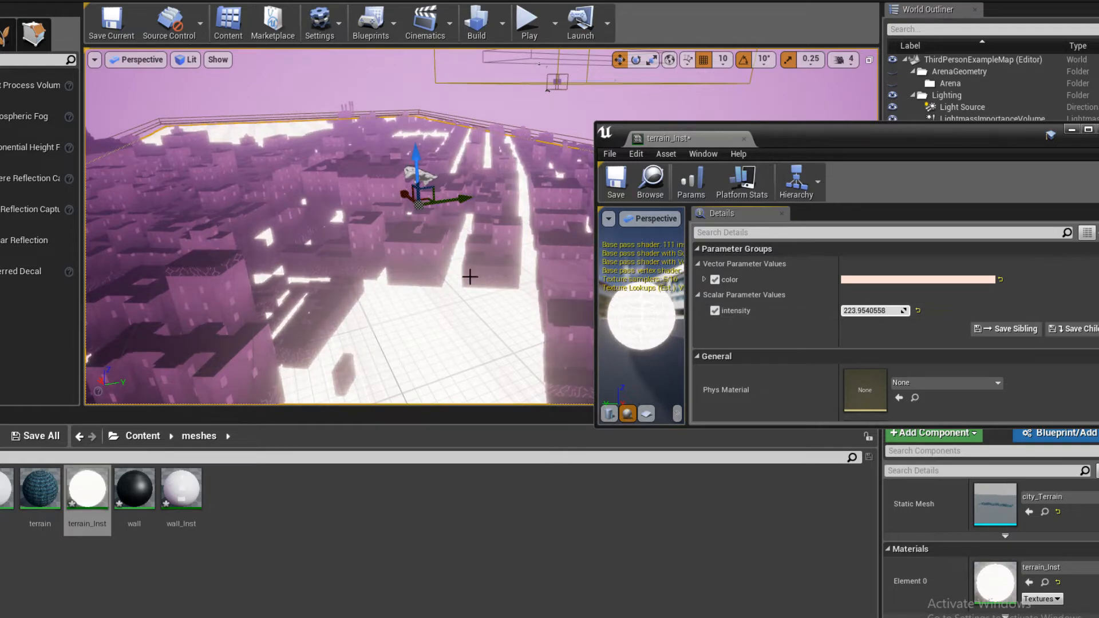
mouse_move(469, 277)
right_mouse_down()
mouse_move(469, 337)
mouse_move(458, 246)
mouse_move(461, 292)
mouse_move(475, 198)
mouse_move(475, 280)
right_mouse_up()
left_click_drag(733, 140, 775, 167)
right_click_drag(366, 240, 411, 179)
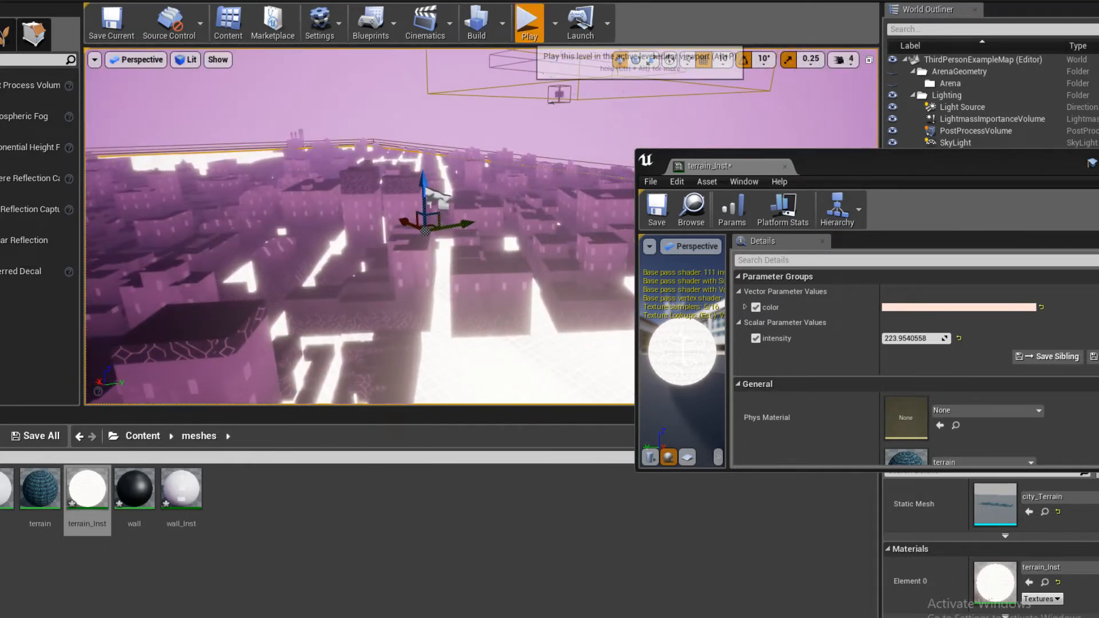
- Play-test the level to view the glowing terrain while flying, then stop and look over the streets
left_click(527, 23)
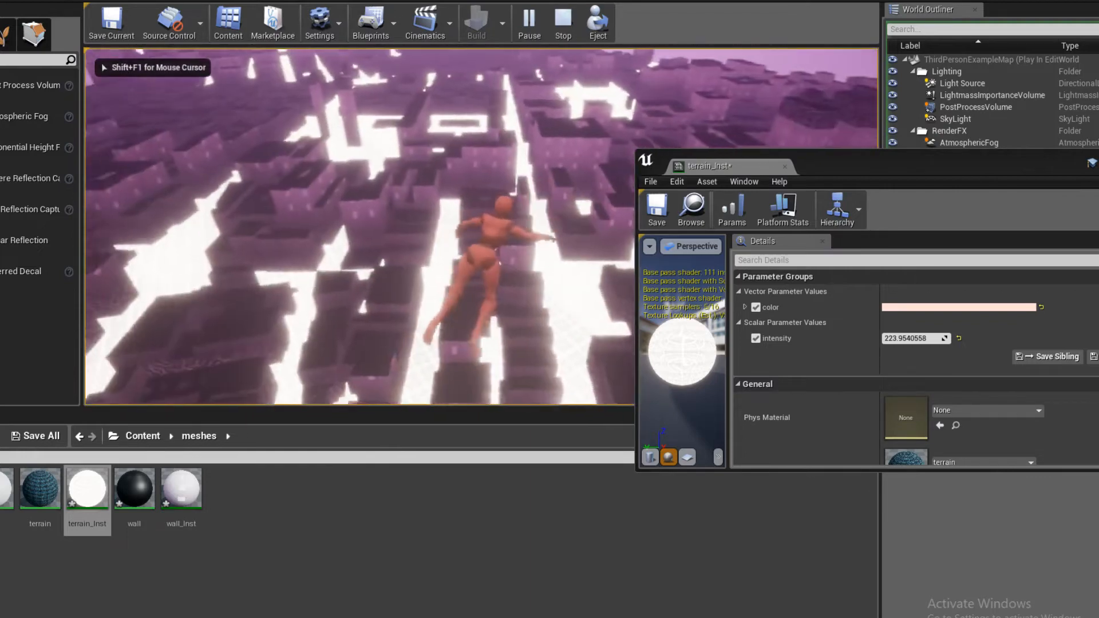
key("Escape")
right_click_drag(608, 328, 621, 361)
left_click(544, 254)
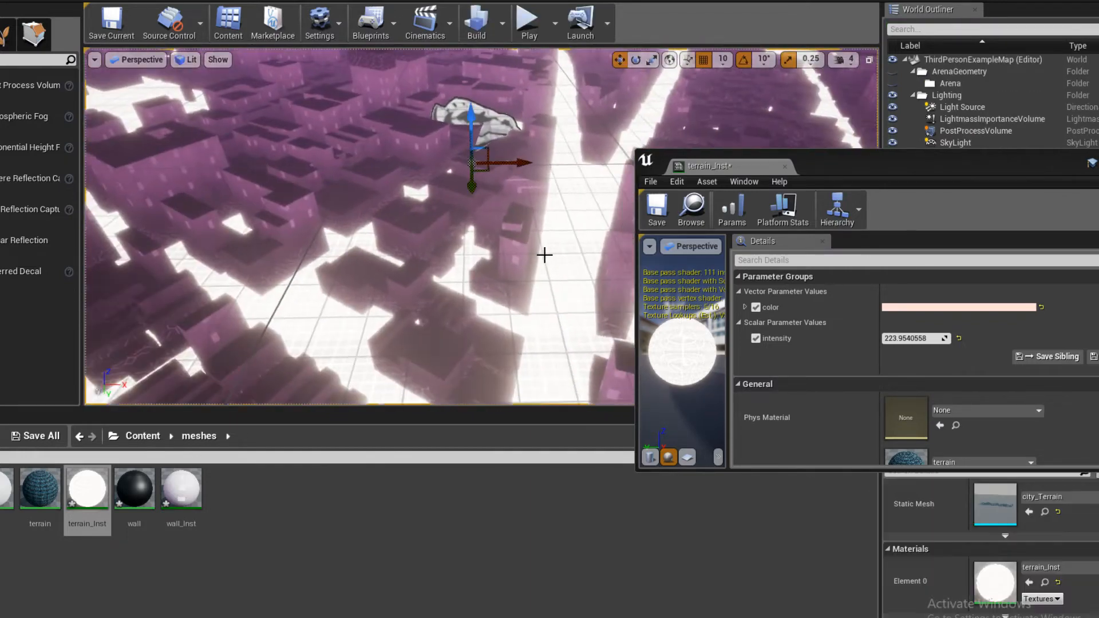
- Set the terrain instance's intensity to 15 and check the street grid up close and from farther away
left_click(916, 338)
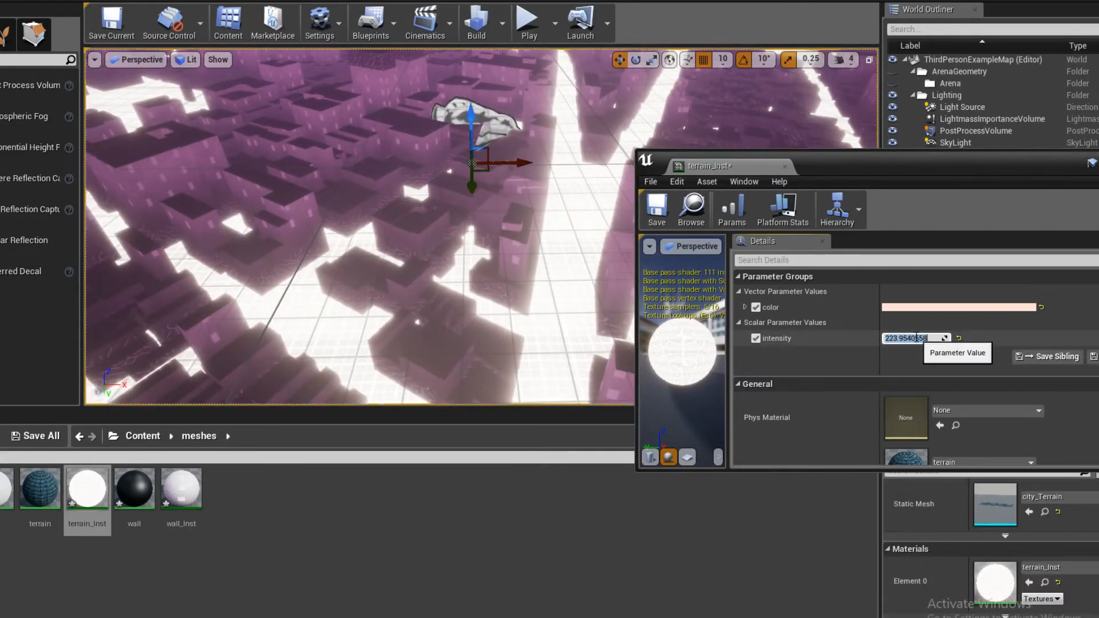
type("15")
key("Return")
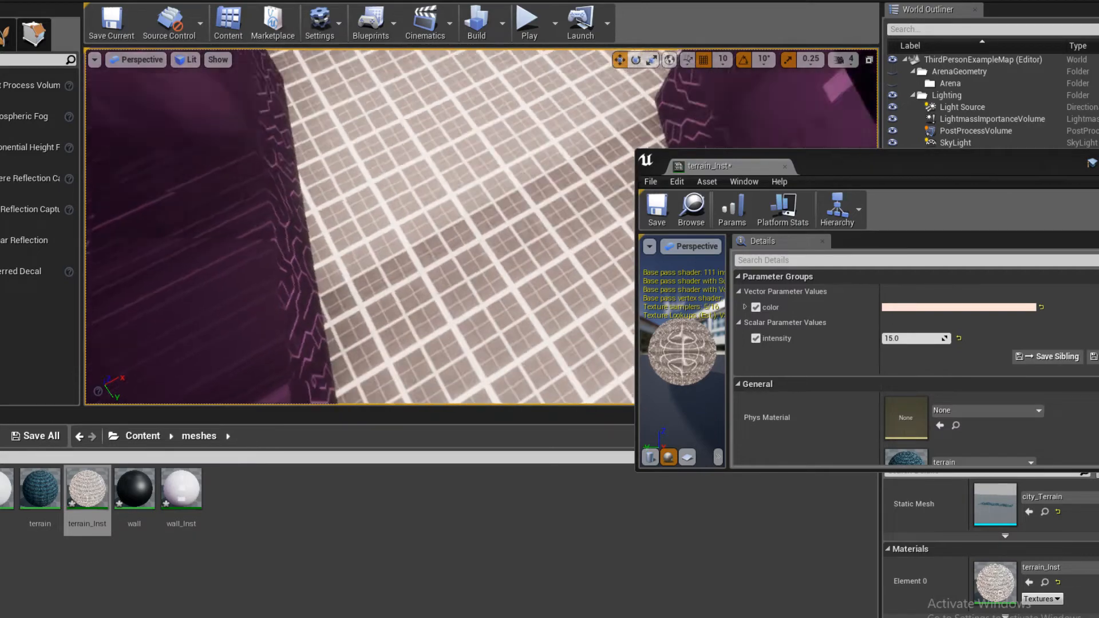
key("s")
right_click_drag(495, 209, 496, 192)
- Save the terrain material instance, close its editor and save the current level
left_click(658, 218)
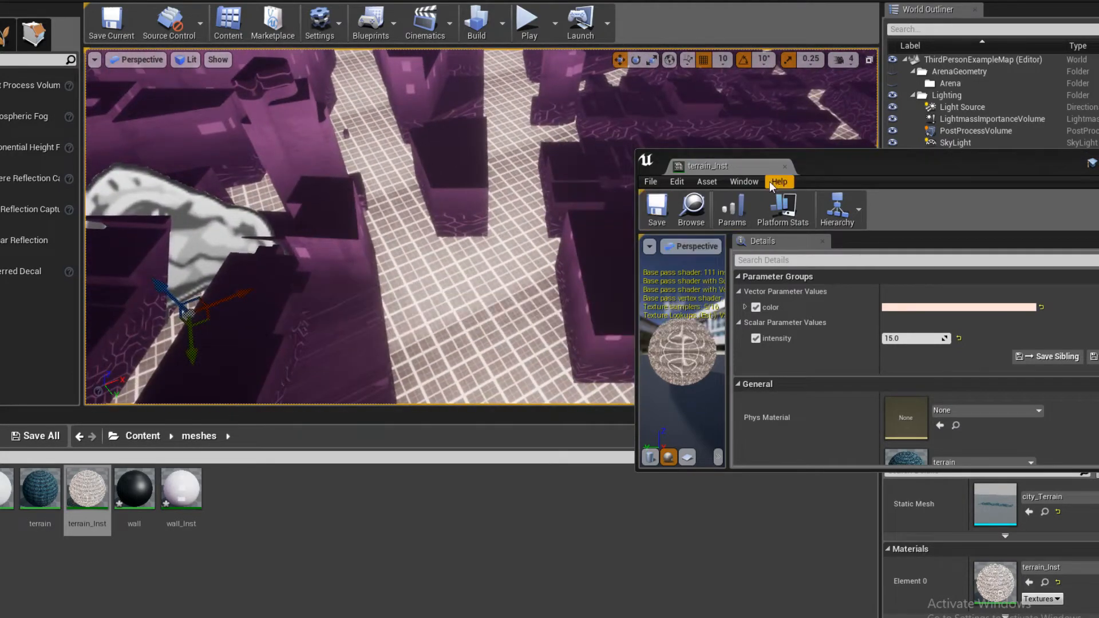
left_click(785, 166)
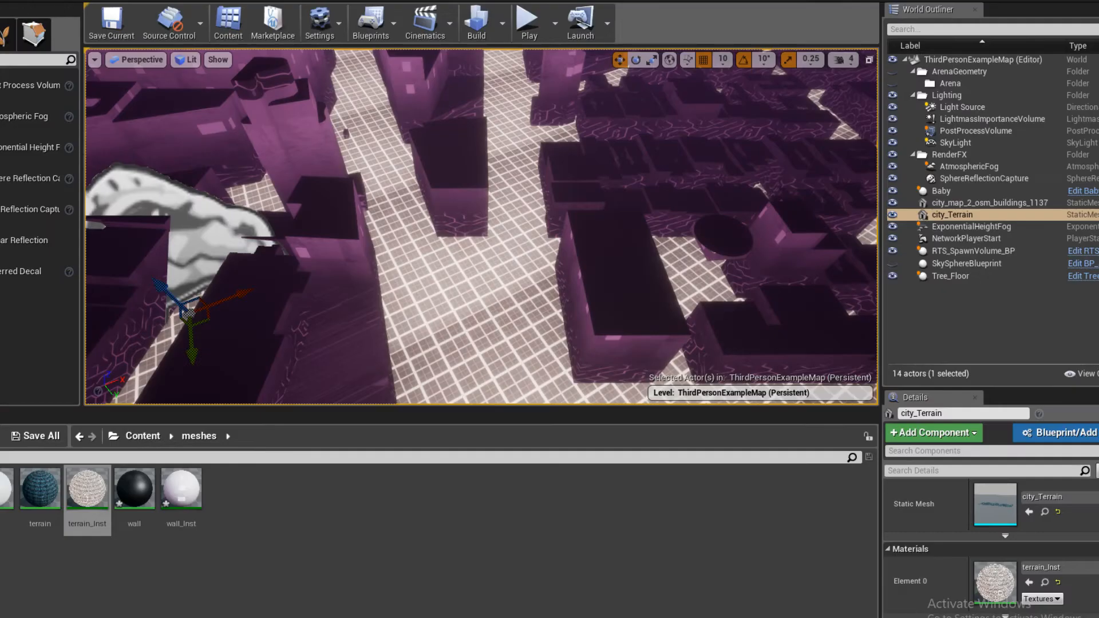
left_click(111, 23)
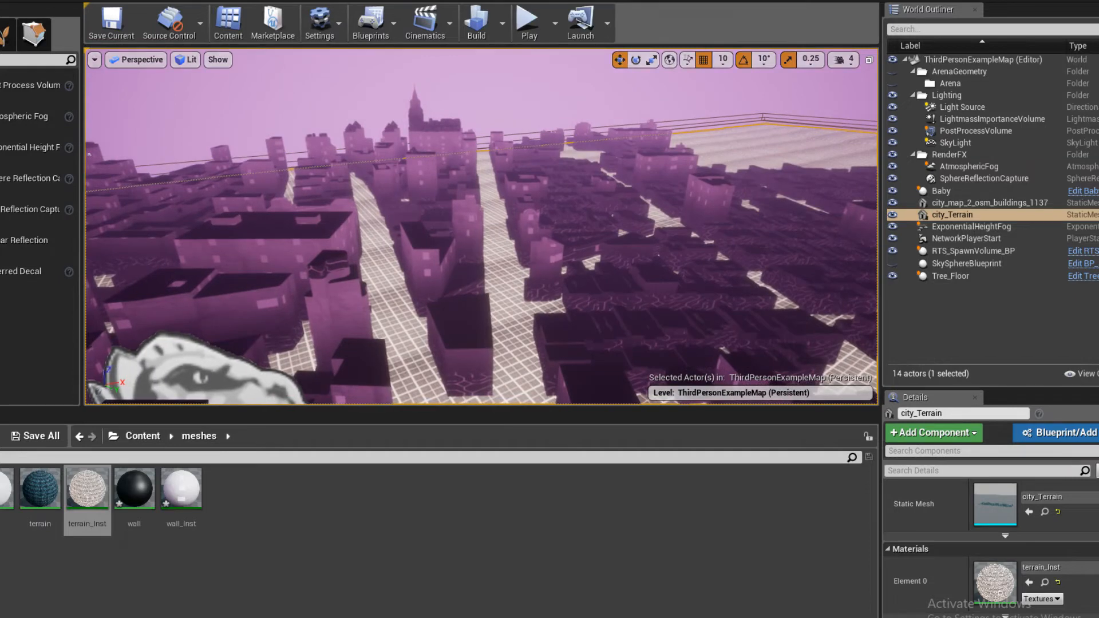
- Switch to Firefox to check the live chat and the YouTube Studio stream dashboard, then return to the level
left_click(22, 597)
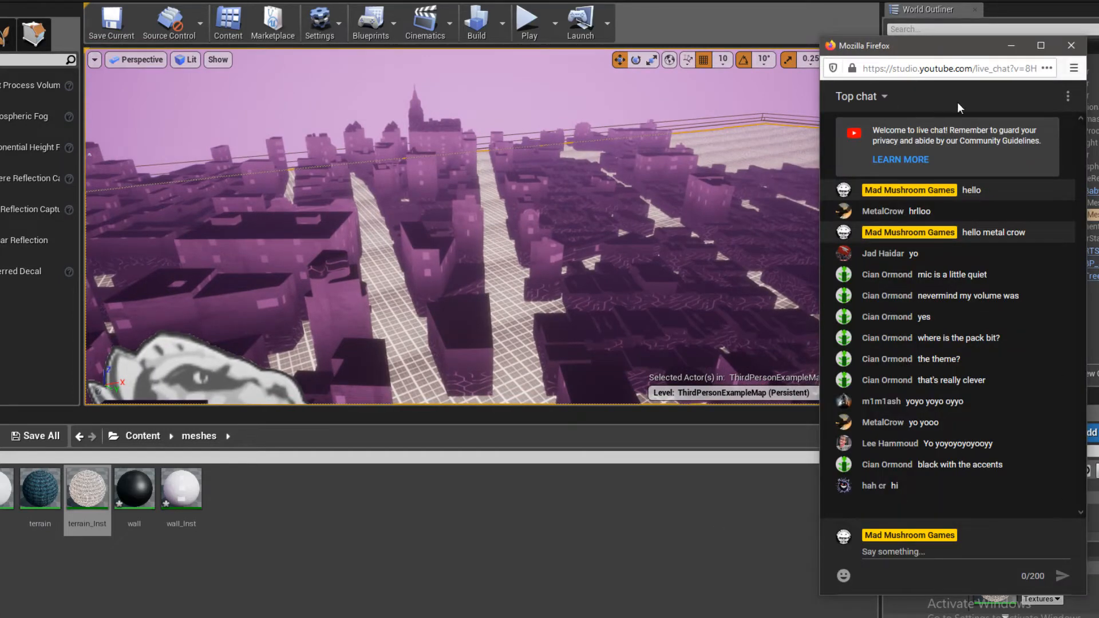
left_click(21, 597)
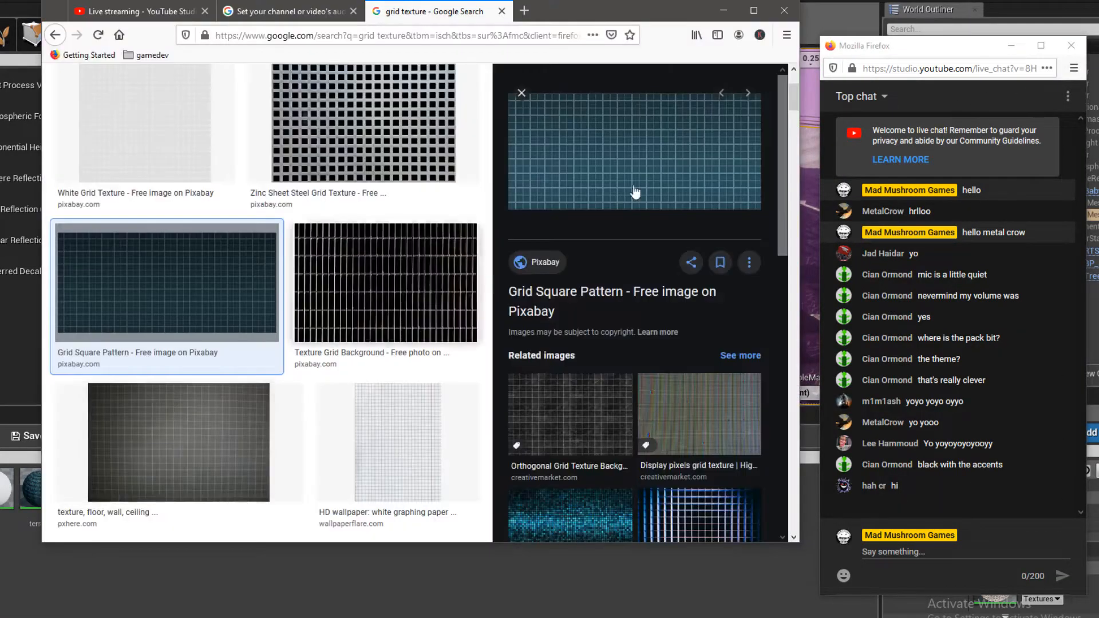
left_click(147, 12)
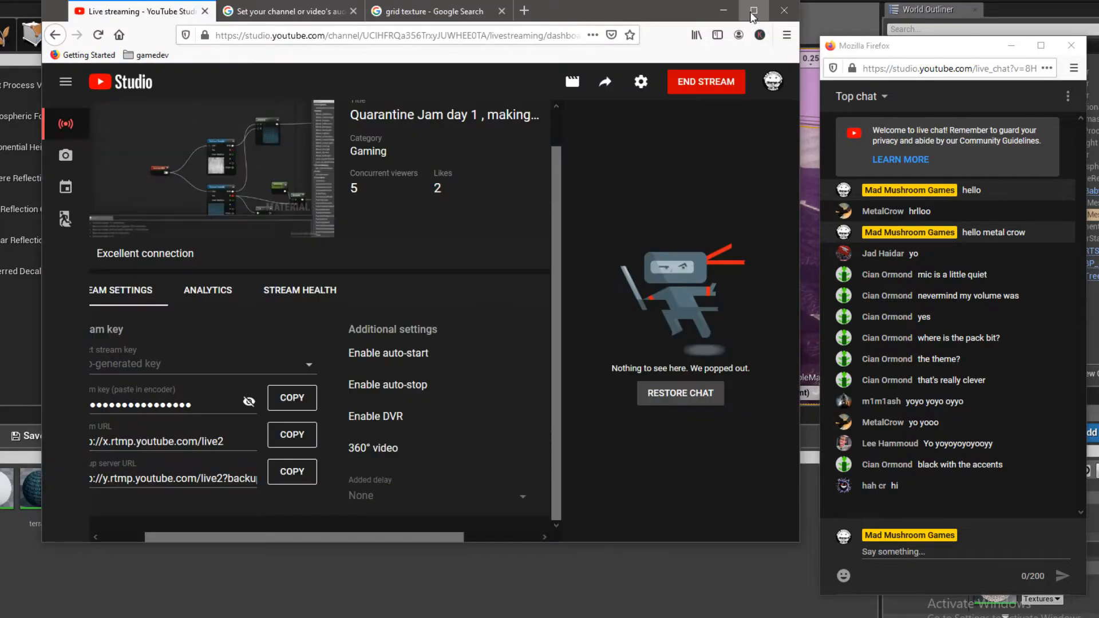
left_click(724, 10)
- Enlarge the level viewport while keeping the mesh assets accessible, and look over the gridded streets
right_click_drag(197, 177, 214, 232)
key("w")
key("s")
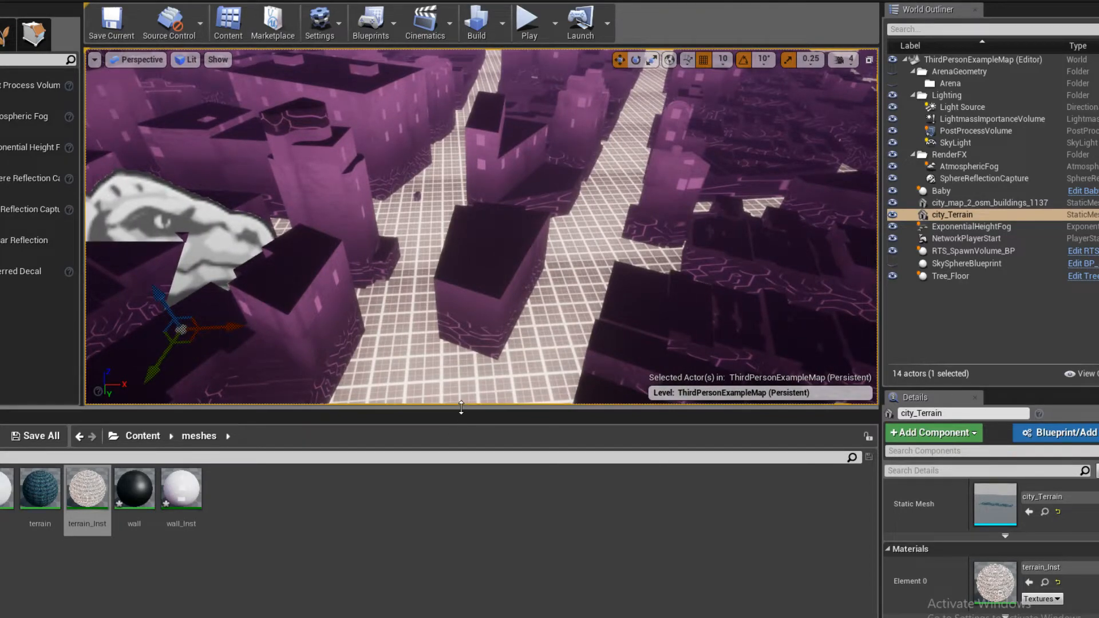
left_click_drag(463, 415, 463, 560)
double_click(996, 580)
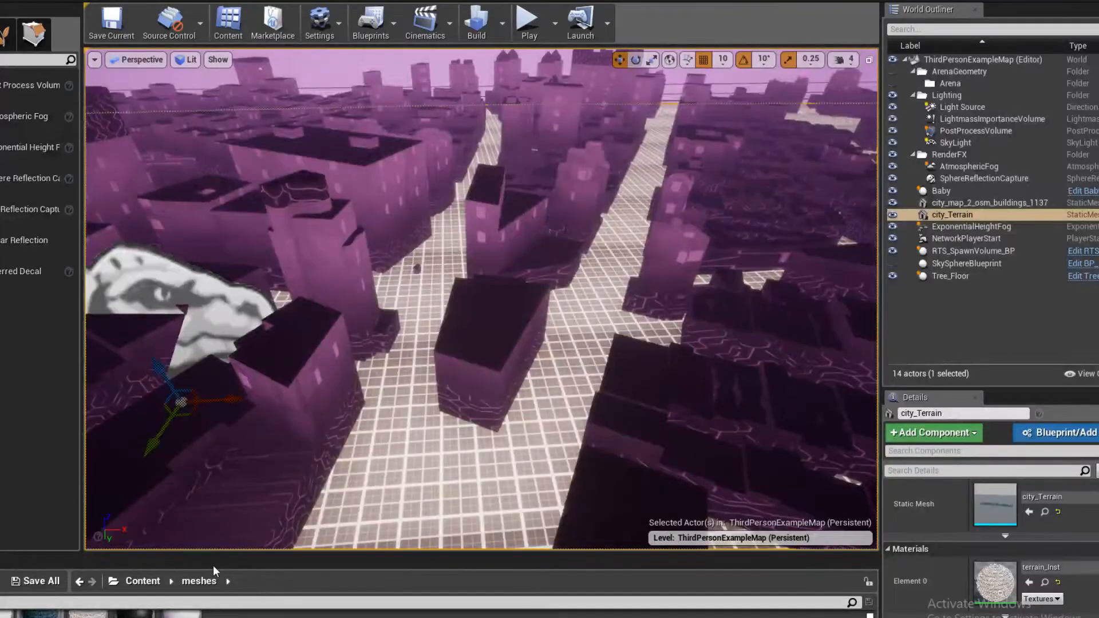
left_click_drag(223, 552, 222, 482)
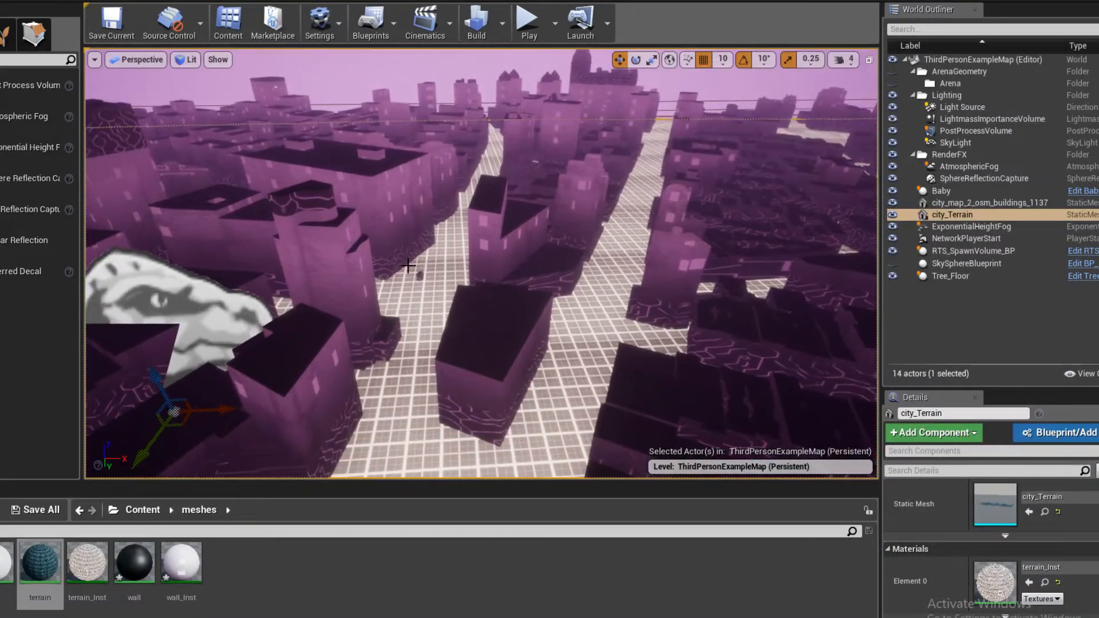
- Open the terrain material and examine its color, intensity, texture and TexCoord nodes
double_click(48, 558)
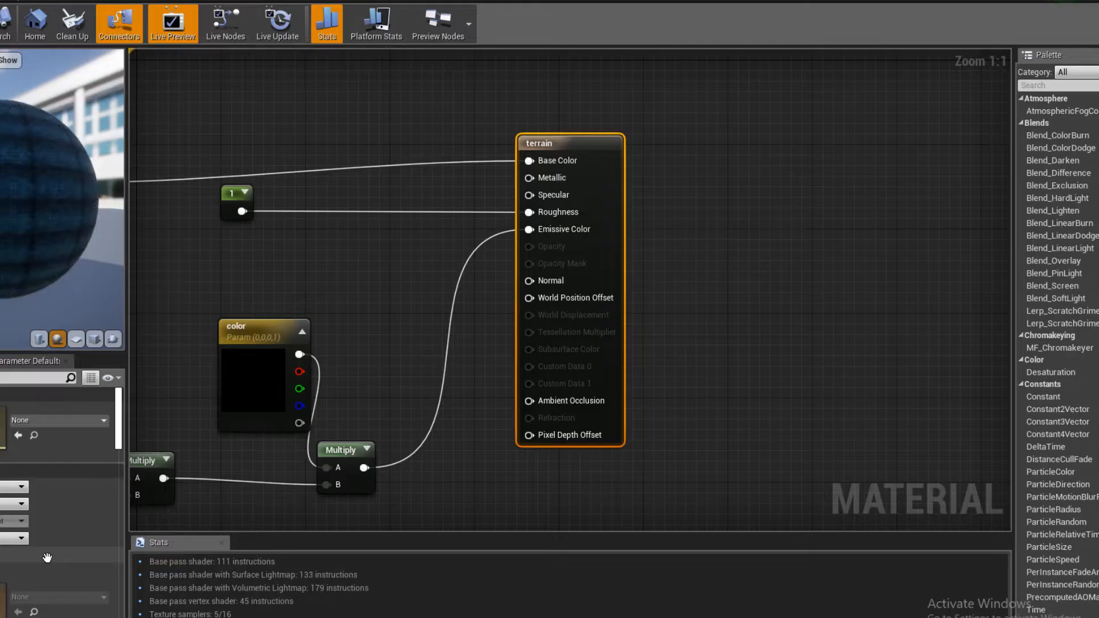
right_click_drag(317, 373, 578, 340)
scroll(583, 325, "down", 2)
right_click_drag(595, 302, 676, 297)
left_click(568, 269)
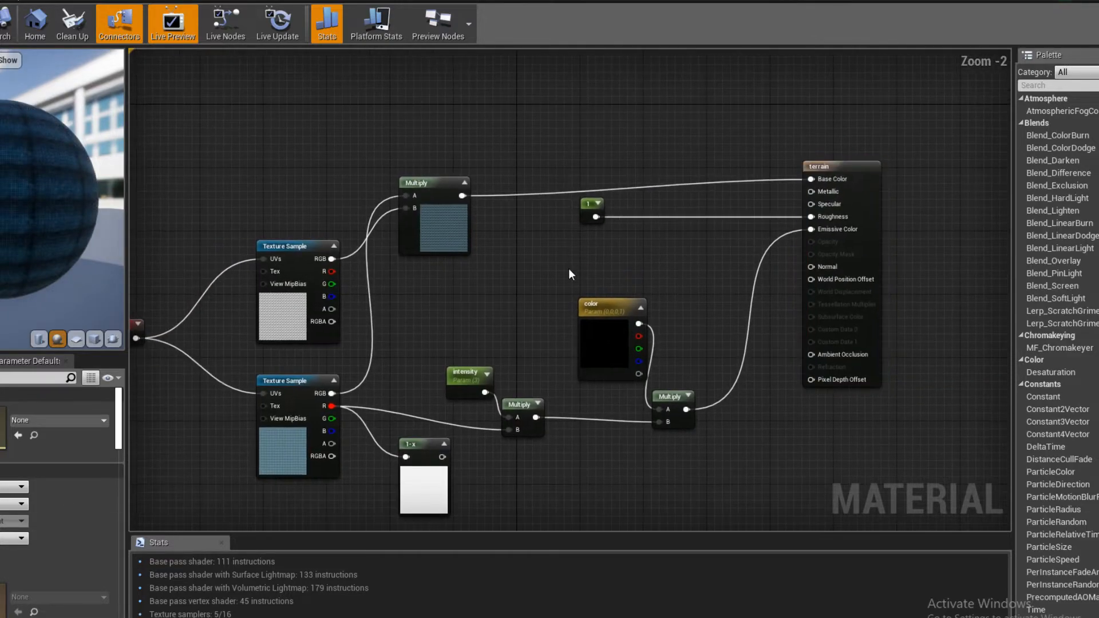
right_click_drag(568, 270, 576, 287)
left_click_drag(619, 356, 615, 377)
right_click_drag(596, 321, 469, 366)
left_click(573, 343)
left_click_drag(742, 322, 862, 319)
right_click_drag(584, 482, 654, 322)
right_click_drag(573, 362, 875, 367)
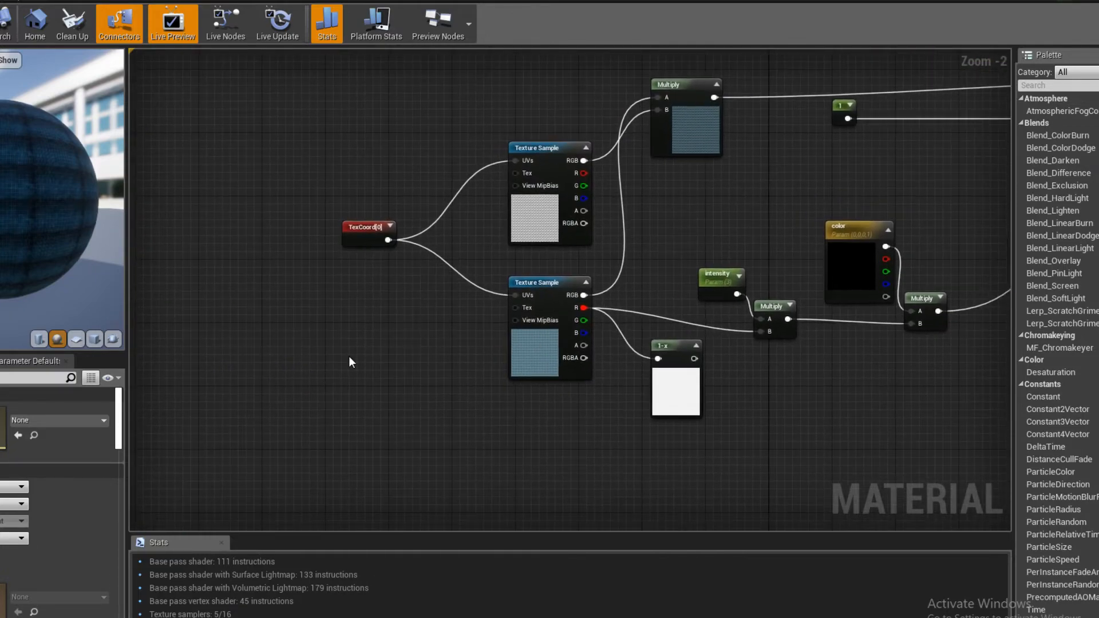
- Add a Time node to the terrain material and place it below the TexCoord node
right_click(349, 361)
type("t9")
key("BackSpace")
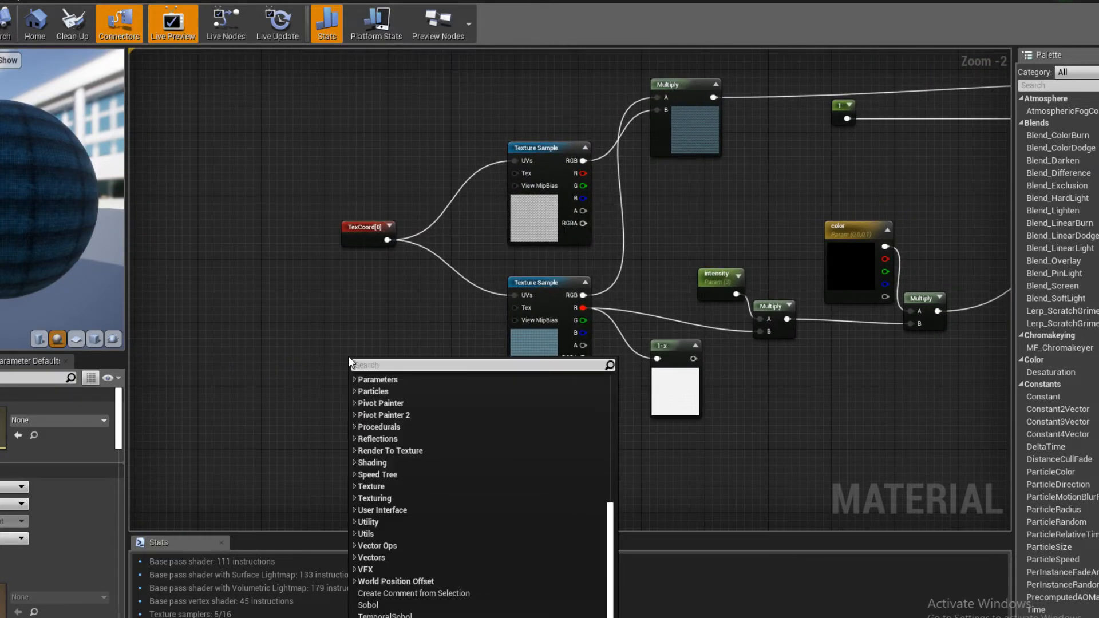
type("ime")
key("Return")
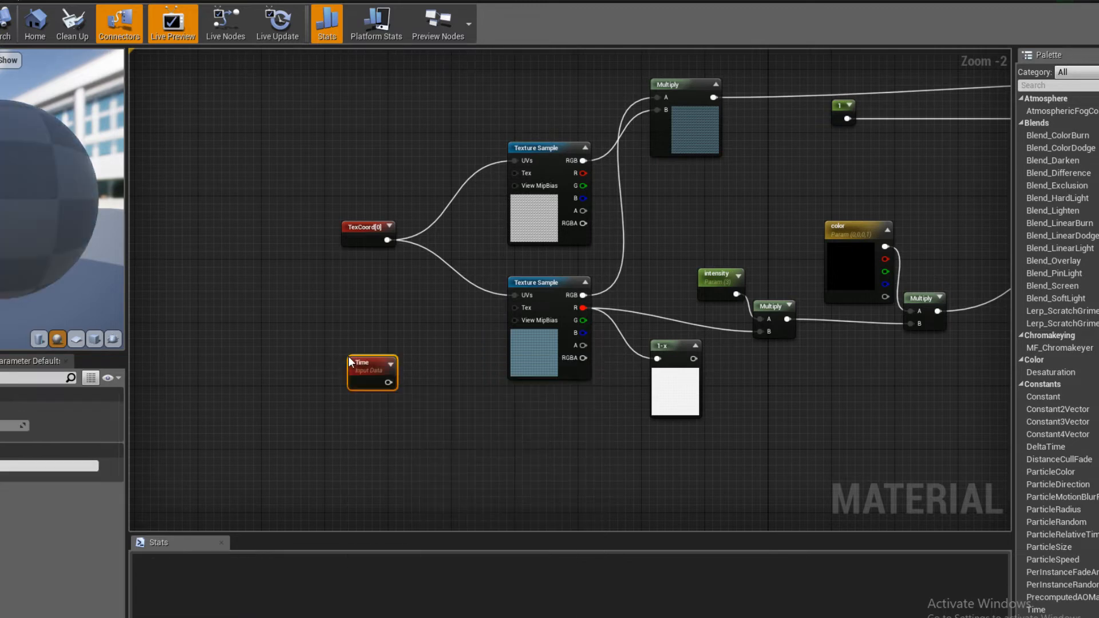
left_click_drag(361, 387, 347, 440)
- Add a Sign node beside the Time node and feed Time into its input
right_click(469, 452)
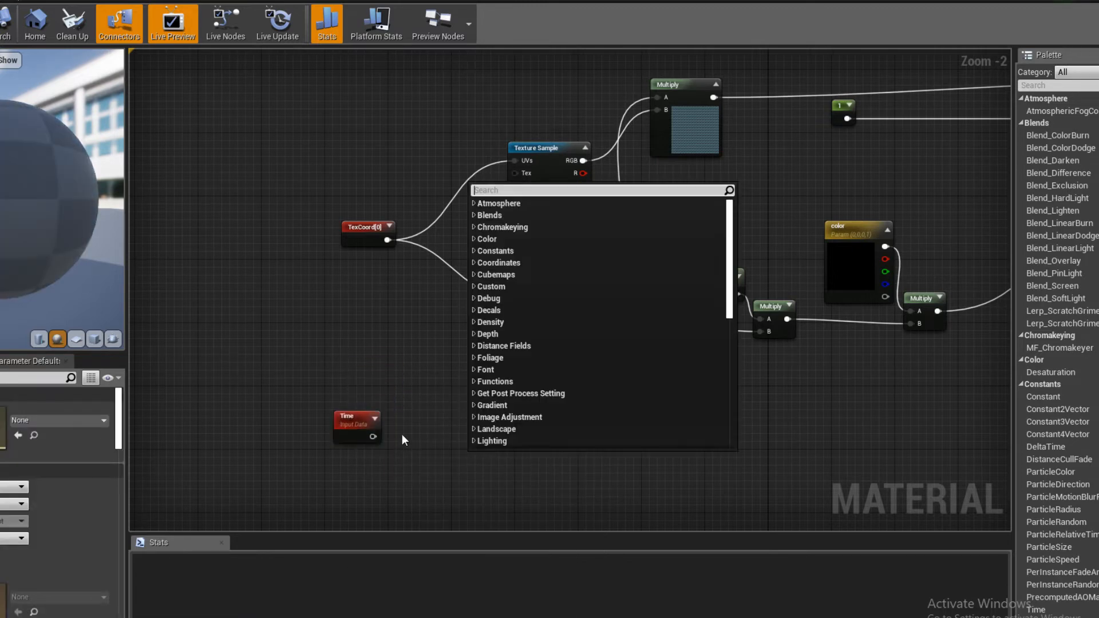
type("sign")
key("Return")
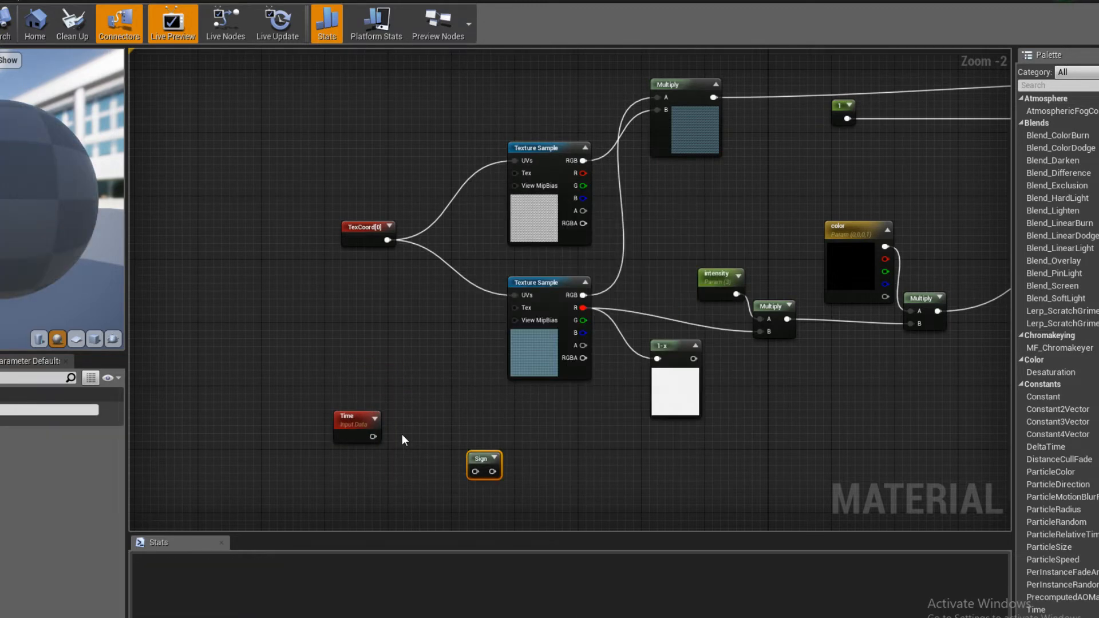
scroll(409, 429, "up", 1)
scroll(409, 429, "up", 1)
left_click_drag(332, 390, 415, 362)
left_click(493, 417)
right_click_drag(549, 359, 555, 411)
right_click_drag(482, 417, 502, 438)
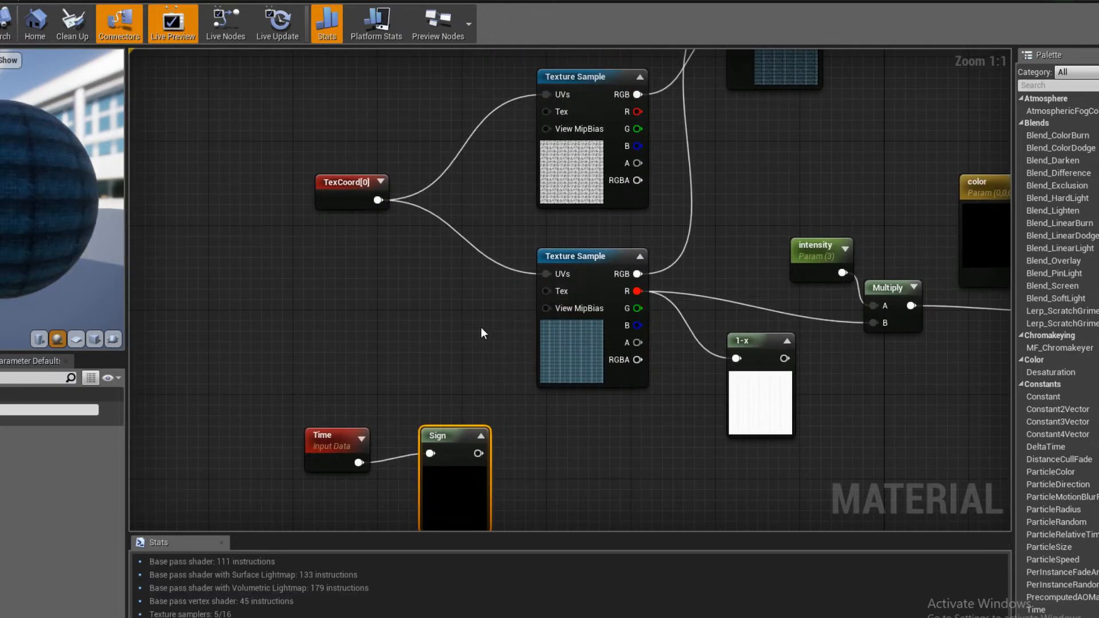
- Try driving the lower grid Texture Sample's UVs directly from the Sign node's output
right_click_drag(487, 358, 460, 338)
left_click_drag(453, 439, 518, 288)
left_click_drag(430, 411, 471, 320)
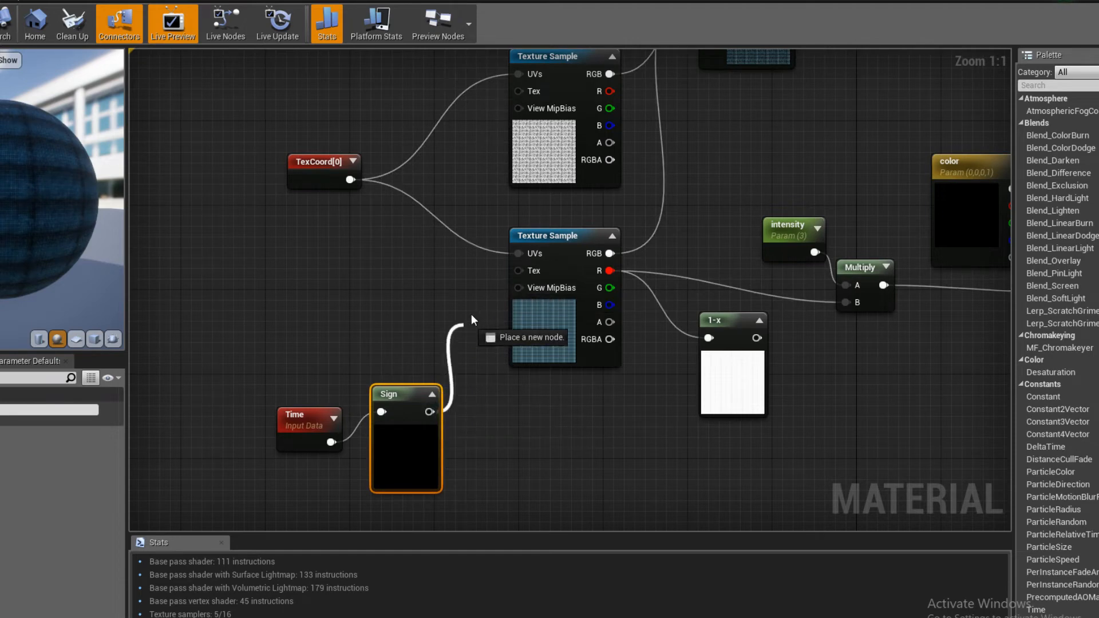
left_click_drag(518, 252, 518, 253)
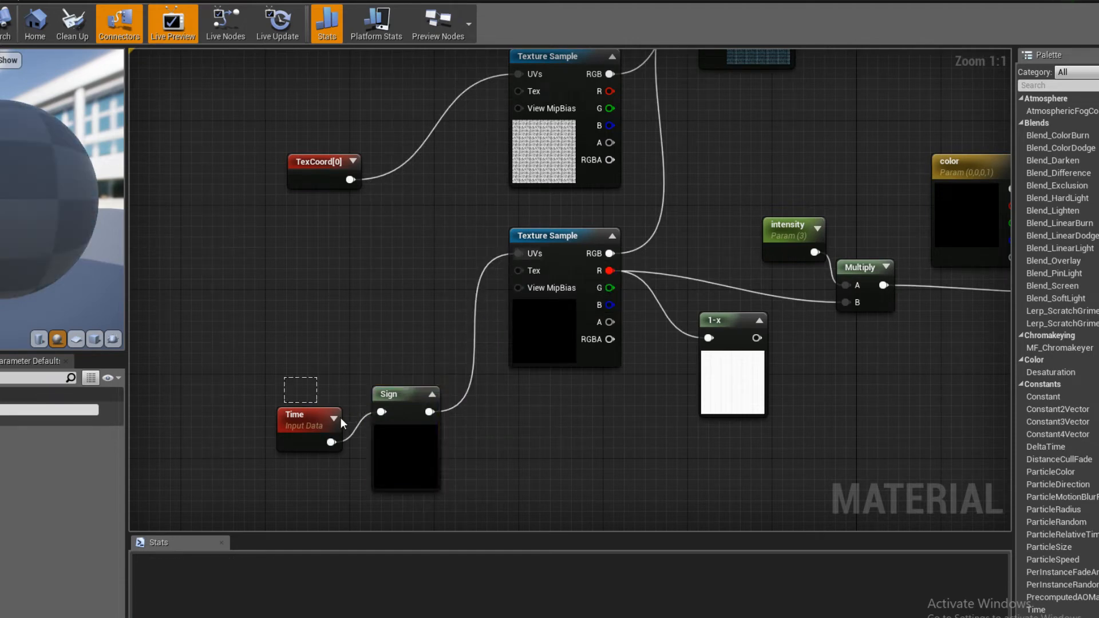
- Move the Time and Sign nodes farther from the textures and add a Multiply node in the gap
left_click_drag(340, 417, 393, 462)
left_click_drag(386, 450, 331, 332)
right_click_drag(392, 264, 553, 327)
left_click_drag(386, 286, 336, 463)
left_click(465, 427)
key("m")
left_click(462, 413)
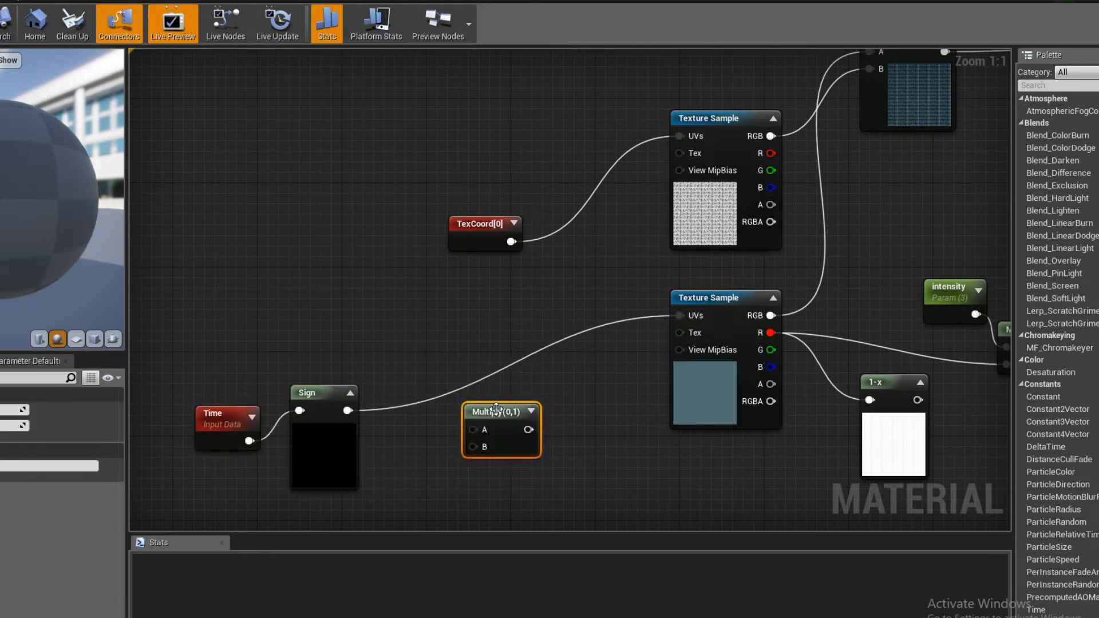
- Multiply TexCoord (A) by the Sign output (B) and feed the result into the lower Texture Sample's UVs
left_click_drag(497, 407, 535, 346)
left_click_drag(490, 232, 510, 369)
left_click_drag(342, 410, 681, 317)
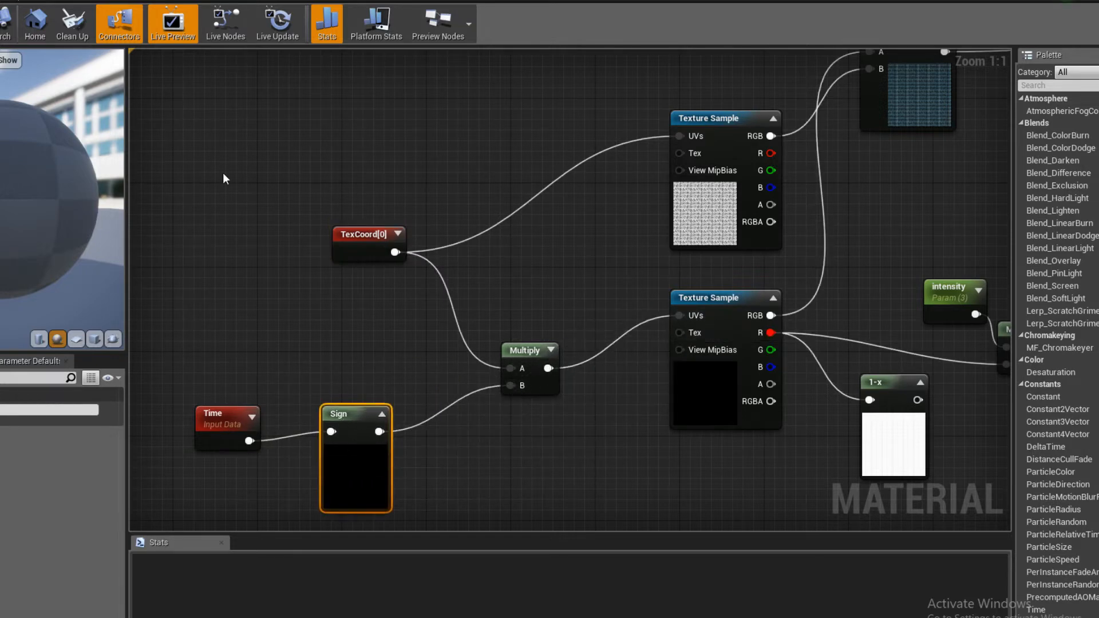
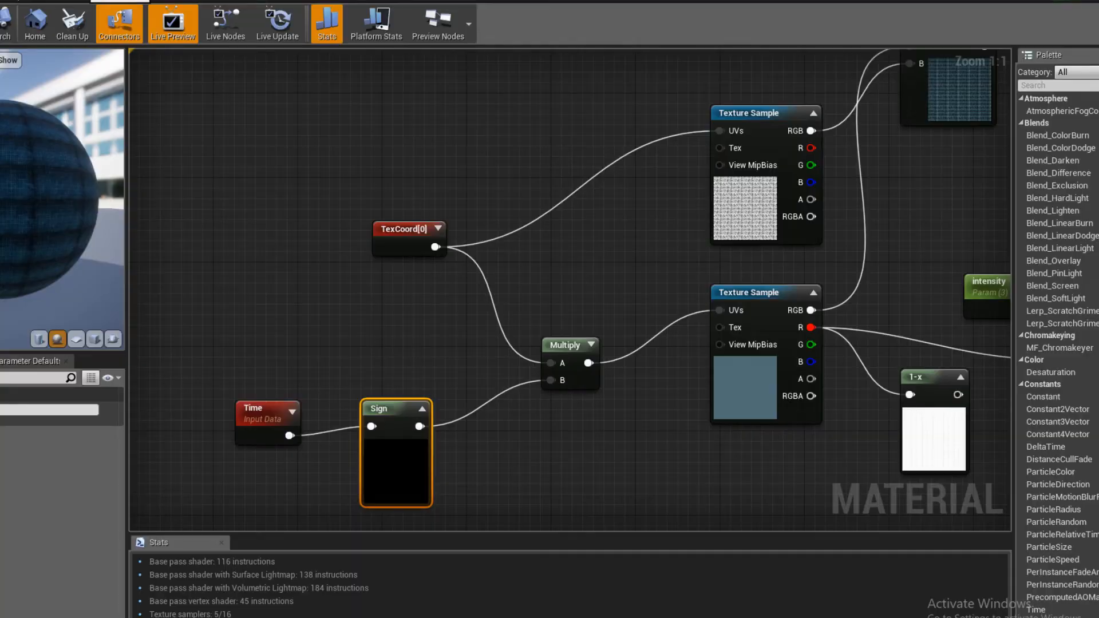
- Set the Time node's period to 1 and save the material
right_click_drag(346, 363, 365, 304)
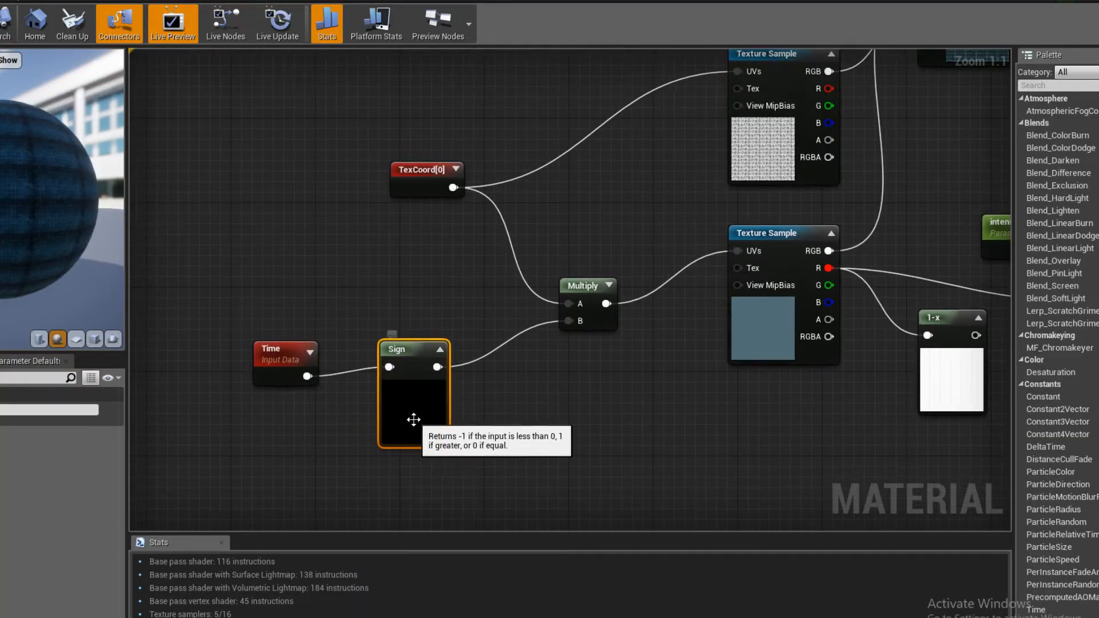
mouse_move(407, 353)
left_mouse_down()
mouse_move(418, 353)
mouse_move(418, 375)
mouse_move(398, 353)
left_mouse_up()
left_click_drag(281, 355, 258, 354)
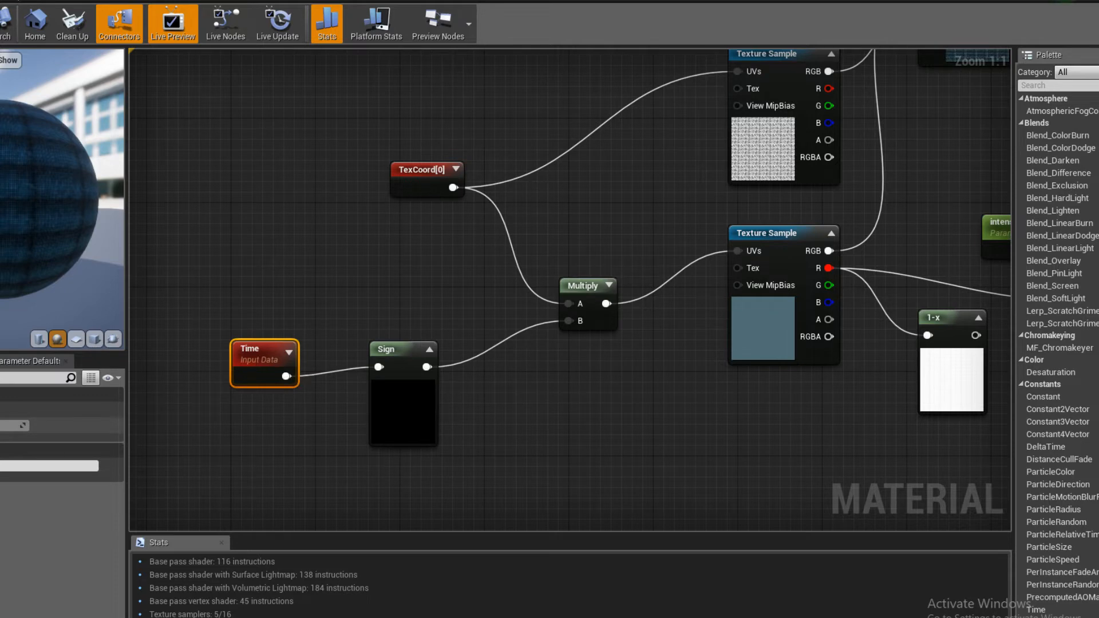
left_click(0, 426)
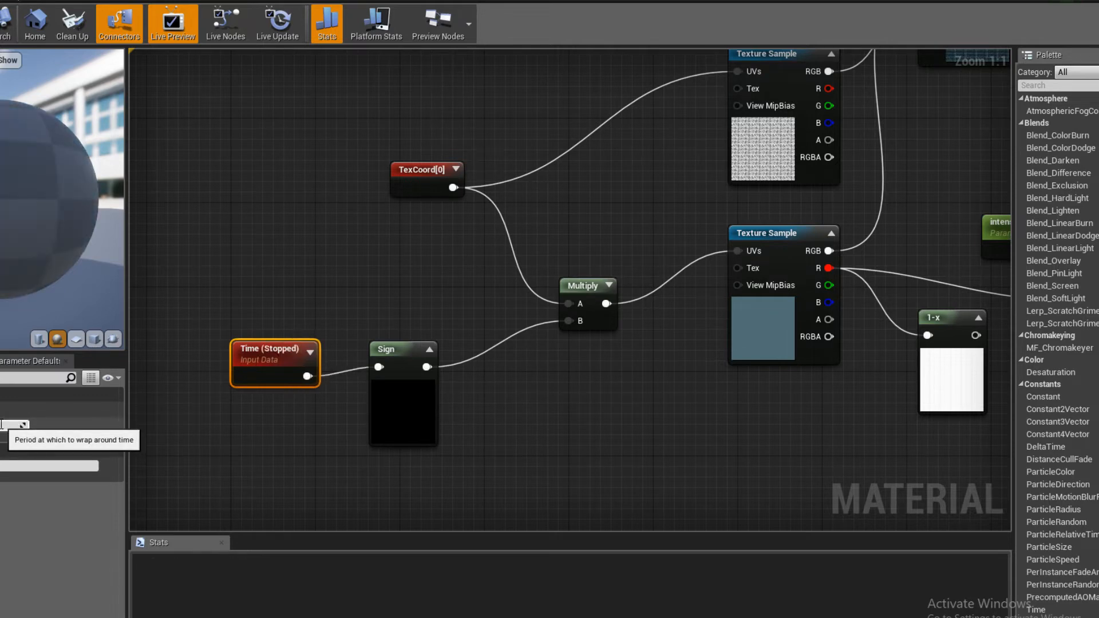
key("Return")
left_click(302, 193)
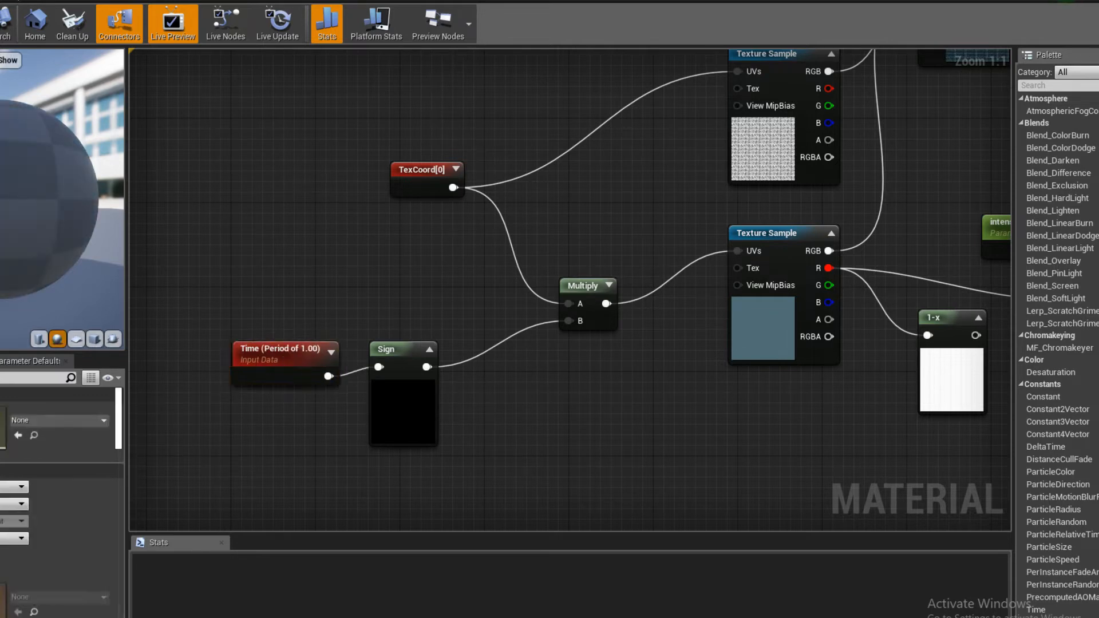
left_click_drag(57, 200, 74, 211)
right_click_drag(353, 280, 352, 258)
left_click_drag(3, 194, 45, 200)
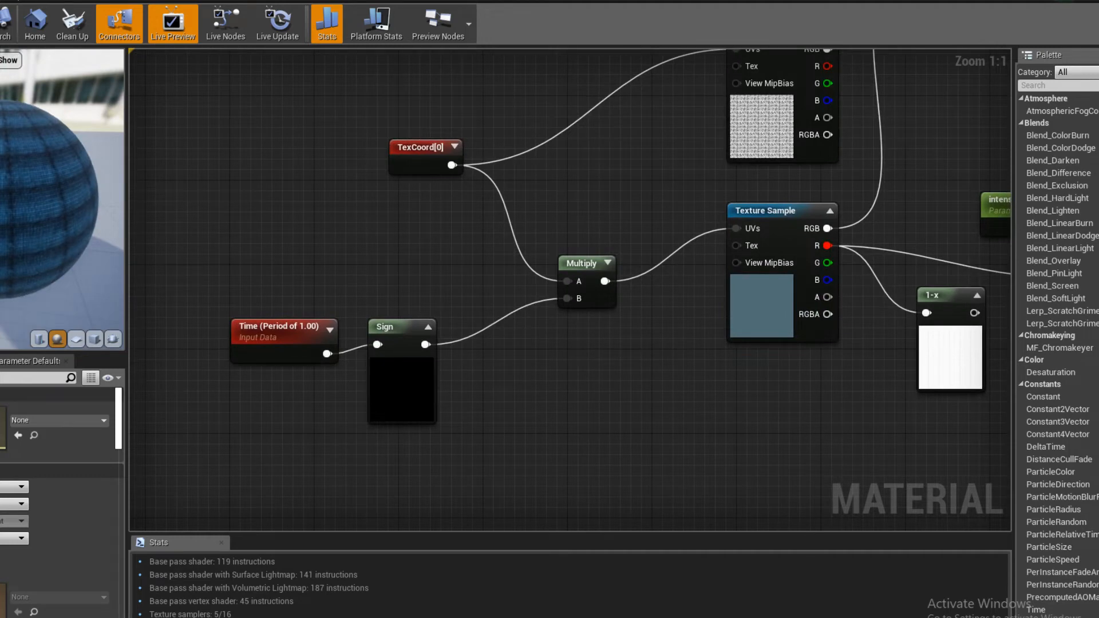
key("ctrl+s")
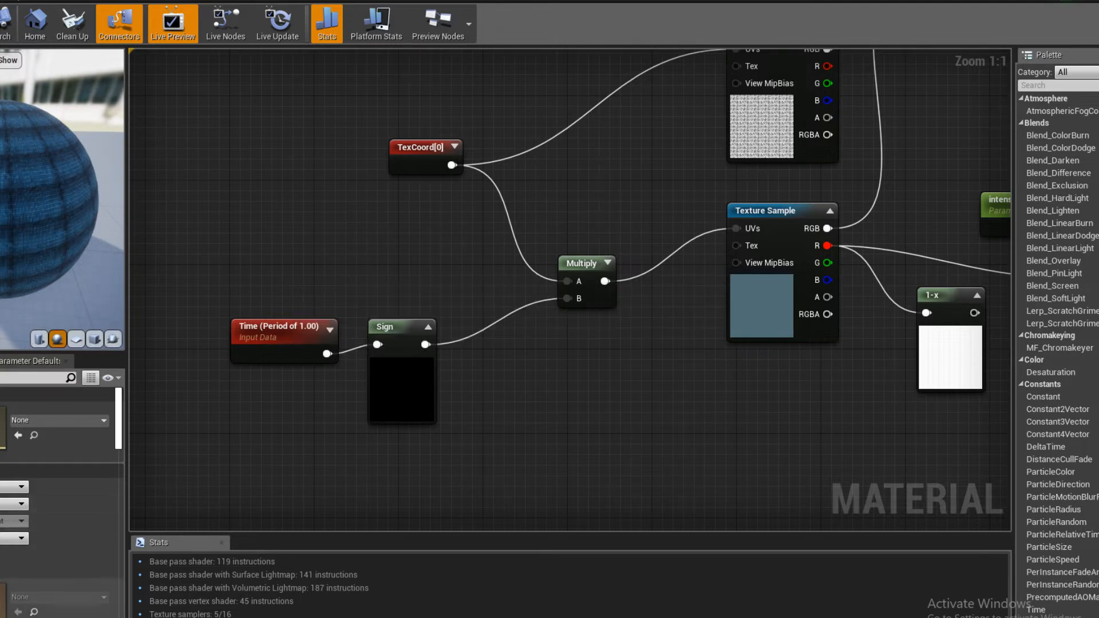
- Check the stream's live chat and inspect the terrain grid in the level viewport
left_click(56, 607)
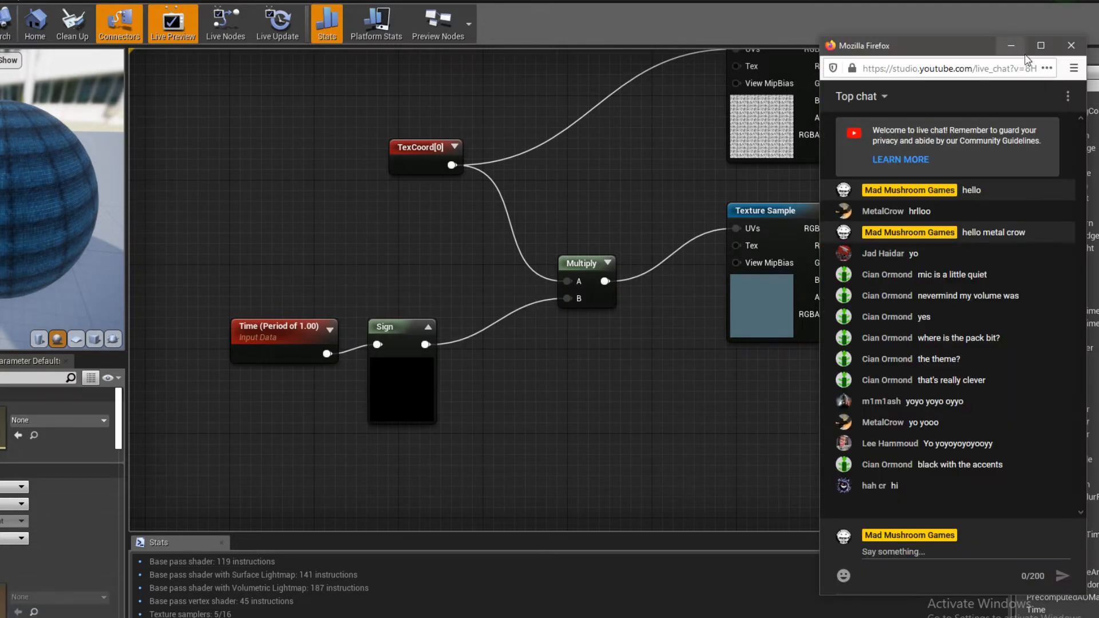
left_click(1012, 46)
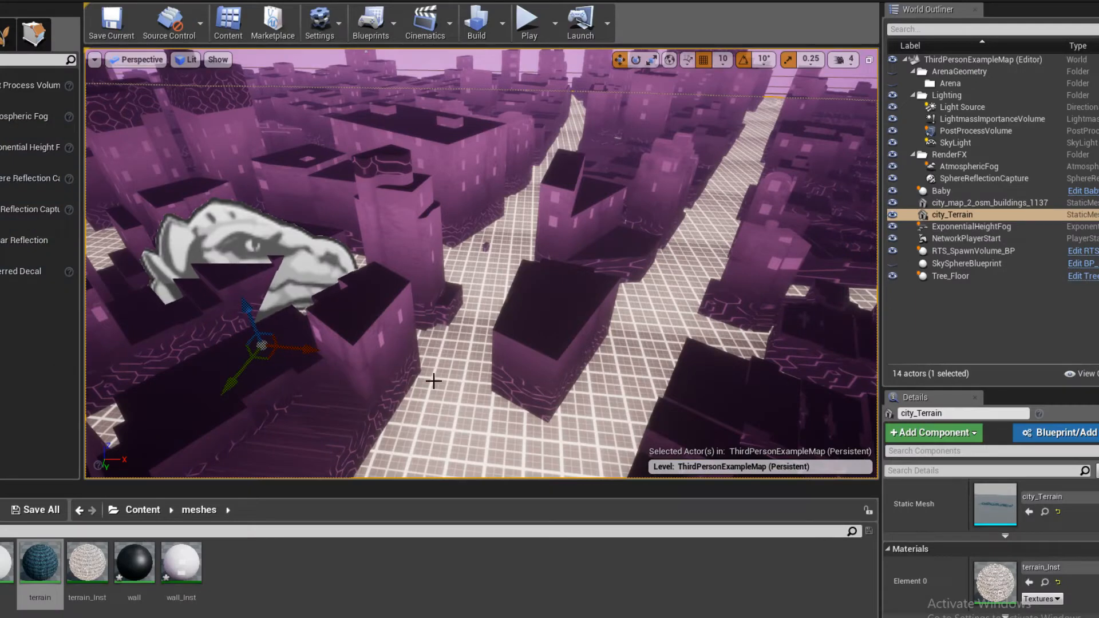
right_click_drag(433, 382, 469, 310)
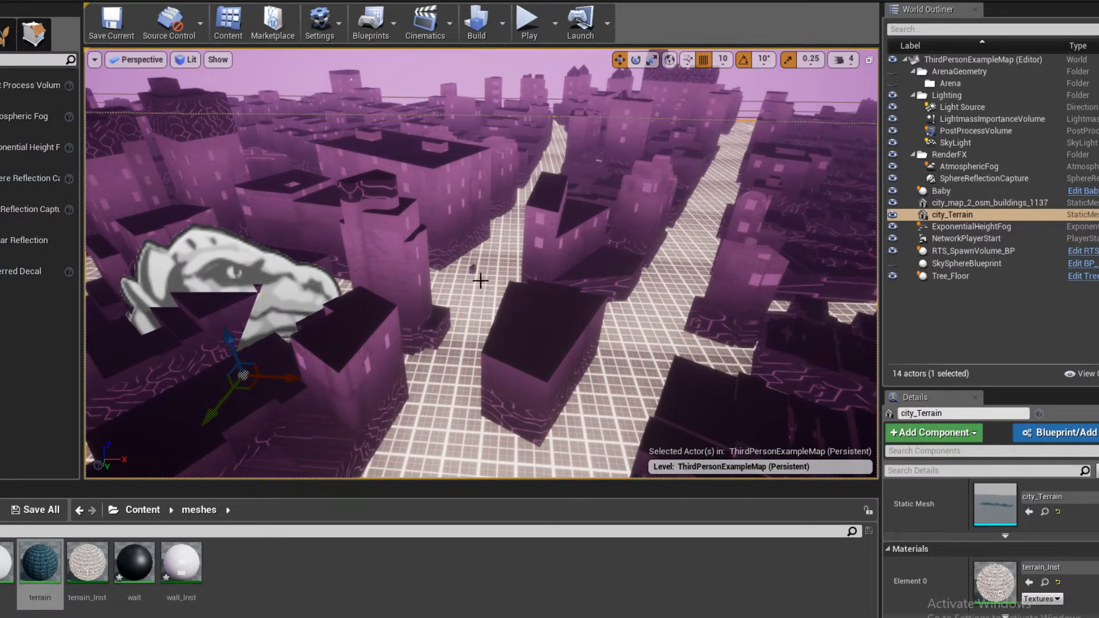
right_click_drag(476, 266, 465, 268)
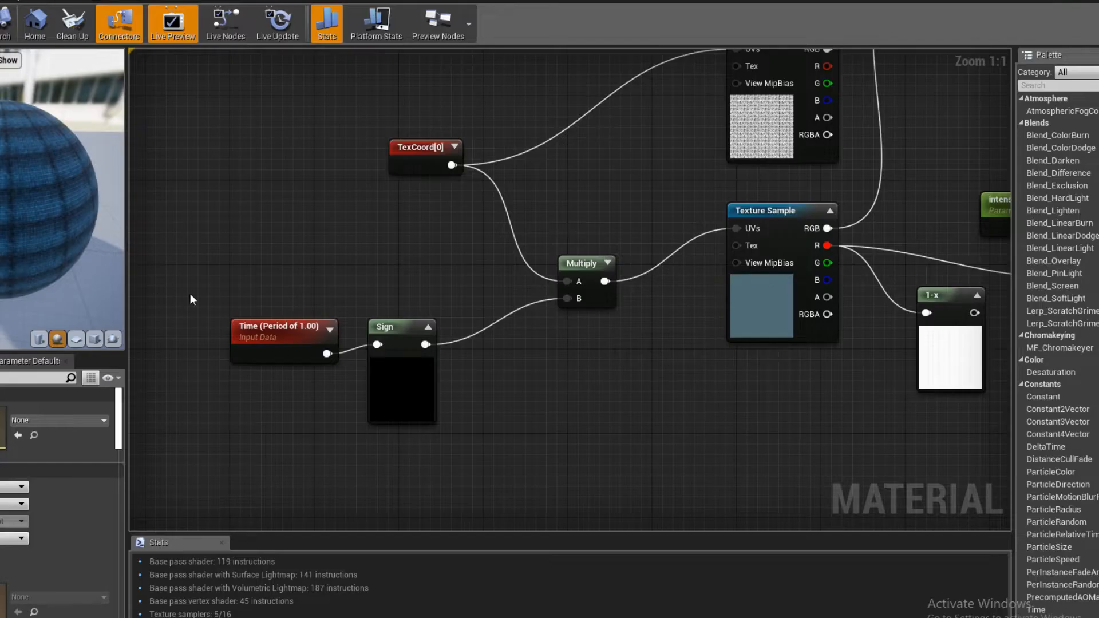
right_click_drag(188, 298, 262, 285)
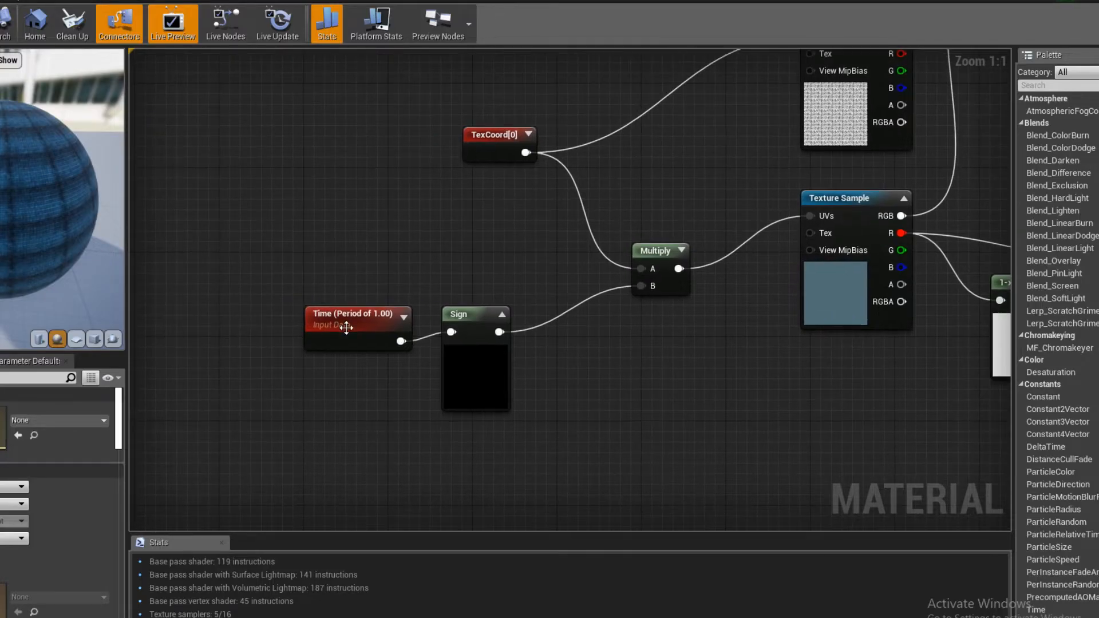
- Delete the Sign node and feed Time directly into input B of the Multiply node driving the lower Texture Sample's UVs
left_click_drag(343, 323, 327, 257)
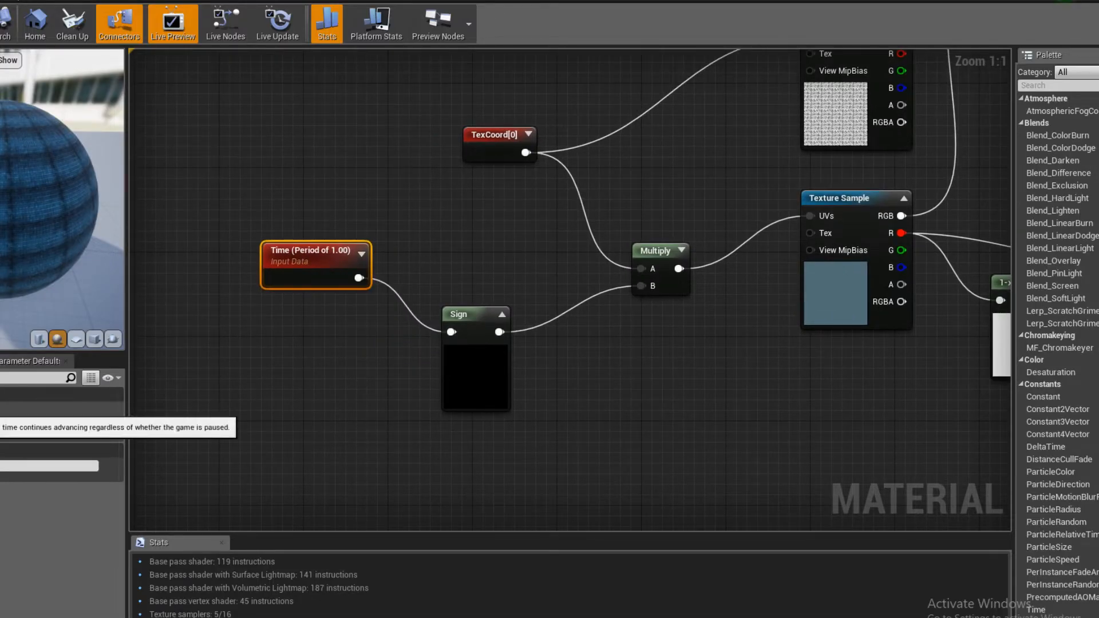
right_click_drag(465, 427, 309, 446)
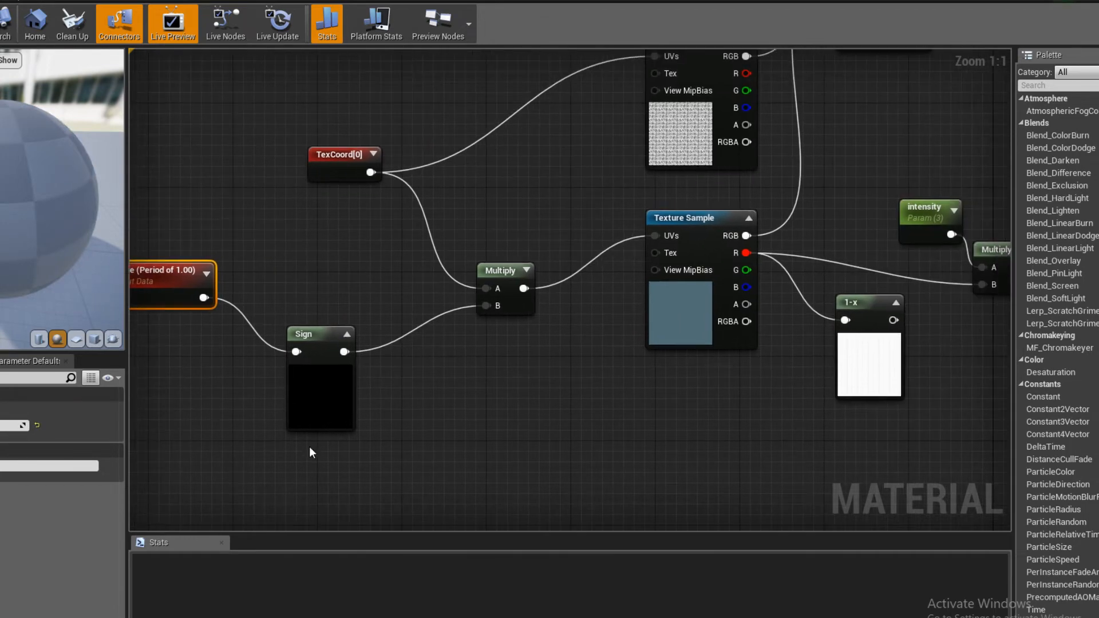
left_click_drag(293, 406, 386, 406)
key("Delete")
left_click_drag(184, 300, 486, 305)
right_click_drag(538, 369, 240, 471)
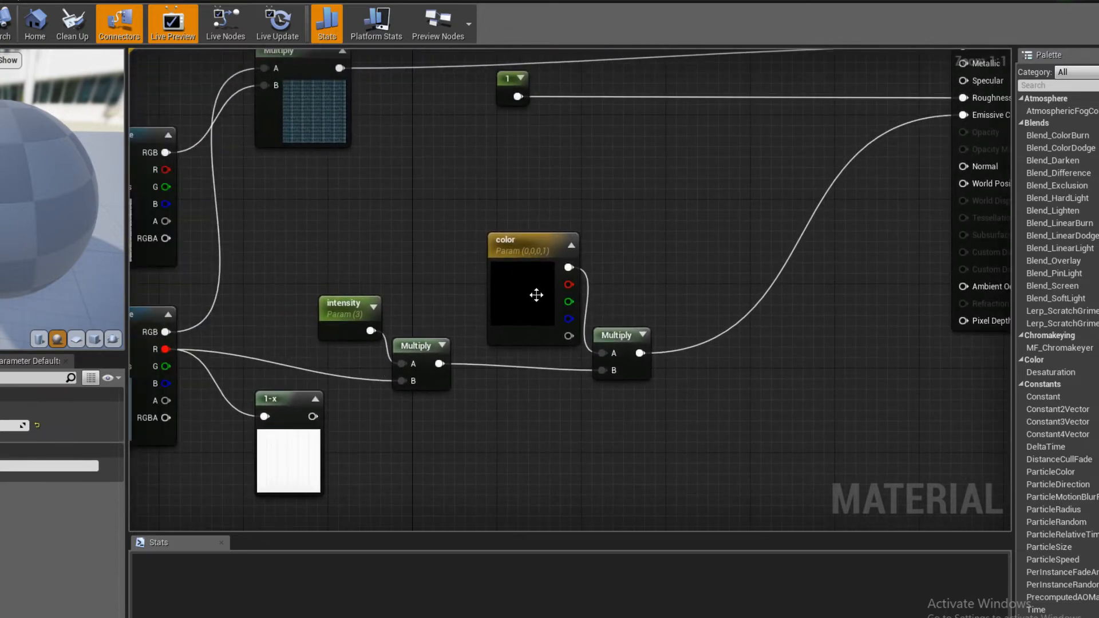
left_click_drag(537, 294, 461, 261)
right_click_drag(293, 270, 537, 221)
left_click(297, 334)
right_click_drag(295, 329, 616, 322)
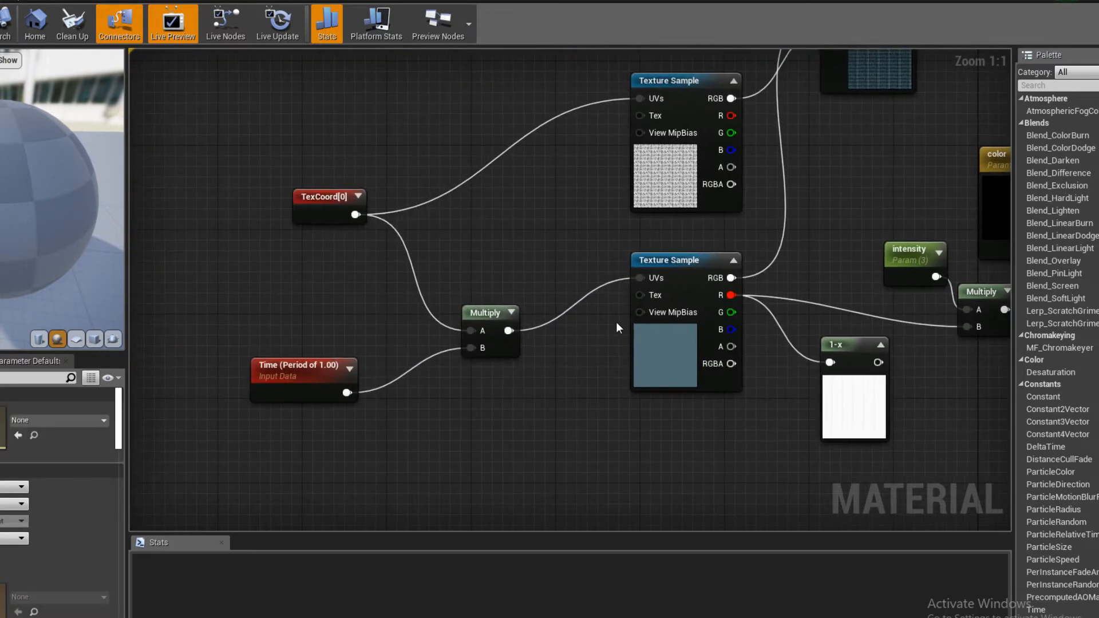
- Move the TexCoord, Time and Multiply nodes closer to the Texture Samples and save the material
left_click_drag(155, 510, 480, 229)
left_click_drag(483, 311, 559, 308)
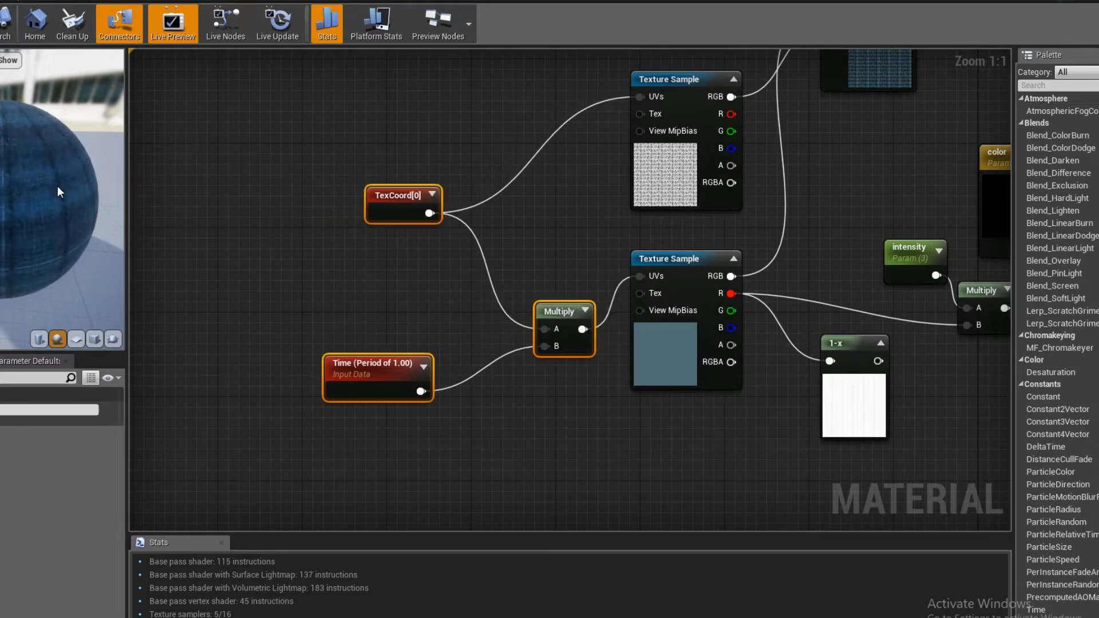
left_click_drag(58, 192, 52, 214)
scroll(25, 206, "up", 5)
scroll(24, 209, "down", 4)
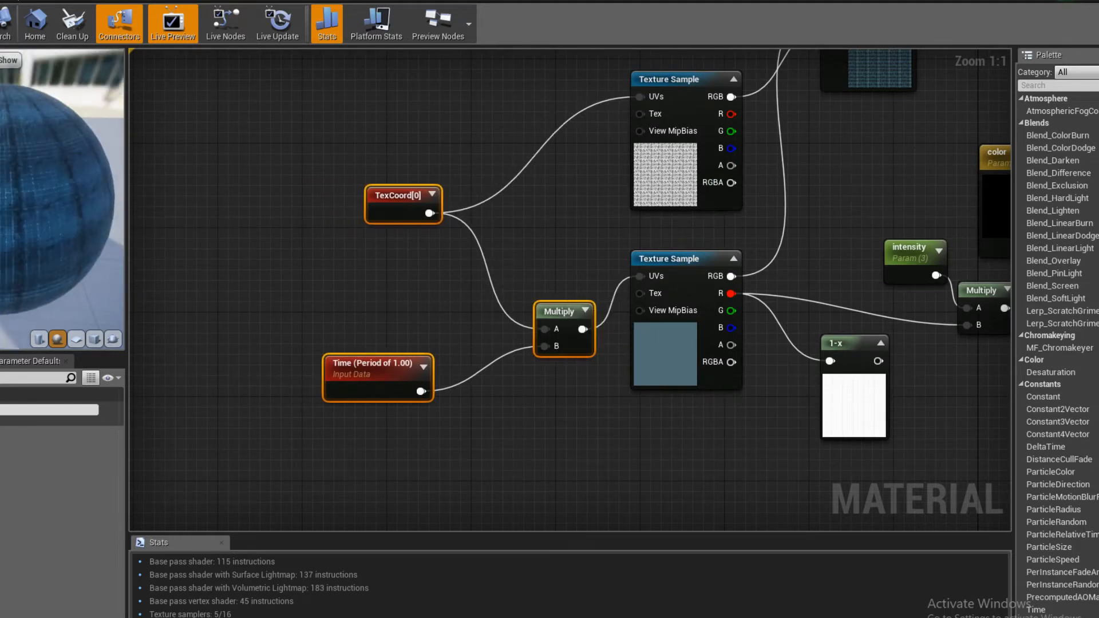
key("ctrl+s")
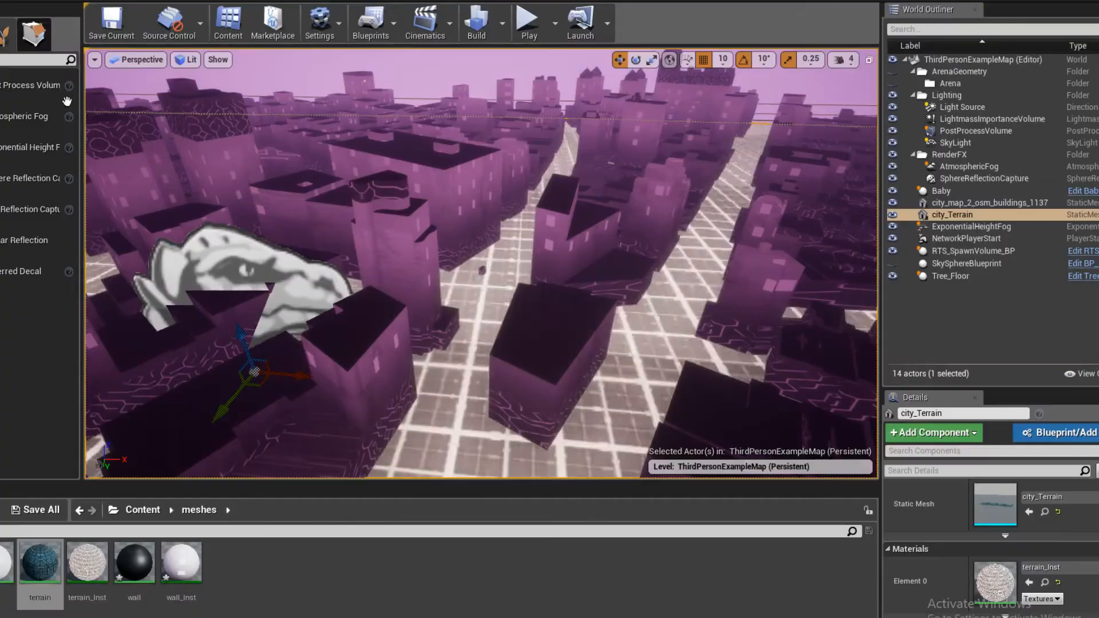
right_click_drag(458, 357, 458, 357)
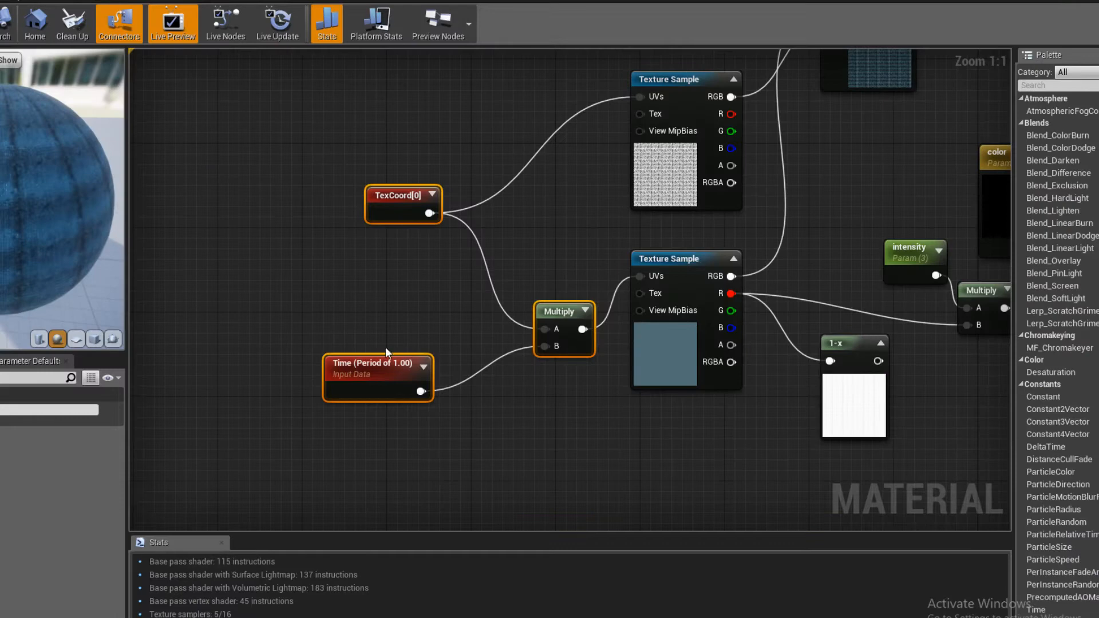
- Set the Time node's period to 0.1 and save the material
right_click_drag(386, 347, 404, 331)
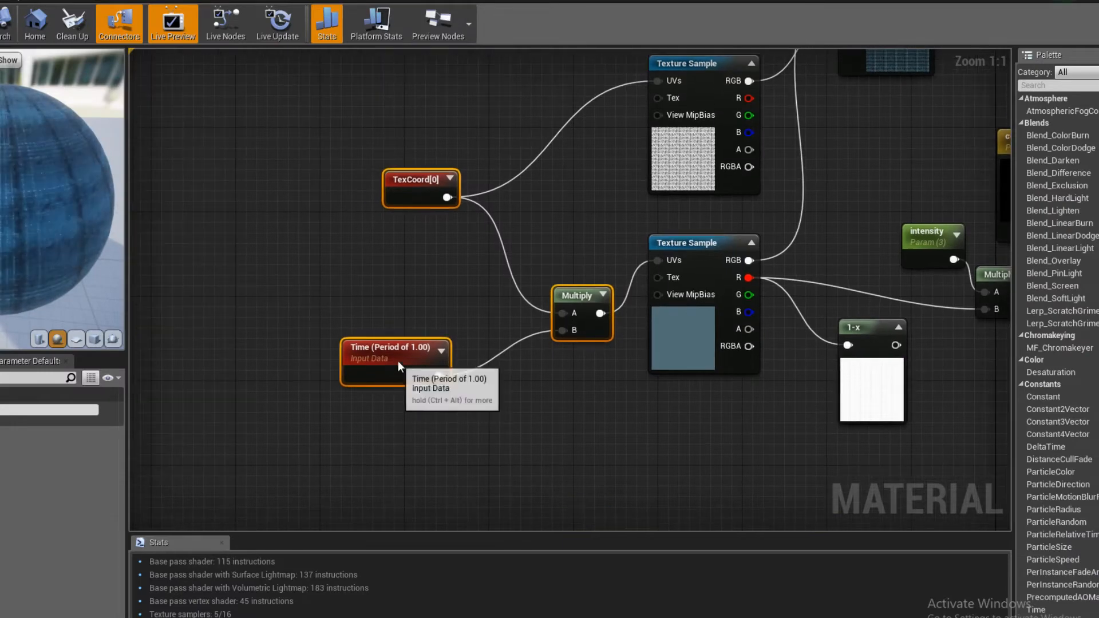
left_click_drag(397, 361, 410, 318)
left_click(417, 320)
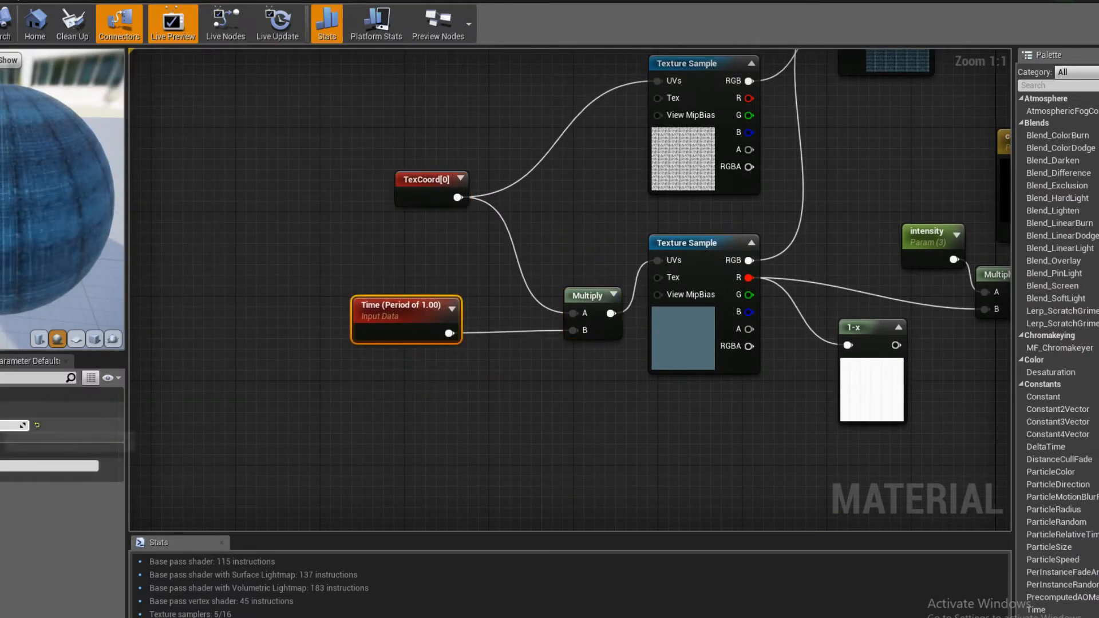
key("Return")
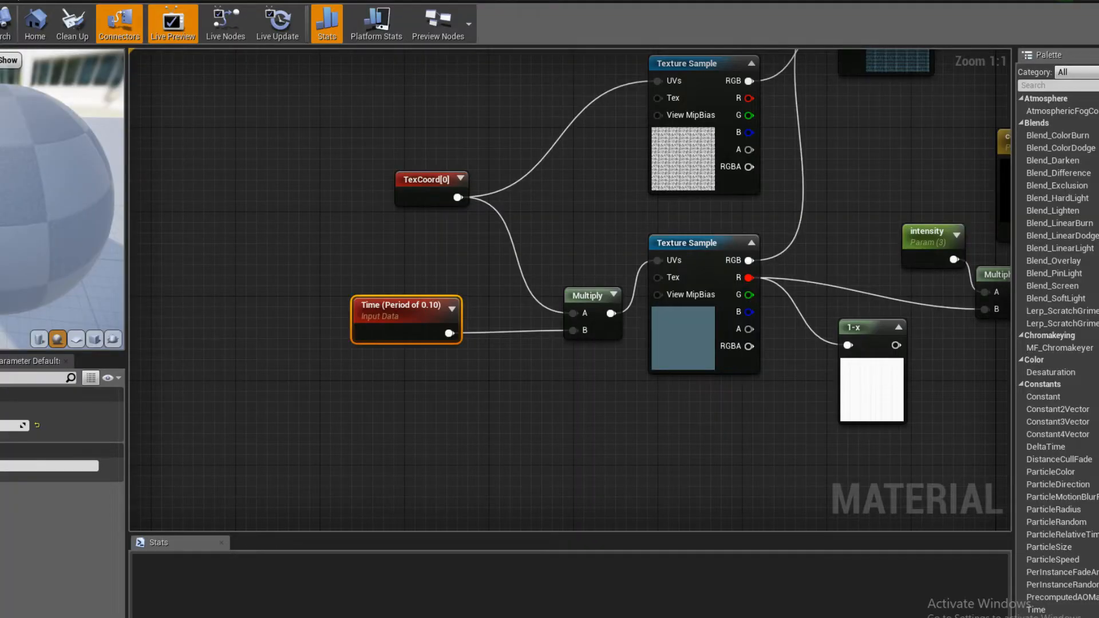
key("ctrl+s")
- Check the live chat again and inspect how the updated grid looks on the city terrain
left_click(21, 601)
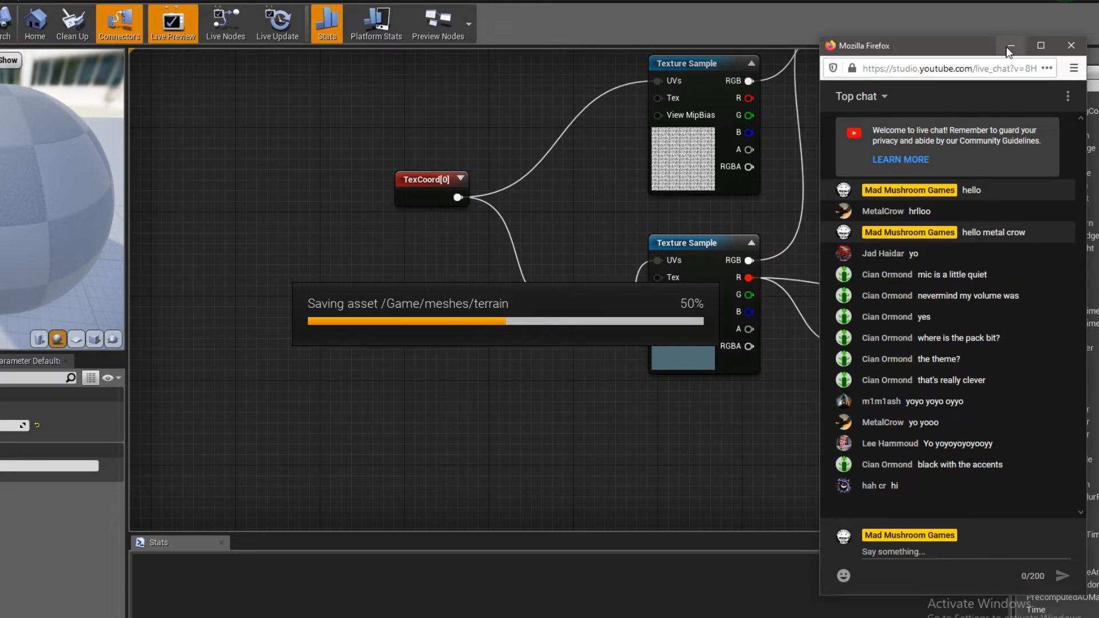
left_click(0, 617)
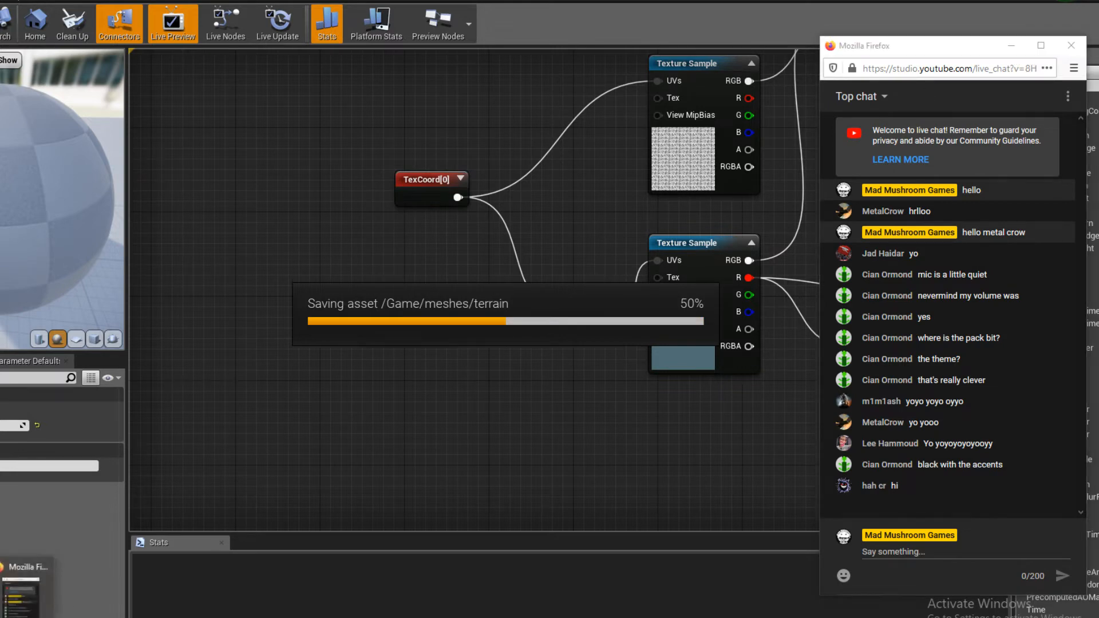
left_click(1, 595)
left_click(723, 11)
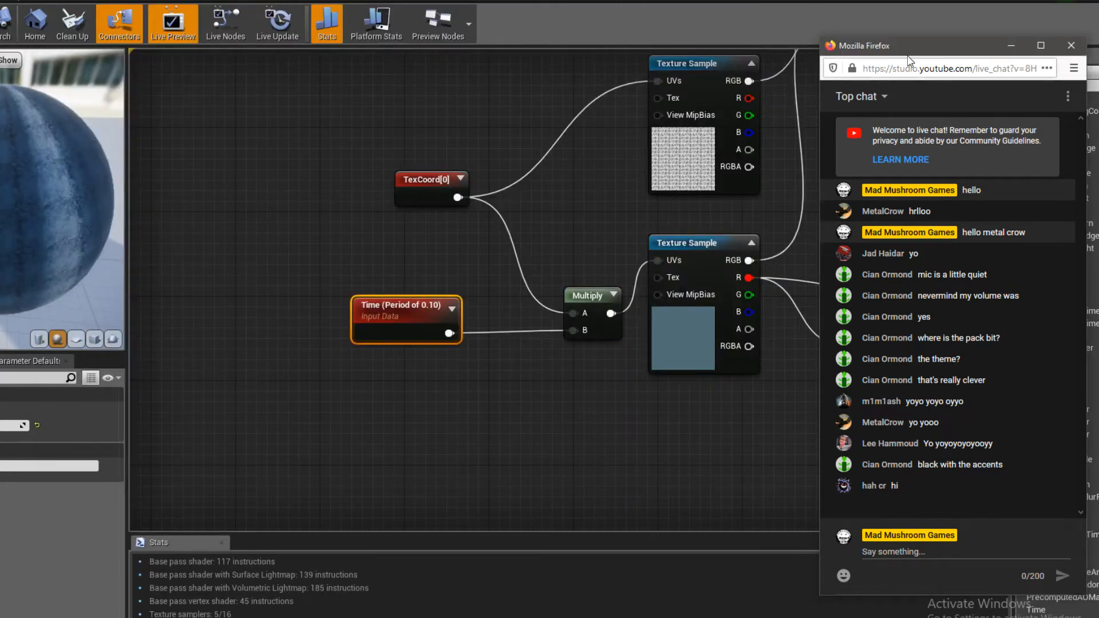
left_click(1010, 45)
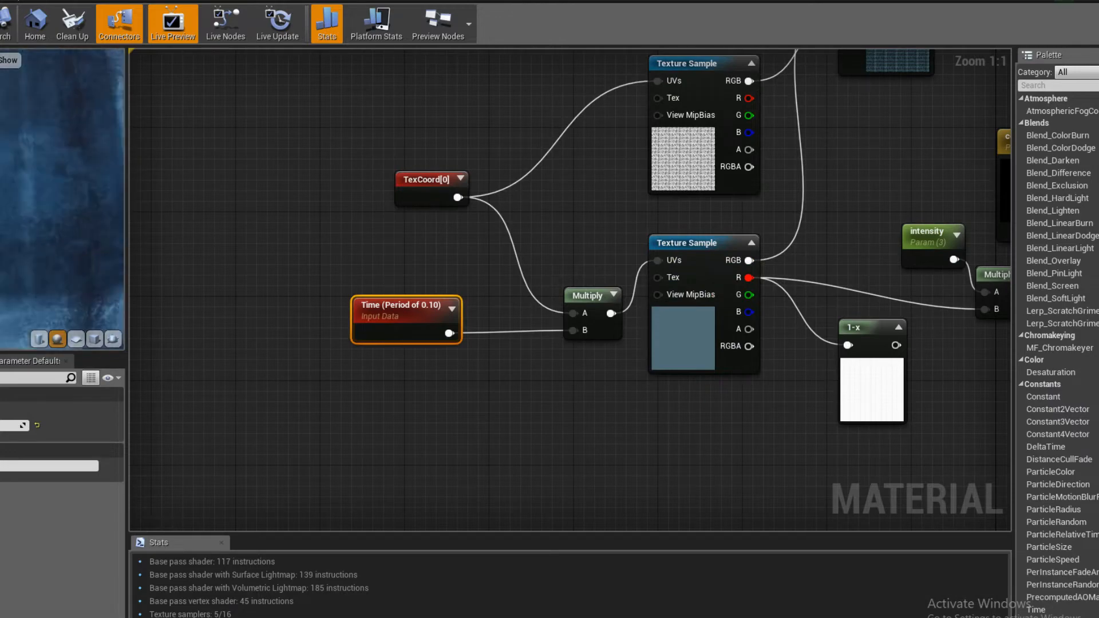
scroll(7, 178, "down", 5)
key("alt+Tab")
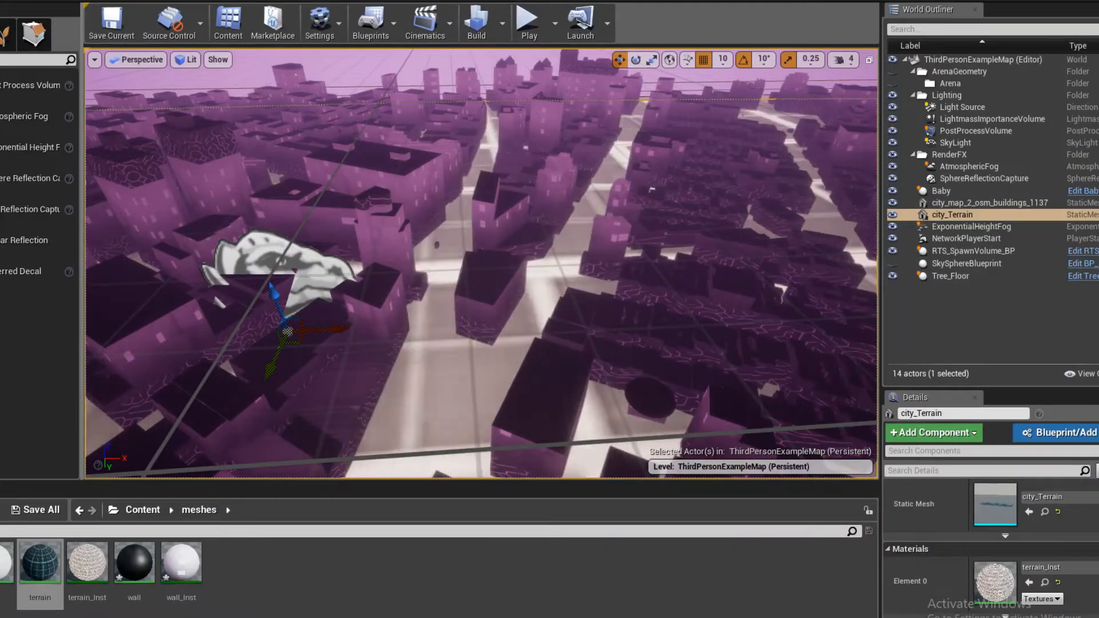
mouse_move(442, 365)
right_mouse_down()
mouse_move(427, 349)
mouse_move(441, 365)
right_mouse_up()
key("alt+Tab")
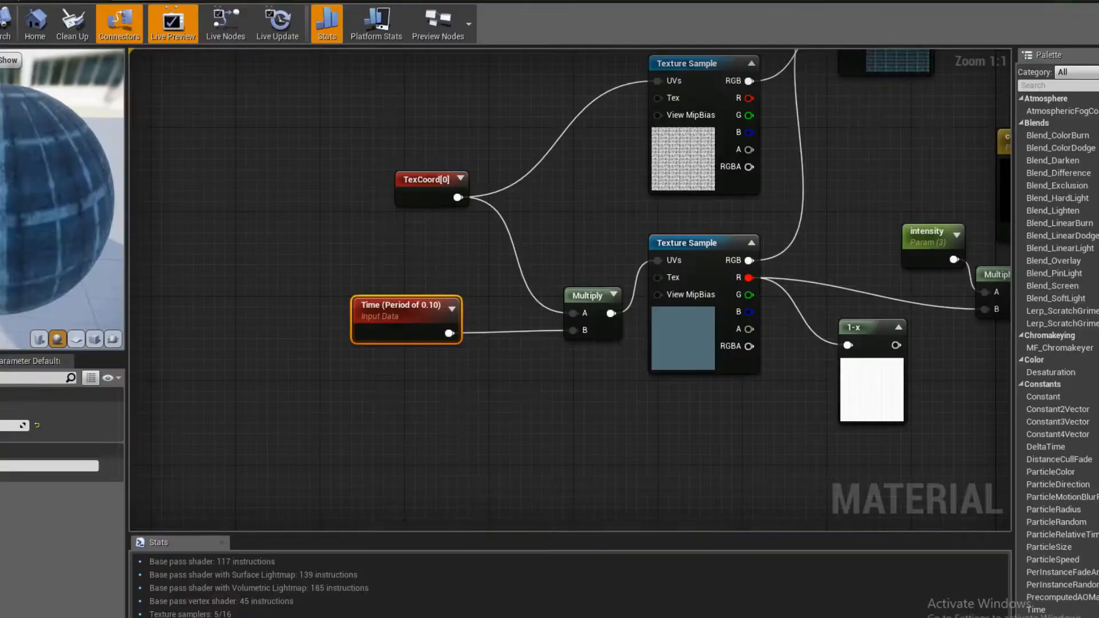
- Spread out the Time, TexCoord and Multiply nodes to leave more space before the Texture Samples
right_click_drag(444, 428, 477, 453)
left_click_drag(441, 363, 430, 436)
left_click(395, 334)
right_click_drag(417, 355, 473, 345)
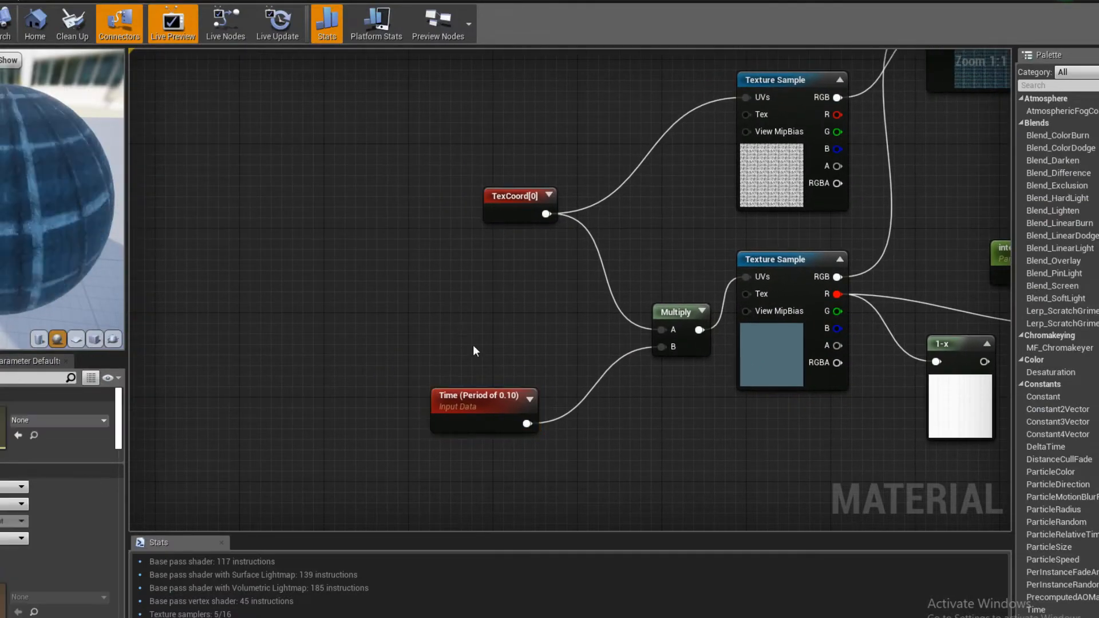
right_click_drag(555, 354, 489, 352)
left_click_drag(429, 207, 370, 196)
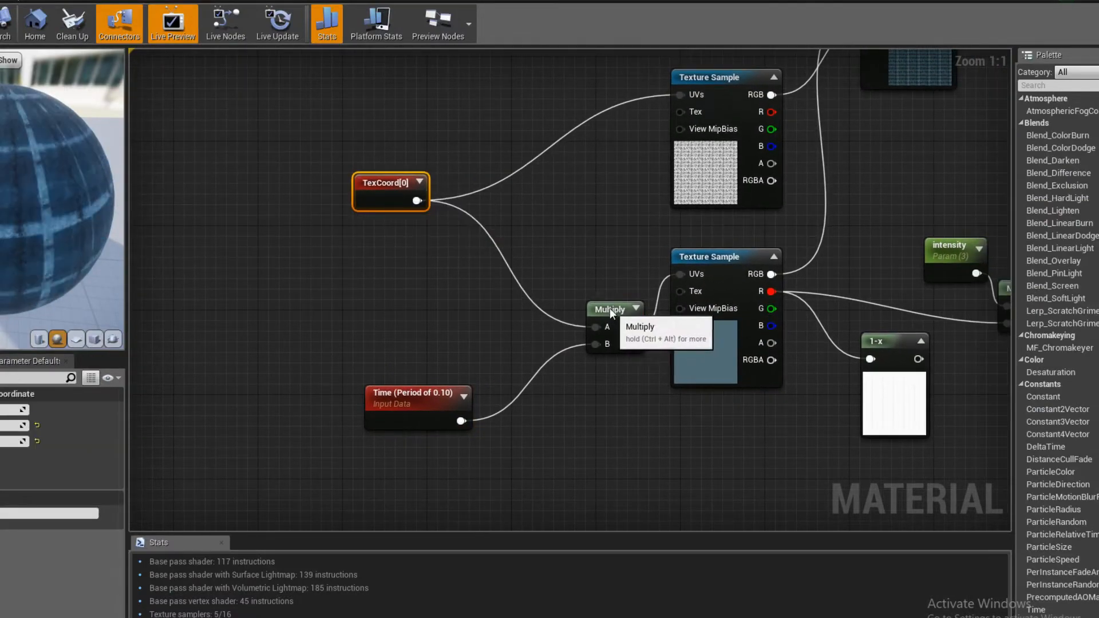
left_click_drag(610, 308, 555, 310)
right_click_drag(556, 311, 230, 344)
scroll(413, 365, "down", 2)
right_click_drag(138, 378, 509, 369)
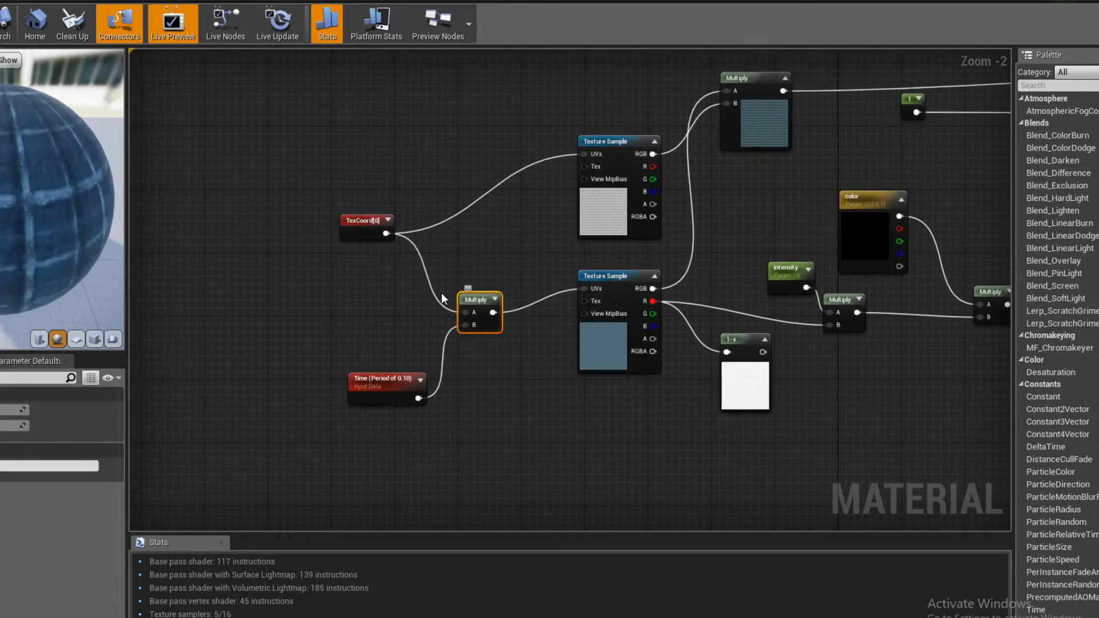
- Connect TexCoord directly to the lower Texture Sample's UVs and delete the Multiply node between TexCoord and Time
left_click_drag(383, 233, 582, 284)
right_click_drag(466, 285, 460, 276)
left_click_drag(364, 209, 583, 279)
right_click_drag(504, 381, 394, 371)
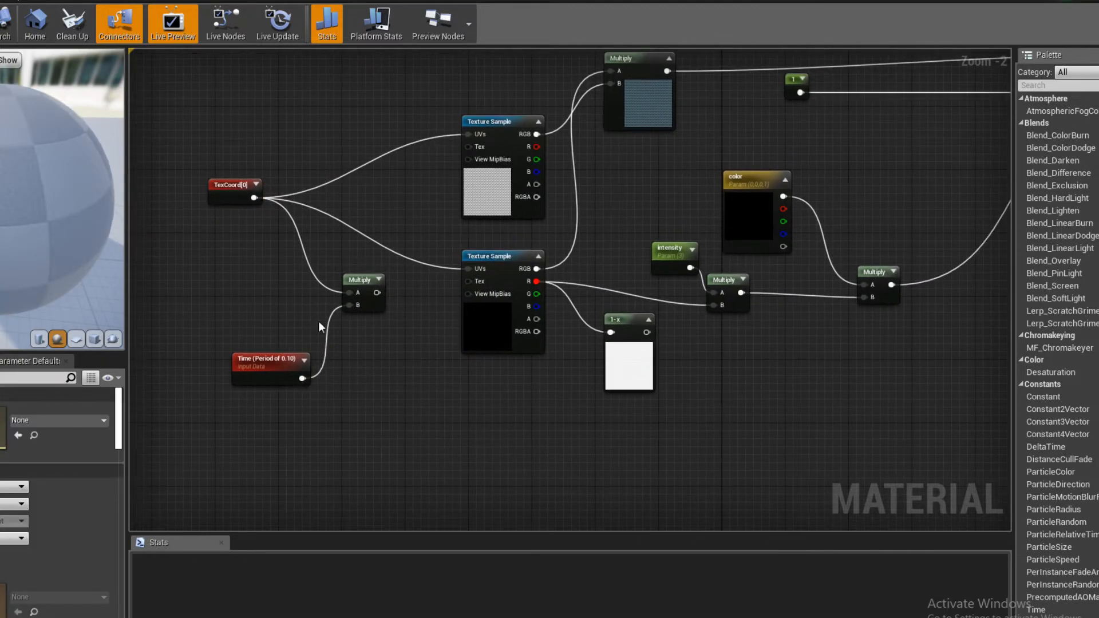
left_click(361, 279)
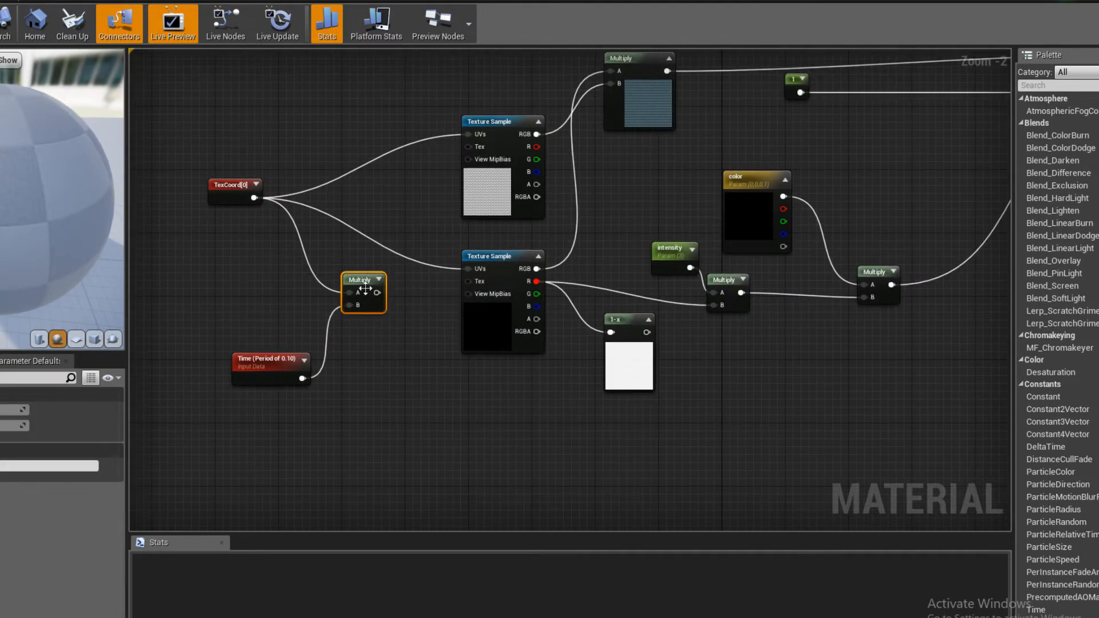
right_click_drag(353, 320, 365, 321)
key("Delete")
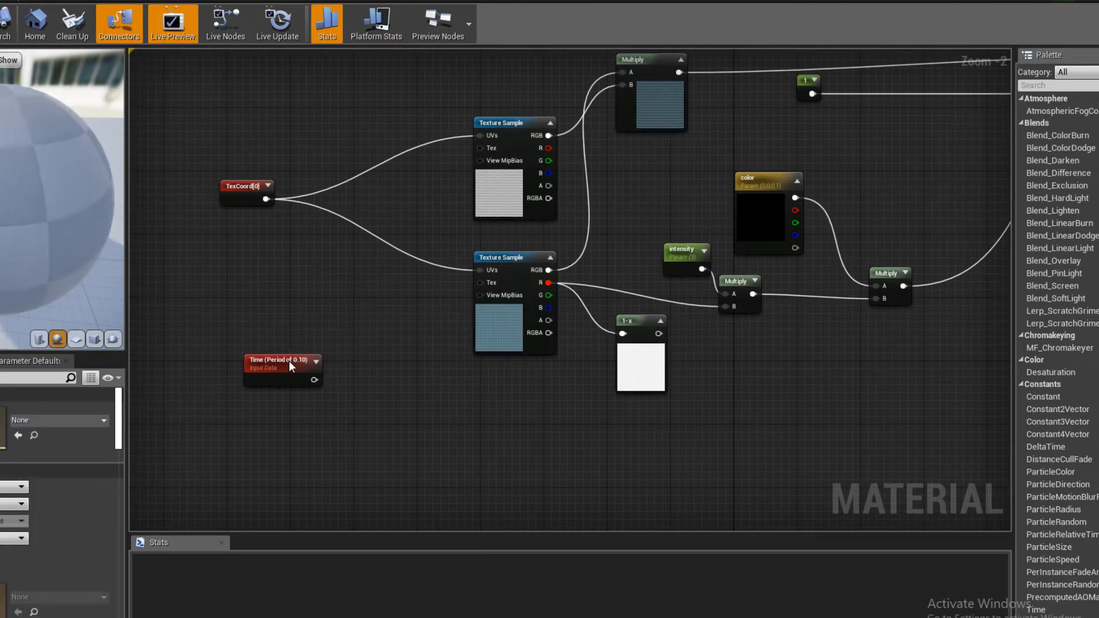
- Move the Time node beneath the Multiply node that feeds Emissive Color
left_click_drag(289, 361, 661, 433)
right_click_drag(729, 438, 300, 428)
left_click_drag(249, 425, 433, 329)
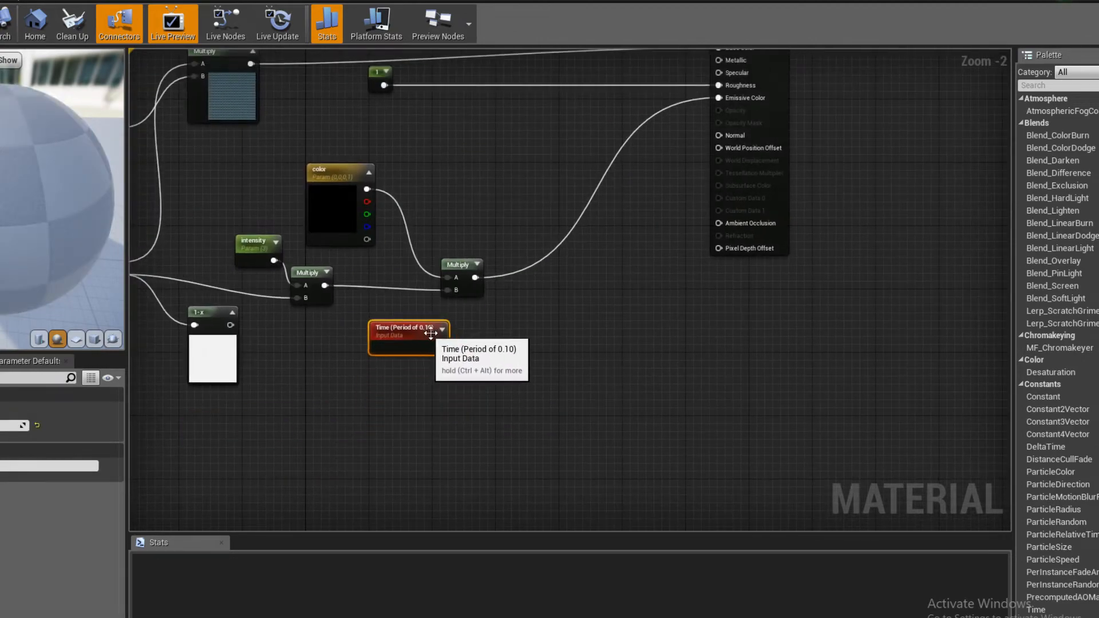
right_click_drag(563, 323, 560, 341)
- Create an Add node, feeding the emissive Multiply's output into A and Time into B
scroll(559, 345, "up", 3)
left_click(549, 300)
left_click_drag(464, 282, 554, 321)
left_click_drag(419, 377, 557, 338)
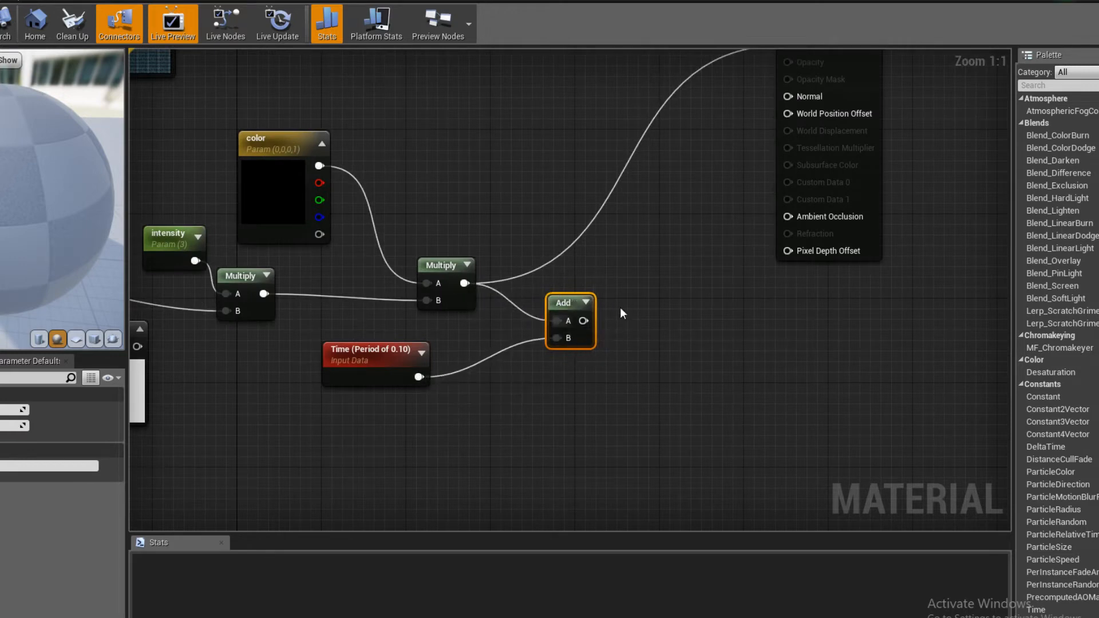
- Connect the Add node's output to Emissive Color, shift the Time node closer to it, and save the terrain material
right_click_drag(590, 321, 464, 440)
left_click_drag(464, 440, 668, 164)
right_click_drag(409, 280, 579, 191)
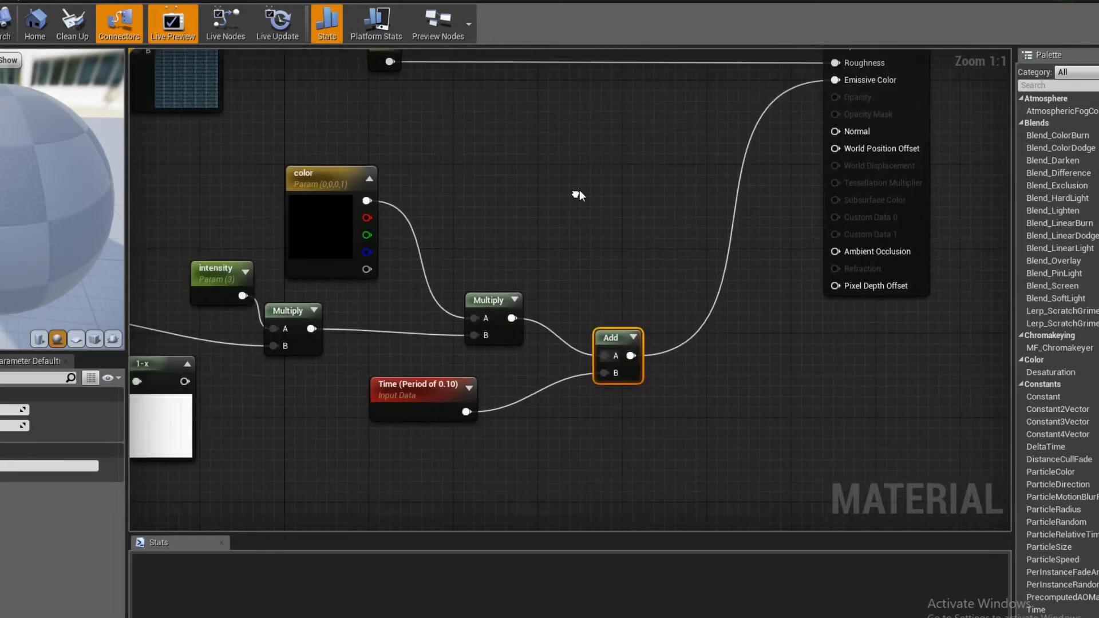
left_click_drag(425, 390, 456, 400)
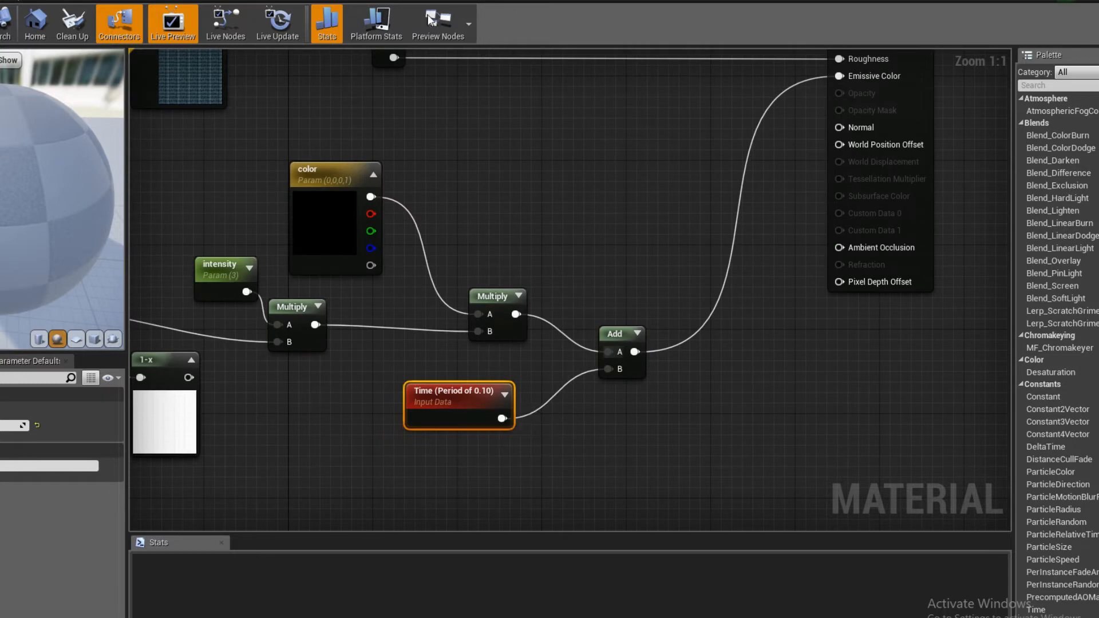
key("ctrl+s")
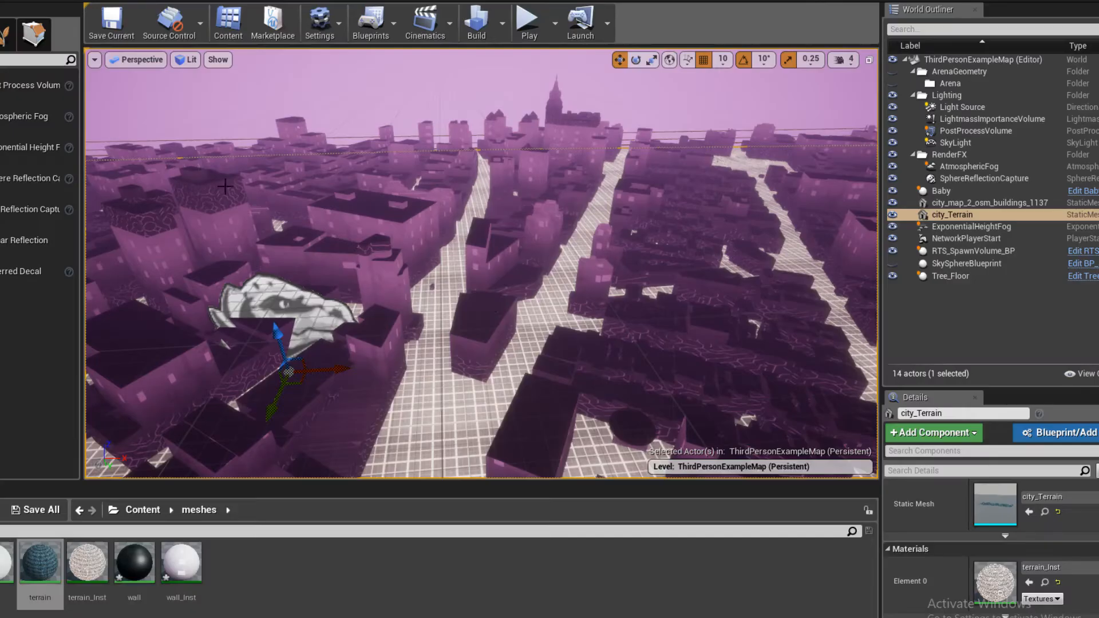
- Set the Time node's period to 0.01 and save the terrain material
mouse_move(492, 349)
right_mouse_down()
mouse_move(498, 407)
mouse_move(532, 366)
mouse_move(520, 363)
mouse_move(520, 385)
mouse_move(496, 398)
mouse_move(474, 375)
mouse_move(478, 363)
right_mouse_up()
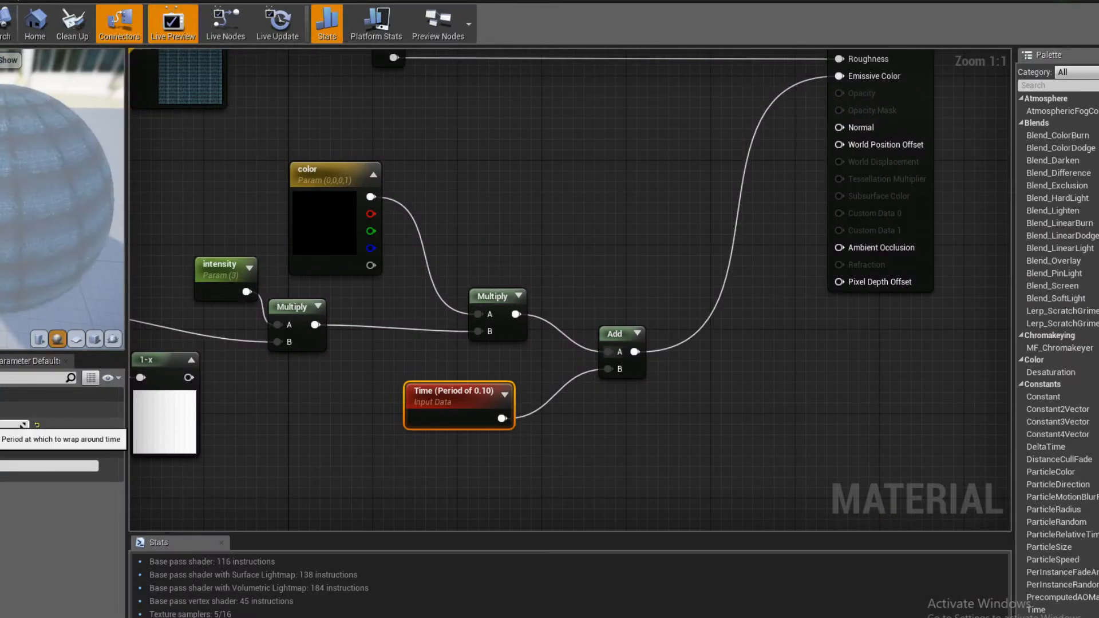
type("0.01")
key("Return")
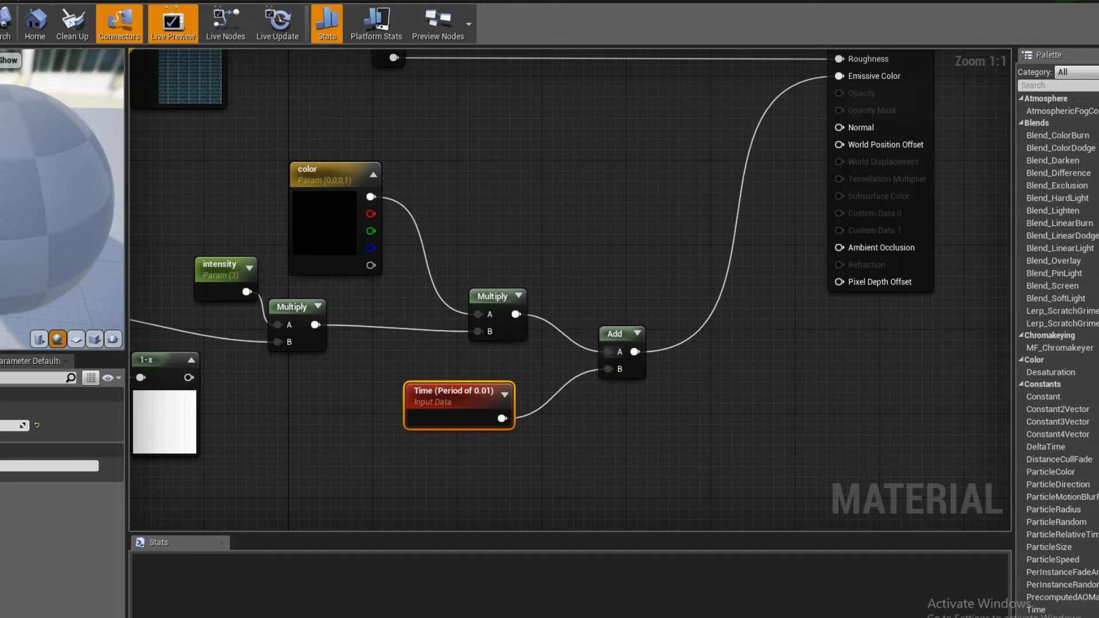
key("ctrl+s")
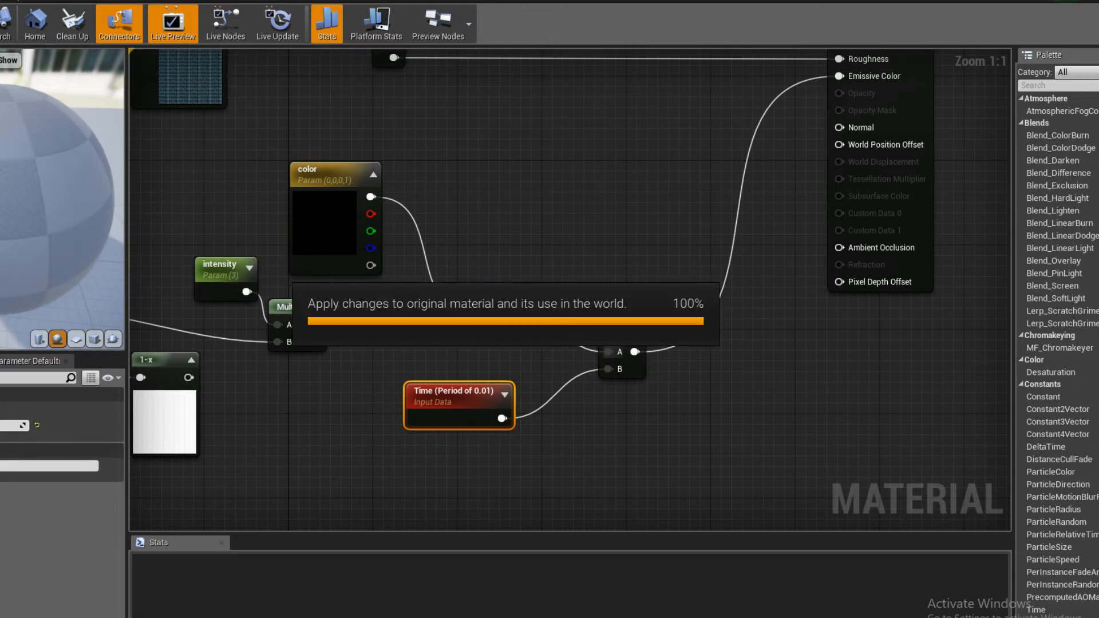
- Check the stream's live chat in Firefox and return to the Unreal level
left_click(28, 590)
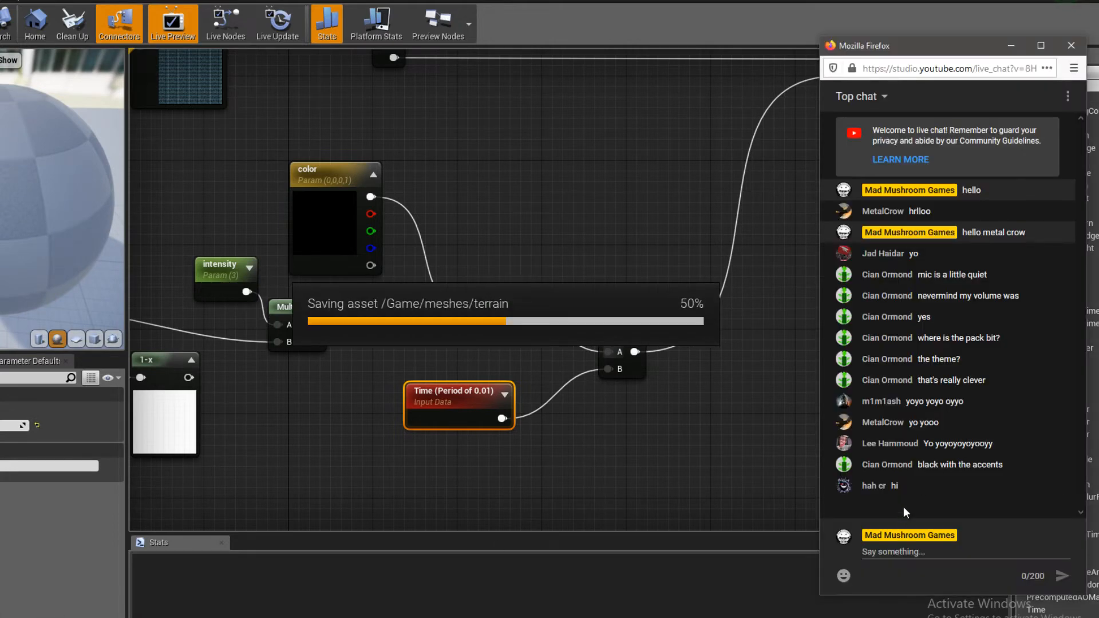
left_click(1013, 47)
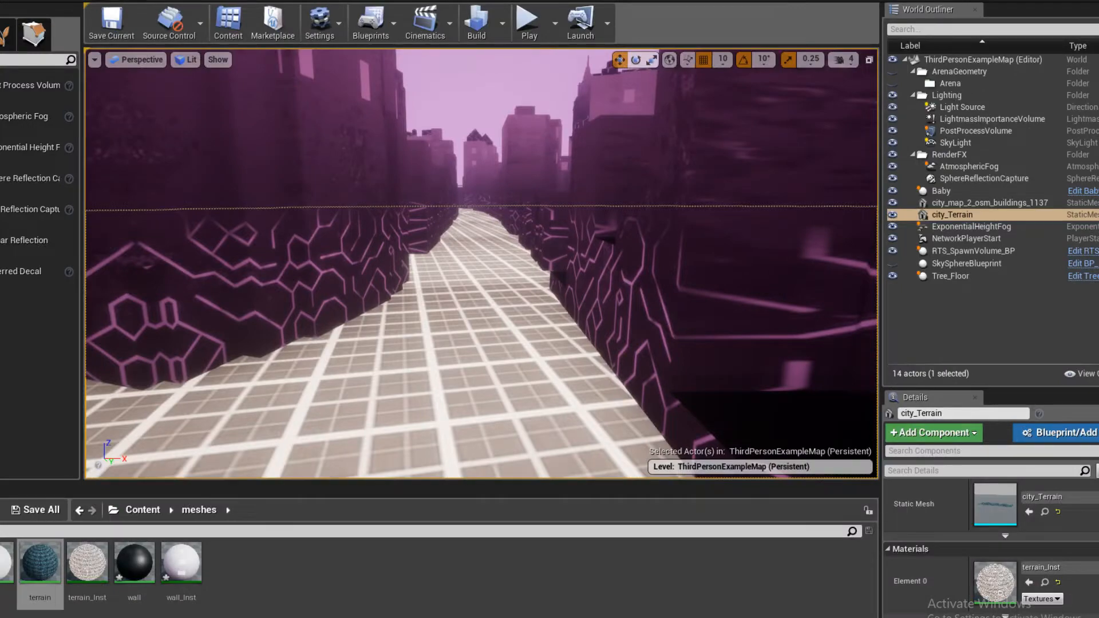
- Fly through the streets and over the rooftops to examine the terrain grid and the buildings' surfaces
right_click_drag(515, 317, 515, 361)
scroll(515, 318, "up", 3)
scroll(522, 321, "down", 5)
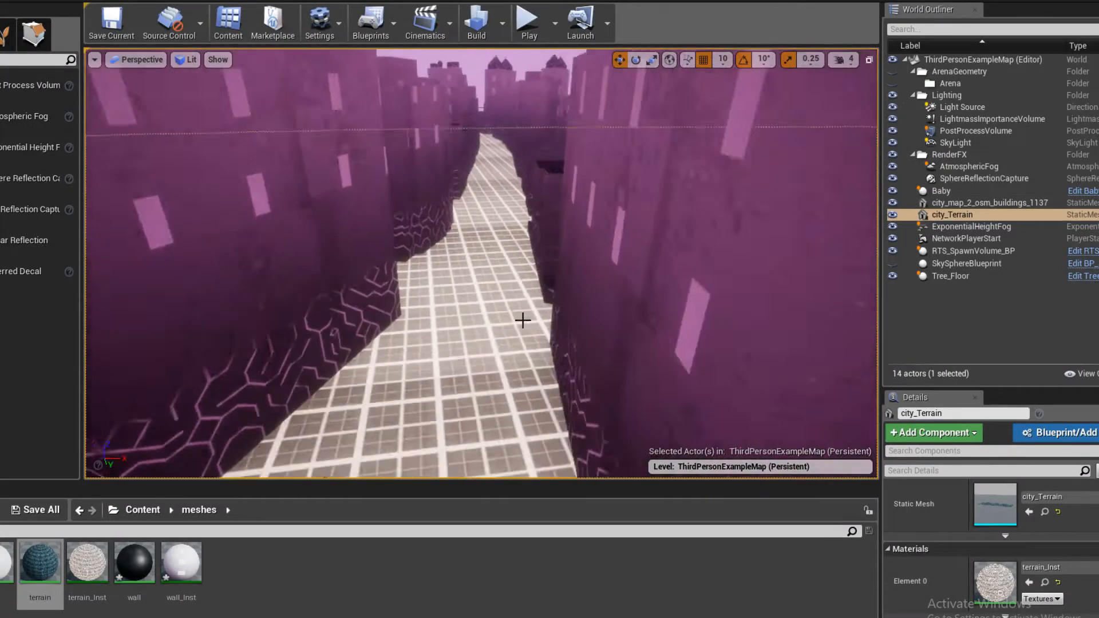
scroll(522, 321, "down", 6)
right_click_drag(481, 248, 435, 213)
scroll(472, 271, "up", 7)
key("w")
key("s")
key("w")
key("s")
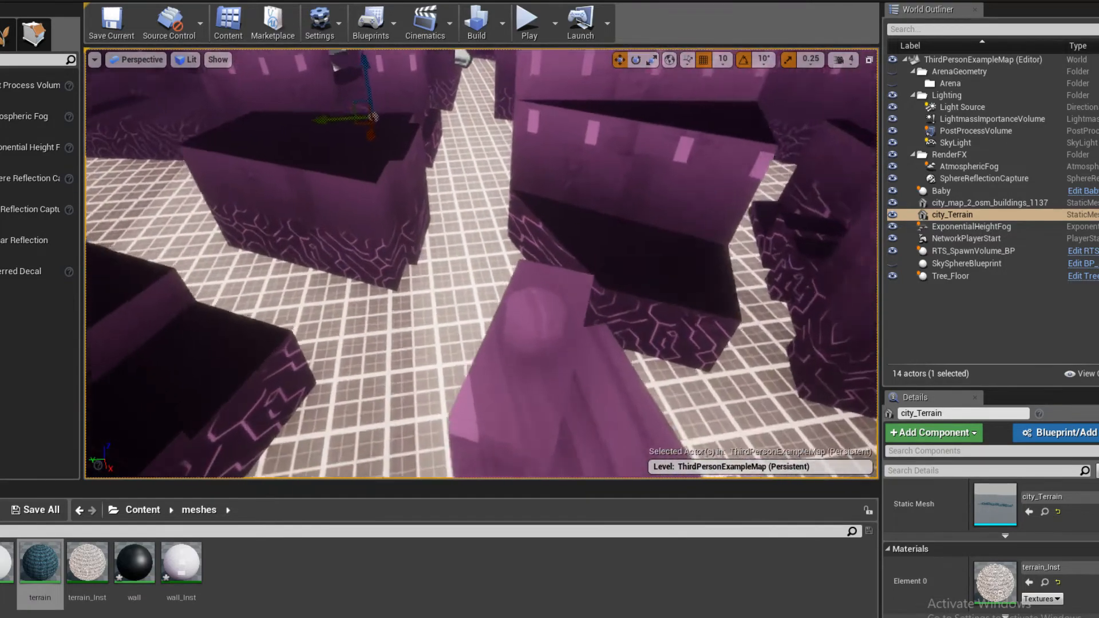
right_click_drag(498, 280, 498, 280)
key("w")
right_click_drag(537, 248, 506, 242)
key("s")
key("w")
key("w")
key("s")
key("w")
key("w")
key("s")
- Select the city buildings mesh and open the roof material assigned to its Element 0
key("w")
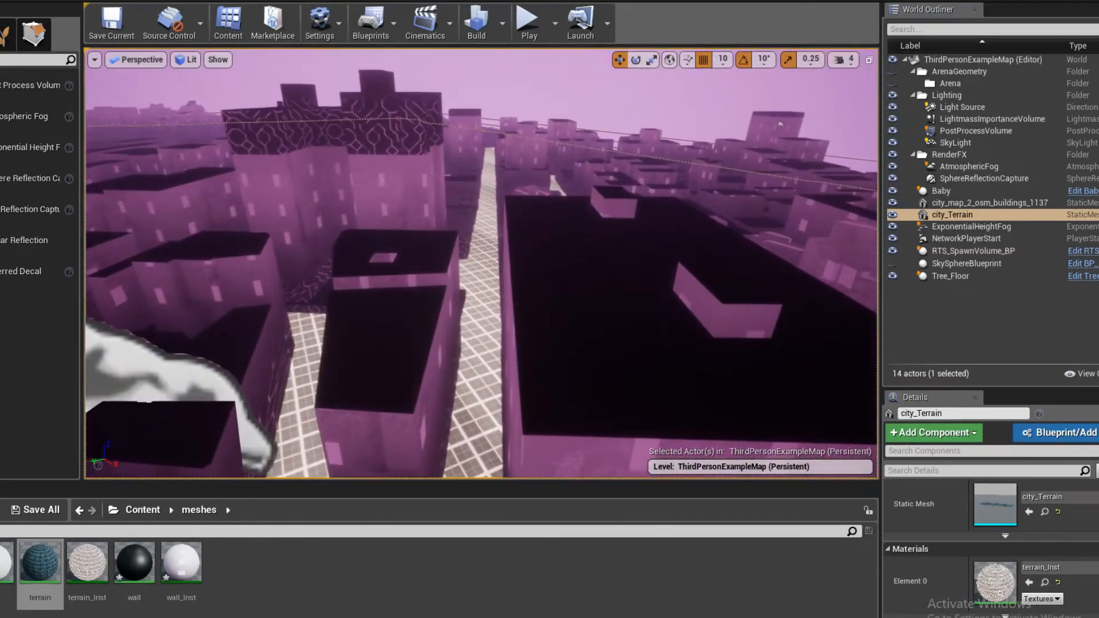
left_click(439, 321)
key("a")
right_click_drag(439, 320, 372, 309)
key("w")
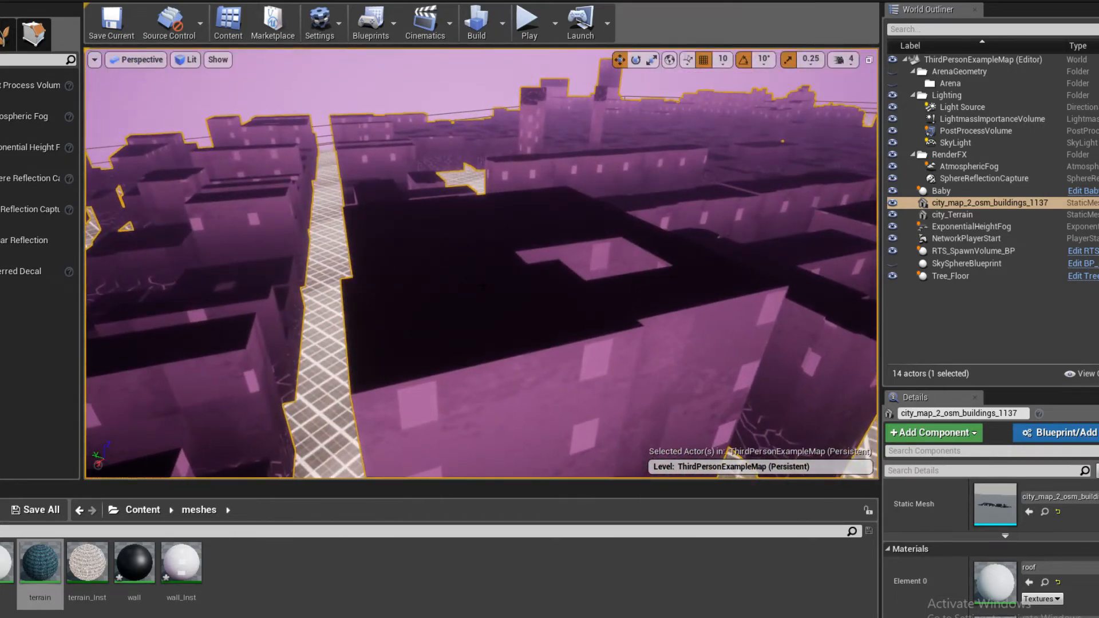
scroll(1015, 585, "down", 3)
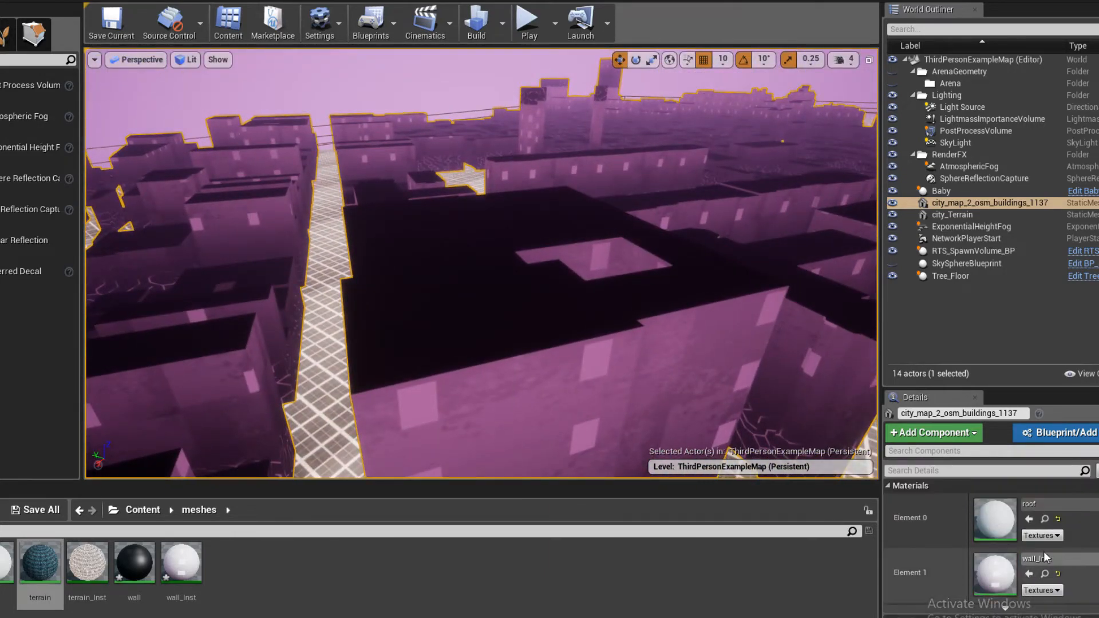
left_click(1045, 519)
double_click(2, 566)
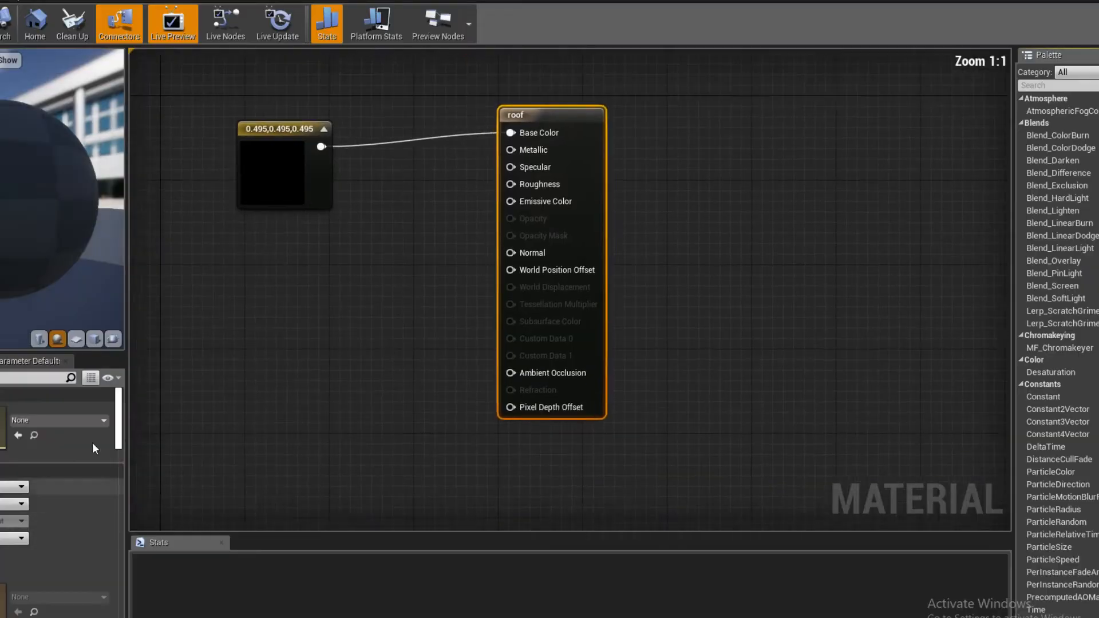
- Delete the constant colour node that feeds the roof material's Base Color
right_click_drag(344, 282, 492, 346)
left_click_drag(432, 263, 349, 247)
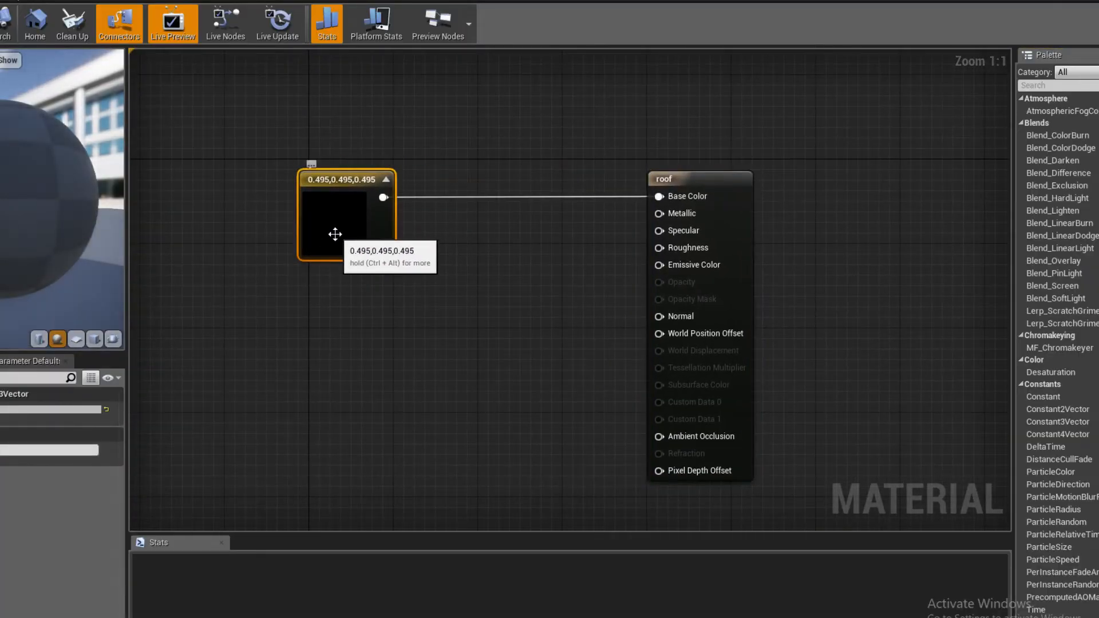
key("Delete")
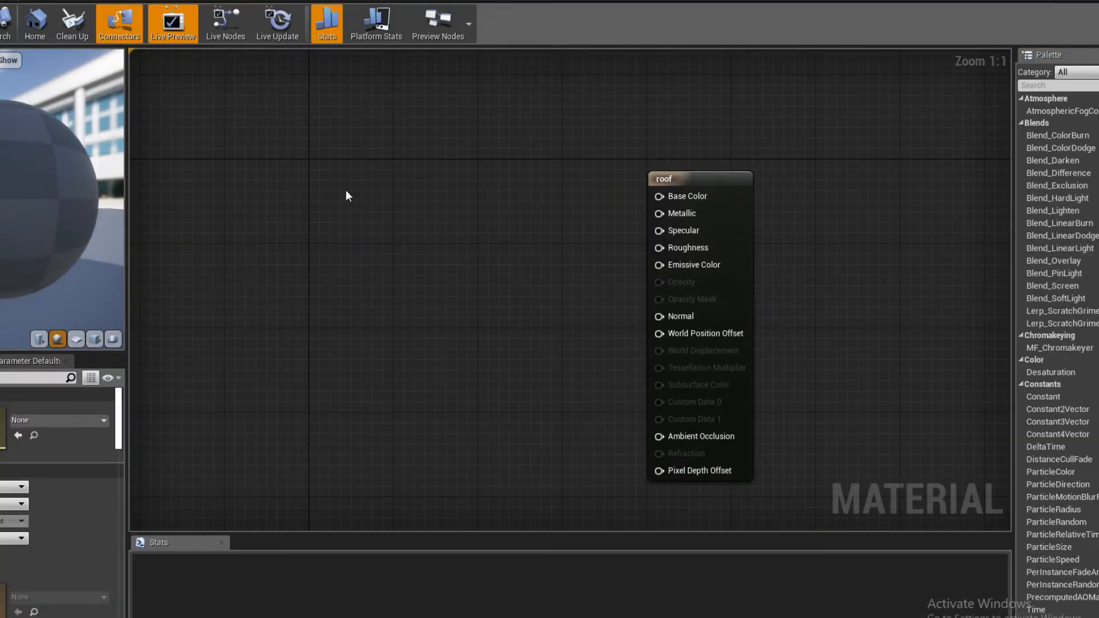
- Add a Constant3Vector and a Multiply node, feeding the colour into A and the Multiply's output into Base Color
left_click(323, 141)
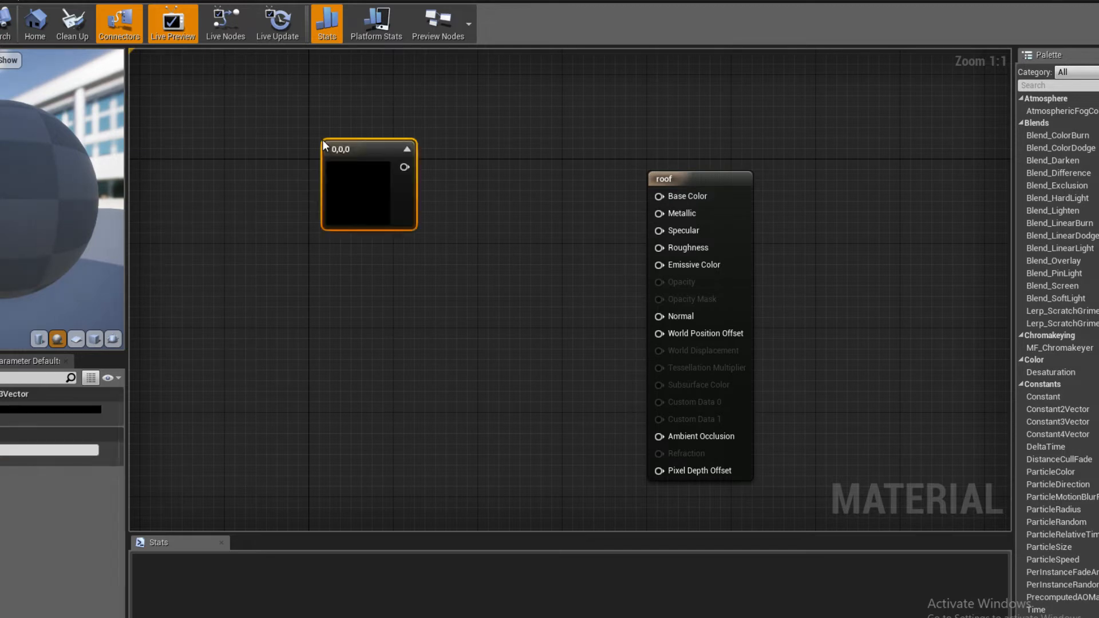
left_click(326, 276)
left_click(435, 218)
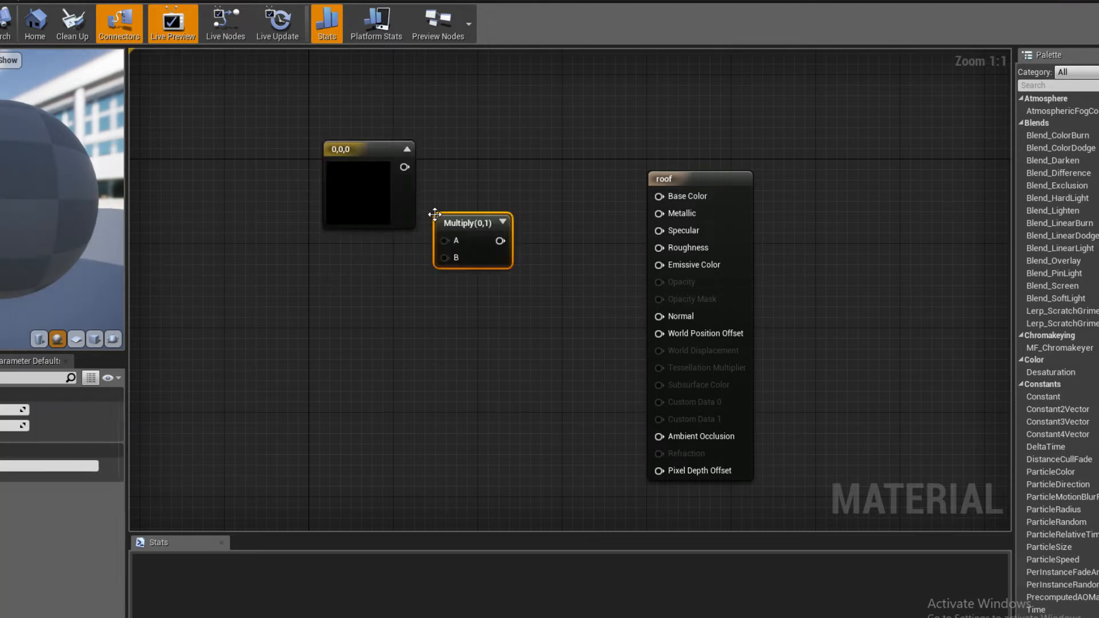
left_click(312, 277)
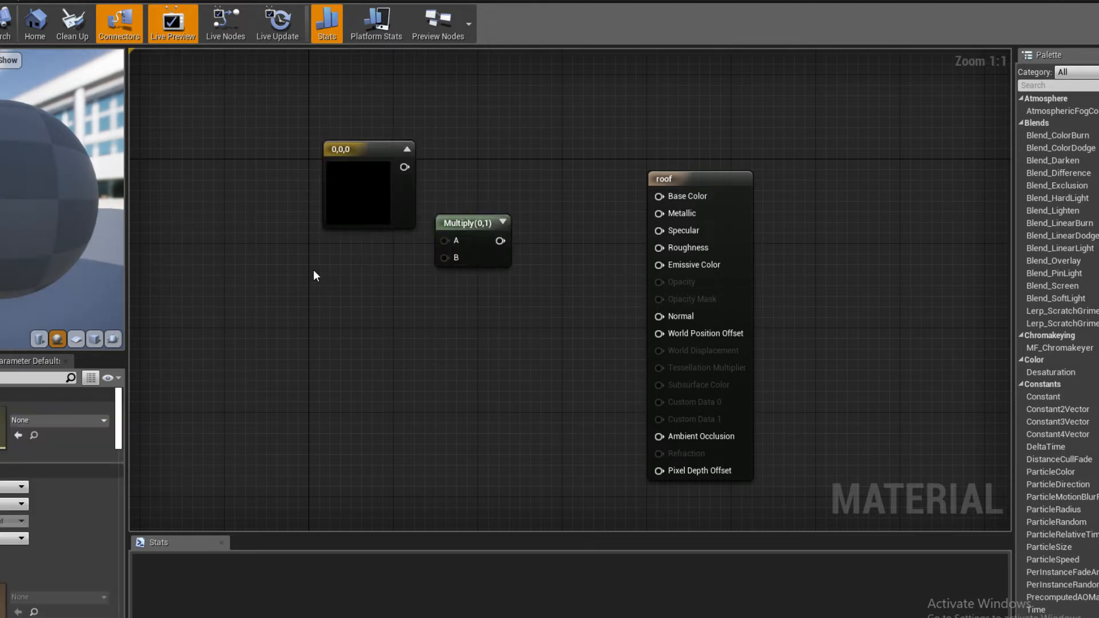
left_click_drag(471, 226, 493, 227)
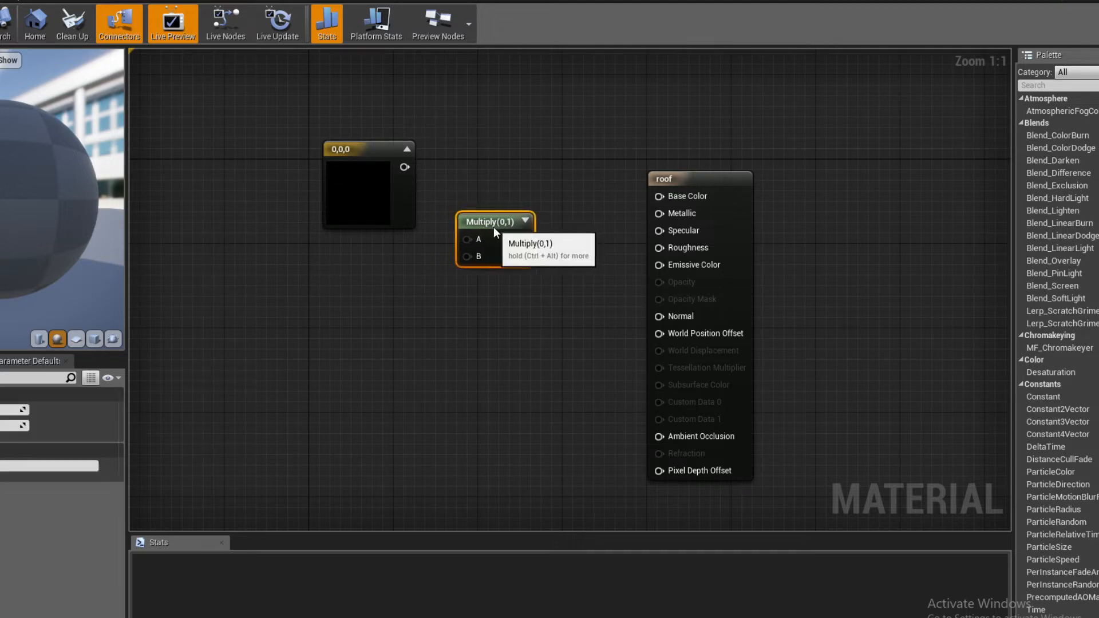
left_click(375, 286)
left_click_drag(357, 182, 345, 162)
right_click_drag(338, 243, 286, 270)
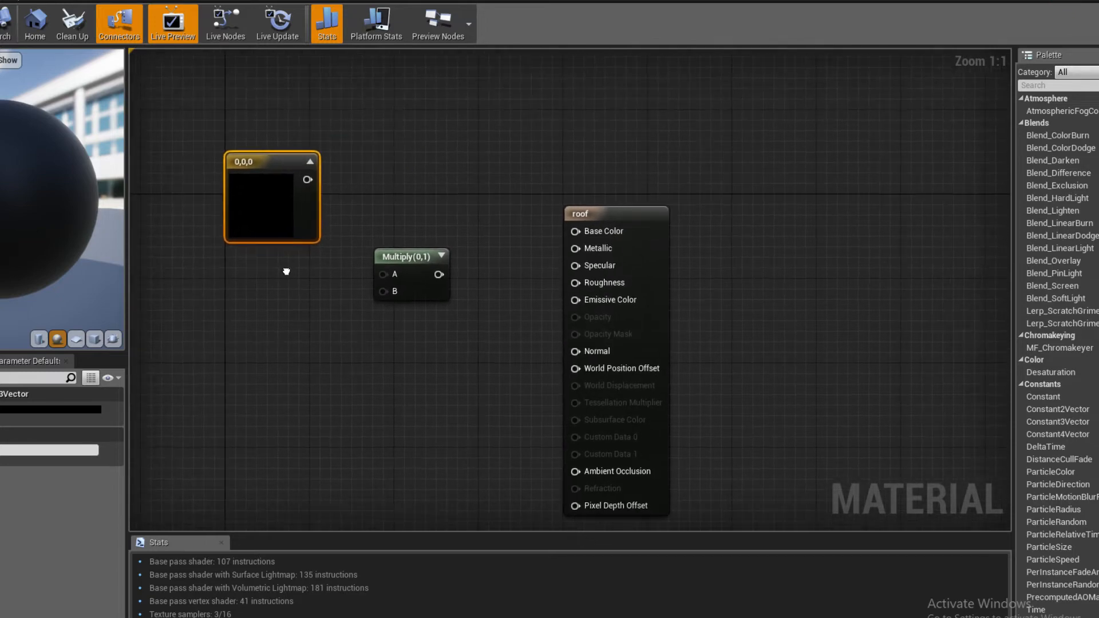
left_click_drag(393, 256, 575, 229)
- Convert the Constant3Vector to a parameter named color
right_click(271, 206)
left_click(320, 216)
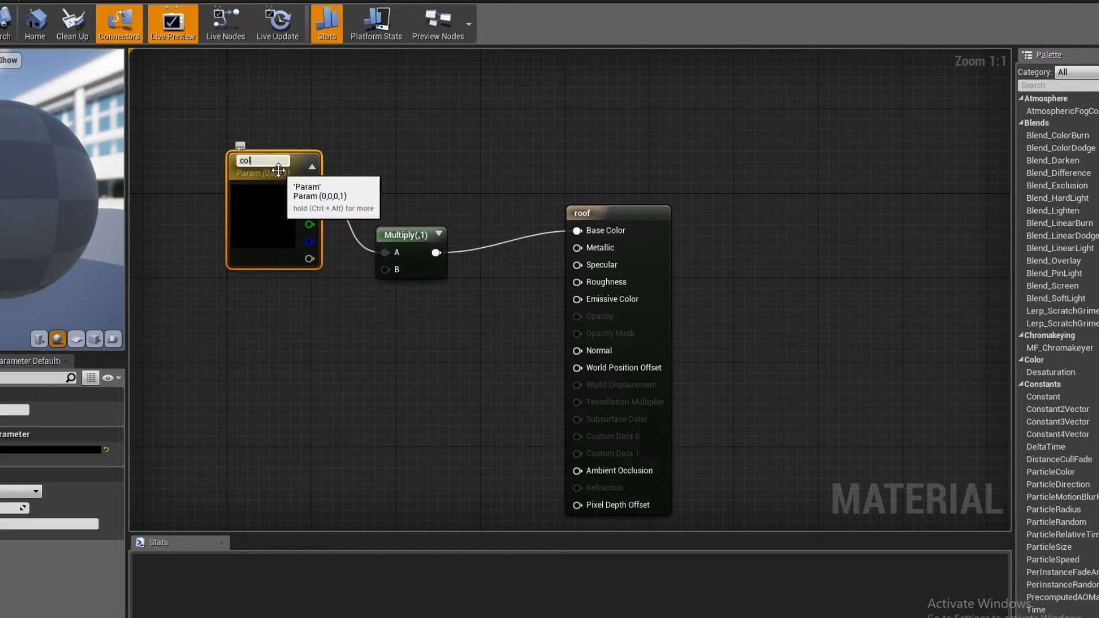
type("color")
key("Return")
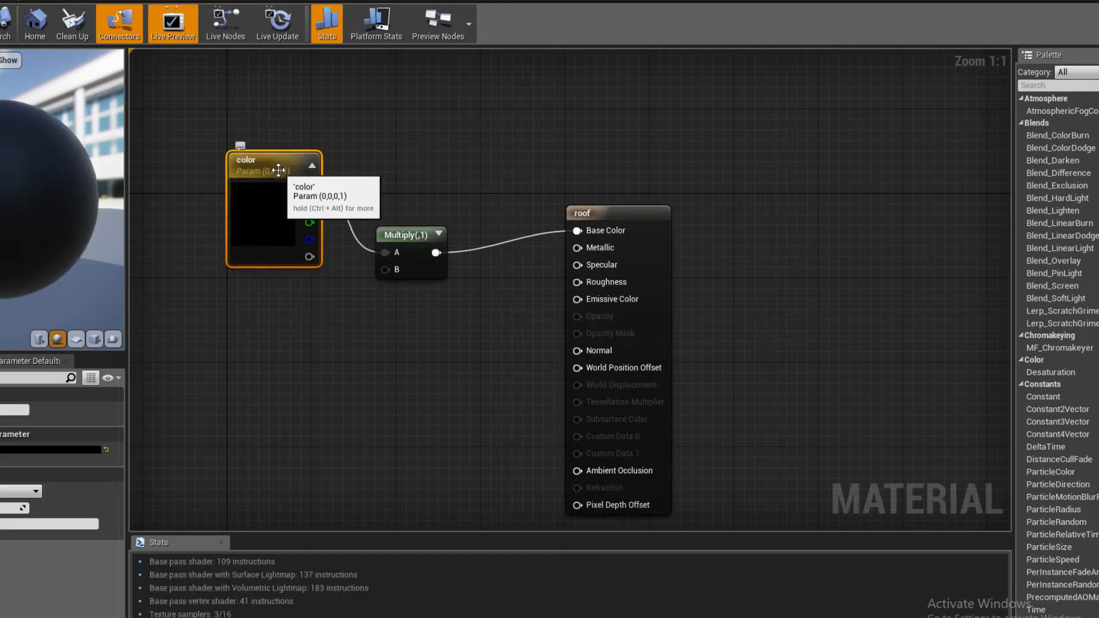
left_click_drag(404, 235, 439, 252)
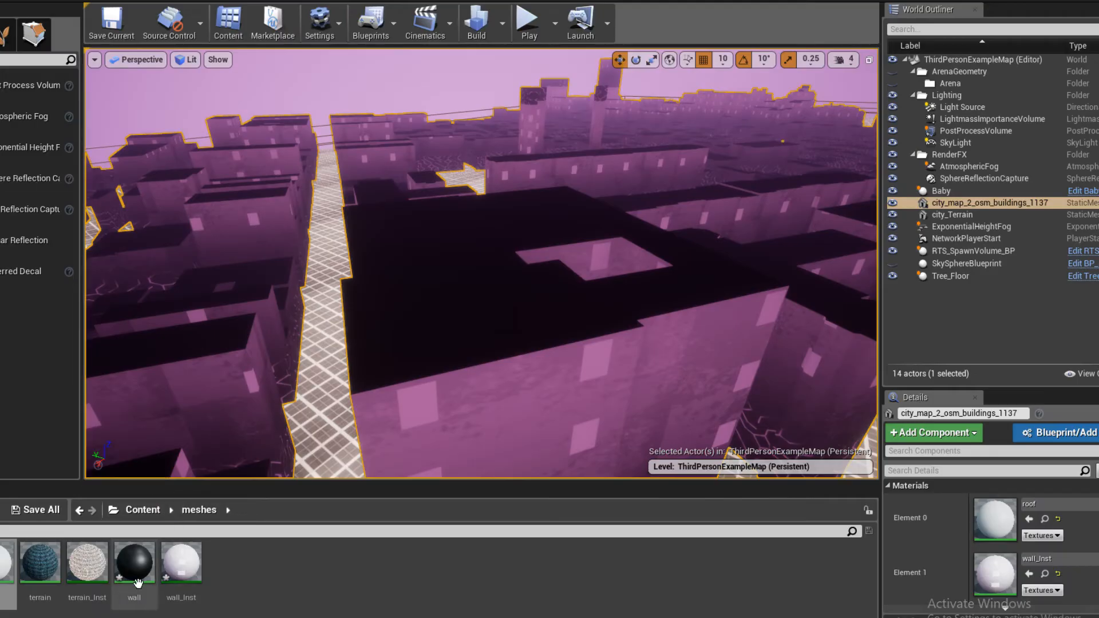
- Place the grey grunge texture from the texture folder in the roof graph and connect its RGB to the Multiply's B
left_click(143, 510)
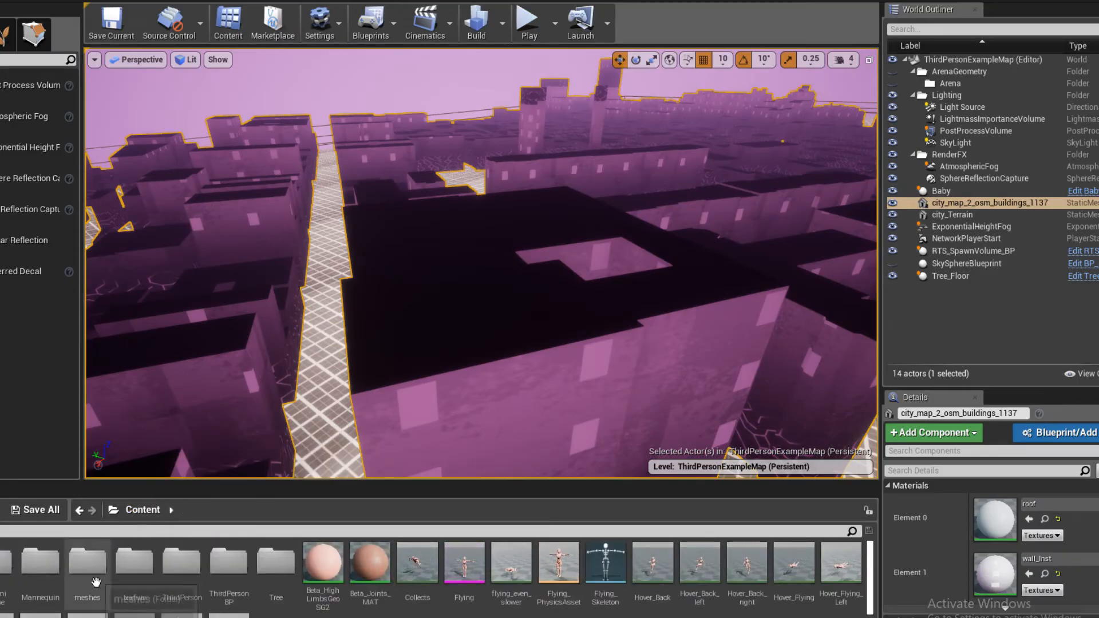
double_click(142, 576)
left_click_drag(8, 564, 275, 286)
left_click_drag(377, 313, 441, 282)
left_click_drag(339, 291, 347, 296)
left_click(480, 249)
left_click_drag(441, 265, 481, 230)
left_click(486, 190)
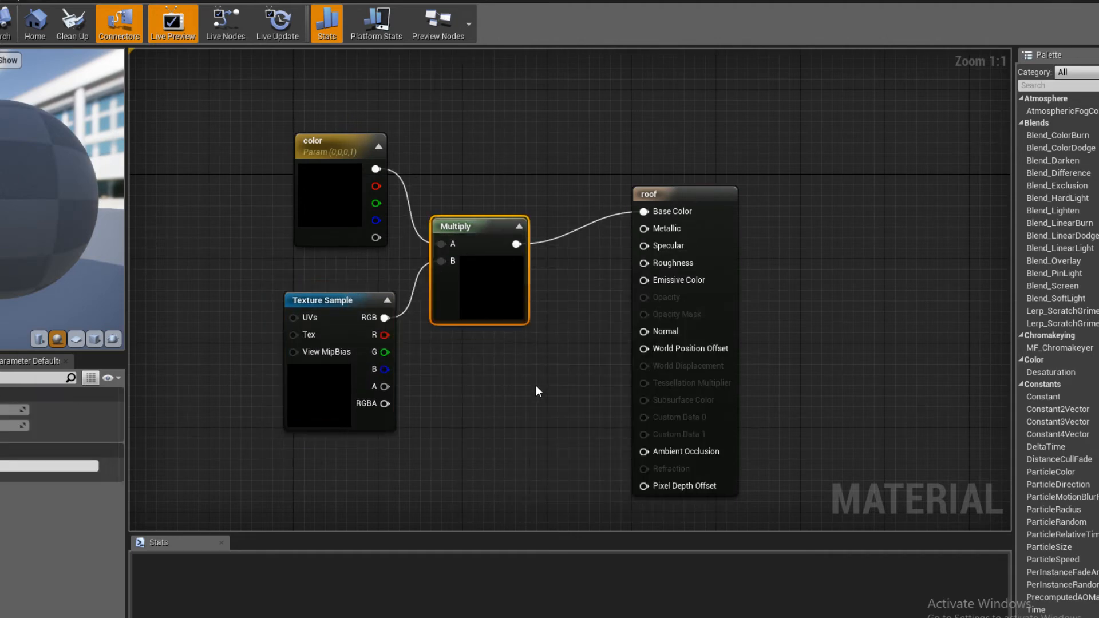
- Add a constant feeding Emissive Color, convert it to a parameter named shines, and place it beneath the Multiply node
left_click(570, 322)
left_click_drag(573, 327, 643, 280)
left_click_drag(516, 374, 495, 395)
right_click(495, 395)
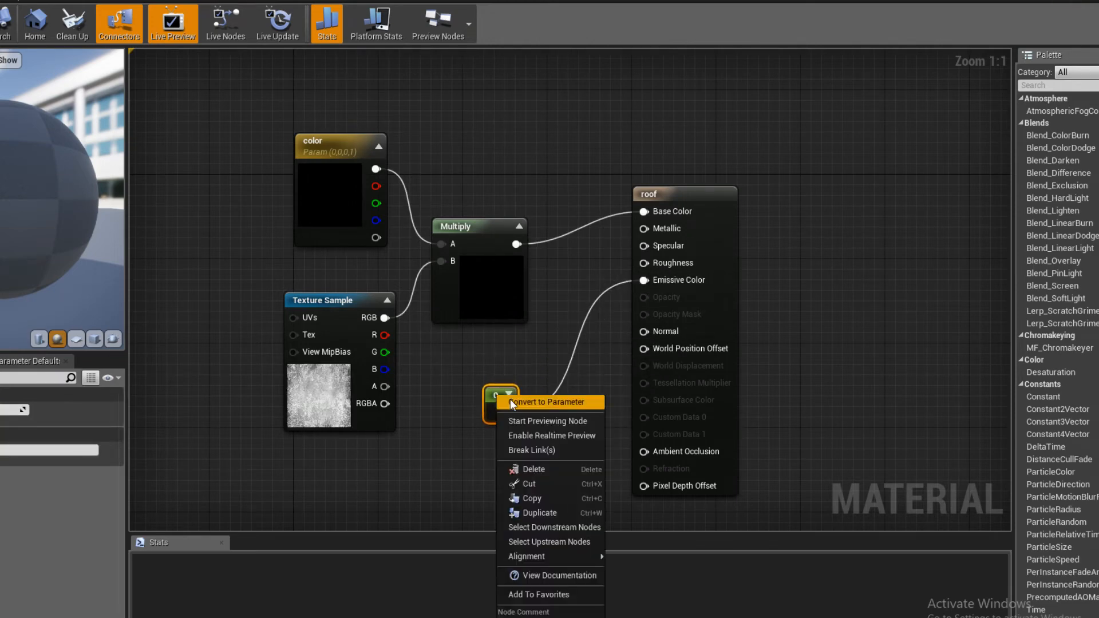
left_click(510, 401)
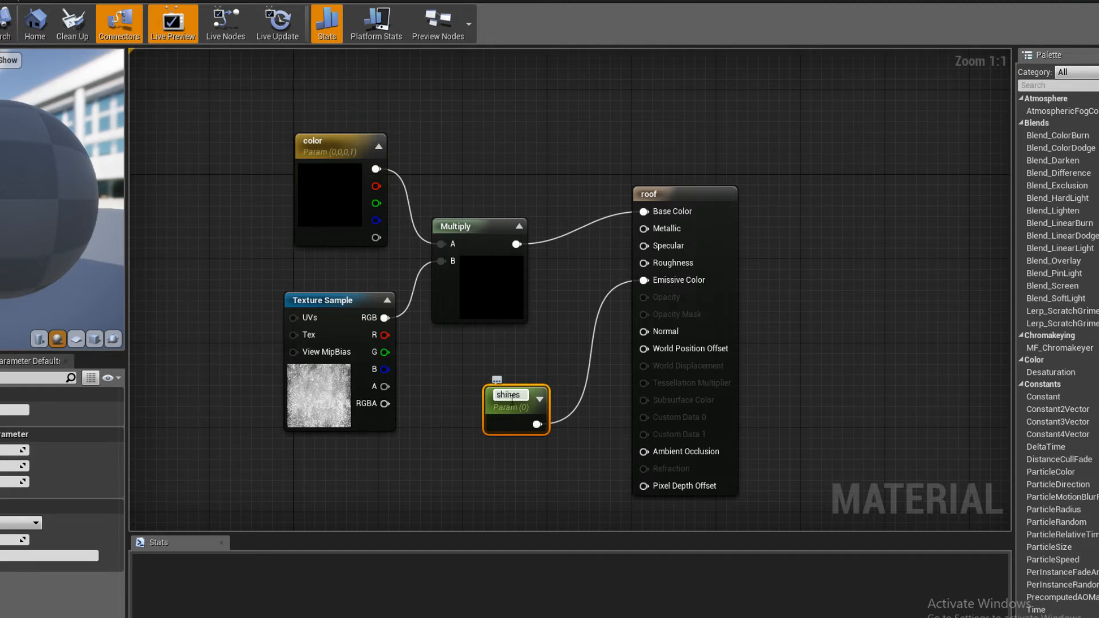
left_click(440, 363)
right_click_drag(446, 378, 453, 360)
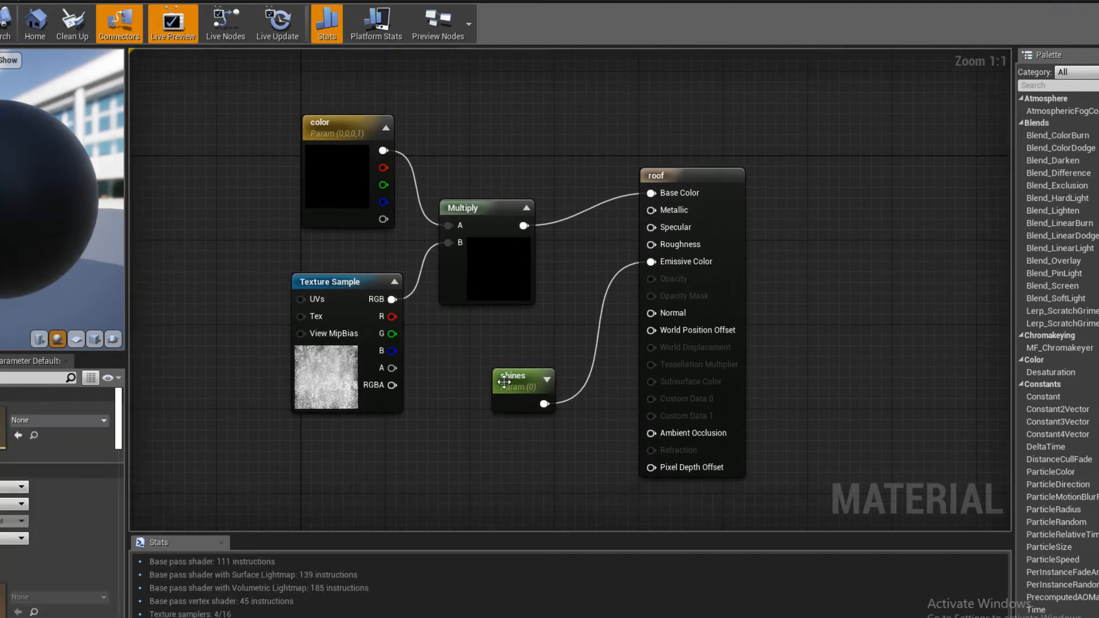
left_click_drag(504, 382, 493, 360)
left_click(462, 273)
- Set the color parameter to light pink, about R 0.81, G 0.541, B 0.839, and save the roof material
double_click(337, 175)
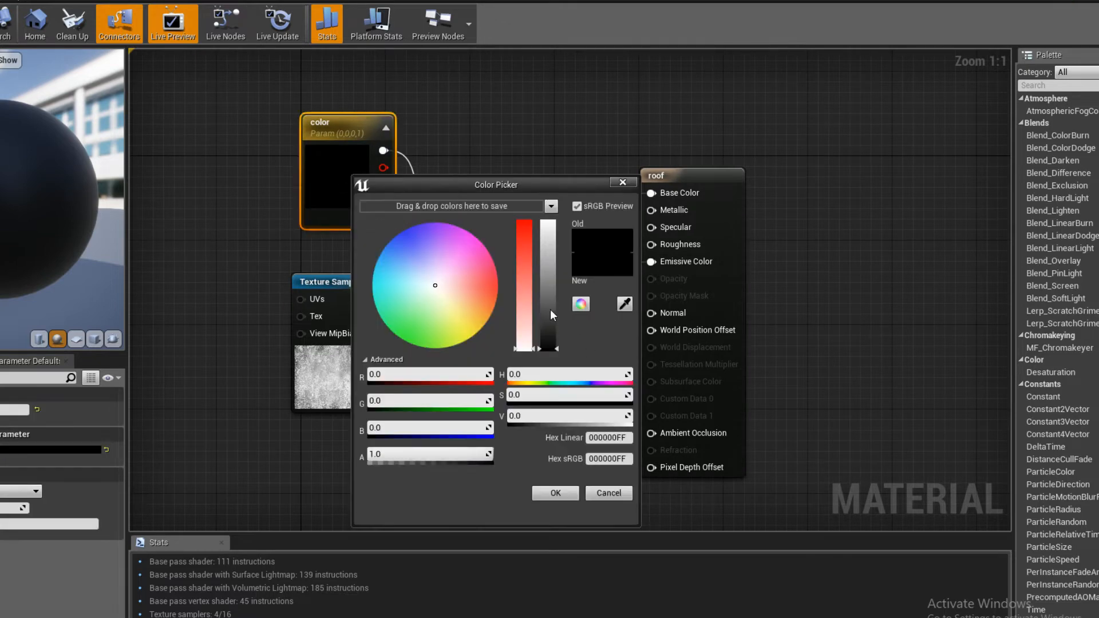
left_click_drag(548, 309, 538, 241)
left_click_drag(445, 275, 444, 265)
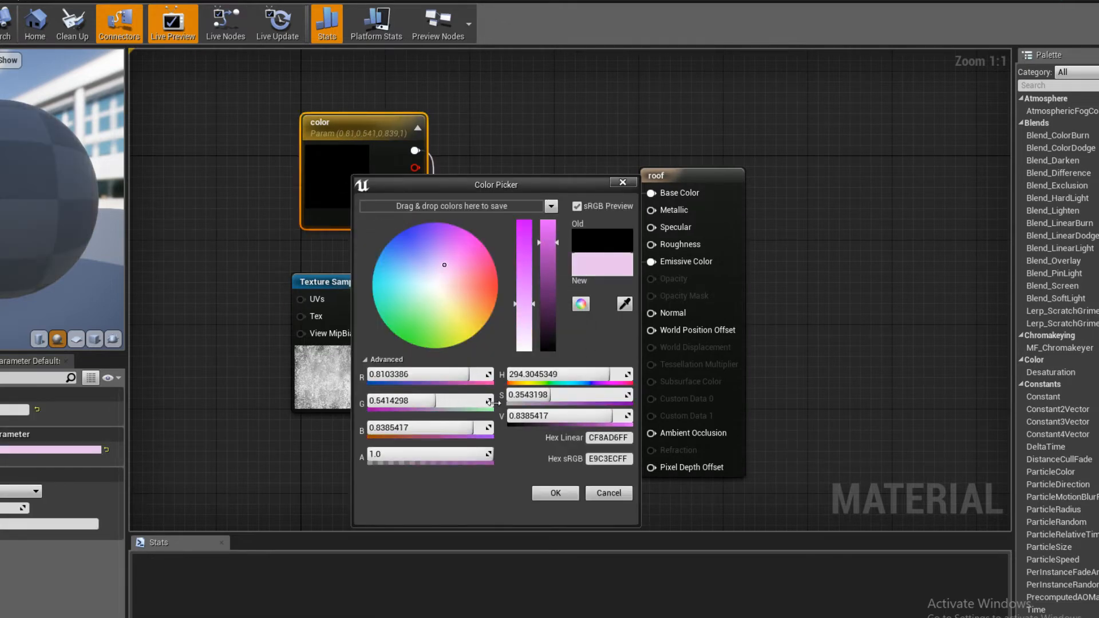
left_click(555, 494)
left_click(209, 222)
left_click(473, 288)
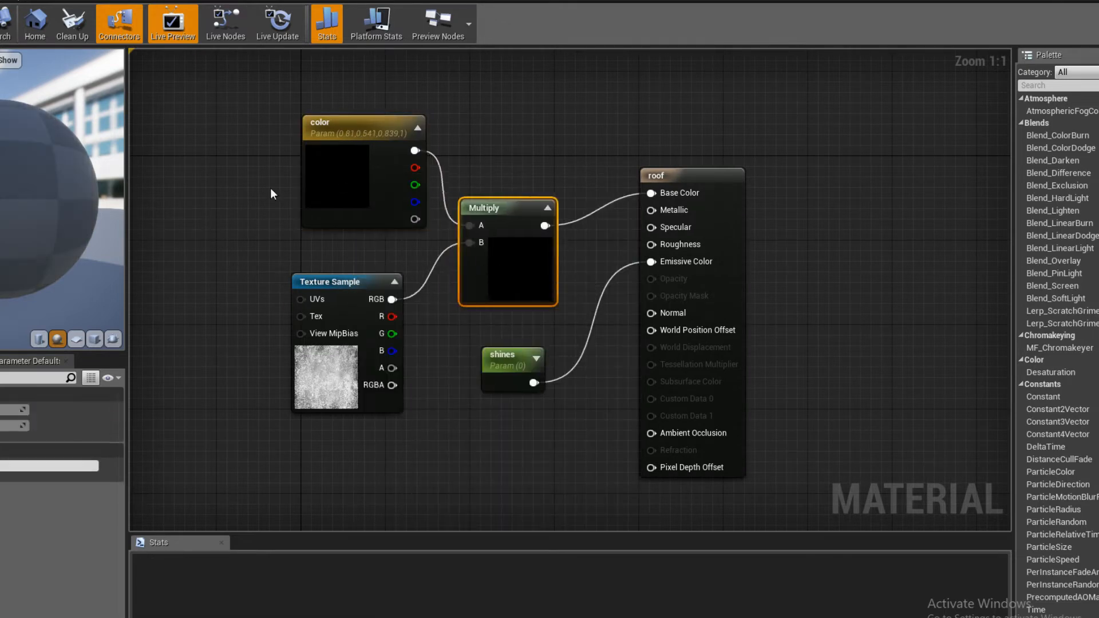
left_click(270, 188)
key("ctrl+s")
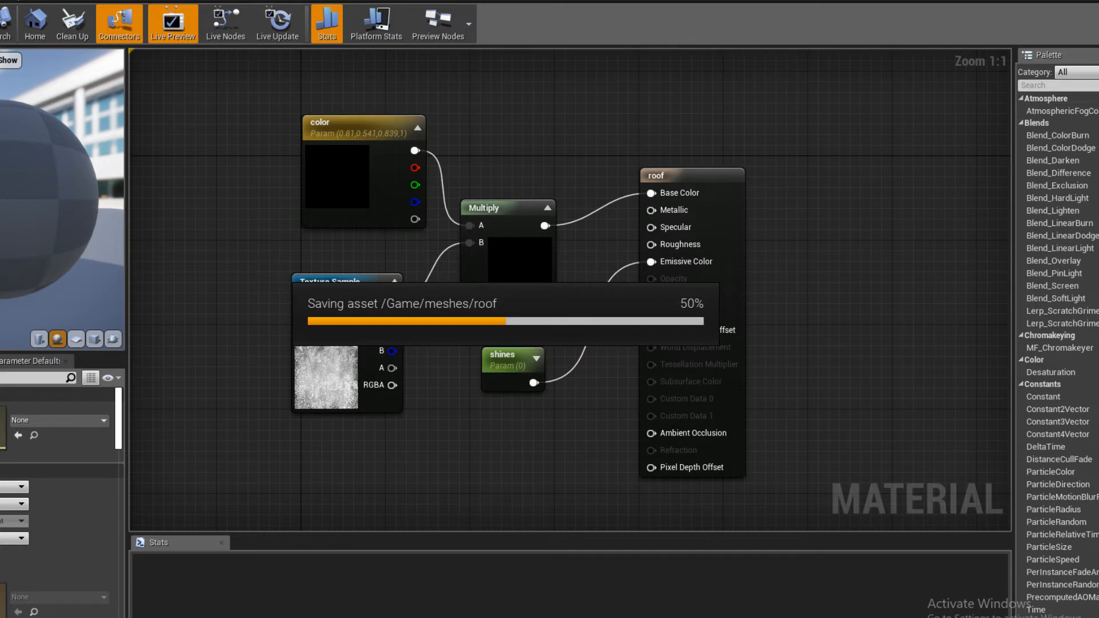
- Open the stream's live chat in Firefox and read the latest viewer messages
left_click(21, 598)
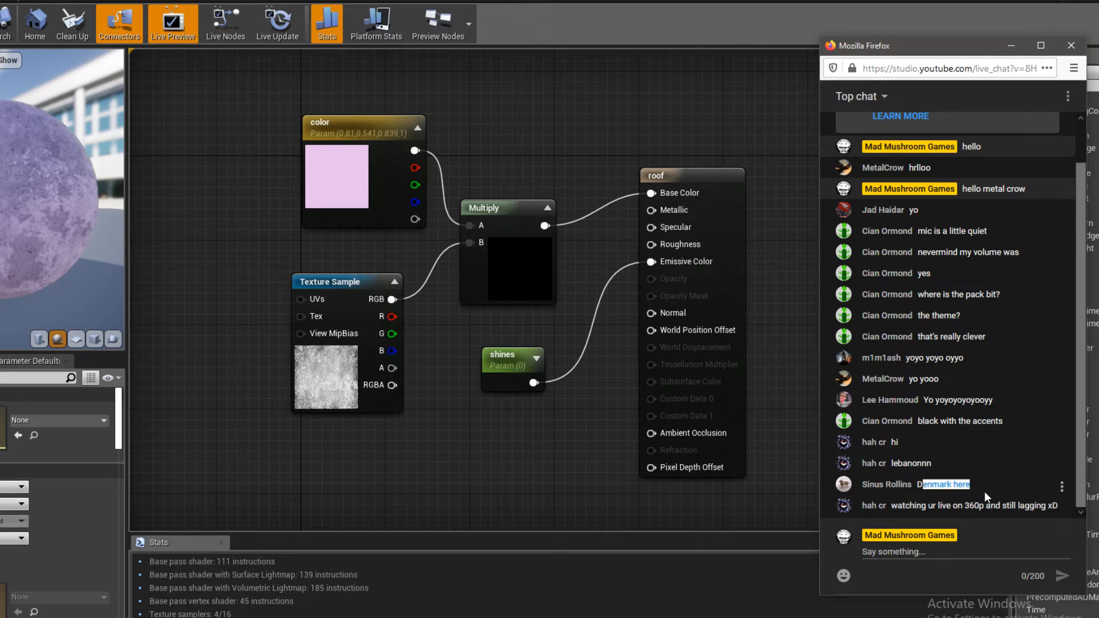
left_click_drag(1007, 485, 872, 485)
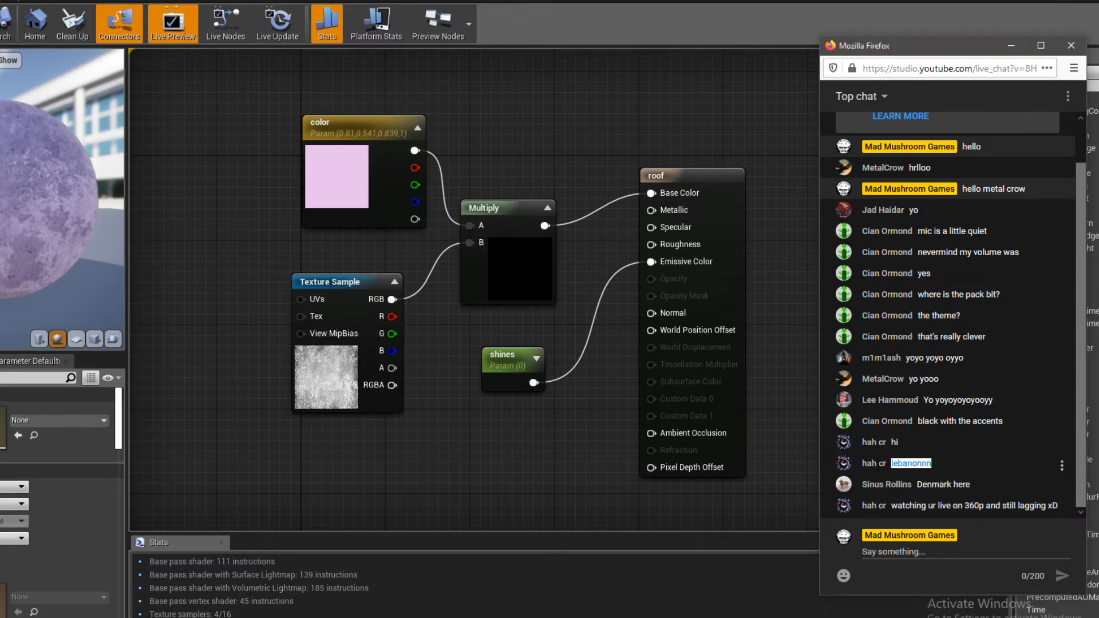
- Go over the latest viewer messages in the live chat, and minimize the chat window
left_click(961, 466)
left_click_drag(960, 466, 883, 465)
left_click(981, 467)
left_click(1012, 47)
- Align the Texture Sample node beneath the color parameter in the roof graph and save the roof material
left_click_drag(330, 359, 341, 348)
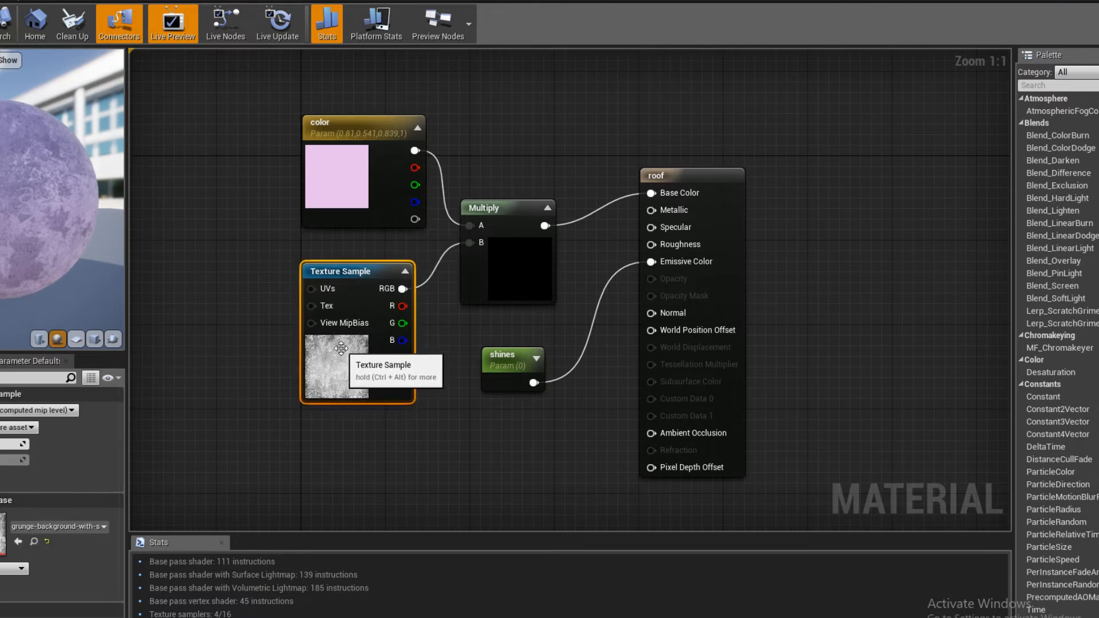
left_click(348, 246)
left_click(355, 192)
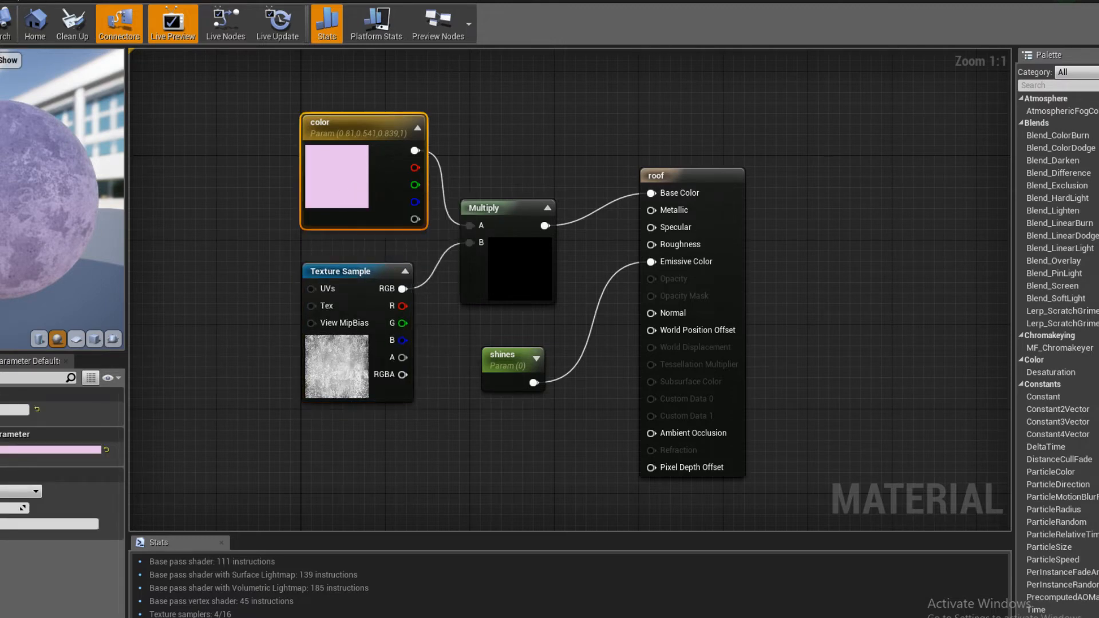
key("ctrl+s")
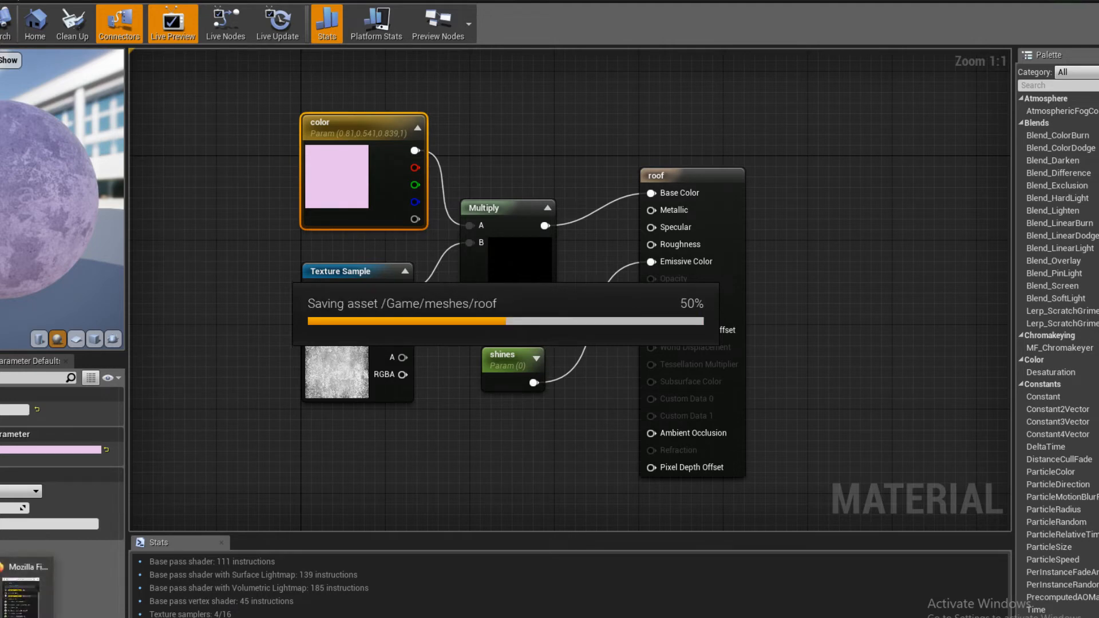
- Check the live chat once more for new viewer messages and minimize it again
left_click(23, 595)
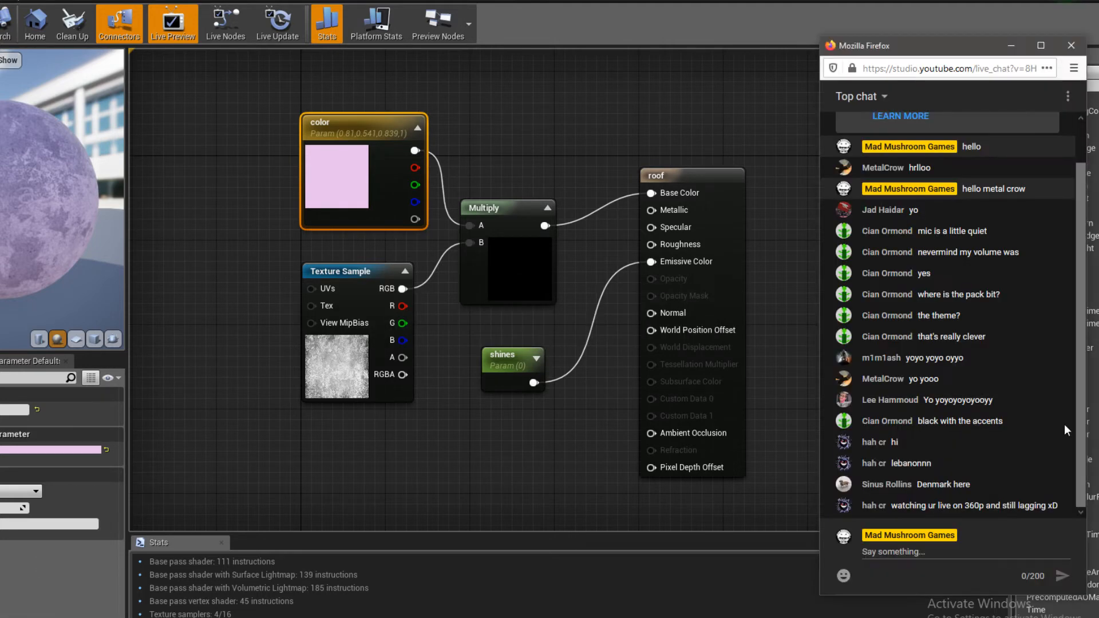
left_click(1014, 40)
- In the terrain material graph, move the Time node closer to the Add node and review the emissive network
left_click(393, 0)
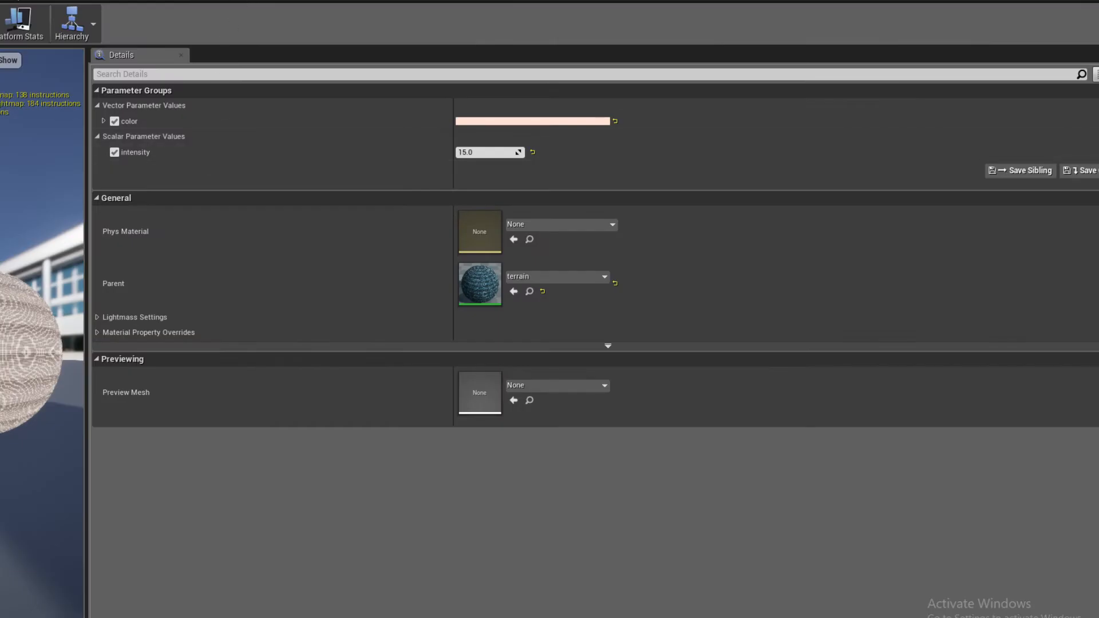
left_click(272, 0)
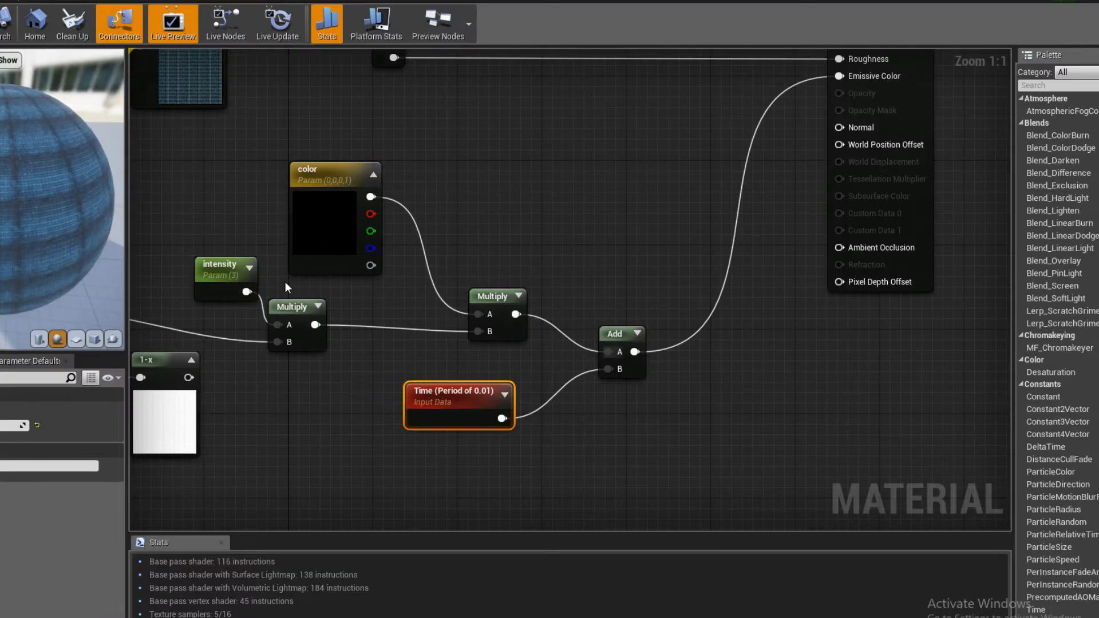
mouse_move(333, 398)
right_mouse_down()
mouse_move(372, 355)
mouse_move(319, 415)
right_mouse_up()
left_click(372, 356)
left_click_drag(380, 413, 400, 403)
left_click_drag(632, 417, 638, 416)
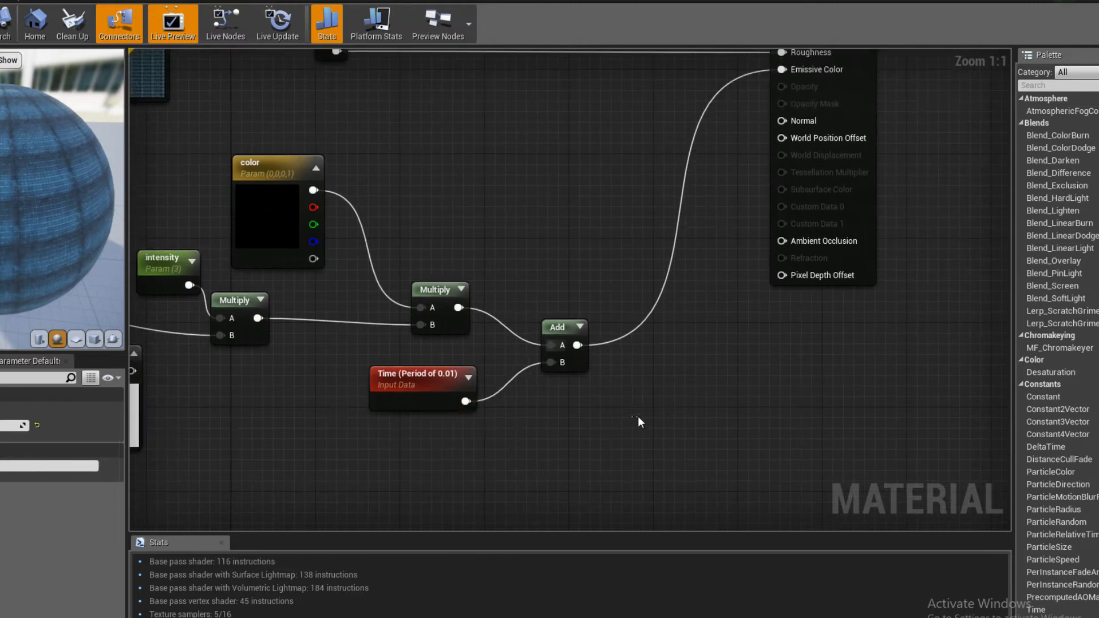
right_click_drag(637, 417, 651, 444)
left_click(594, 351)
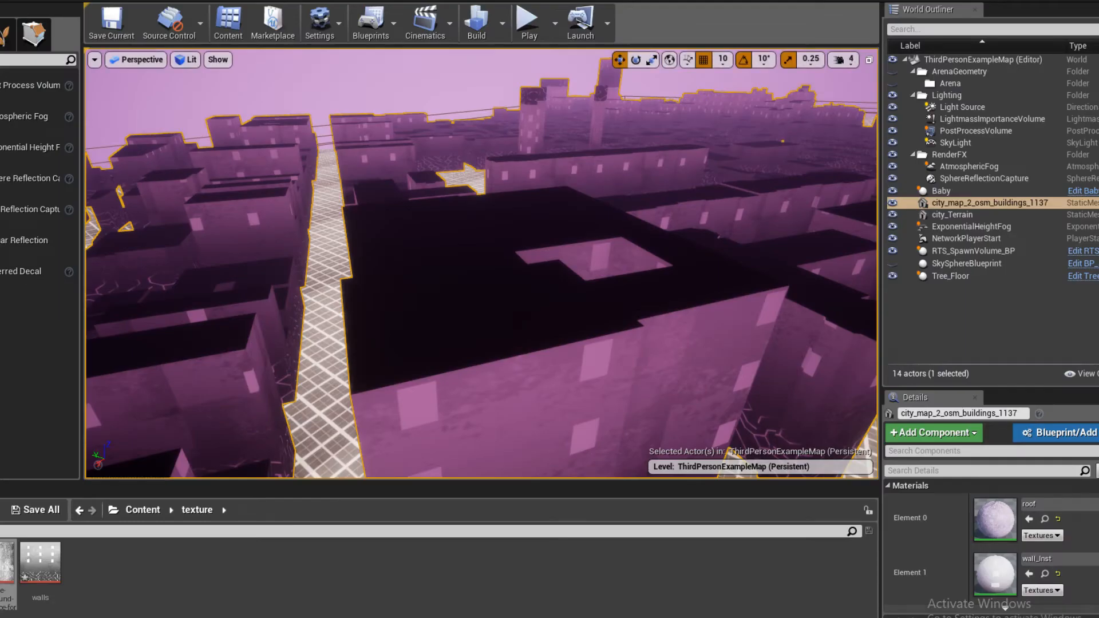
right_click_drag(440, 368, 430, 375)
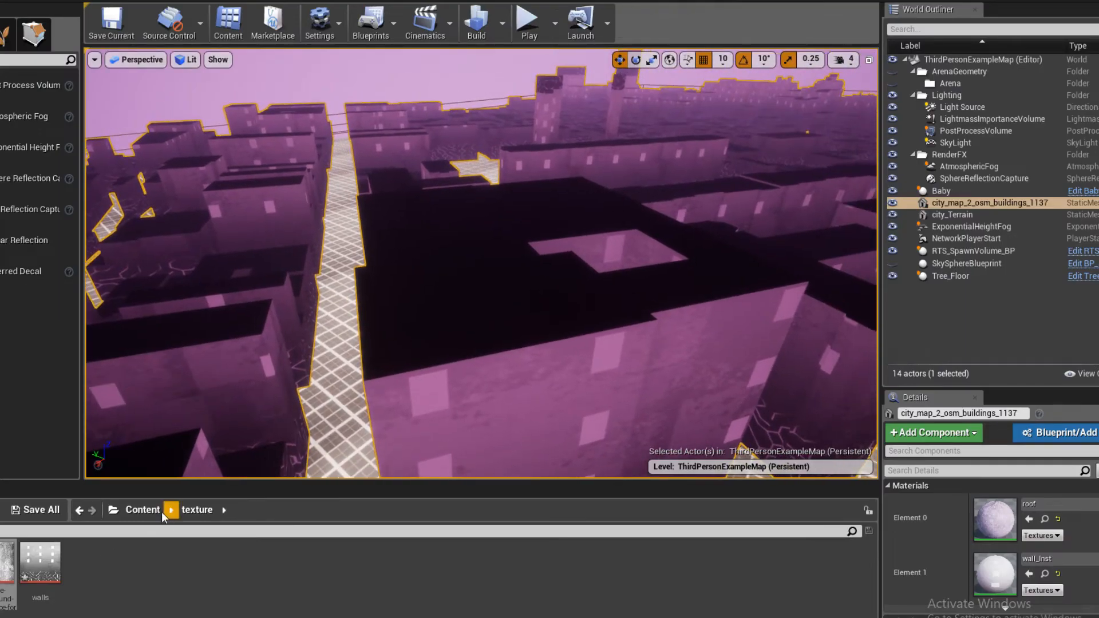
- Create a material instance of roof named roof_Inst in the meshes folder and assign it to the buildings' Element 0
left_click(1045, 518)
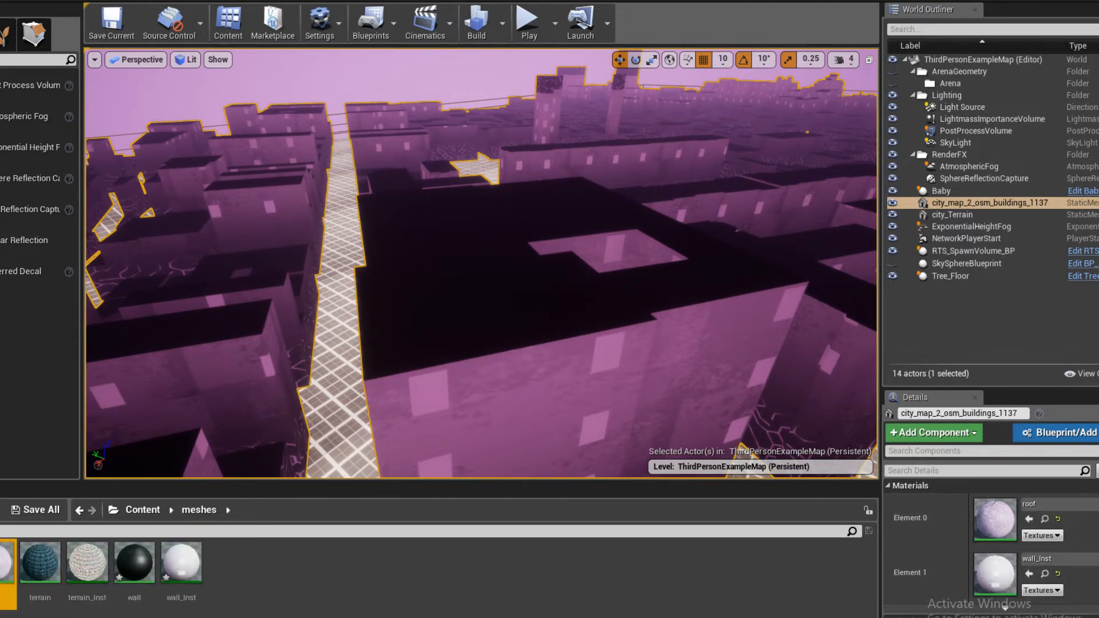
right_click(3, 554)
left_click(79, 111)
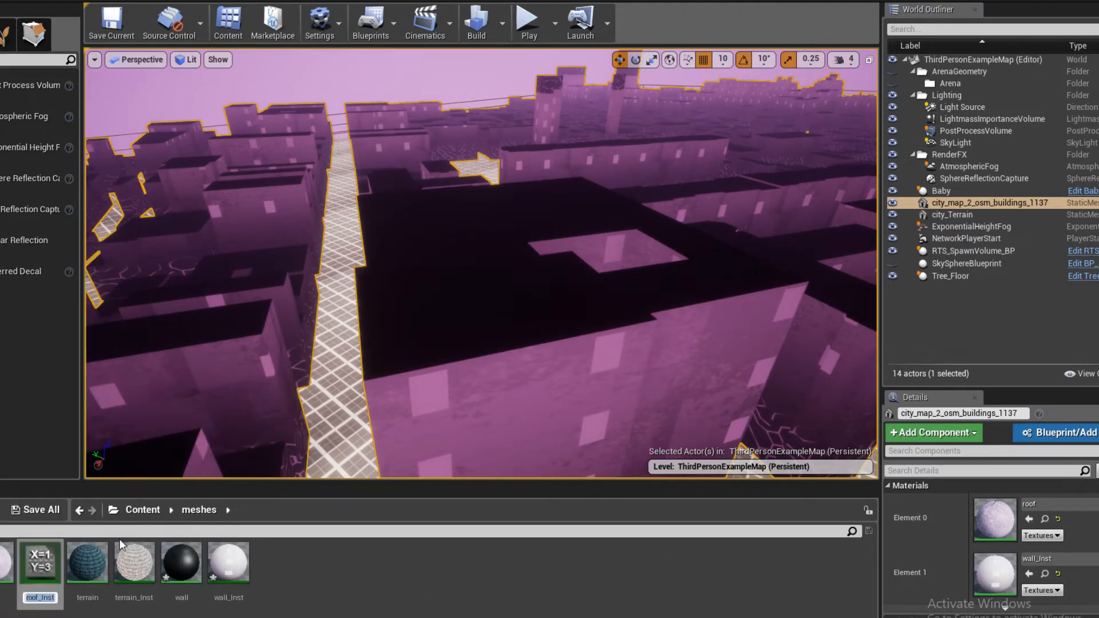
left_click_drag(41, 567, 1004, 515)
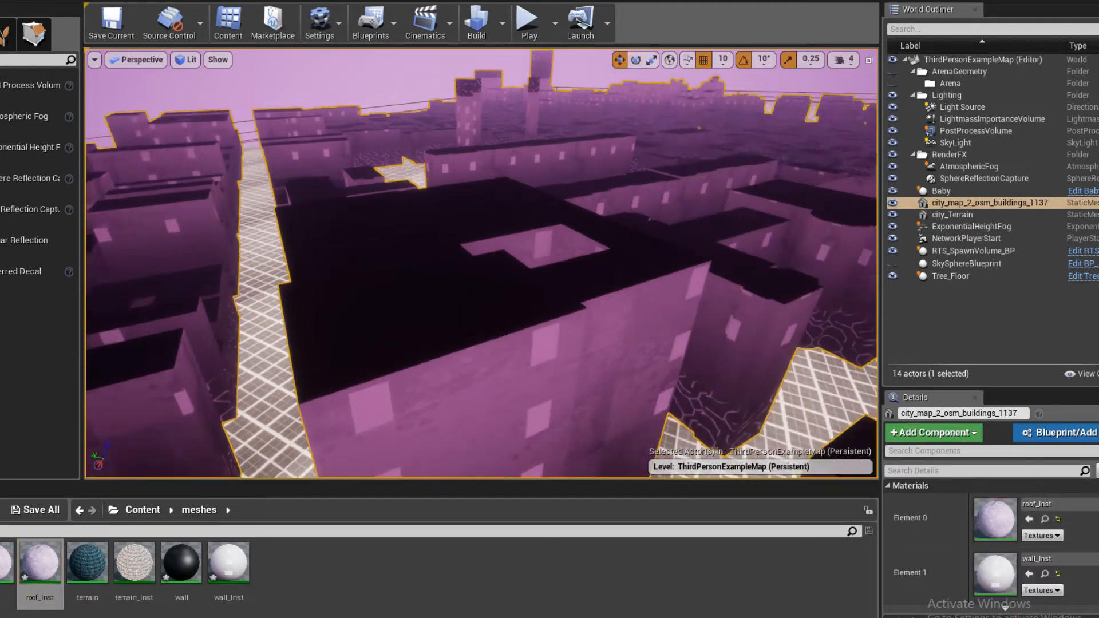
- Open roof_Inst in a floating window beside the level view, enable the shines override, and raise it to about 1.68
double_click(48, 572)
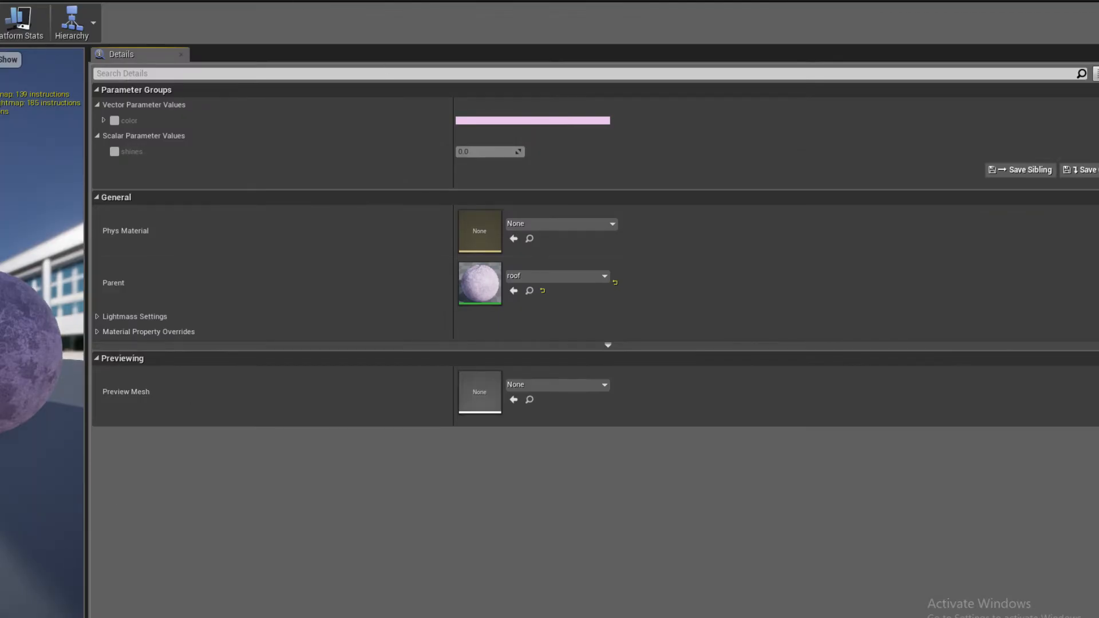
left_click_drag(74, 1, 621, 132)
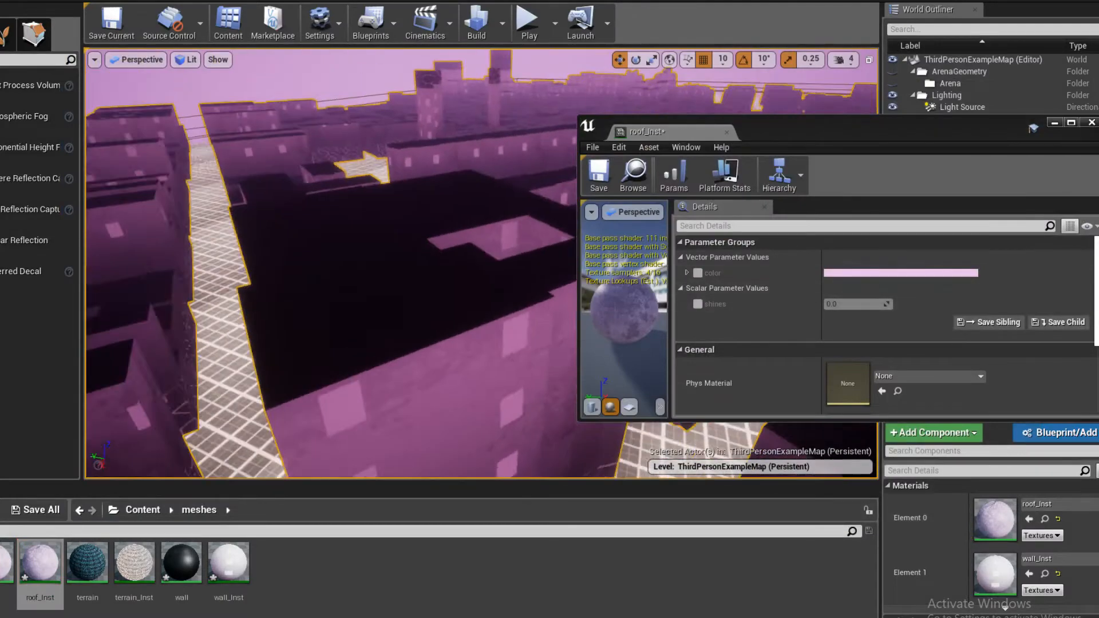
left_click(698, 304)
left_click_drag(831, 304, 870, 304)
mouse_move(318, 233)
right_mouse_down()
mouse_move(309, 252)
mouse_move(292, 231)
mouse_move(218, 240)
mouse_move(309, 224)
mouse_move(318, 181)
mouse_move(366, 252)
mouse_move(446, 269)
mouse_move(538, 254)
mouse_move(526, 229)
mouse_move(515, 275)
mouse_move(507, 264)
mouse_move(481, 320)
mouse_move(339, 238)
right_mouse_up()
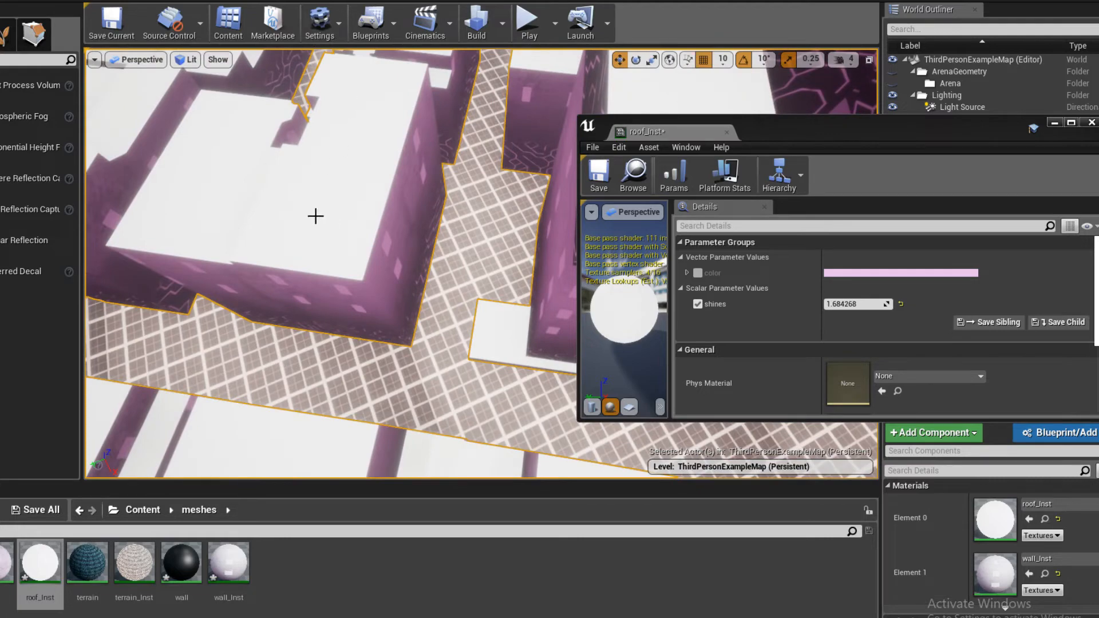
right_click_drag(317, 185, 459, 308)
- Select the city_Terrain mesh and replace its Element 0 material with the terrain material
left_click(464, 312)
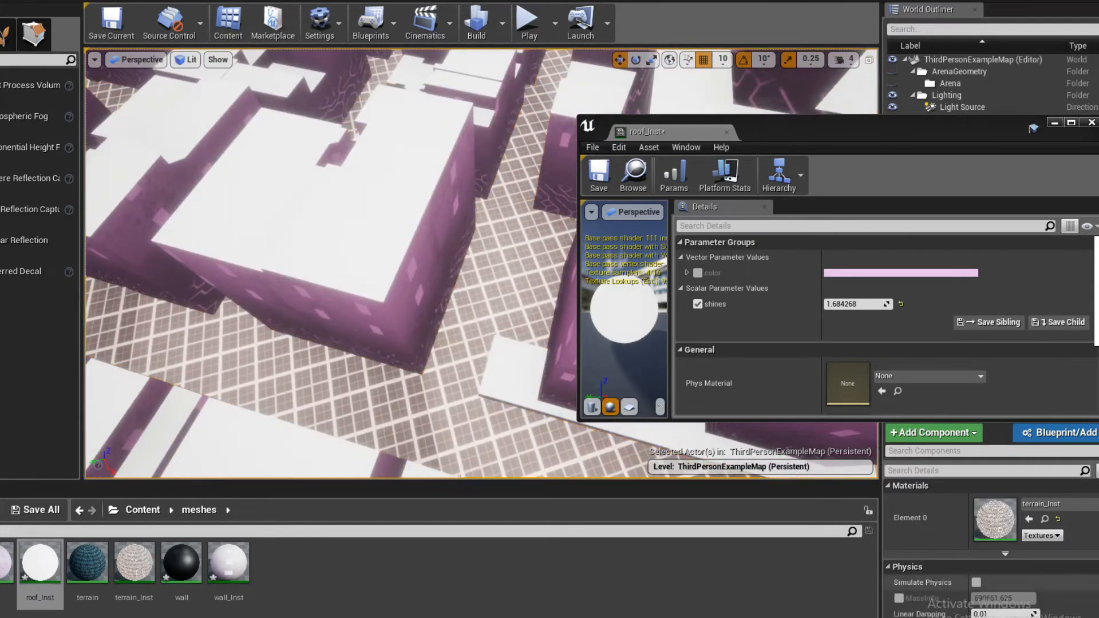
scroll(1010, 608, "down", 3)
scroll(1007, 578, "up", 3)
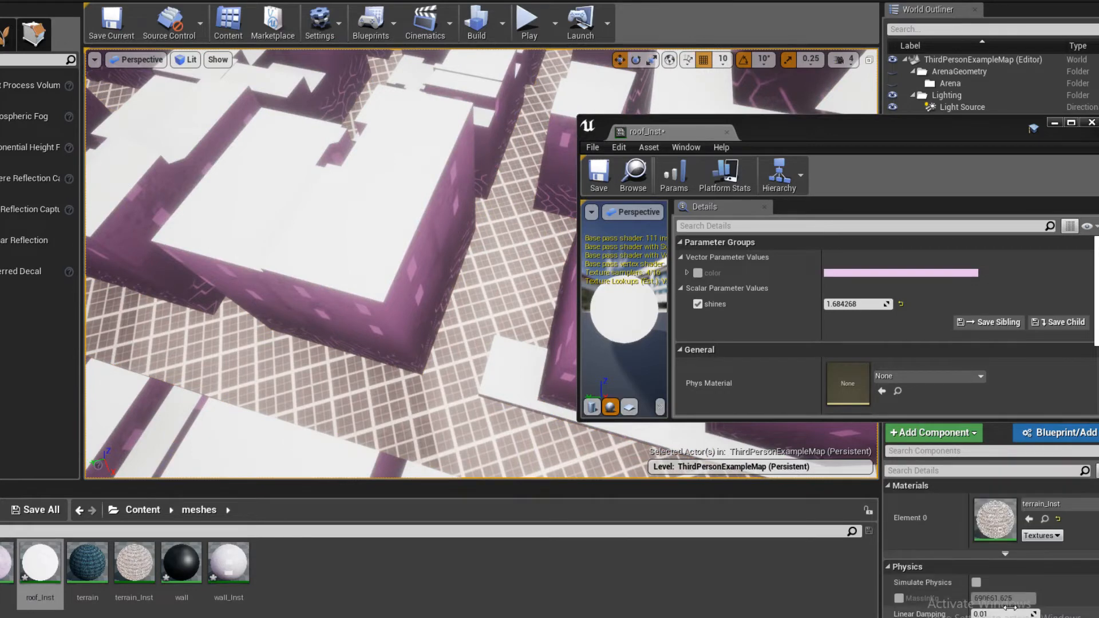
left_click(1046, 511)
left_click(975, 273)
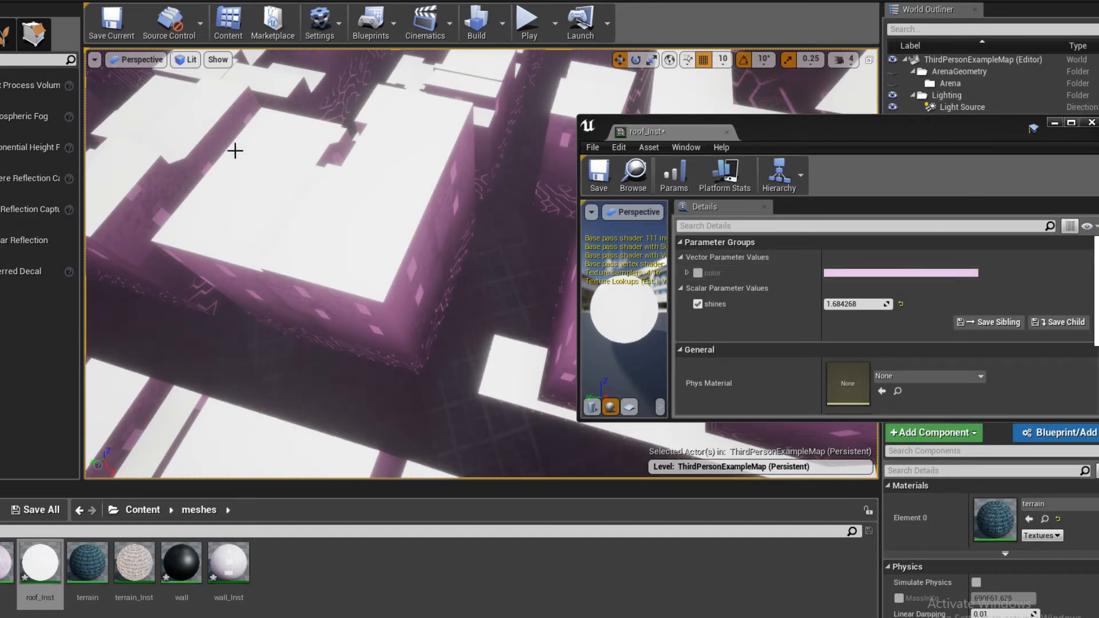
- Select the city buildings mesh and assign terrain_Inst to its Element 0 roof slot
left_click(320, 213)
right_click_drag(389, 449, 413, 410)
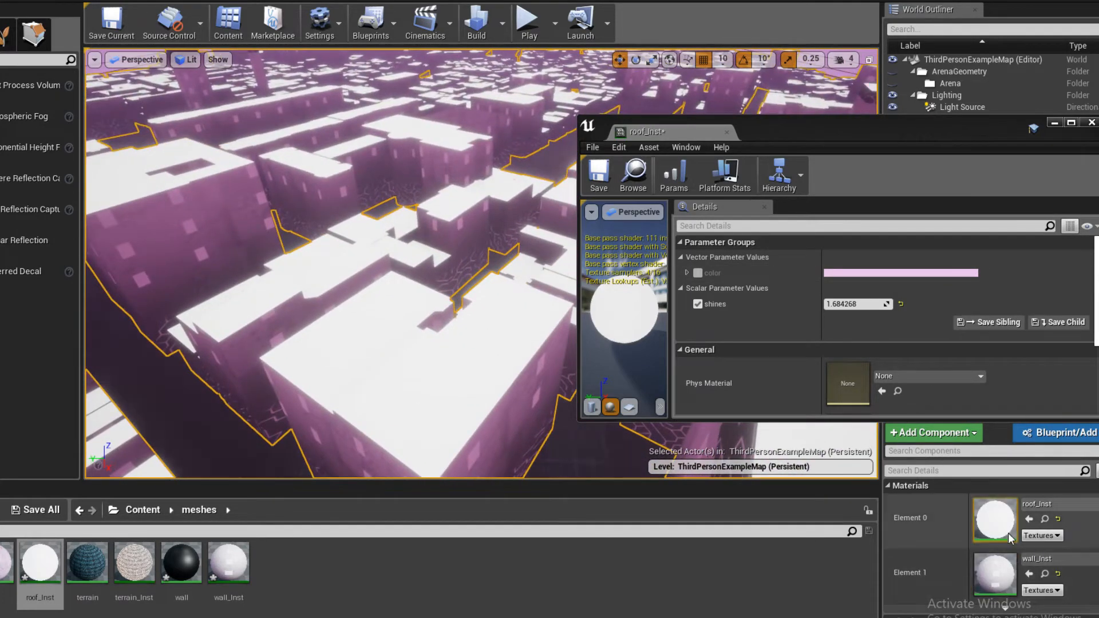
left_click(1042, 507)
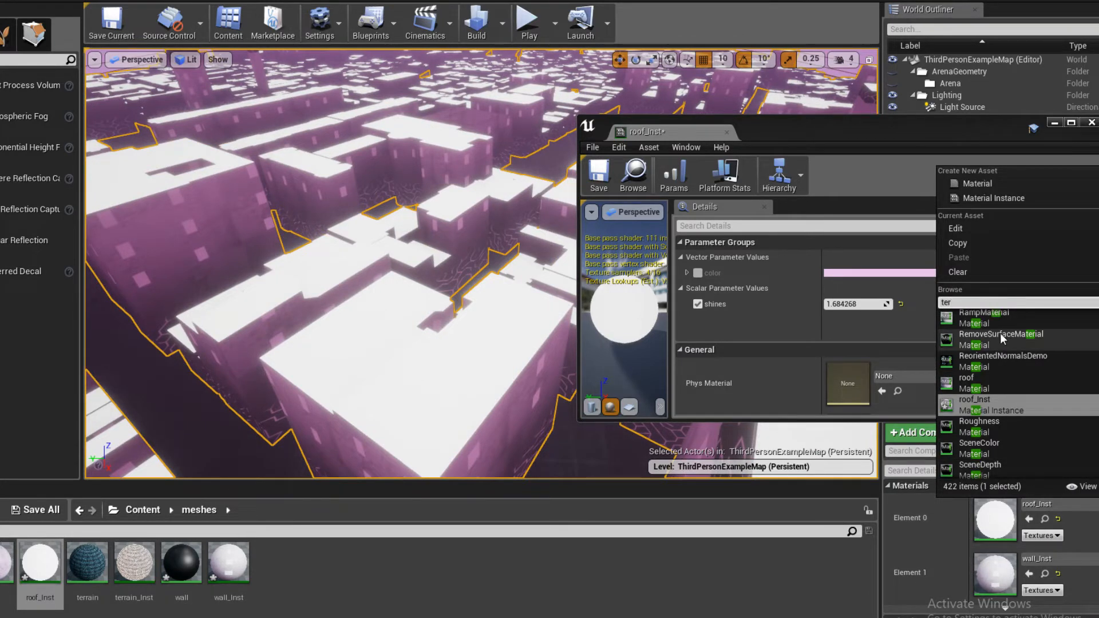
scroll(1009, 384, "up", 3)
scroll(1010, 385, "down", 3)
left_click(407, 581)
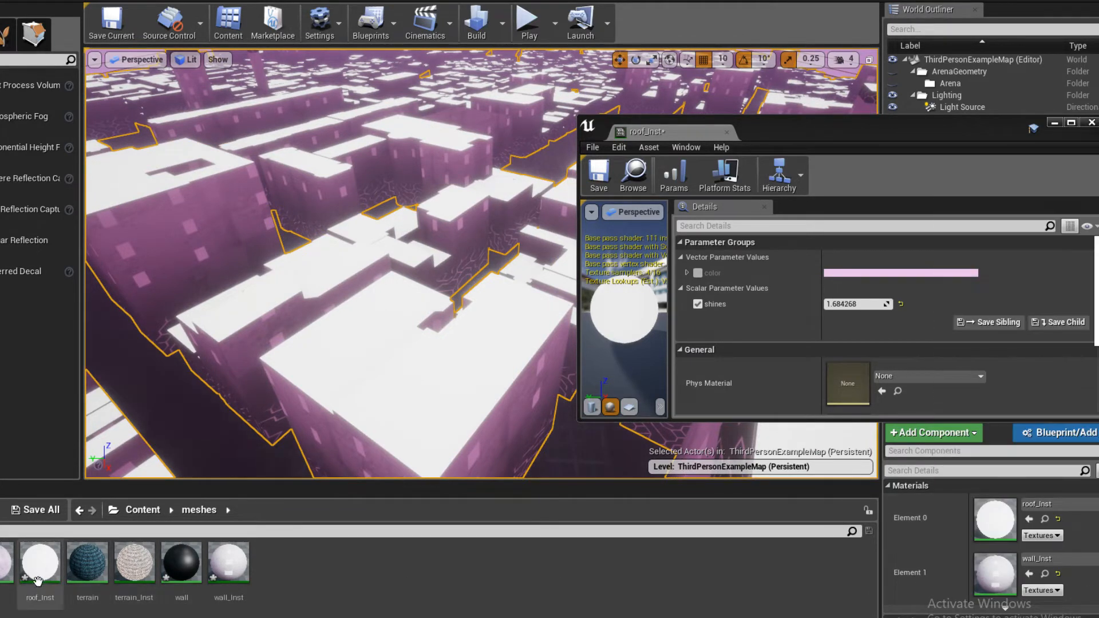
left_click_drag(87, 566, 995, 518)
left_click(90, 581)
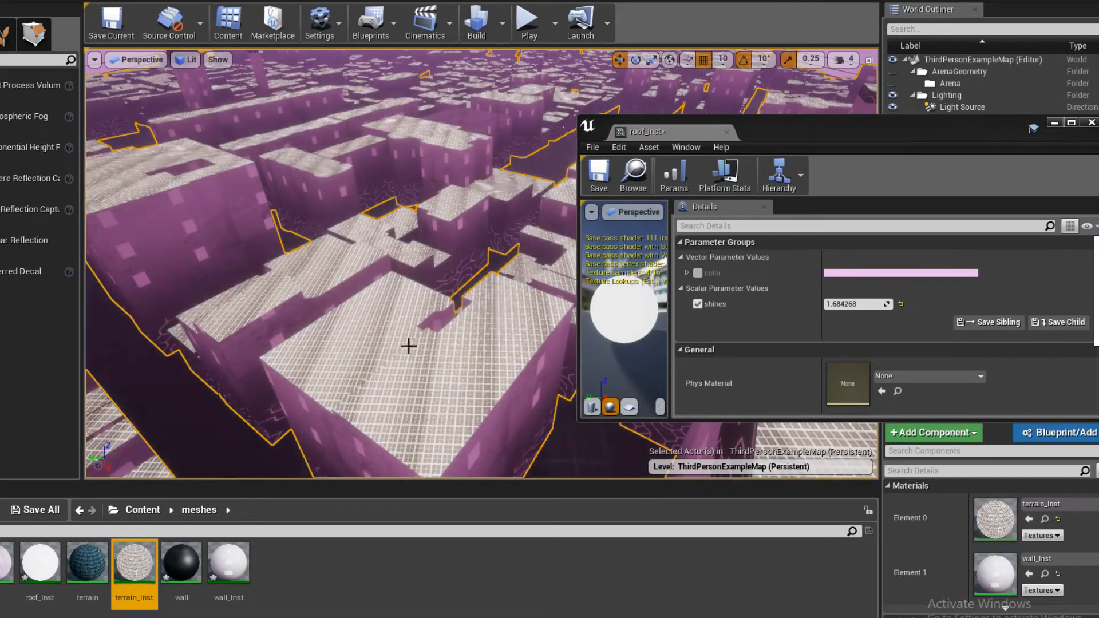
right_click_drag(409, 346, 269, 309)
- Open terrain_Inst, save the pending instance changes, and close the floating roof_Inst editor
double_click(996, 573)
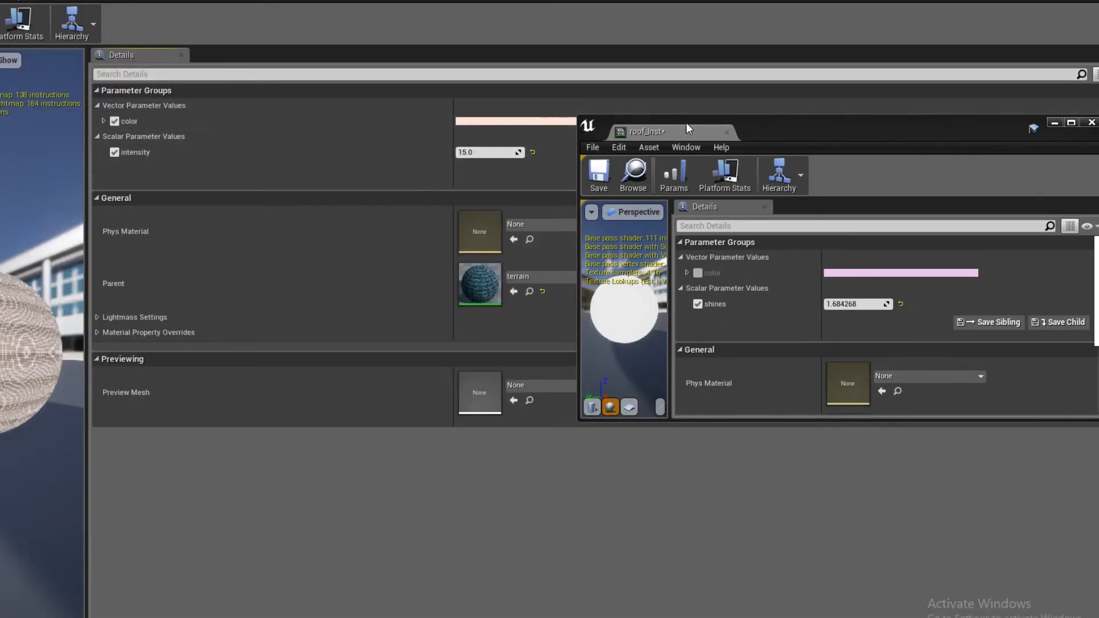
key("ctrl+s")
left_click(726, 131)
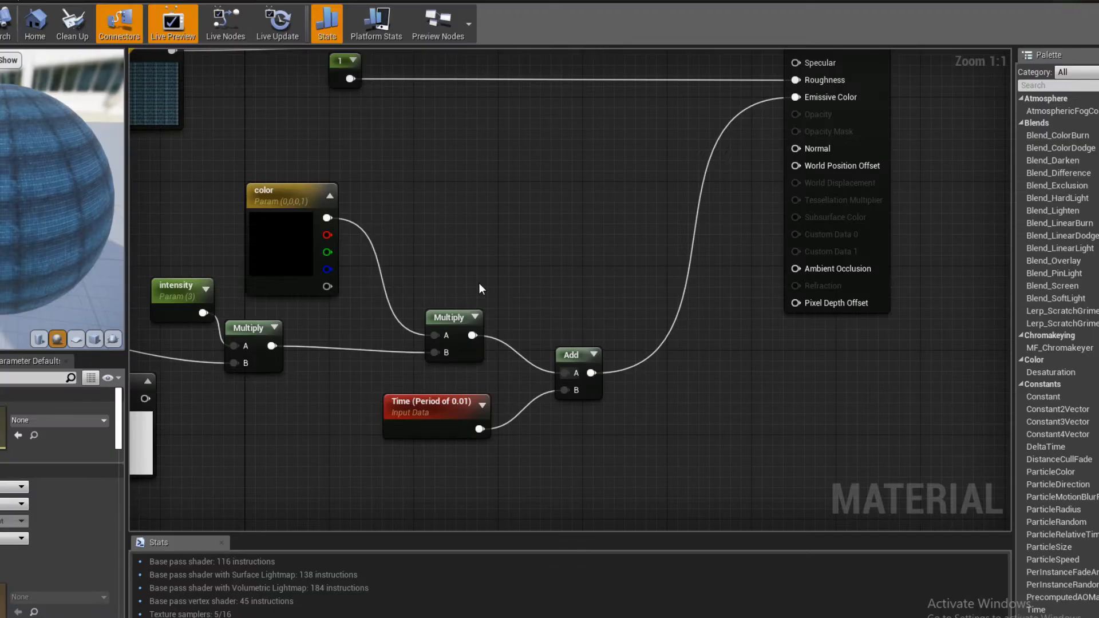
- In the terrain graph, move the TexCoord node closer to the Texture Samples, adjust its tiling, and save the material
right_click_drag(479, 283, 454, 281)
scroll(454, 281, "down", 2)
scroll(453, 281, "up", 3)
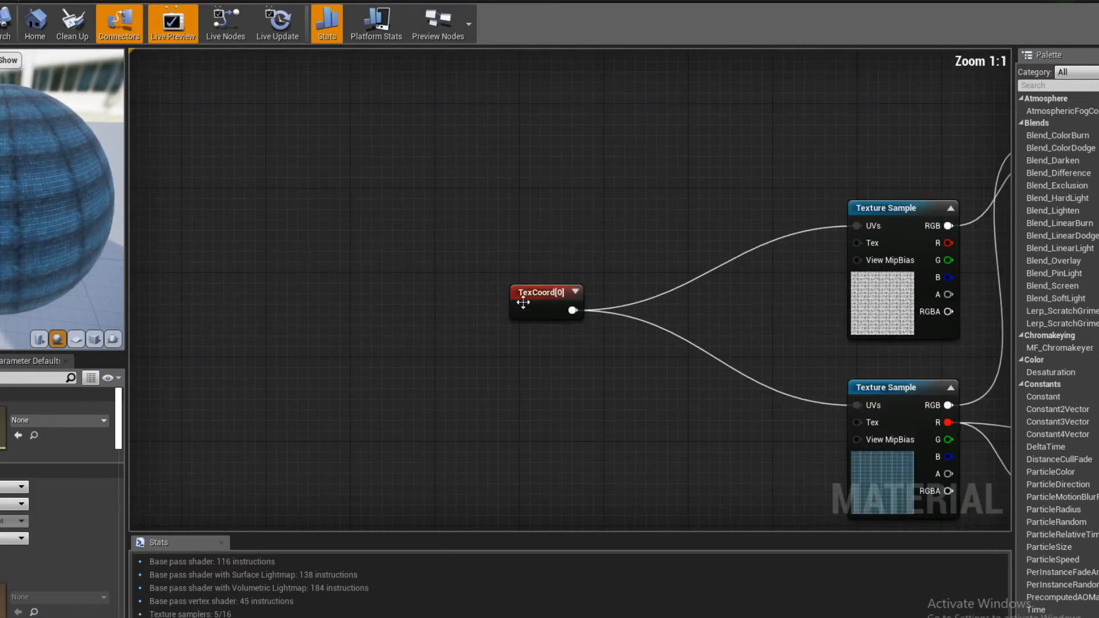
right_click(549, 304)
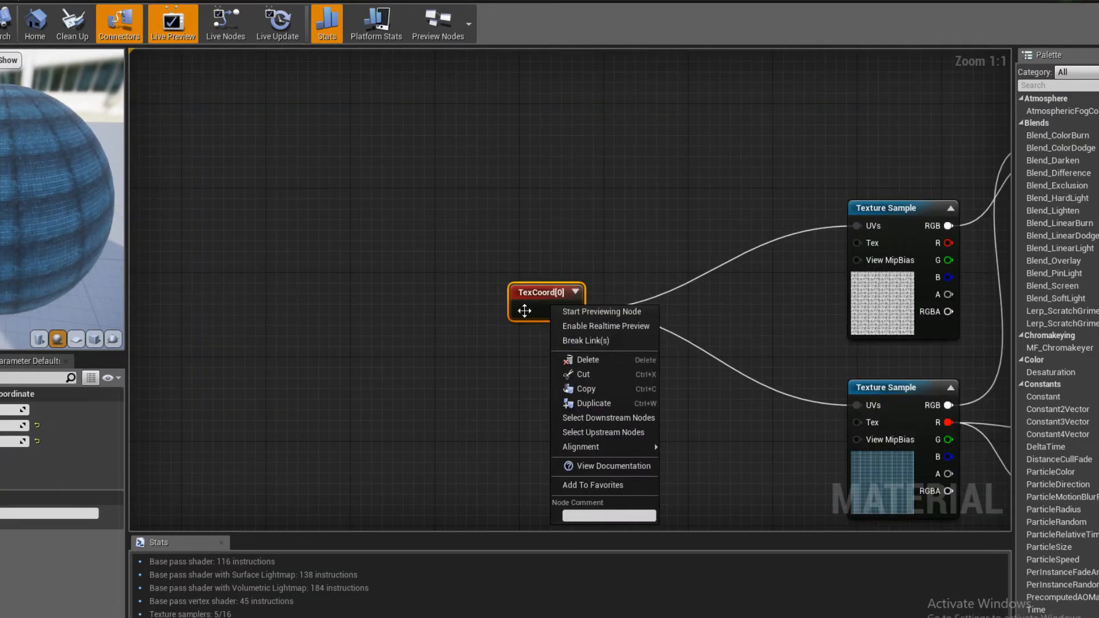
left_click_drag(522, 311, 699, 336)
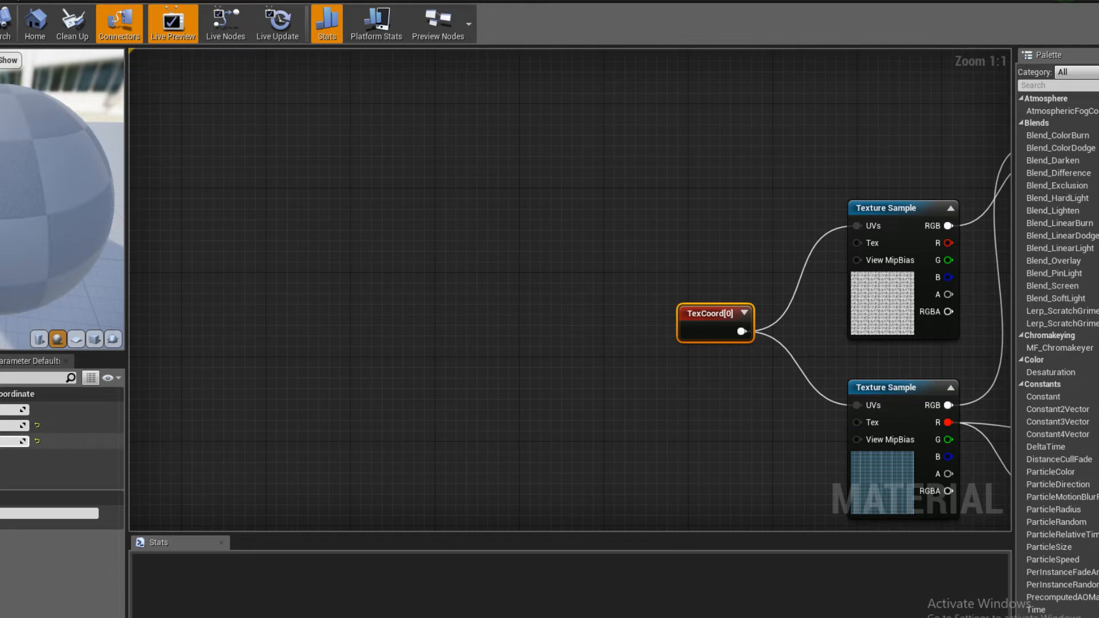
left_click(323, 371)
key("ctrl+s")
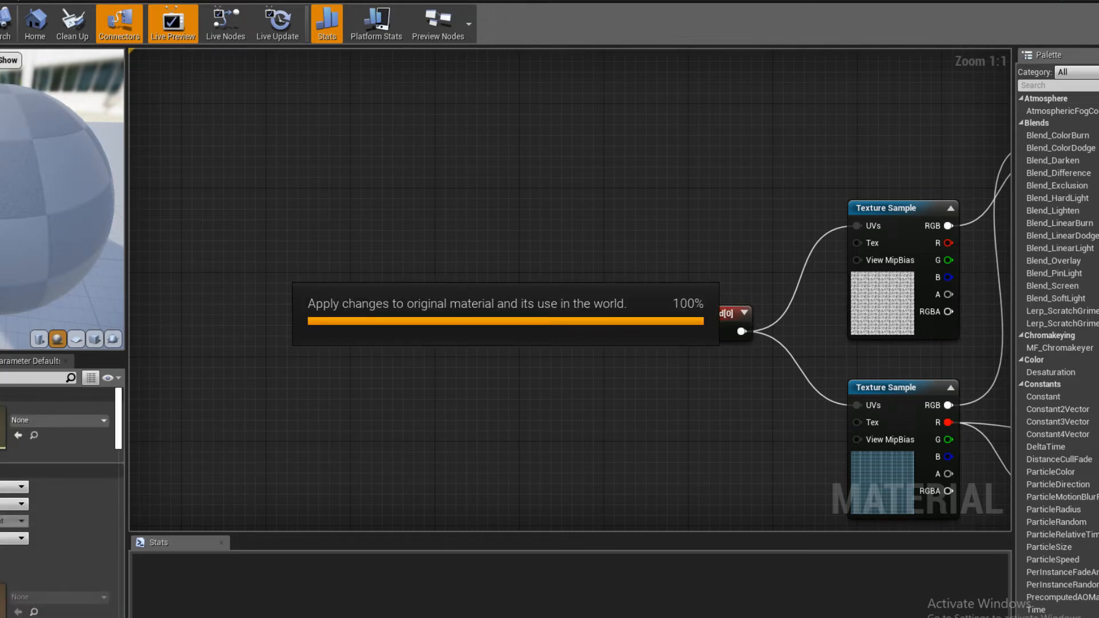
- Bring up the live chat during the terrain save and read the newest viewer replies
left_click(23, 613)
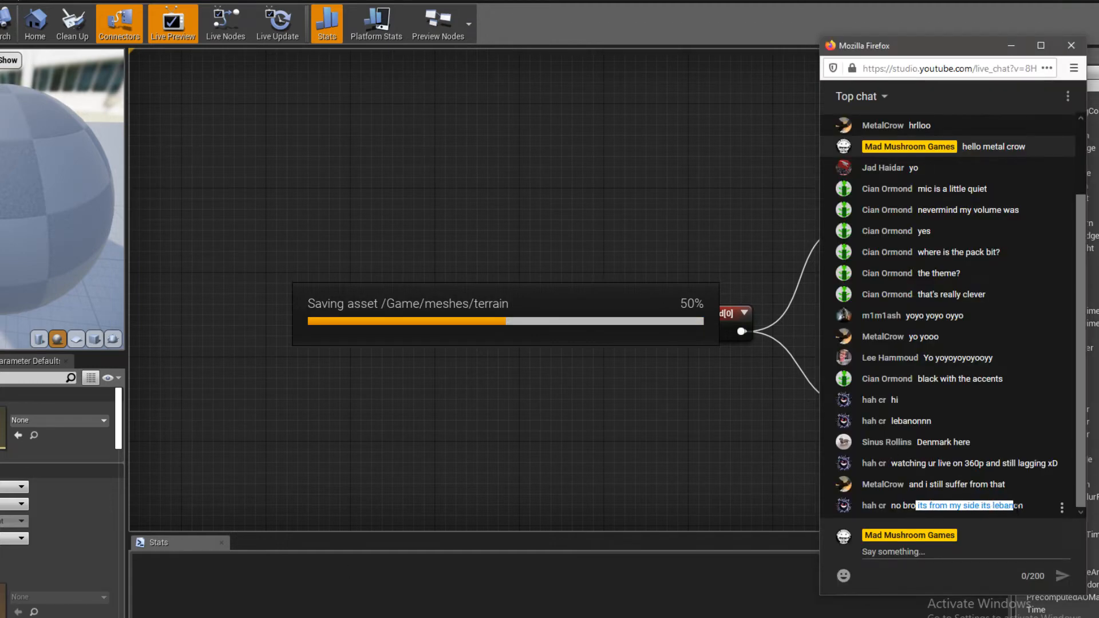
left_click_drag(1030, 506, 959, 507)
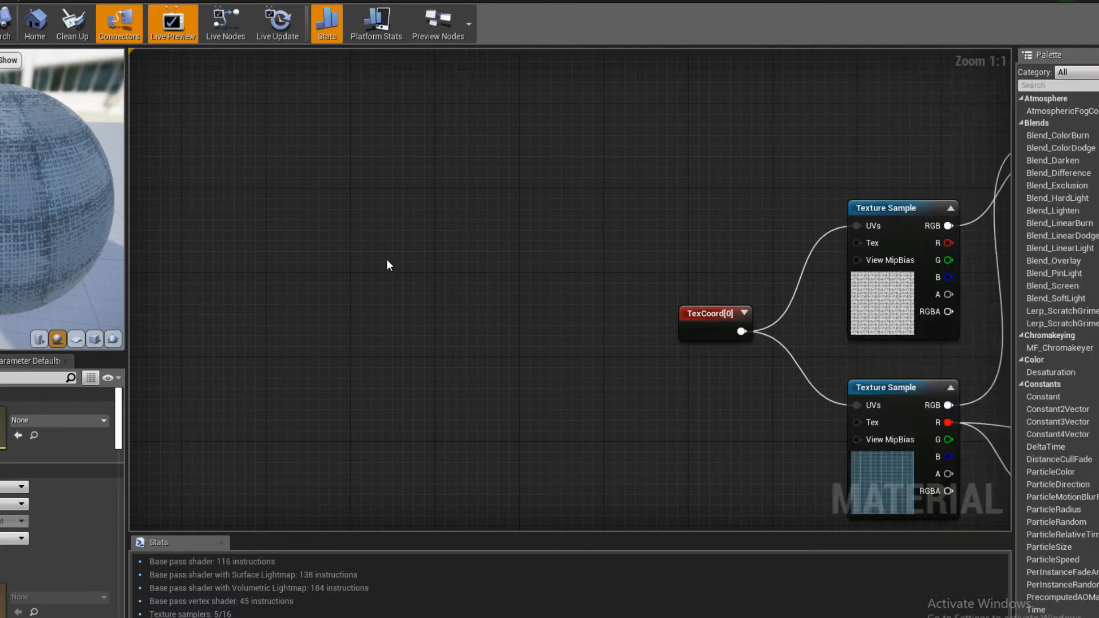
- Return to the level and examine the tiled grid on the city roofs from above and up close
right_click_drag(387, 258, 436, 277)
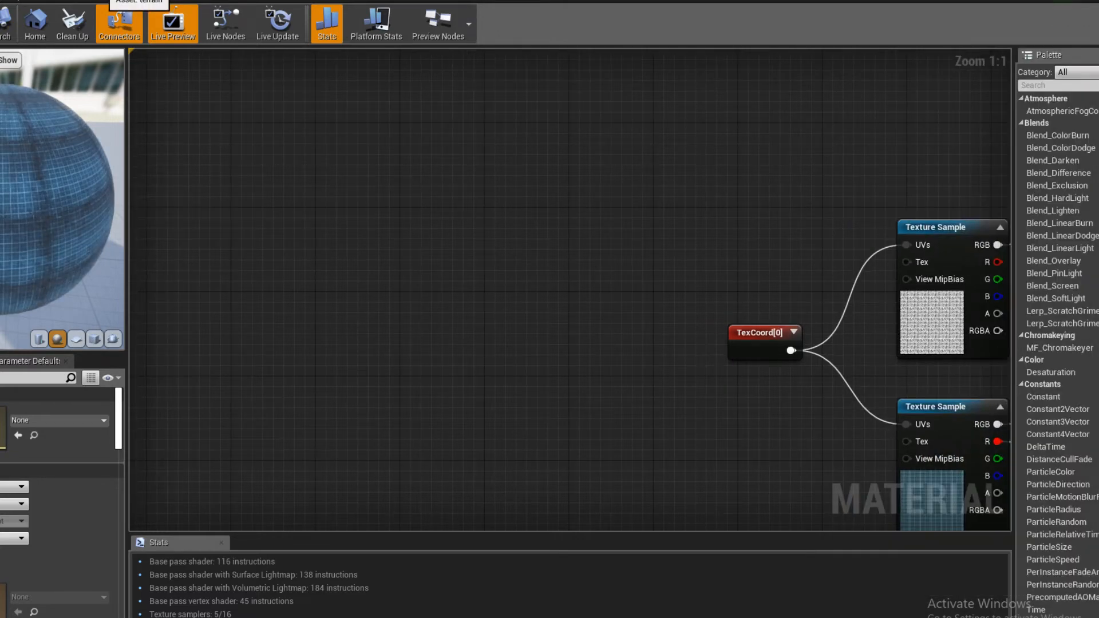
left_click(243, 1)
left_click(272, 0)
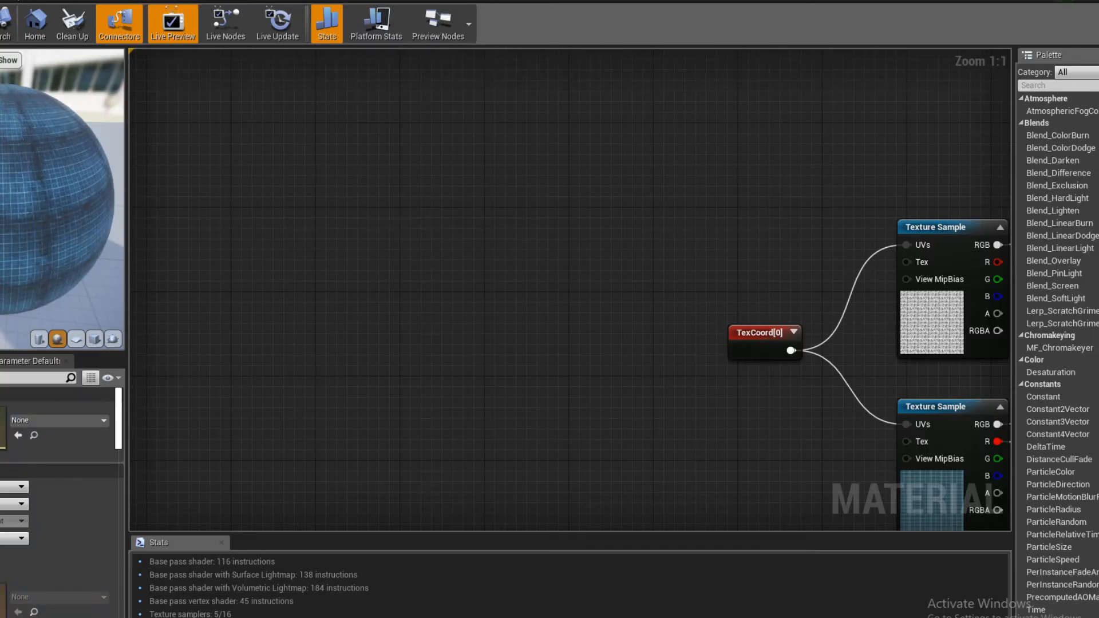
left_click(145, 0)
left_click(114, 24)
right_click_drag(320, 194, 280, 252)
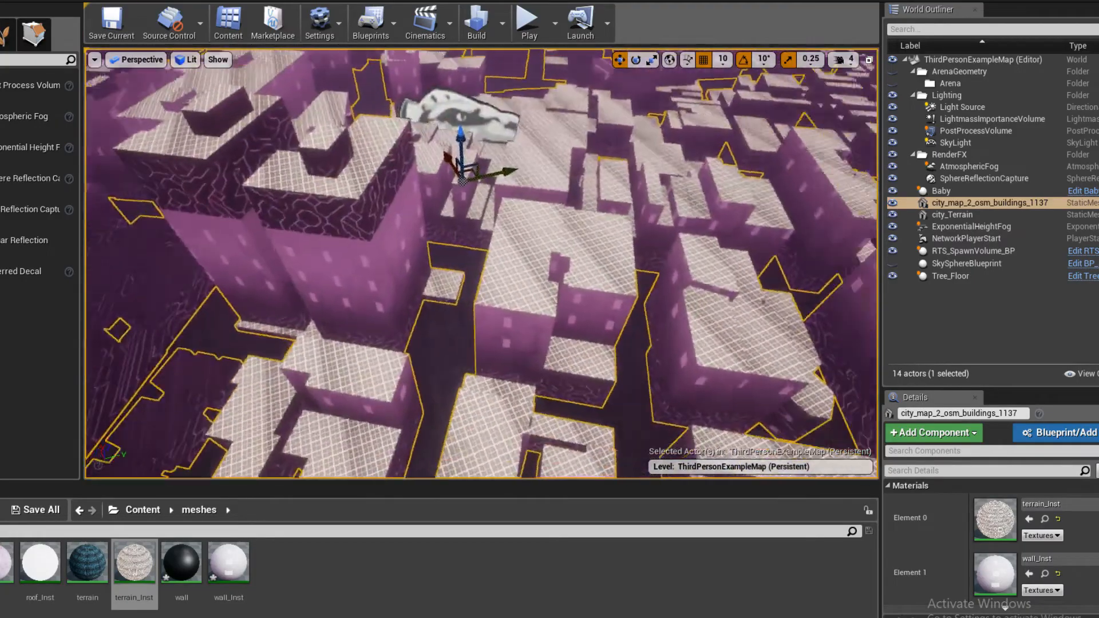
right_click_drag(508, 251, 538, 337)
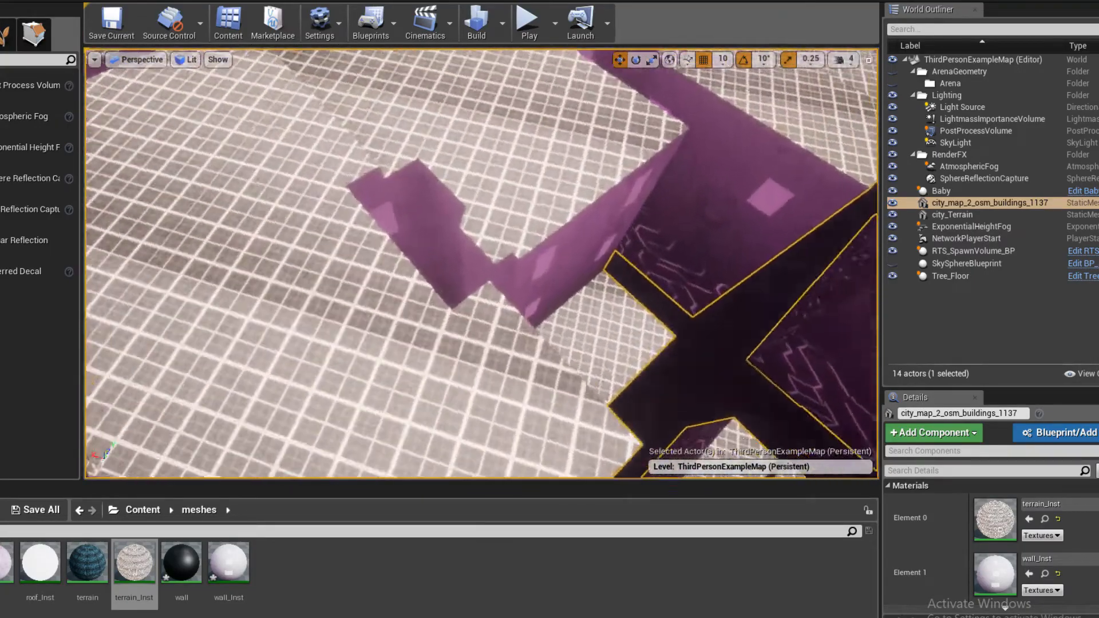
right_click_drag(480, 264, 504, 281)
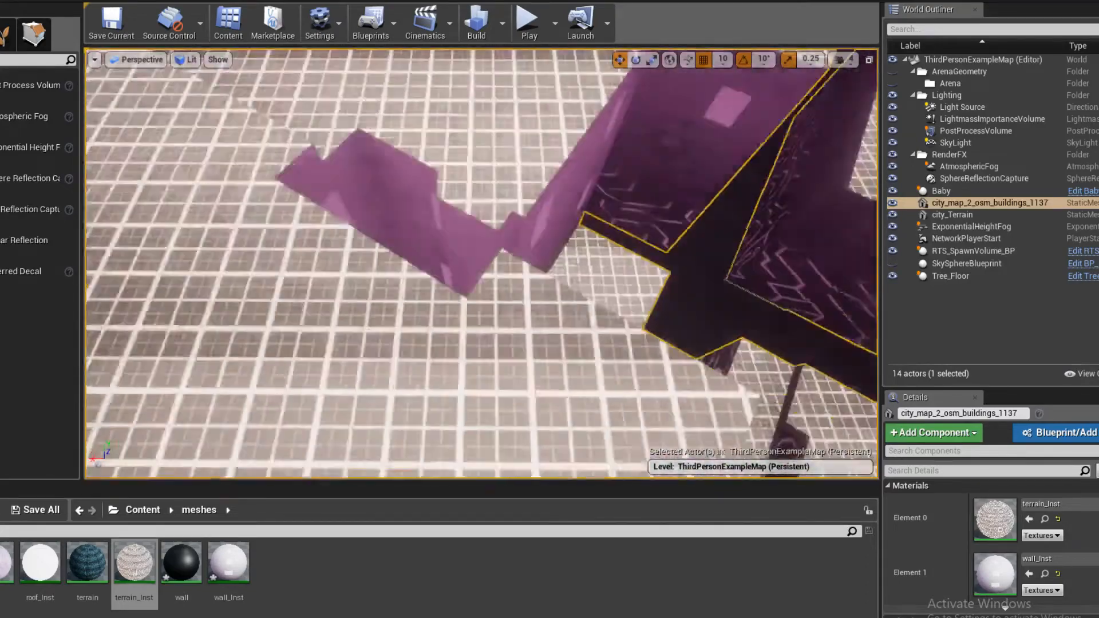
- From terrain_Inst, open its parent terrain material, adjust the TexCoord node's tiling, and save the material
right_click_drag(538, 344, 537, 310)
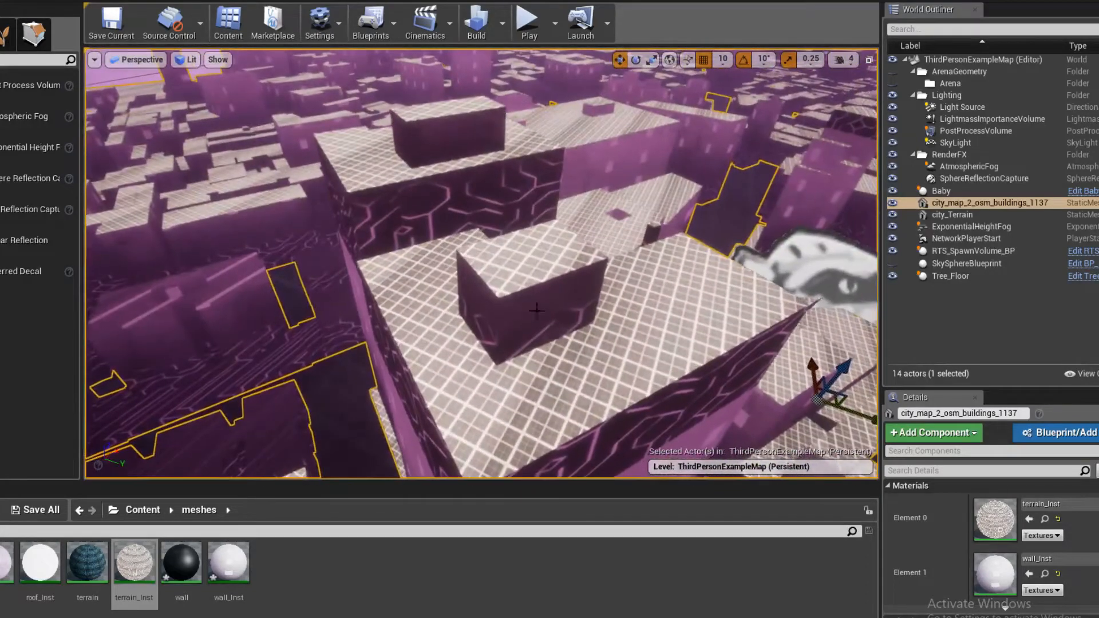
double_click(134, 564)
double_click(468, 275)
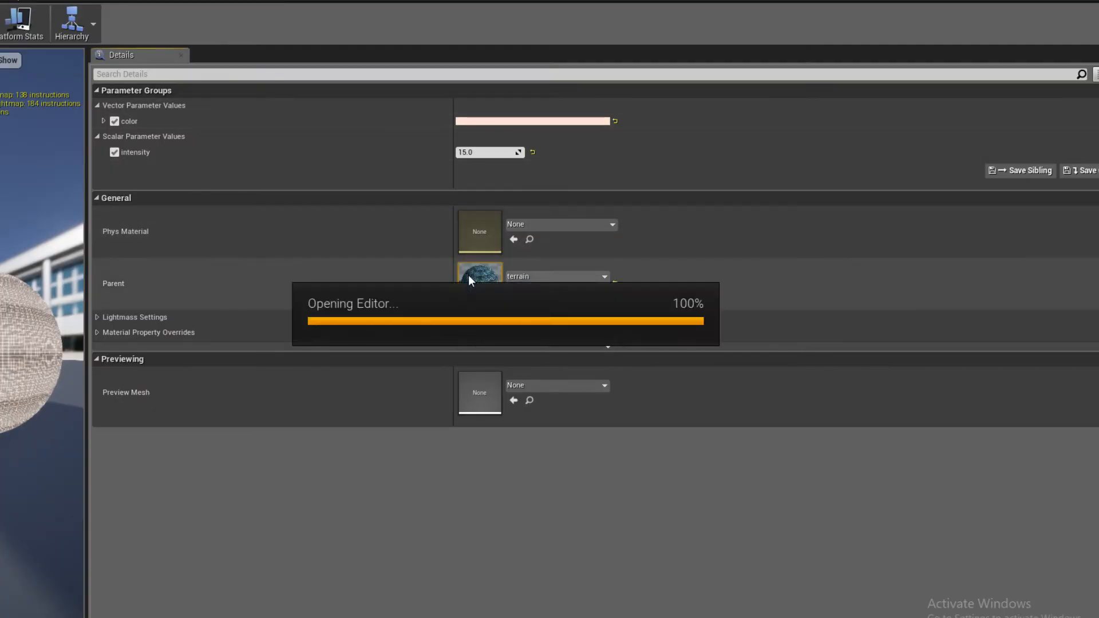
right_click_drag(231, 200, 996, 183)
right_click_drag(317, 329, 449, 305)
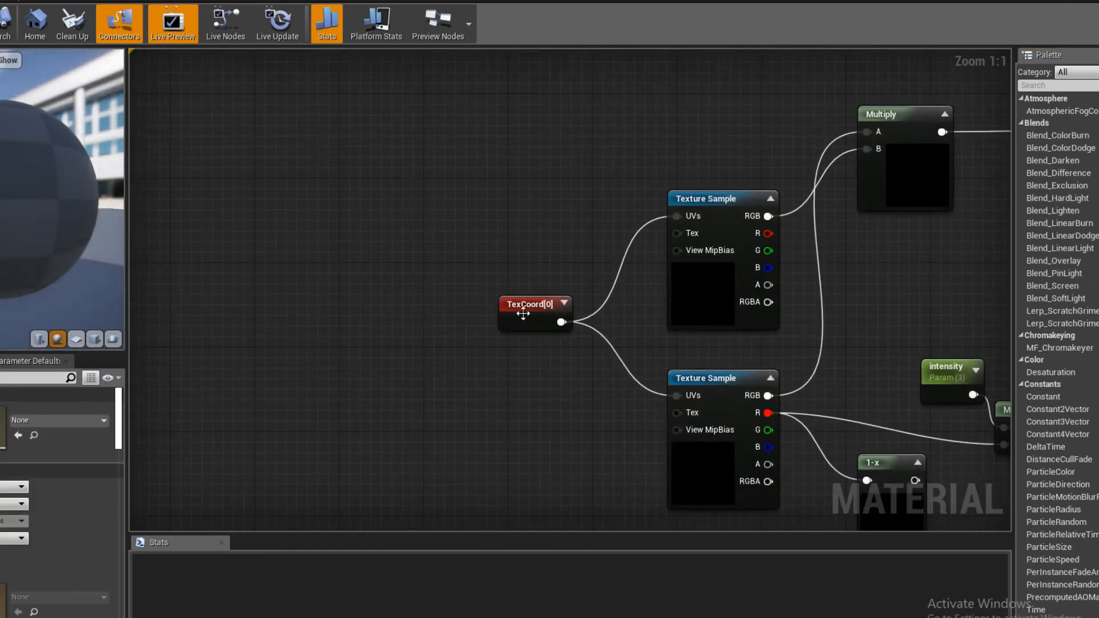
left_click(522, 313)
right_click_drag(399, 378, 348, 348)
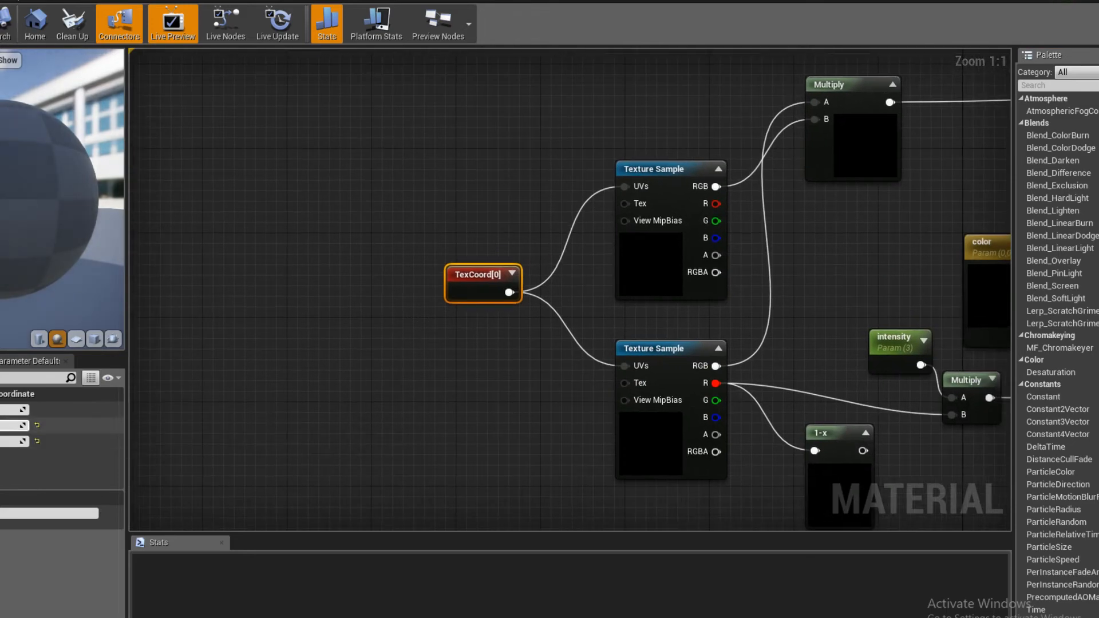
left_click(321, 372)
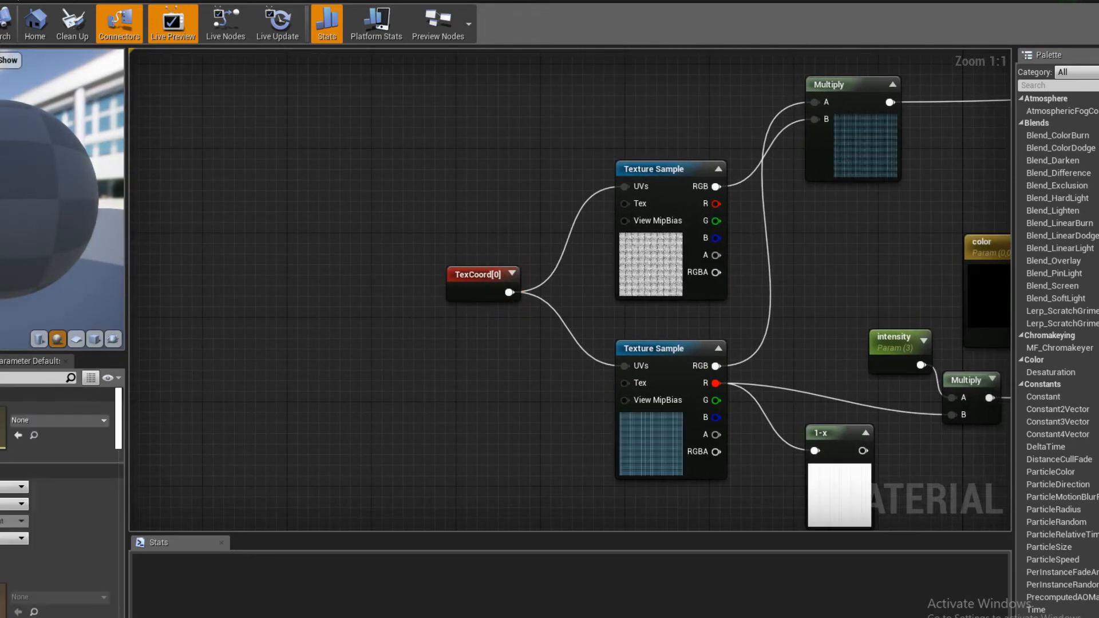
key("ctrl+s")
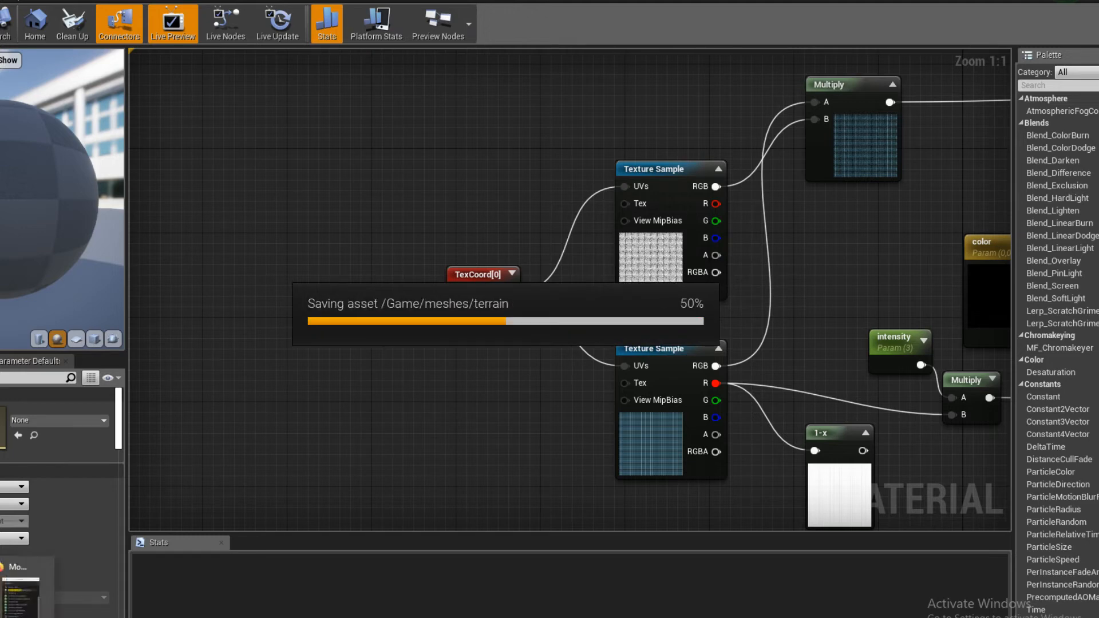
- Read the live chat for new viewer messages while the terrain material saves, and return to the level
left_click(23, 598)
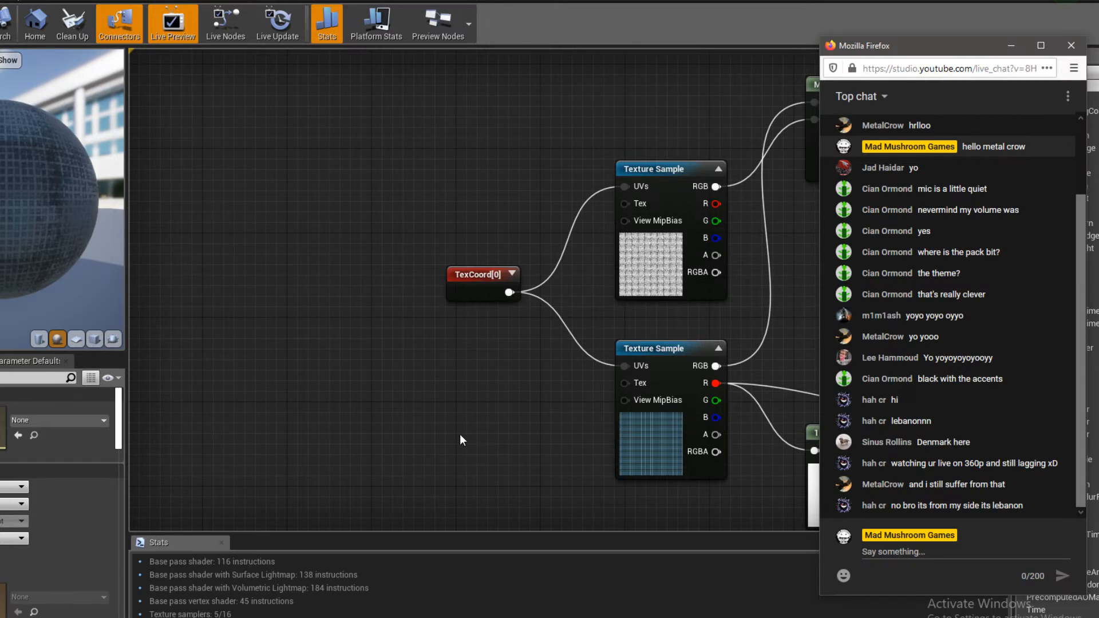
left_click(459, 434)
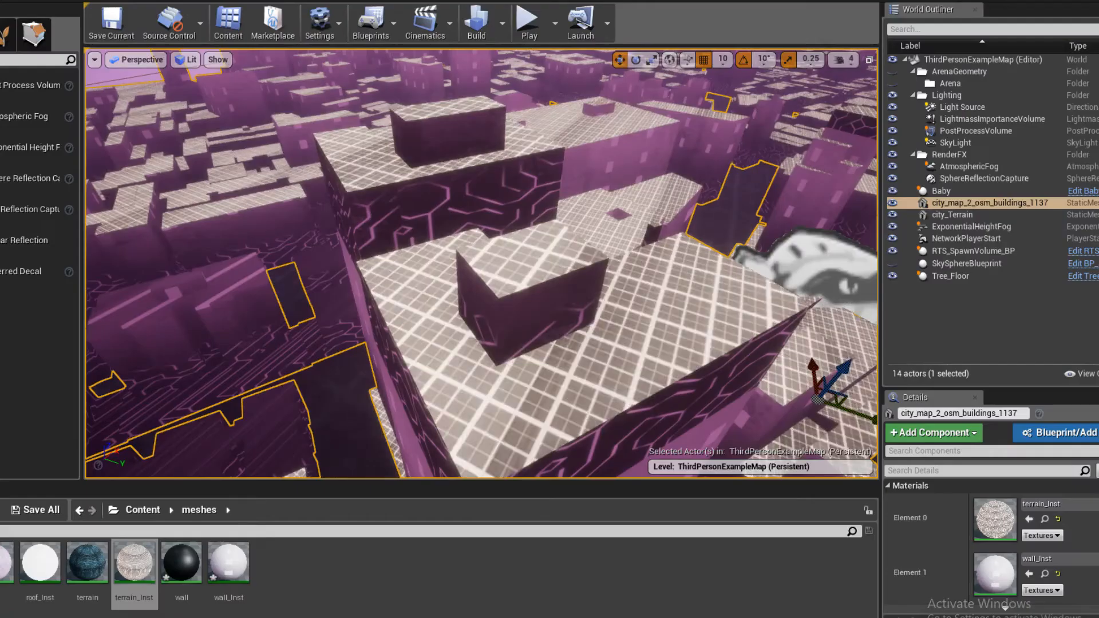
right_click_drag(481, 263, 481, 263)
- Focus the view on city_Terrain and play-test flying over the city to check the ground grid
double_click(952, 215)
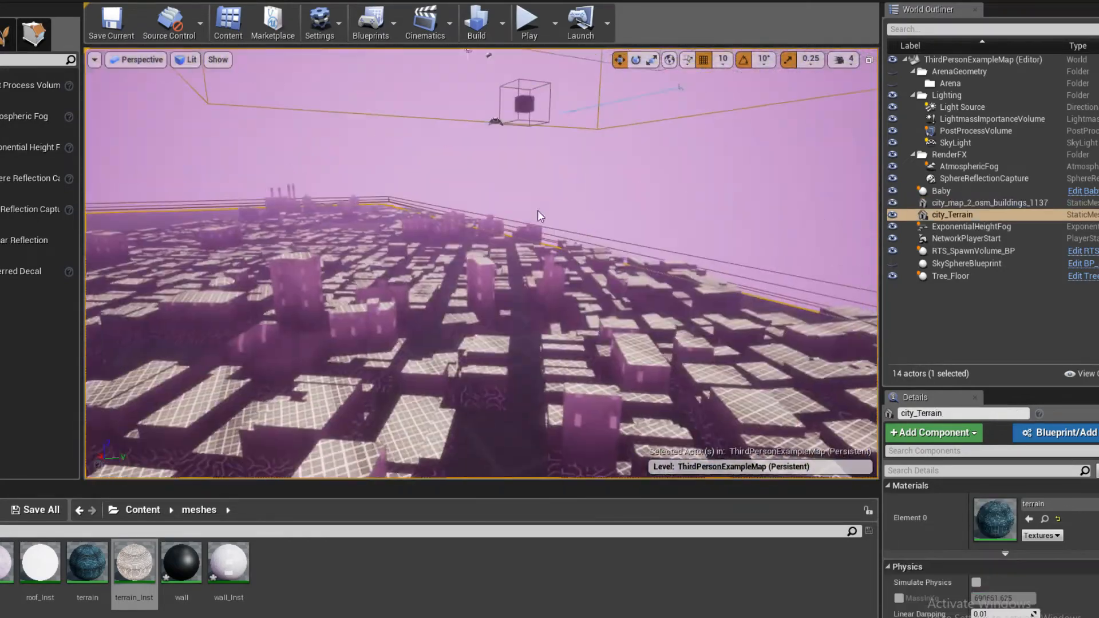
left_click(529, 23)
left_click(561, 199)
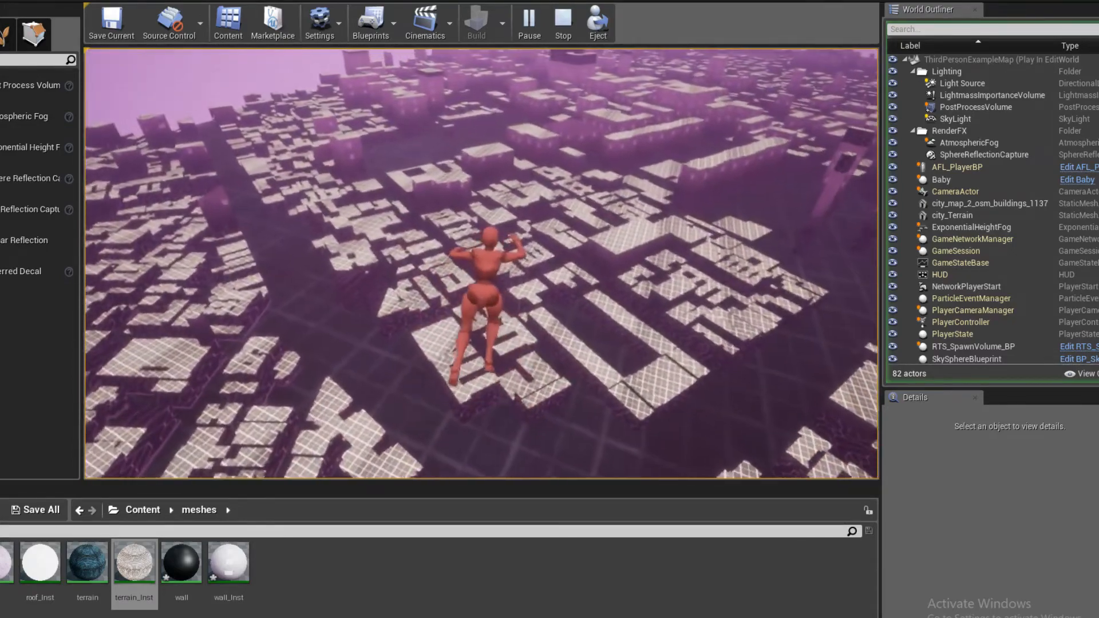
key("Escape")
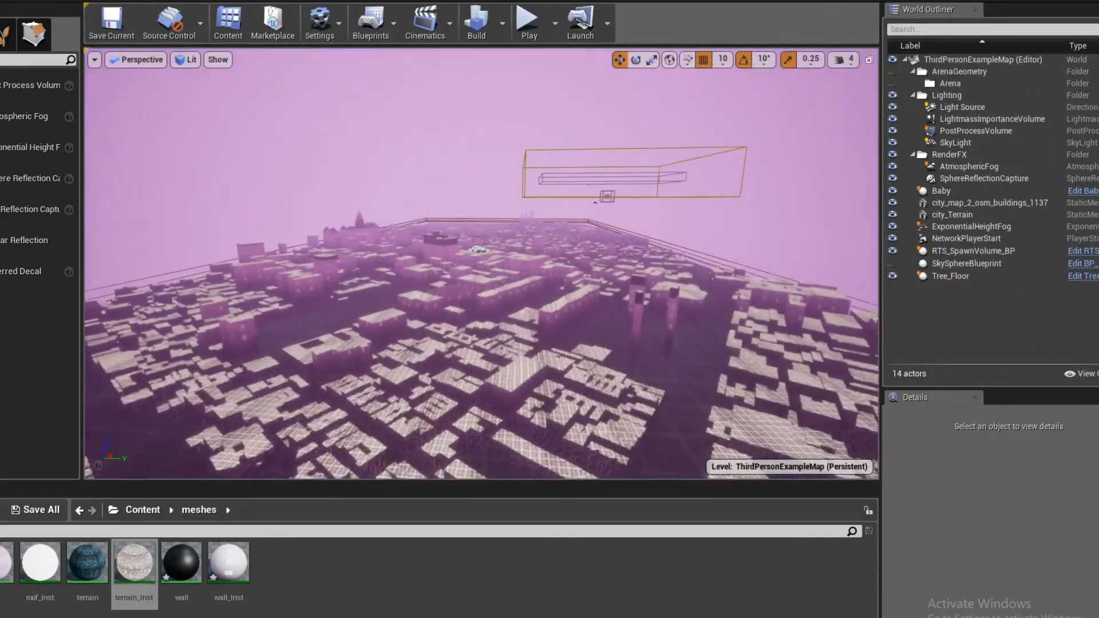
- Go through the level's actors one by one, from Baby and PostProcessVolume to Tree_Floor, to identify each in the scene
right_click_drag(481, 263, 573, 229)
left_click(986, 192)
right_click_drag(790, 223, 815, 178)
key("d")
left_click(1002, 132)
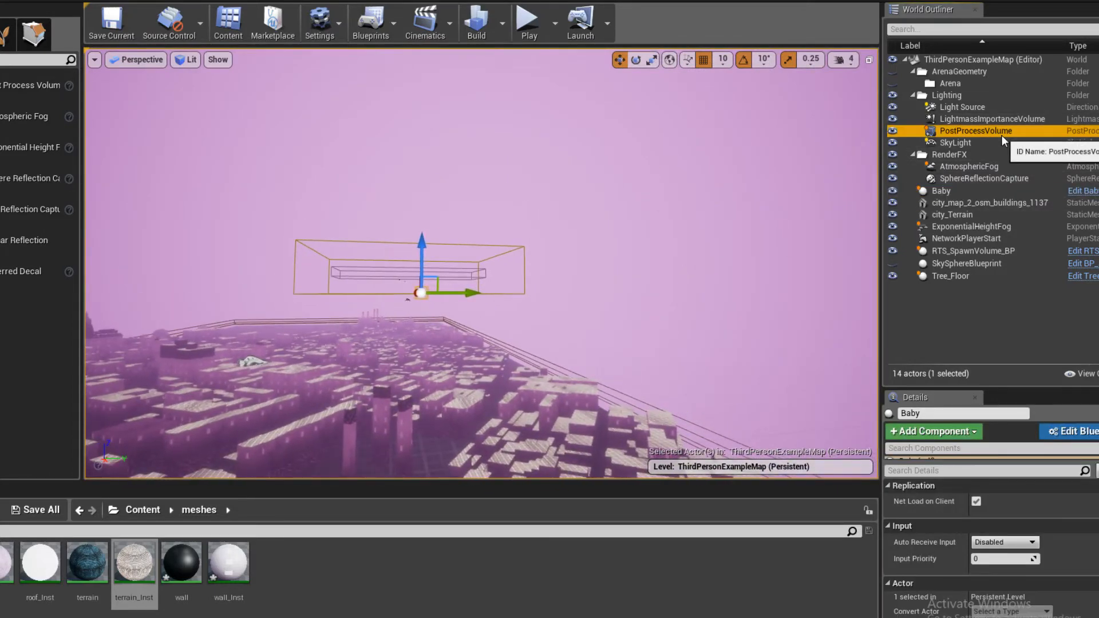
left_click(972, 177)
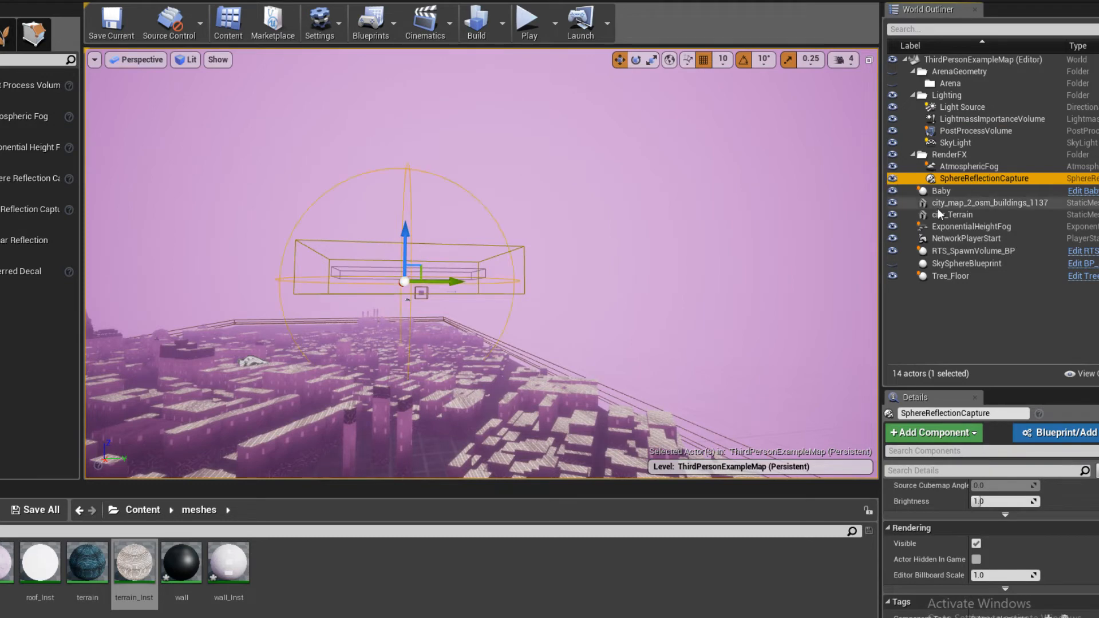
left_click(940, 191)
left_click(957, 203)
left_click(958, 226)
left_click(950, 250)
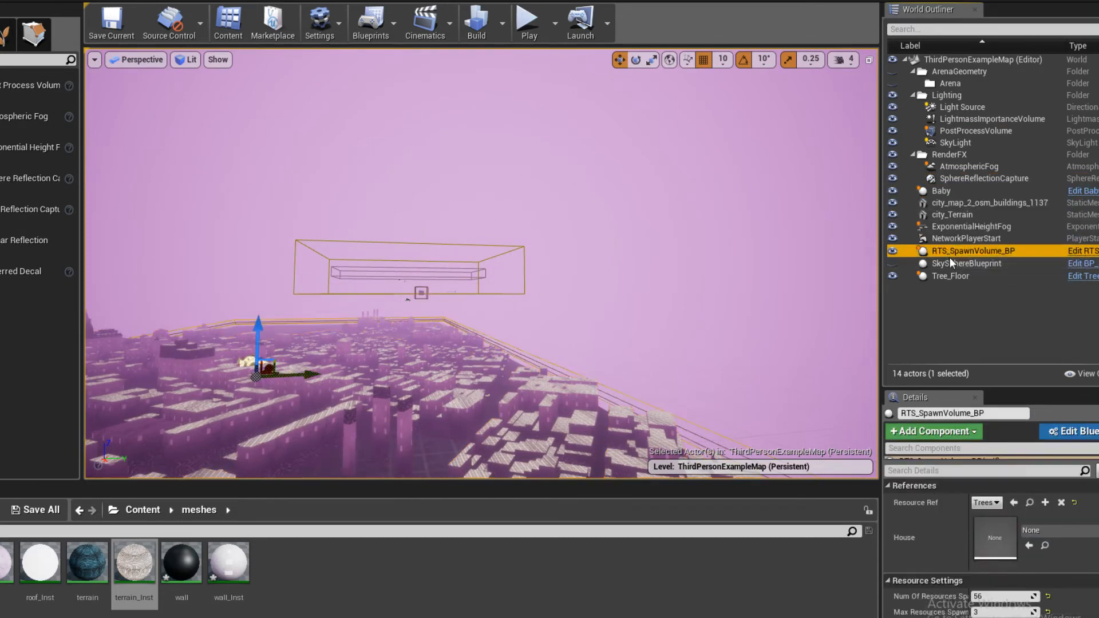
left_click(952, 263)
left_click(954, 275)
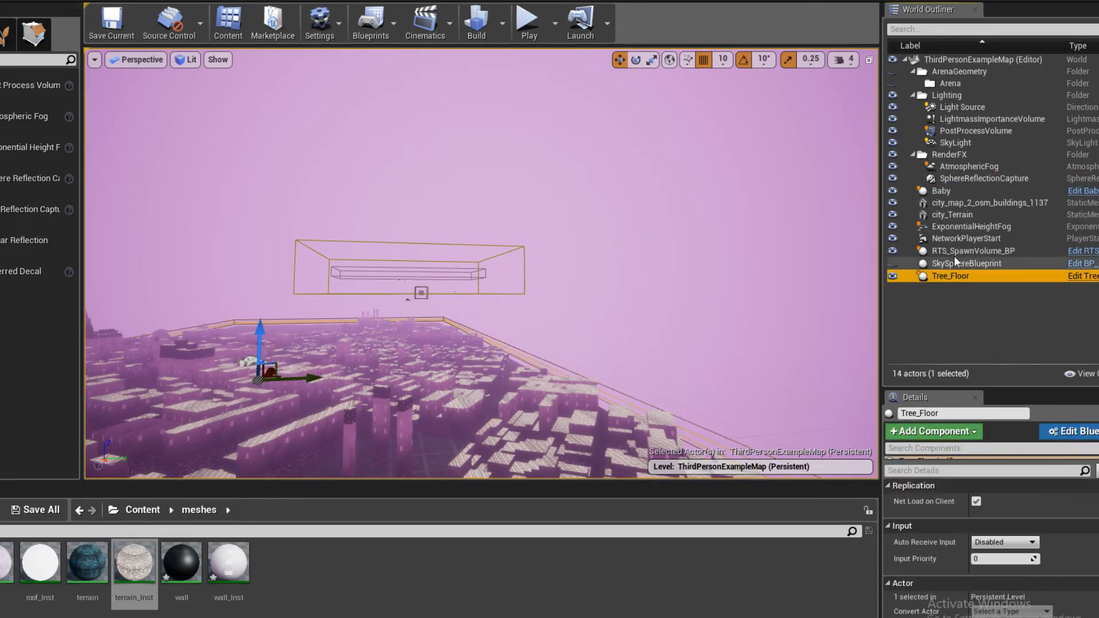
- Collapse the Lighting and RenderFX folders in the World Outliner
left_click(913, 95)
left_click(912, 71)
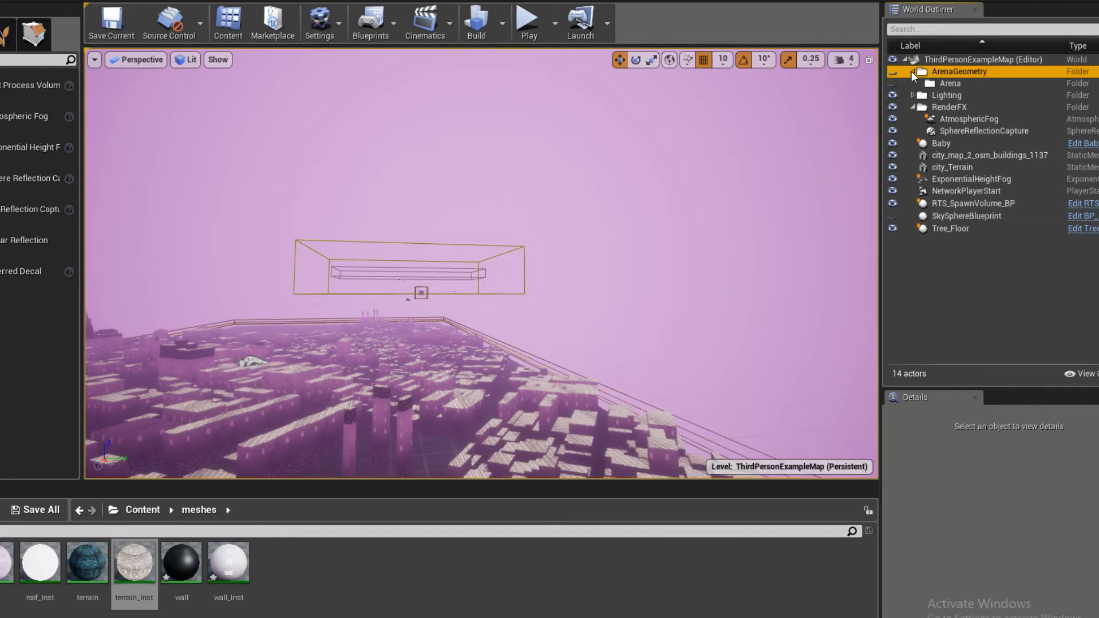
left_click(911, 107)
left_click(911, 107)
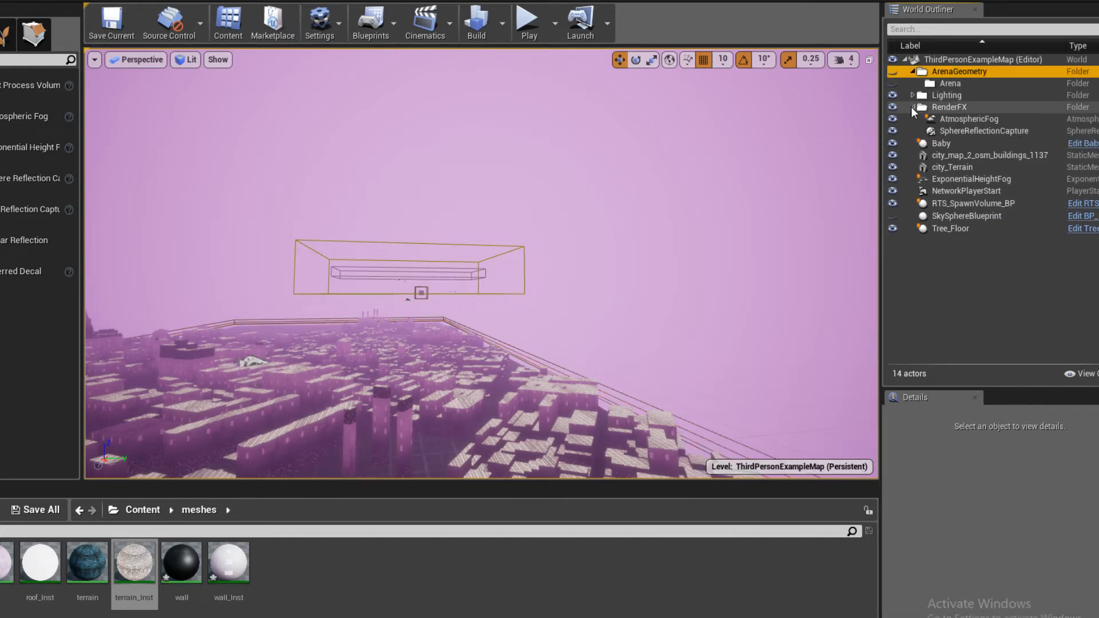
left_click(911, 107)
- Filter the World Outliner by "play" and select NetworkPlayerStart
left_click(941, 120)
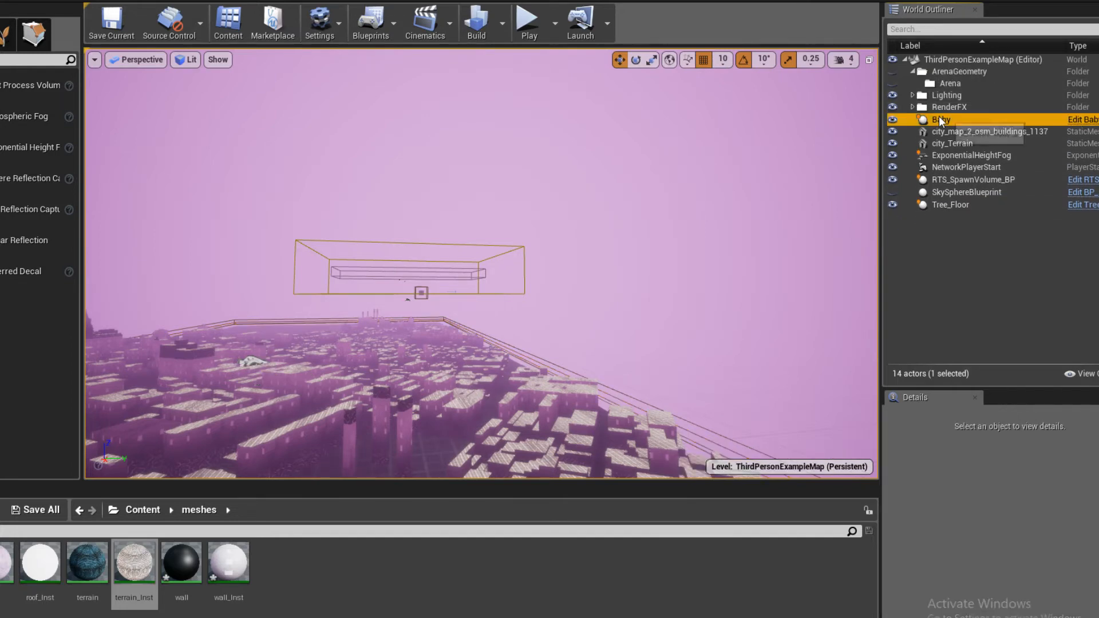
left_click(939, 30)
type("play")
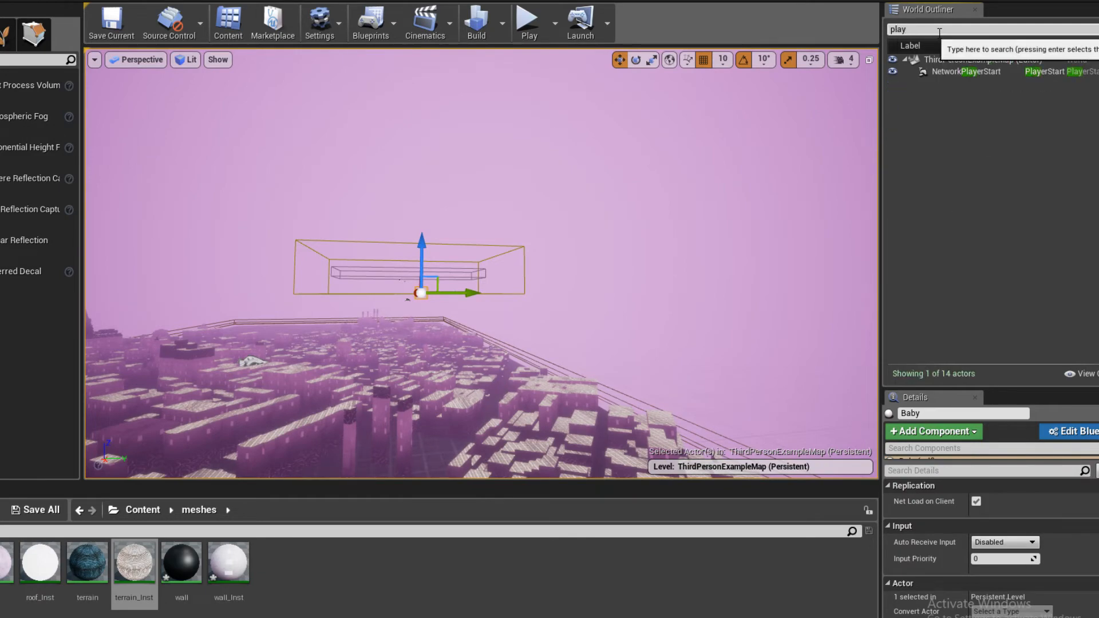
left_click(982, 74)
- Lower NetworkPlayerStart toward the city's rooftops and undo its deletion
right_click_drag(630, 217, 578, 232)
key("w")
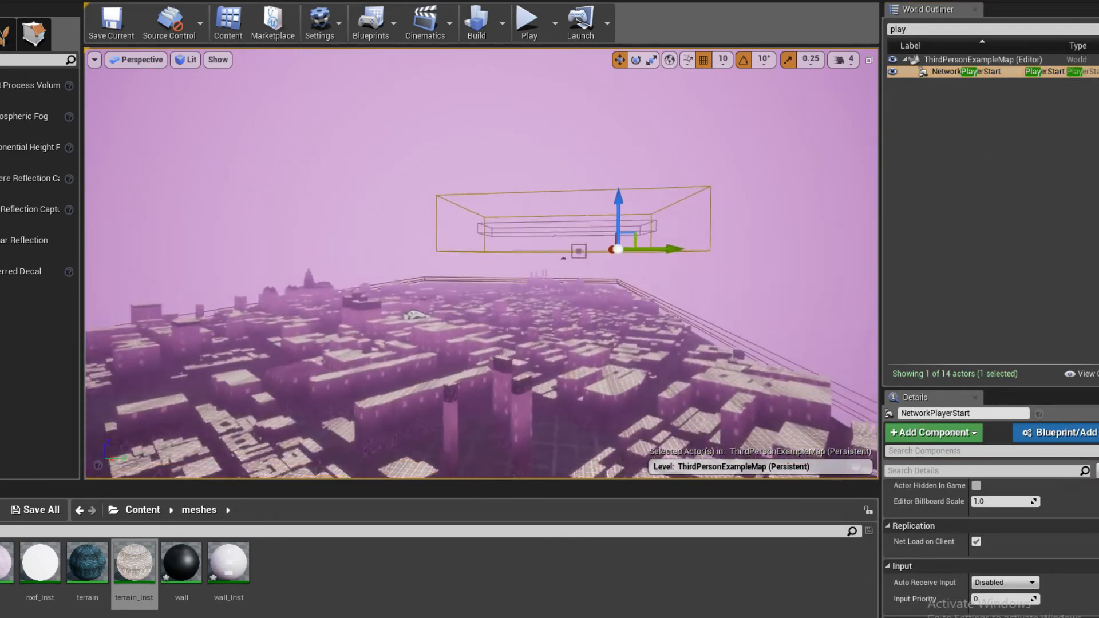
right_click_drag(458, 175, 474, 191)
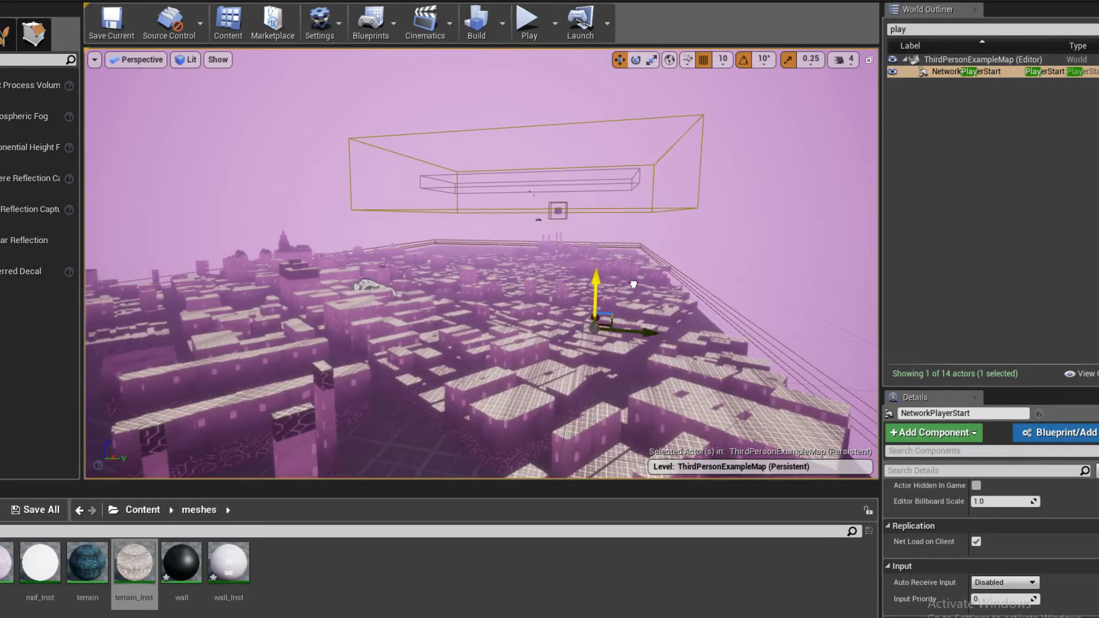
right_click_drag(510, 310, 635, 260)
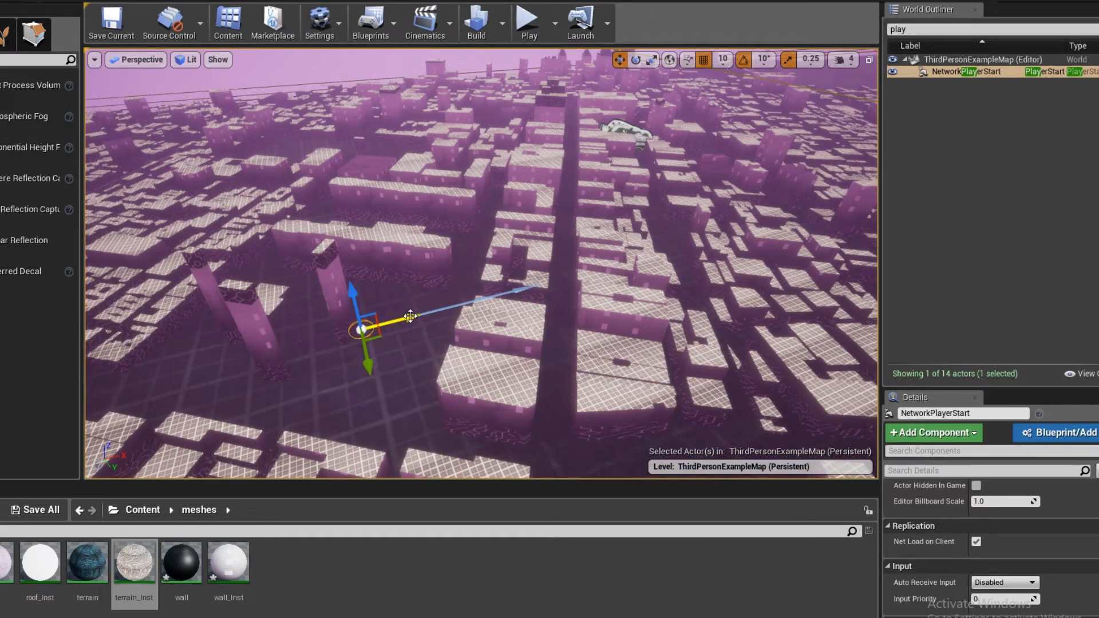
key("Delete")
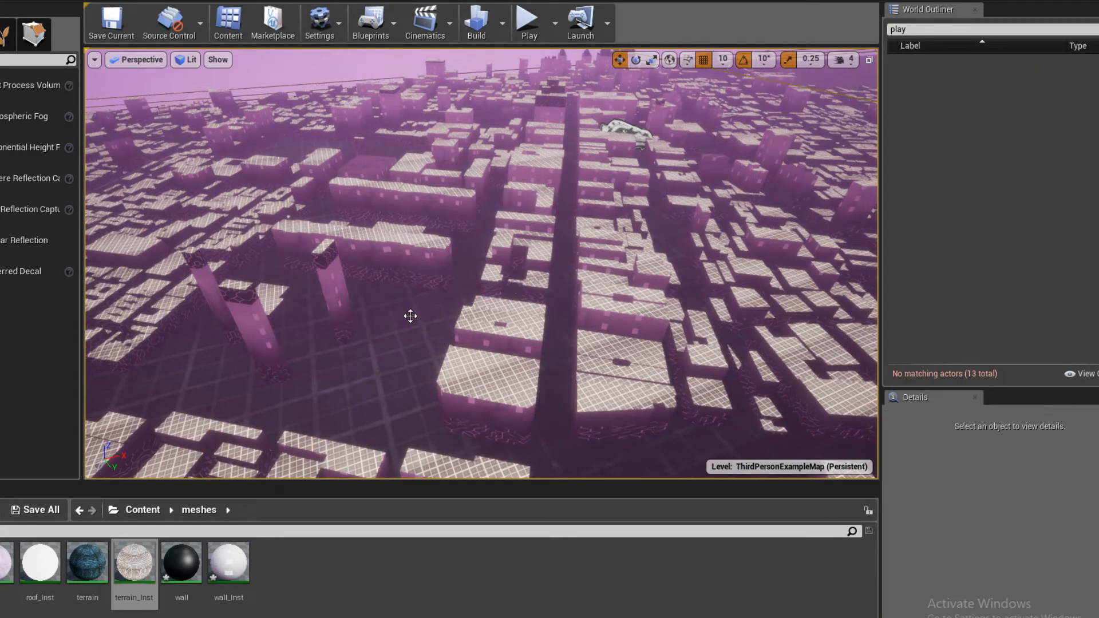
key("ctrl+z")
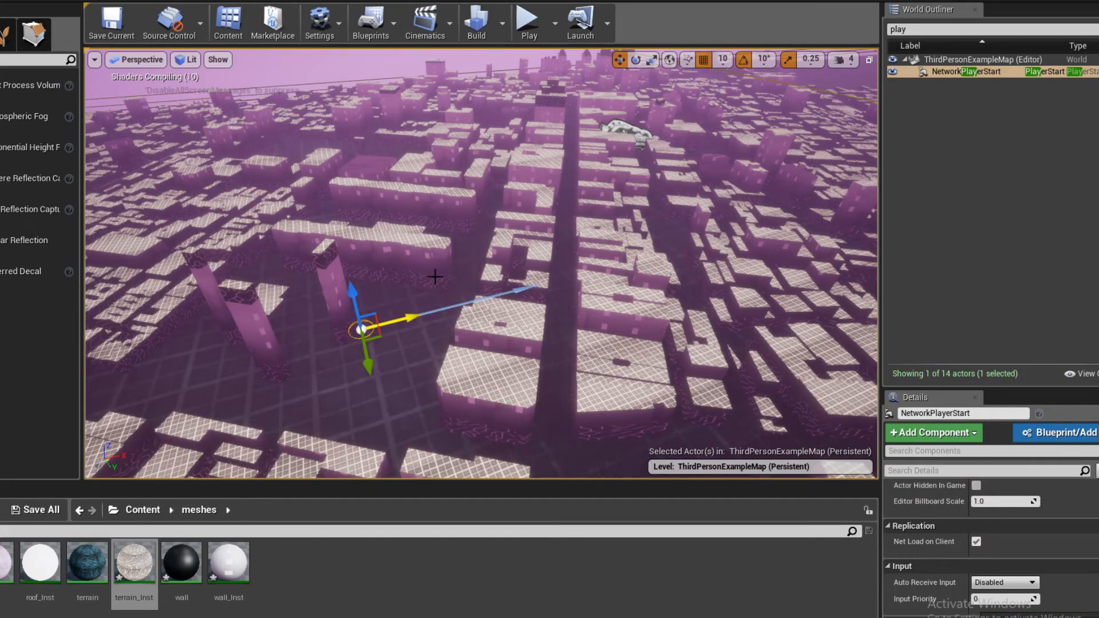
- Look over the area around NetworkPlayerStart and play-test the level from its new position
key("w")
right_click_drag(435, 277, 632, 292)
key("s")
key("w")
key("s")
left_click(528, 23)
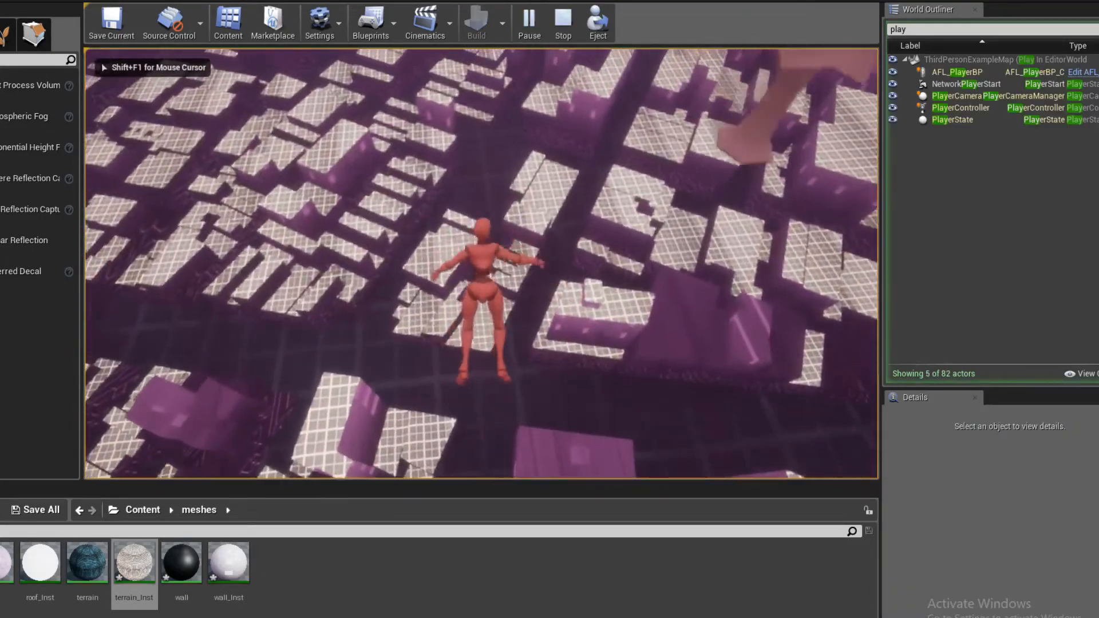
key("Escape")
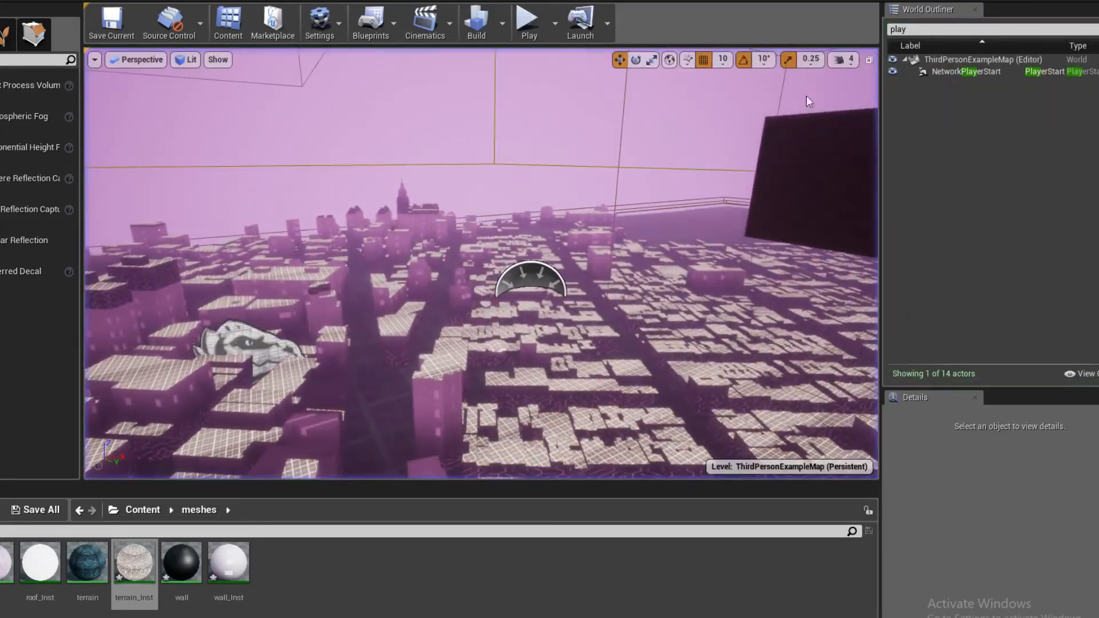
- Bring up the live chat to check for new messages, and minimize it again
right_click_drag(809, 101, 850, 117)
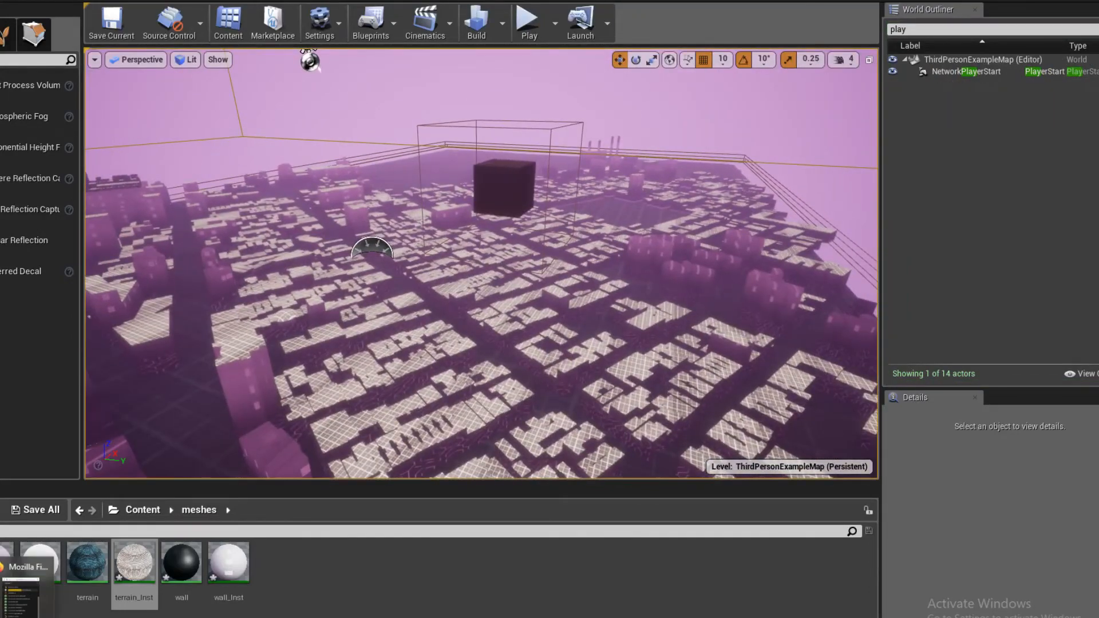
left_click(22, 595)
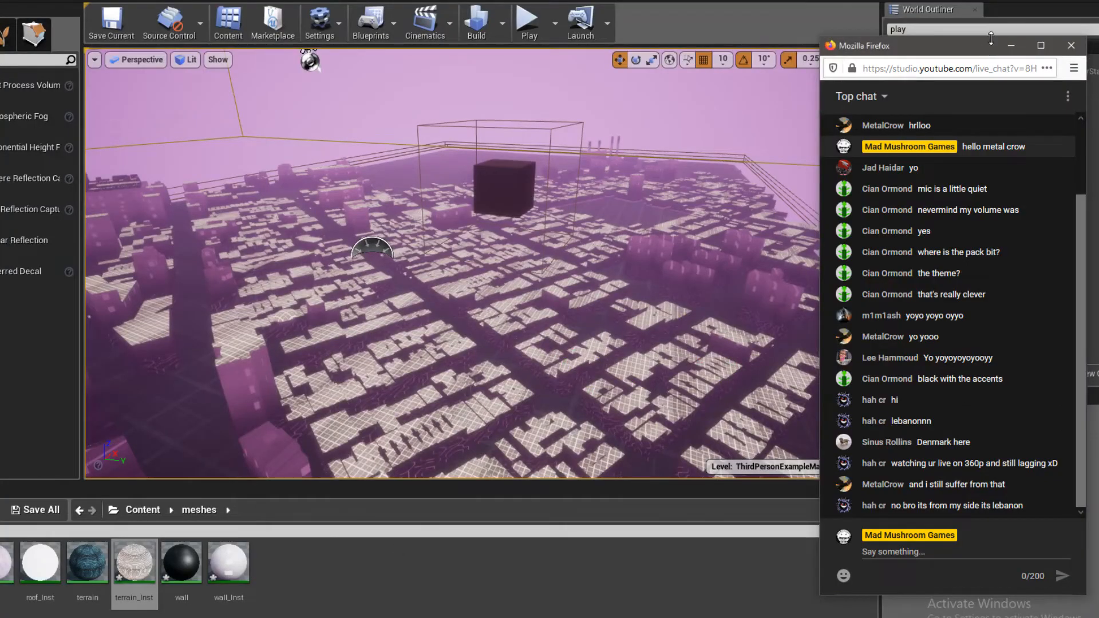
left_click(1012, 46)
- Select the dark Baby cube floating above the city and examine its surroundings
key("w")
right_click_drag(619, 140, 541, 106)
key("s")
key("w")
left_click(564, 360)
mouse_move(564, 361)
right_mouse_down()
mouse_move(564, 383)
mouse_move(583, 389)
mouse_move(552, 370)
right_mouse_up()
key("d")
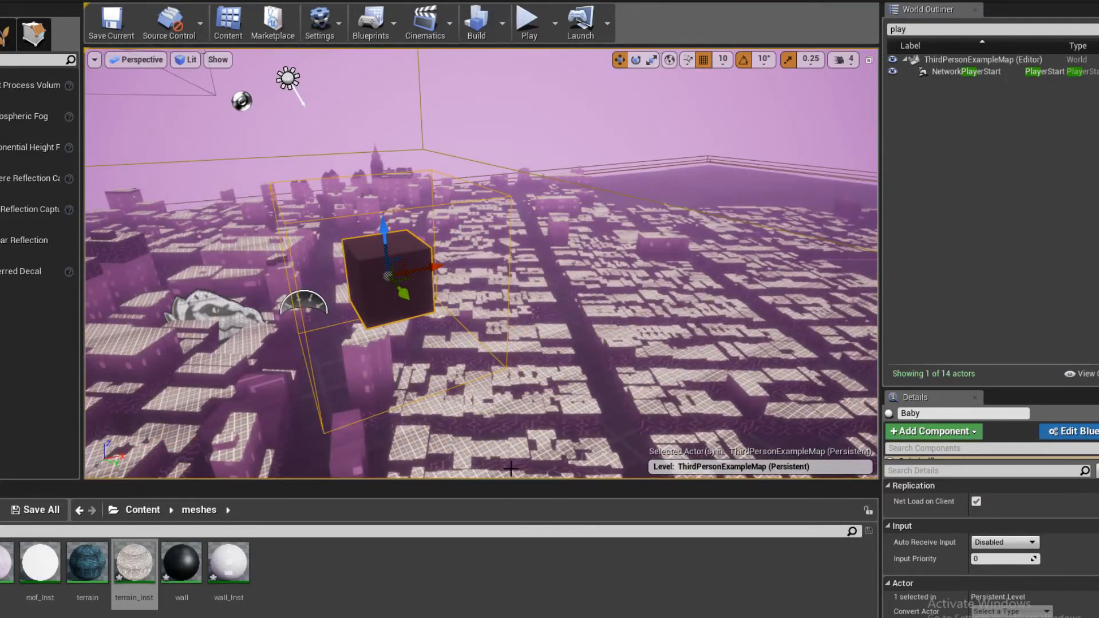
- Enlarge the viewport by shrinking the Content Browser, and play-test another flight over the city
left_click_drag(512, 483, 512, 574)
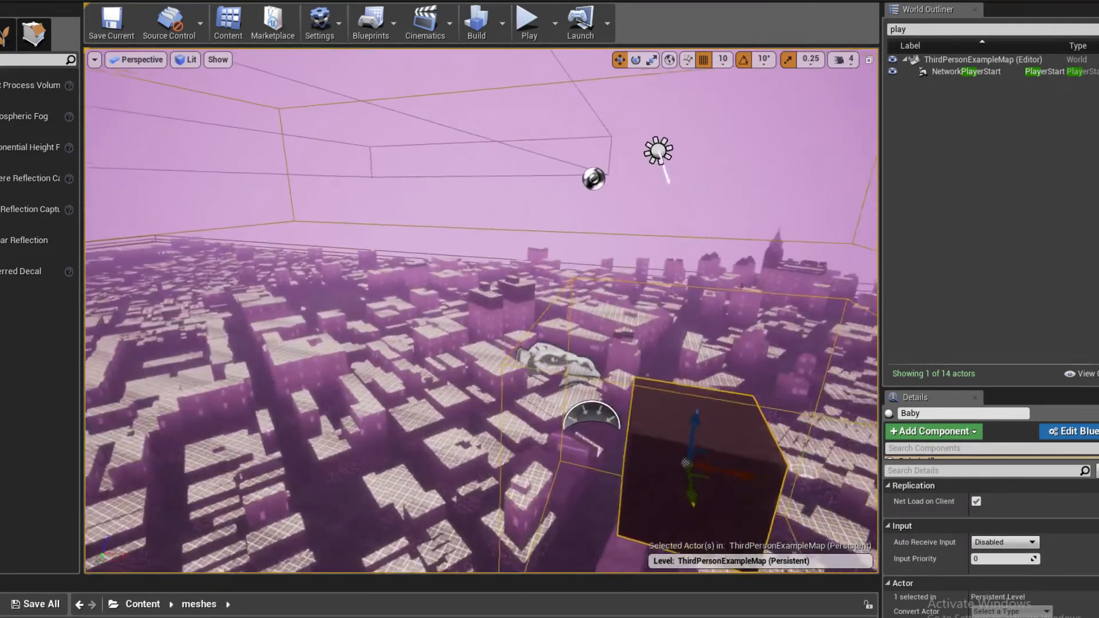
right_click_drag(576, 456, 607, 493)
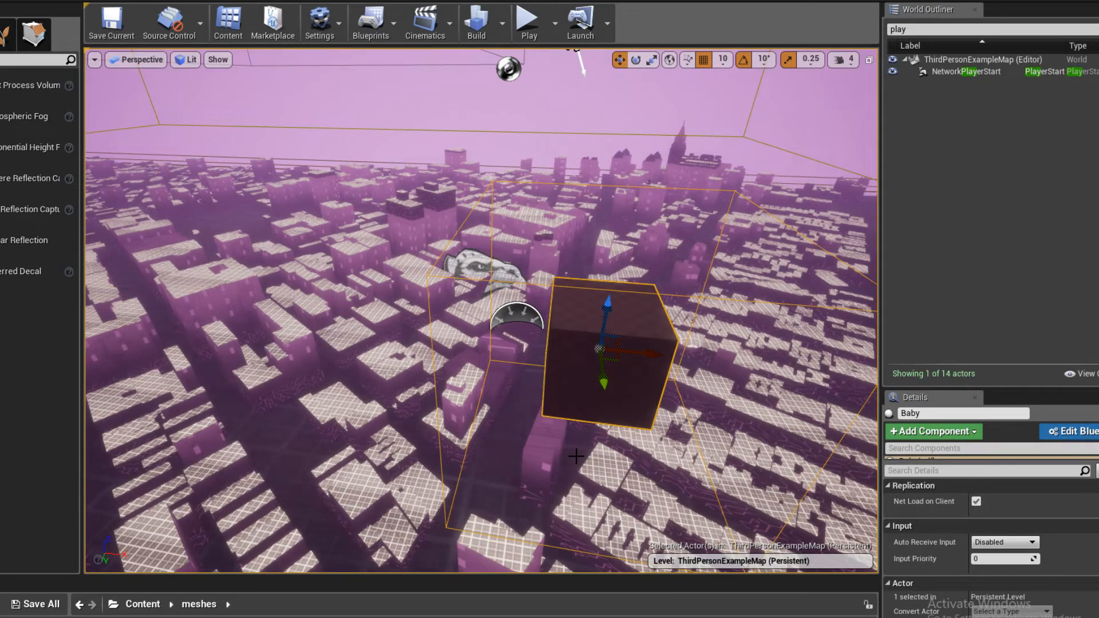
right_click_drag(632, 363, 596, 291)
key("a")
left_click(530, 15)
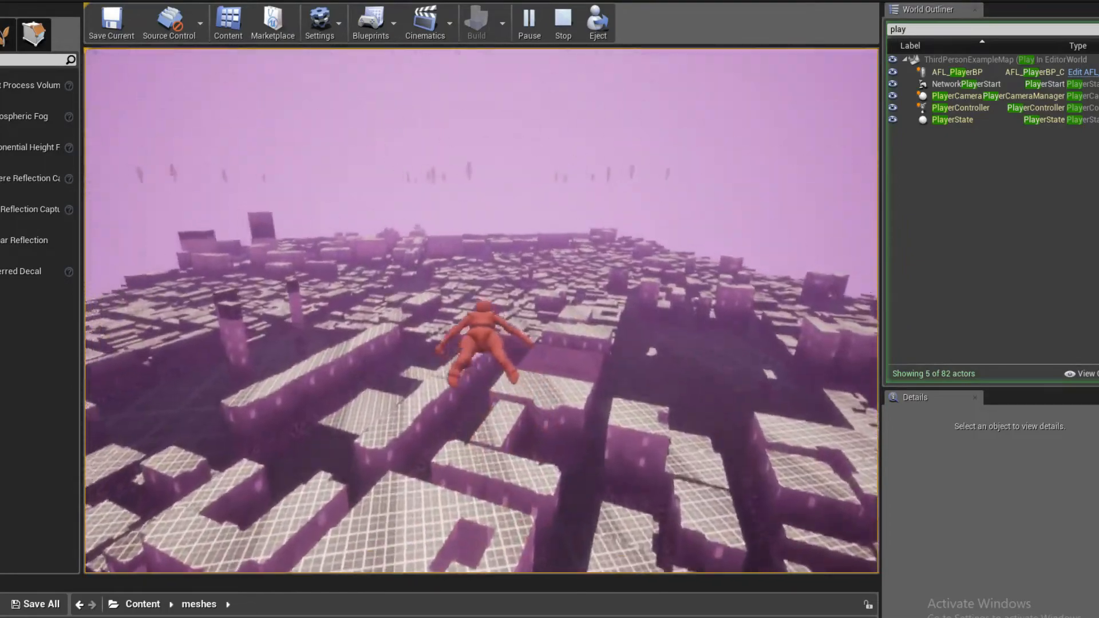
key("Escape")
- Clear the World Outliner filter and toggle the RenderFX and Lighting folders' visibility off and back on
right_click_drag(304, 86, 229, 74)
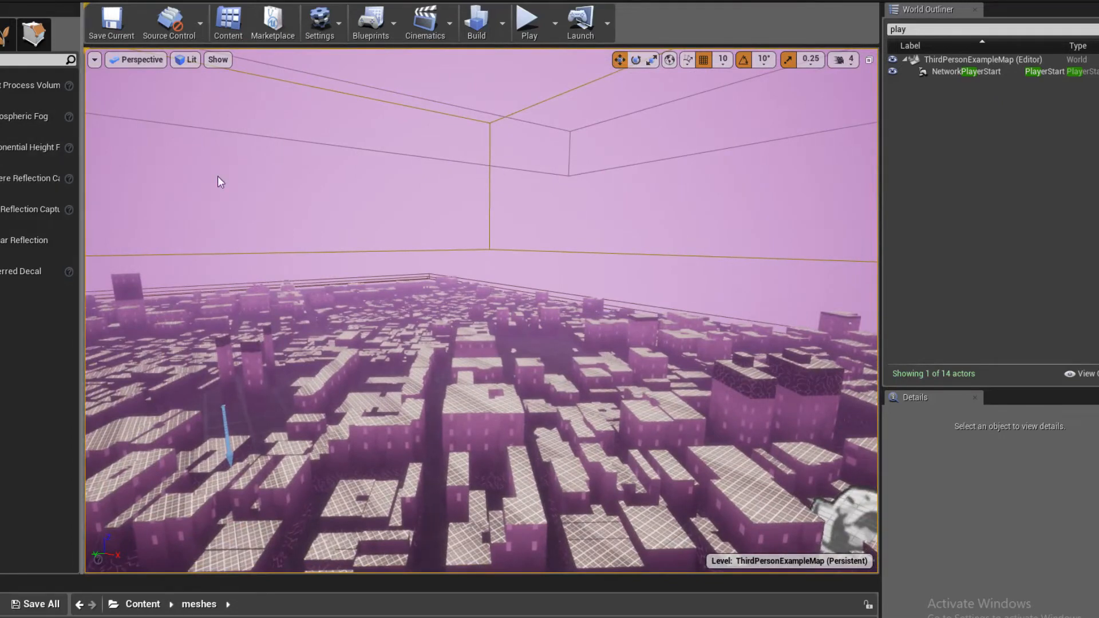
left_click(1098, 30)
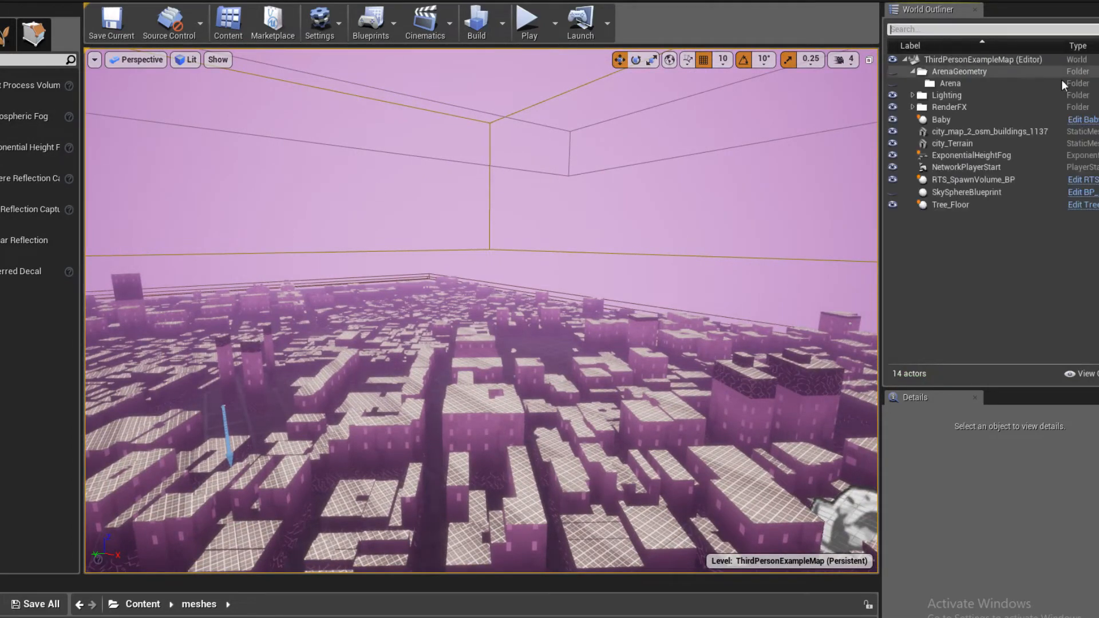
left_click(912, 108)
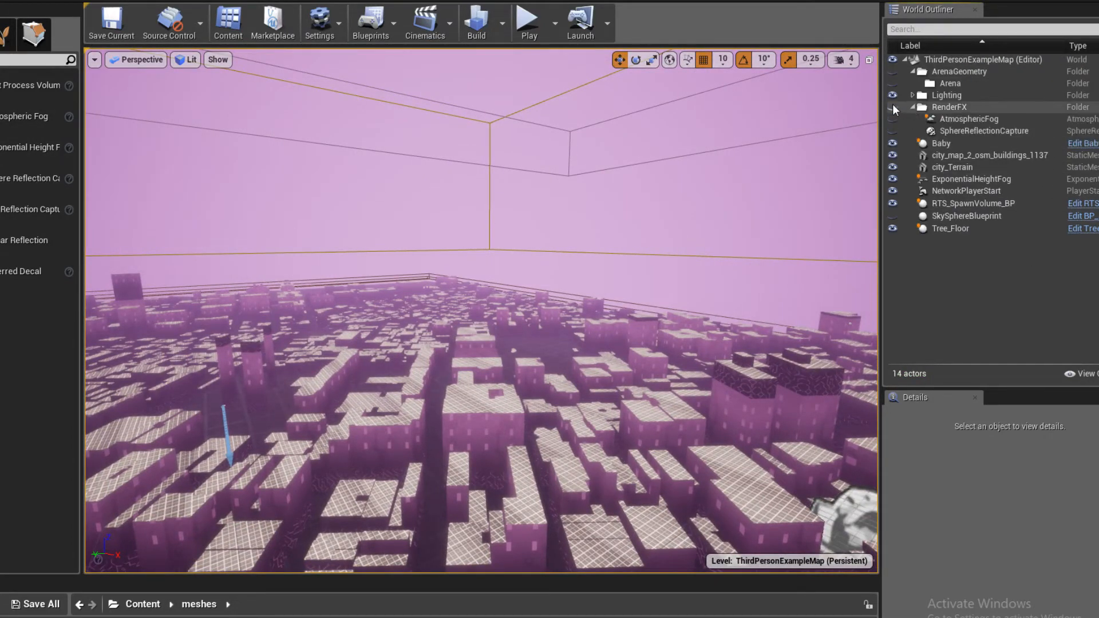
left_click(911, 107)
left_click(893, 95)
left_click(897, 95)
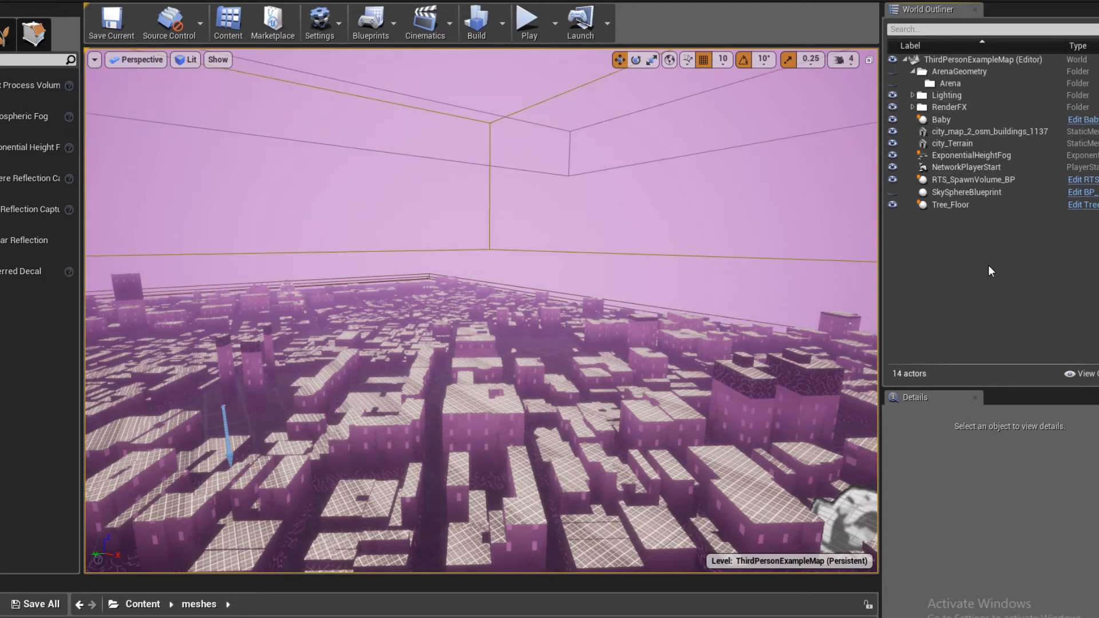
- Select the city_map_2_osm_buildings_1137 and city_Terrain meshes together, shift them horizontally across the level, and play-test from the player start
double_click(895, 201)
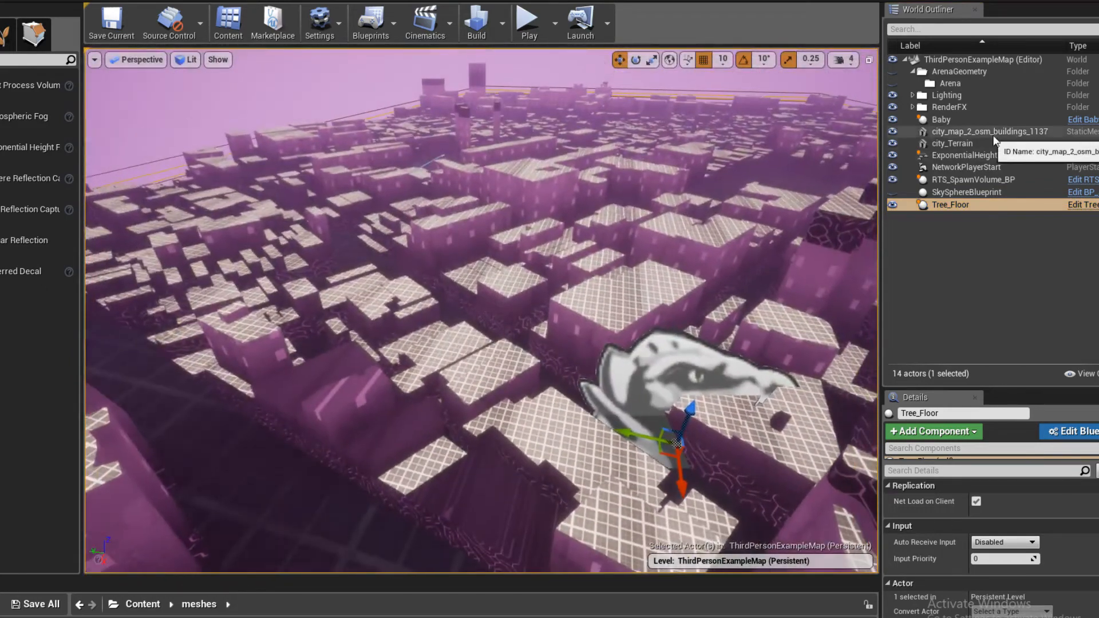
left_click(992, 137)
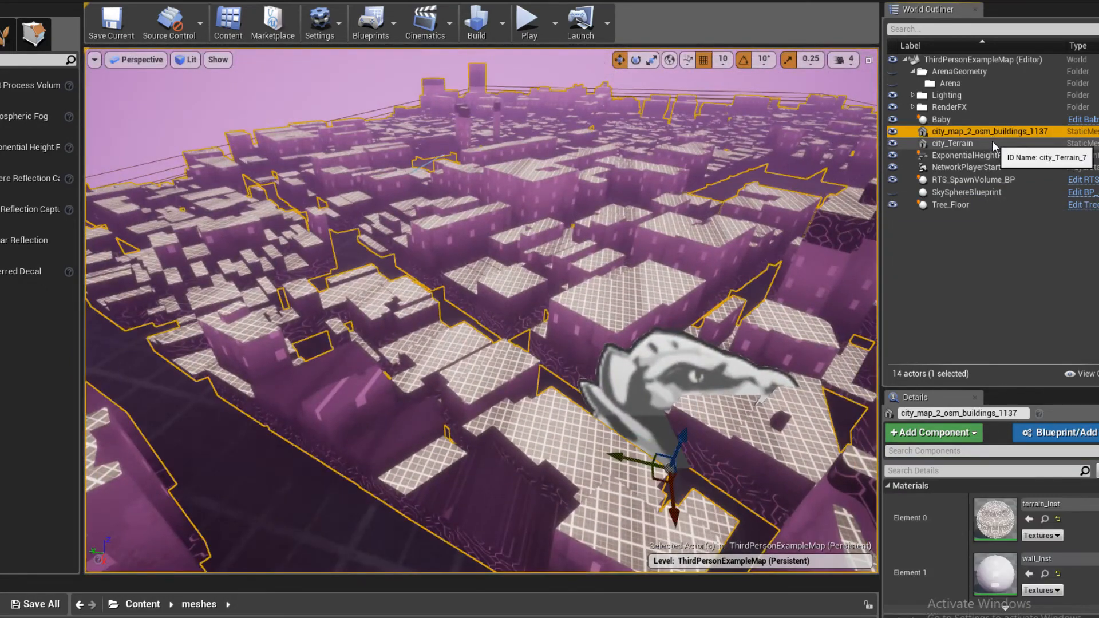
left_click(991, 142, "ctrl")
right_click_drag(550, 287, 716, 253)
left_click_drag(576, 278, 585, 223)
right_click_drag(585, 224, 621, 212)
left_click_drag(536, 244, 538, 229)
right_click_drag(537, 229, 399, 247)
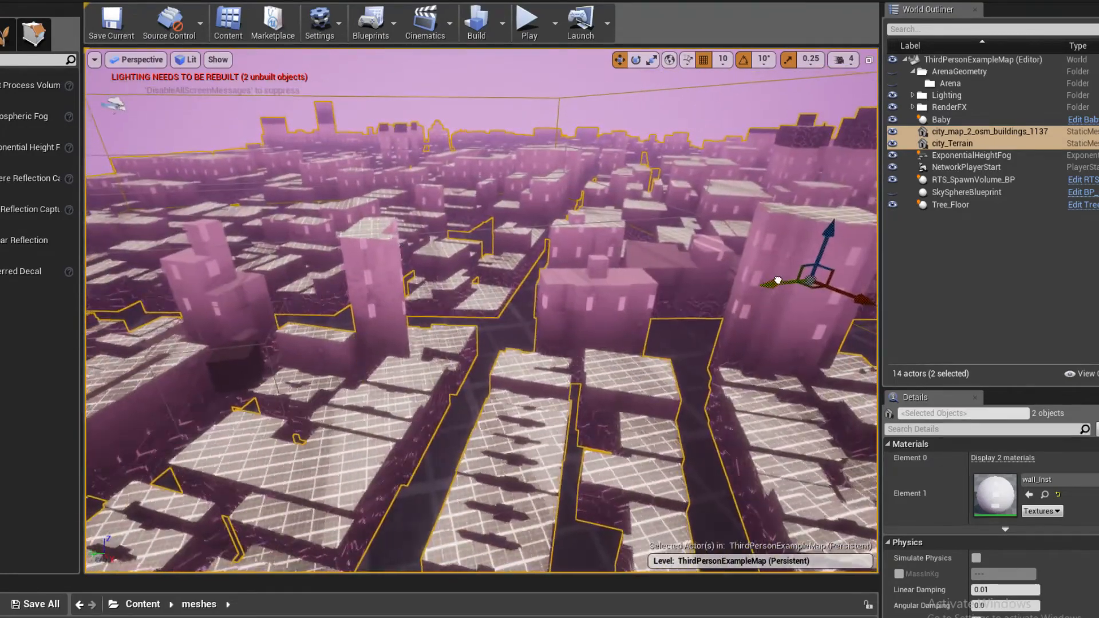
right_click_drag(778, 281, 688, 278)
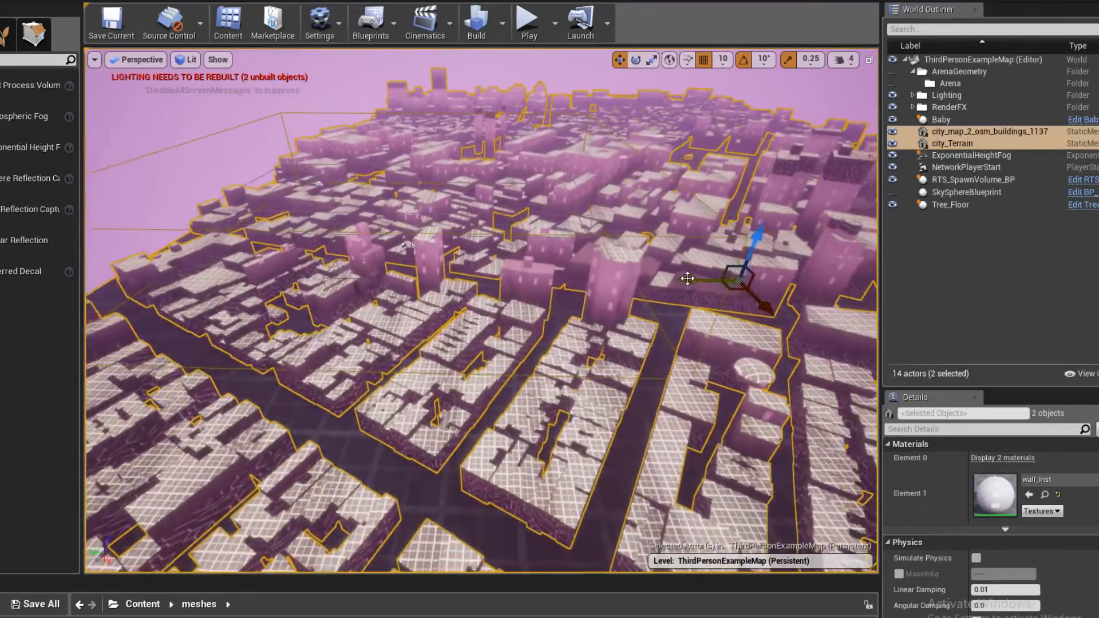
left_click_drag(688, 278, 581, 273)
left_click(527, 20)
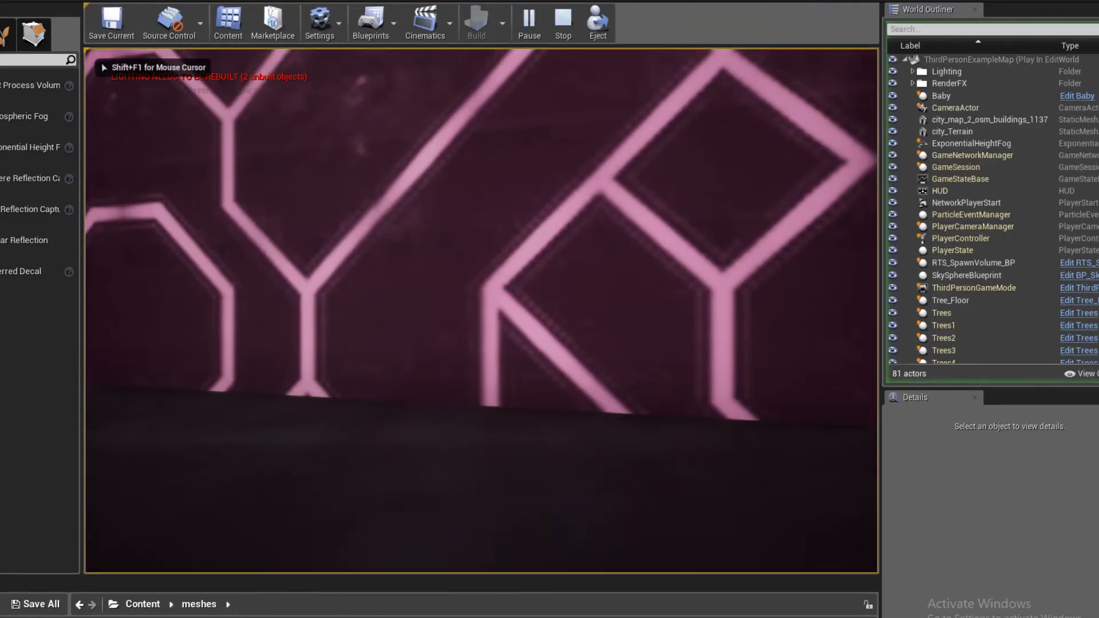
key("Escape")
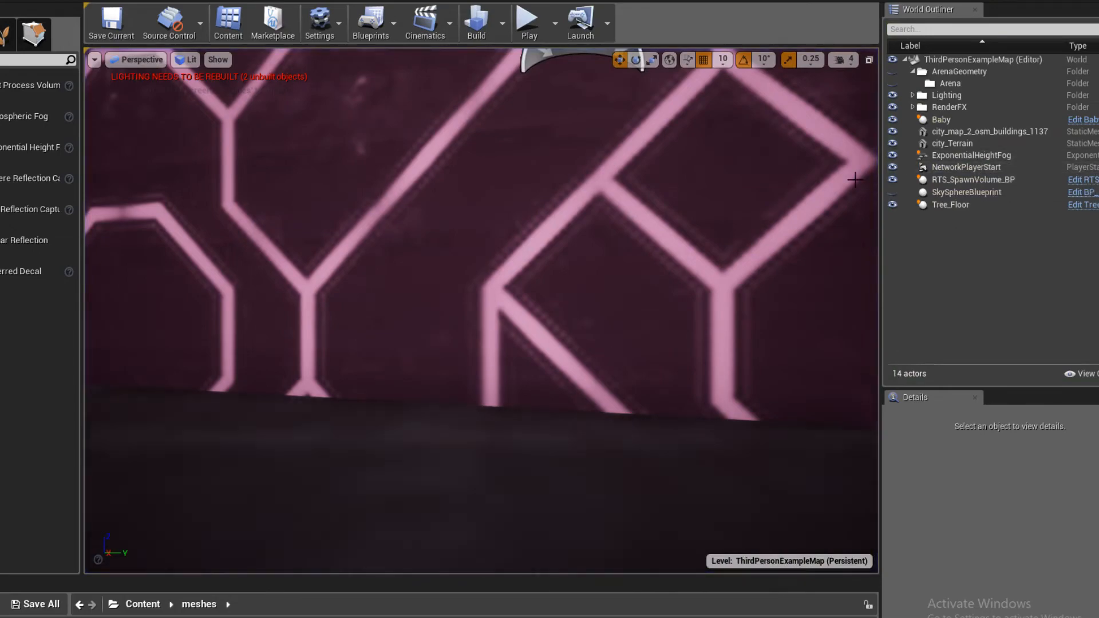
- Reselect both city meshes, nudge them so the player start sits farther from the building wall, and run a short play-test
key("s")
right_click_drag(756, 229, 605, 253)
key("d")
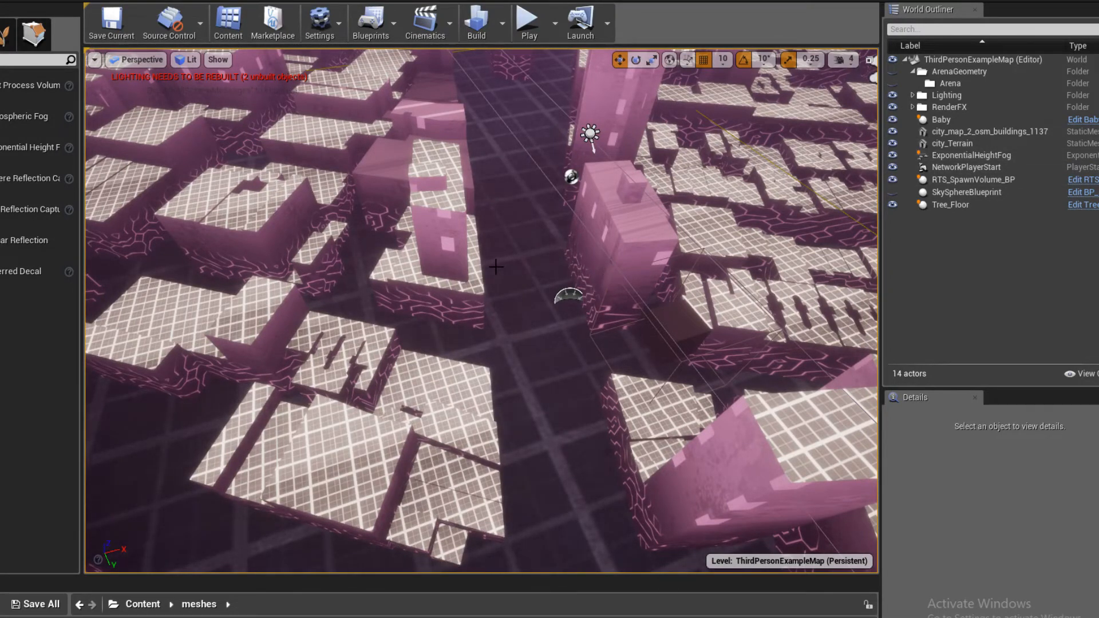
left_click(984, 146)
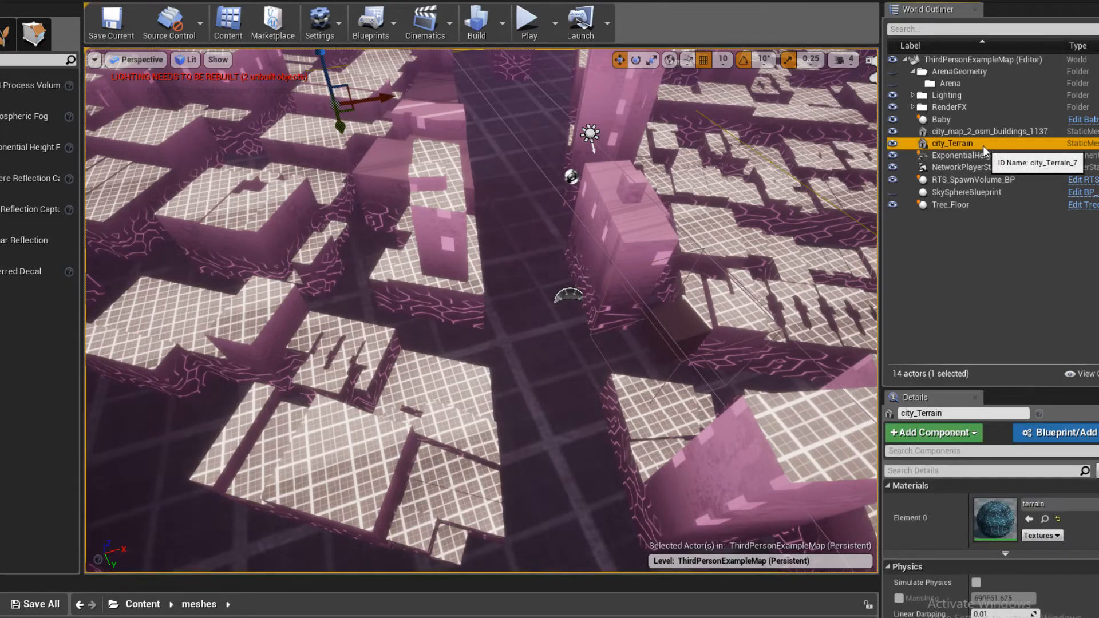
left_click(960, 132, "ctrl")
left_click(957, 142, "ctrl")
left_click(957, 141, "ctrl")
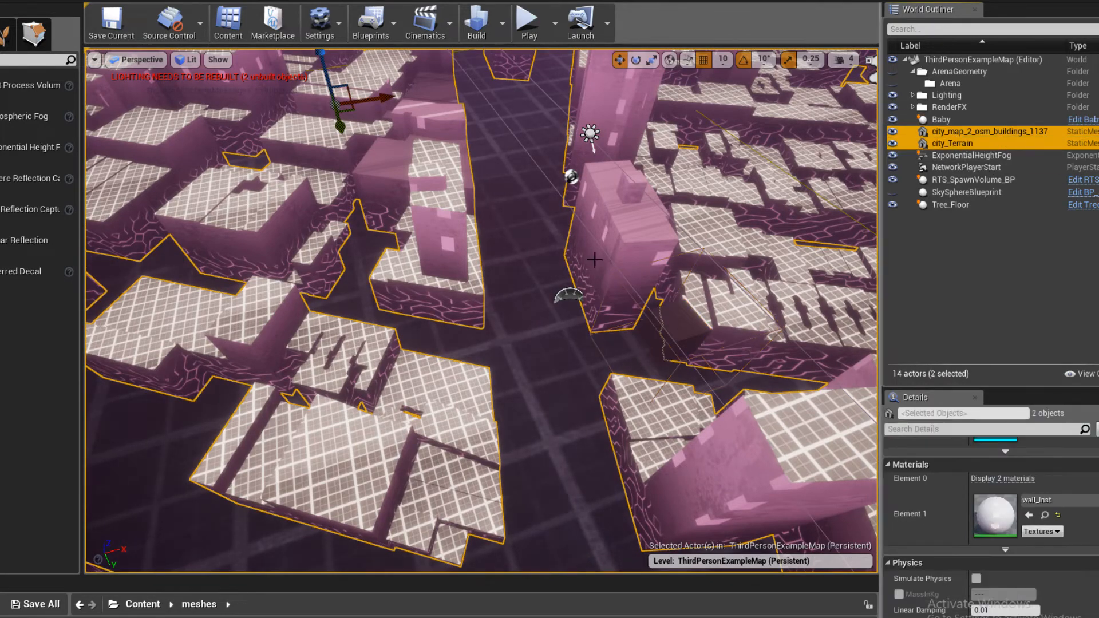
key("f")
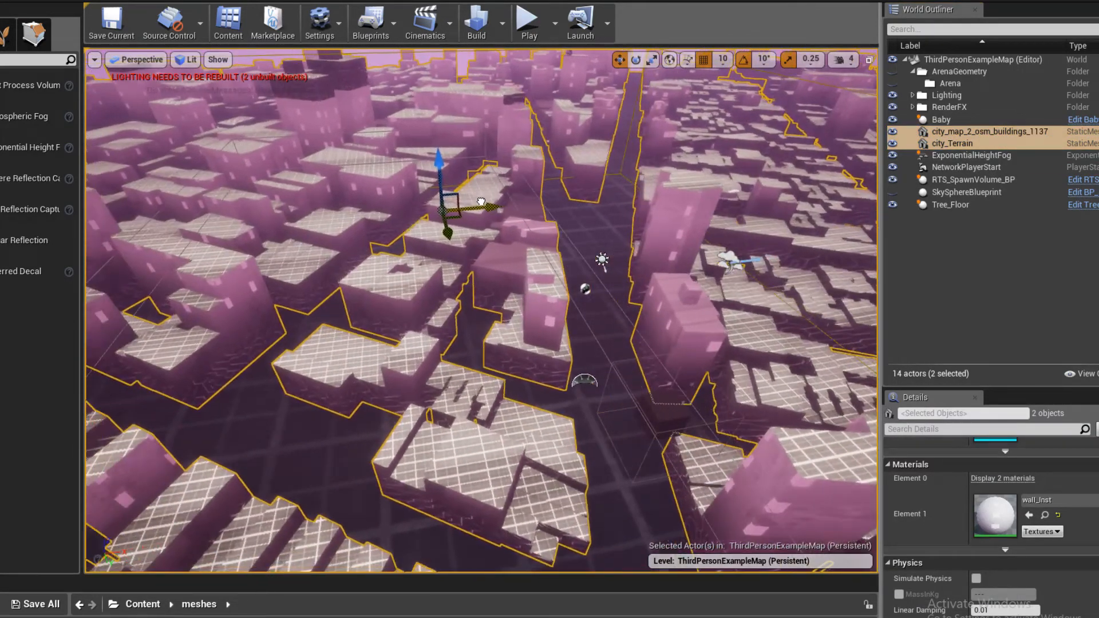
left_click(528, 23)
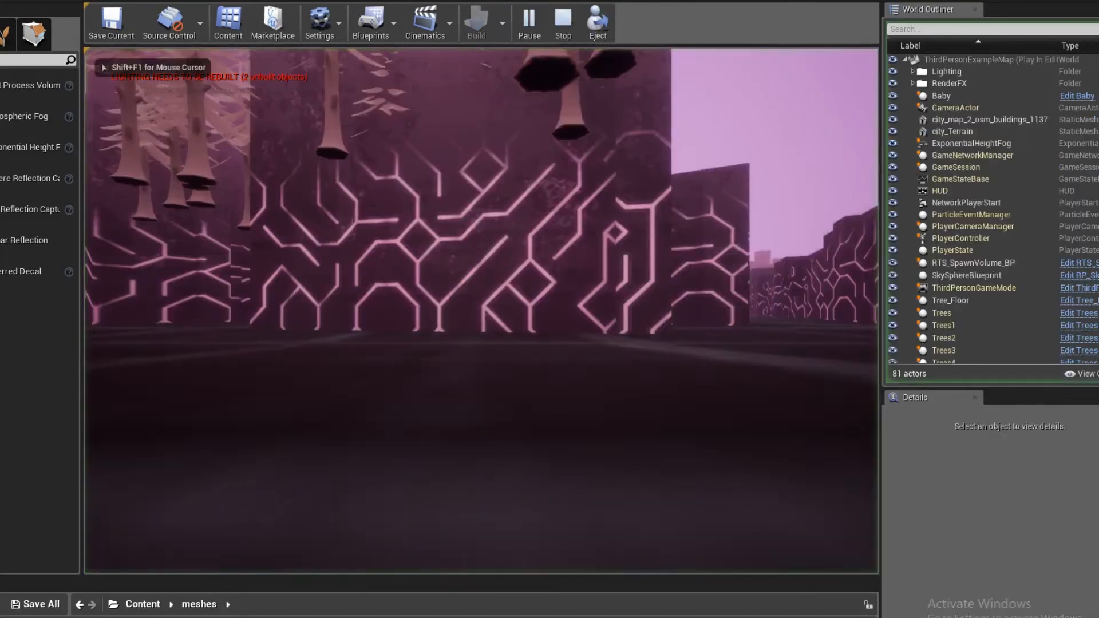
key("Escape")
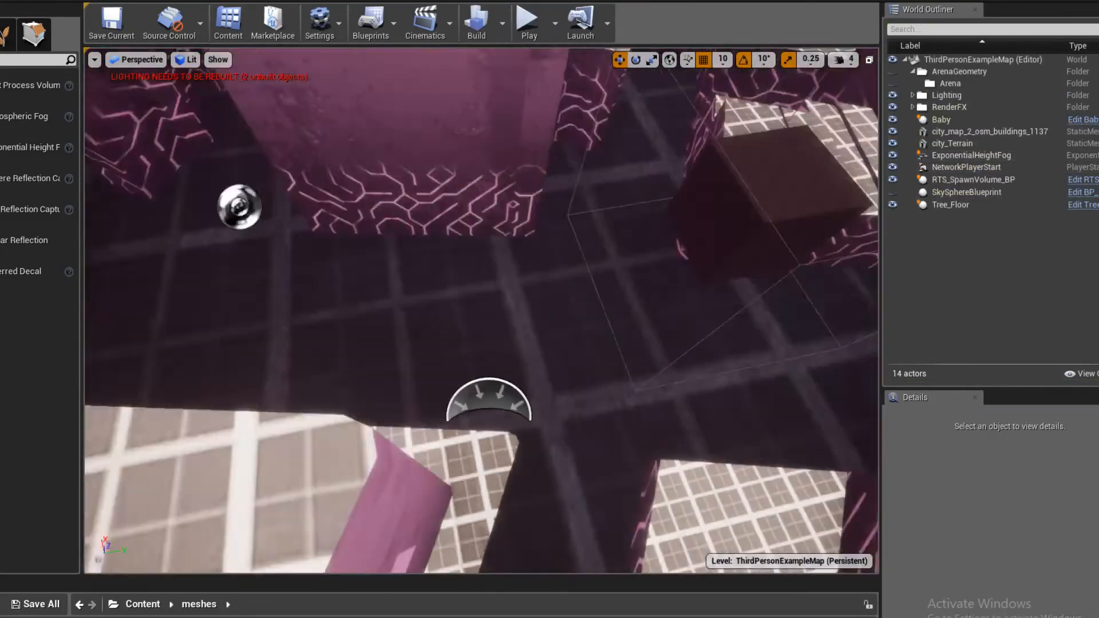
- Select the city buildings and terrain, lower them slightly relative to the player start, and play-test the new height
mouse_move(481, 309)
right_mouse_down()
mouse_move(481, 252)
mouse_move(504, 321)
mouse_move(492, 332)
mouse_move(481, 241)
mouse_move(527, 320)
mouse_move(469, 304)
right_mouse_up()
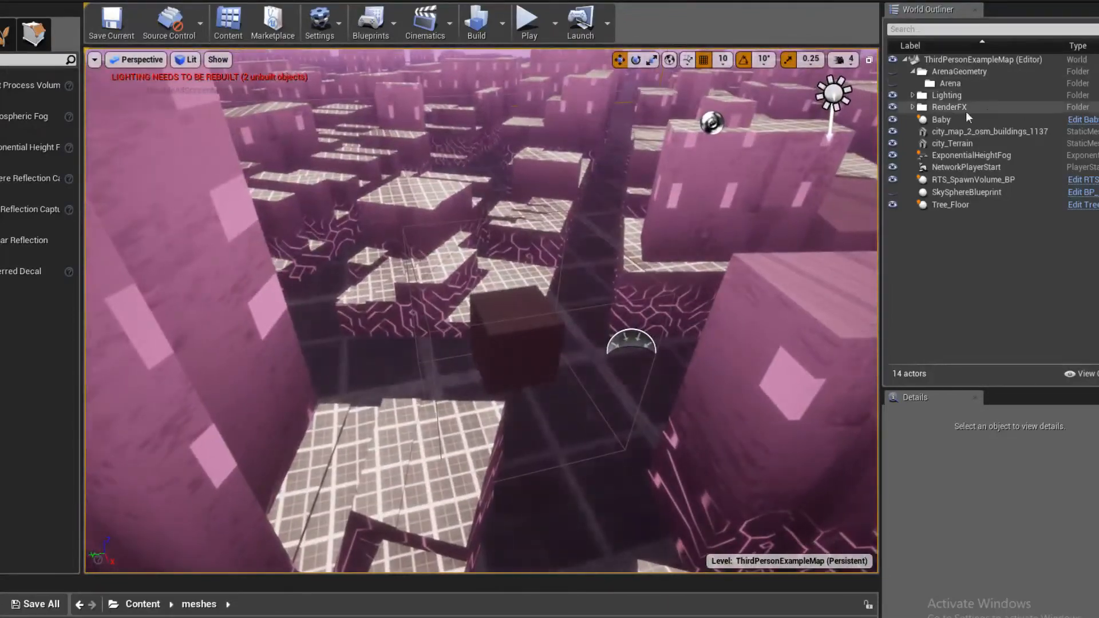
left_click(966, 132)
left_click(964, 144, "shift")
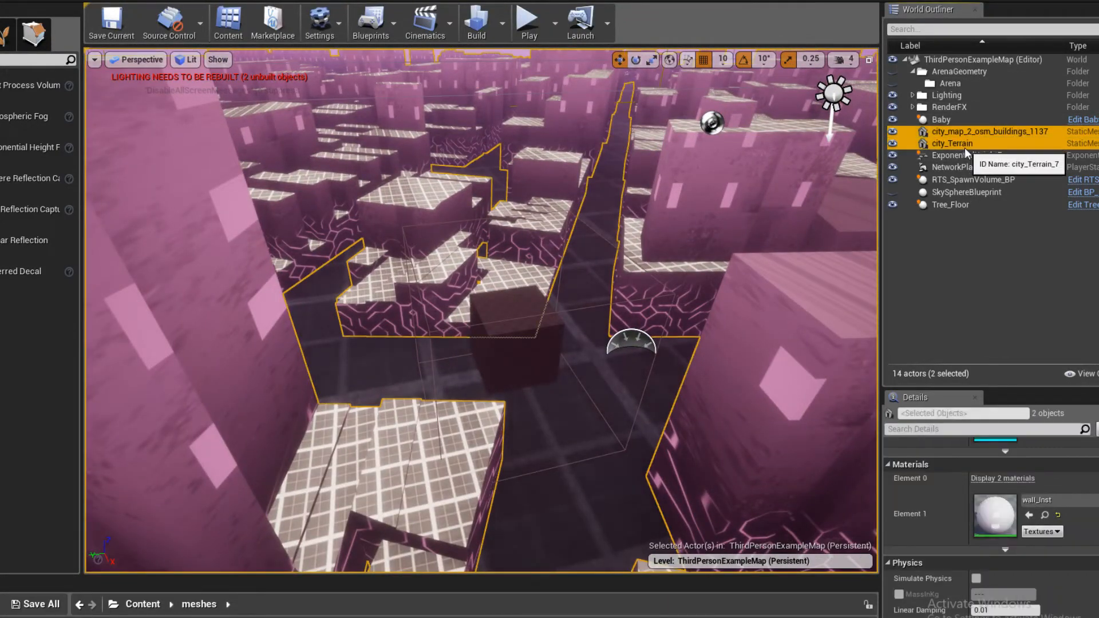
key("f")
right_click_drag(481, 309, 629, 309)
right_click_drag(493, 267, 681, 275)
left_click_drag(517, 352, 517, 383)
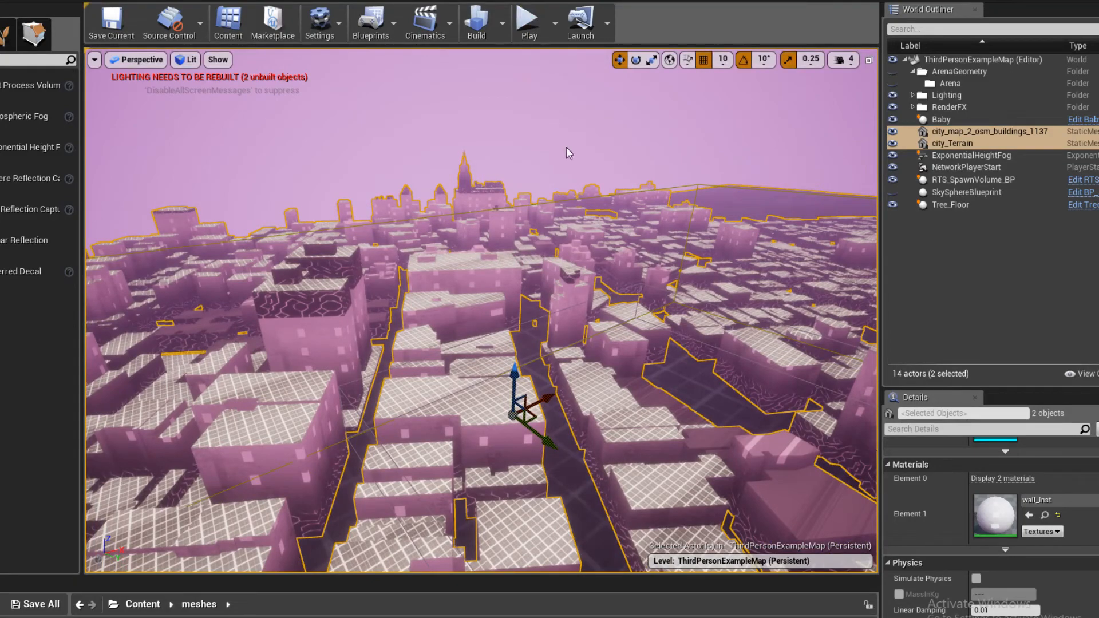
left_click(527, 21)
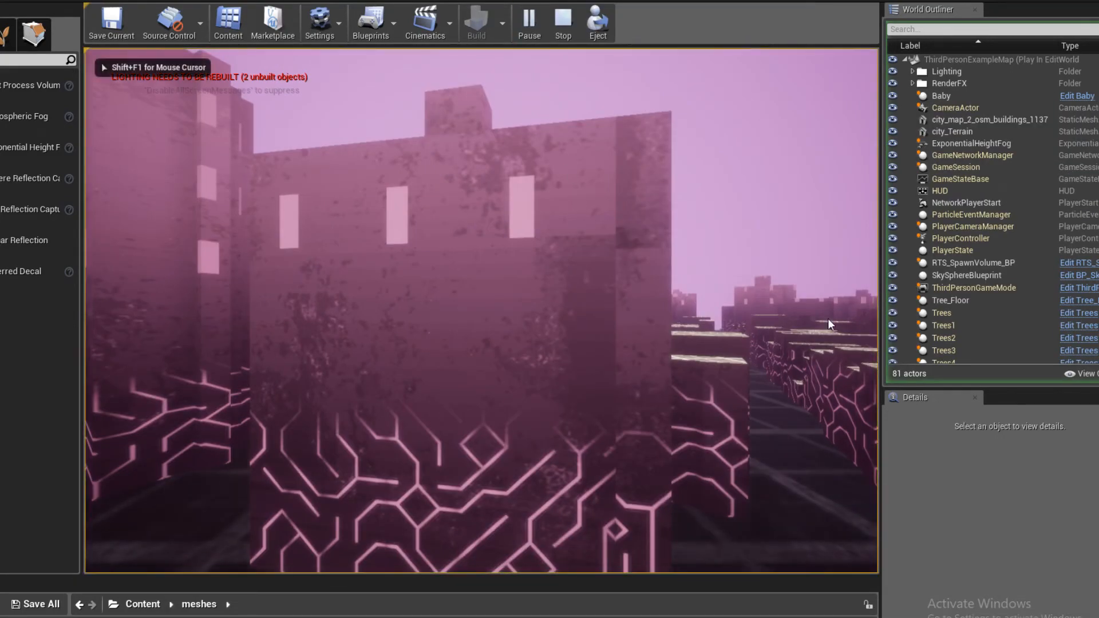
key("Escape")
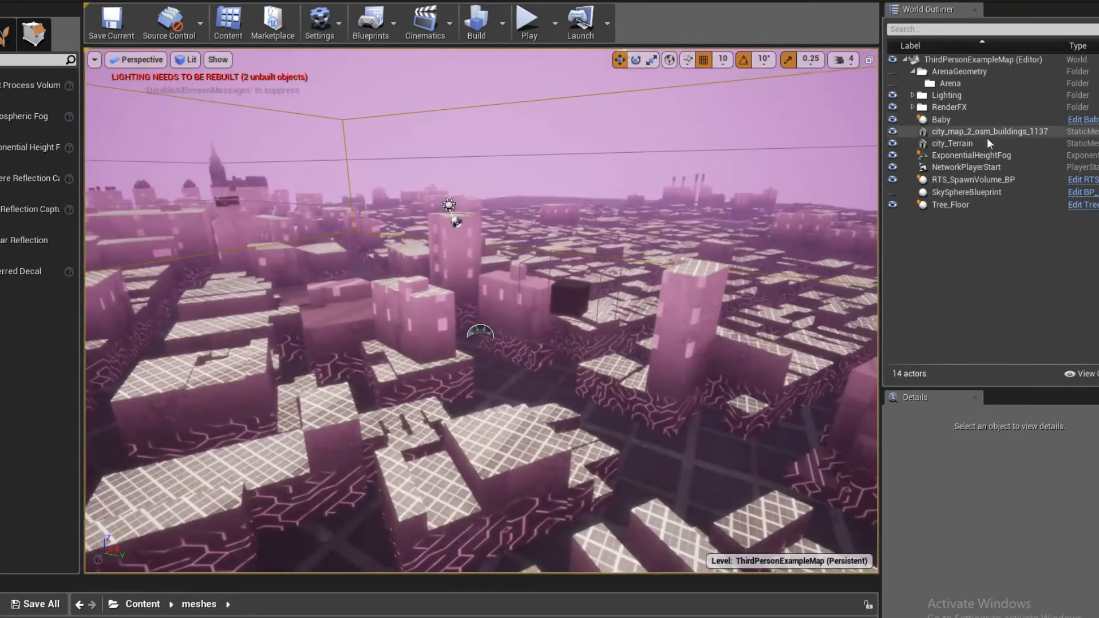
- Lower the city buildings and terrain well below the player start, and play-test the view over the rooftops
left_click(974, 133)
left_click(971, 143, "ctrl")
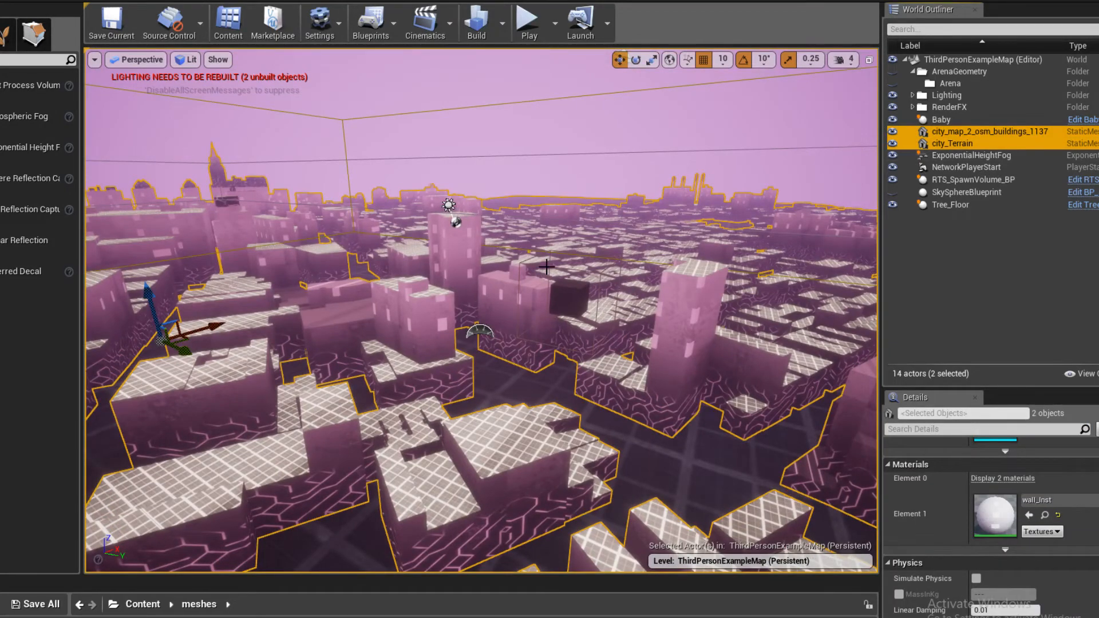
right_click_drag(546, 268, 444, 272)
left_click_drag(531, 232, 526, 324)
left_click(527, 25)
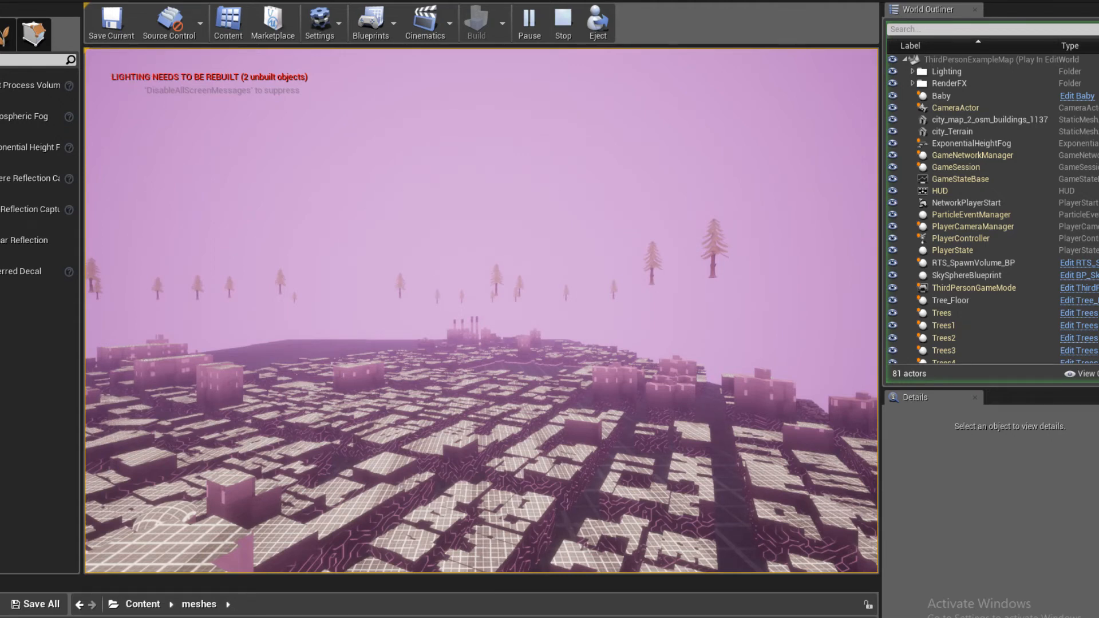
key("Escape")
- Filter the World Outliner by "player", move NetworkPlayerStart sideways and vertically above the city, and play-test a flight
right_click_drag(376, 257, 303, 302)
key("w")
key("s")
key("w")
key("s")
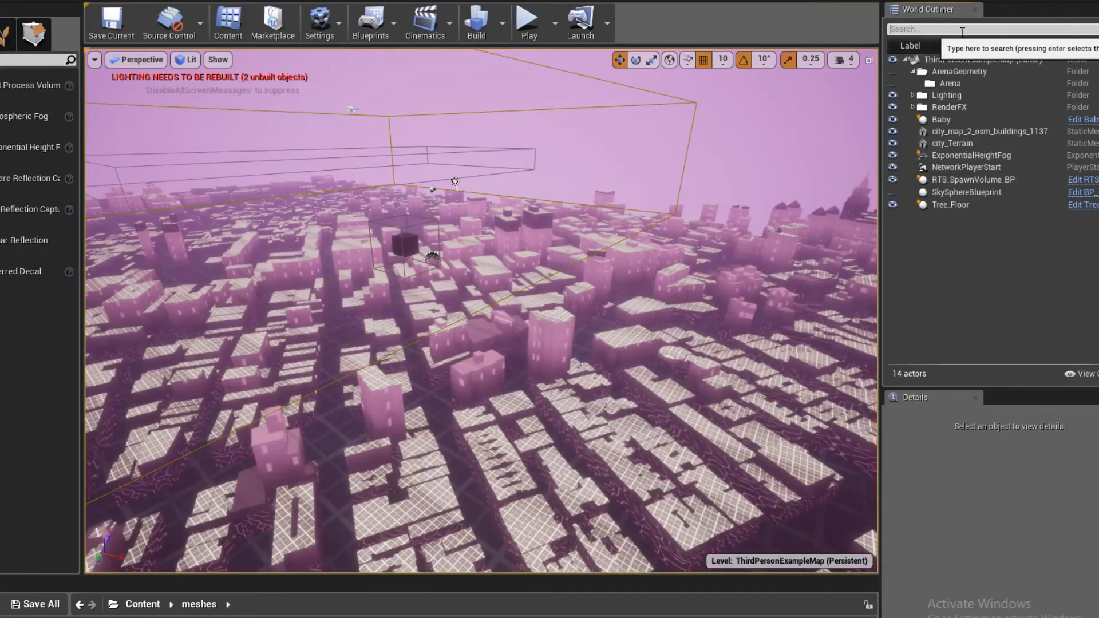
left_click(963, 30)
type("player")
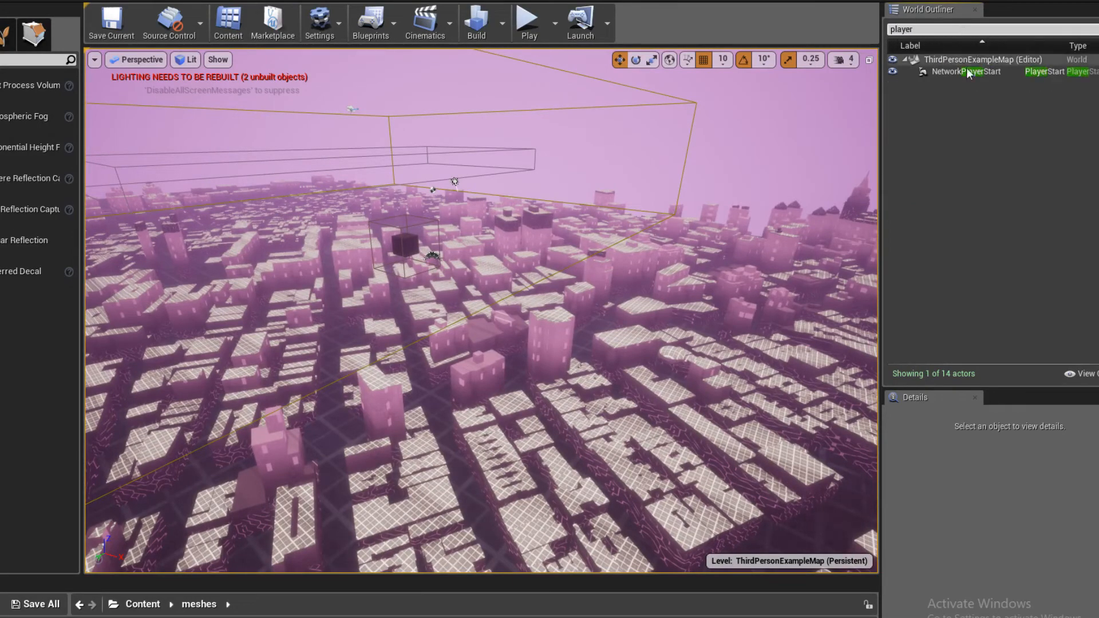
double_click(968, 73)
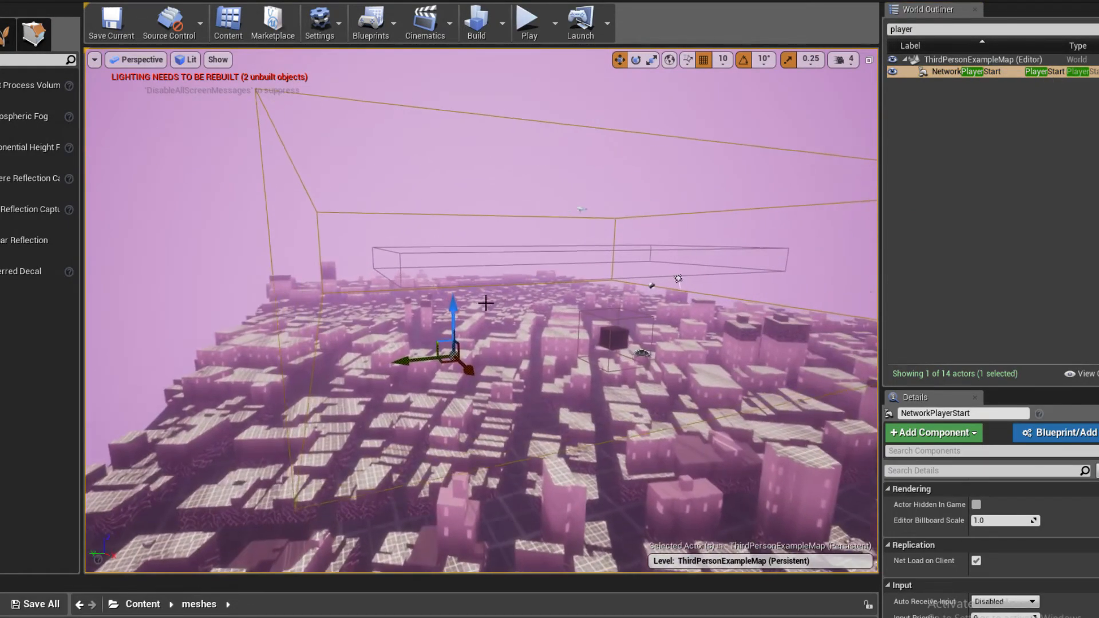
mouse_move(359, 227)
right_mouse_down()
mouse_move(395, 221)
mouse_move(418, 235)
mouse_move(359, 227)
right_mouse_up()
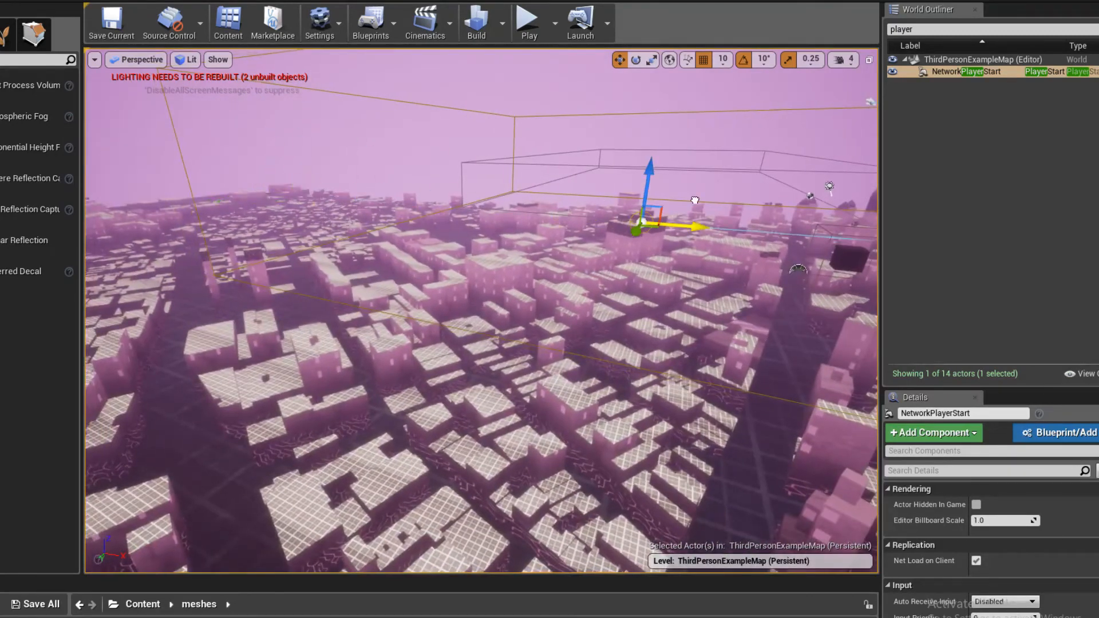
right_click_drag(695, 201, 783, 176)
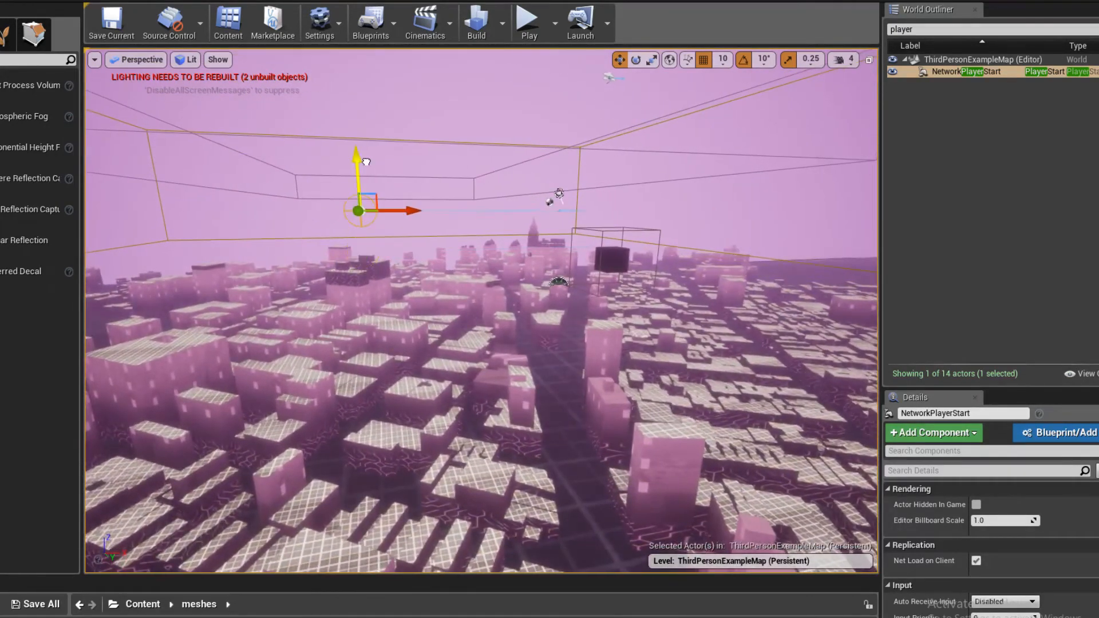
left_click(526, 13)
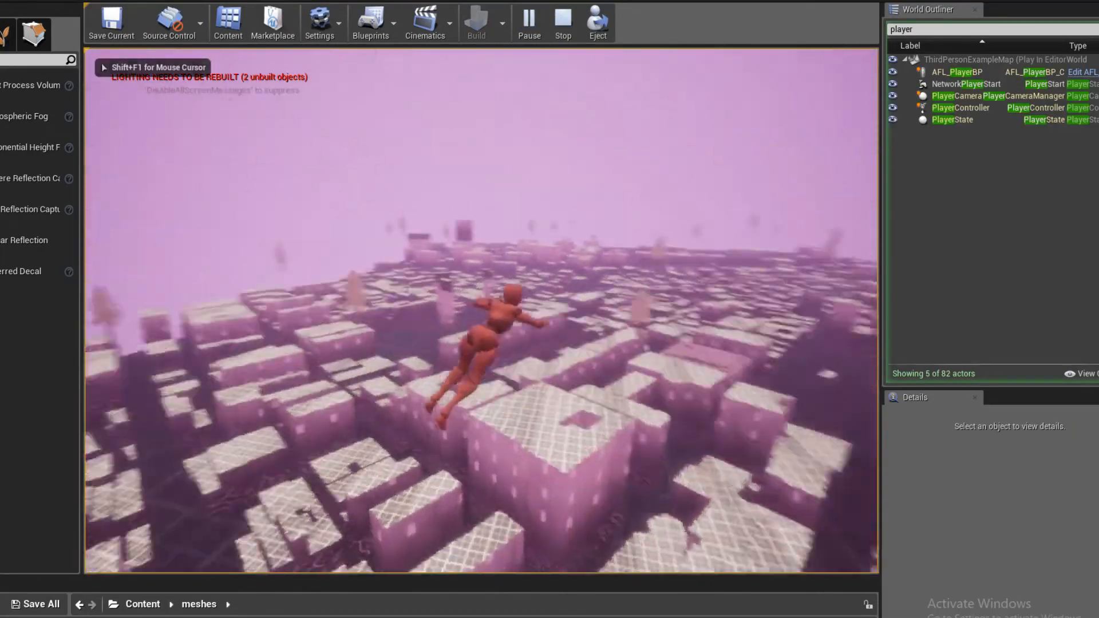
key("Escape")
- Clear the "player" filter from the World Outliner to list all actors again
right_click_drag(119, 260, 92, 306)
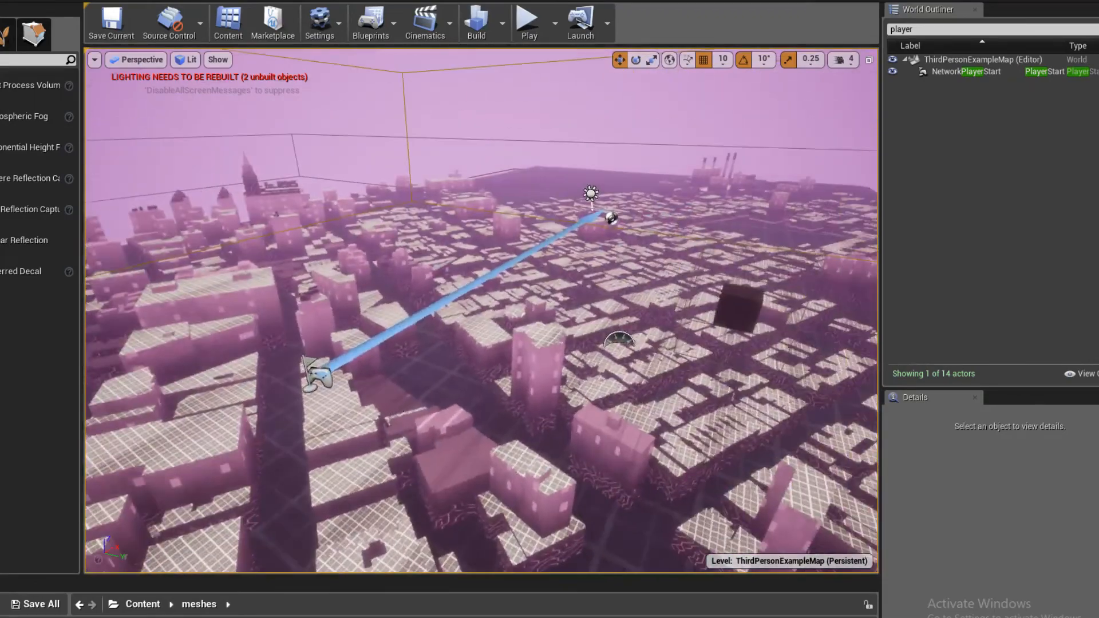
left_click(447, 366)
left_click(933, 29)
key("BackSpace")
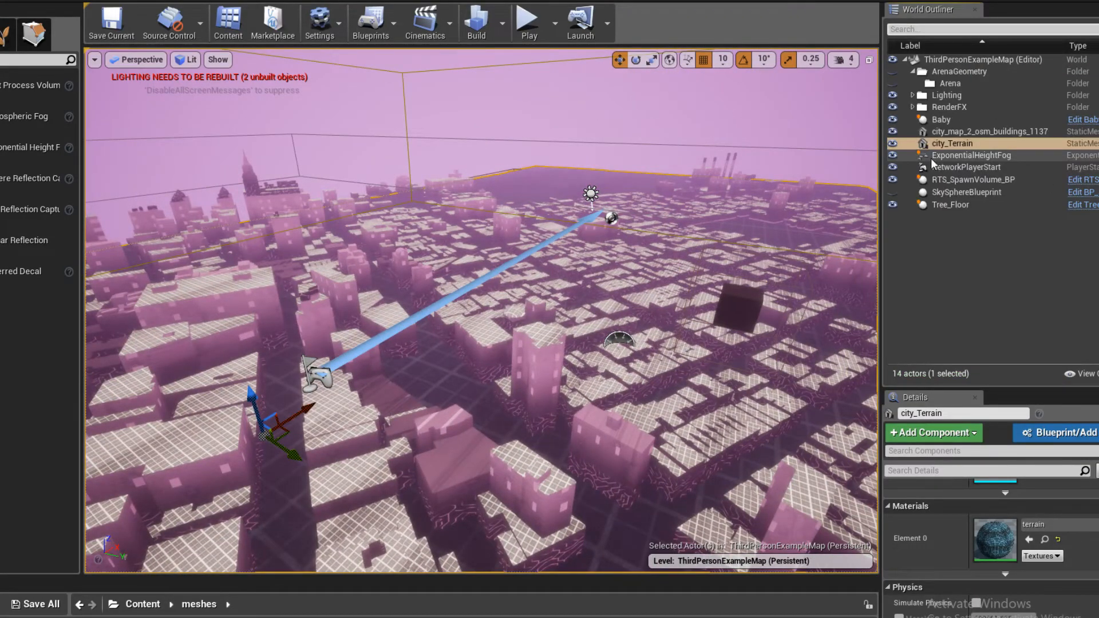
- Select the city buildings and terrain together, raise them closer to the player start, and play-test a flight over them
left_click(963, 157)
left_click(953, 143)
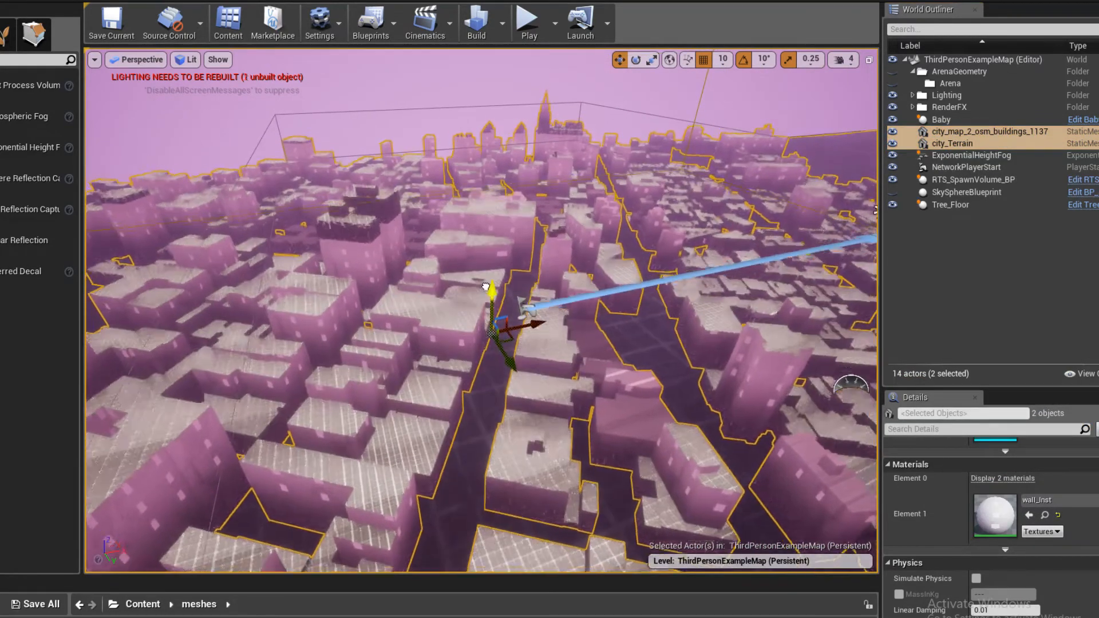
left_click_drag(486, 286, 503, 218)
left_click(529, 26)
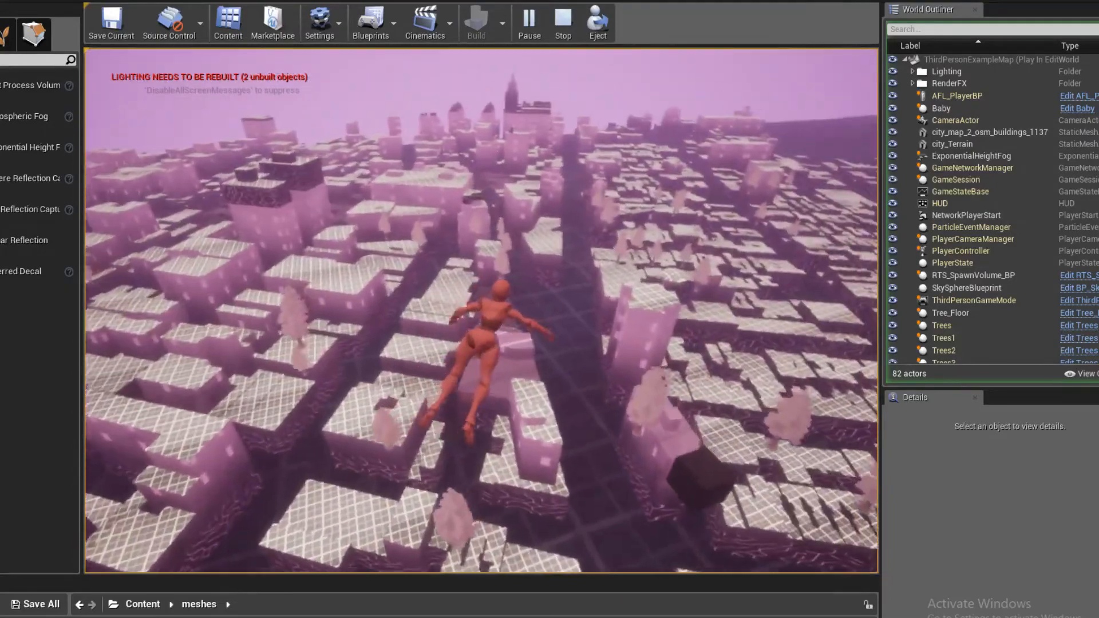
key("Escape")
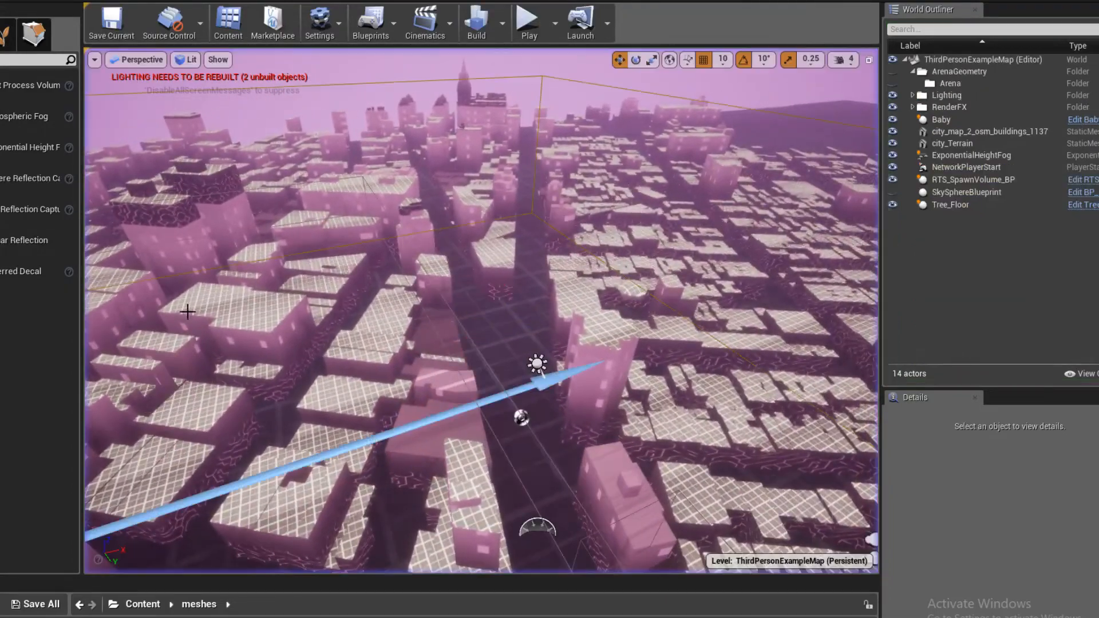
- Raise the city buildings and terrain further along the vertical axis, and play-test the resulting spawn position
left_click(989, 131)
left_click(989, 144, "ctrl")
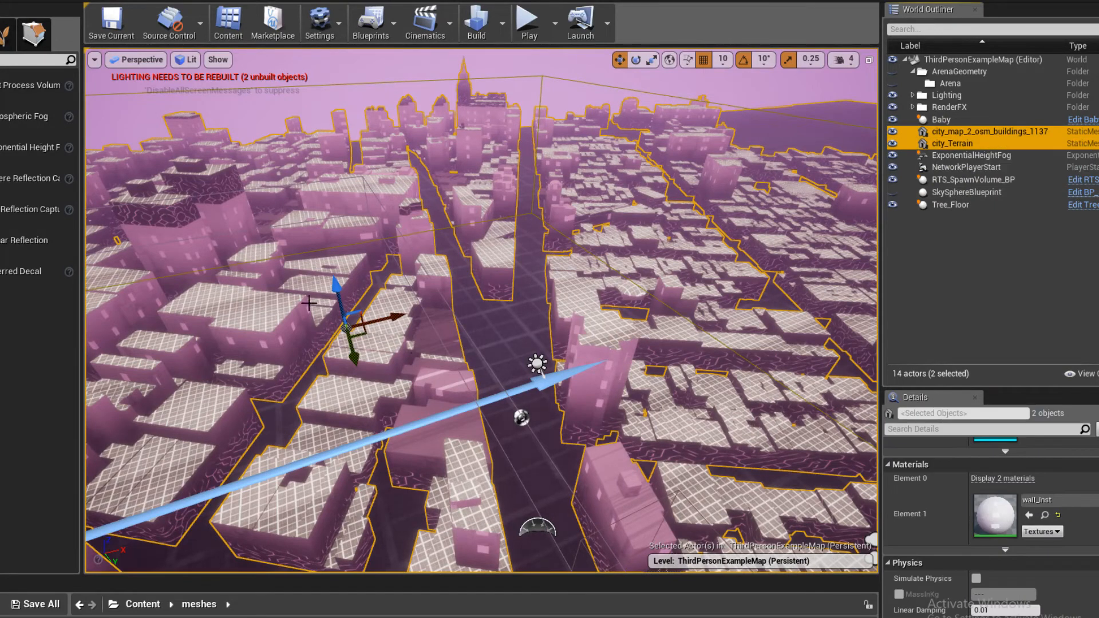
left_click_drag(338, 289, 340, 219)
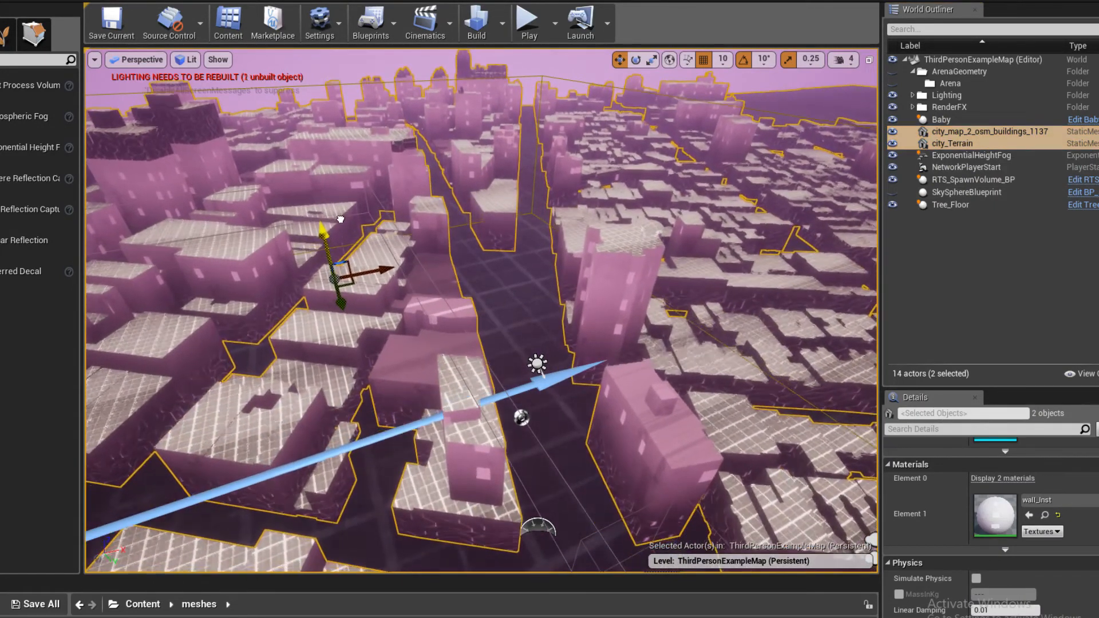
left_click(530, 24)
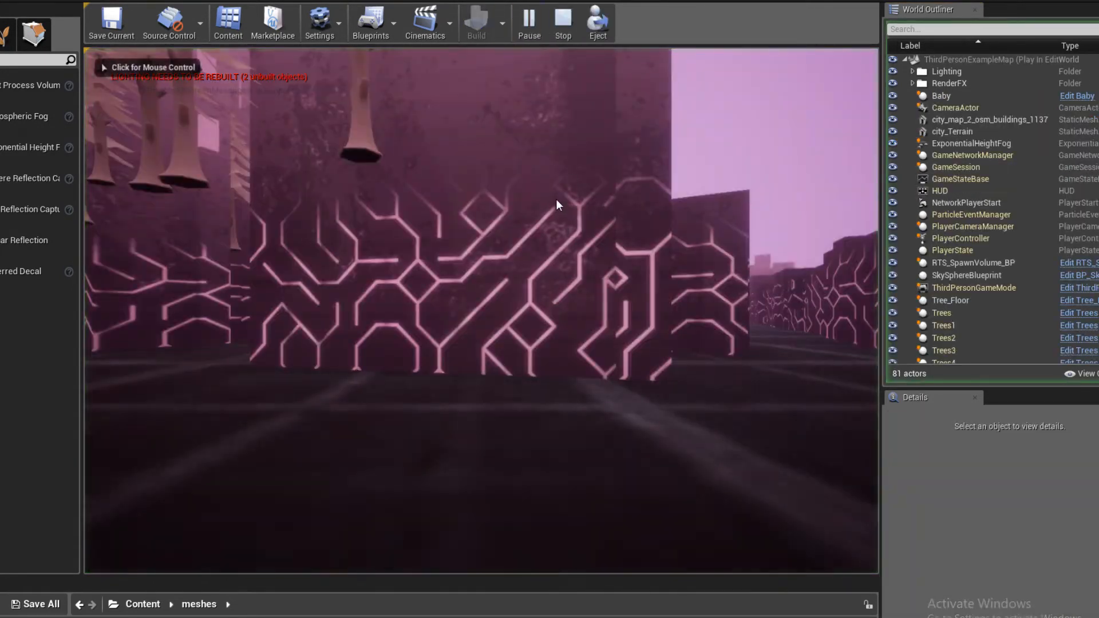
key("Escape")
- Frame the city_map_2_osm_buildings_1137 mesh and examine the whole city from a distance
left_click(967, 135)
key("f")
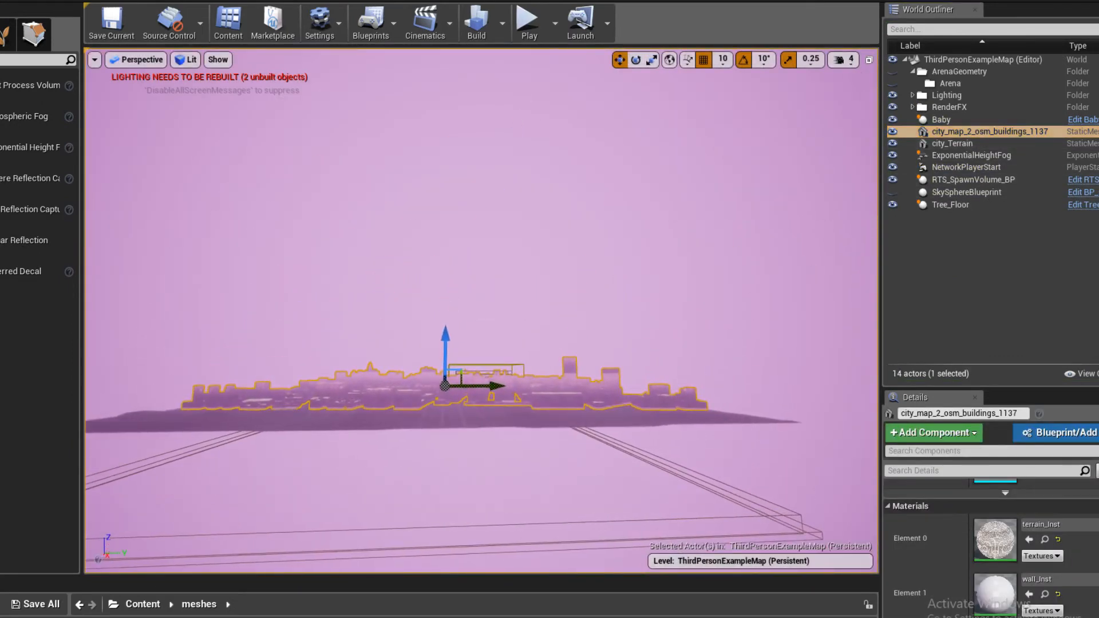
key("Escape")
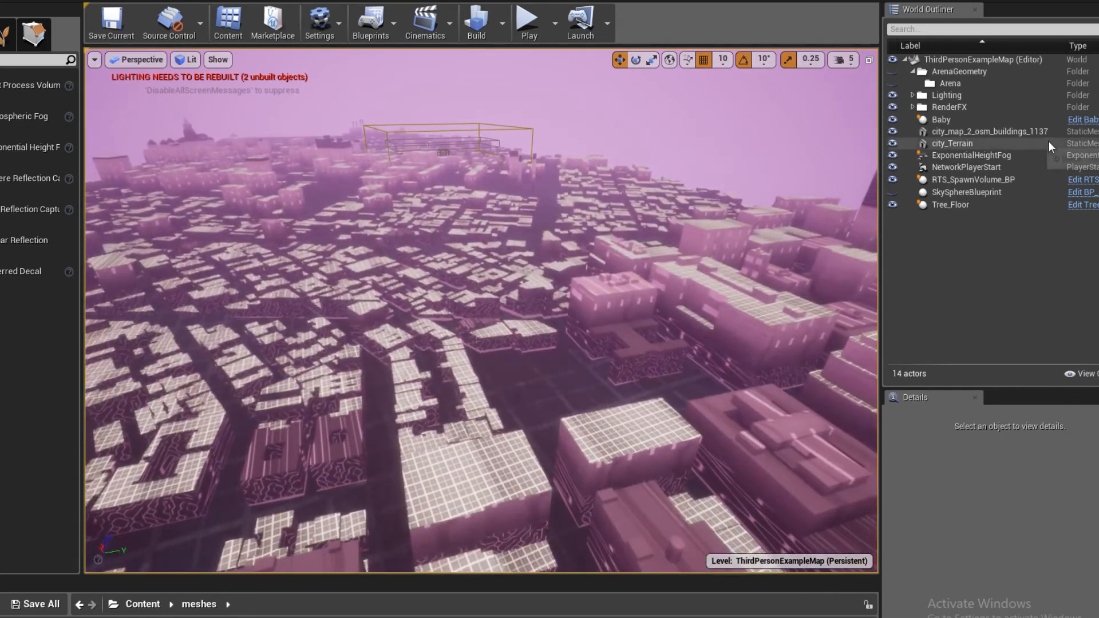
- Select the city buildings and terrain together, lower them slightly along the vertical axis, and play-test a flight over the rooftops
left_click(973, 132)
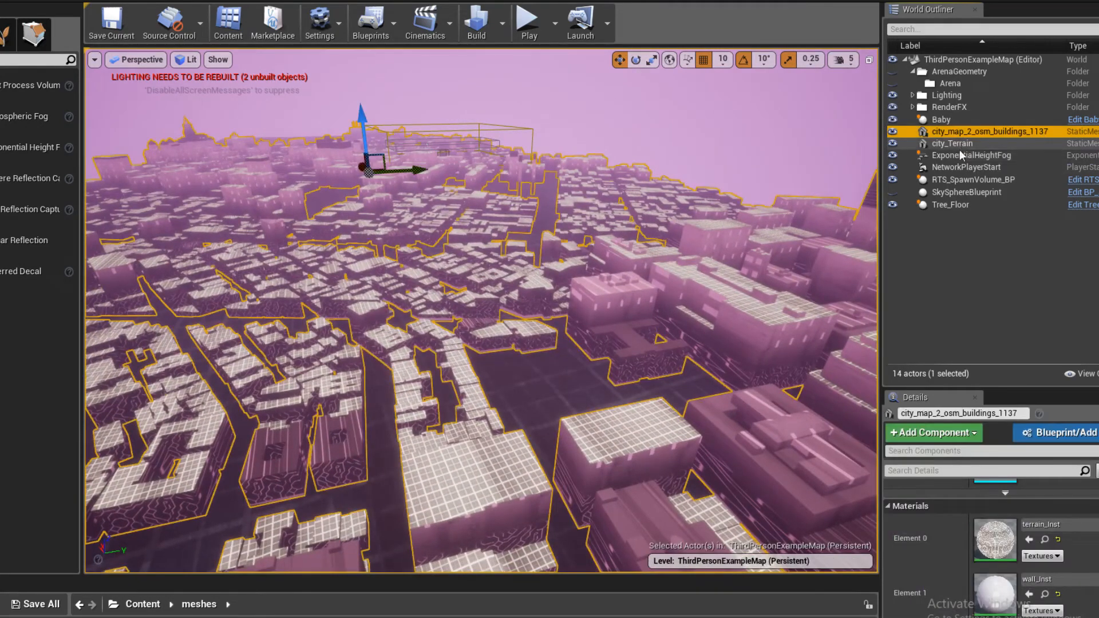
left_click(960, 148, "ctrl")
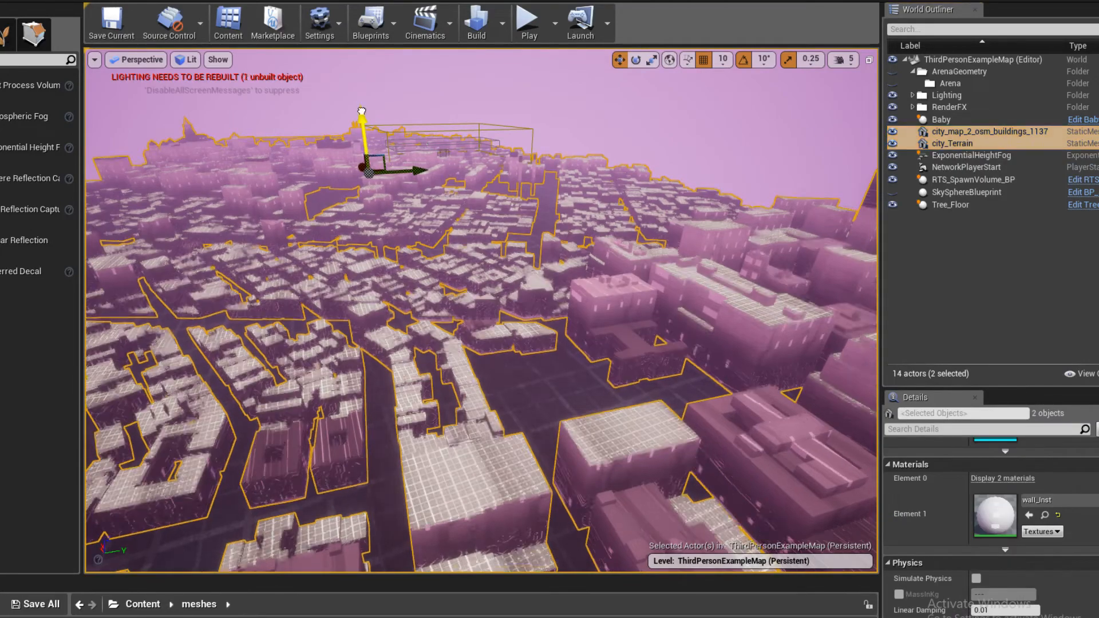
left_click_drag(362, 111, 365, 129)
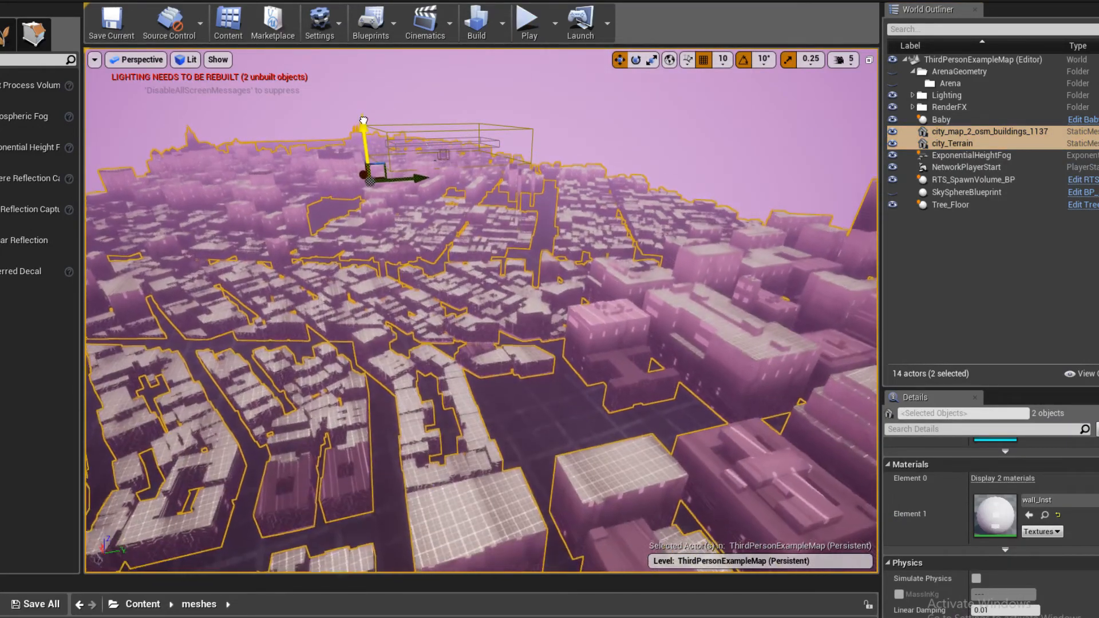
left_click(527, 21)
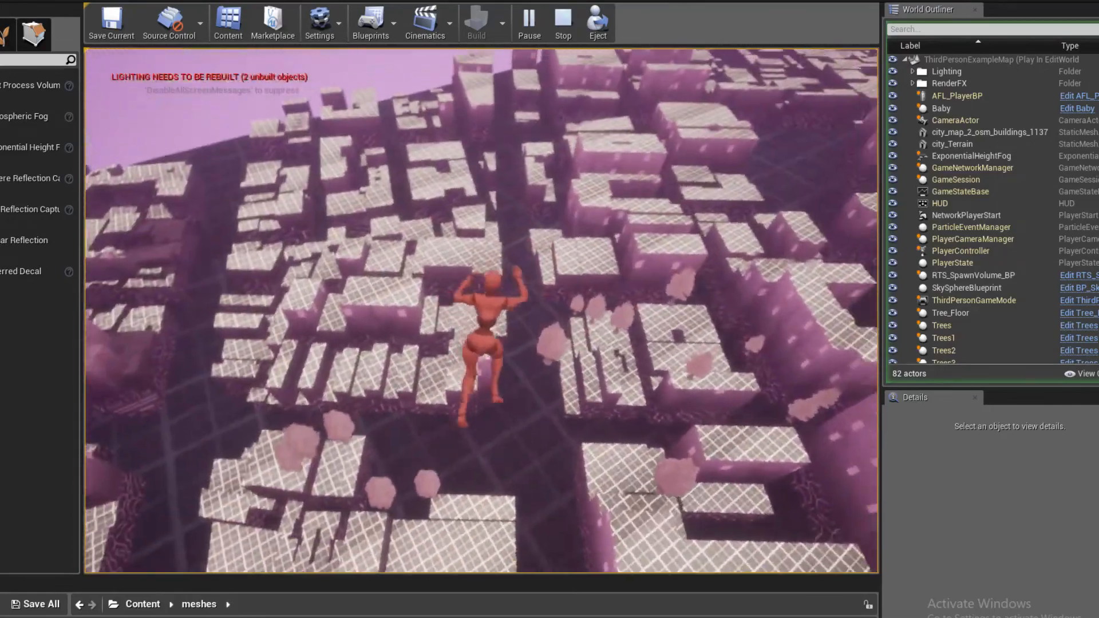
key("Escape")
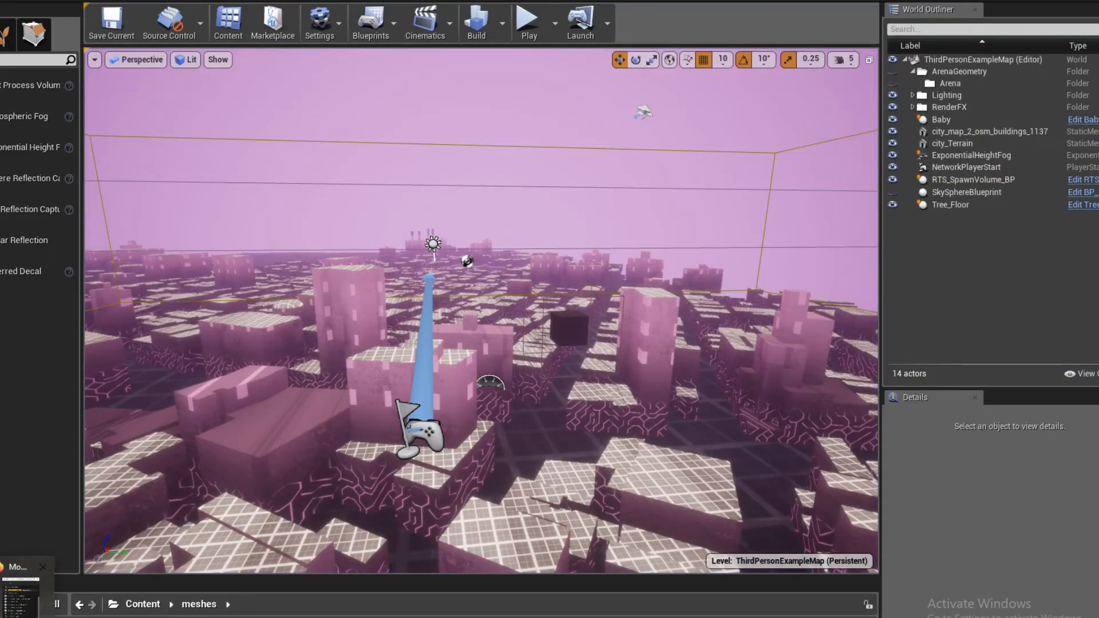
- Switch to the Firefox live chat window to read the stream's messages, and minimize it again
left_click(22, 607)
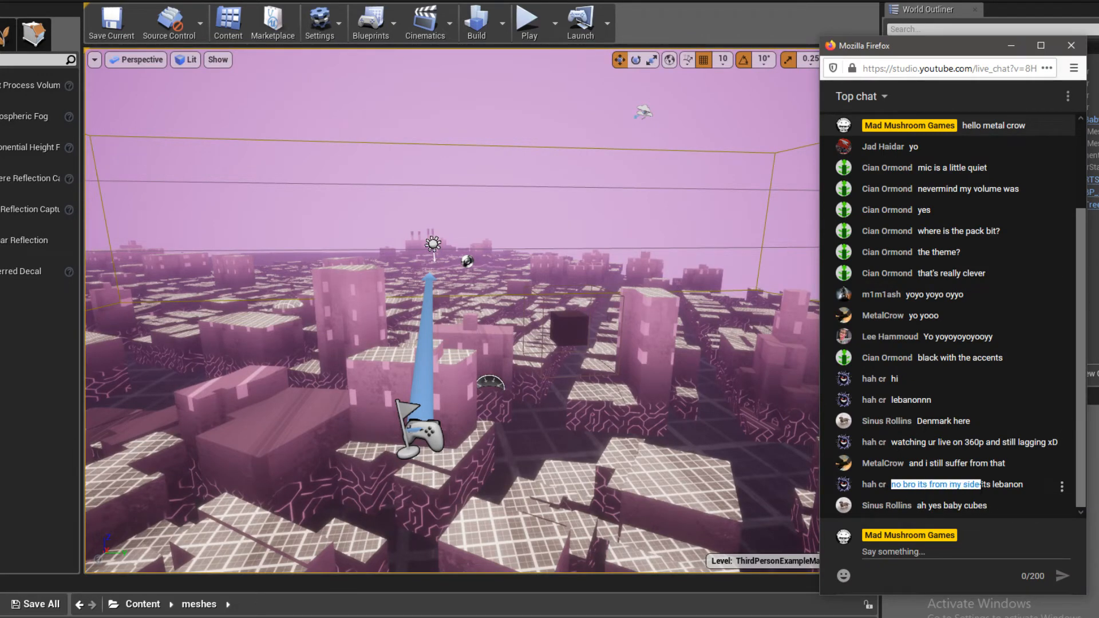
left_click(1009, 48)
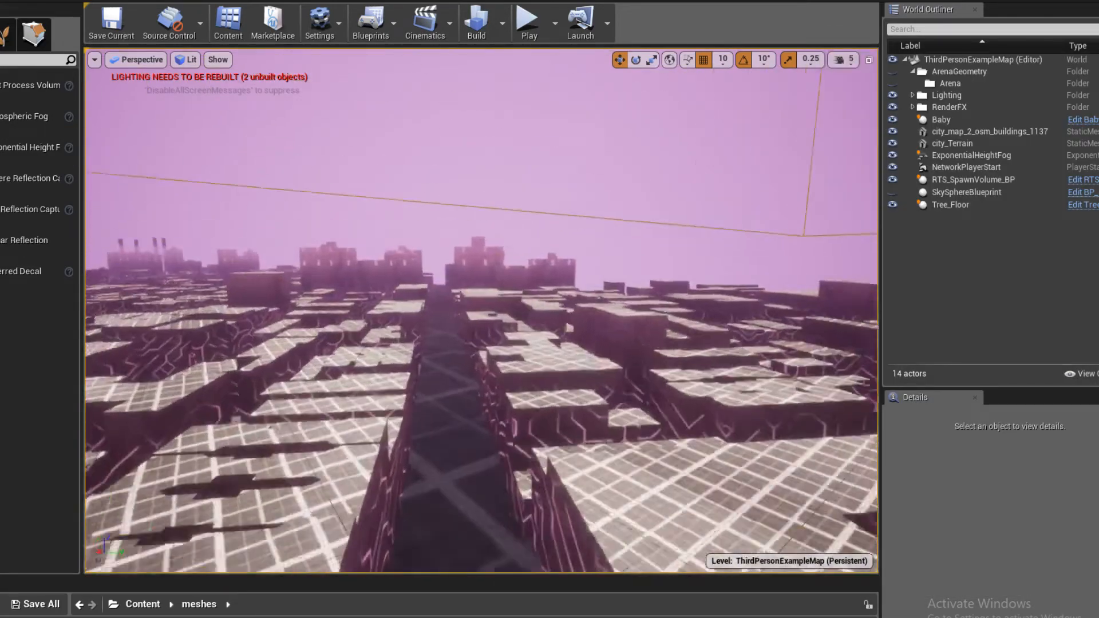
- Select the city buildings and terrain together, raise them slightly at street level, and briefly play-test the spawn position
right_click_drag(481, 310, 515, 332)
left_click(949, 132)
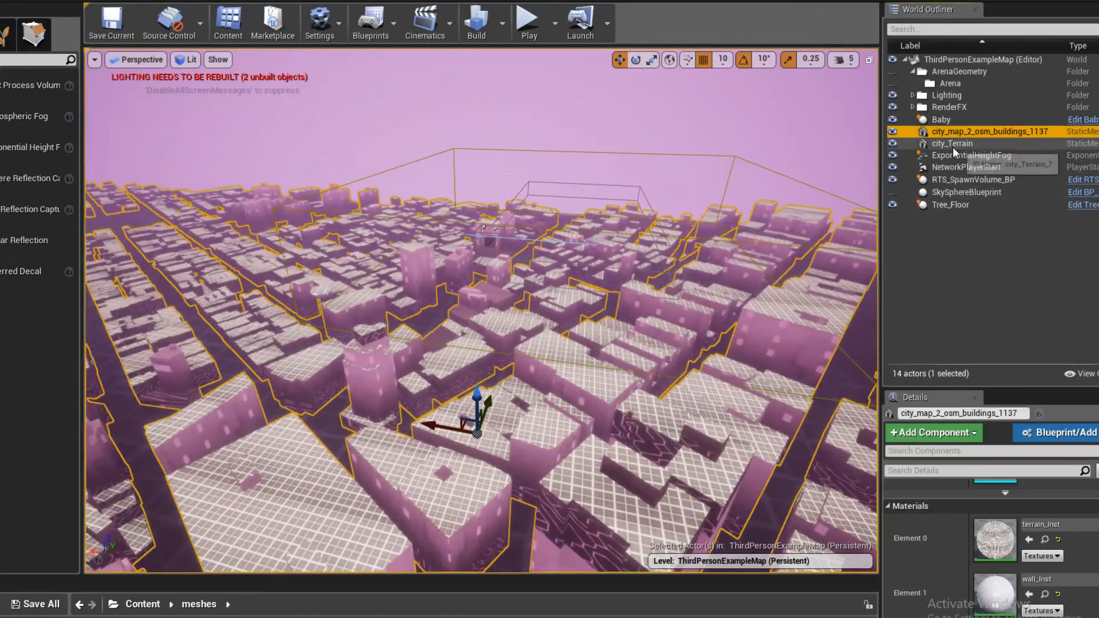
left_click(953, 144)
left_click(950, 135, "ctrl")
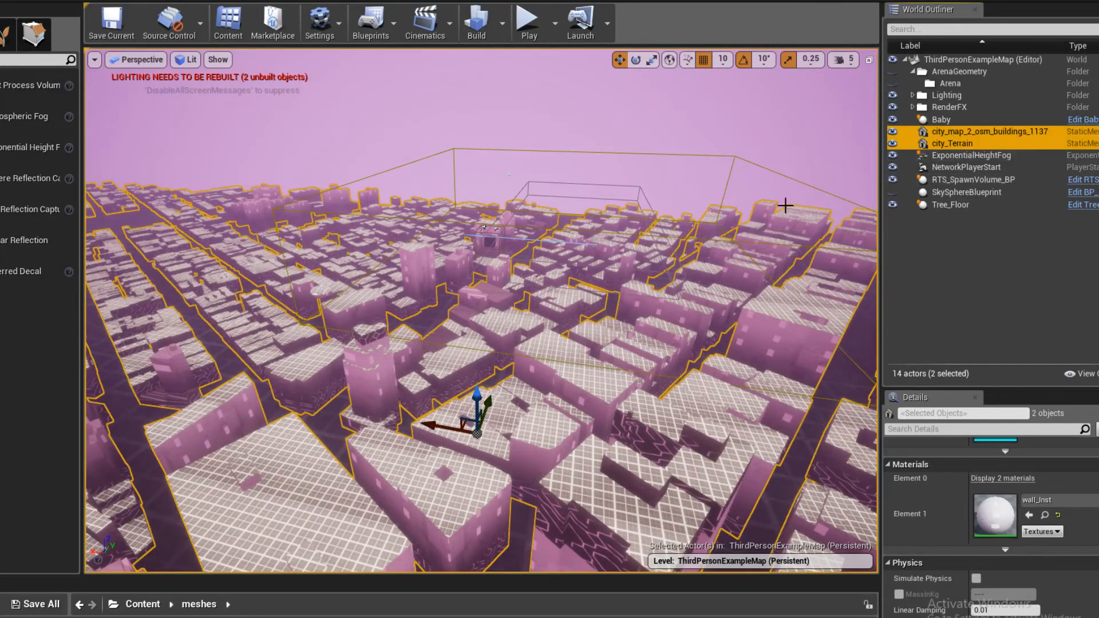
right_click_drag(744, 221, 682, 370)
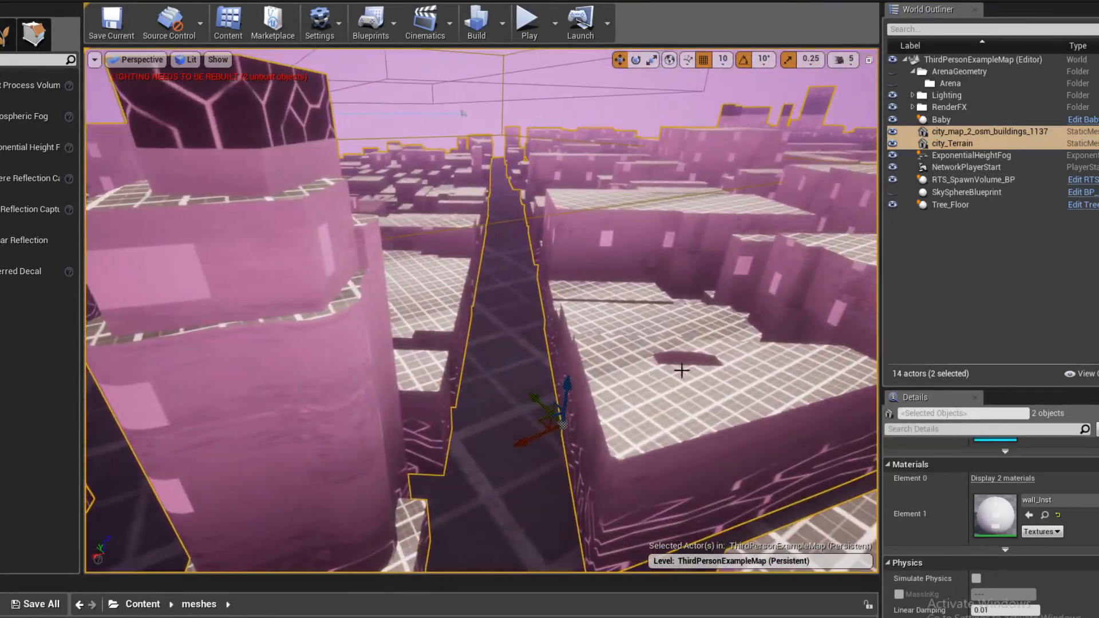
left_click_drag(566, 373, 570, 342)
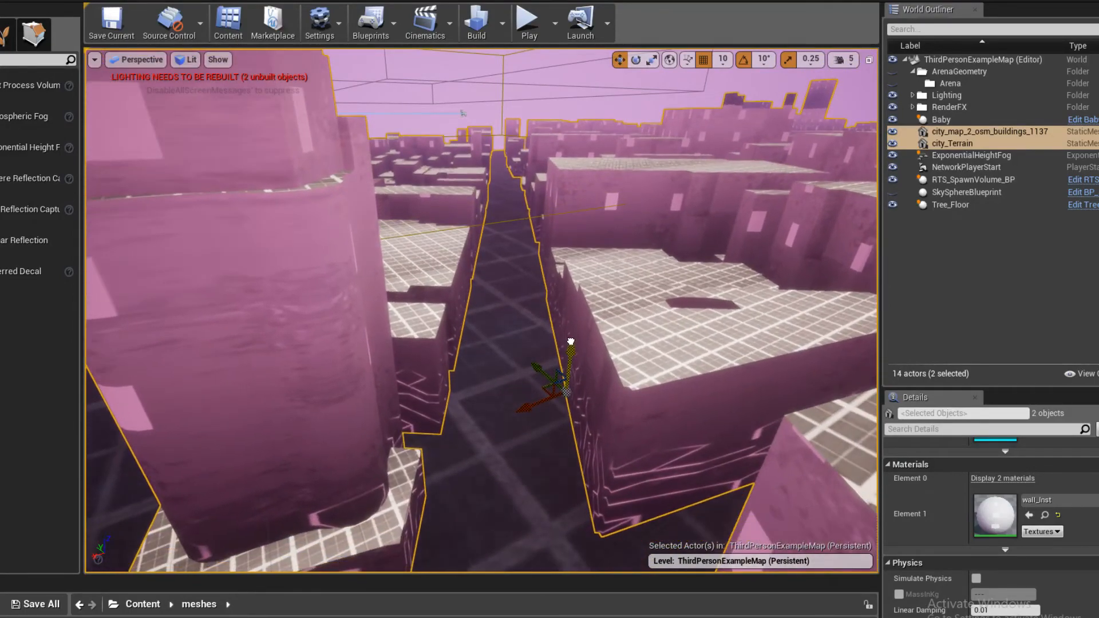
left_click(525, 26)
key("Escape")
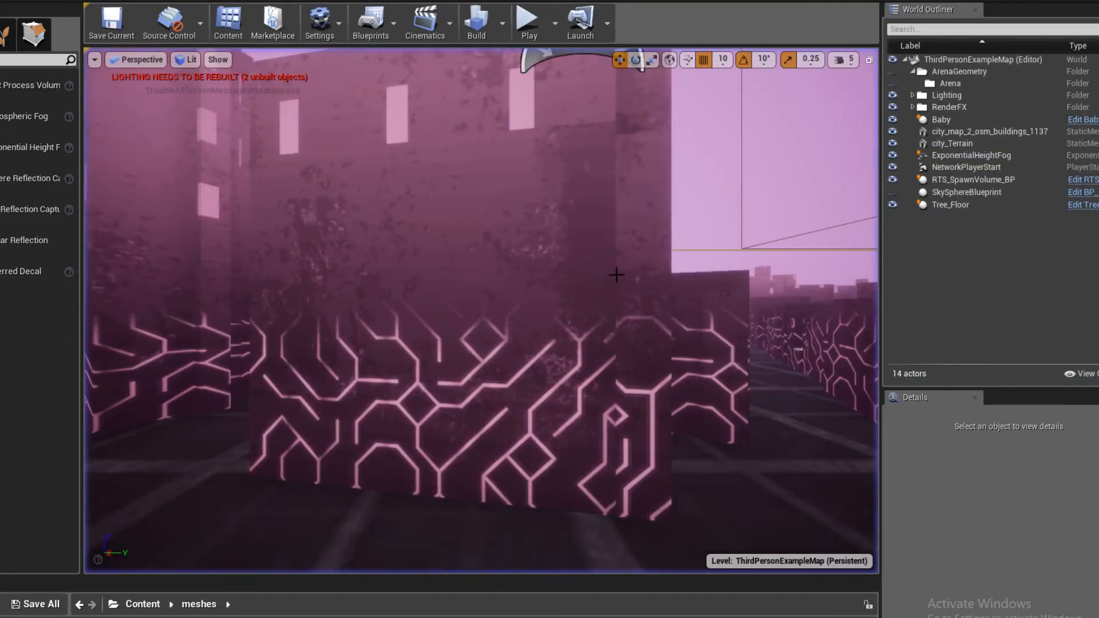
- Select the NetworkPlayerStart among the rooftops and play-test a flight over the city
right_click_drag(616, 278, 610, 320)
right_click_drag(452, 236, 441, 253)
left_click(403, 407)
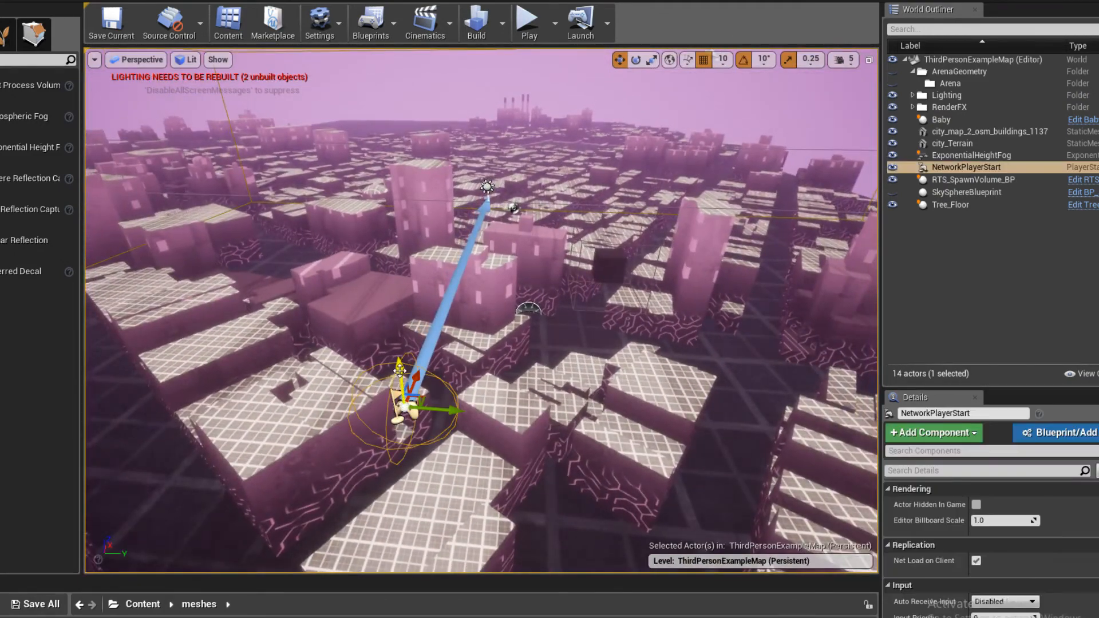
left_click(523, 19)
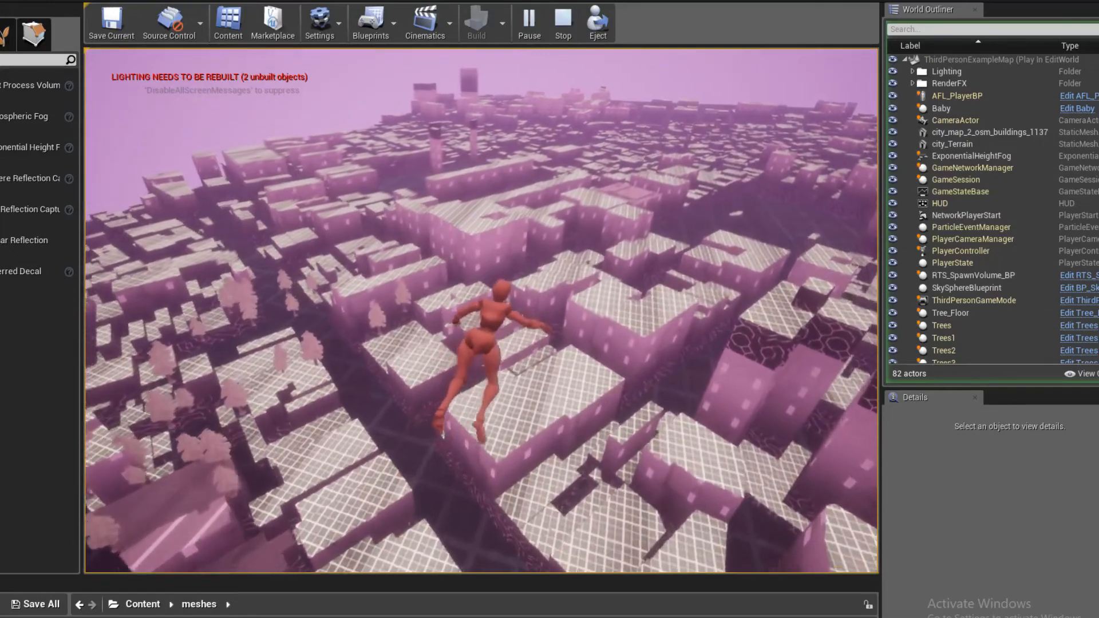
key("Escape")
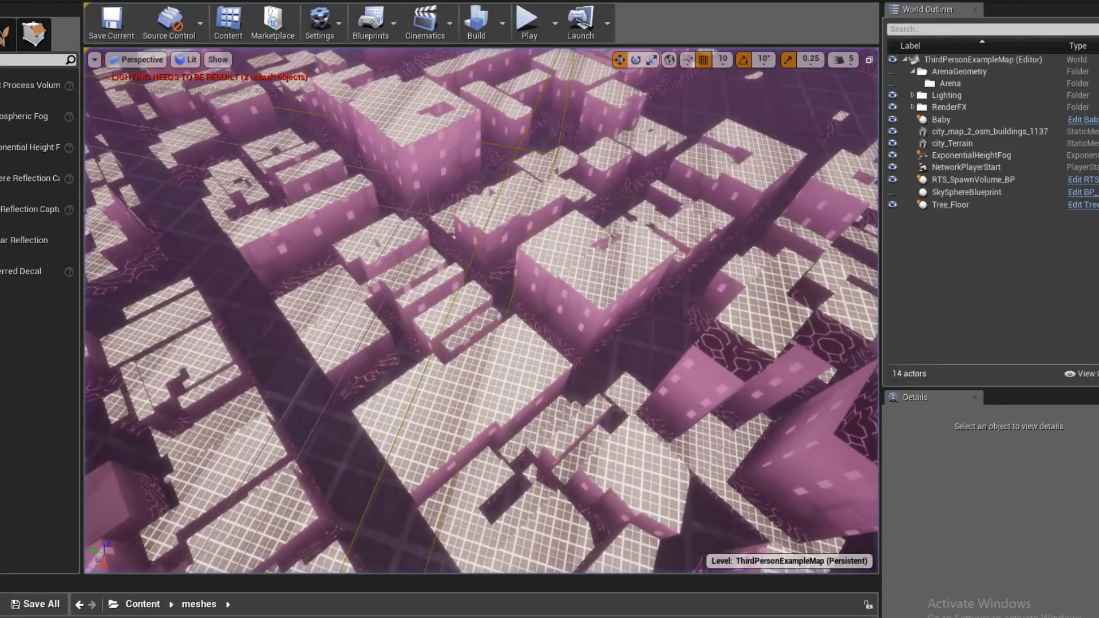
- Open the terrain_Inst material instance used by the city buildings mesh, return to the level, and save the current map
left_click(481, 303)
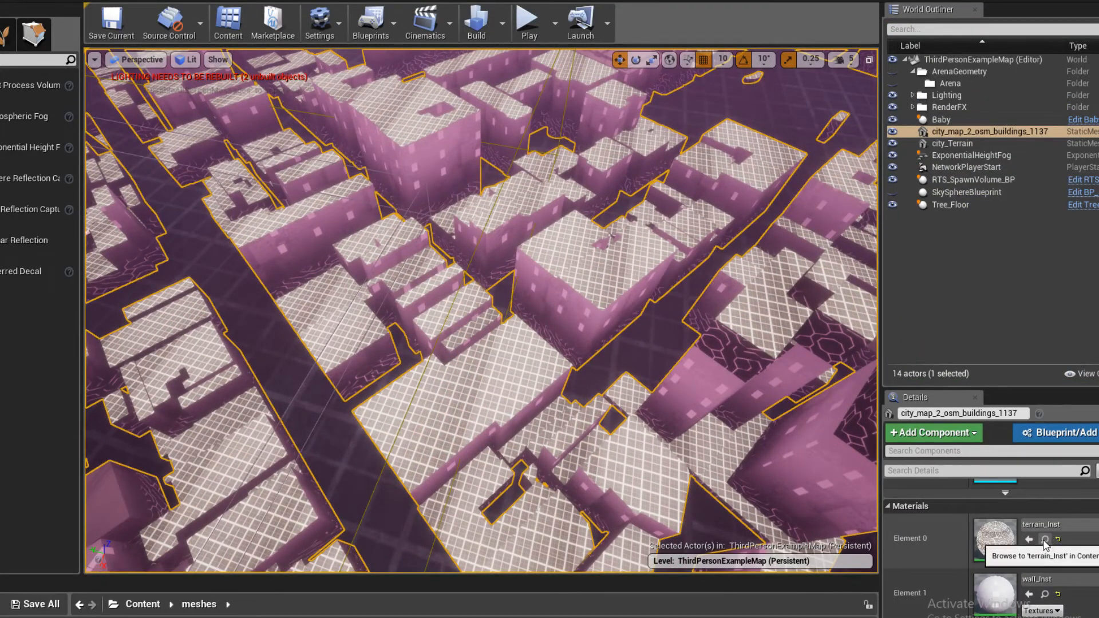
double_click(993, 543)
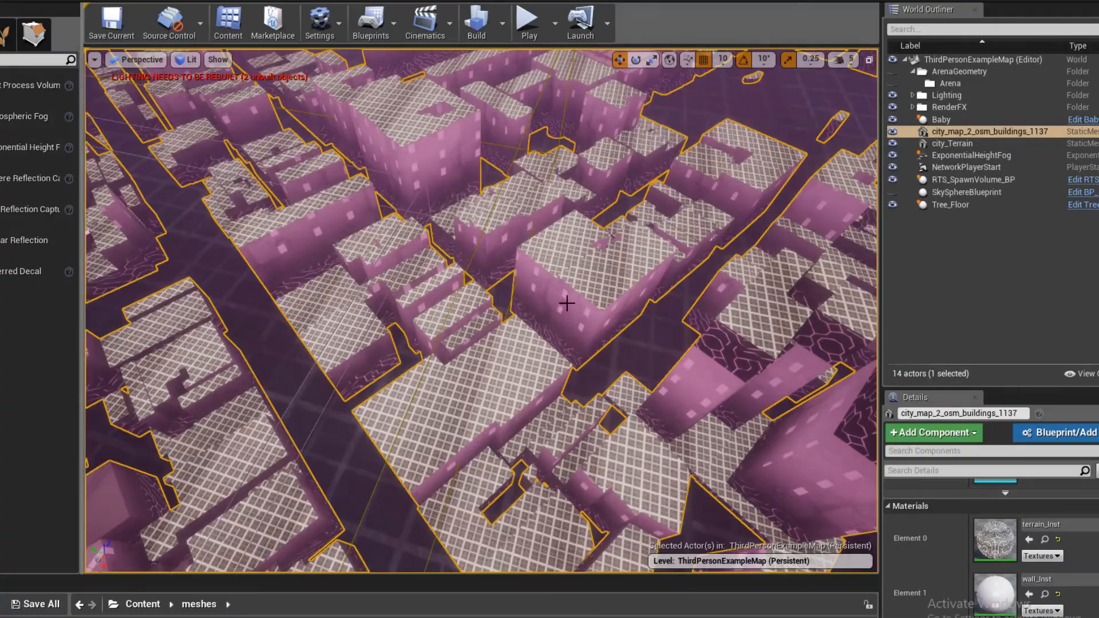
right_click_drag(565, 299, 574, 286)
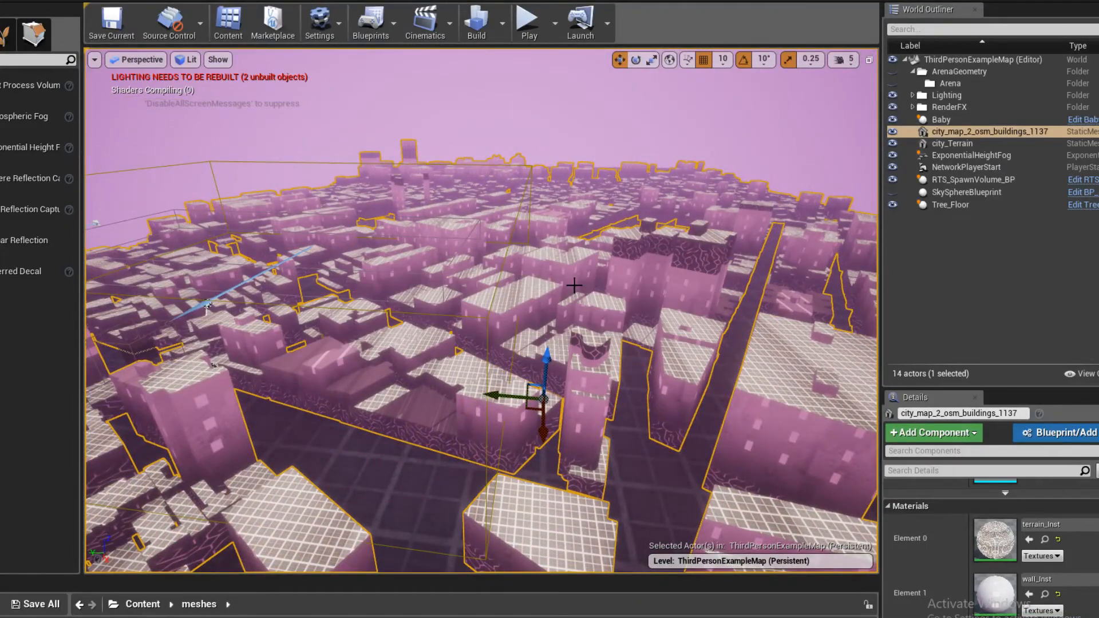
right_click_drag(501, 320, 511, 316)
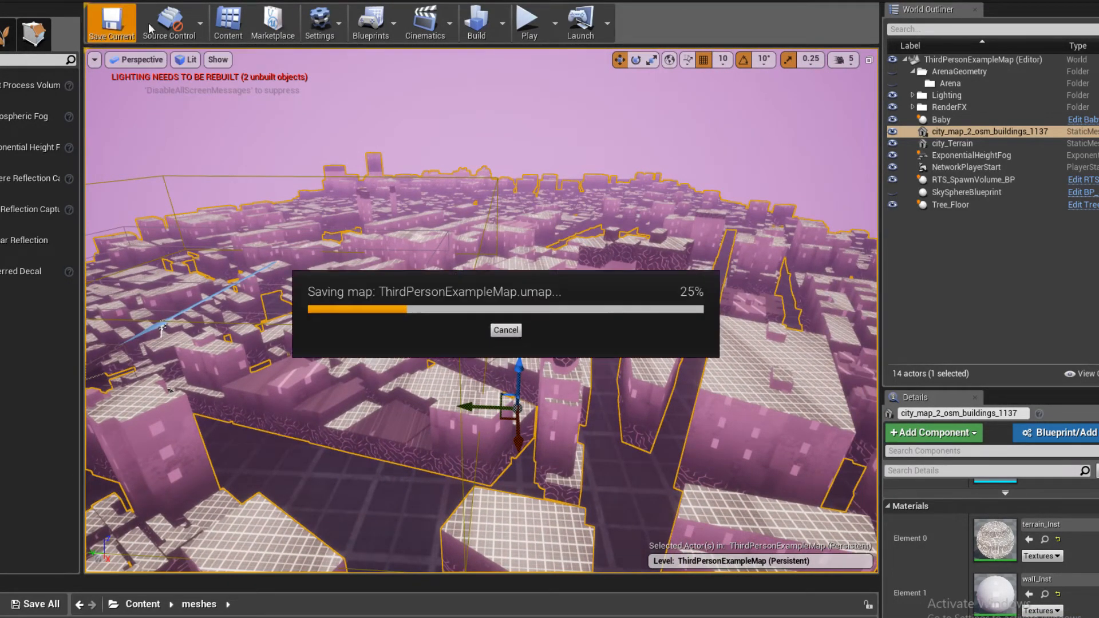
- Examine the city's outskirts, towers and streets from near ground level
right_click_drag(637, 245, 637, 244)
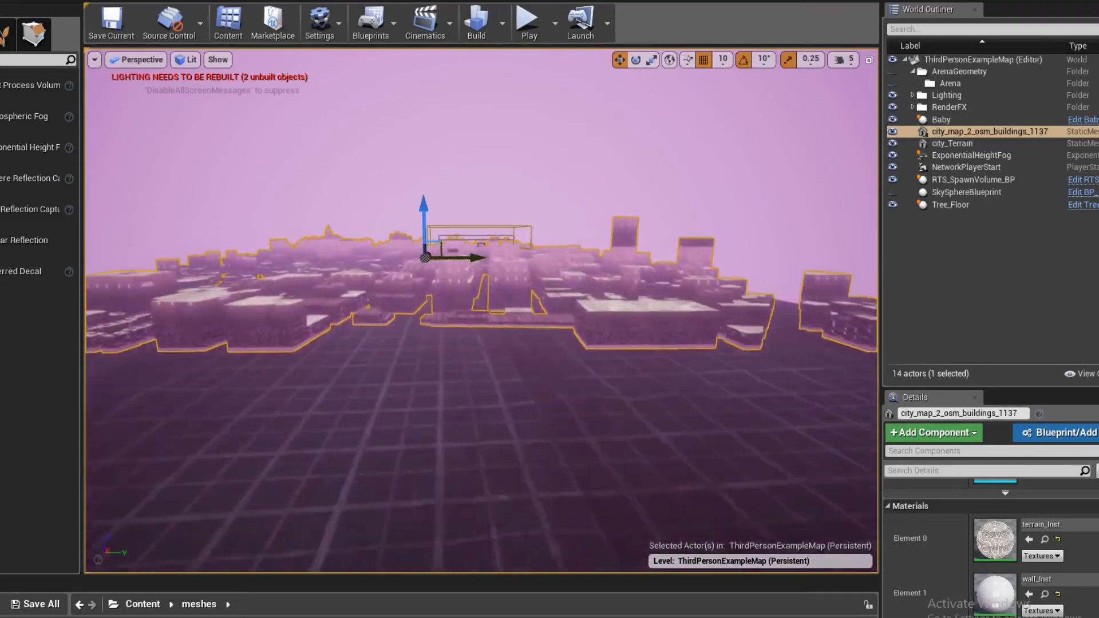
key("w")
right_click_drag(637, 244, 637, 245)
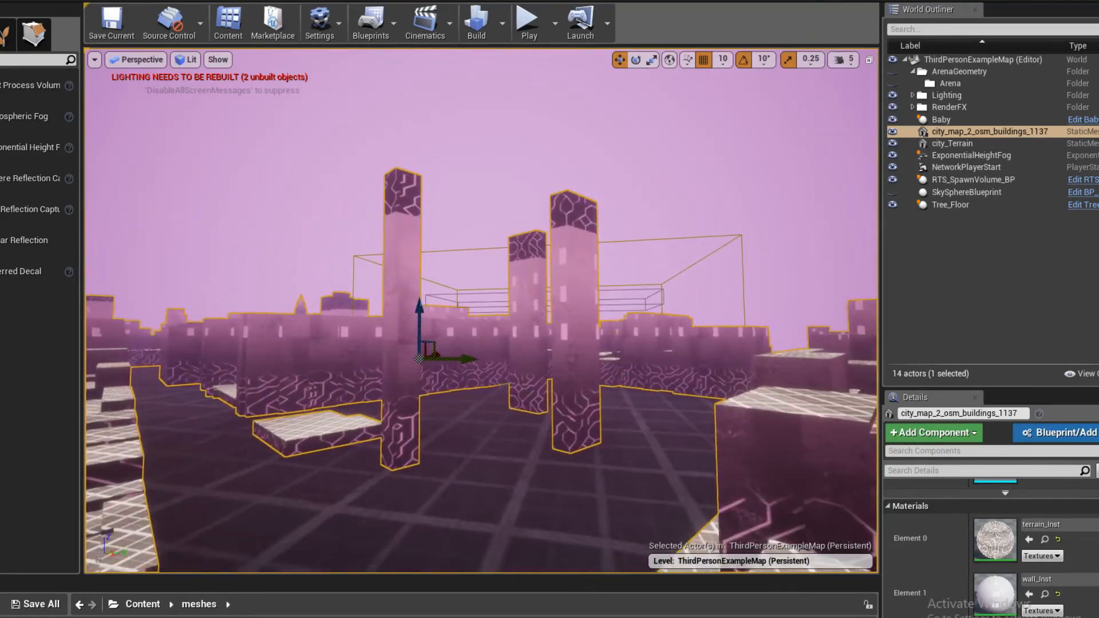
right_click_drag(637, 244, 637, 244)
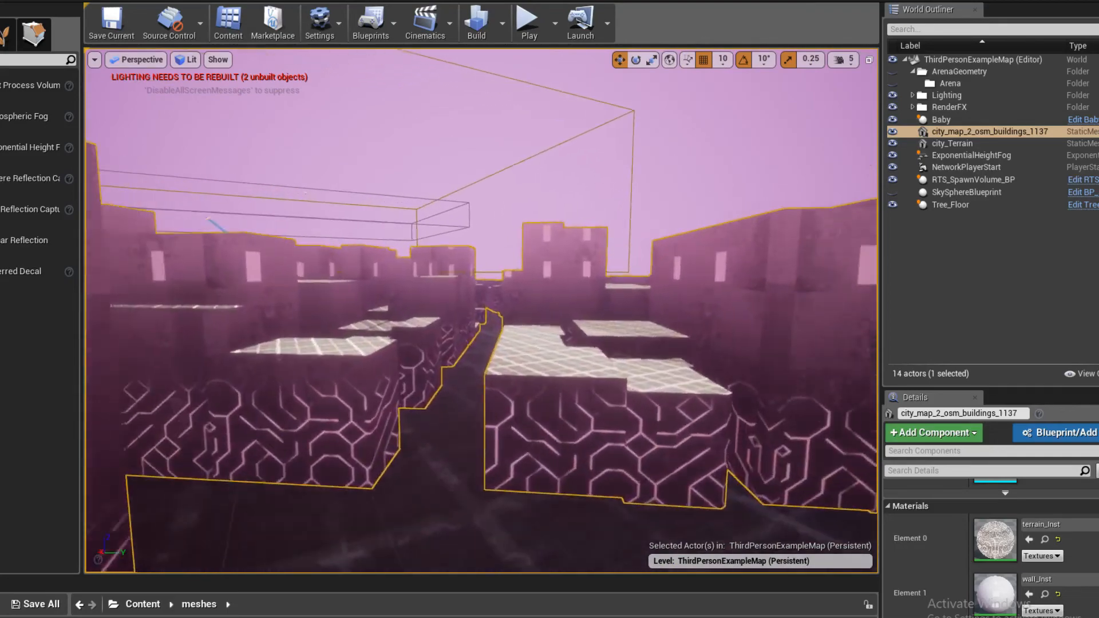
- Reduce the viewport camera speed to 2, raise it to 3, and fly through the streets to find a good view of the city
left_click(849, 64)
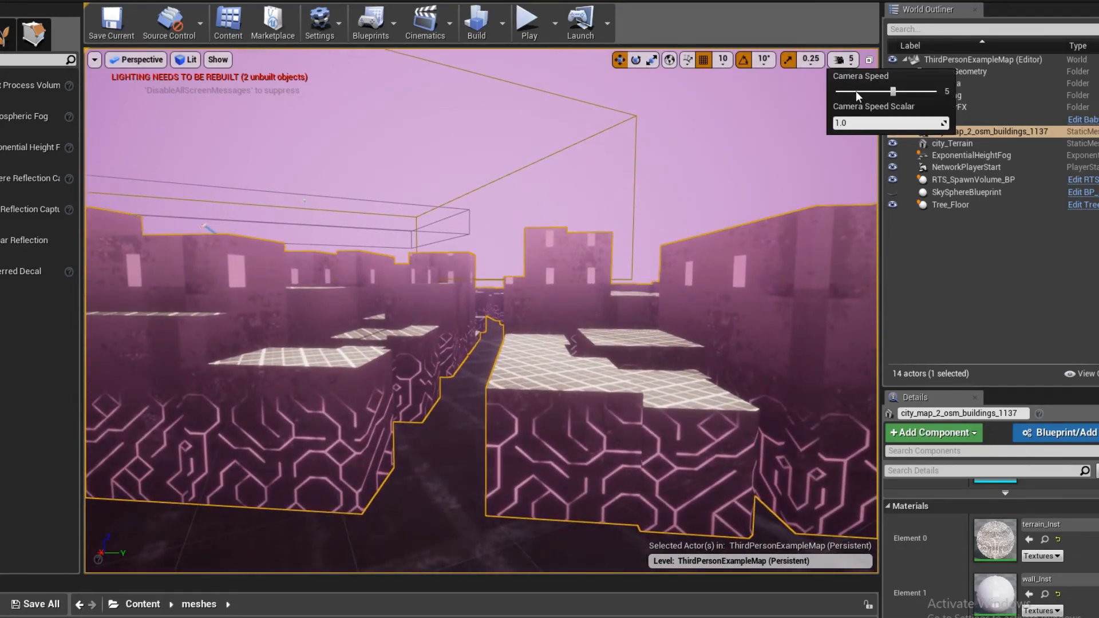
left_click(857, 89)
right_click_drag(767, 172, 578, 186)
right_click_drag(762, 217, 762, 217)
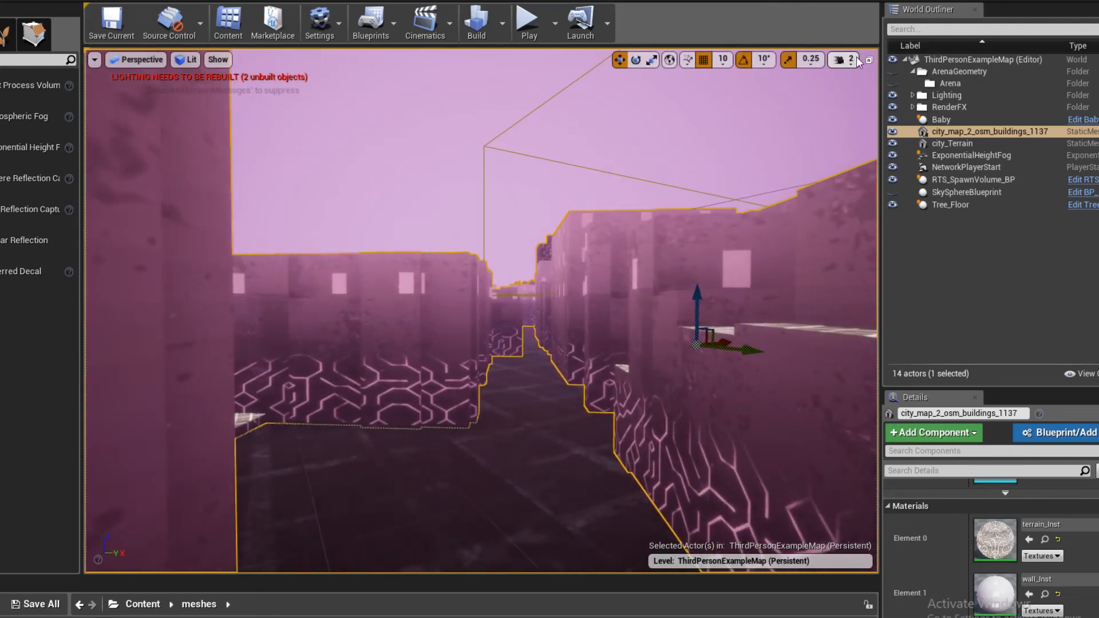
left_click(876, 91)
right_click_drag(767, 172, 693, 168)
key("w")
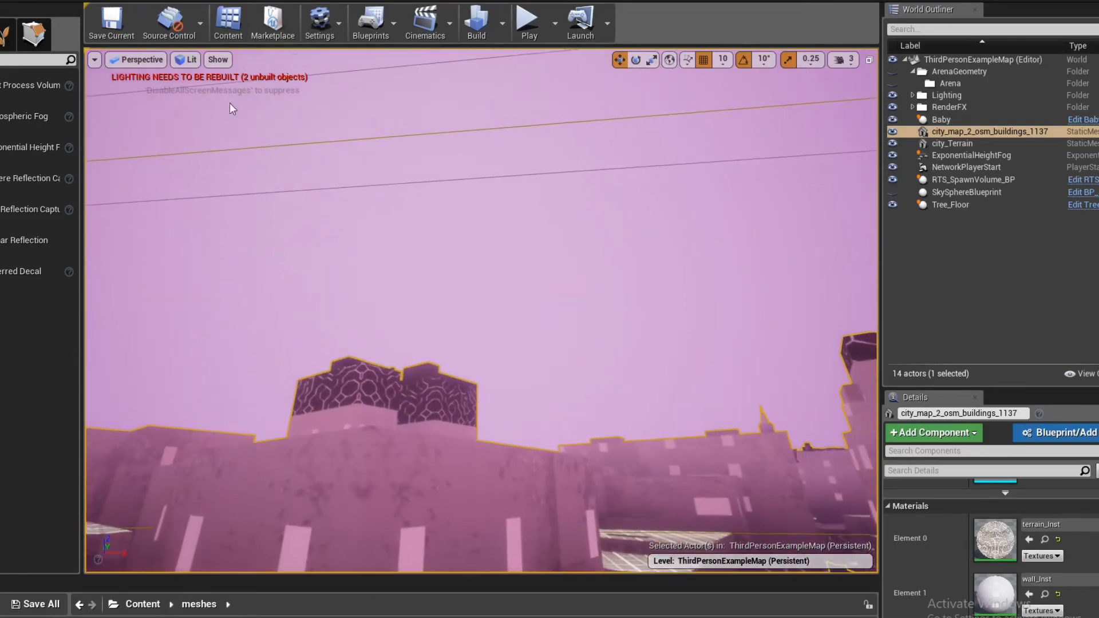
right_click_drag(498, 286, 615, 325)
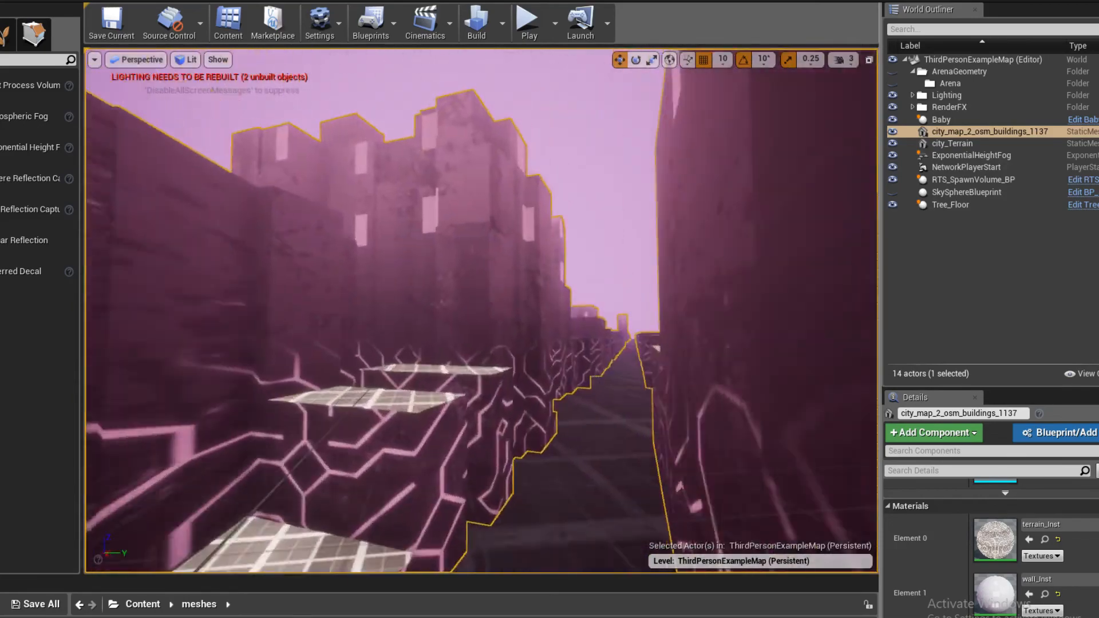
right_click_drag(481, 309, 345, 205)
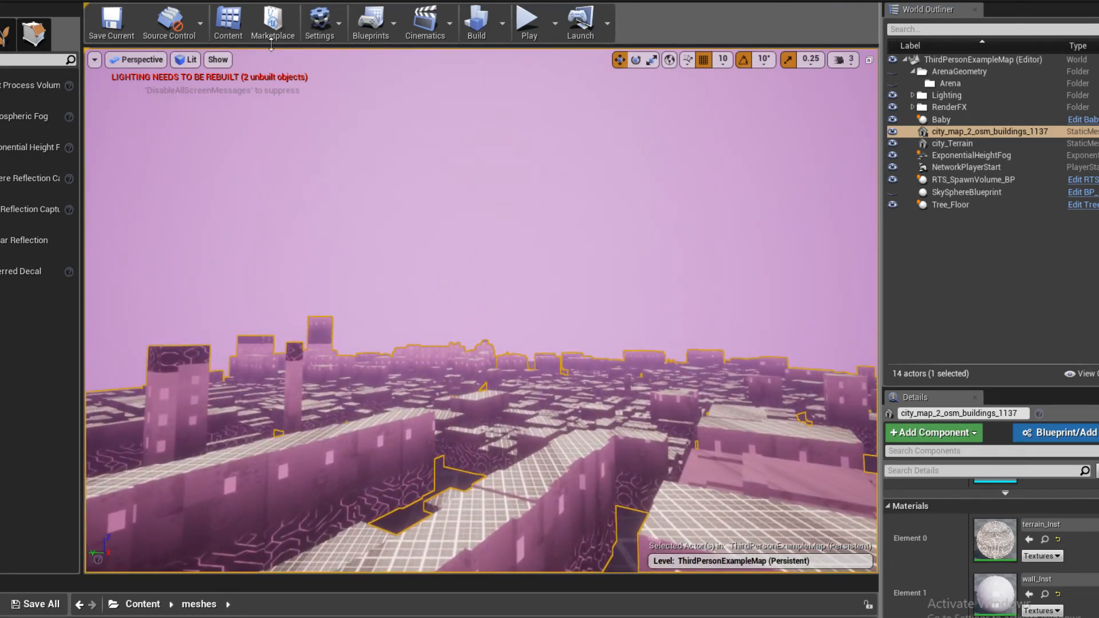
- Open the High Resolution Screenshot tool and frame a rooftop view of the city for the capture
left_click(95, 60)
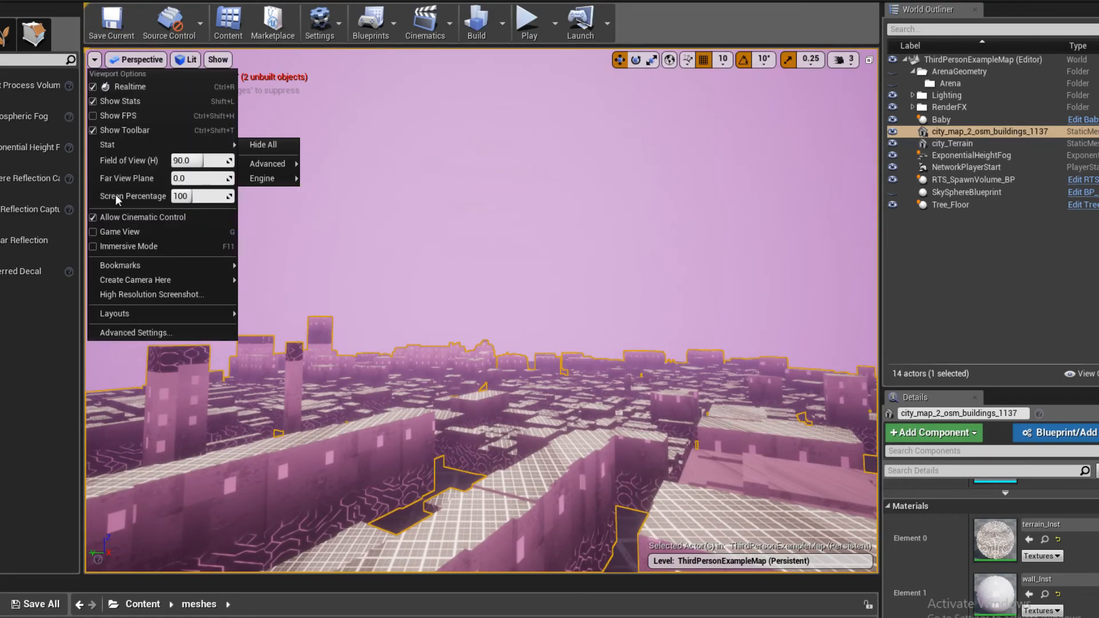
left_click(170, 291)
right_click_drag(258, 229, 413, 229)
left_click_drag(458, 429, 462, 352)
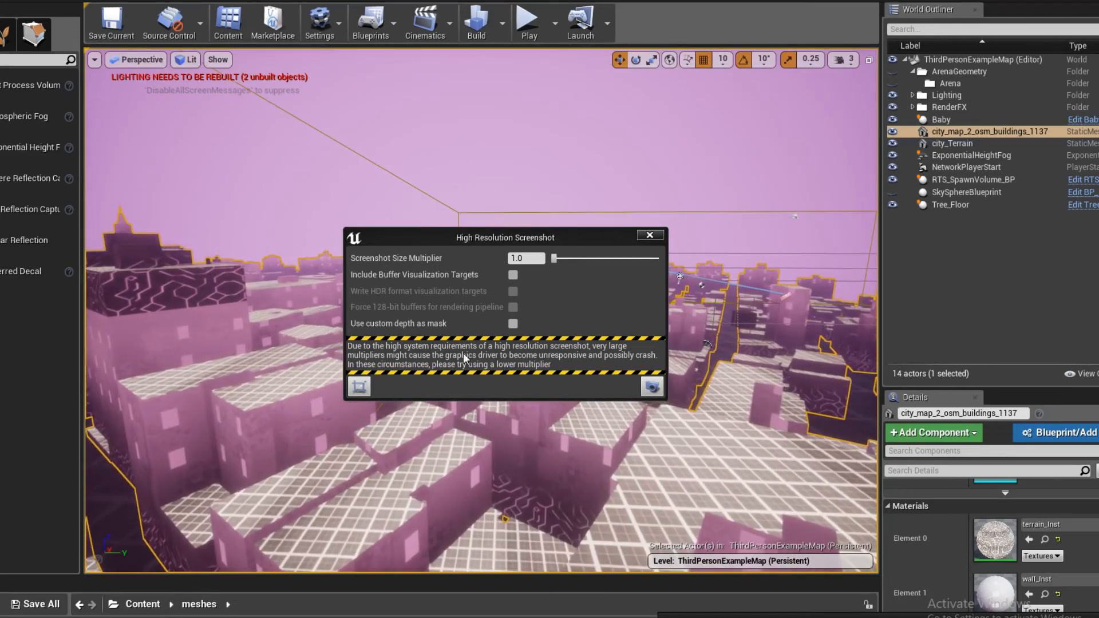
- Enable Game View to hide the editor overlays and take a high resolution screenshot at size multiplier 1.0
left_click(95, 60)
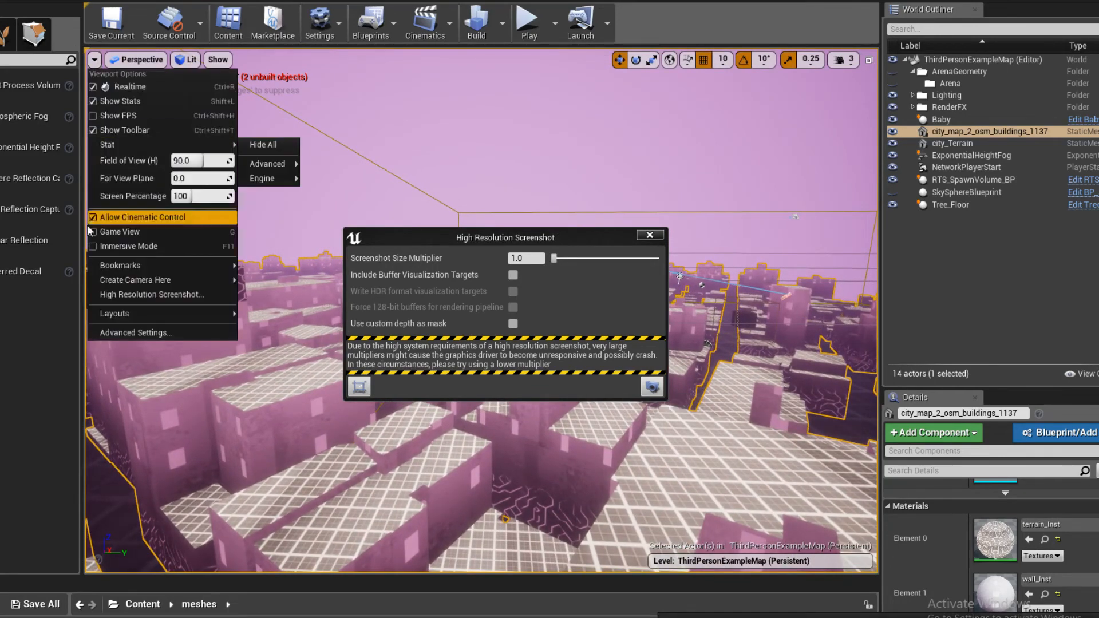
left_click(119, 231)
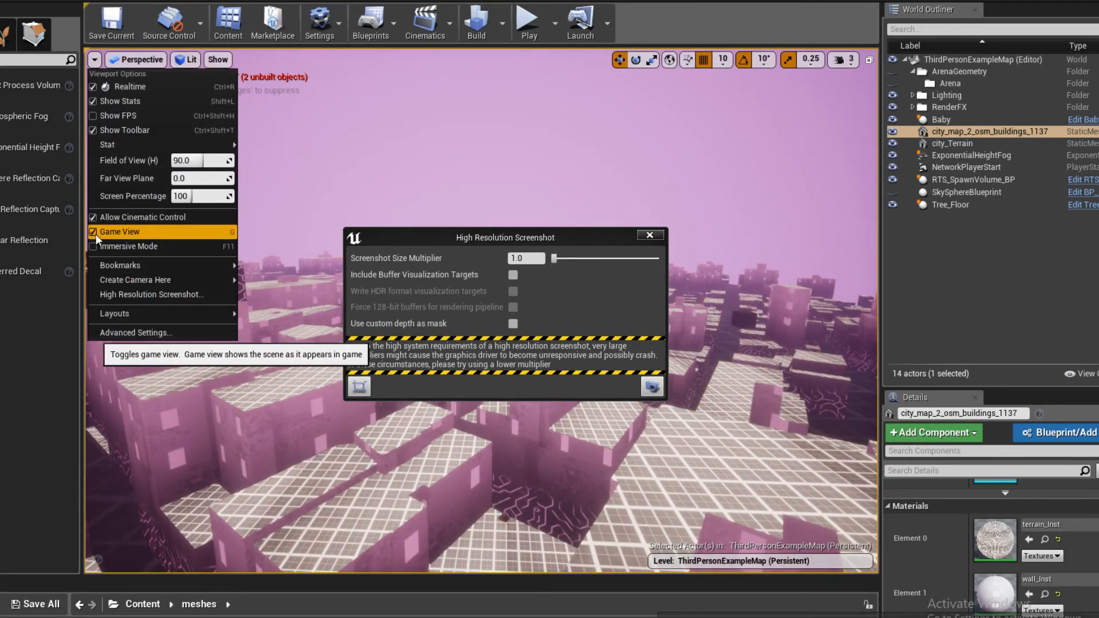
left_click(658, 394)
right_click_drag(636, 438, 655, 458)
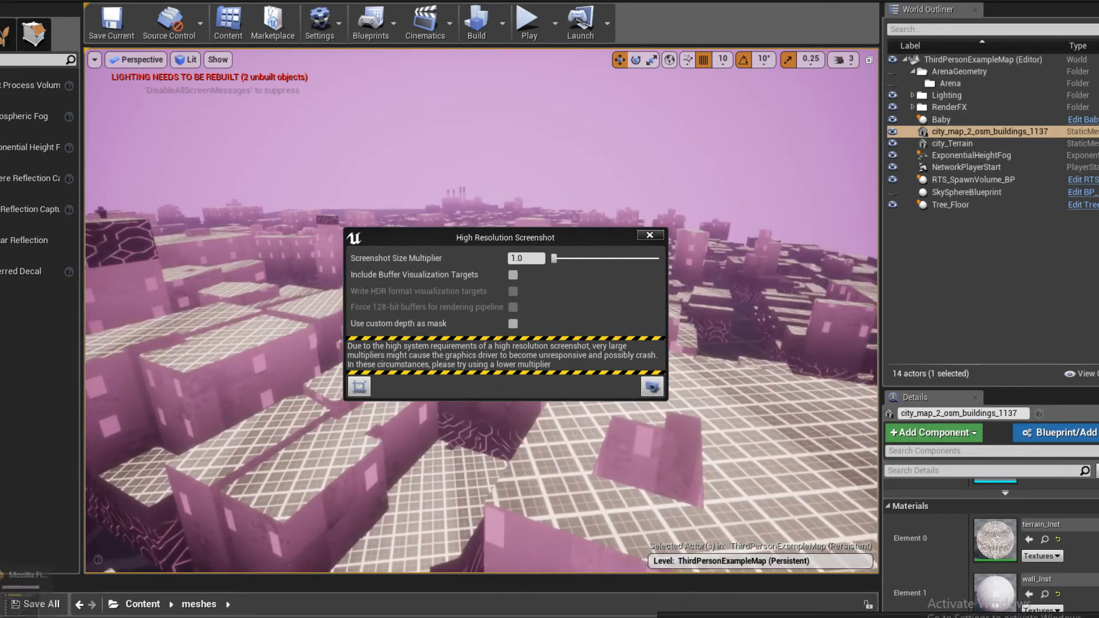
- Read the latest live chat messages in Firefox, and move the High Resolution Screenshot window aside from the city view
left_click(26, 574)
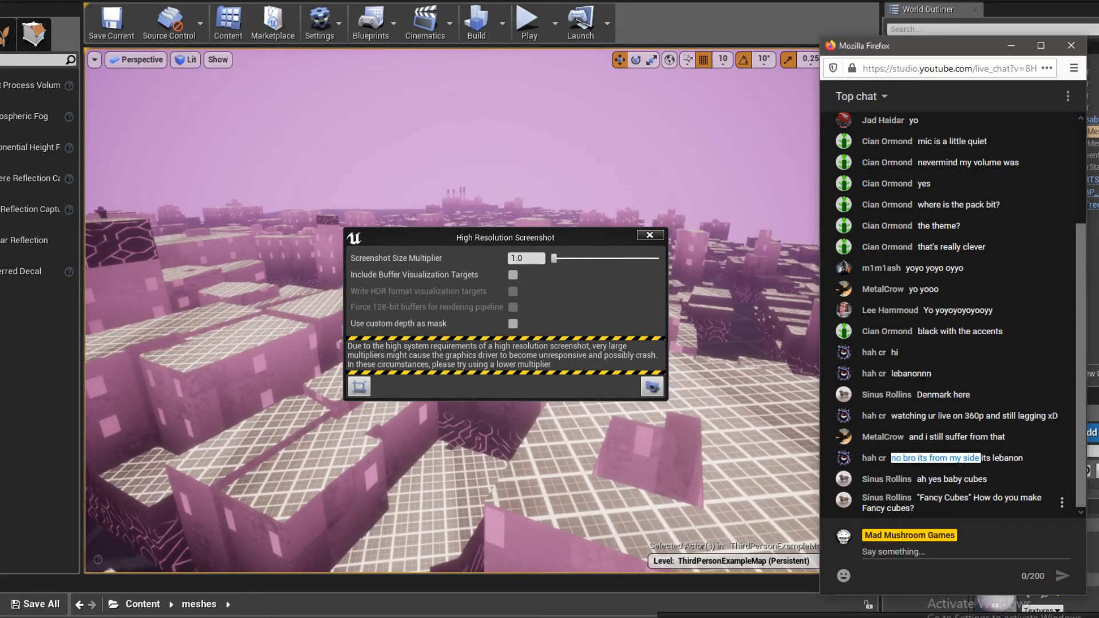
left_click(957, 503)
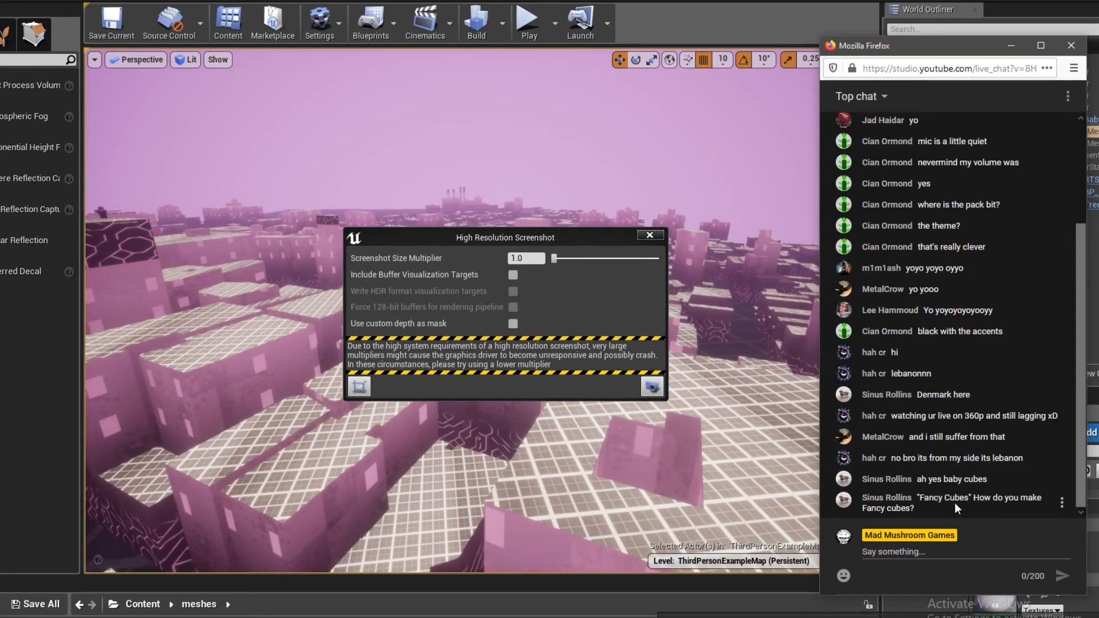
left_click_drag(572, 240, 687, 269)
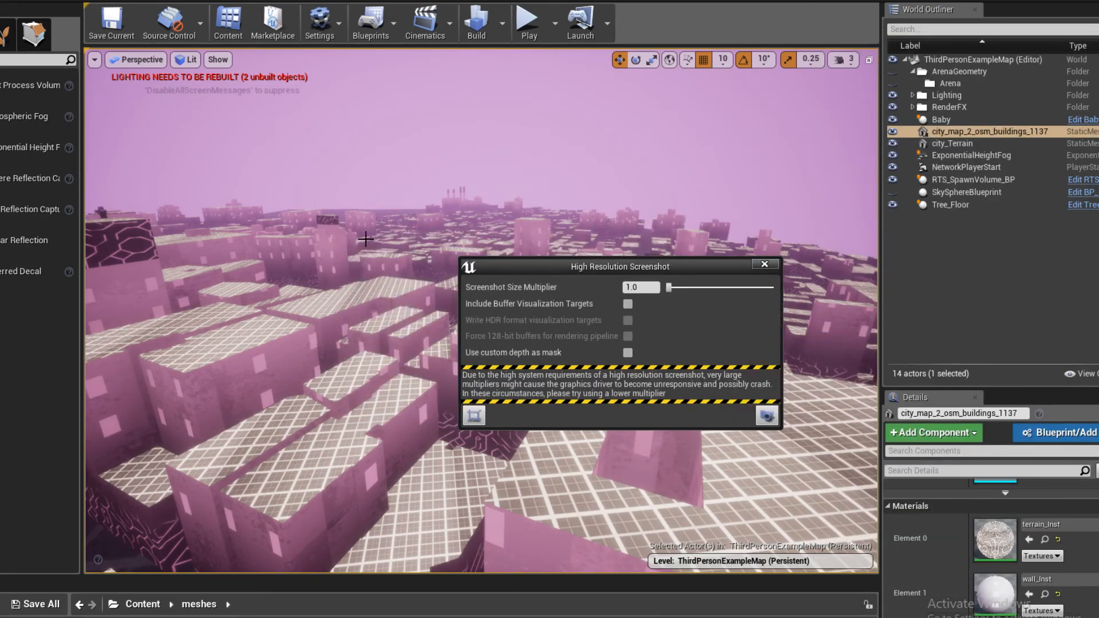
- Fly over the city's rooftops to look for another capture view, and check the live chat in Firefox
right_click_drag(682, 235, 348, 240)
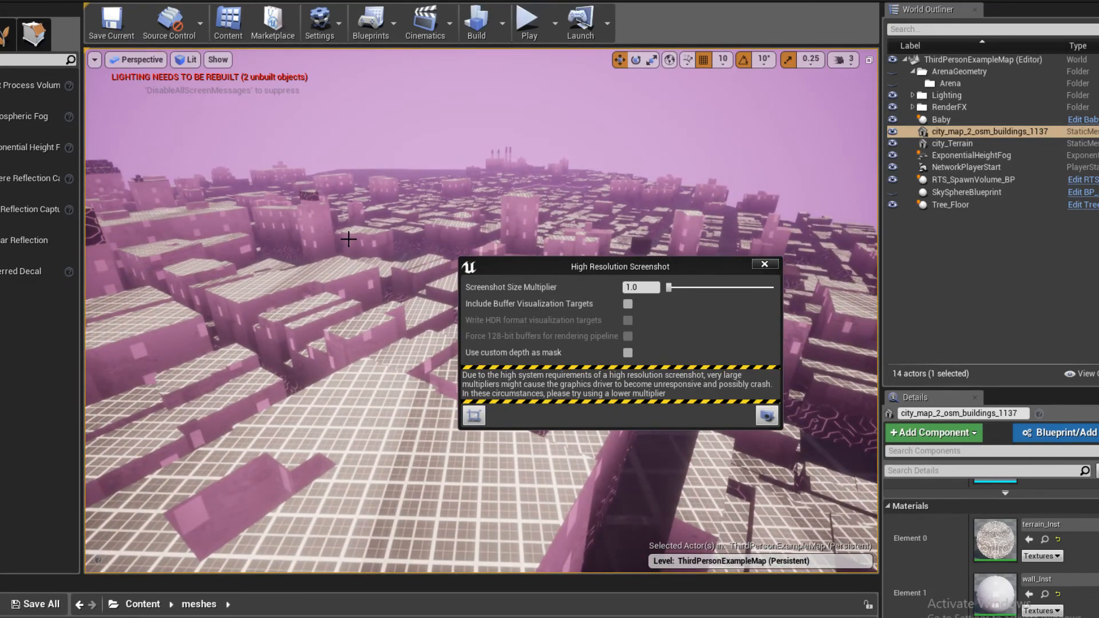
right_click_drag(348, 240, 329, 252)
left_click(3, 611)
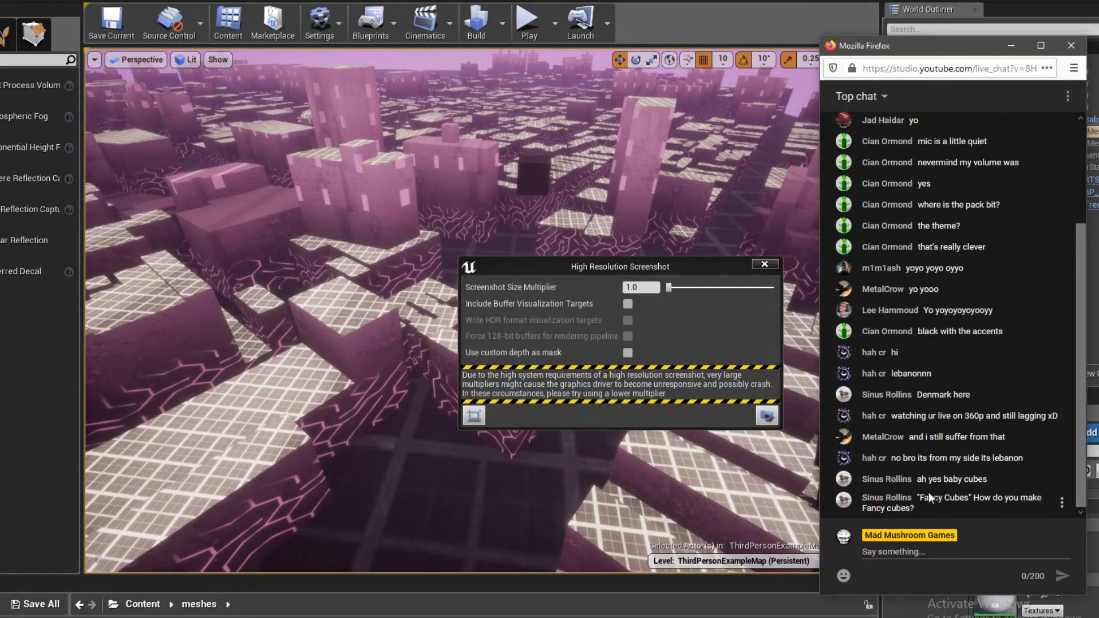
right_click_drag(608, 480, 607, 452)
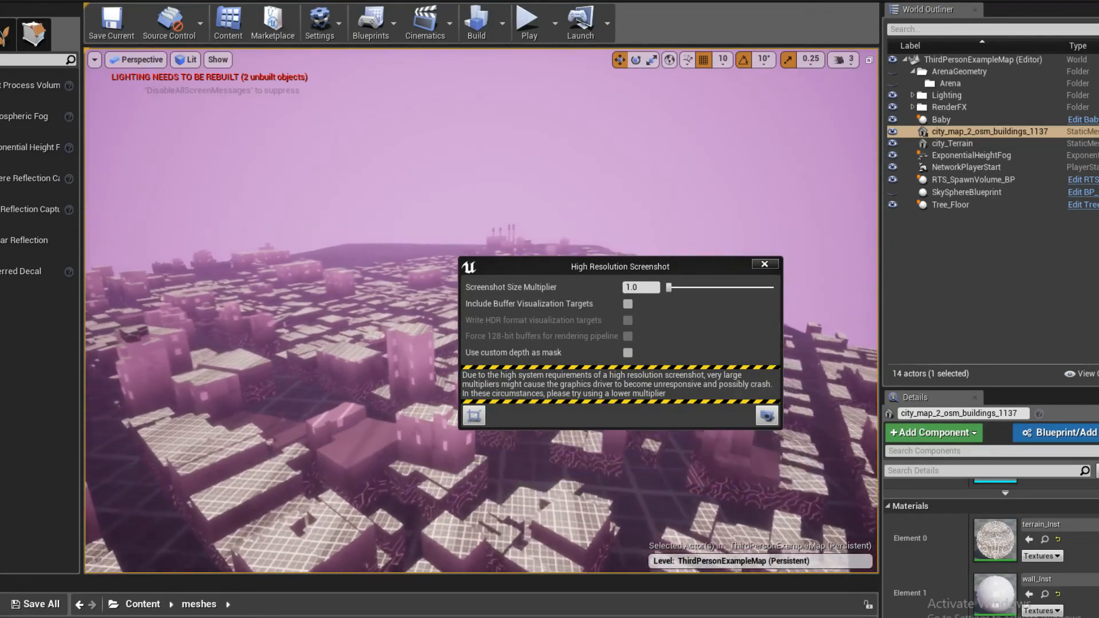
- Frame a street-level view between two rows of buildings and take a high resolution screenshot at size multiplier 1.0
mouse_move(756, 470)
right_mouse_down()
mouse_move(758, 526)
mouse_move(757, 469)
mouse_move(755, 489)
right_mouse_up()
key("w")
key("w")
key("s")
key("w")
mouse_move(619, 475)
right_mouse_down()
mouse_move(619, 499)
mouse_move(618, 475)
right_mouse_up()
key("s")
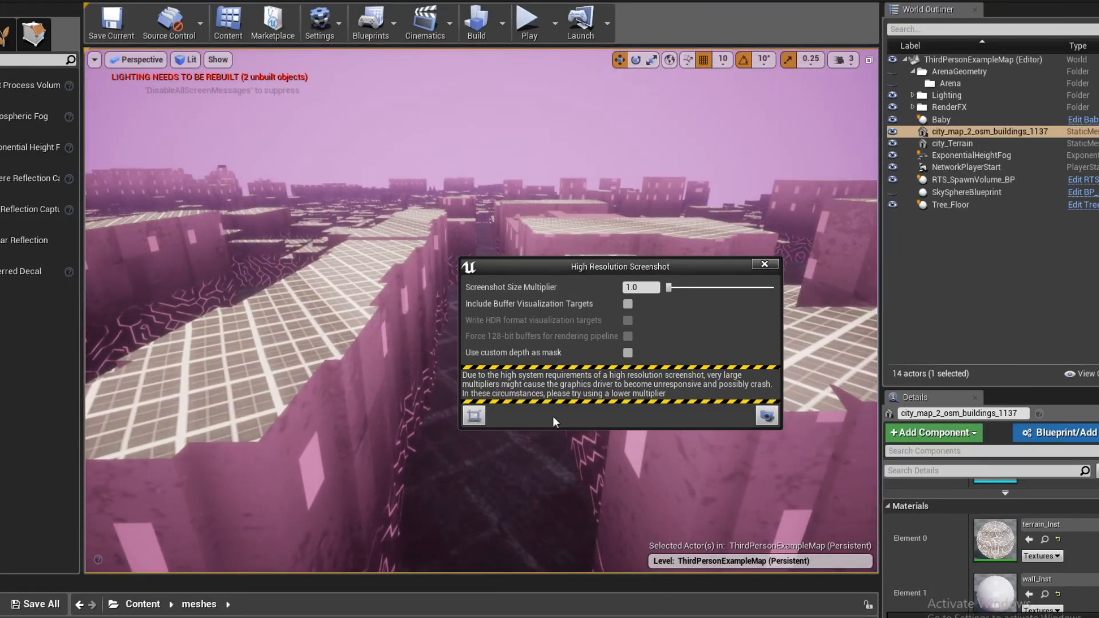
key("w")
mouse_move(553, 469)
right_mouse_down()
mouse_move(553, 504)
mouse_move(553, 457)
right_mouse_up()
key("s")
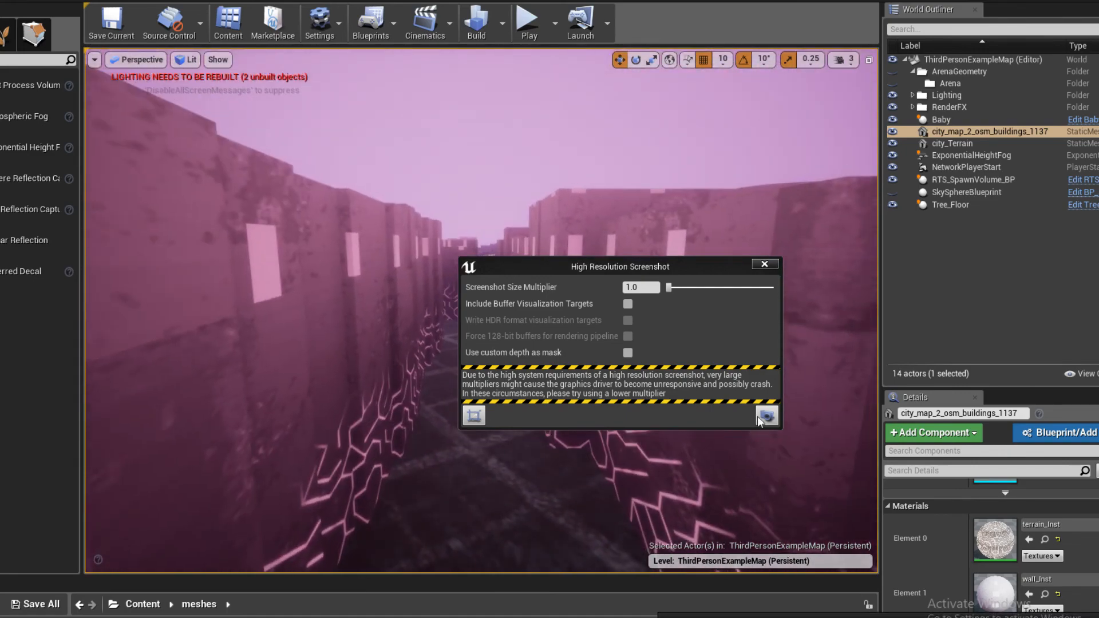
left_click(766, 416)
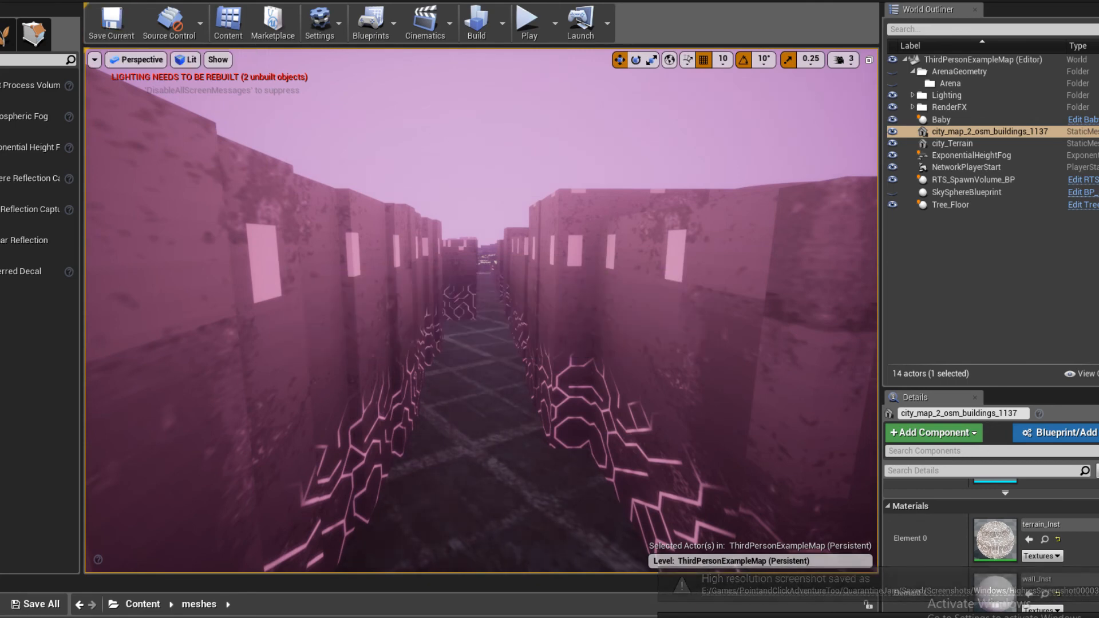
- Check the live dashboard in YouTube Studio and the streaming status in OBS, and minimize OBS to return to Unreal
right_click_drag(481, 311, 479, 314)
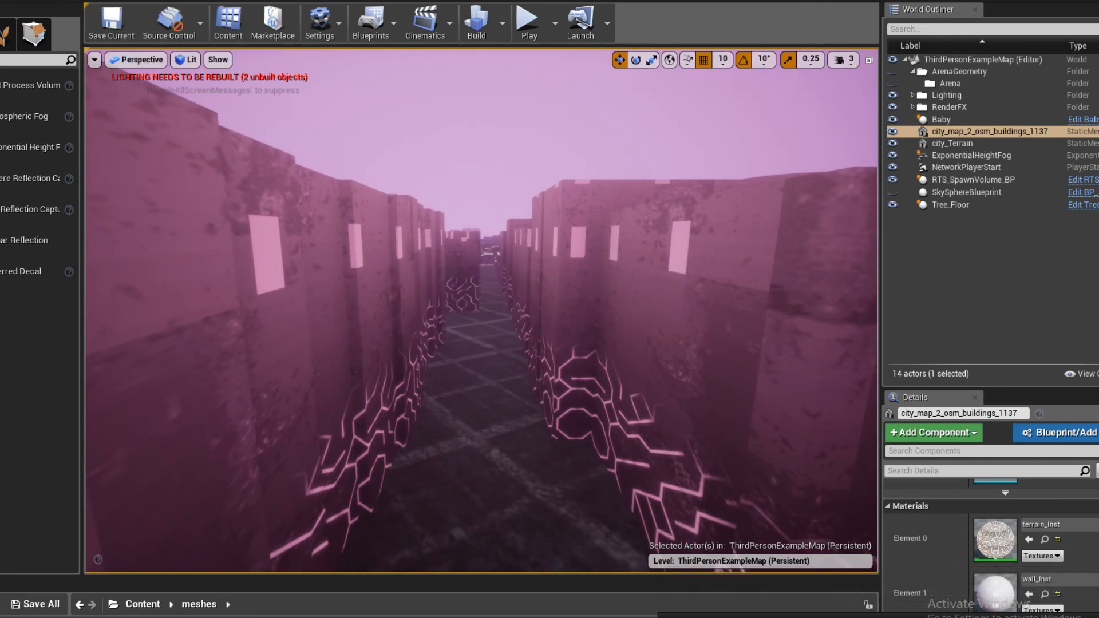
left_click(12, 599)
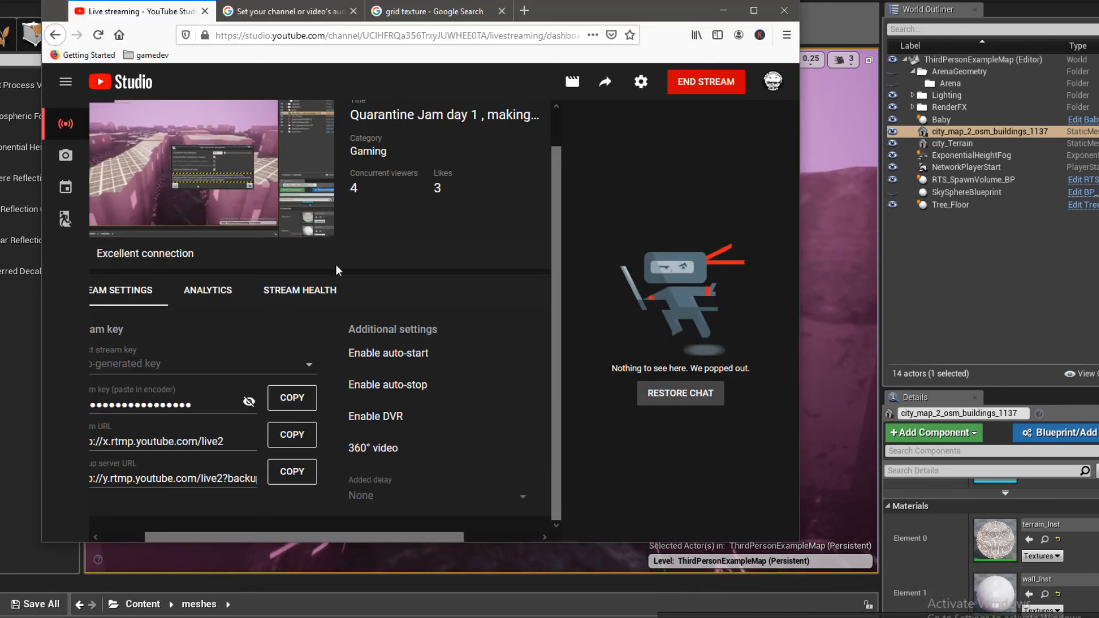
key("alt+Tab")
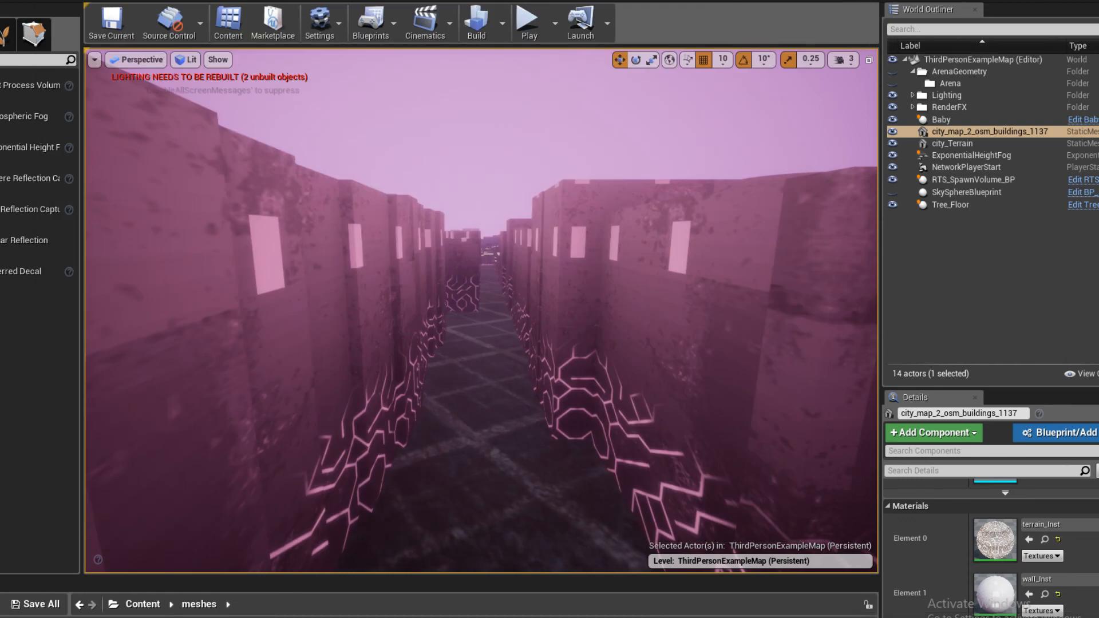
key("alt+Tab")
left_click(702, 410)
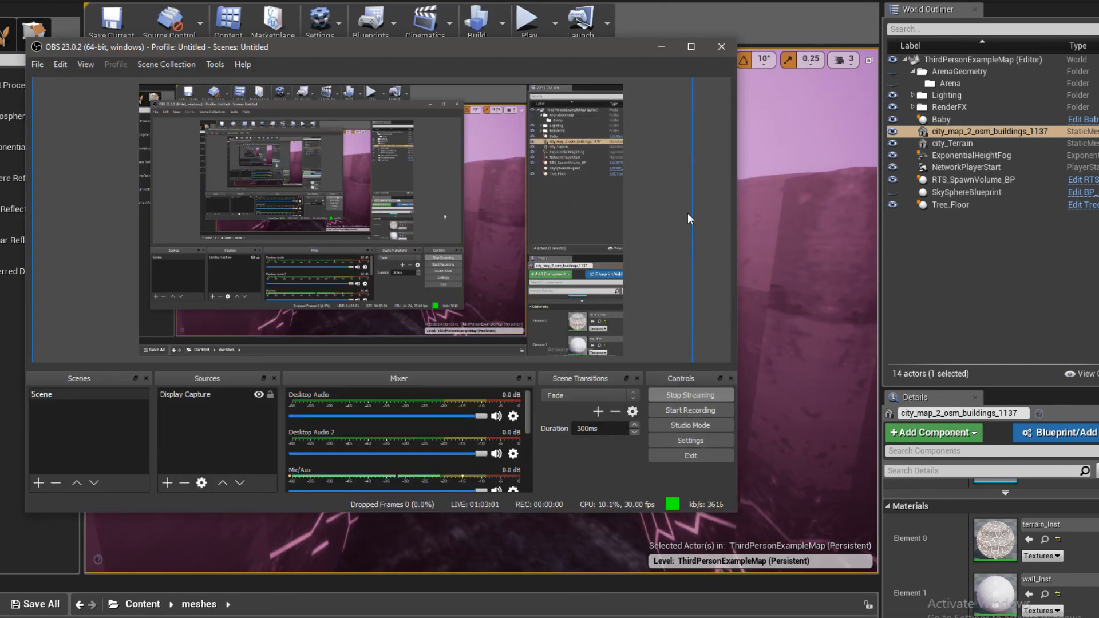
left_click(661, 46)
- Raise the view above the rooftops along the street, and switch to the YouTube Studio live dashboard in Firefox
right_click_drag(481, 309, 481, 269)
right_click_drag(566, 340, 565, 298)
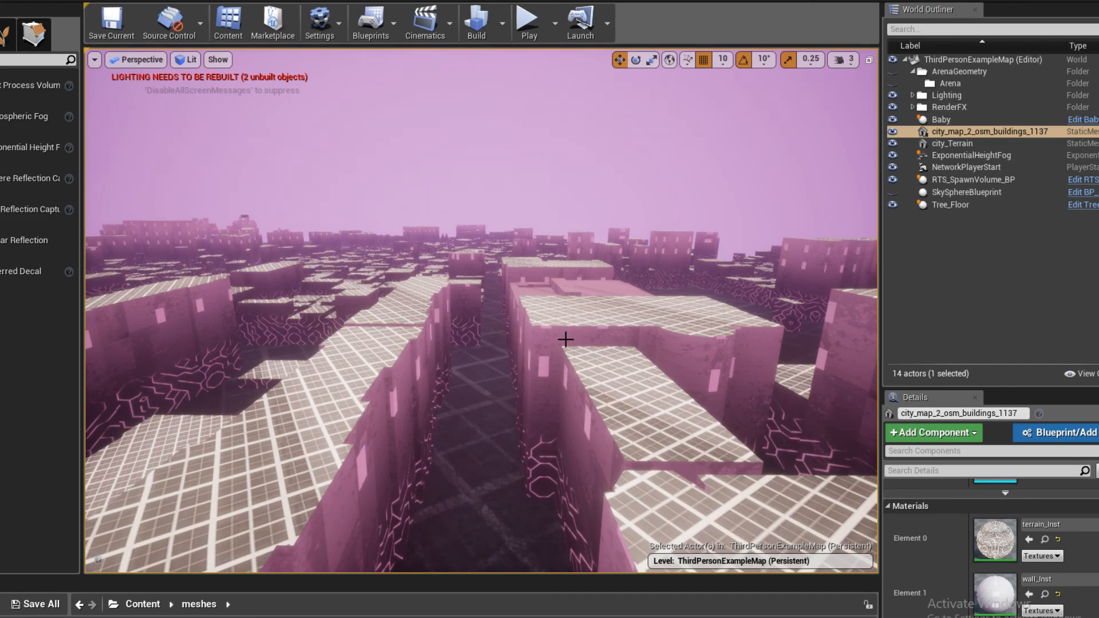
right_click_drag(566, 339, 575, 329)
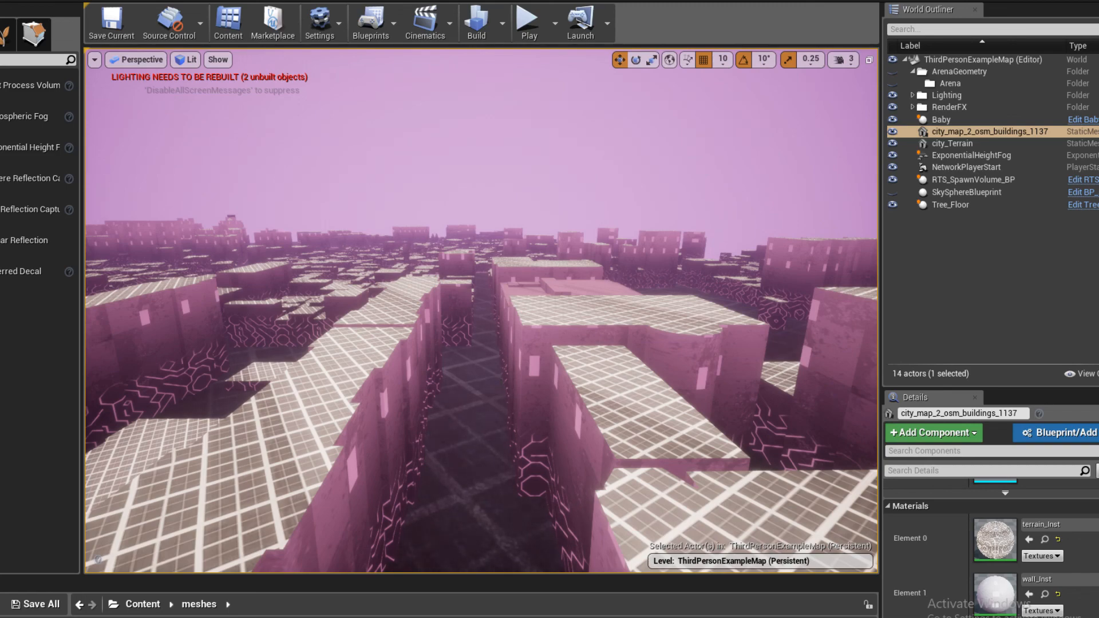
left_click(22, 600)
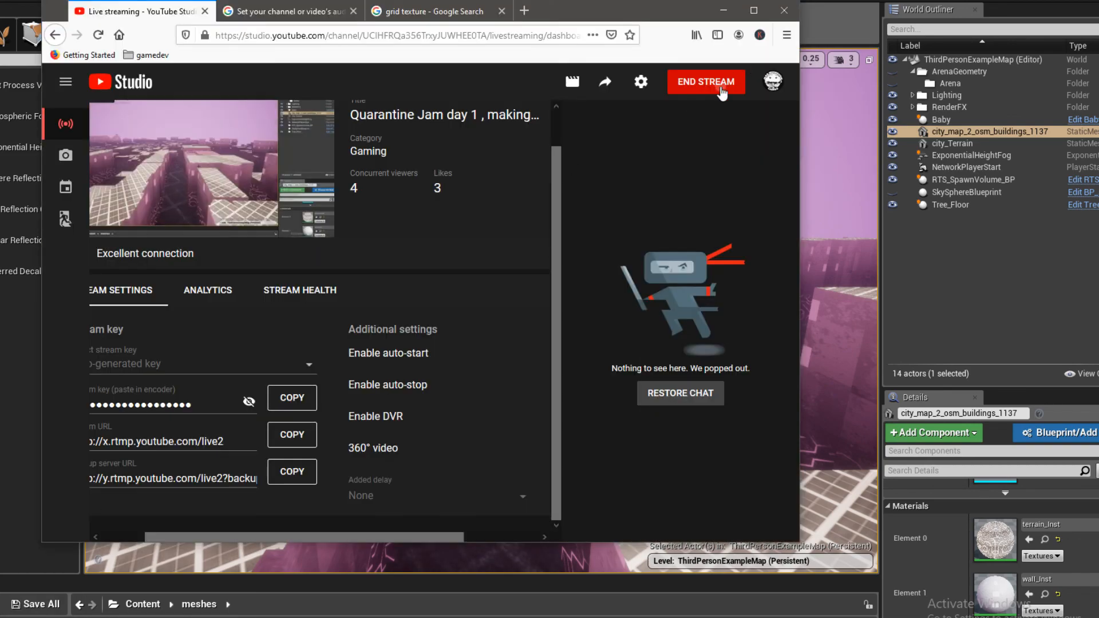